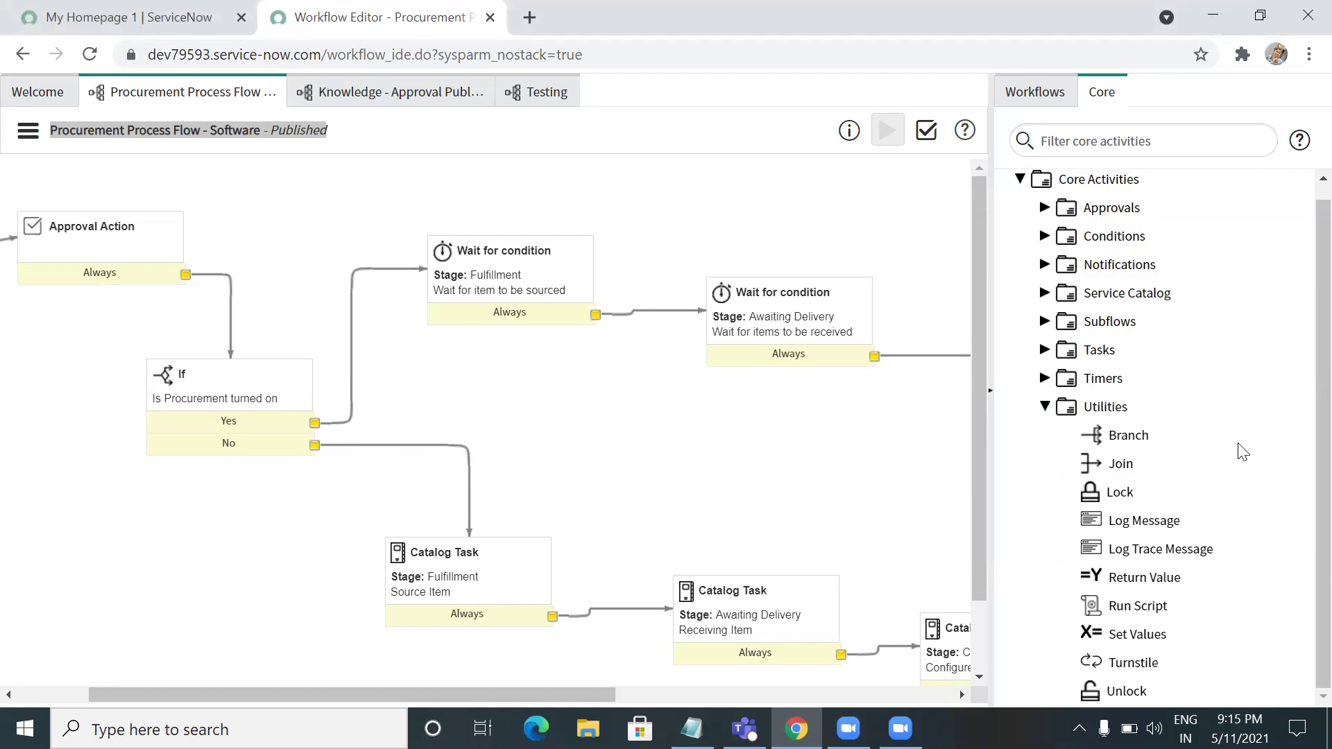
# - Hide the core activities palette and close the open Procurement Process Flow - Software, Knowledge - Approval Publish and Testing workflows
pyautogui.click(1045, 406)
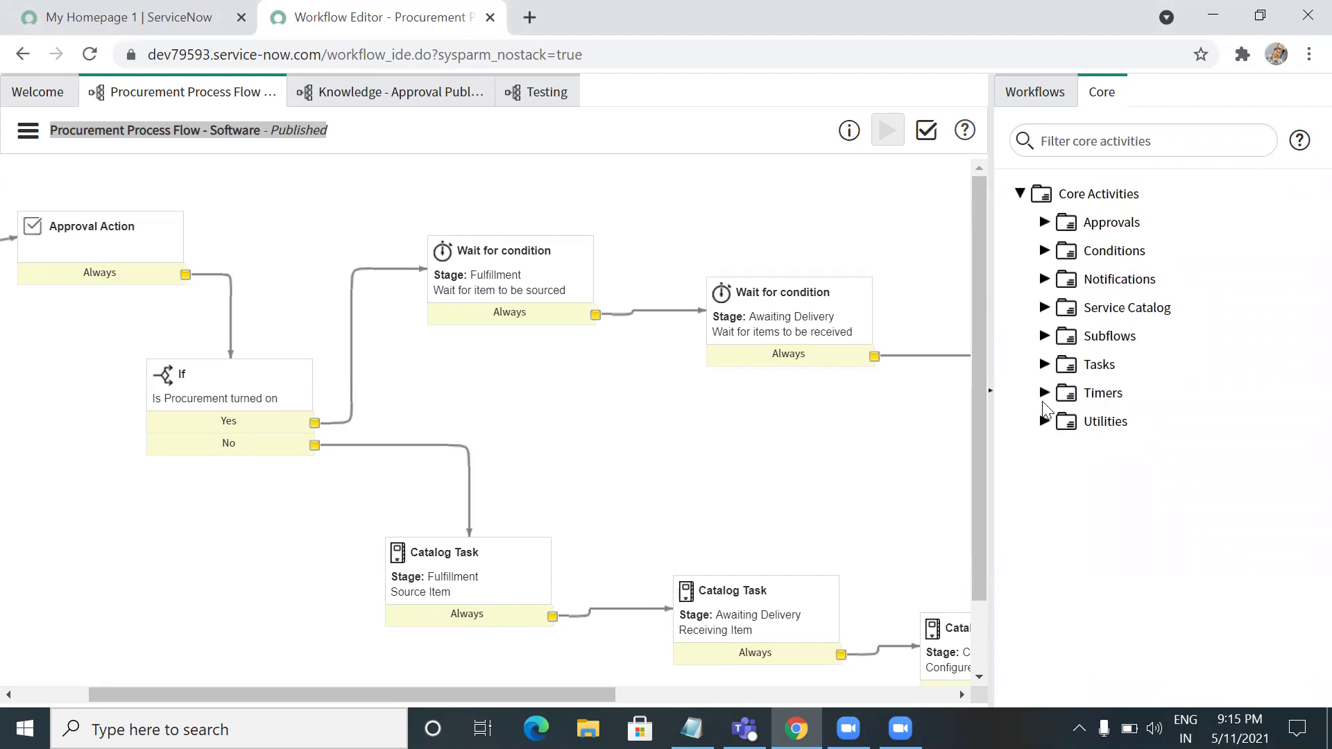
pyautogui.click(990, 394)
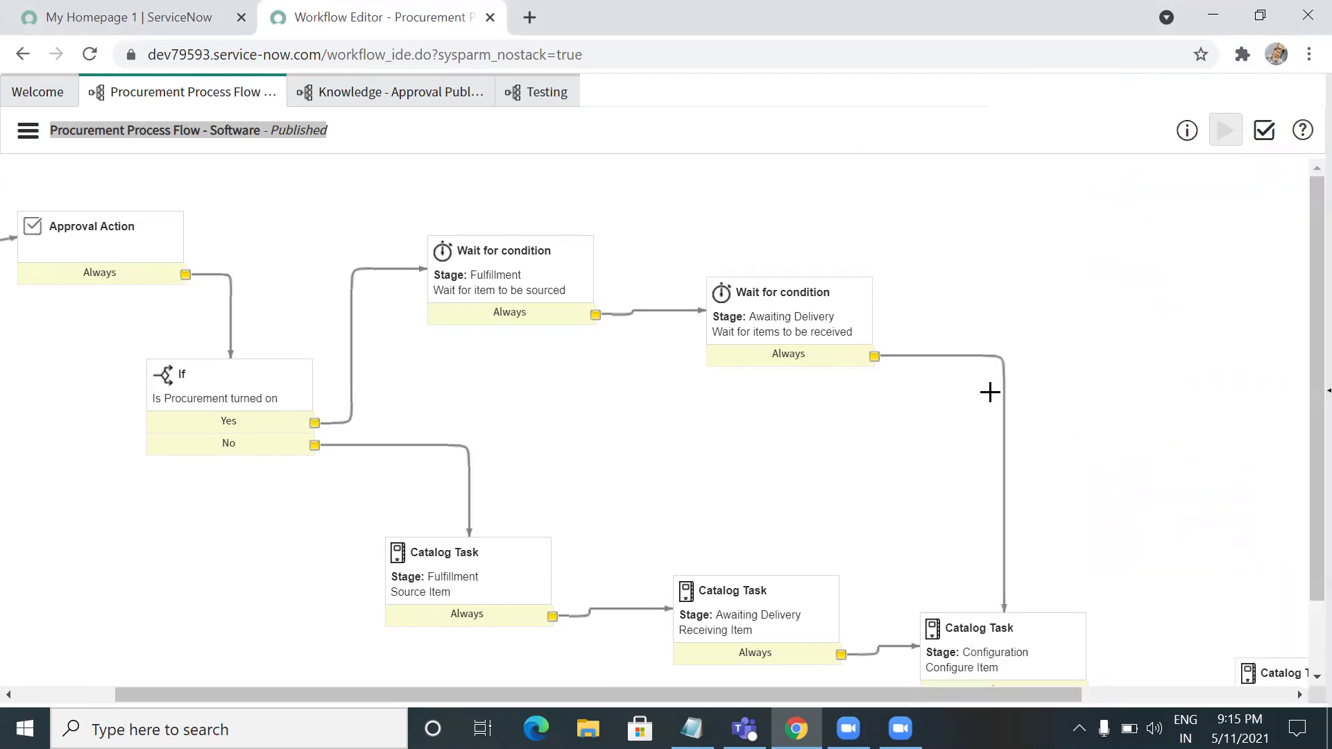
pyautogui.click(272, 91)
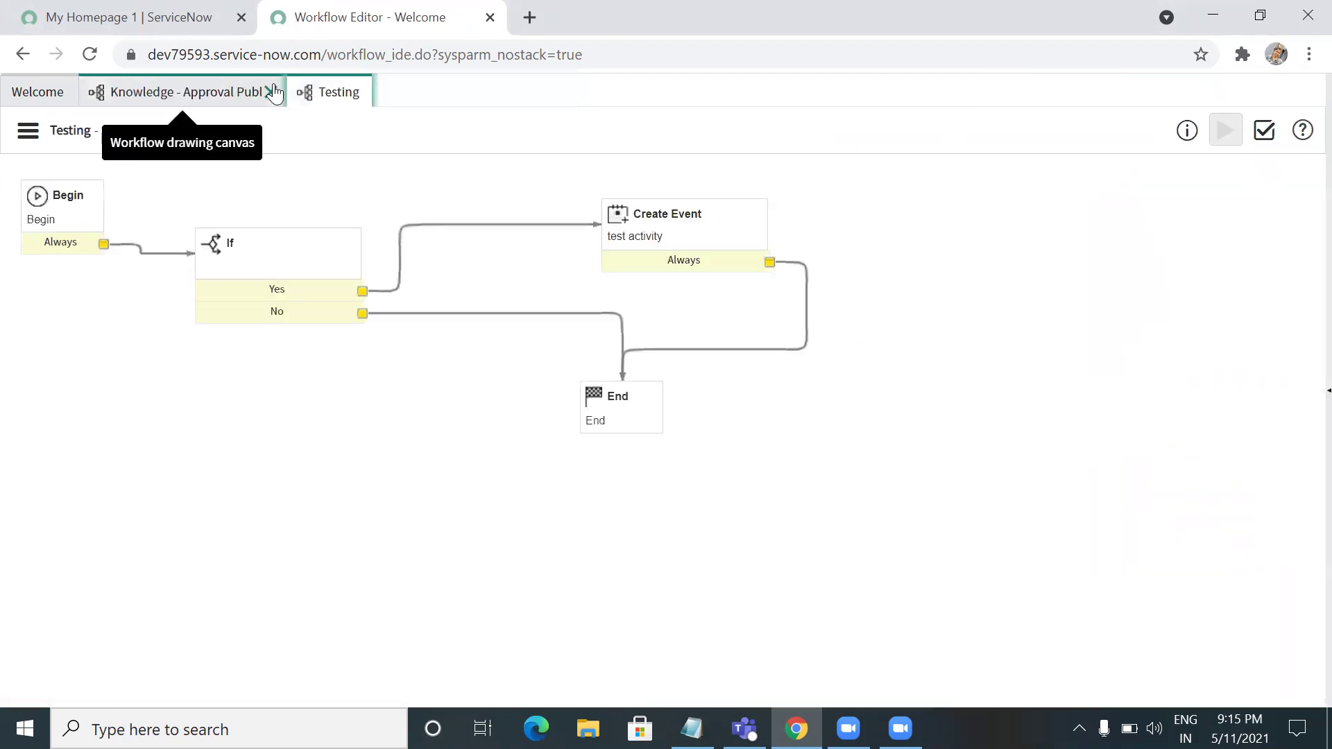
pyautogui.click(273, 91)
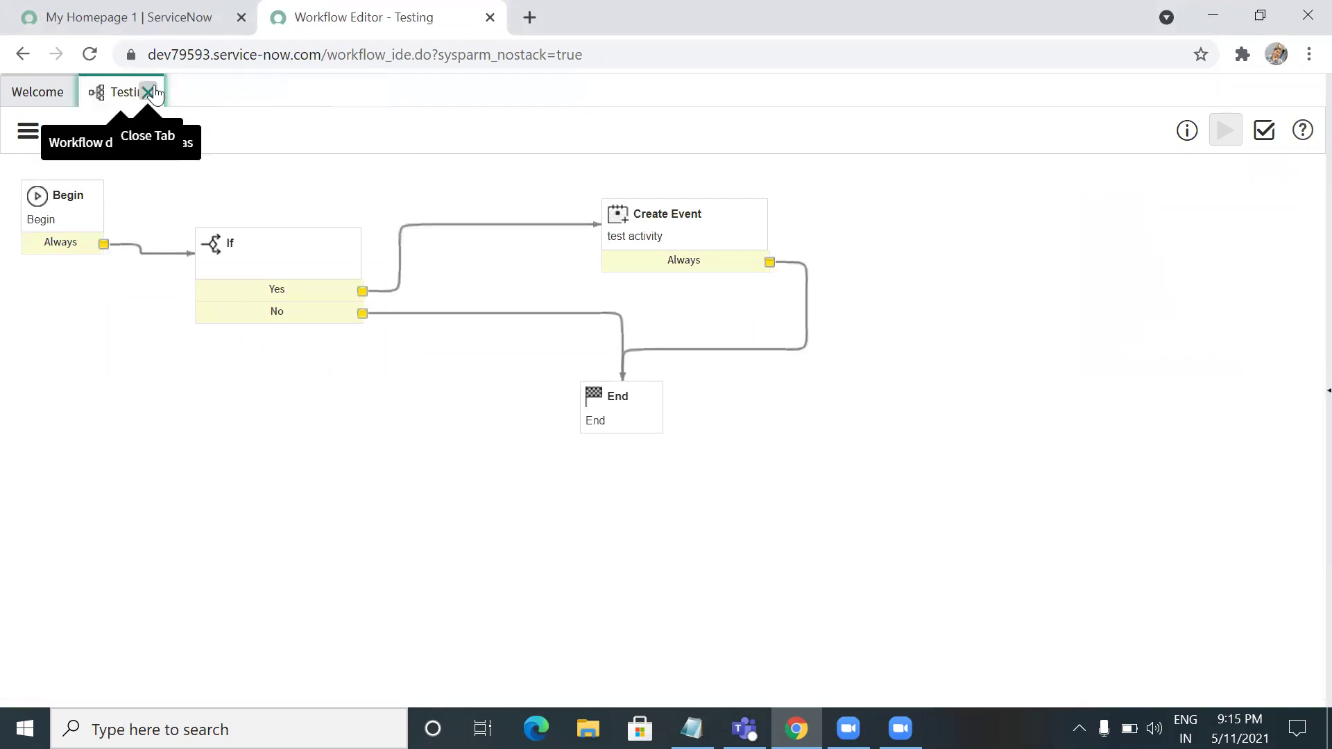
pyautogui.click(157, 91)
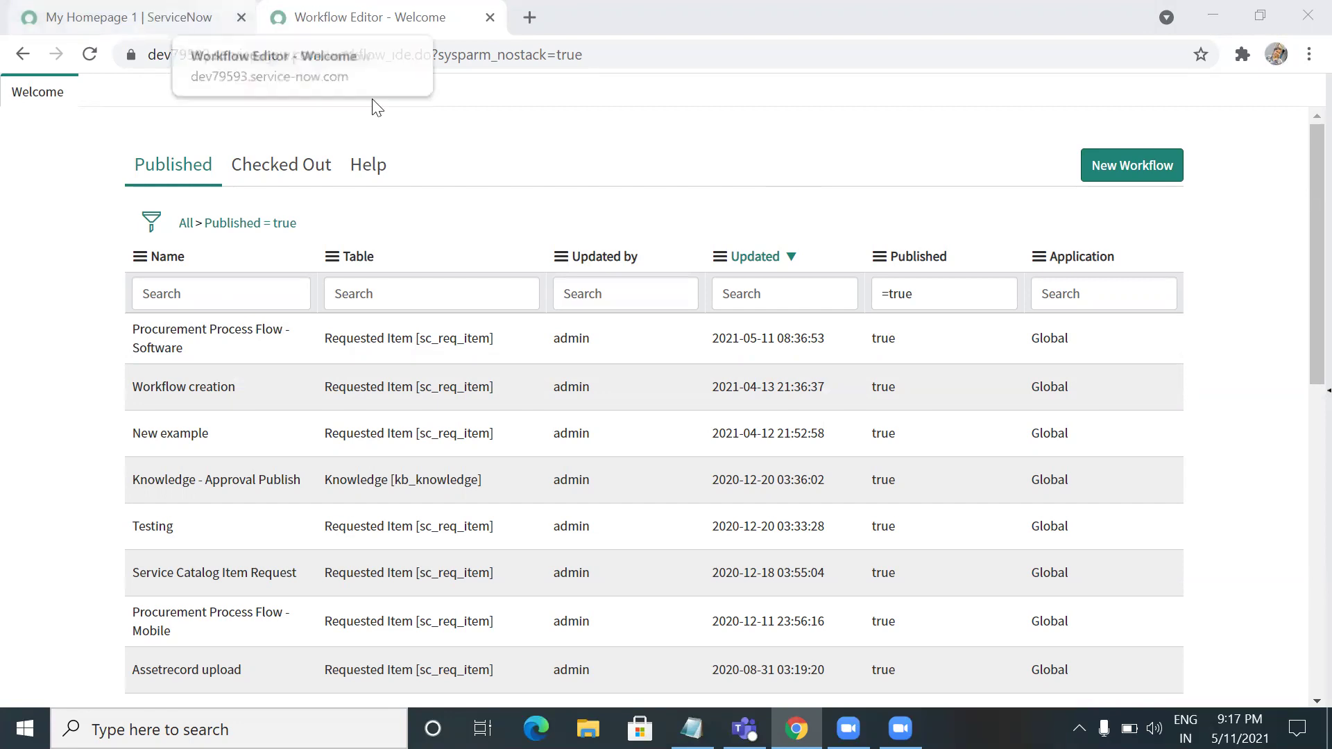
pyautogui.click(654, 676)
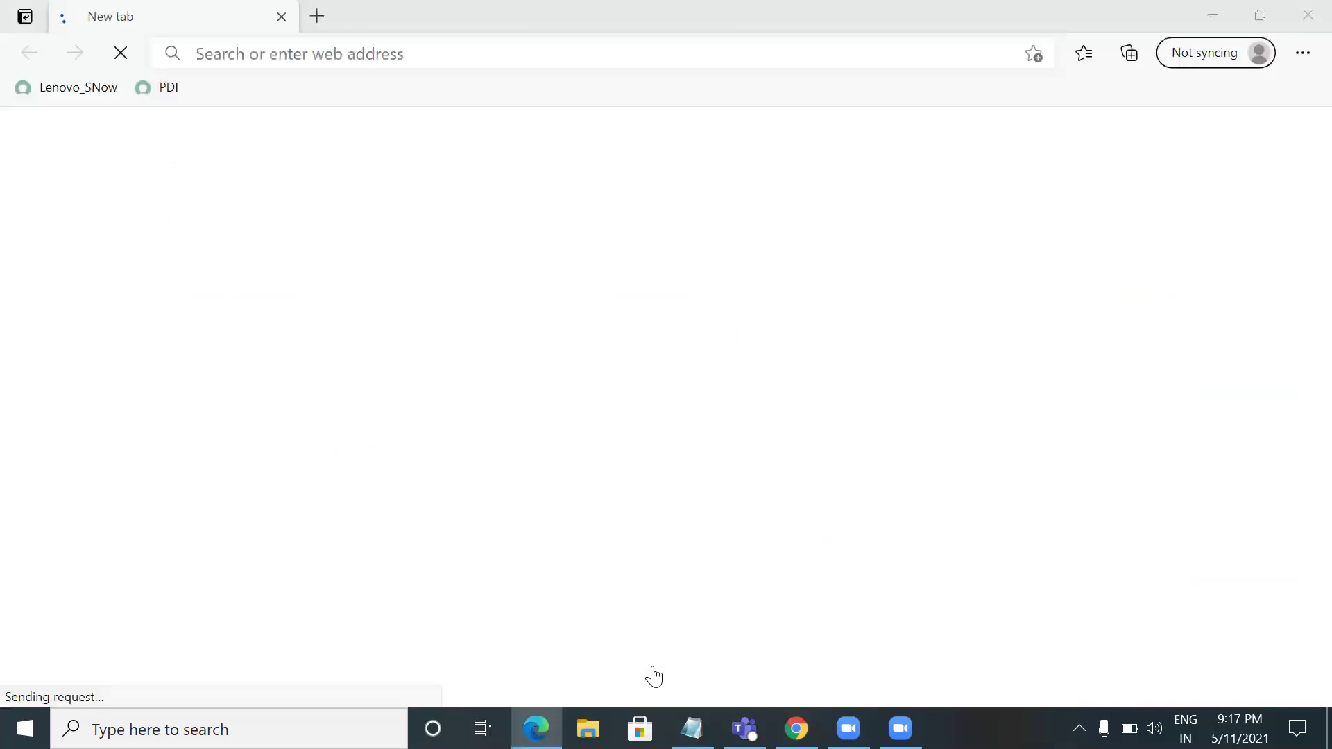
pyautogui.click(1306, 11)
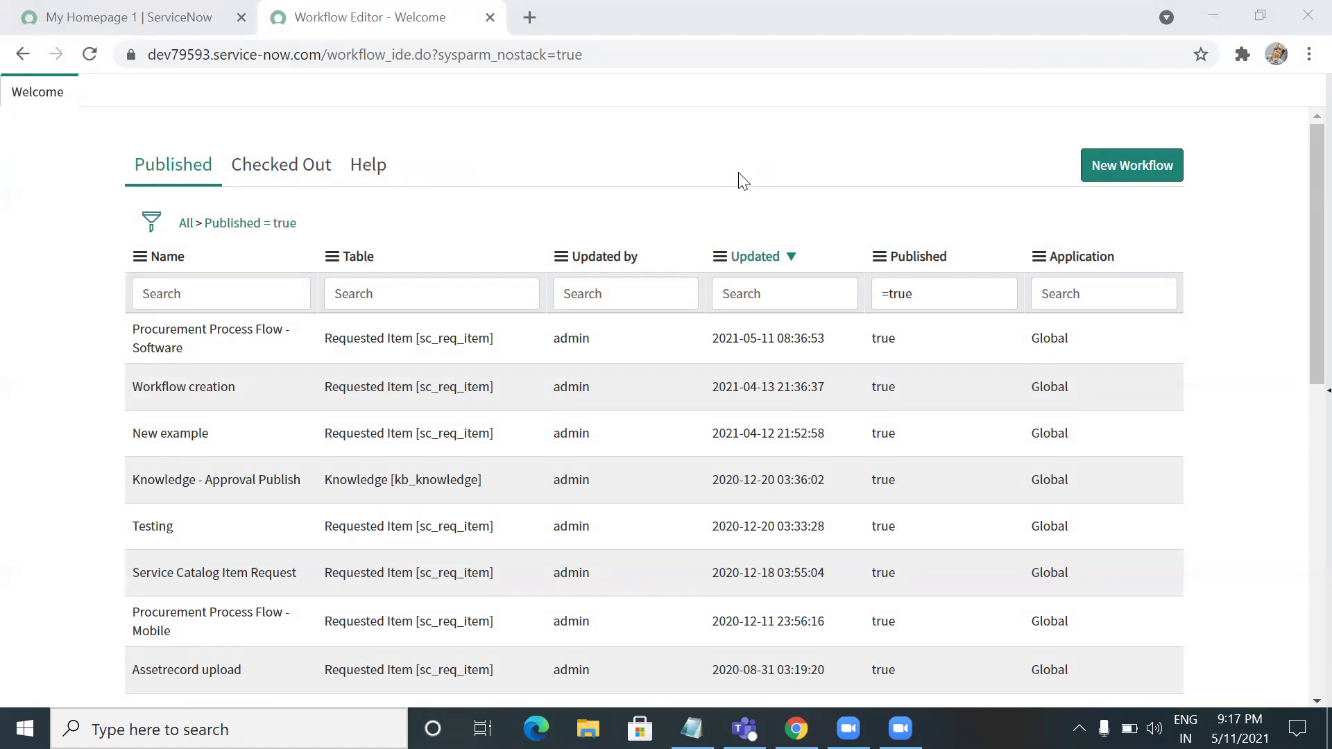
# - Start a new workflow named "Workflow testing" on the Requested Item [sc_req_item] table
pyautogui.click(1133, 169)
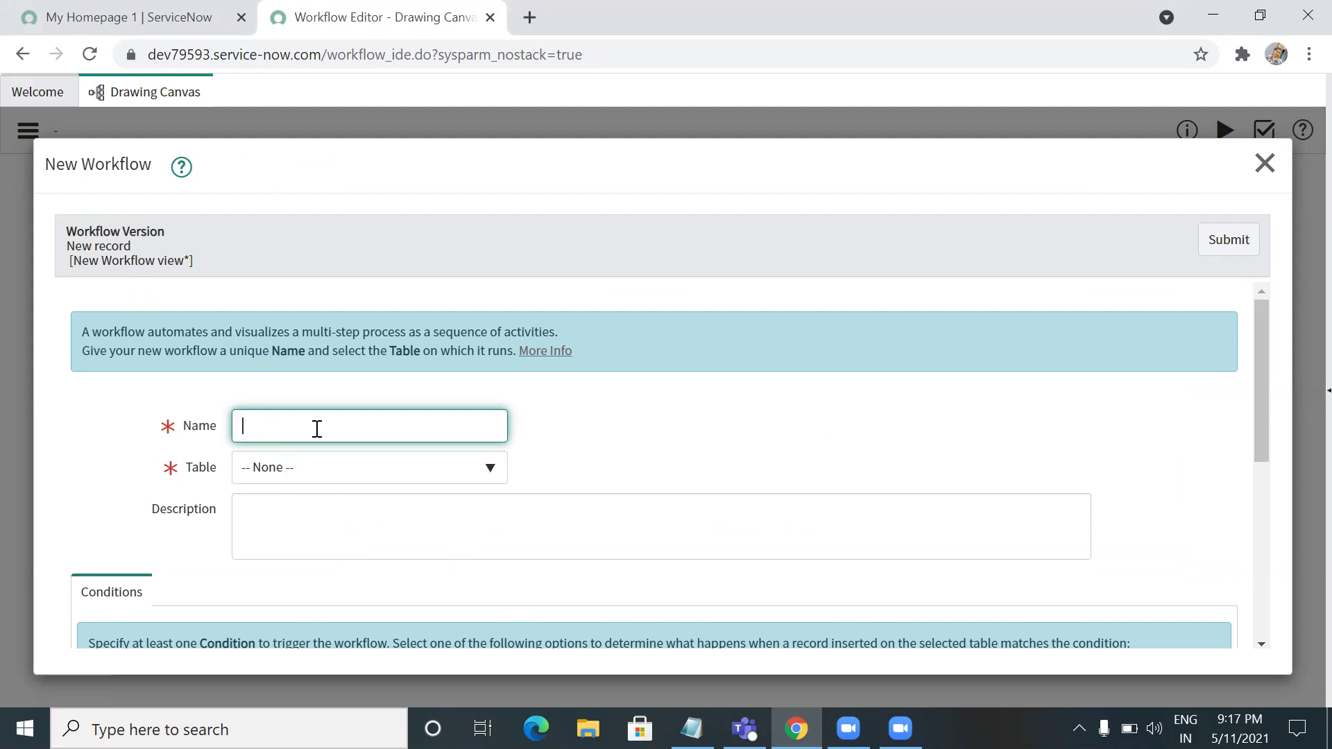
pyautogui.write('Workflow testing')
pyautogui.click(316, 472)
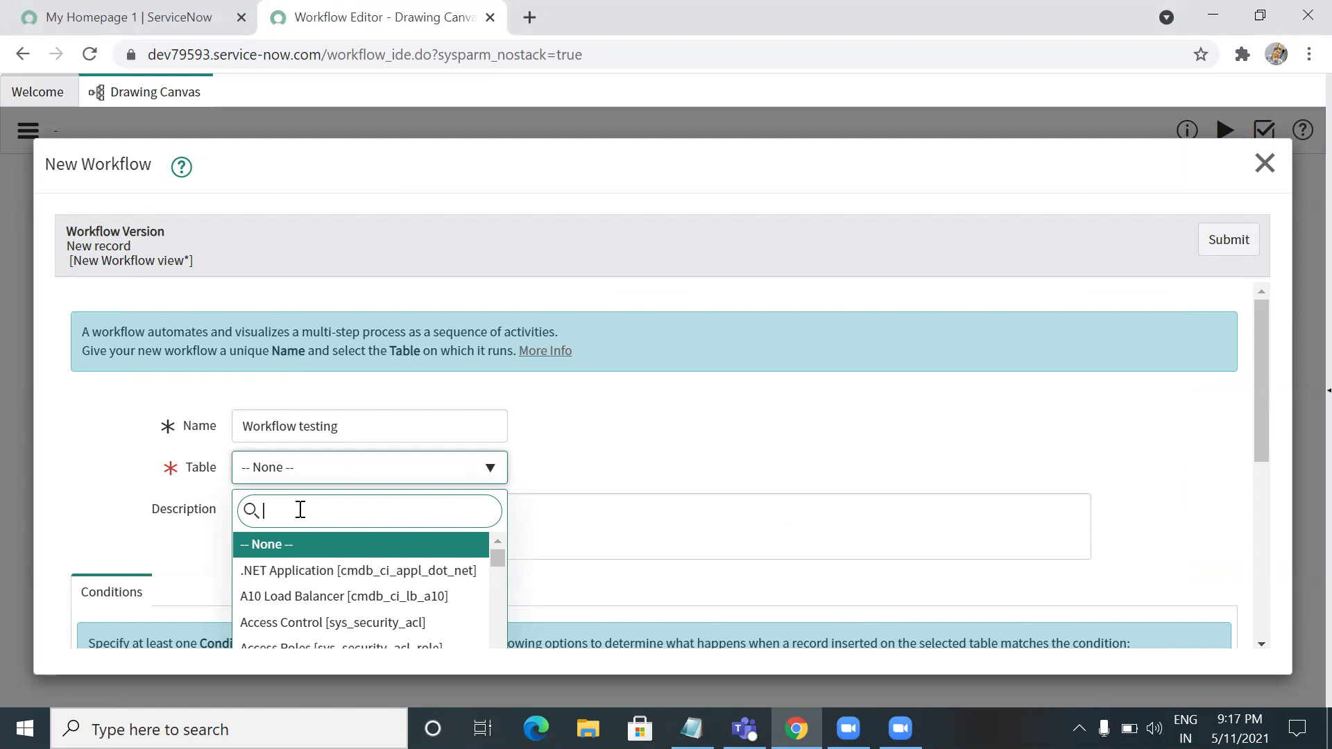
pyautogui.write('sc_r')
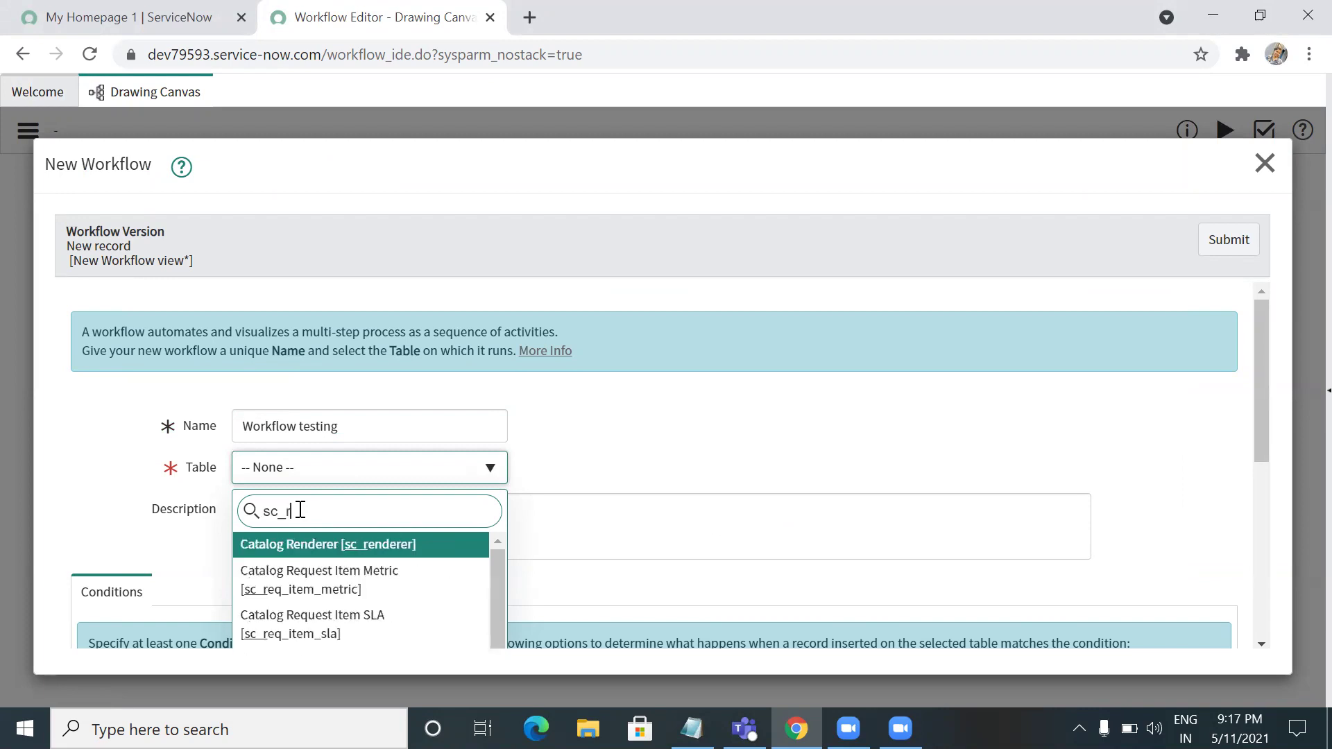
pyautogui.write('eq_')
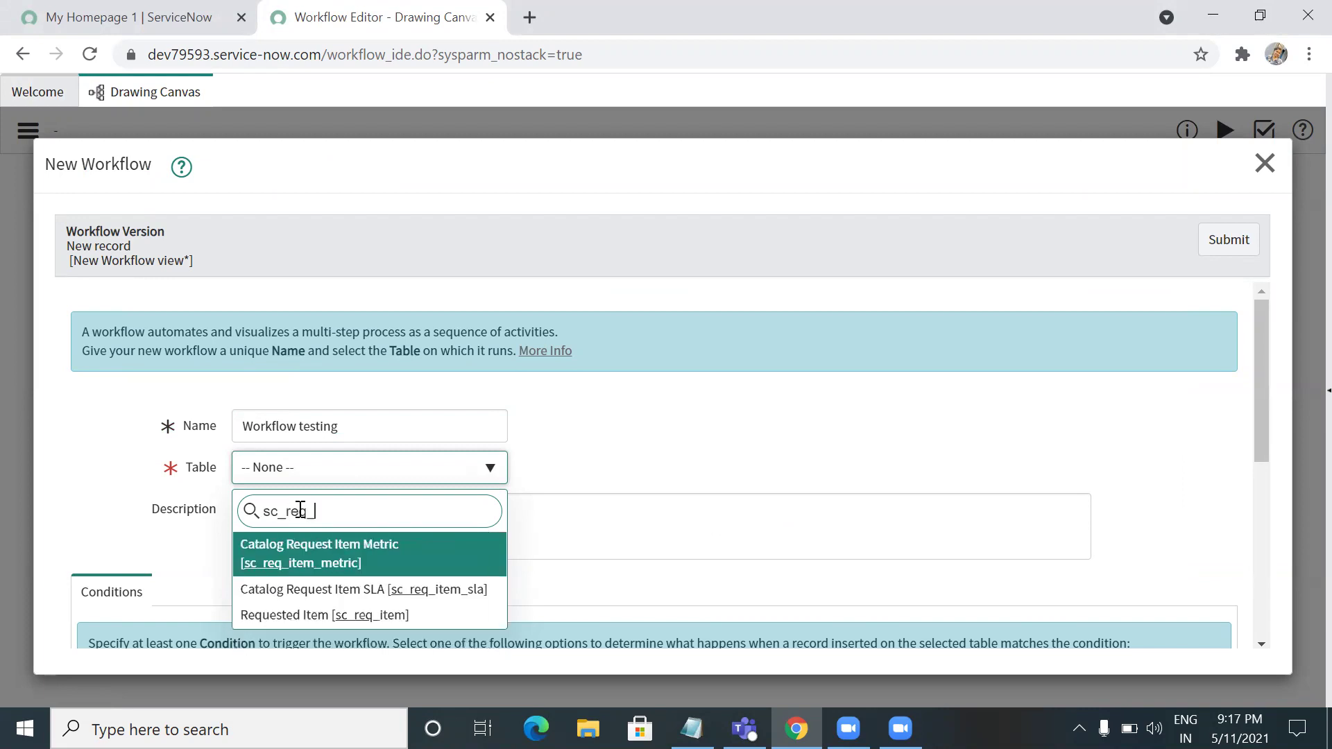
pyautogui.write('item')
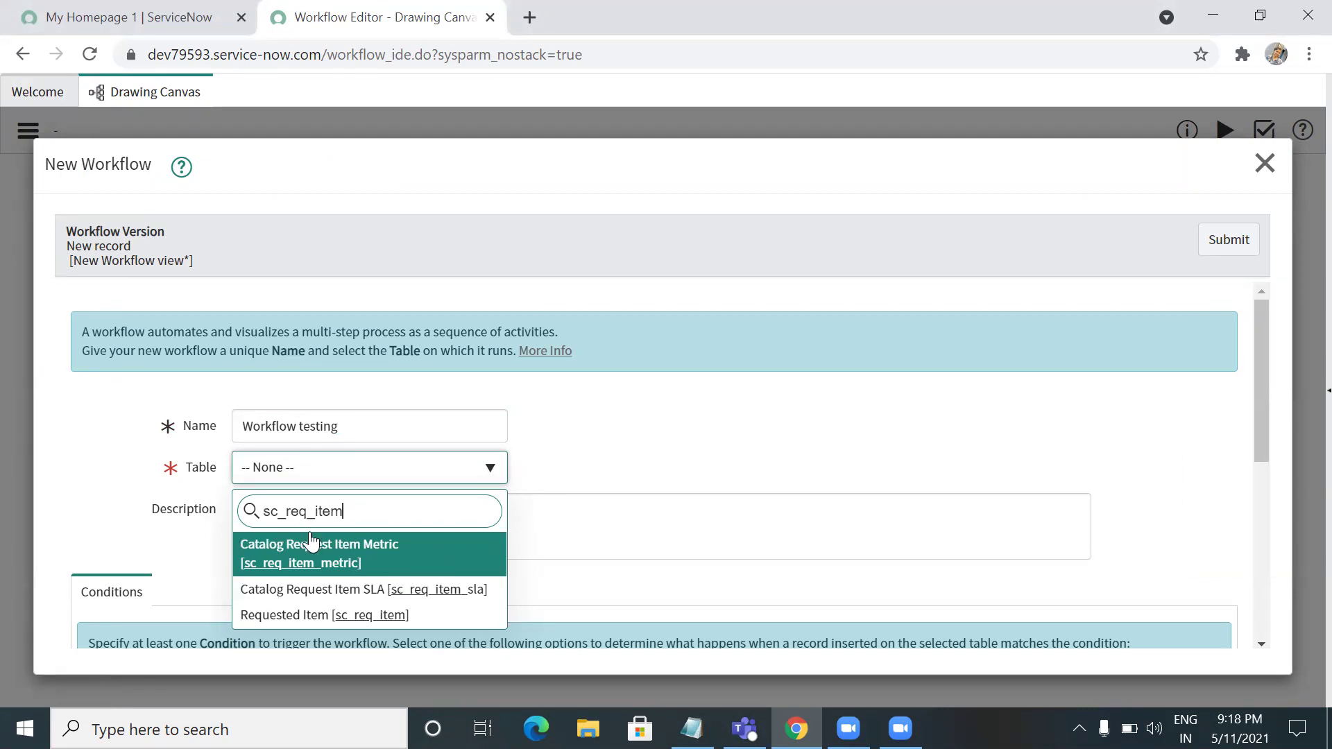
pyautogui.click(331, 616)
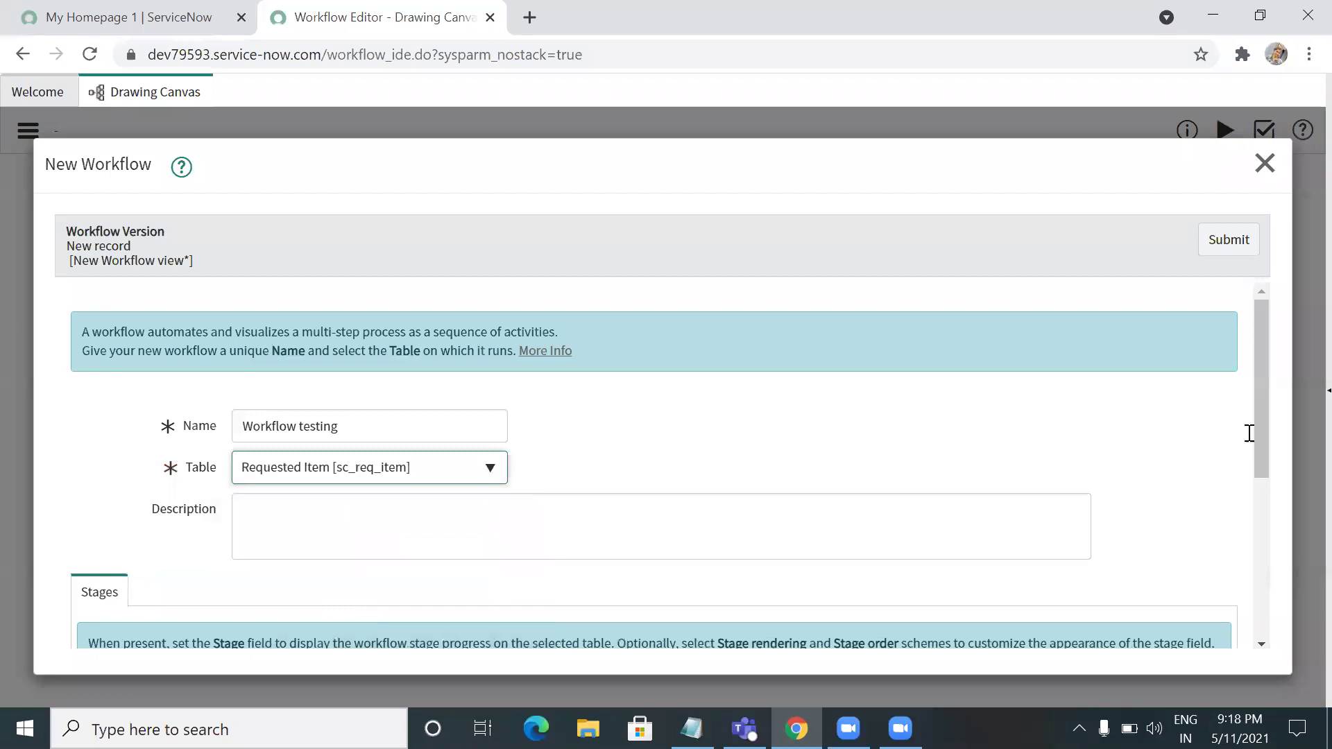
pyautogui.press('Tab')
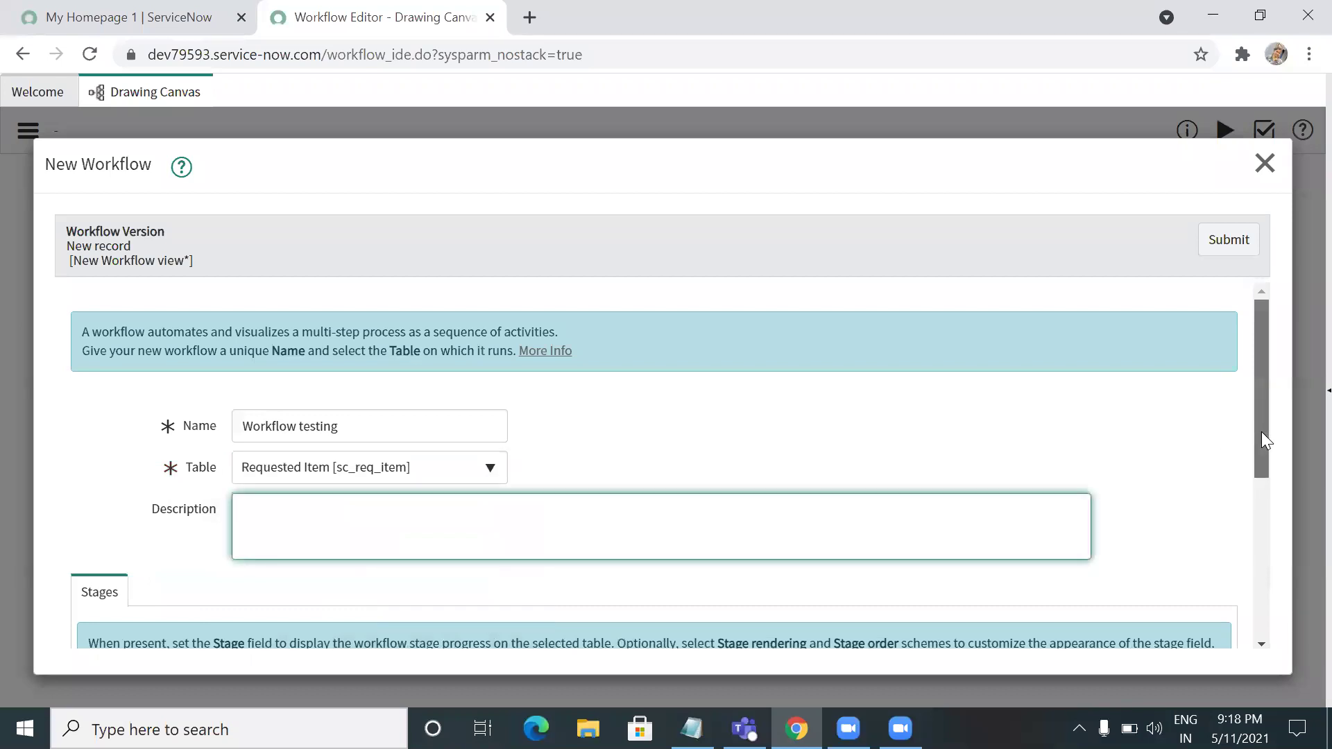
# - Choose Workflow-driven stage rendering and Computed stage order for the new workflow
pyautogui.scroll(-1, 1261, 444)
pyautogui.moveTo(1263, 468); pyautogui.dragTo(1298, 593)
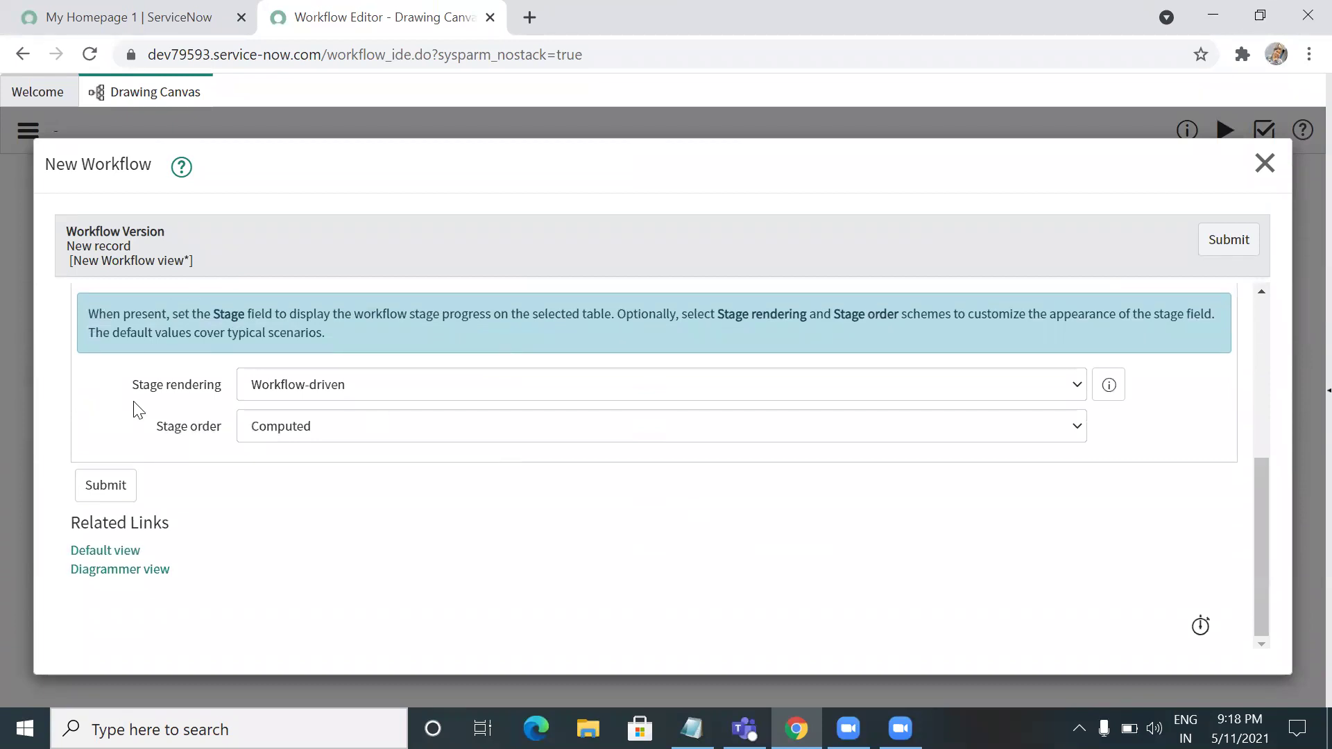
pyautogui.moveTo(128, 388); pyautogui.dragTo(452, 407)
pyautogui.click(449, 395)
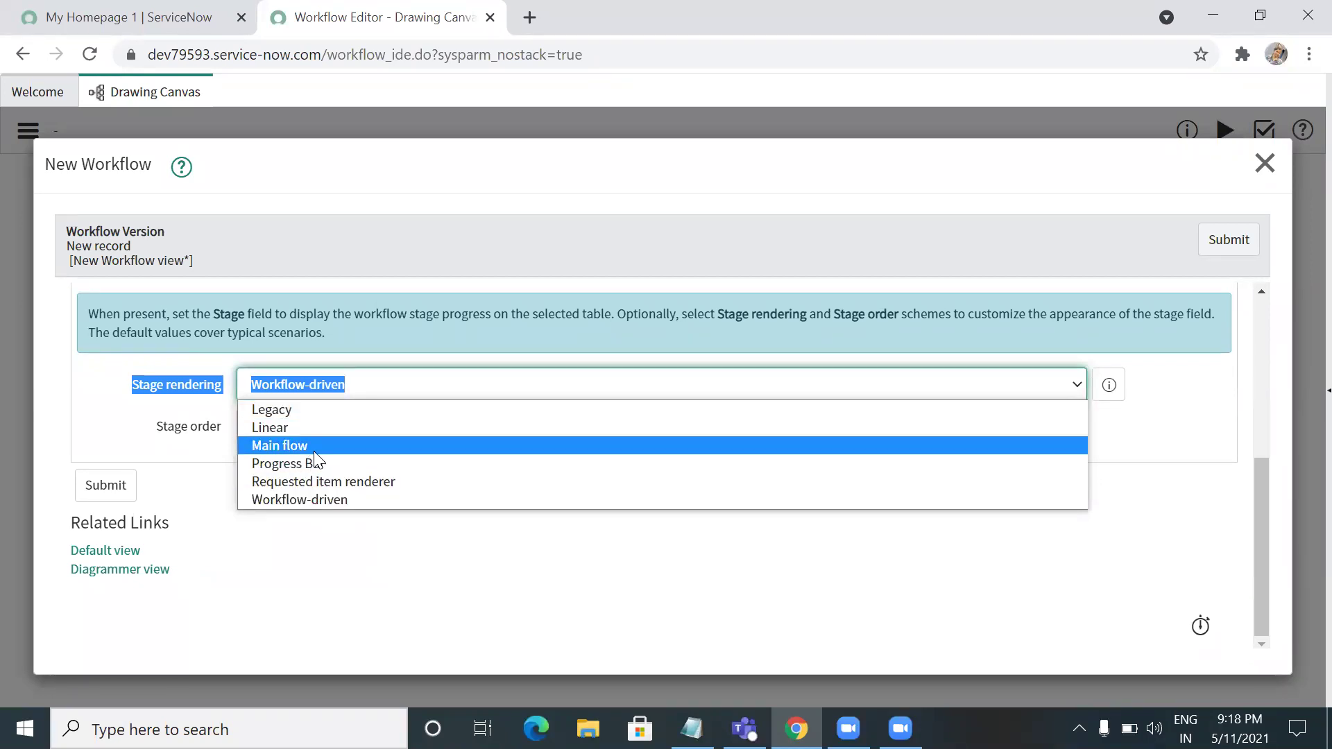
pyautogui.click(321, 501)
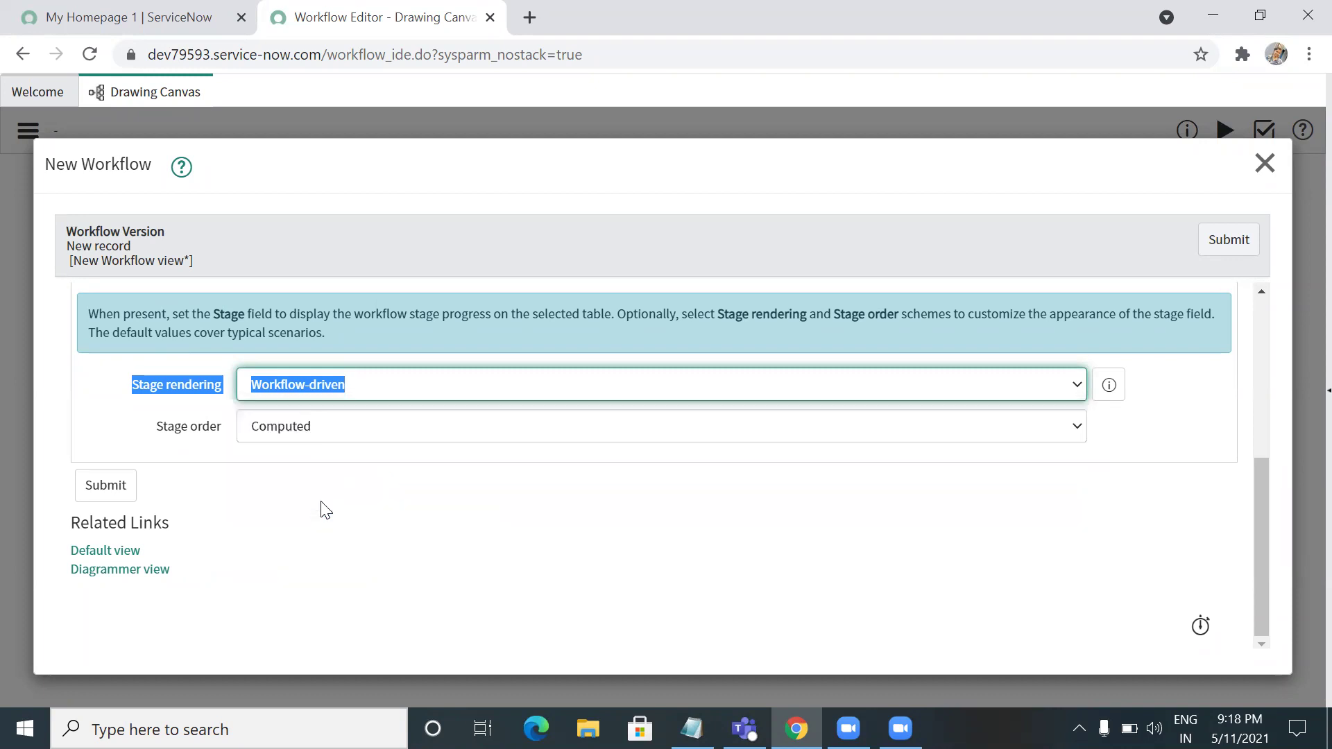
pyautogui.click(357, 519)
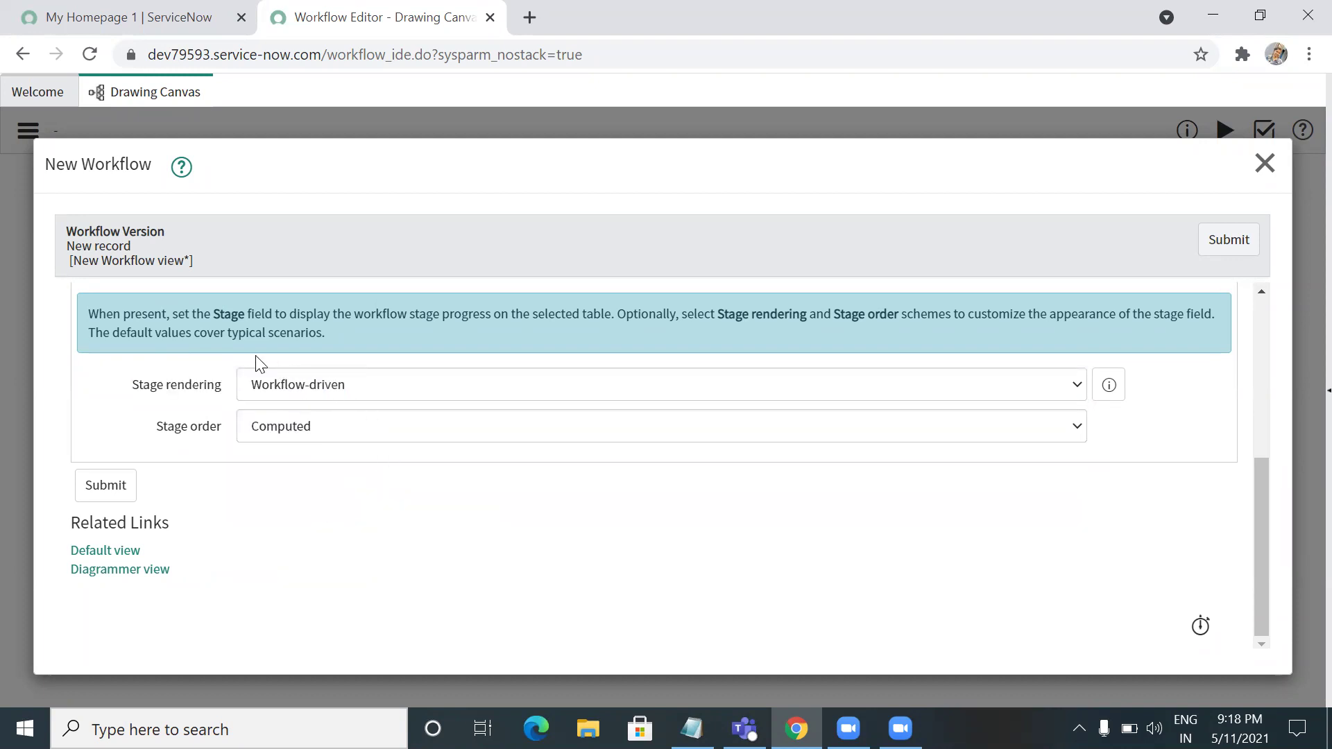
pyautogui.click(367, 430)
pyautogui.click(310, 448)
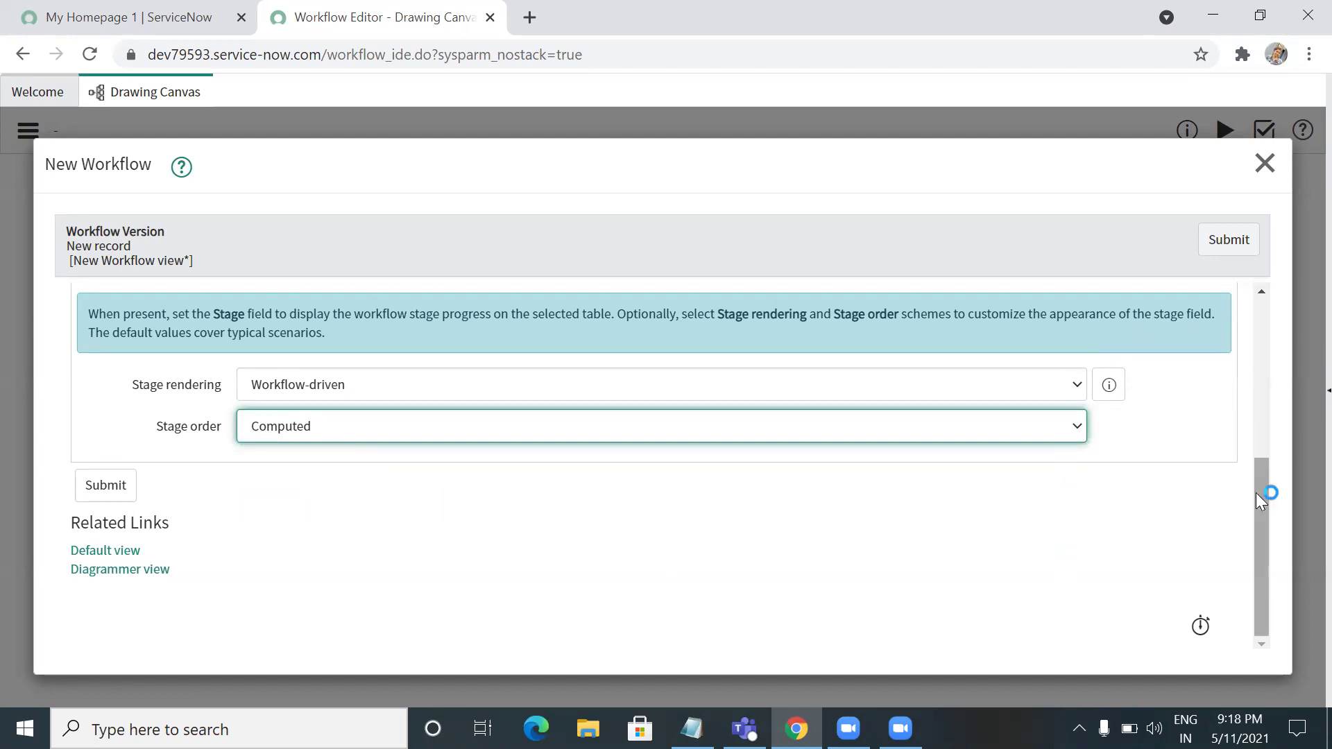
# - Review the new workflow's name, table and stage settings and submit the form
pyautogui.moveTo(1255, 489); pyautogui.dragTo(1284, 357)
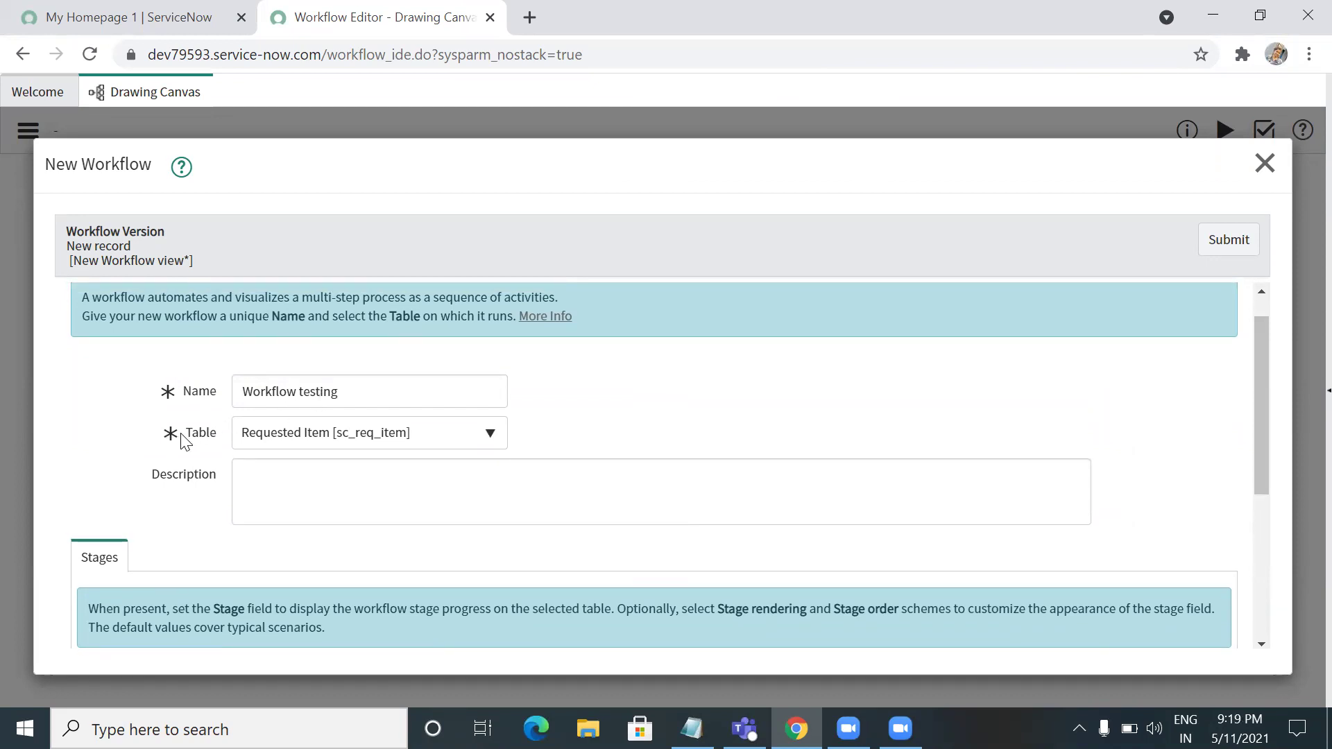
pyautogui.moveTo(1260, 417); pyautogui.dragTo(1279, 477)
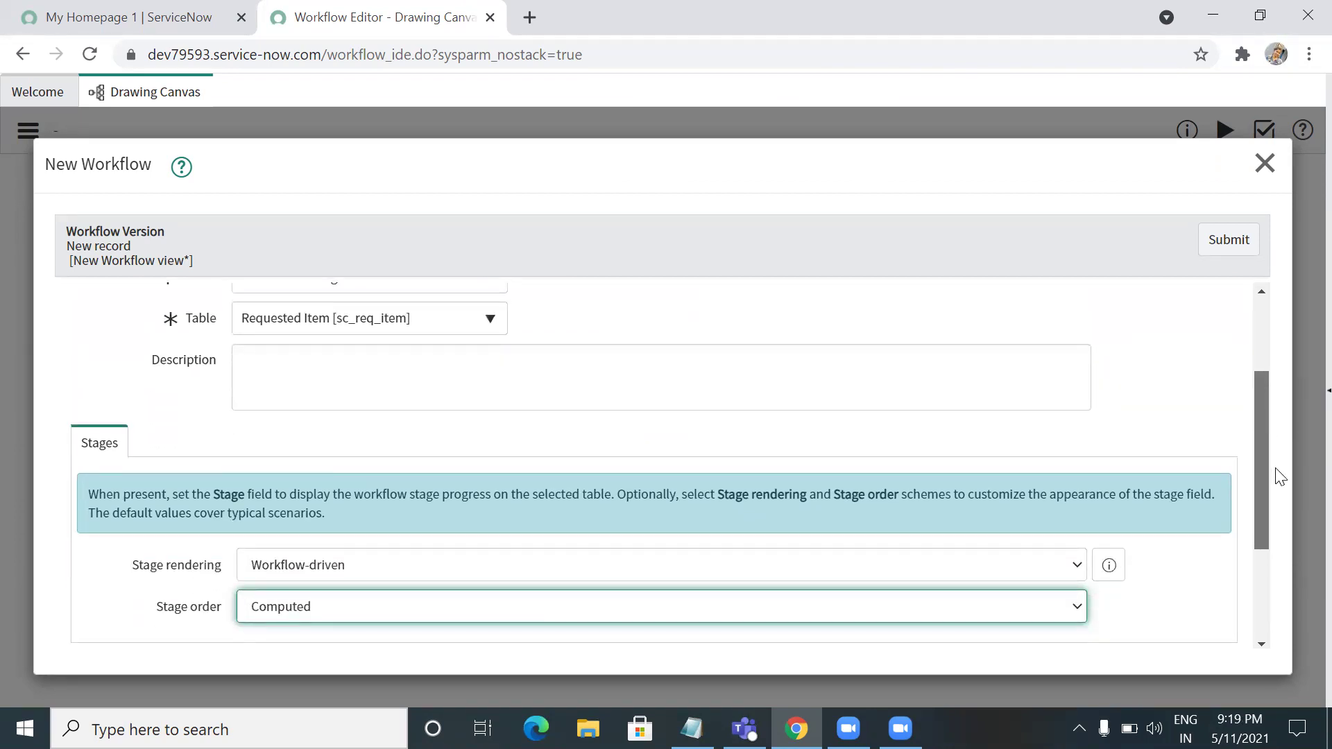
pyautogui.scroll(-3, 1281, 485)
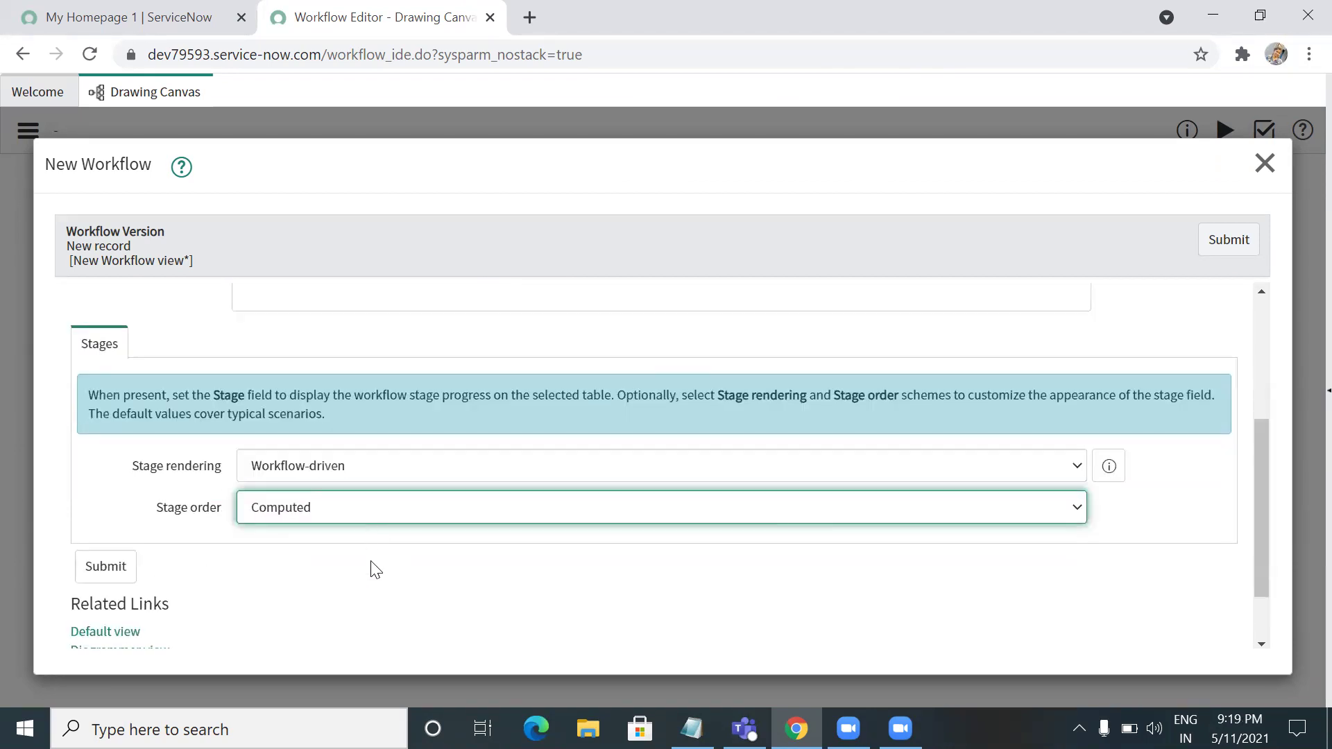
pyautogui.moveTo(1258, 520); pyautogui.dragTo(1297, 333)
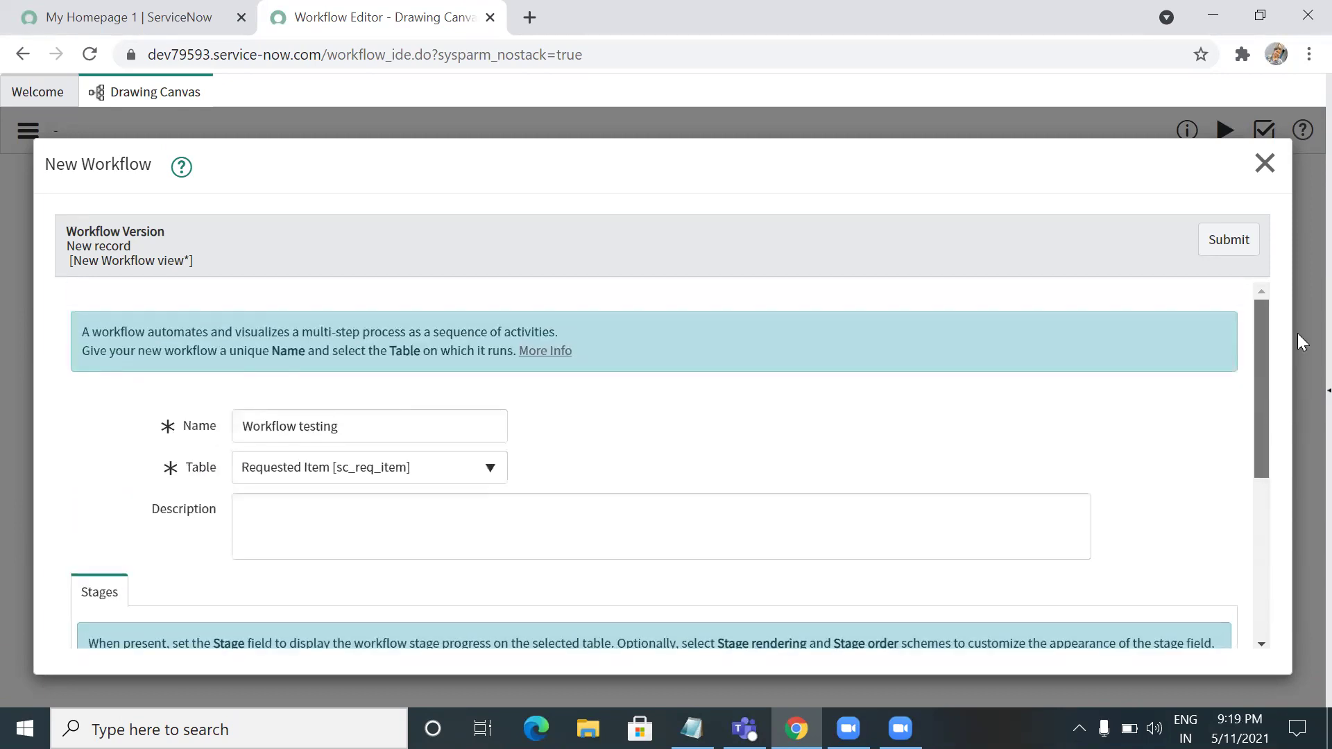
pyautogui.click(1228, 243)
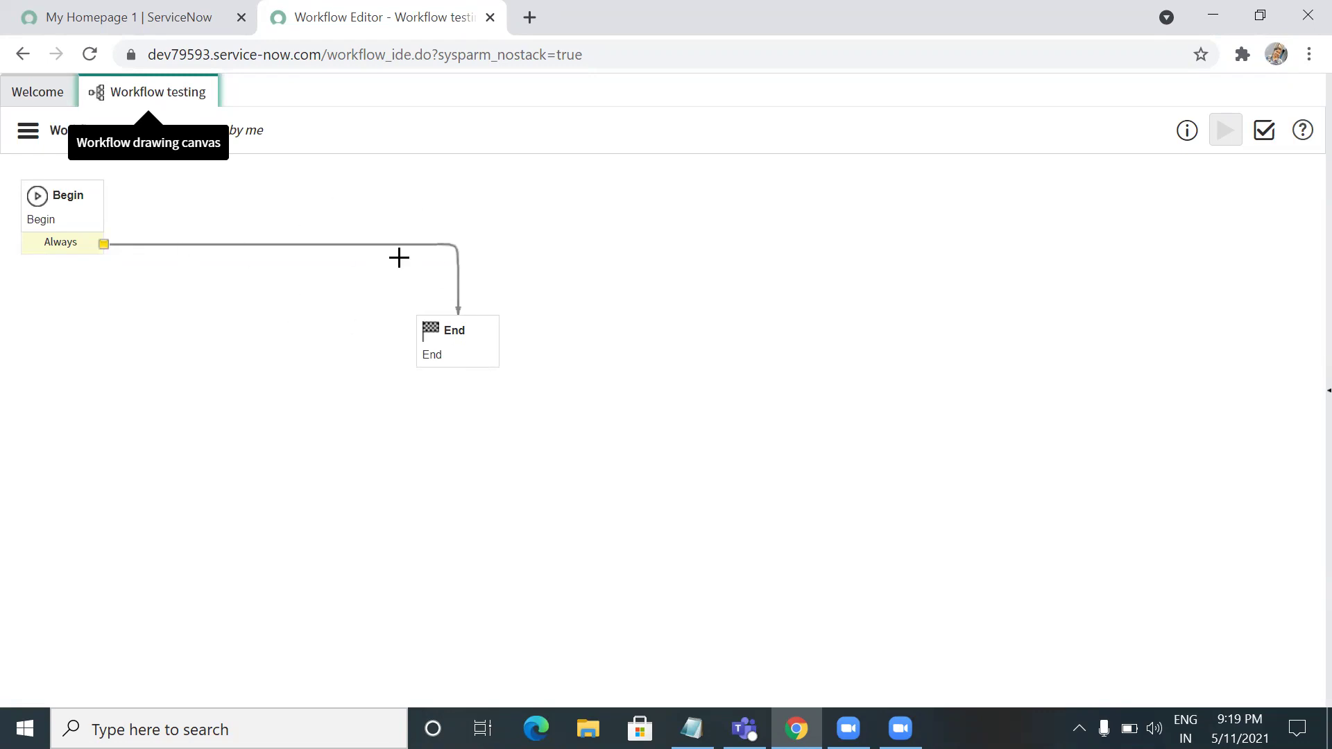
# - Delete the transition between Begin and End and move the End activity farther right and down on the canvas
pyautogui.click(452, 246)
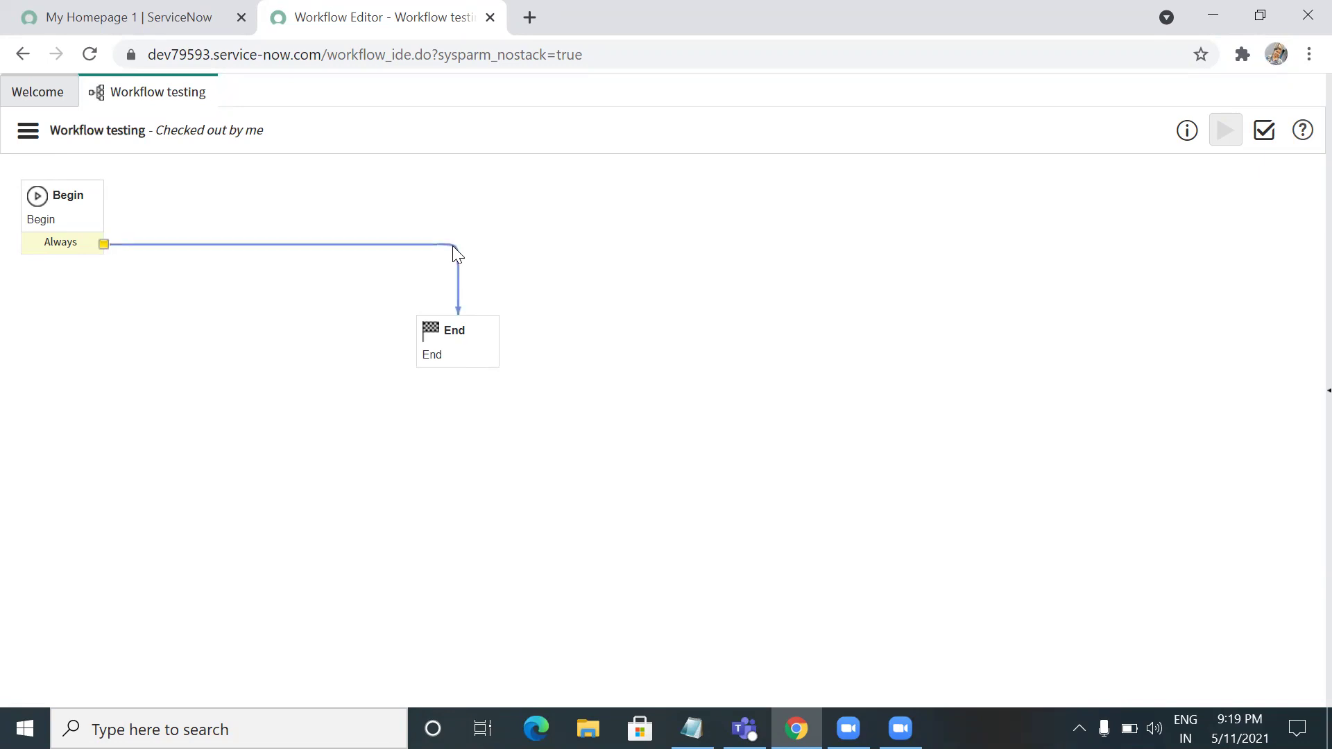
pyautogui.press('Delete')
pyautogui.moveTo(458, 344); pyautogui.dragTo(1007, 458)
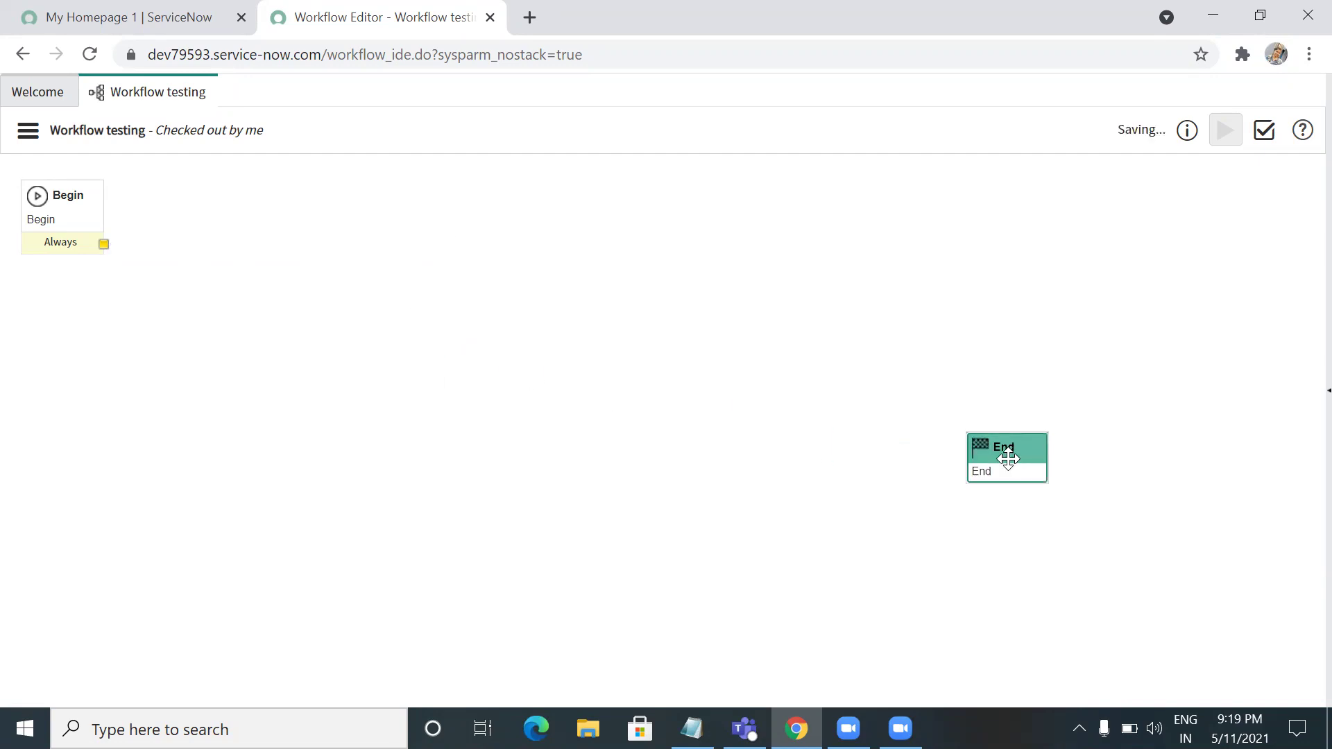
pyautogui.click(393, 315)
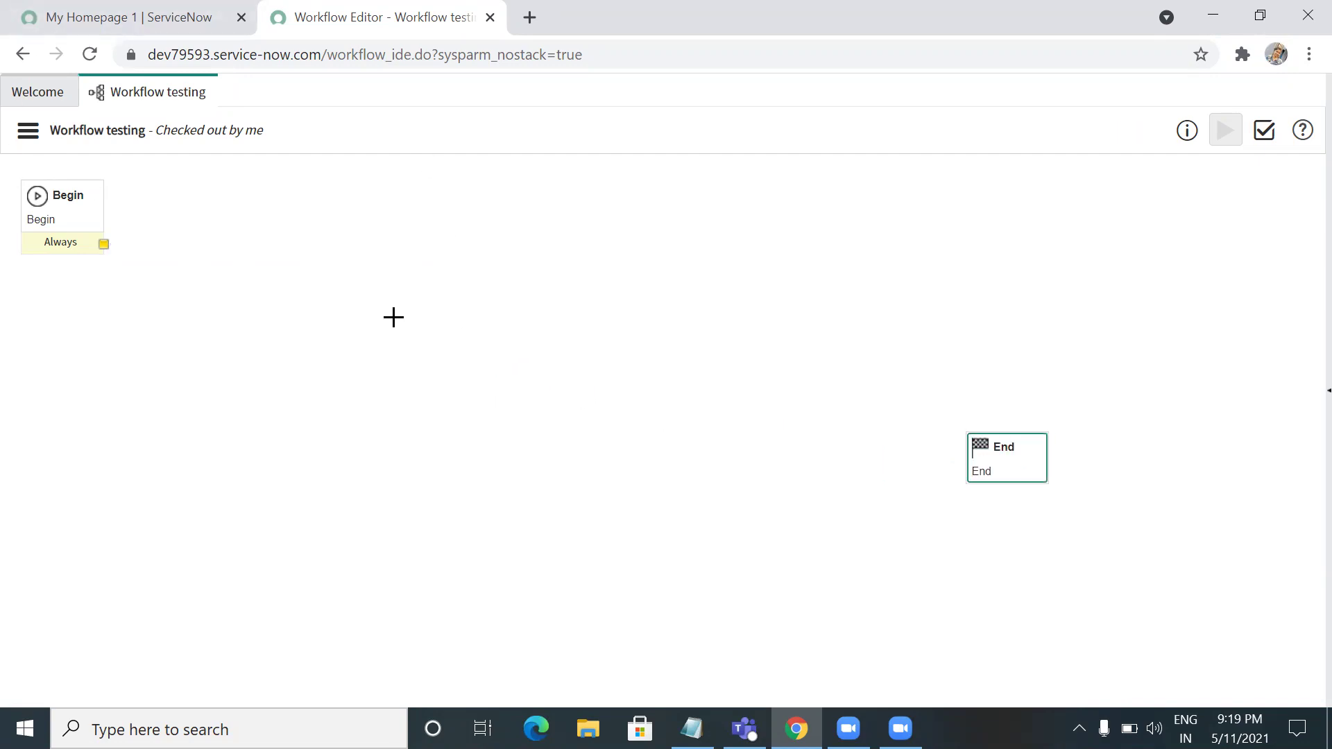
# - Examine the workflow's available actions and the Begin activity's properties
pyautogui.click(28, 131)
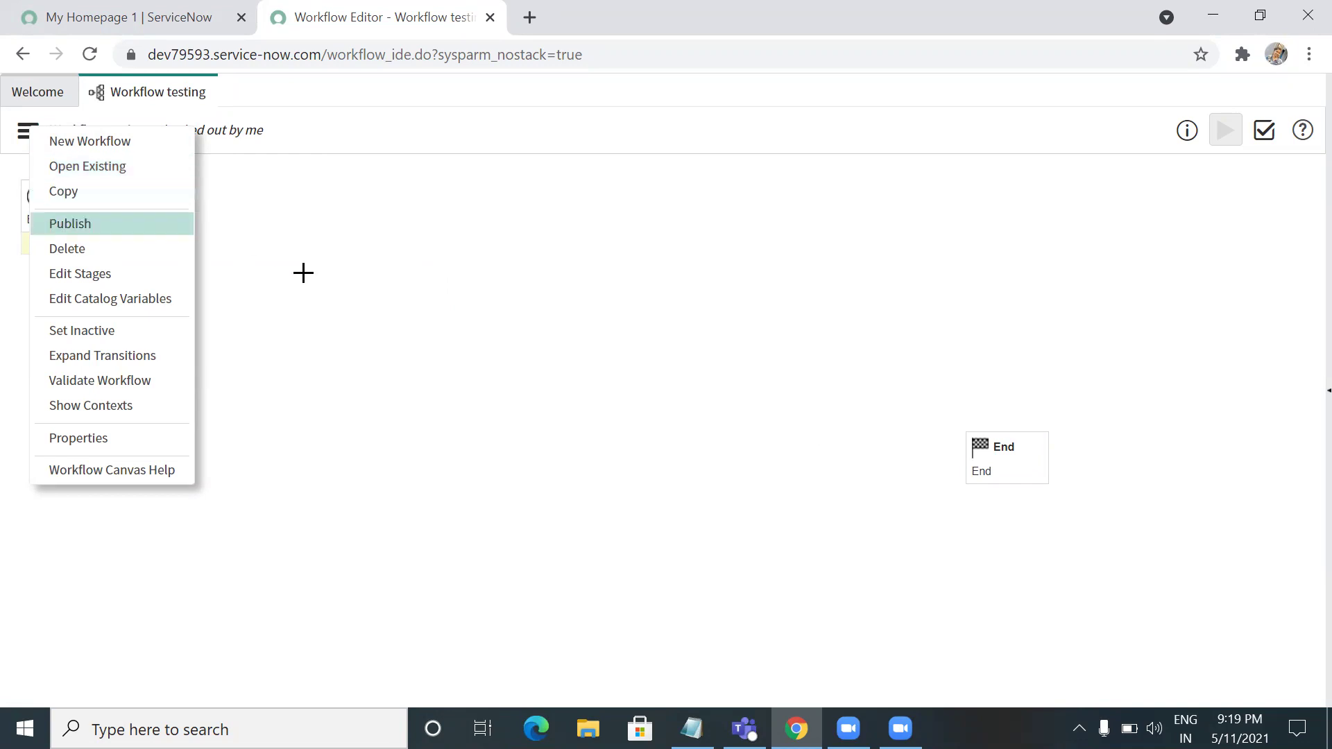
pyautogui.press('Escape')
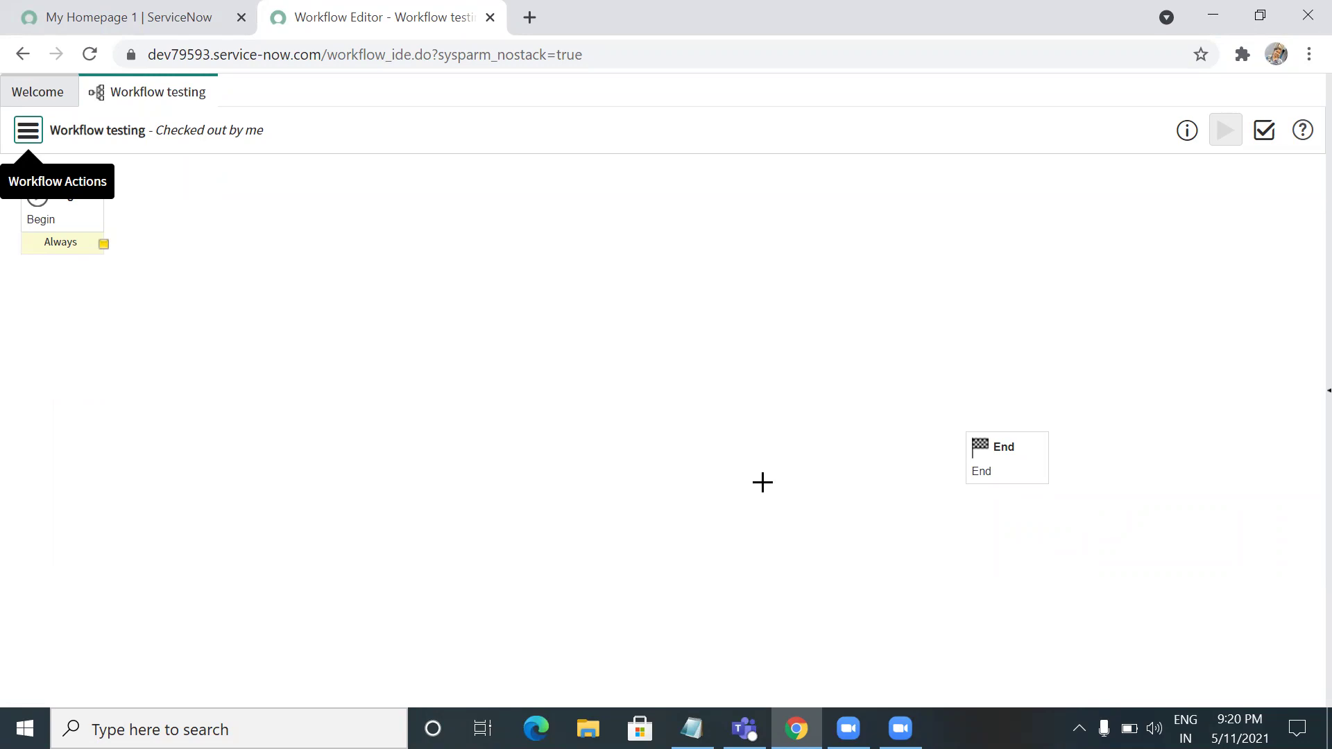
pyautogui.click(29, 131)
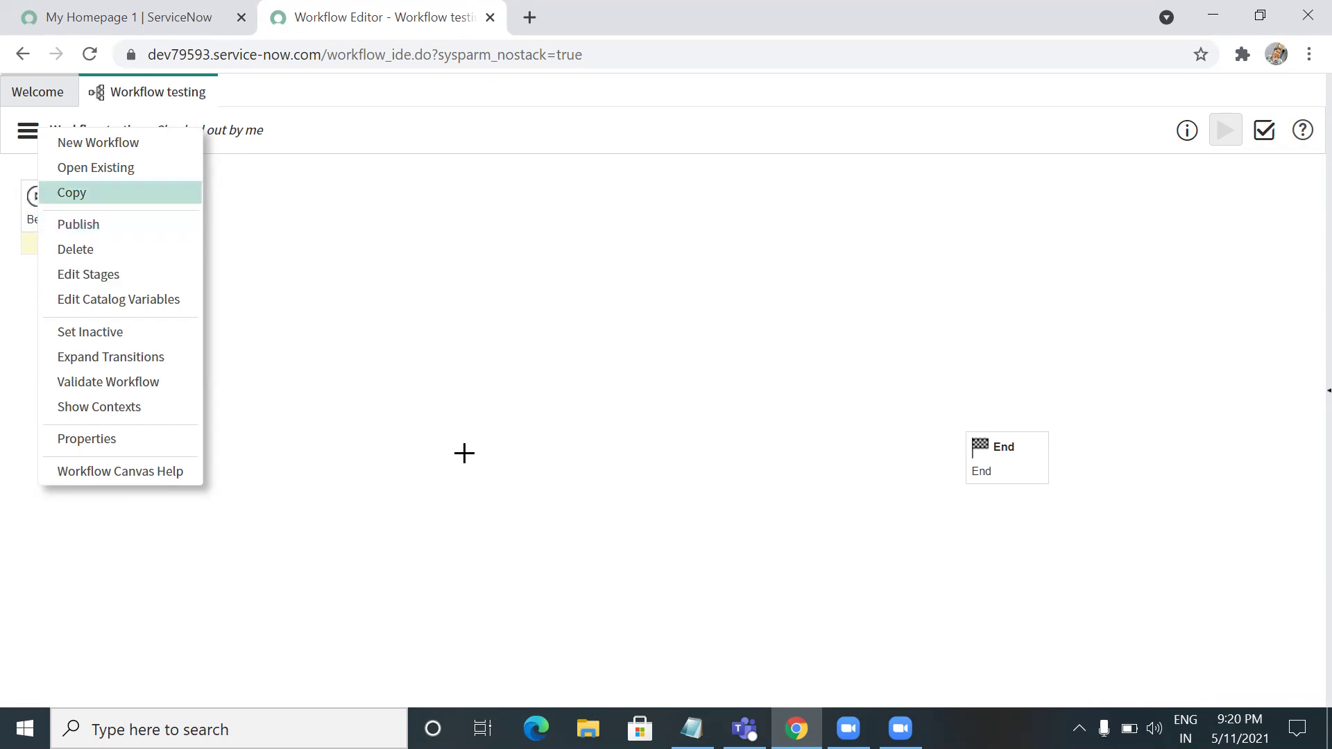
pyautogui.click(333, 568)
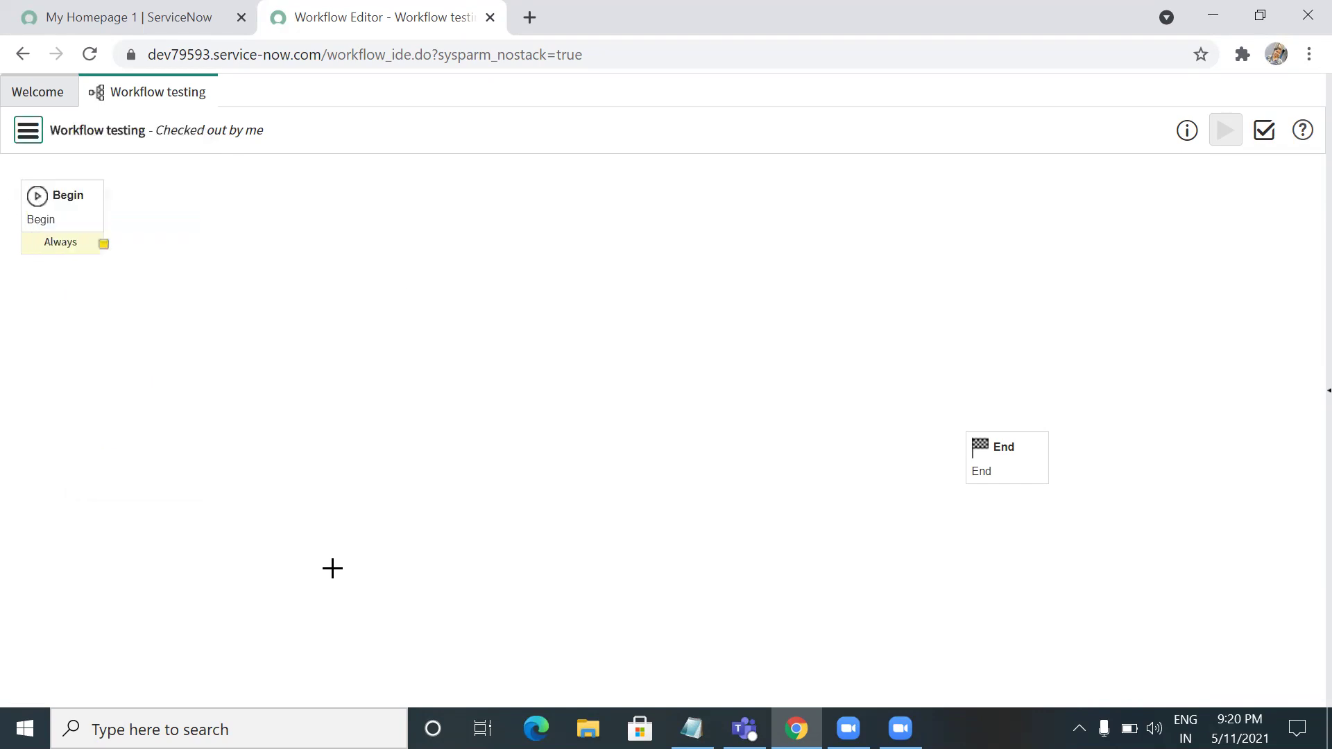
pyautogui.doubleClick(85, 217)
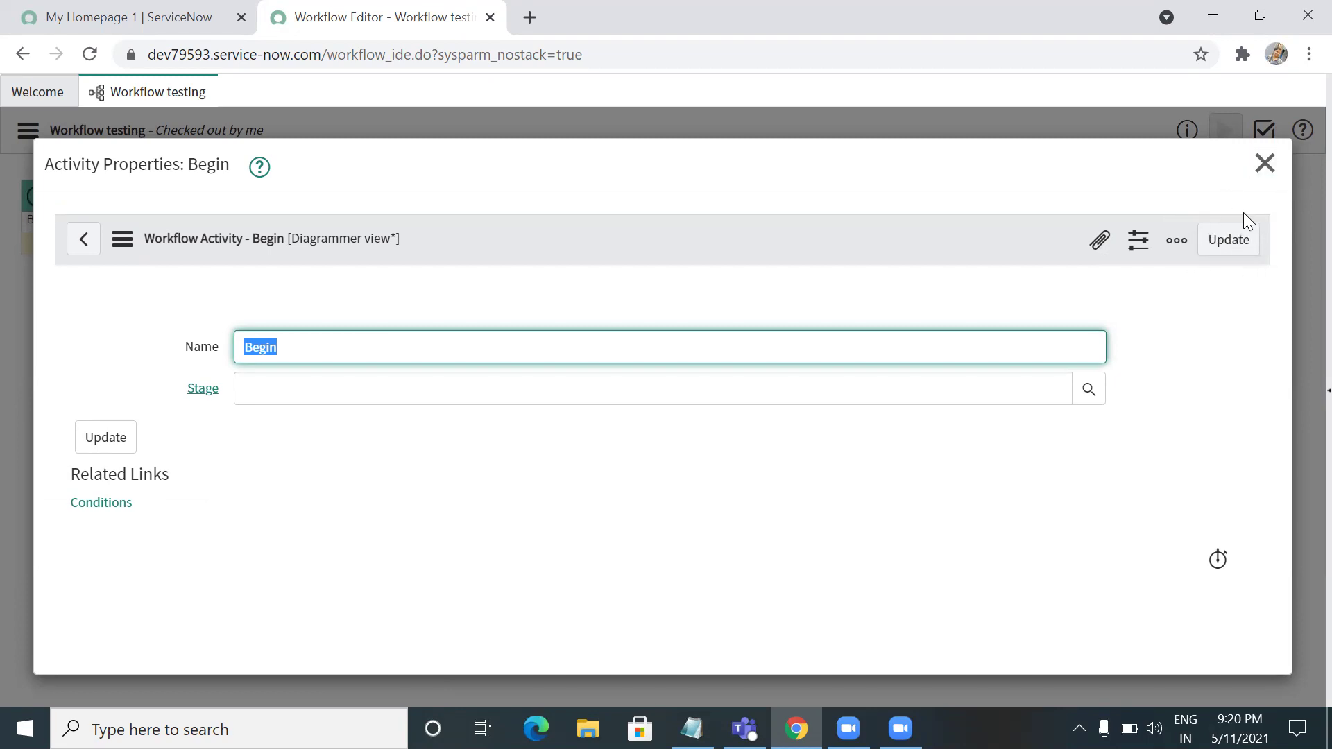
pyautogui.click(1264, 163)
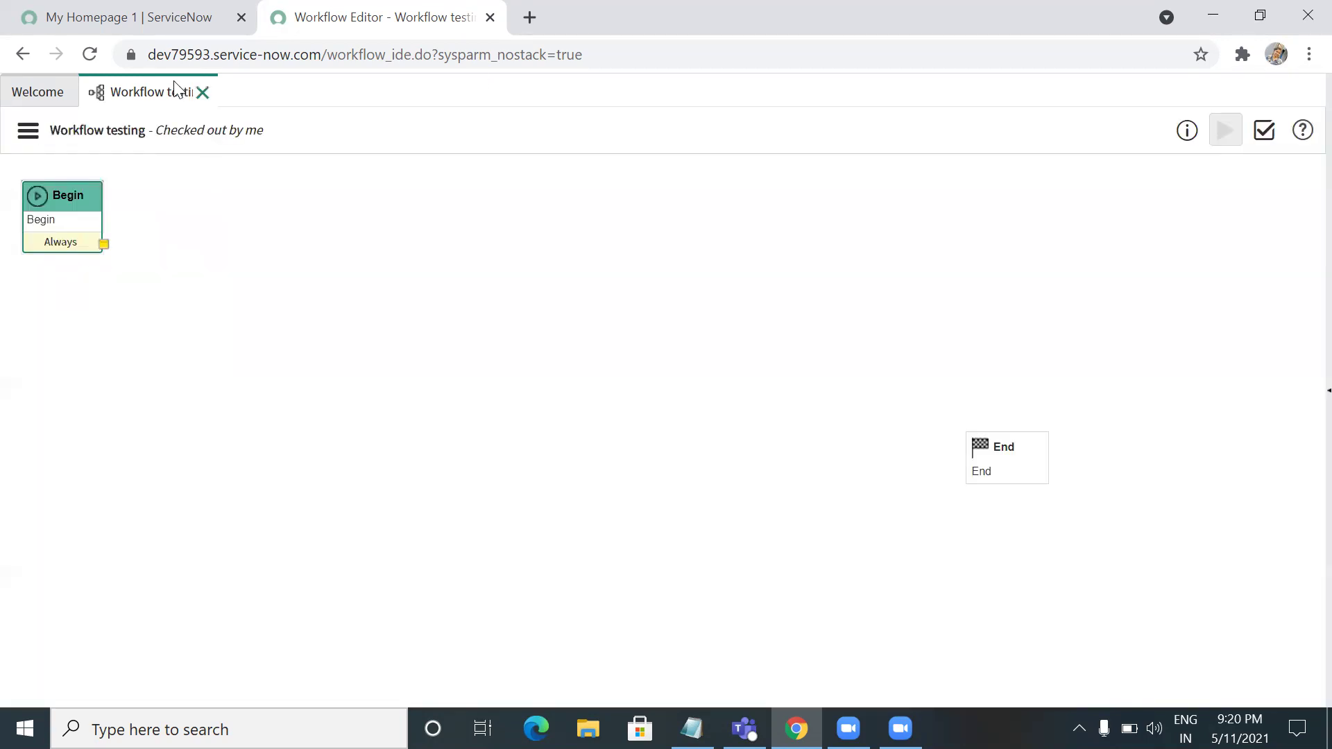
pyautogui.click(28, 130)
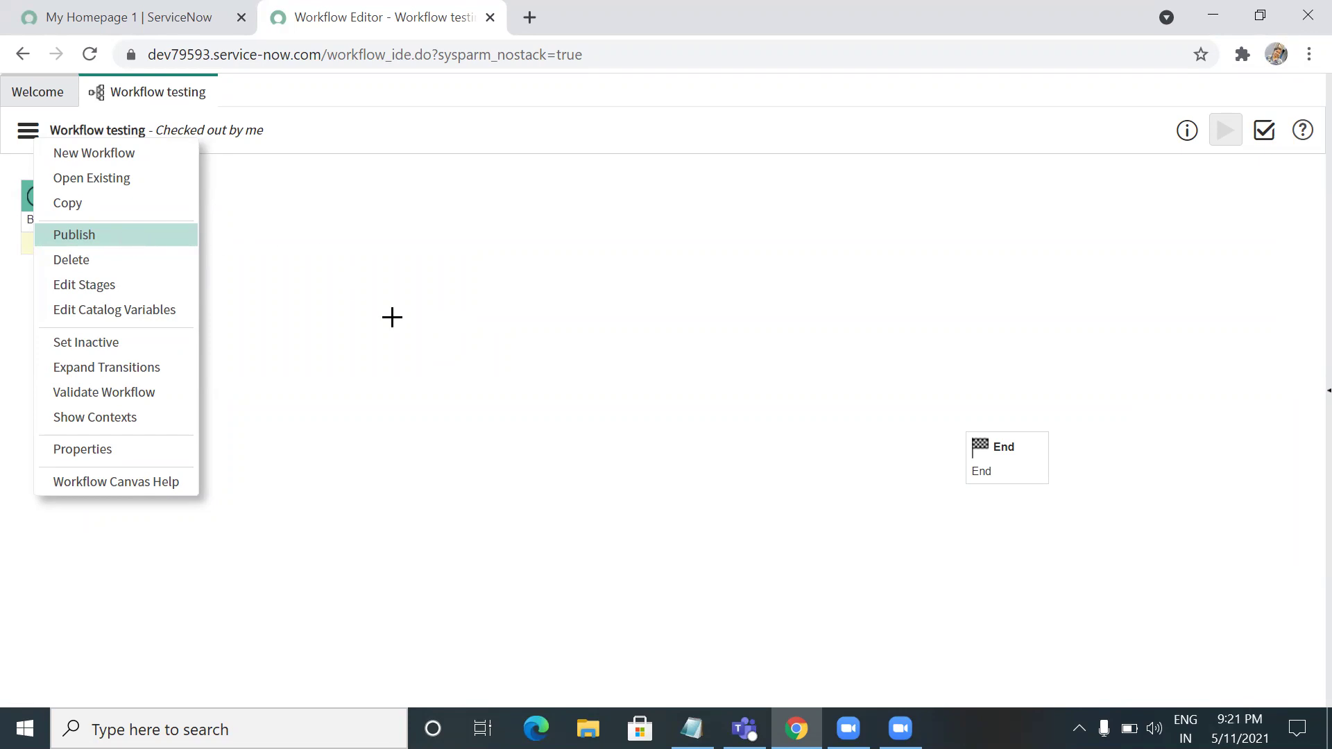
pyautogui.click(512, 392)
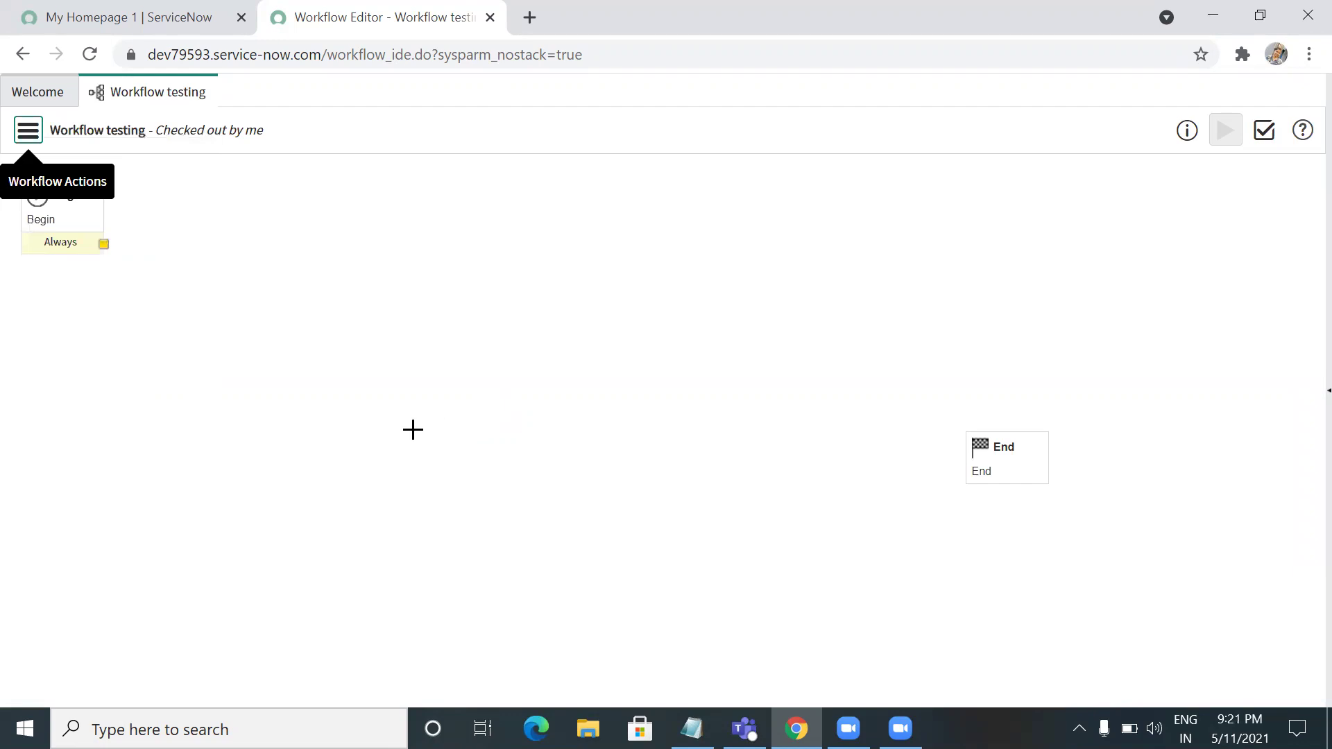
# - Look through the Workflow testing workflow's available actions, including the Set Inactive option
pyautogui.click(27, 130)
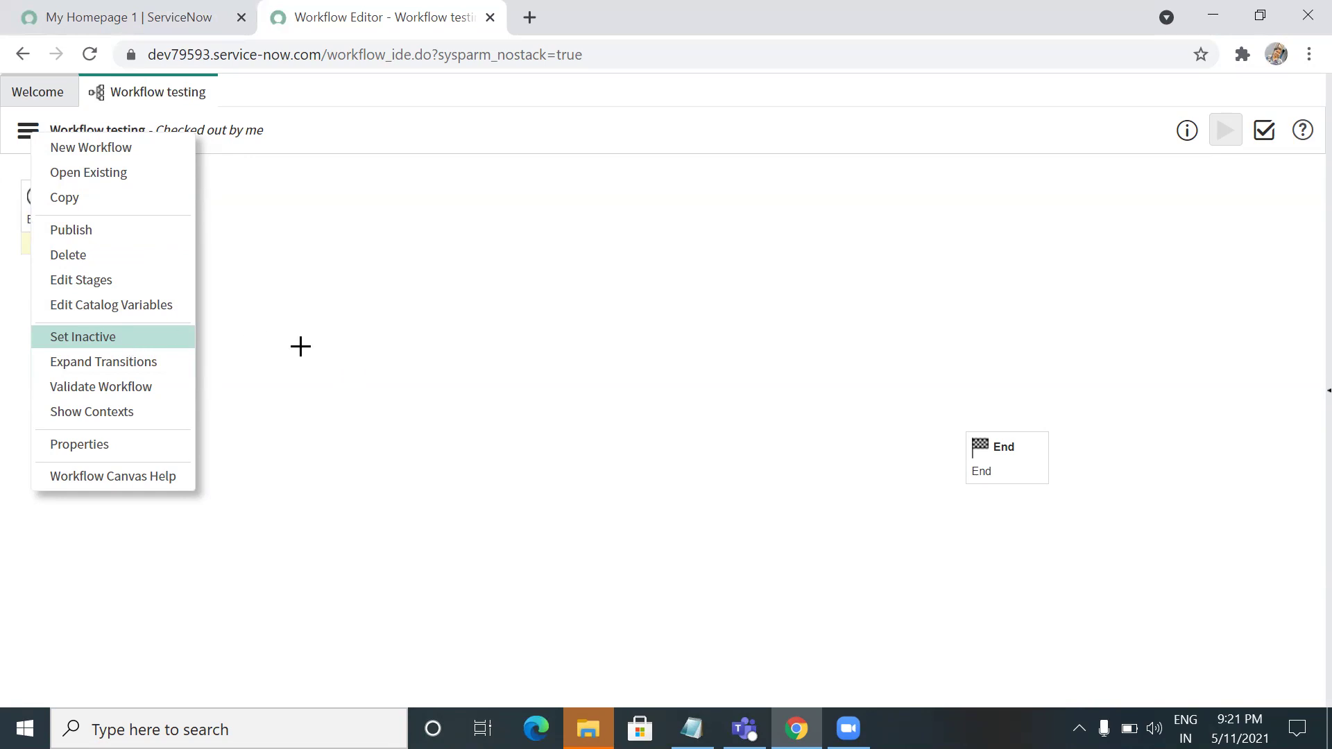
pyautogui.press('Escape')
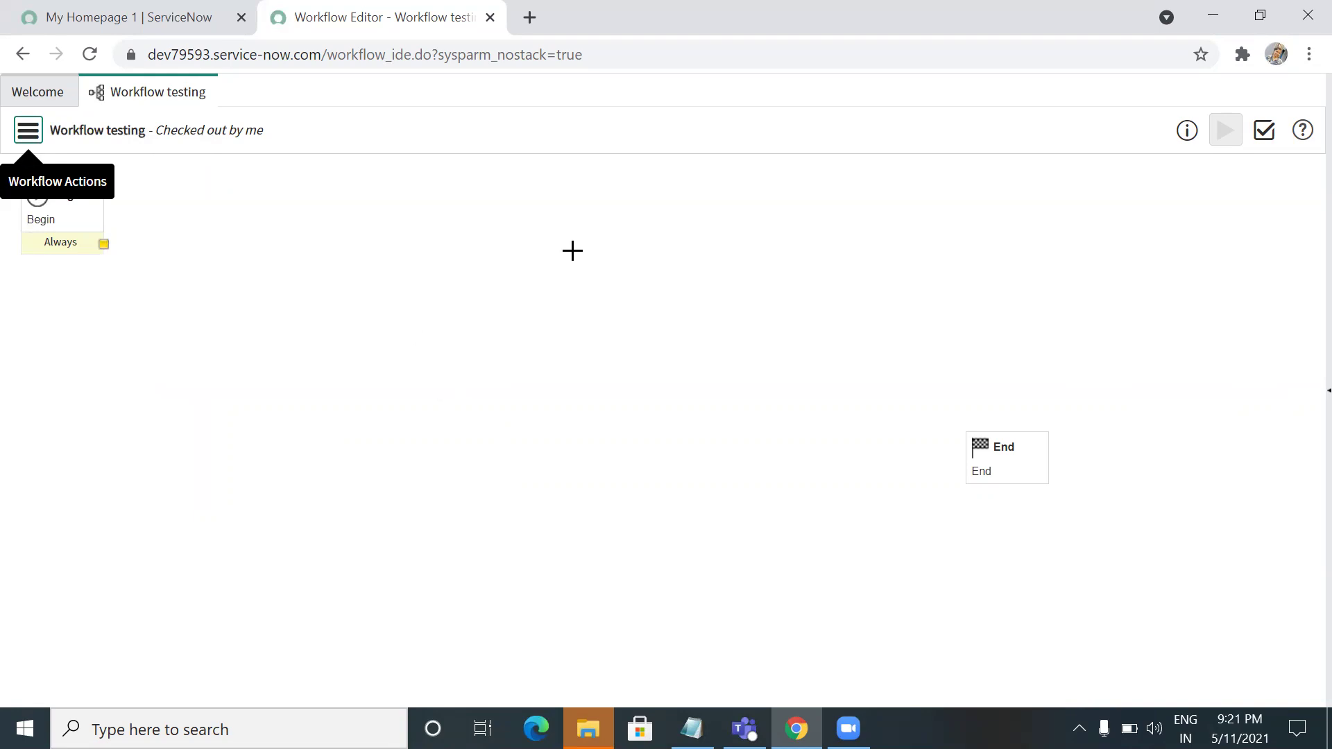
pyautogui.click(30, 136)
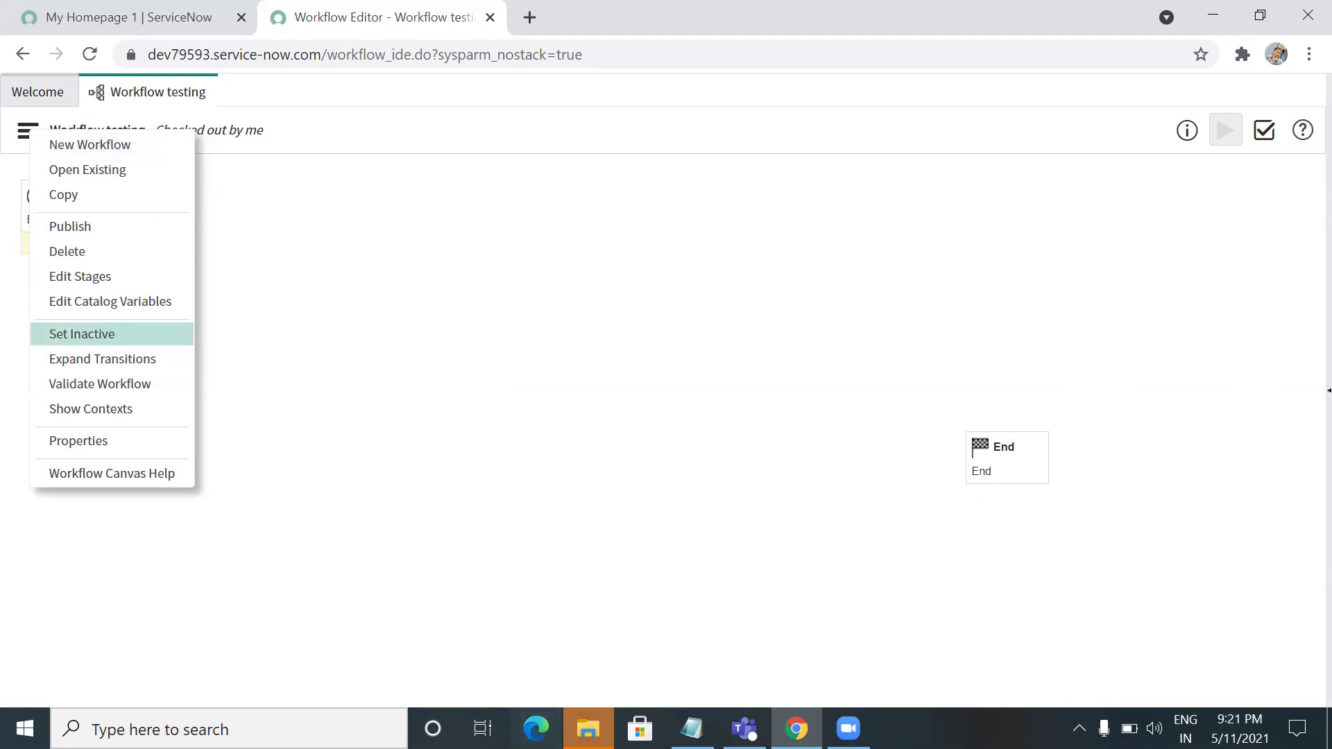
# - Return to the ServiceNow homepage, search the navigator for "ui poli", and open the System UI UI Policies list in a new tab
pyautogui.click(156, 17)
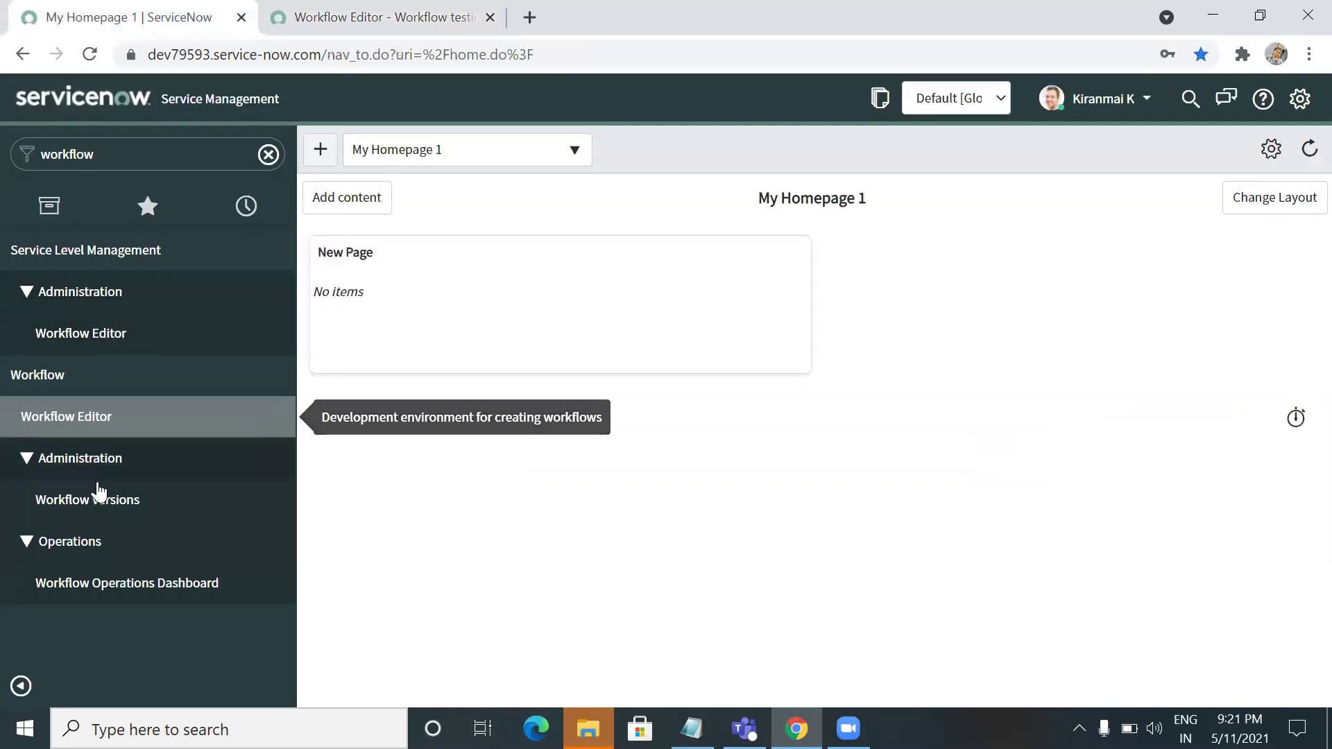
pyautogui.doubleClick(124, 165)
pyautogui.write('workflo')
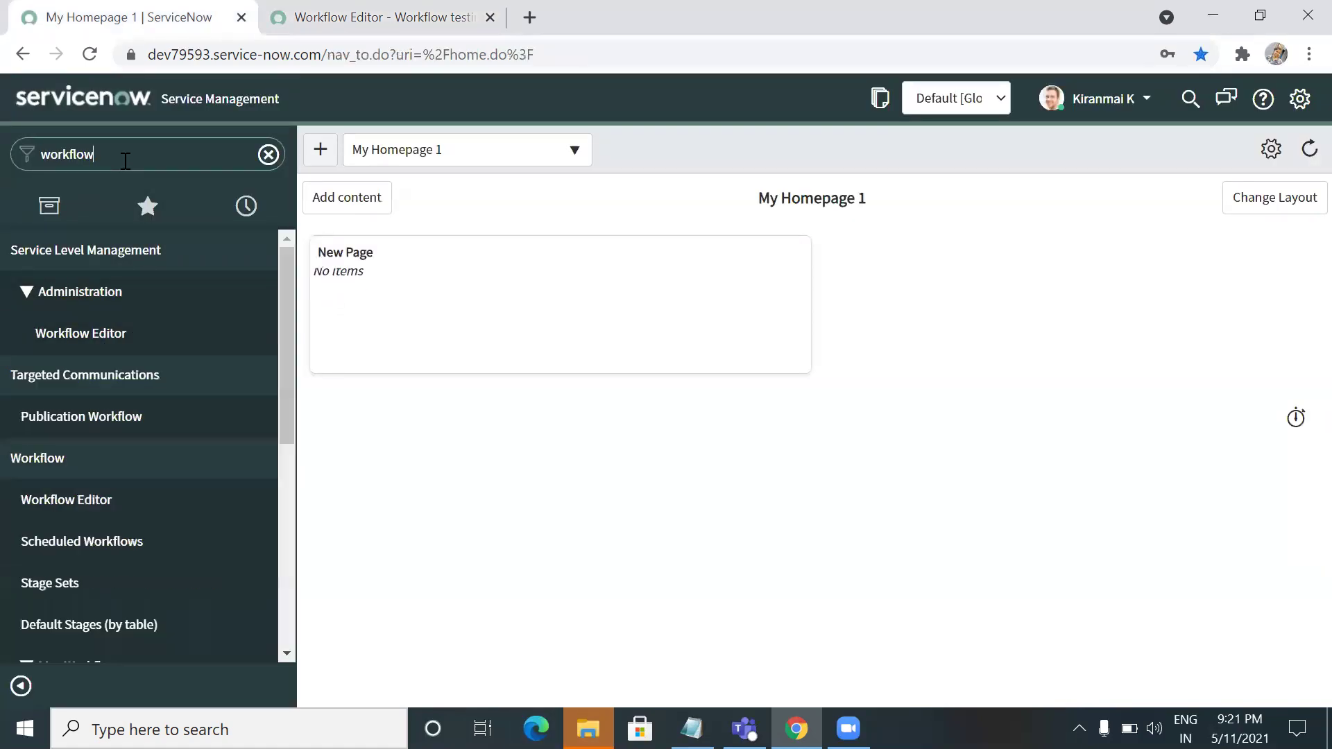
pyautogui.press('BackSpace')
pyautogui.press('BackSpace')
pyautogui.press('BackSpace')
pyautogui.press('BackSpace')
pyautogui.press('BackSpace')
pyautogui.press('BackSpace')
pyautogui.press('BackSpace')
pyautogui.write('ui ')
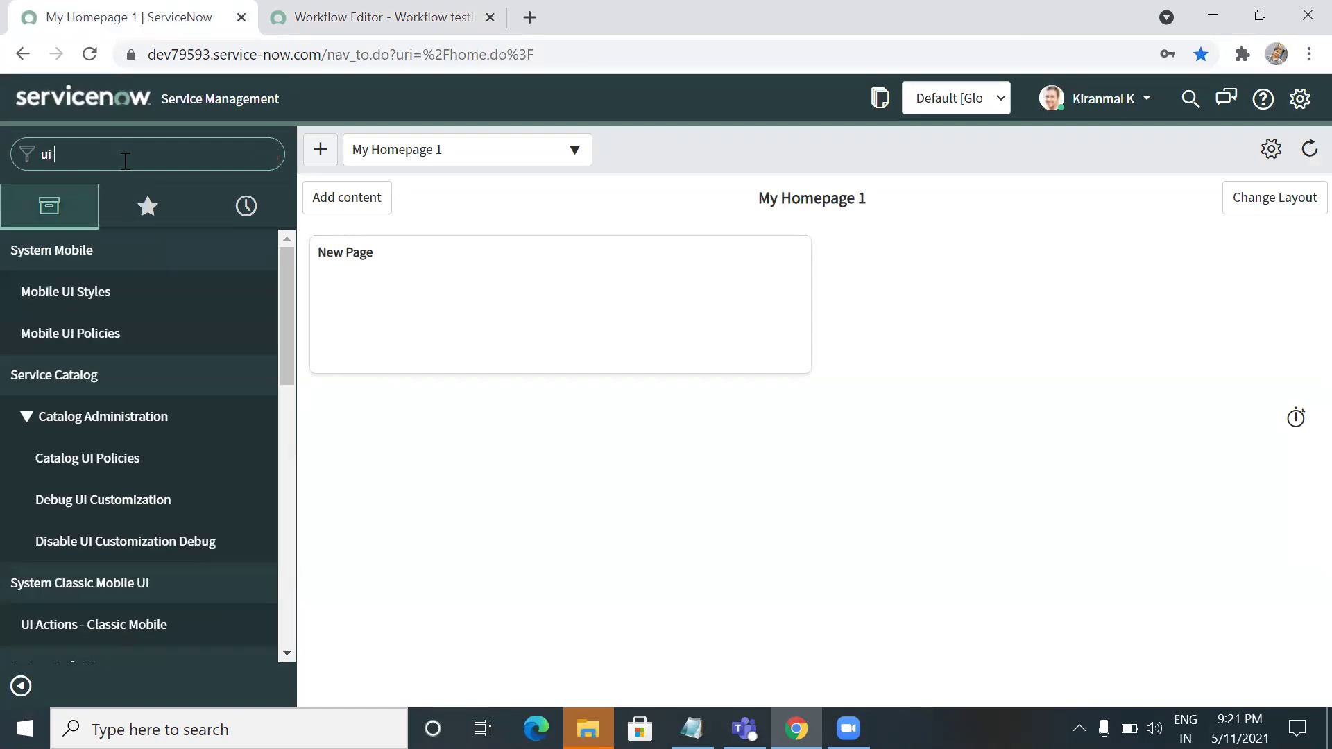
pyautogui.write('poli')
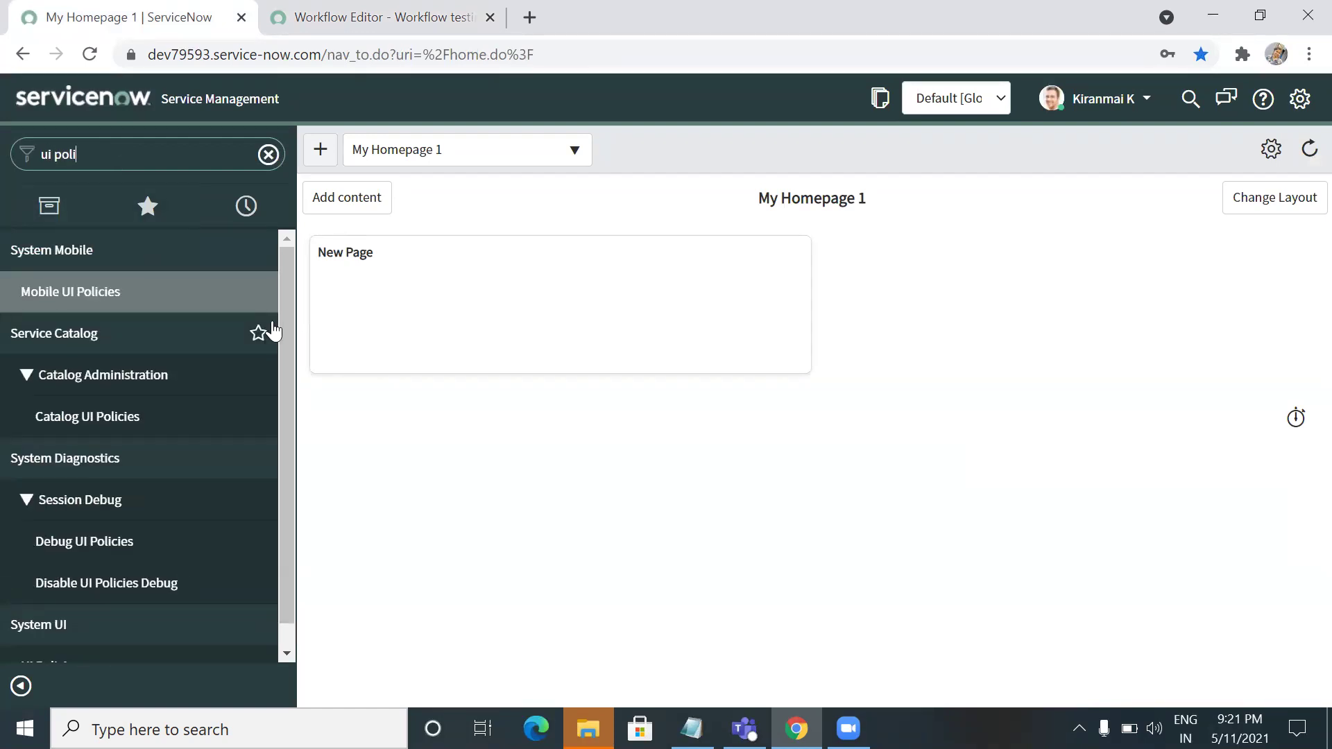
pyautogui.scroll(-1, 274, 331)
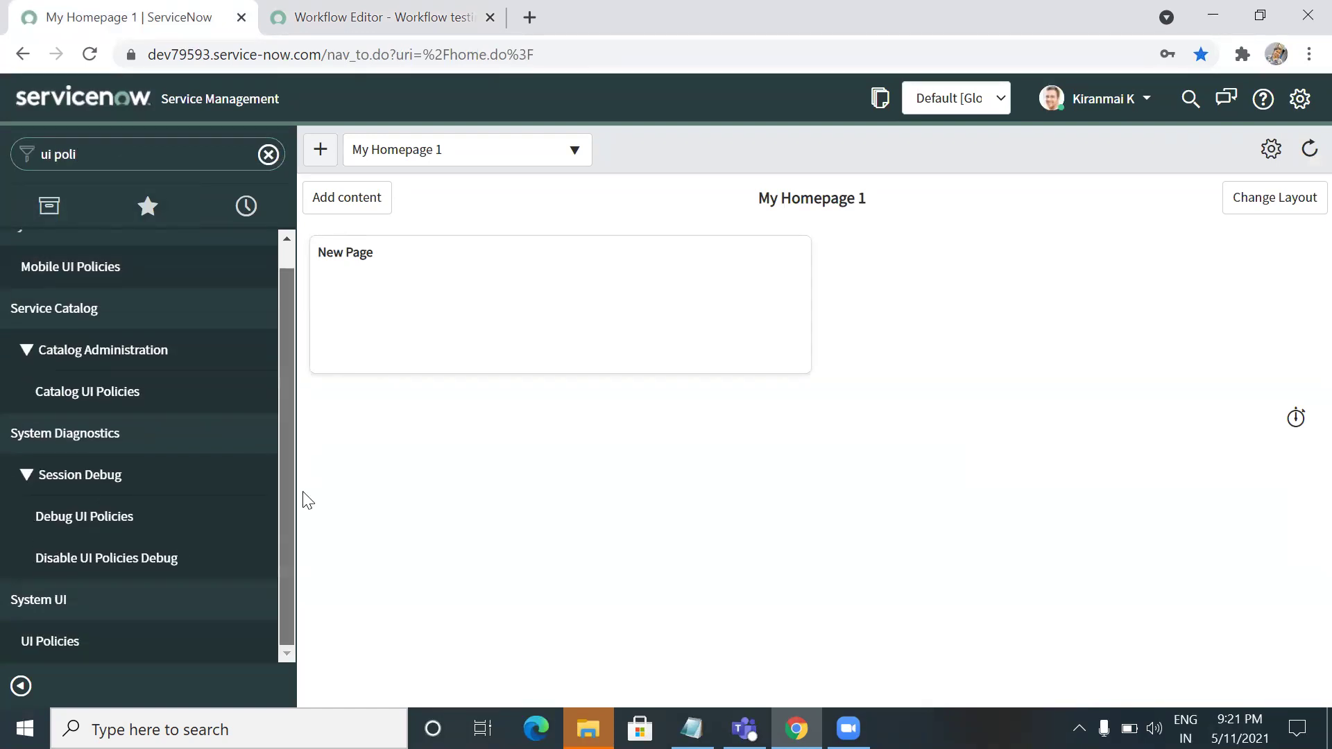
pyautogui.middleClick(66, 643)
pyautogui.click(389, 17)
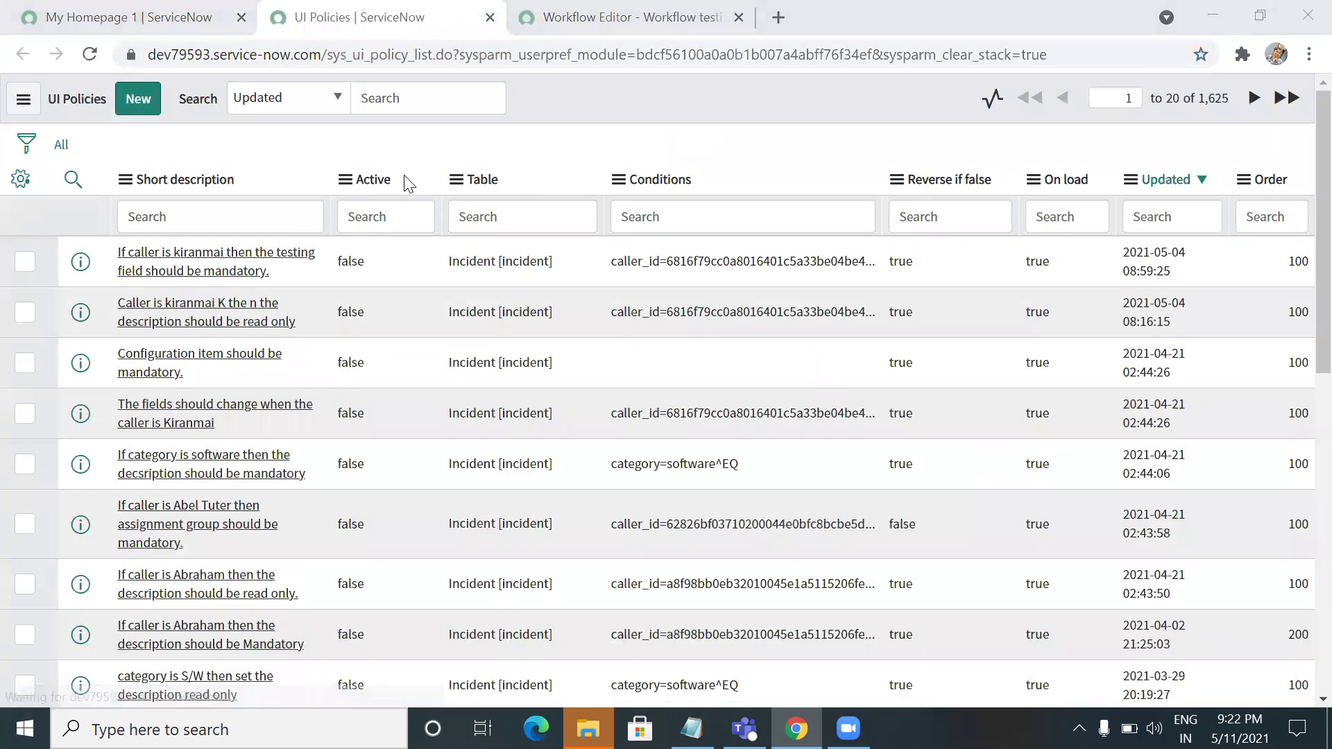
# - Check the Active column of the UI Policies list and open the first listed policy in its own tab
pyautogui.doubleClick(368, 179)
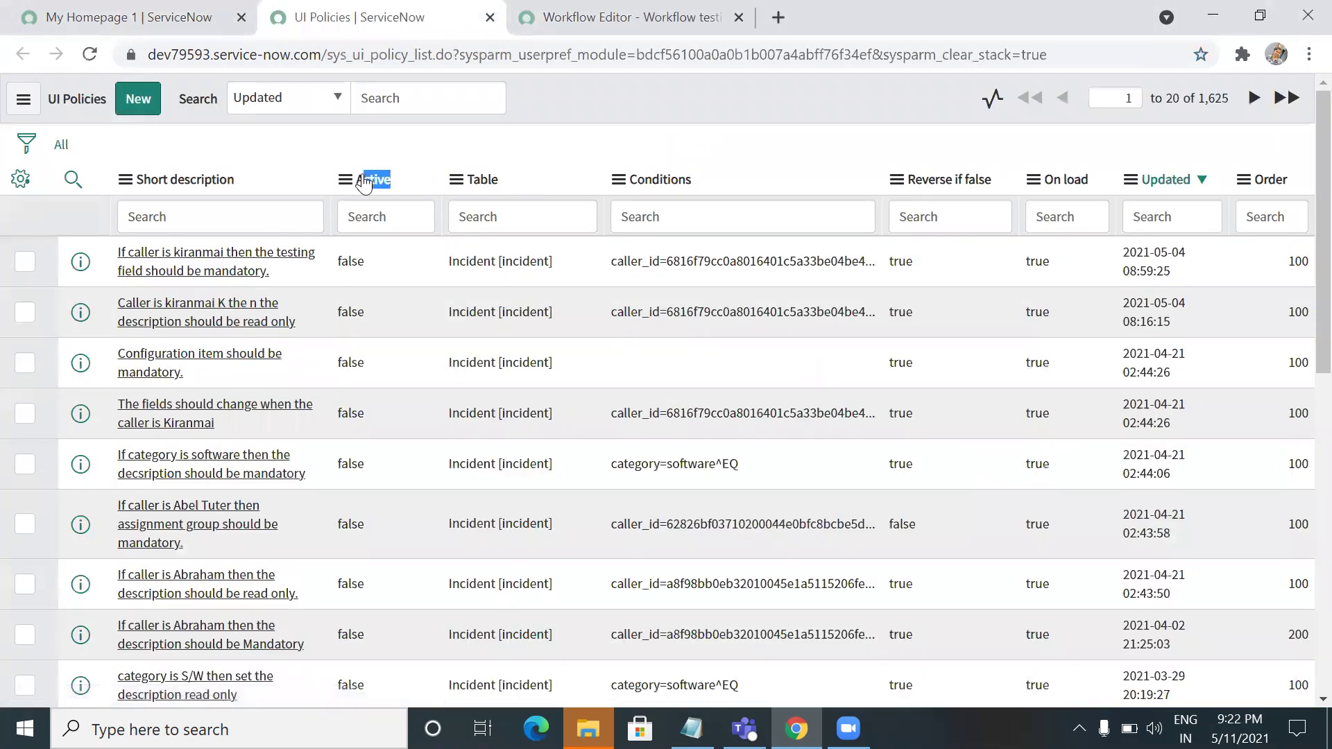
pyautogui.keyDown('ctrl'); pyautogui.click(277, 257); pyautogui.keyUp('ctrl')
pyautogui.click(602, 9)
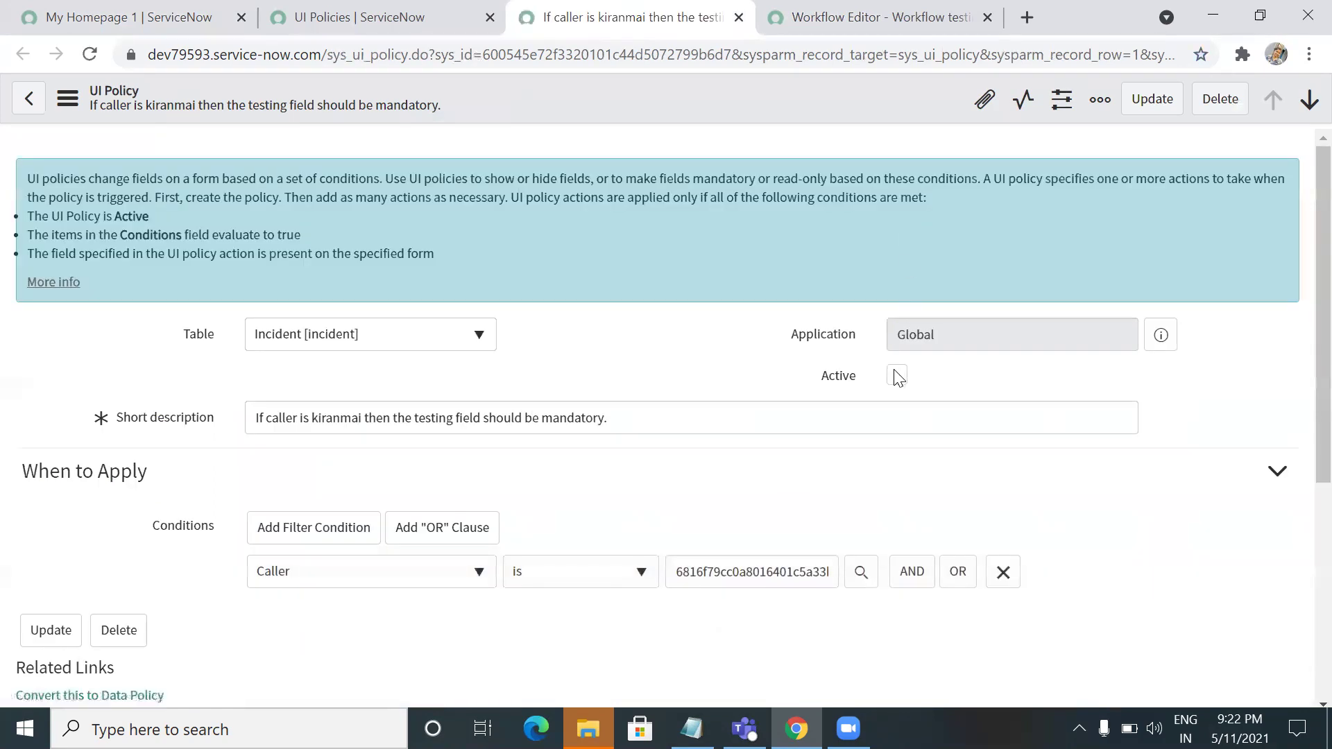
# - Switch the UI policy's Active setting on and back off, and close its record without updating it
pyautogui.click(896, 376)
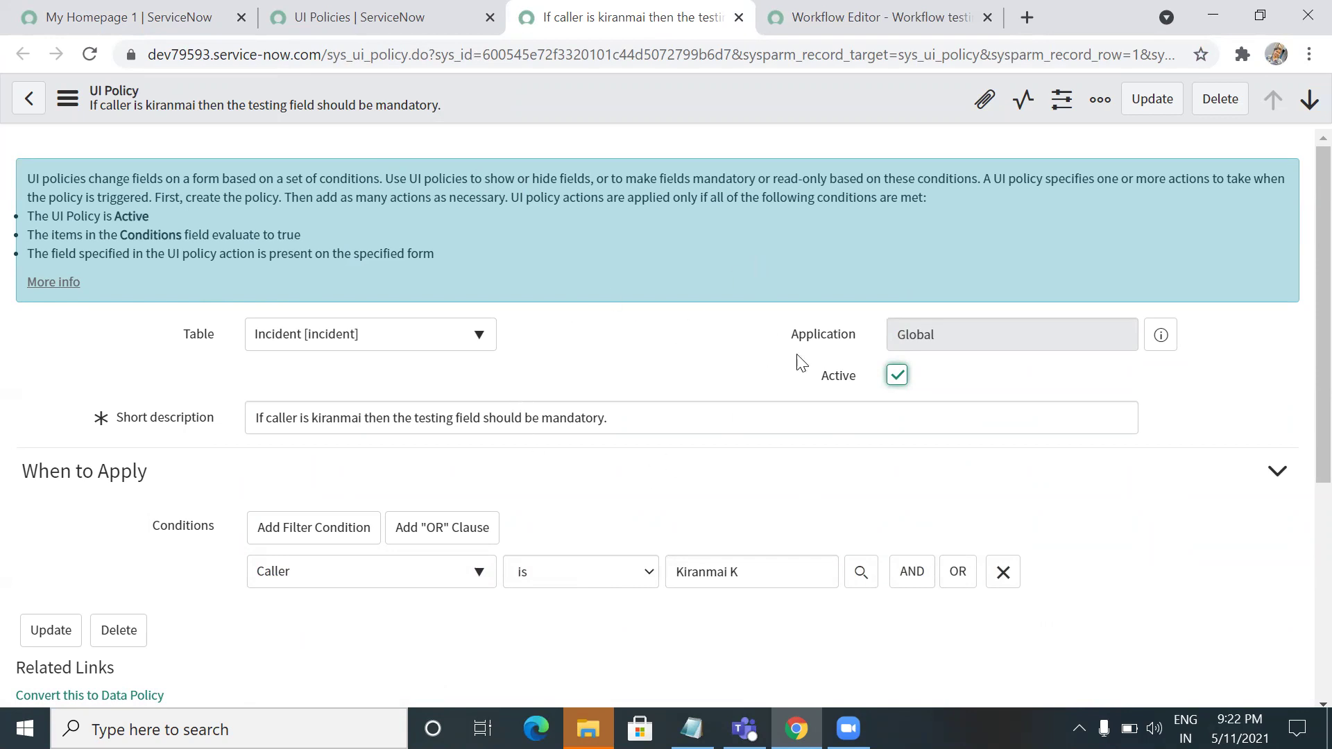
pyautogui.click(905, 375)
pyautogui.click(739, 18)
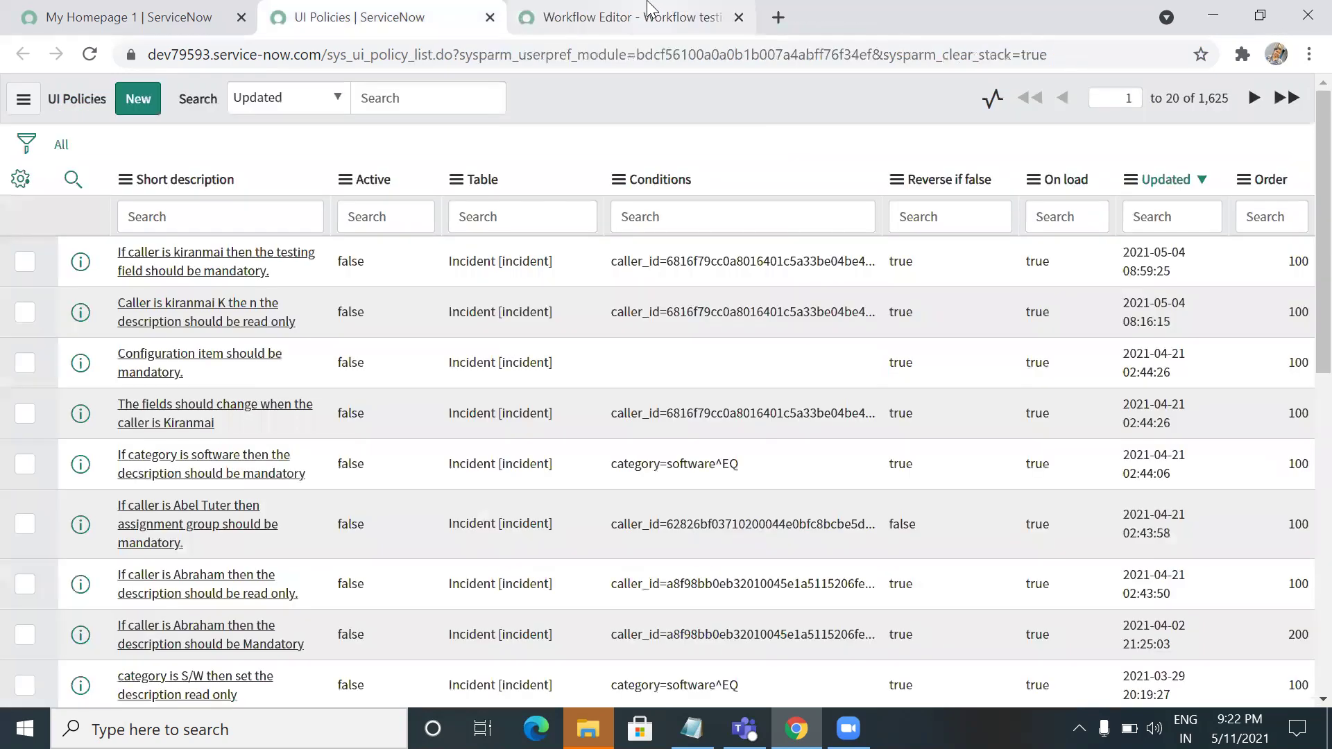
# - Return to the workflow's available actions and check the approvals flow line in the Notepad notes
pyautogui.hotkey('ctrl', 'Tab')
pyautogui.click(30, 132)
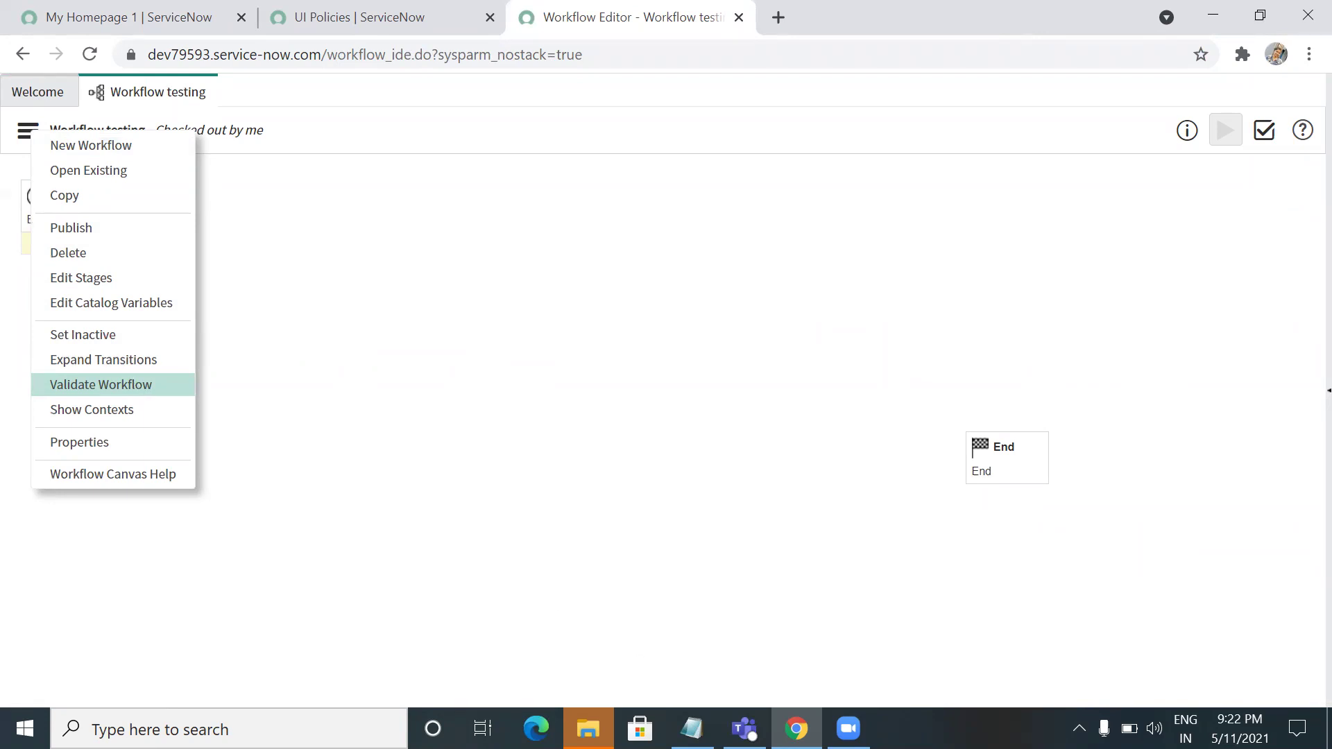
pyautogui.hotkey('alt', 'Tab')
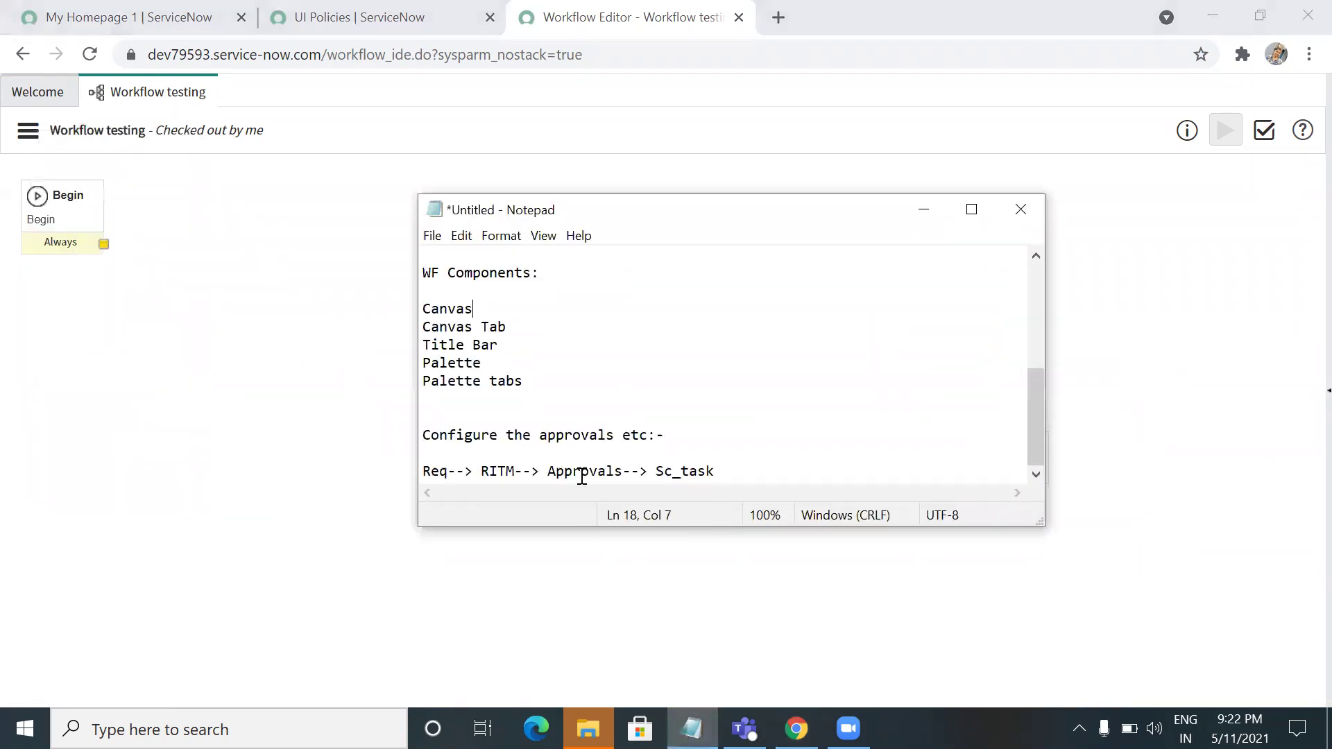
pyautogui.click(629, 470)
pyautogui.click(923, 211)
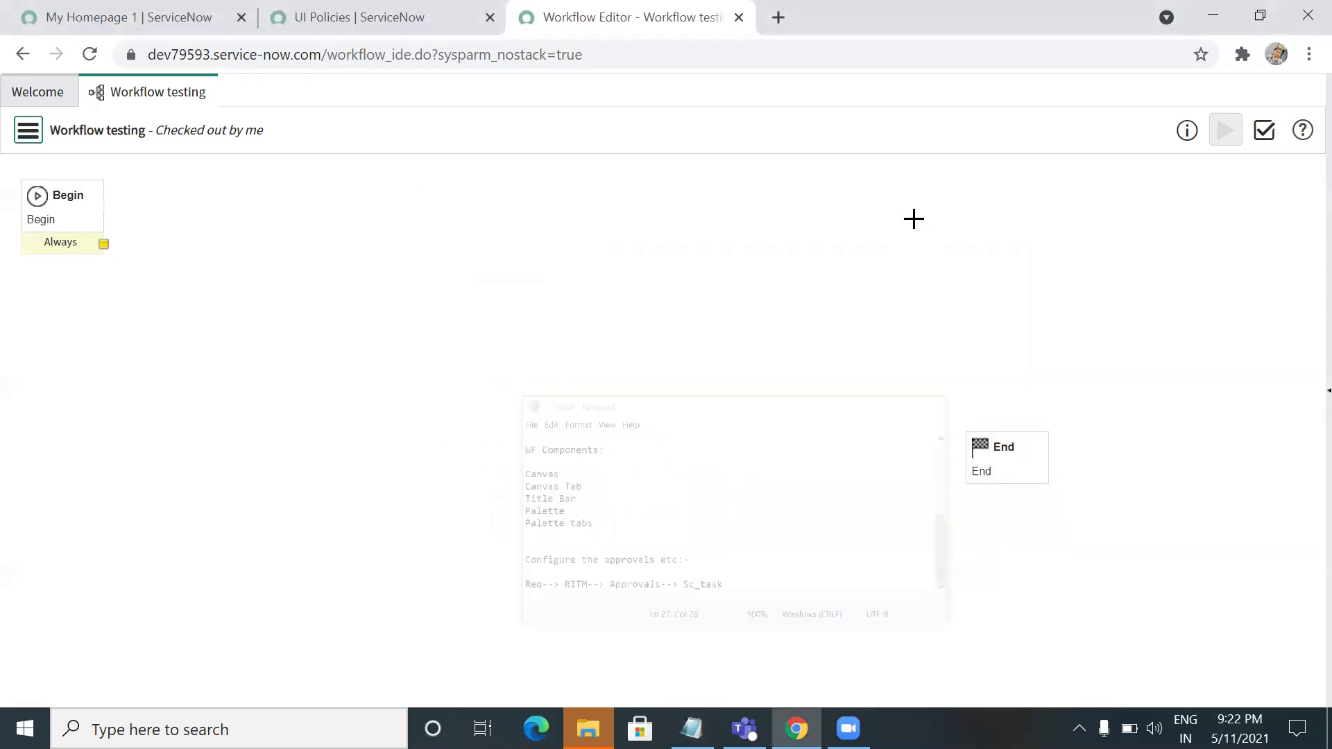
# - View the workflow contexts for Workflow testing and close the list
pyautogui.click(29, 131)
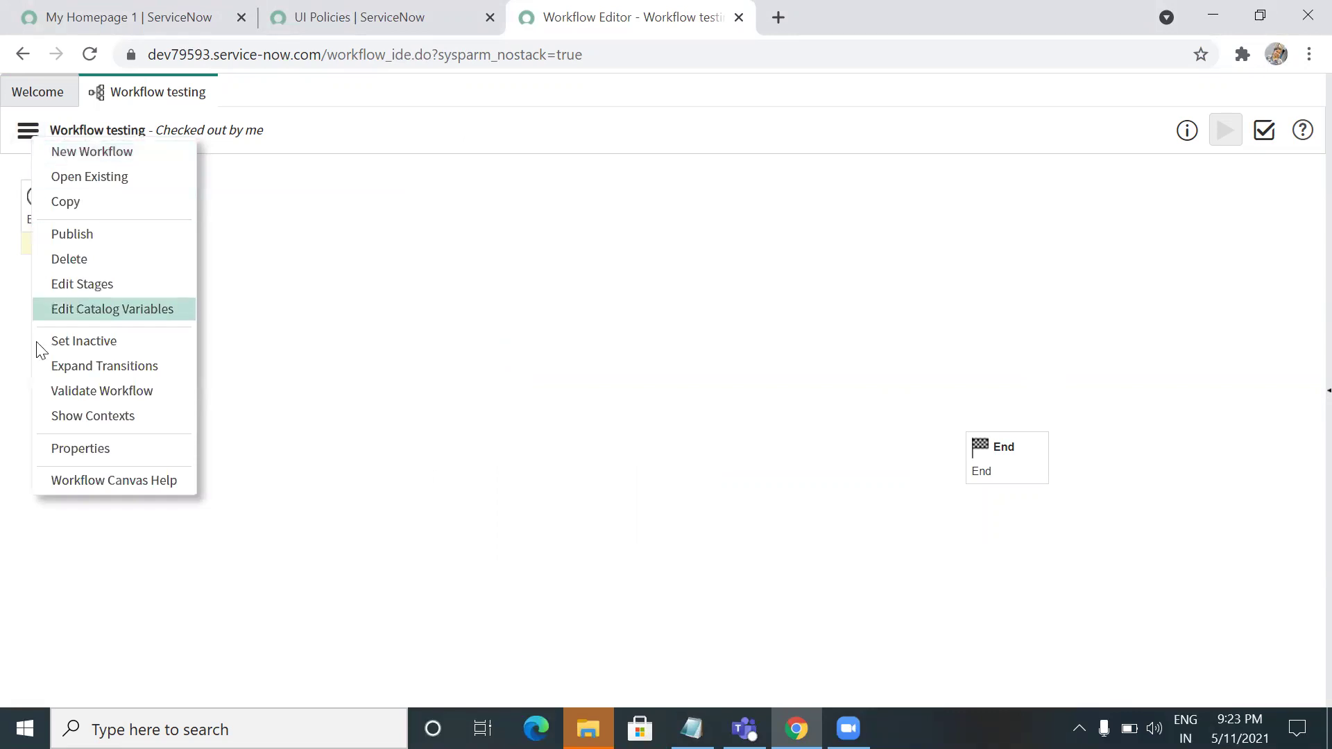
pyautogui.click(120, 414)
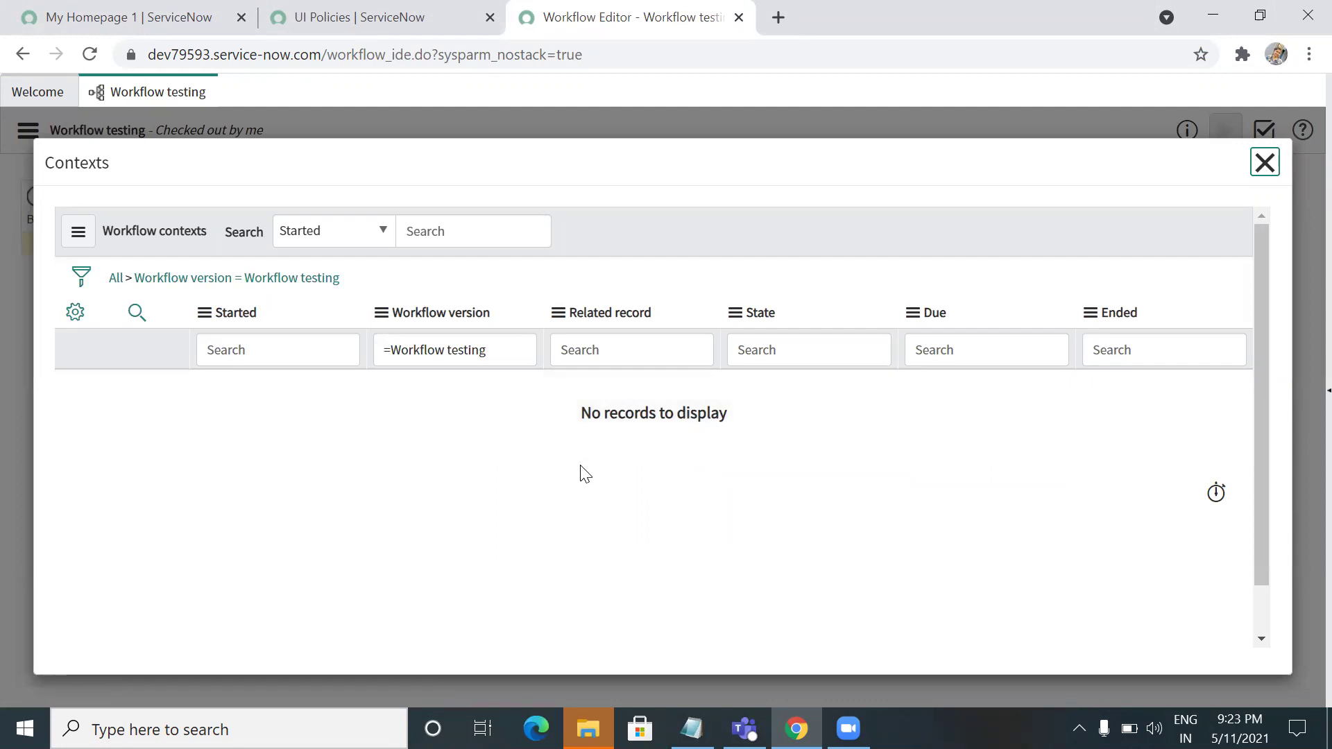
pyautogui.click(1265, 164)
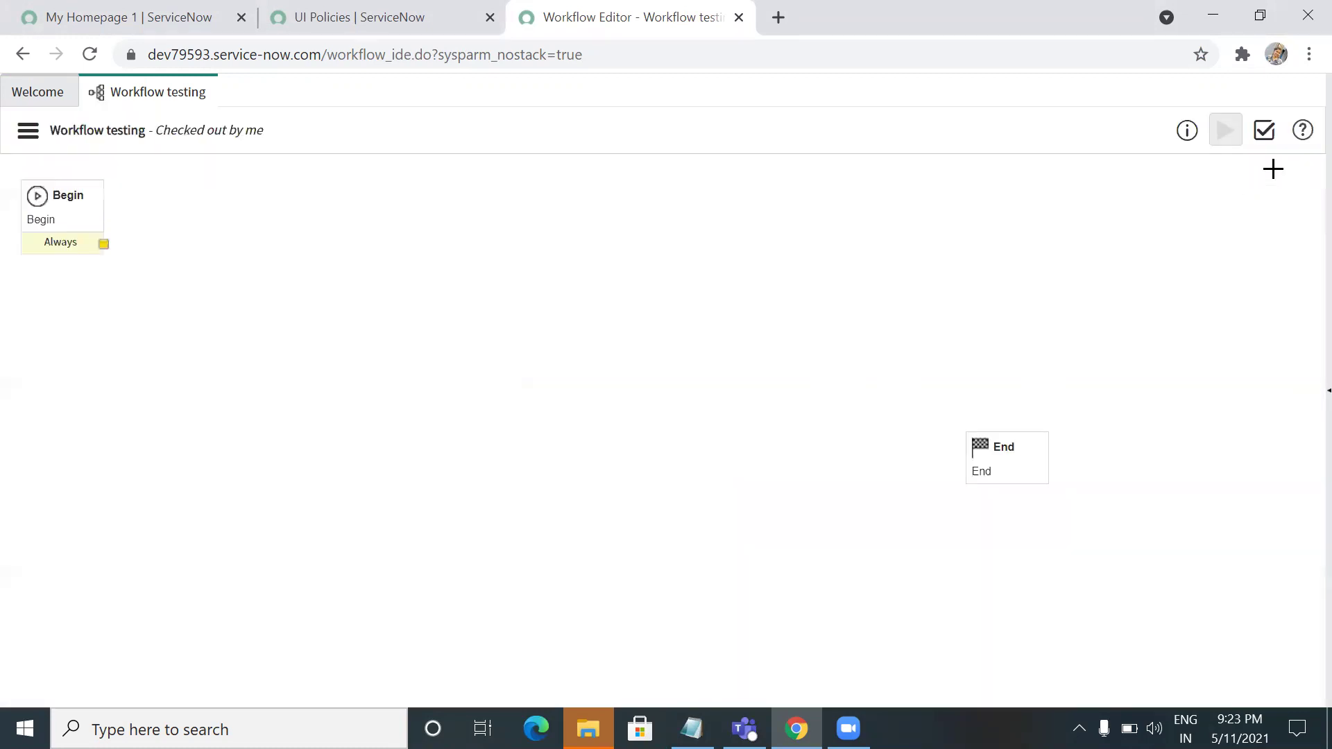
# - Review the workflow's available actions again, from New Workflow through Workflow Canvas Help
pyautogui.click(29, 139)
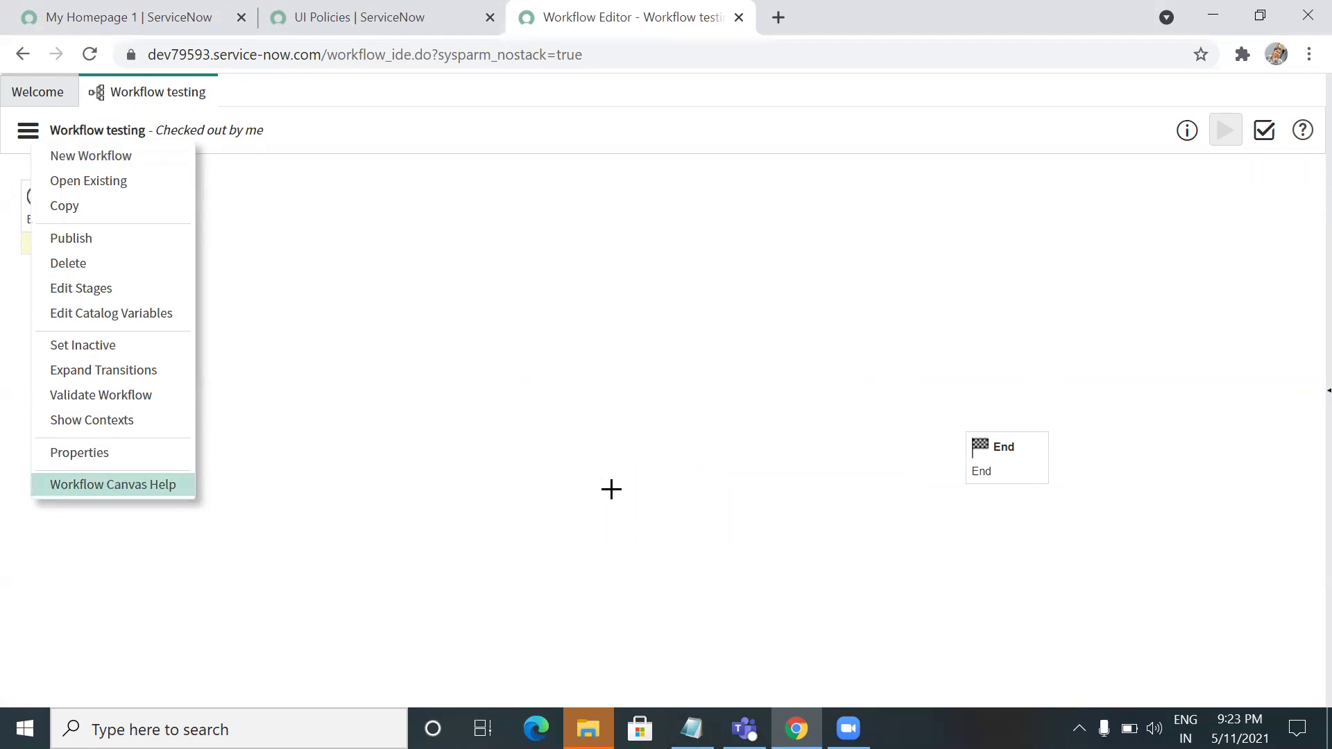
pyautogui.click(26, 128)
pyautogui.click(30, 133)
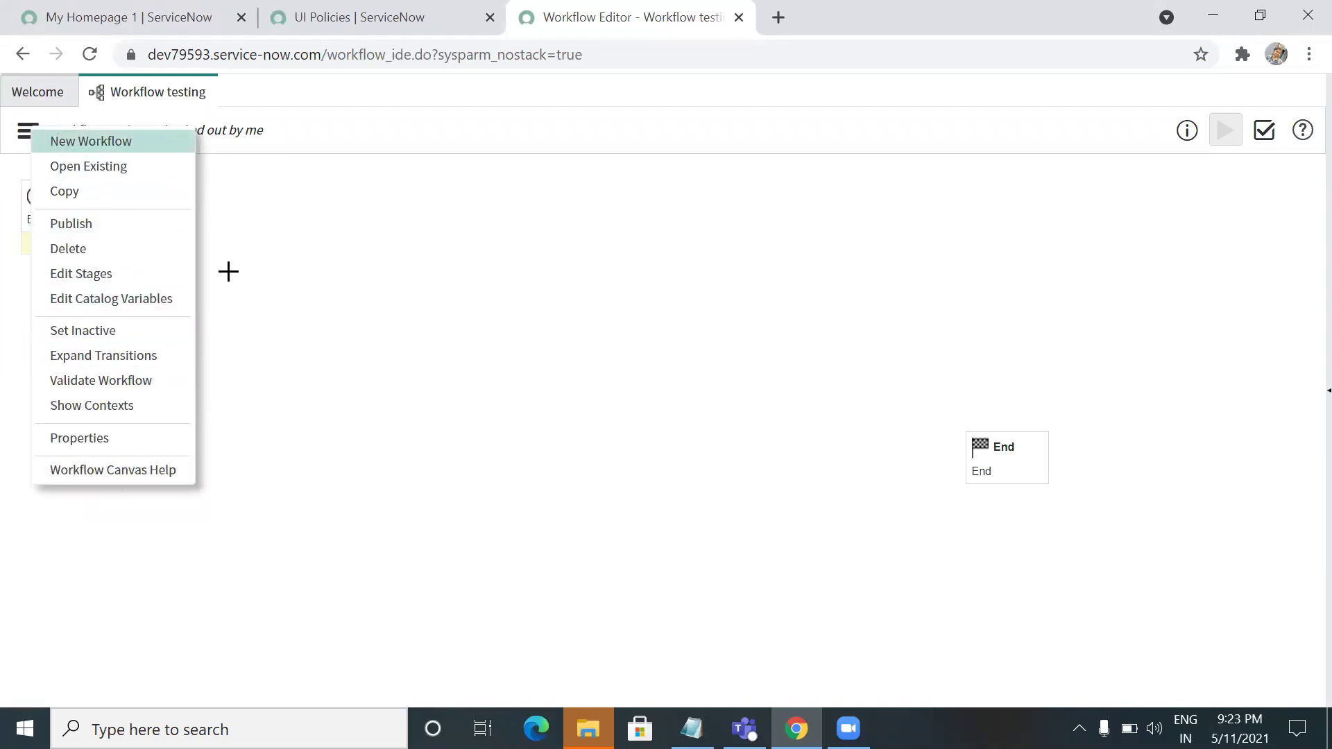
pyautogui.click(365, 375)
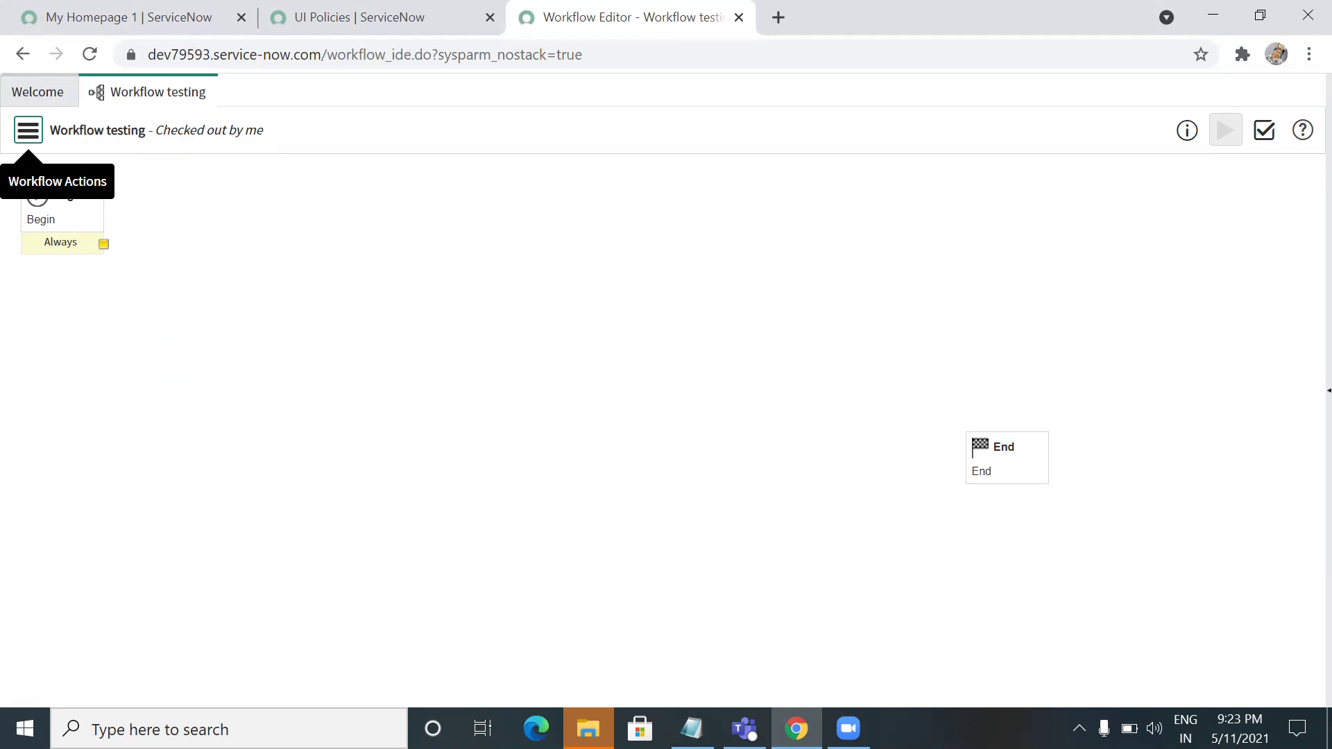
# - Switch to the Notepad notes, widen the window, and insert "catalod is created-->" before "Req" in the approvals flow line
pyautogui.hotkey('alt', 'Tab')
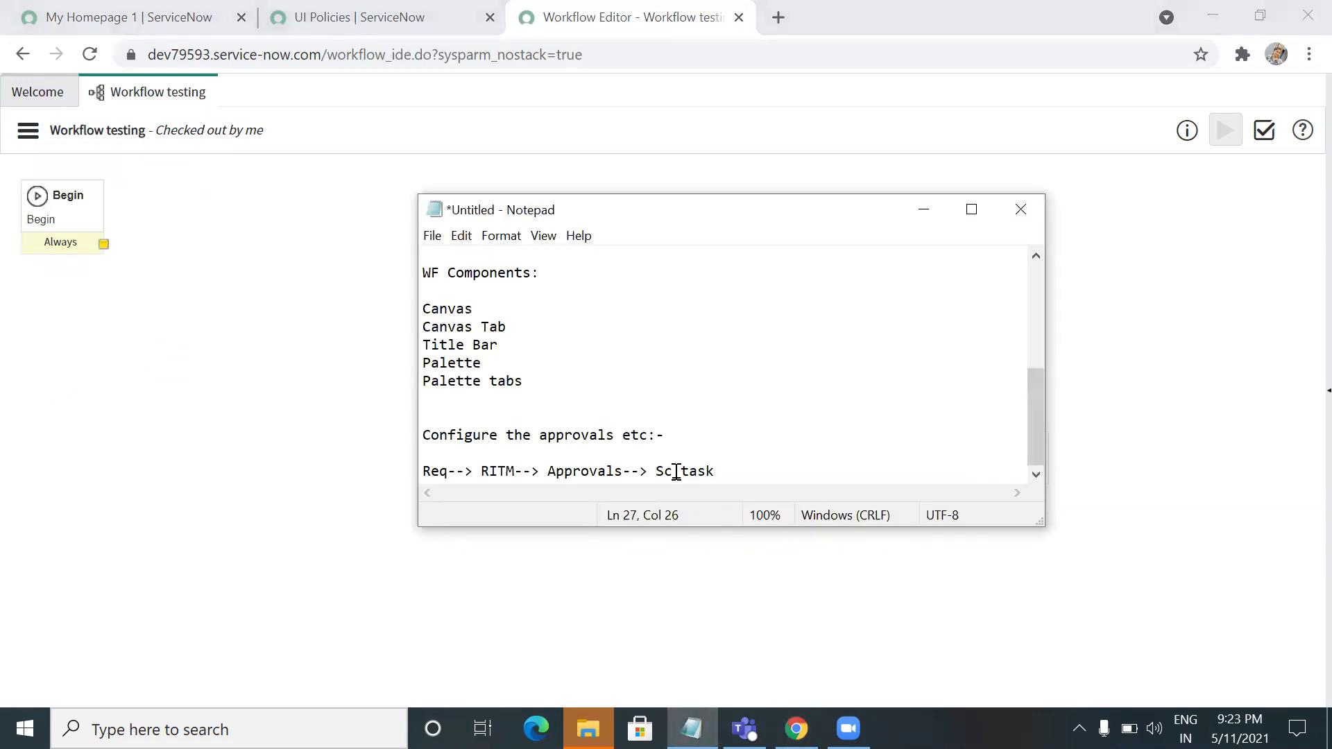
pyautogui.click(419, 471)
pyautogui.moveTo(414, 406); pyautogui.dragTo(301, 406)
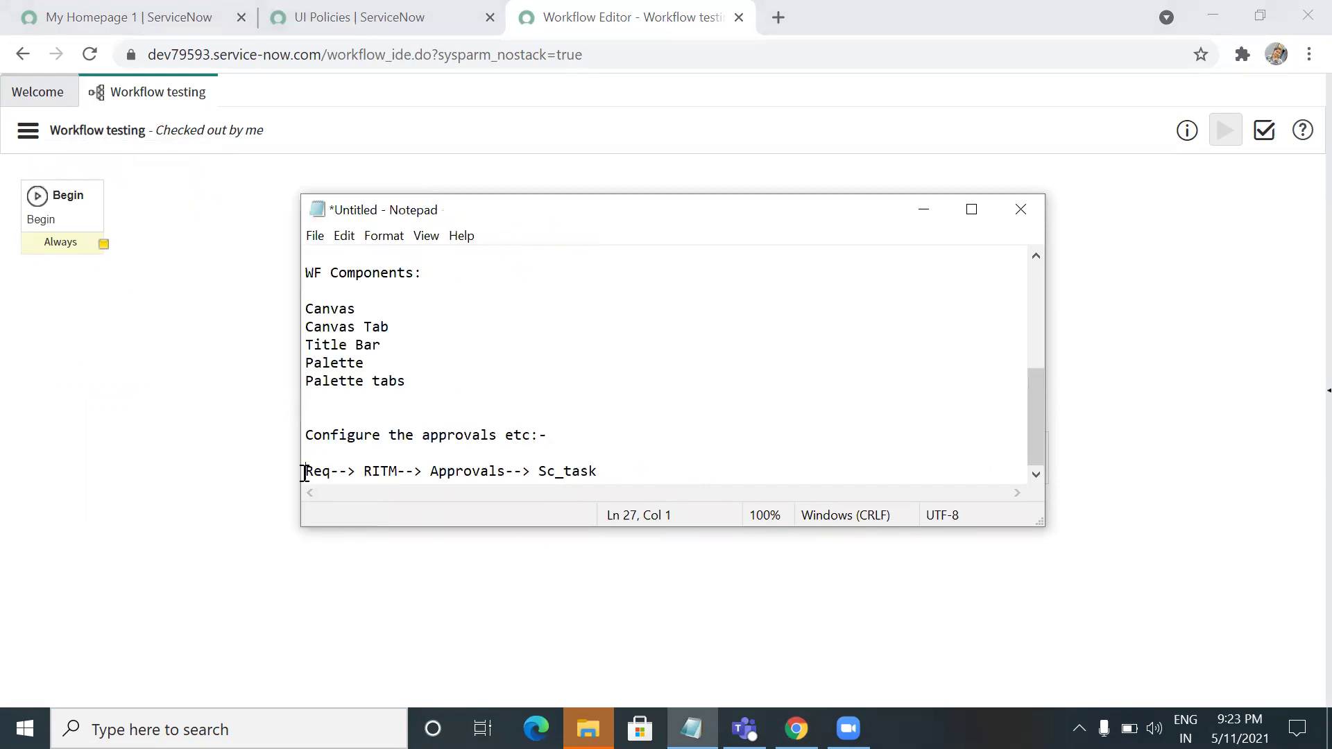
pyautogui.write('catalod ')
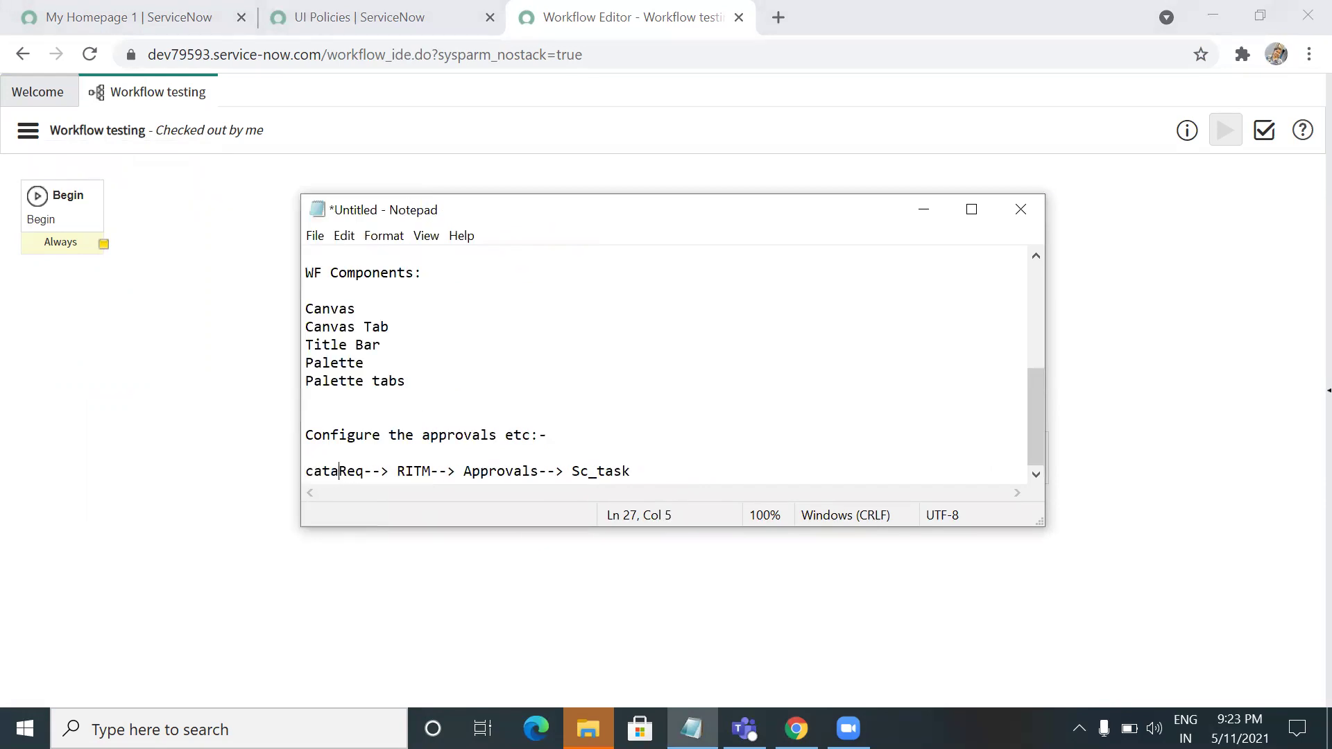
pyautogui.write('is create')
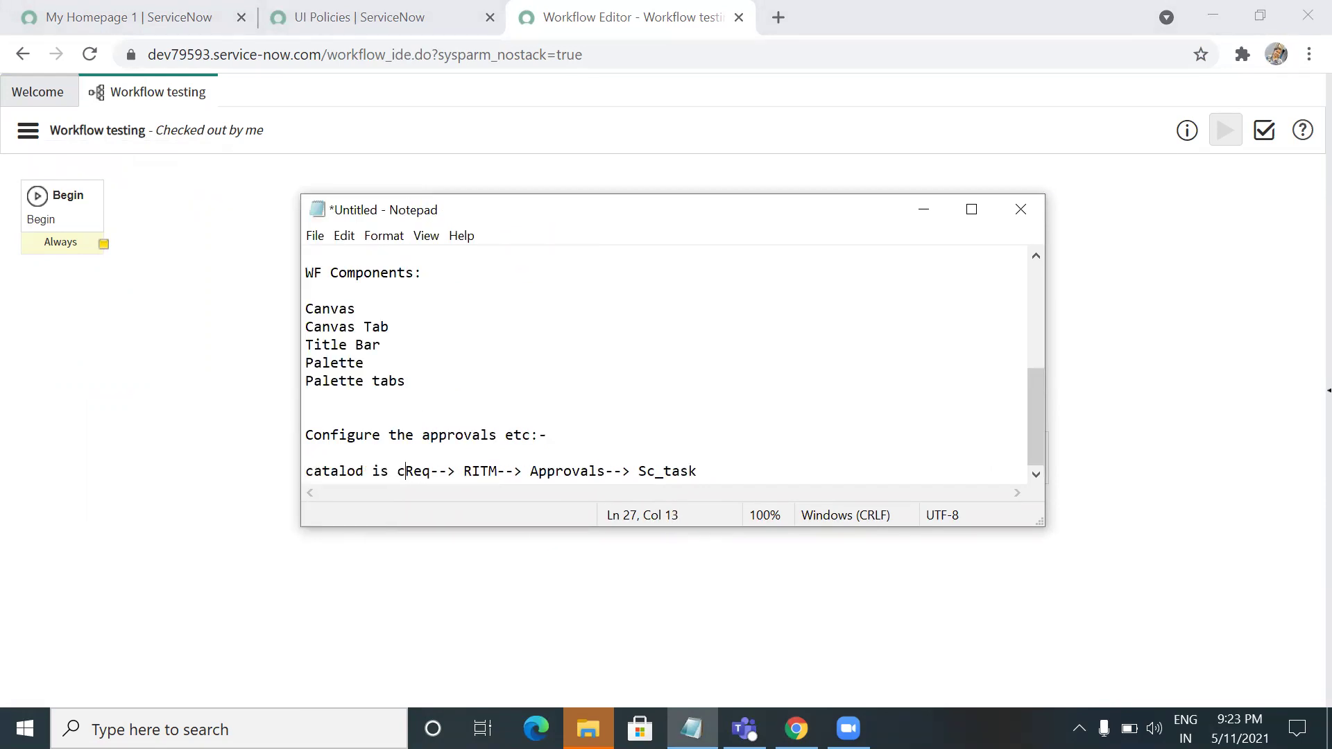
pyautogui.write('d--')
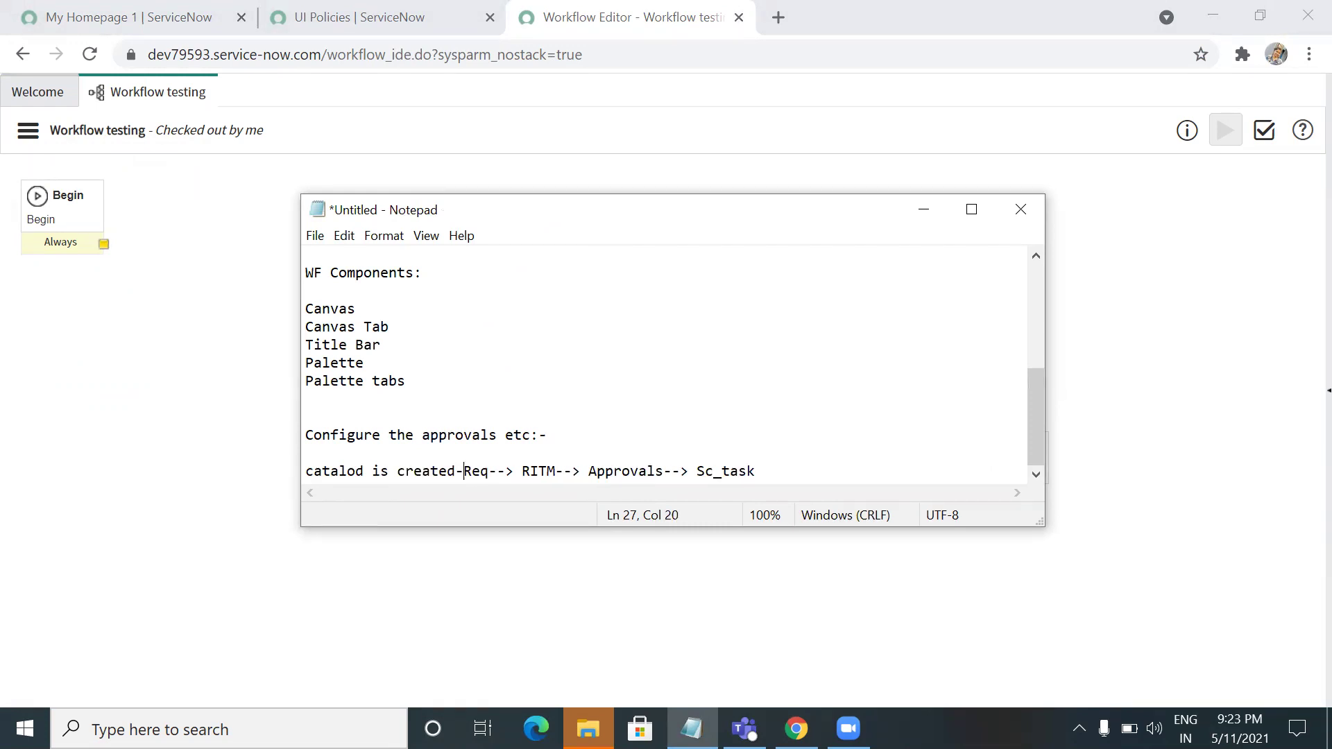
pyautogui.write('>')
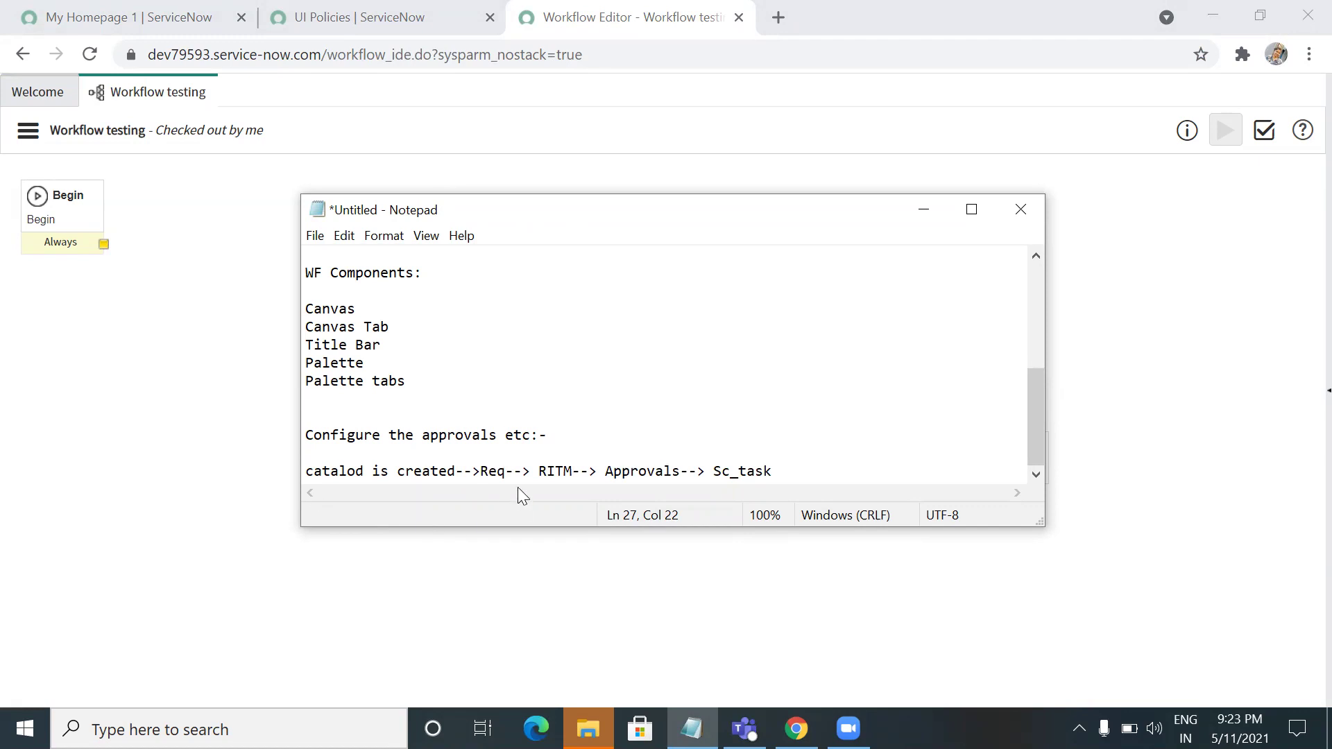
# - Copy " RITM--> Approvals--> Sc_task" from the flow line and paste it six lines below in the notes
pyautogui.moveTo(513, 472); pyautogui.dragTo(799, 495)
pyautogui.hotkey('ctrl', 'c')
pyautogui.click(482, 471)
pyautogui.click(581, 471)
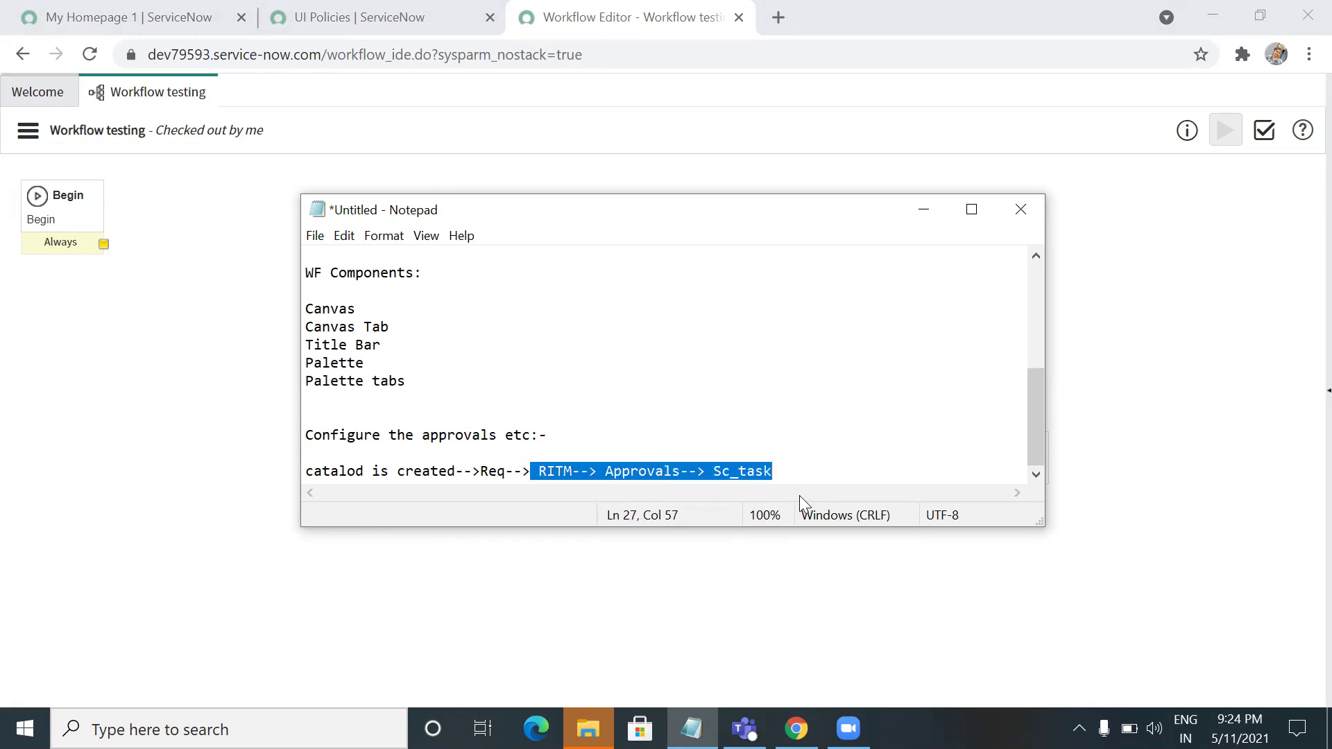
pyautogui.press('Right')
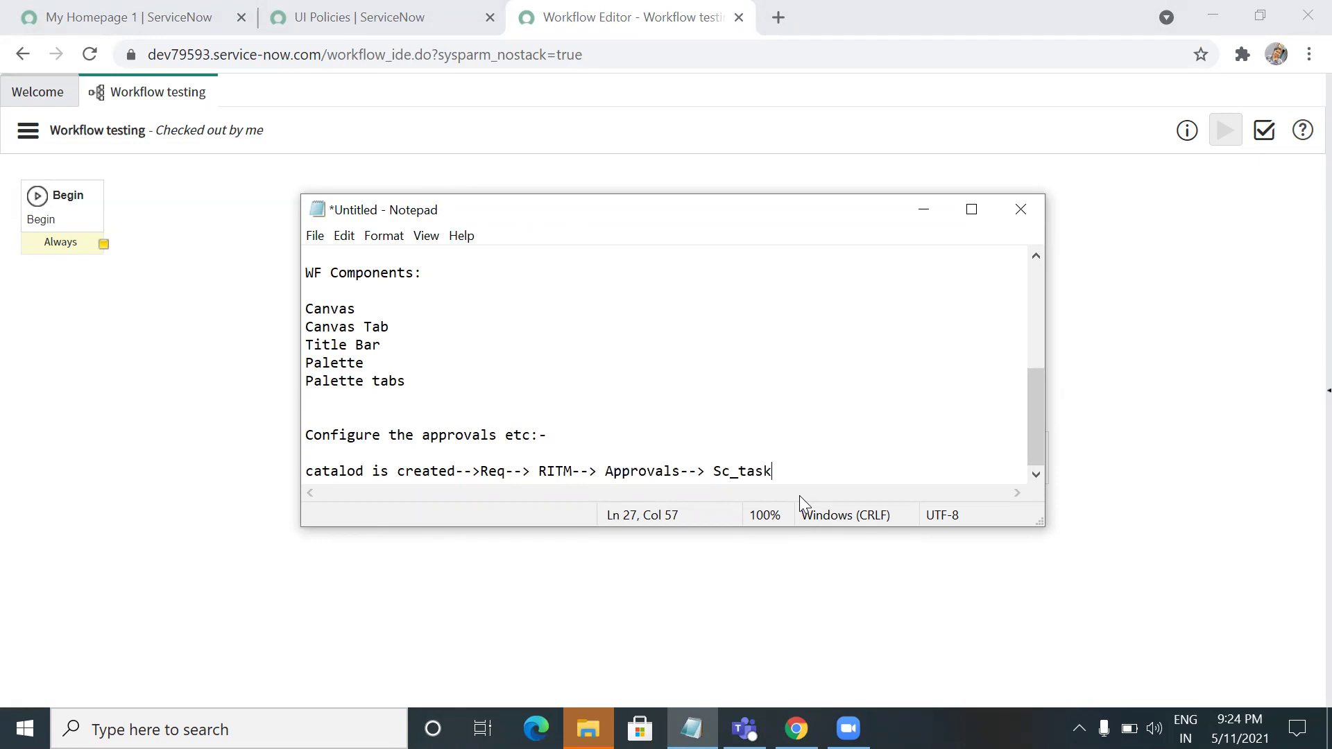
pyautogui.press('Return')
pyautogui.press('Return')
pyautogui.press('Return')
pyautogui.press('Return')
pyautogui.press('Return')
pyautogui.press('Return')
pyautogui.hotkey('ctrl', 'v')
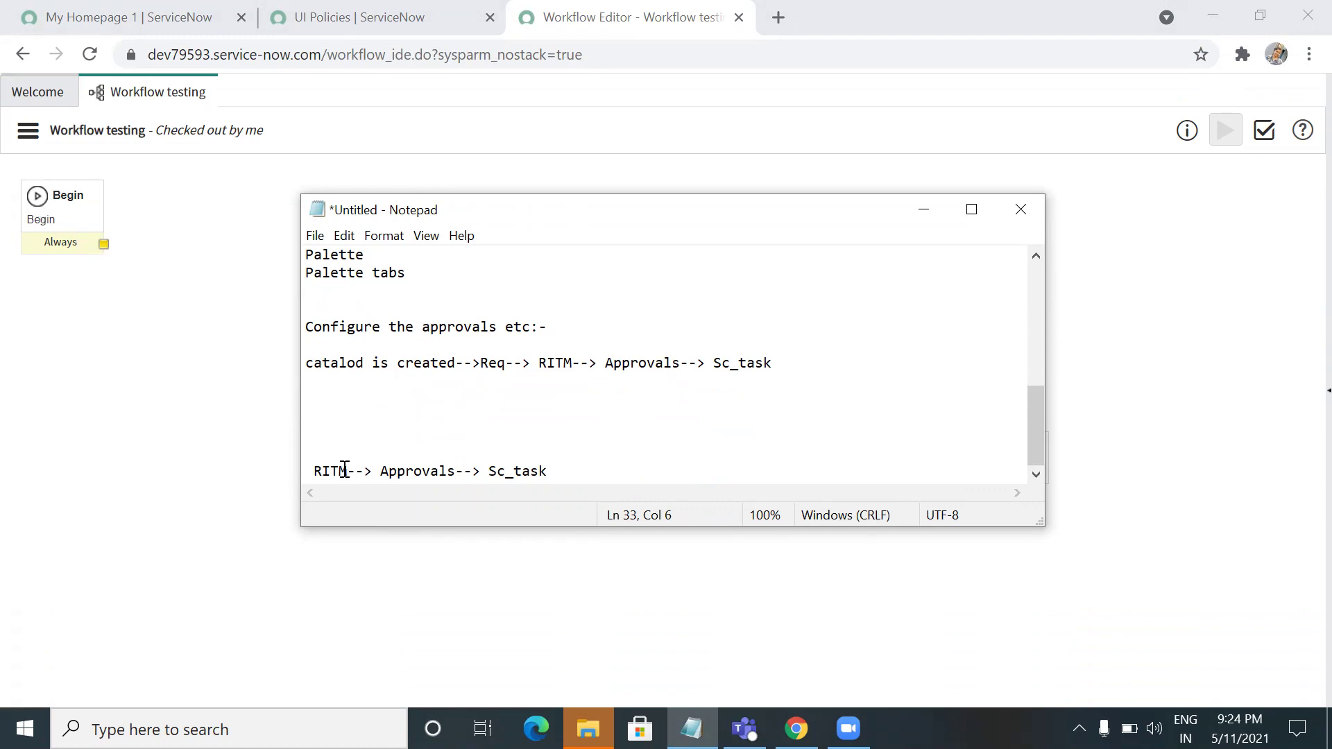
# - Add the line "not approved" two lines below the copied RITM flow and minimize the notes
pyautogui.doubleClick(445, 471)
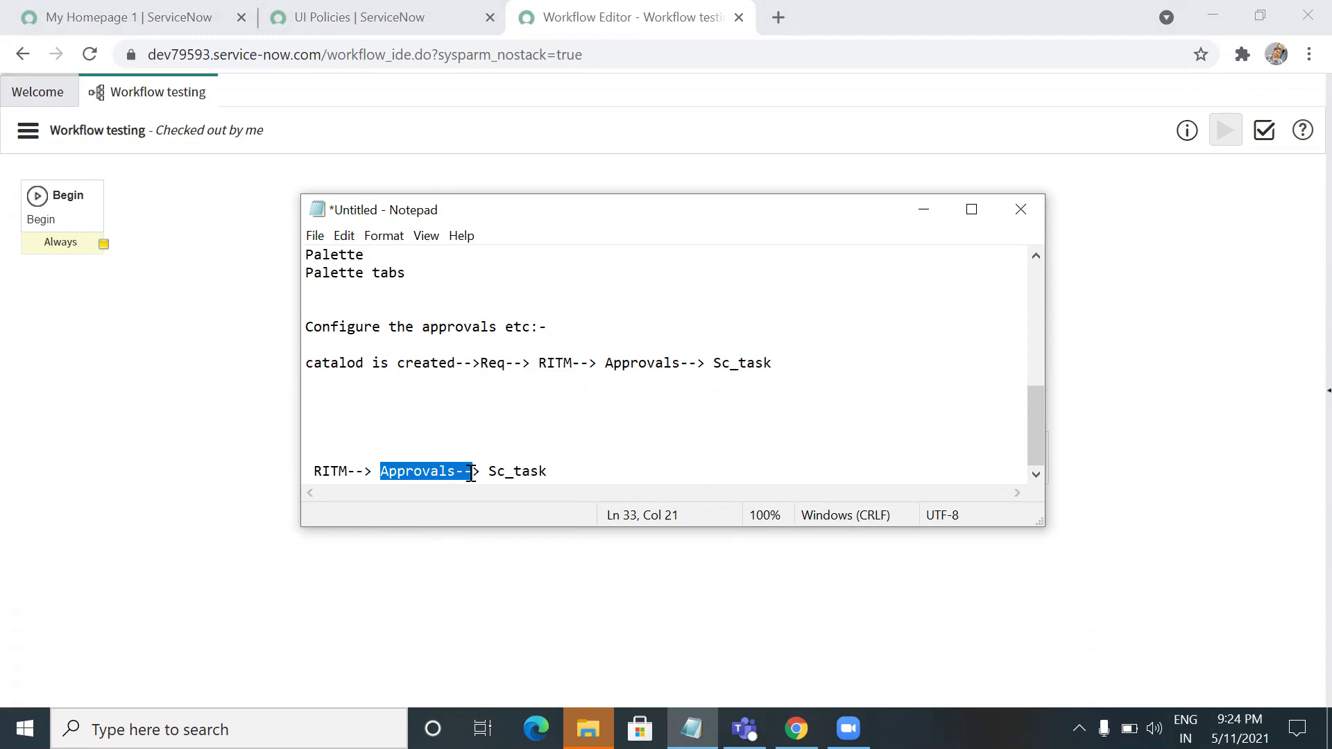
pyautogui.click(470, 472)
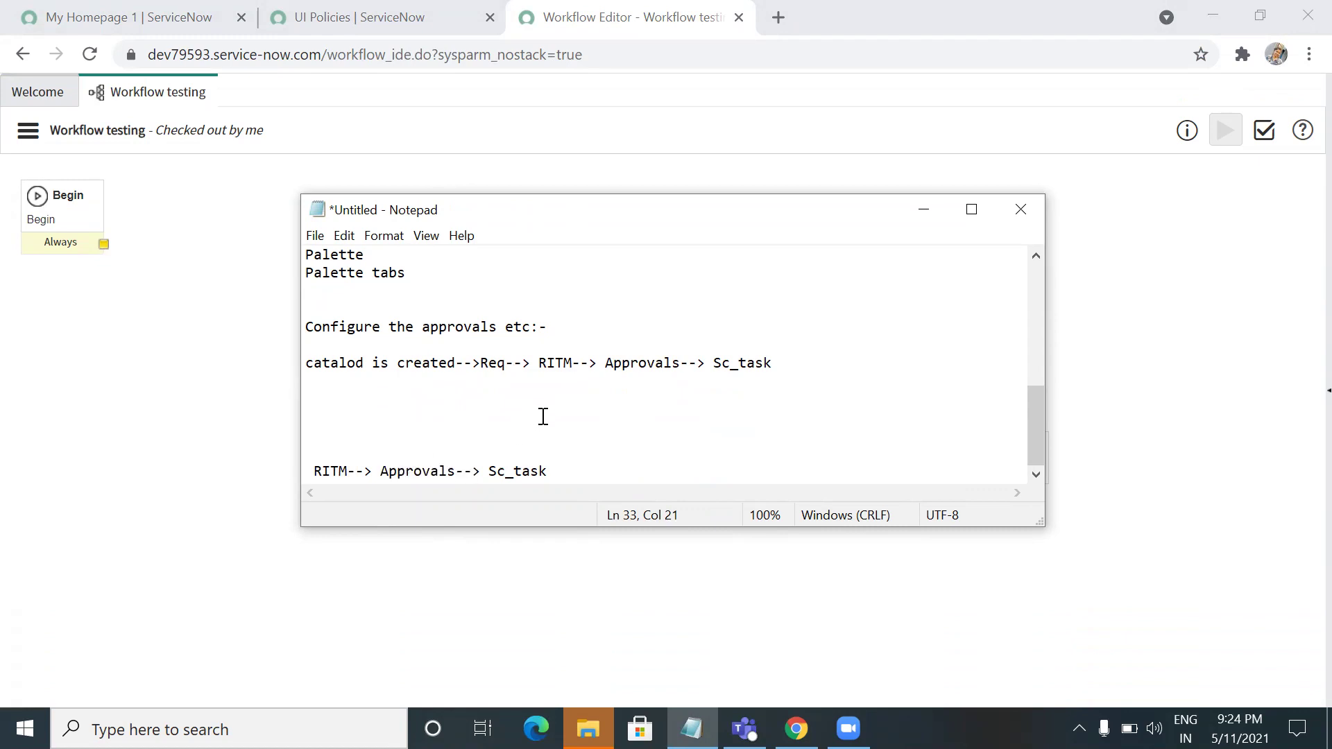
pyautogui.click(564, 472)
pyautogui.press('Return')
pyautogui.press('Return')
pyautogui.write('not approved')
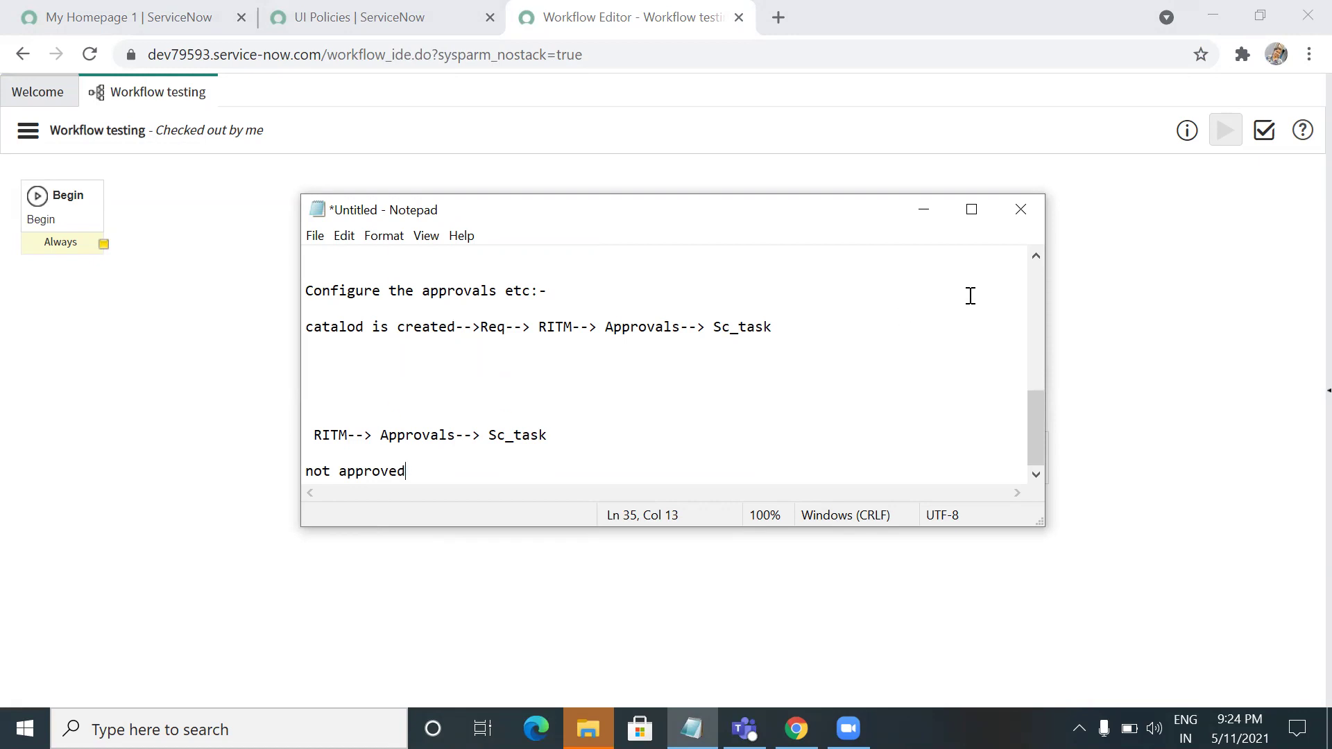
pyautogui.click(925, 211)
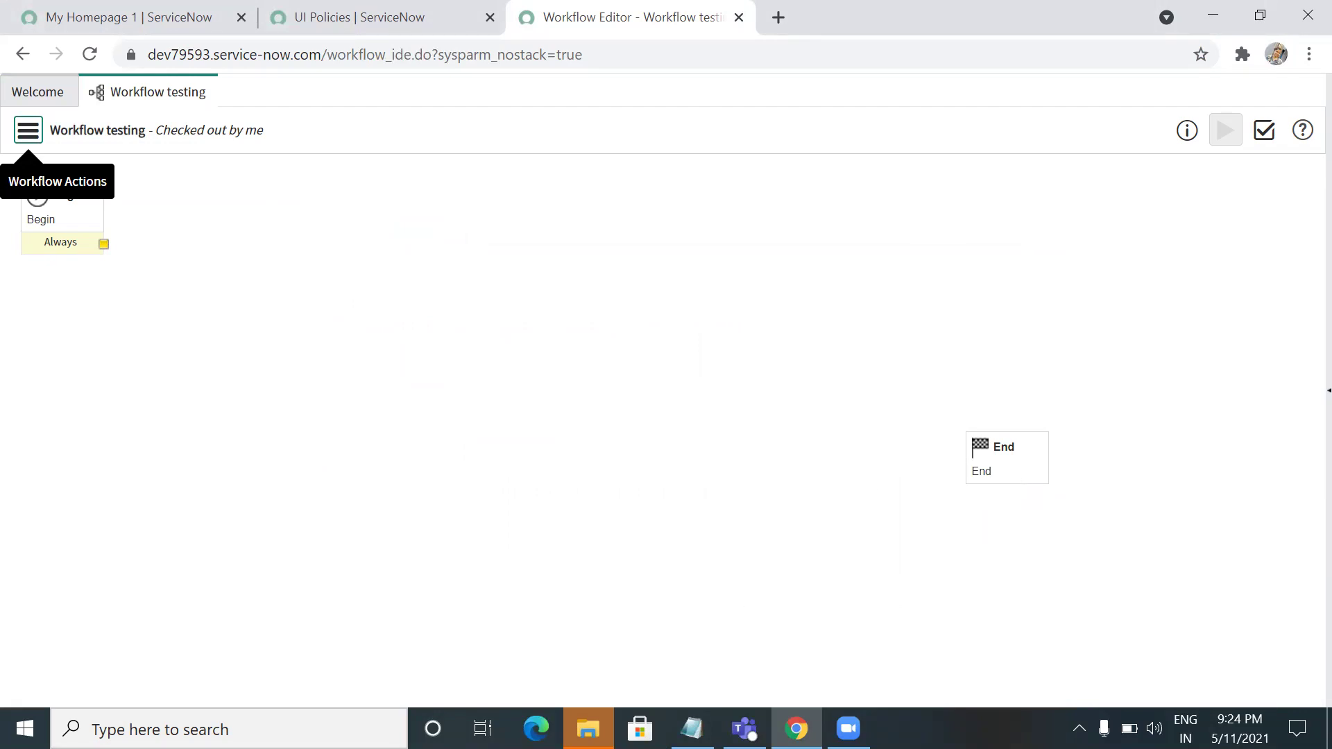
# - Switch to the Notepad notes and insert "notifications-->" before "Sc_task" in the copied RITM flow line
pyautogui.hotkey('alt', 'Tab')
pyautogui.moveTo(484, 436); pyautogui.dragTo(538, 435)
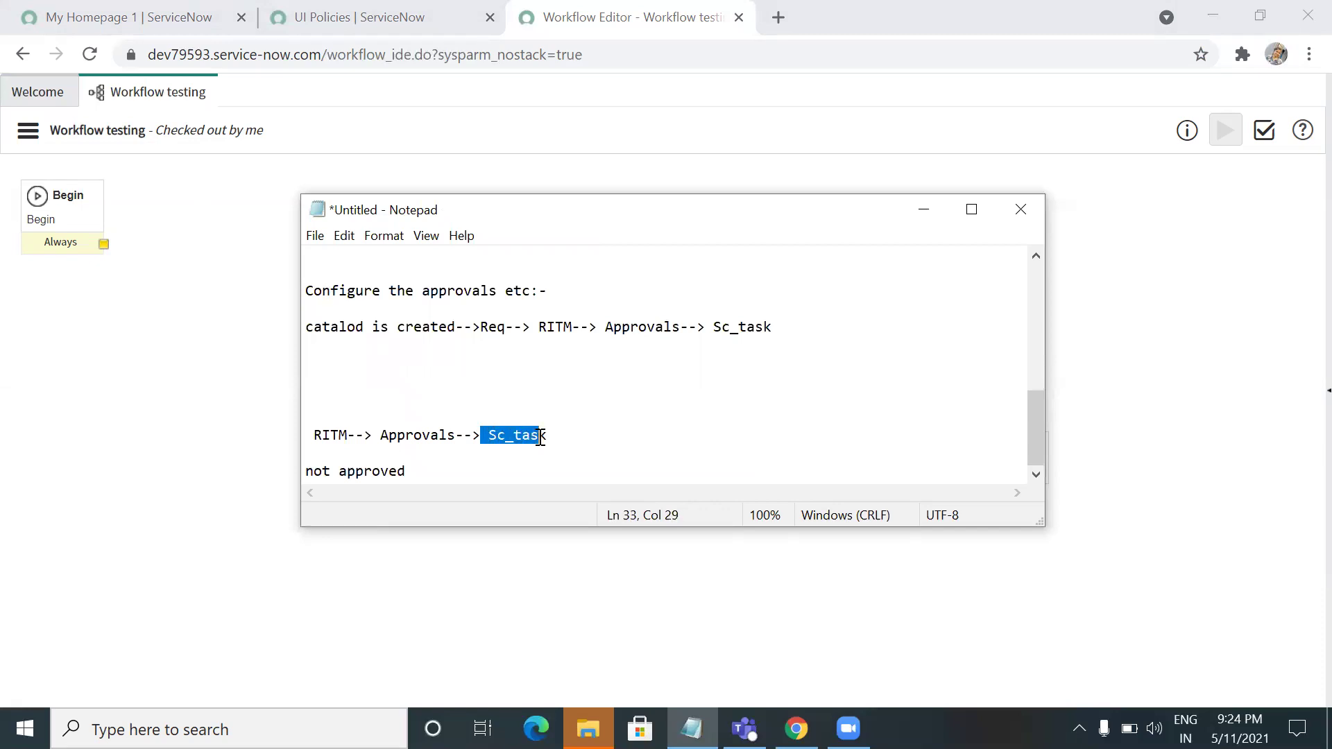
pyautogui.click(484, 435)
pyautogui.write('notific')
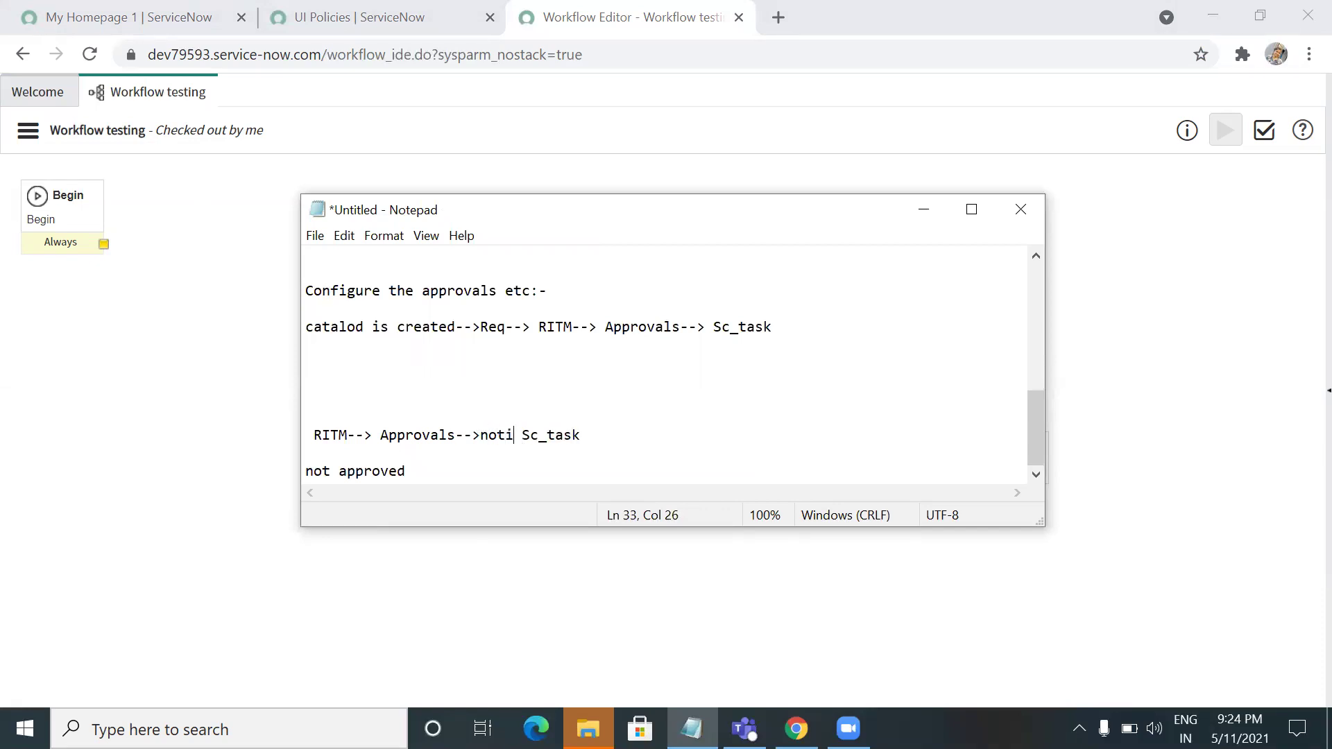
pyautogui.write('ations')
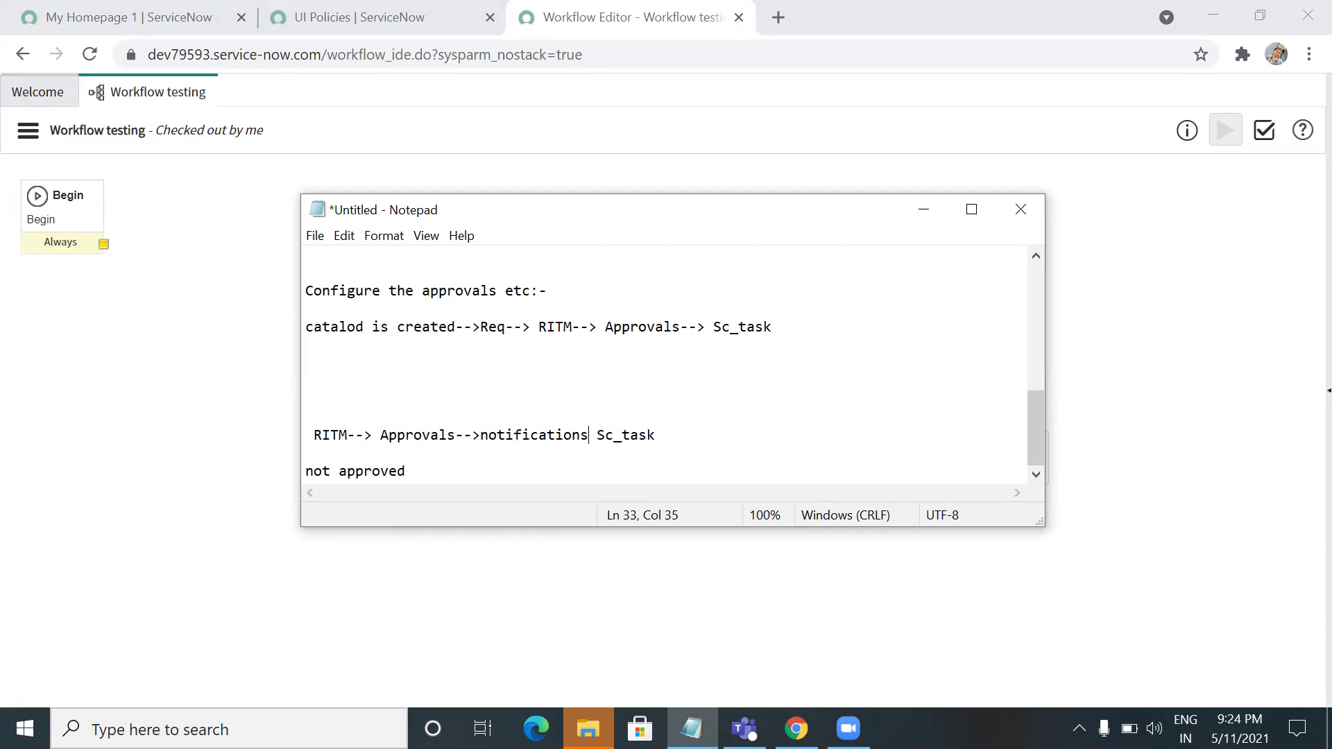
pyautogui.write('-->')
# - Highlight Sc_task, the RITM flow with its not approved line, and Approvals in the notes, and minimize the notes
pyautogui.moveTo(622, 438); pyautogui.dragTo(693, 438)
pyautogui.click(692, 438)
pyautogui.moveTo(623, 437); pyautogui.dragTo(681, 435)
pyautogui.click(680, 435)
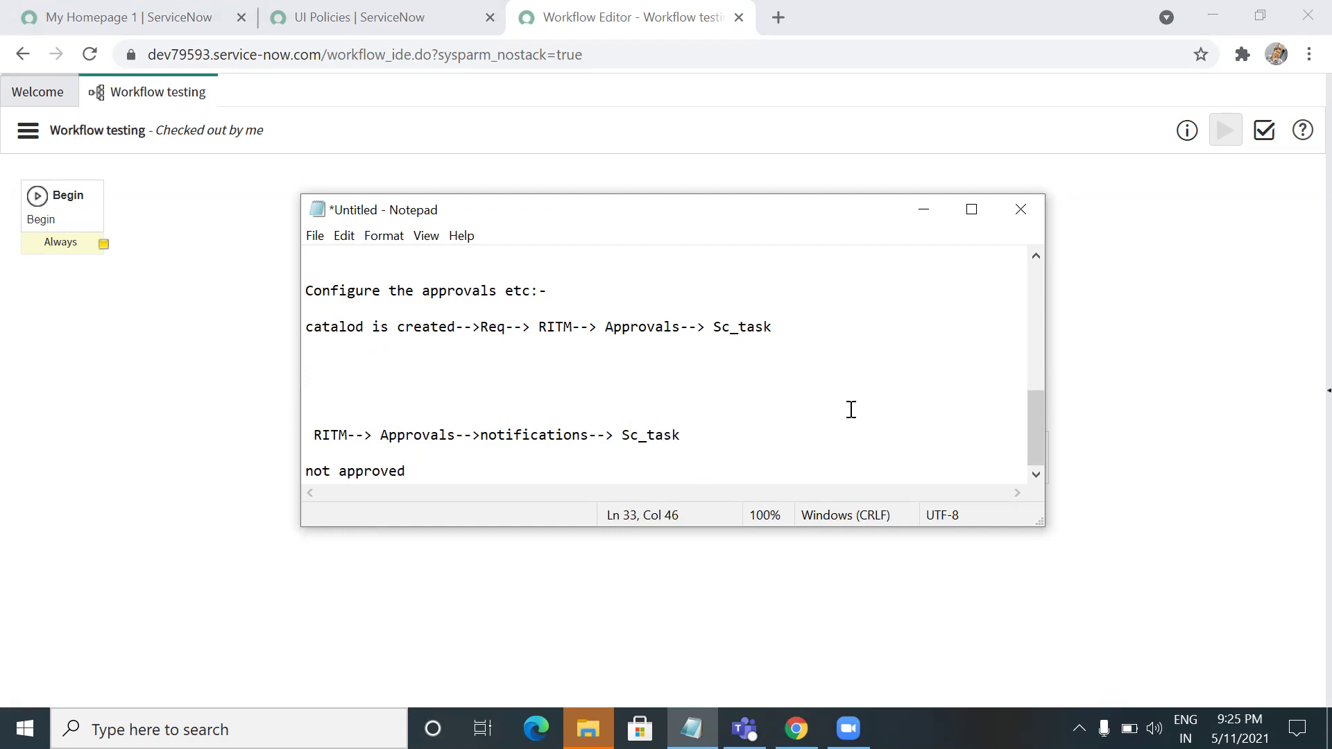
pyautogui.moveTo(314, 435); pyautogui.dragTo(469, 487)
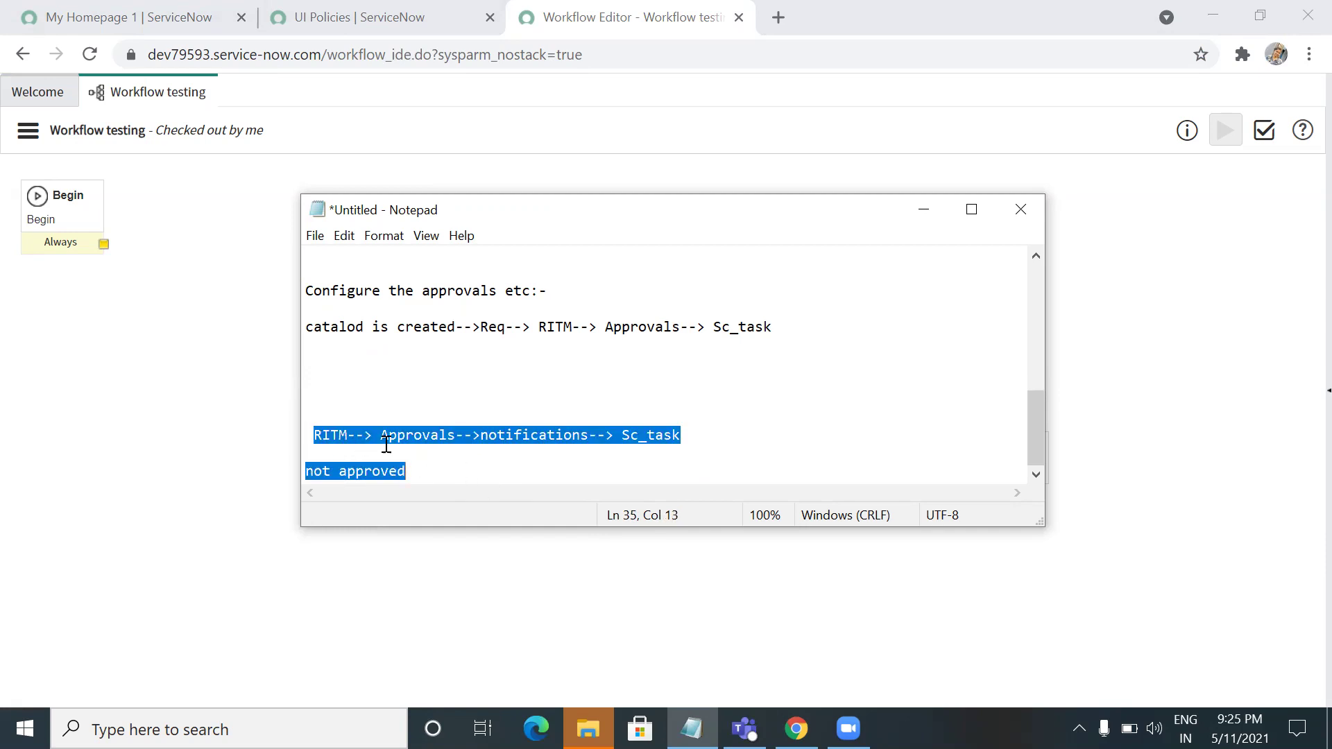
pyautogui.doubleClick(422, 434)
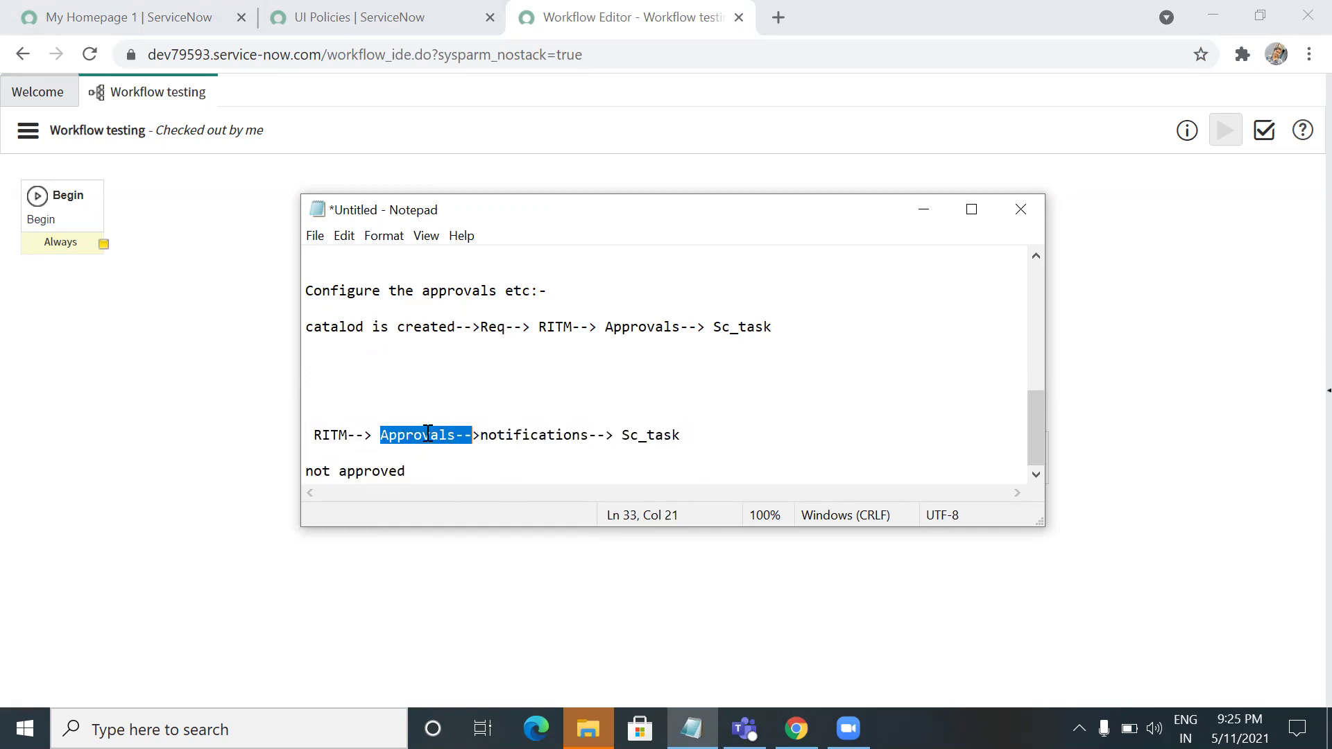
pyautogui.click(923, 211)
# - Show the core activities, expand Approvals, and place an Approval - Group activity on the canvas beside Begin
pyautogui.click(1308, 399)
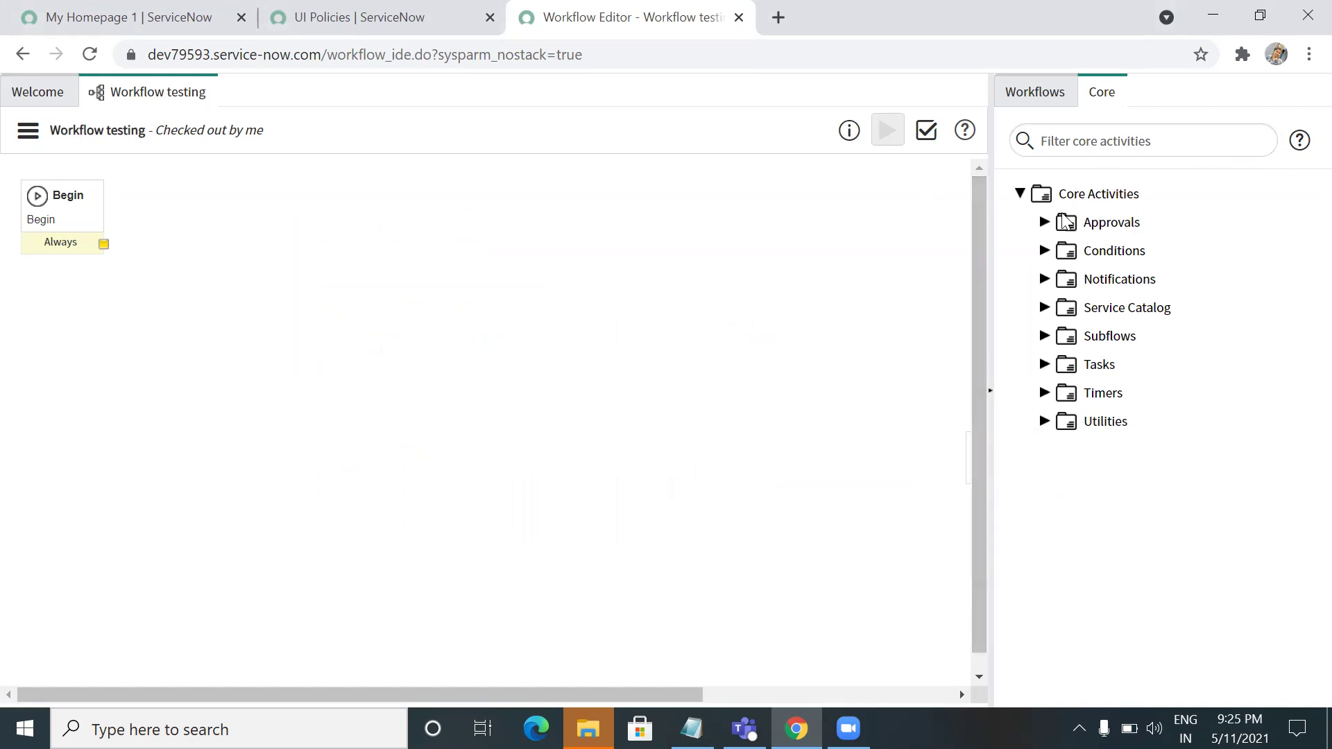
pyautogui.click(1044, 222)
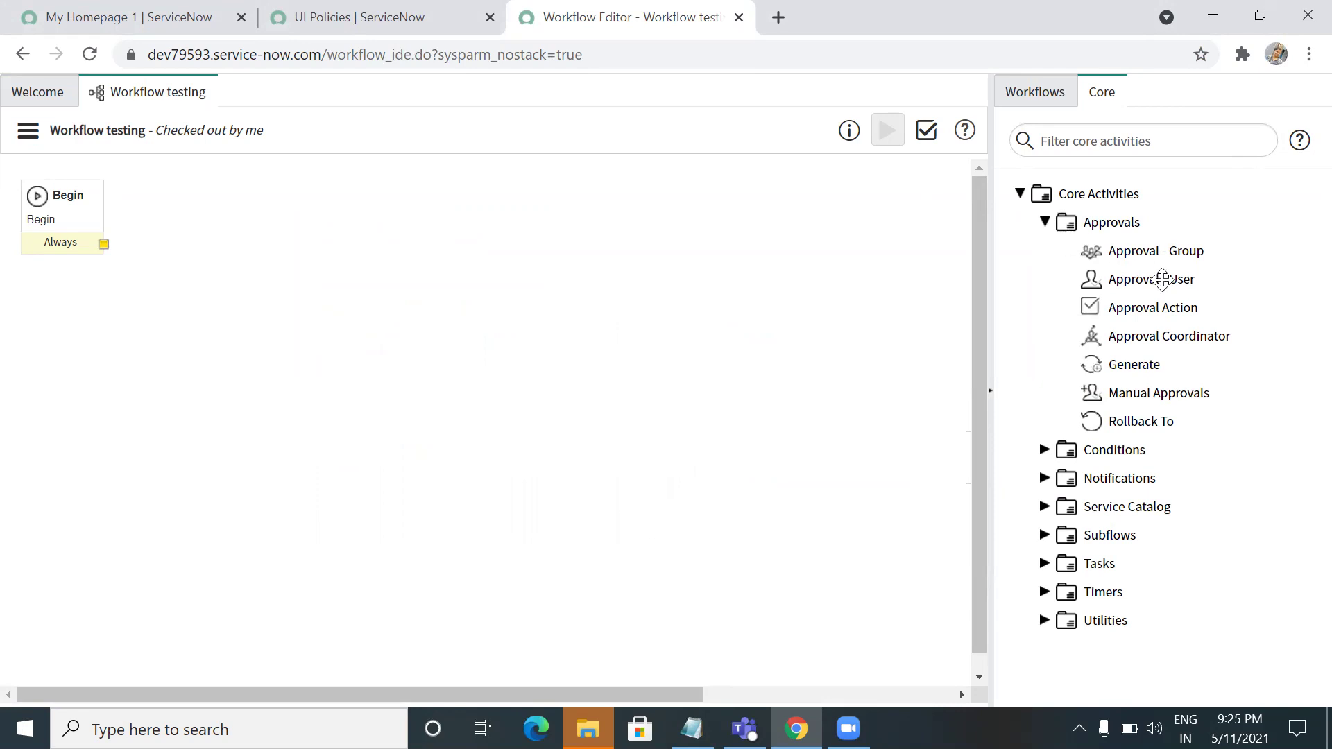
pyautogui.moveTo(1160, 250)
pyautogui.moveTo(1161, 250); pyautogui.dragTo(322, 220)
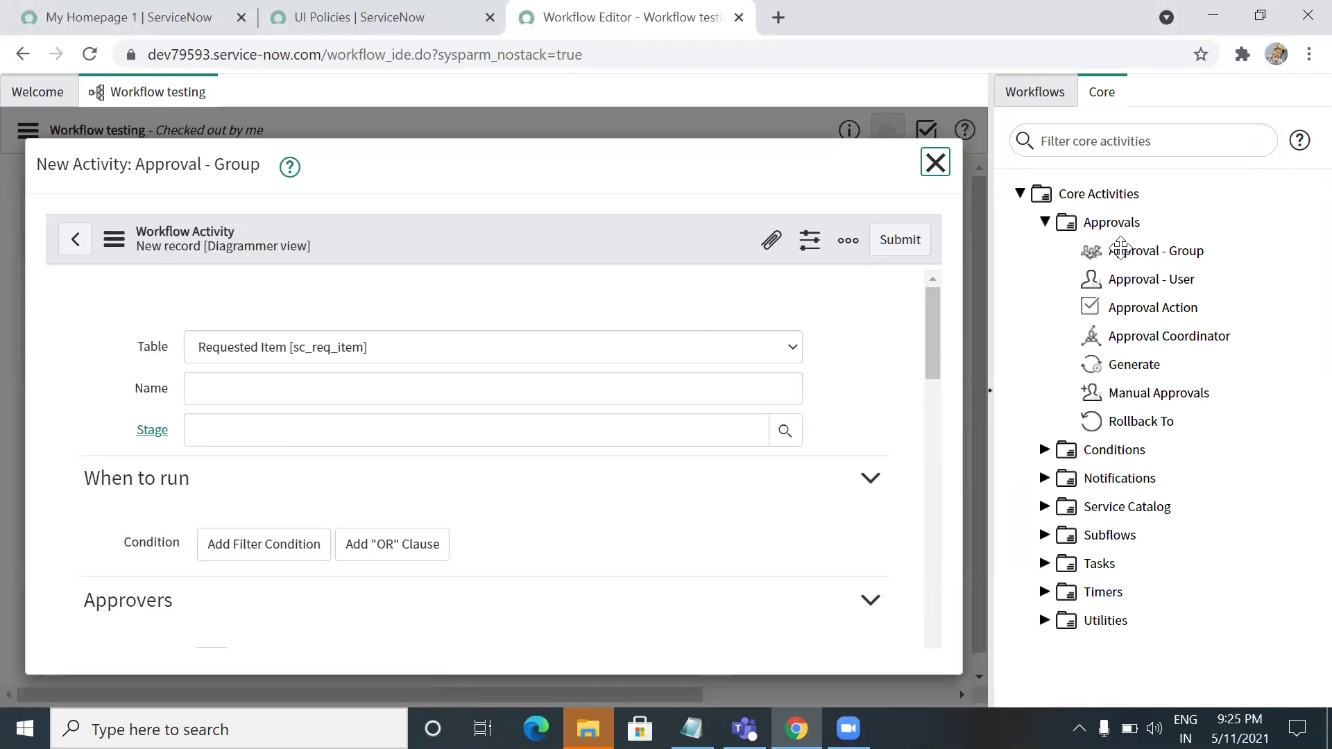
pyautogui.moveTo(1124, 250)
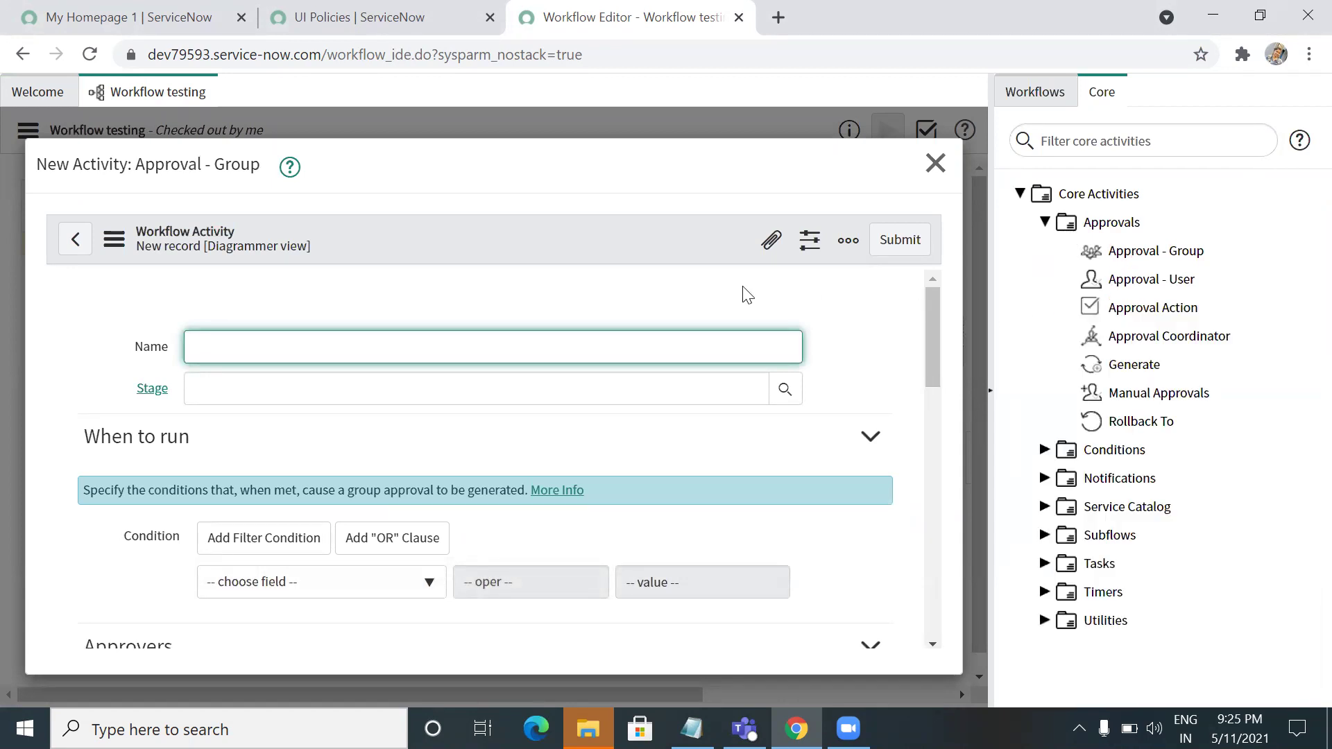
pyautogui.click(1183, 250)
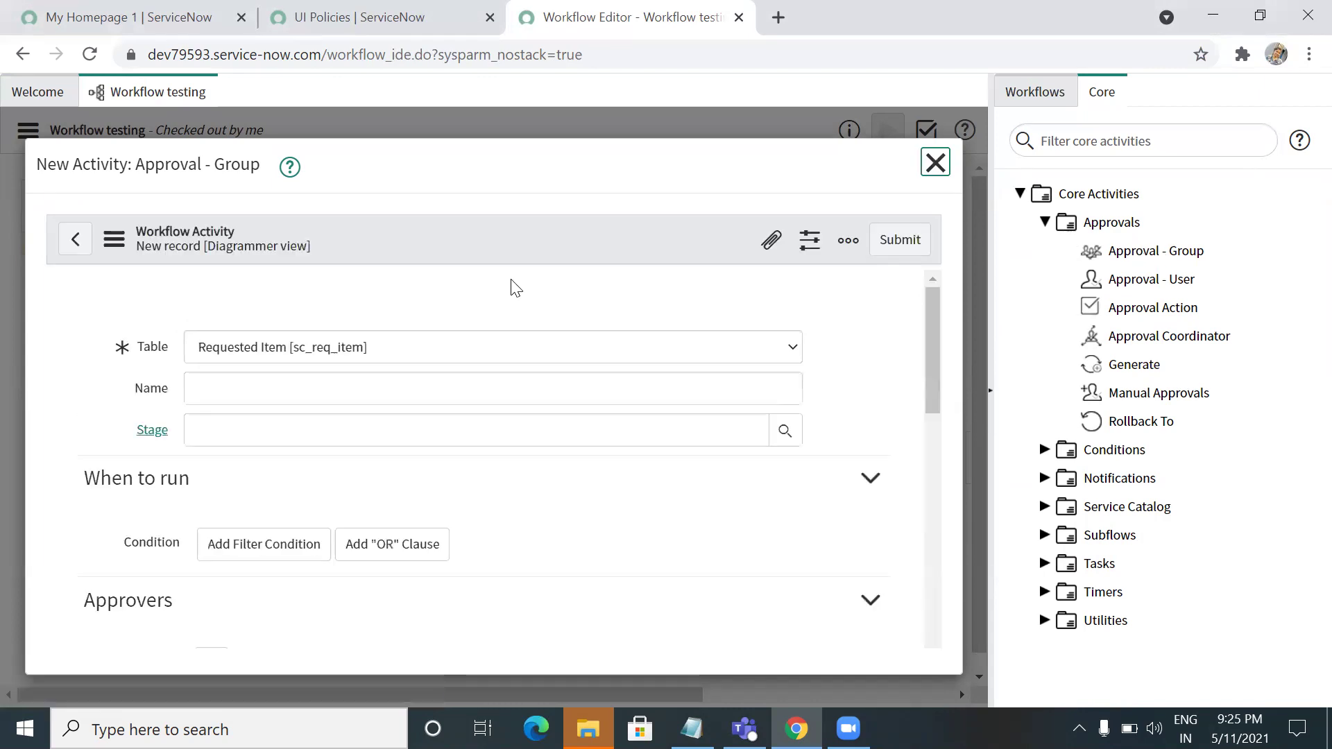
# - Name the new Approval - Group activity "Approval Group"
pyautogui.moveTo(136, 165); pyautogui.dragTo(261, 166)
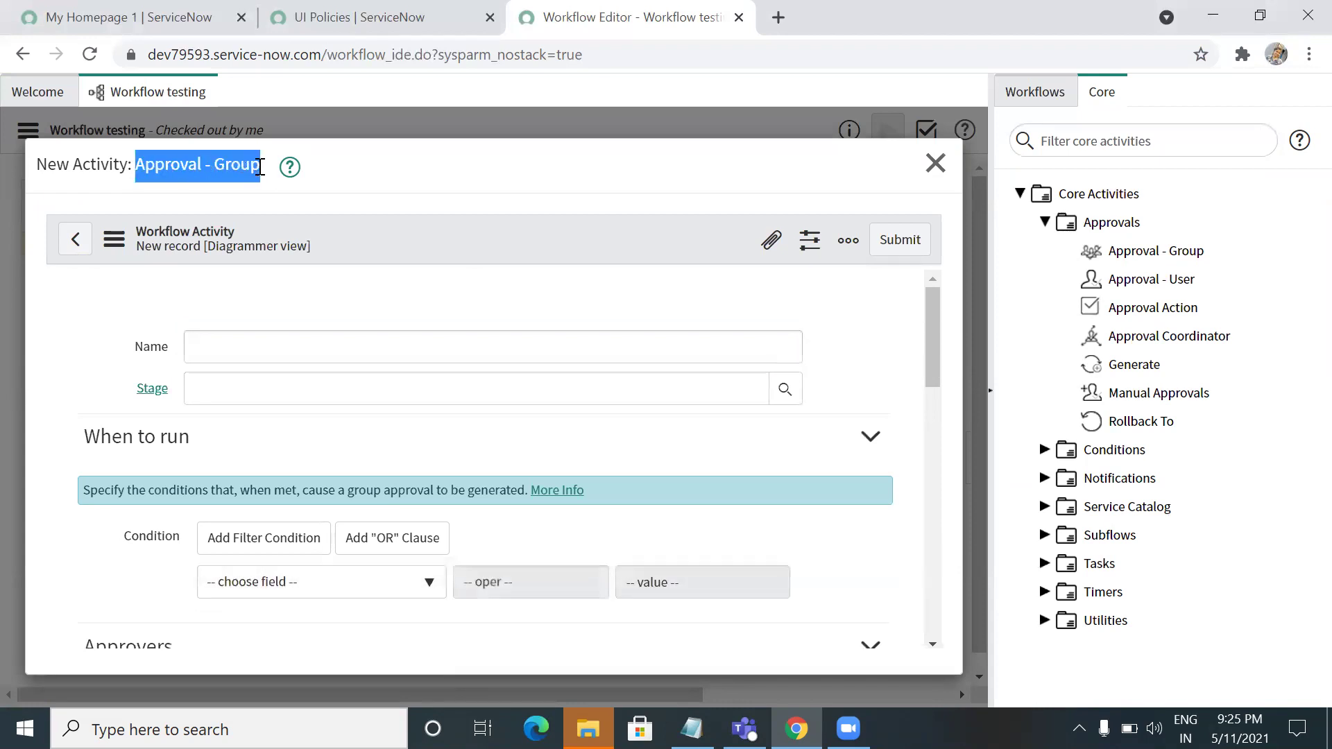
pyautogui.click(224, 343)
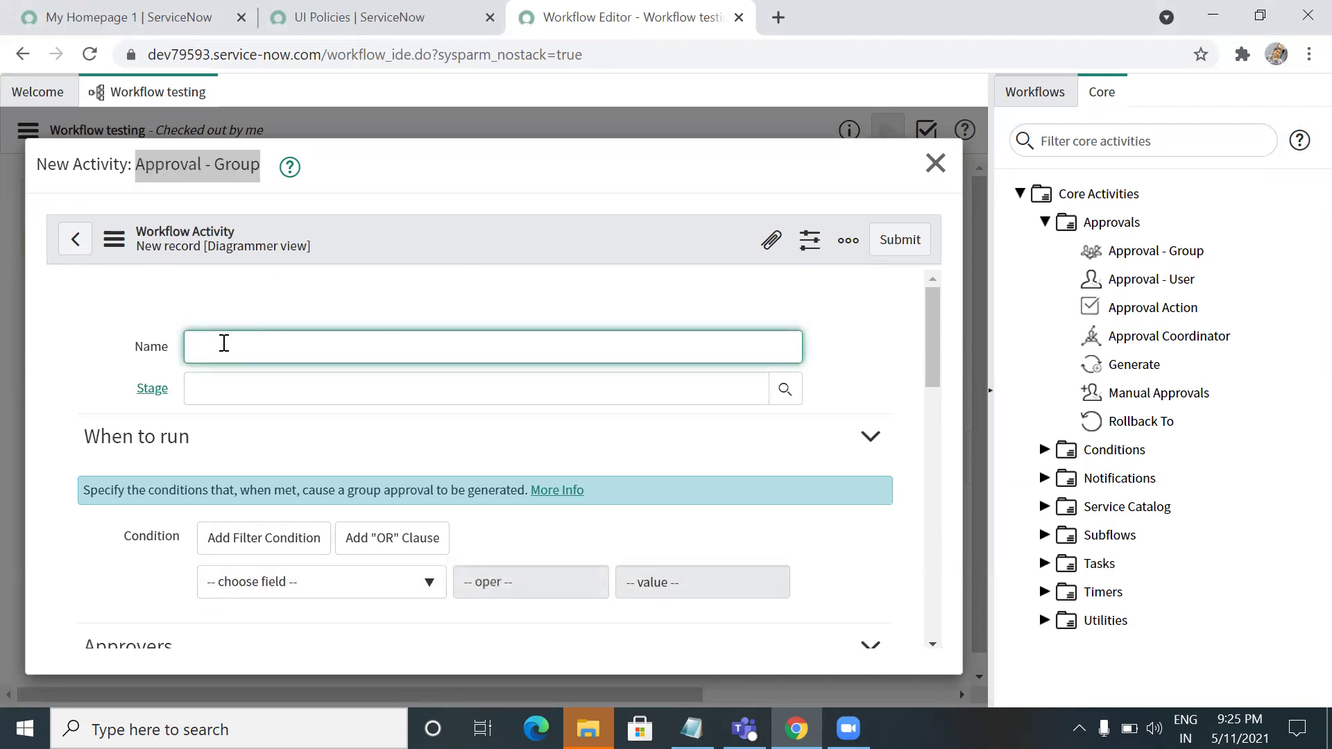
pyautogui.write('Approval Group')
pyautogui.click(220, 393)
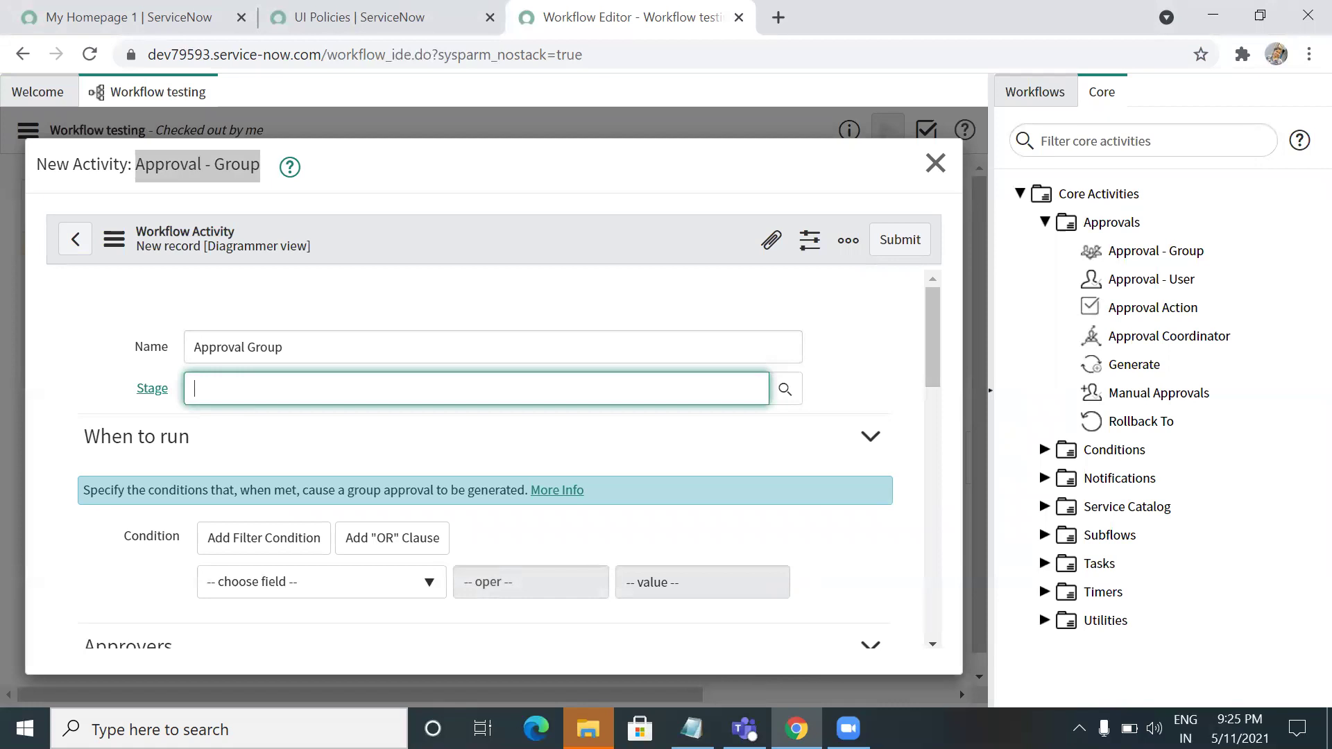
# - Switch to the notes, examine the Approvals, notifications and Sc_task stages of the RITM flow, and minimize the notes
pyautogui.hotkey('alt', 'Tab')
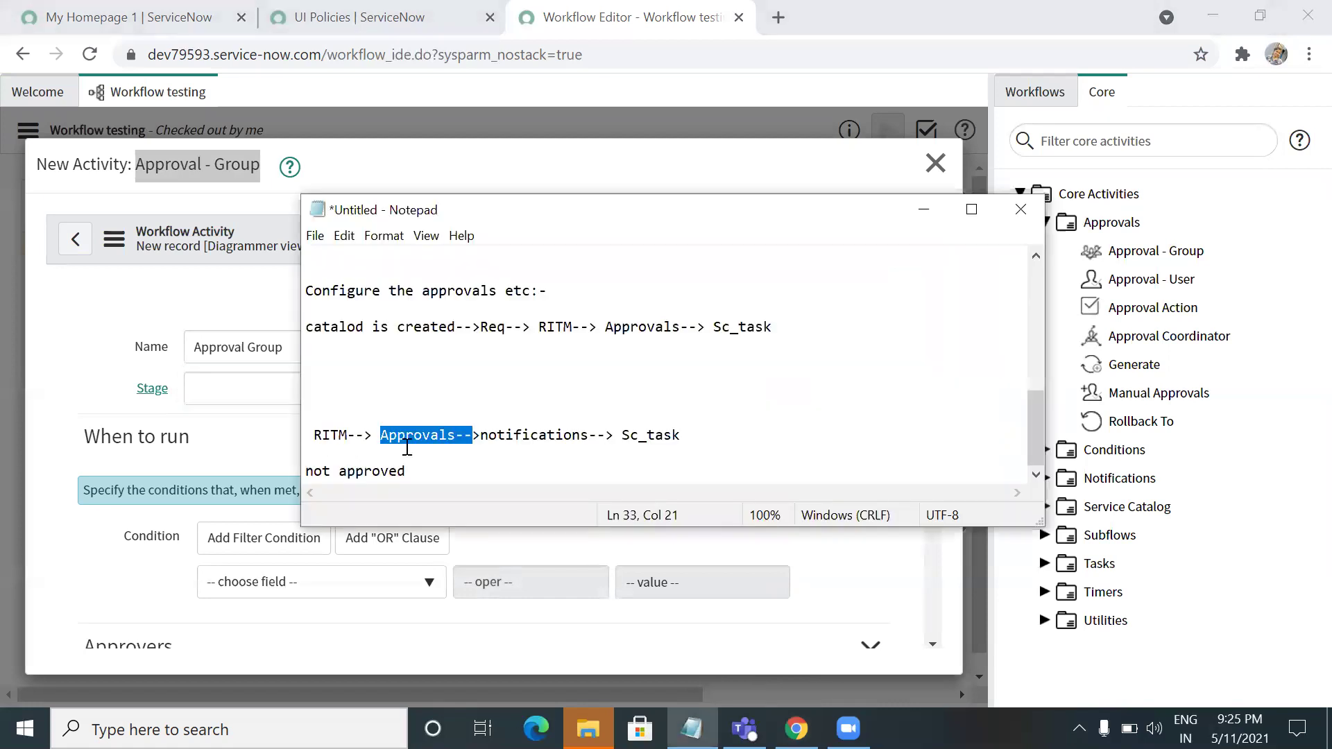
pyautogui.click(438, 437)
pyautogui.moveTo(462, 438); pyautogui.dragTo(483, 439)
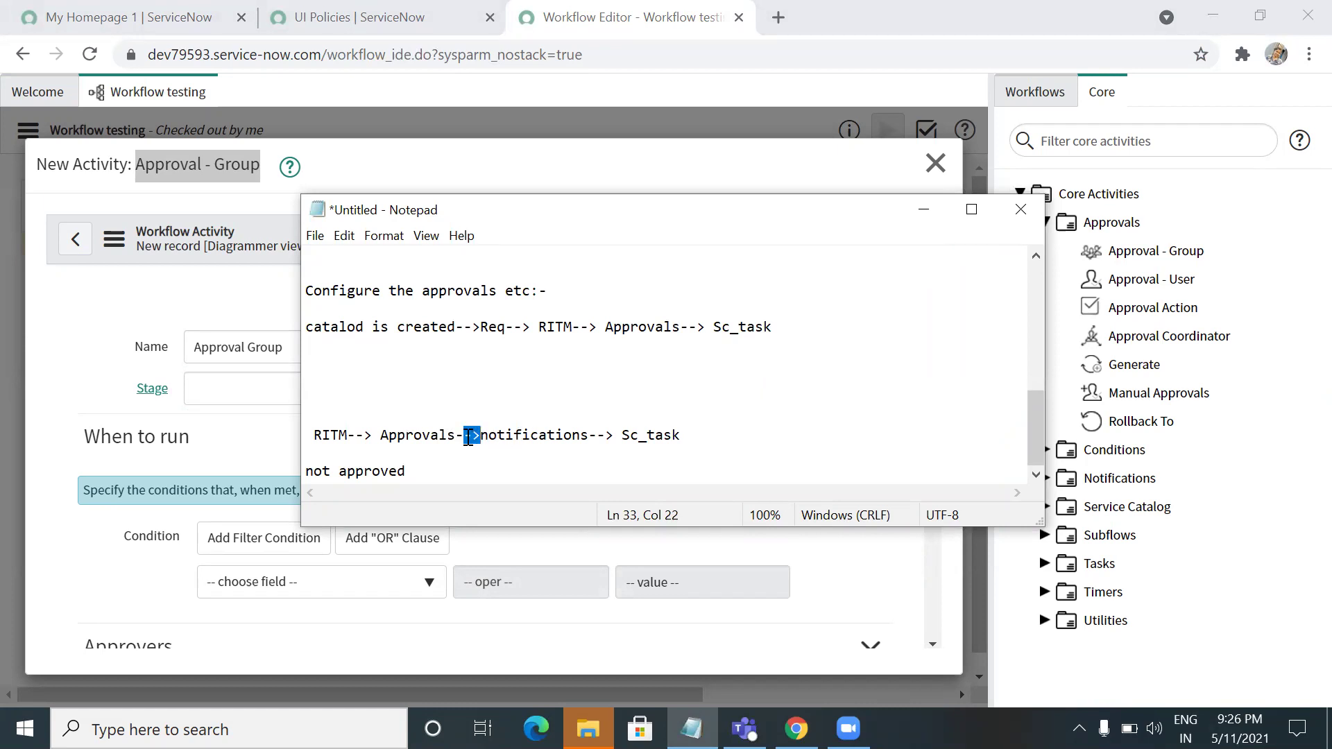
pyautogui.doubleClick(524, 436)
pyautogui.click(525, 435)
pyautogui.moveTo(622, 436); pyautogui.dragTo(686, 441)
pyautogui.click(689, 441)
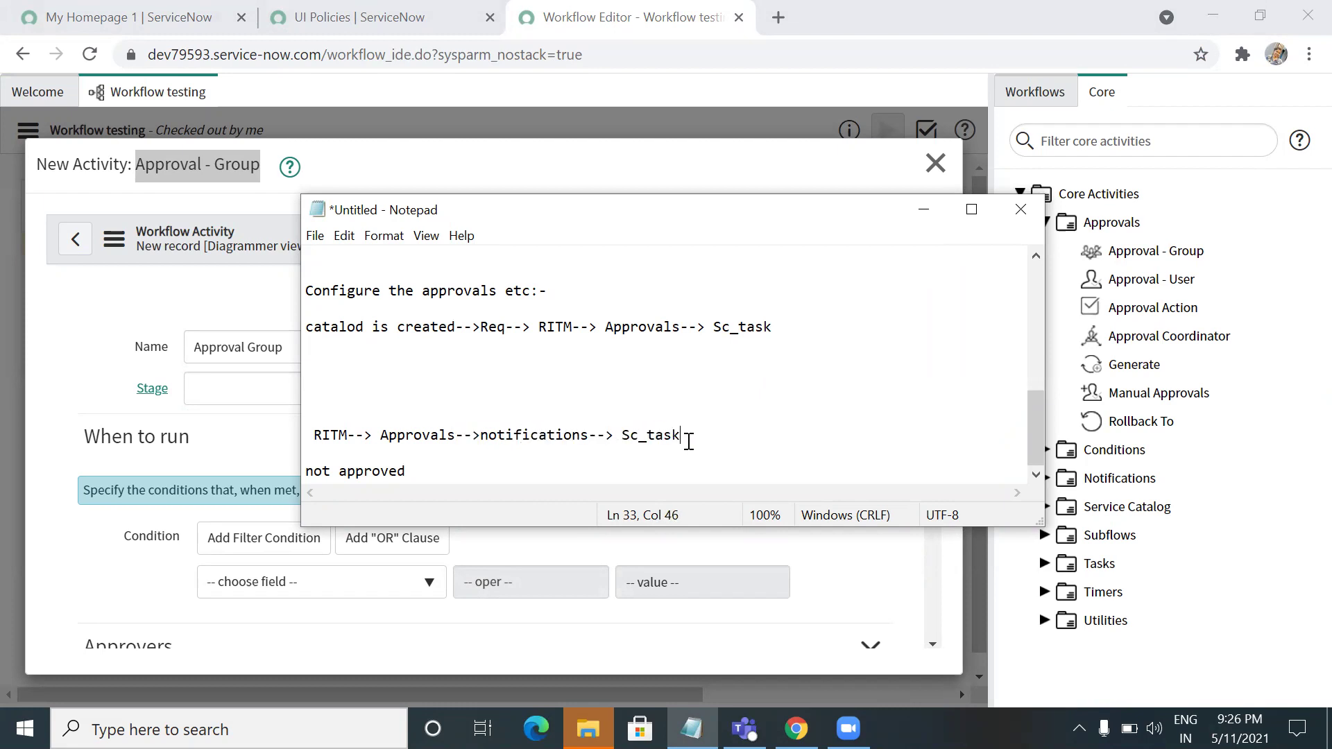
pyautogui.click(923, 209)
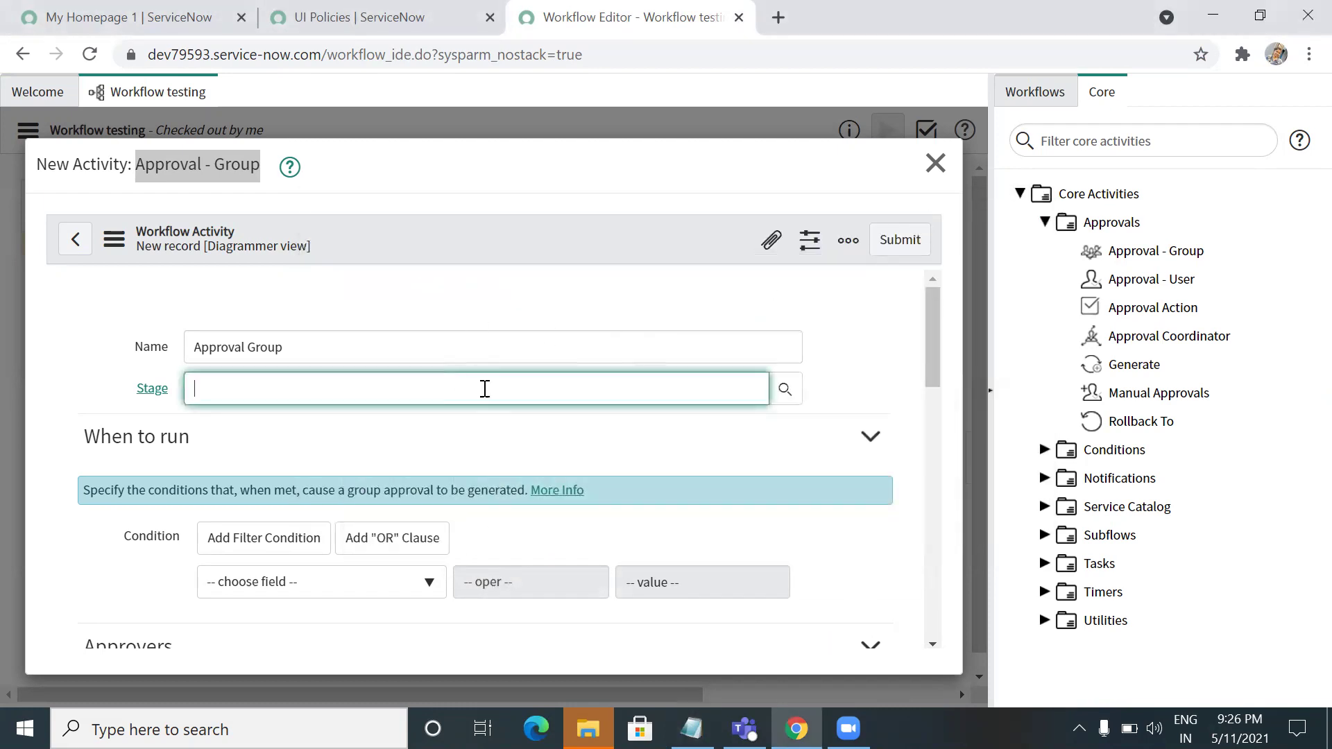
# - Set the activity's stage to Waiting for Approval and close the UI Policies browser tab
pyautogui.click(787, 392)
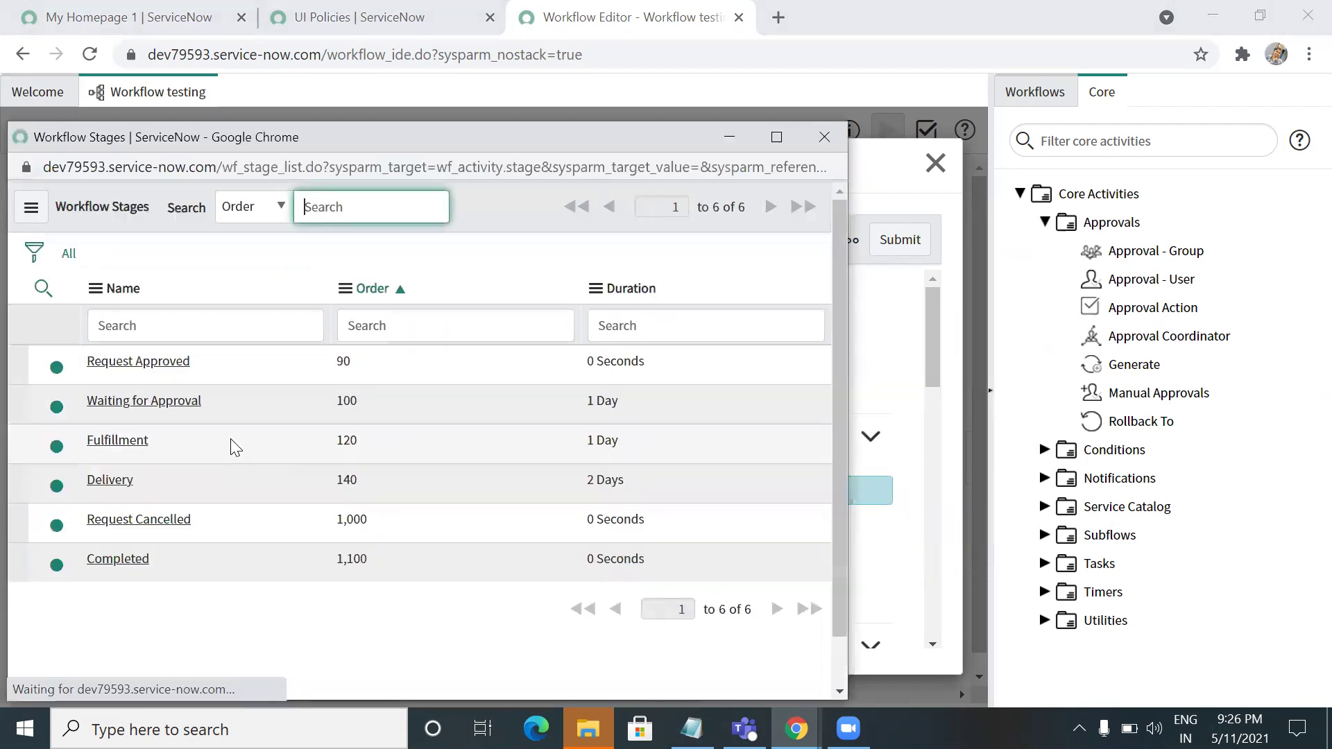
pyautogui.click(181, 404)
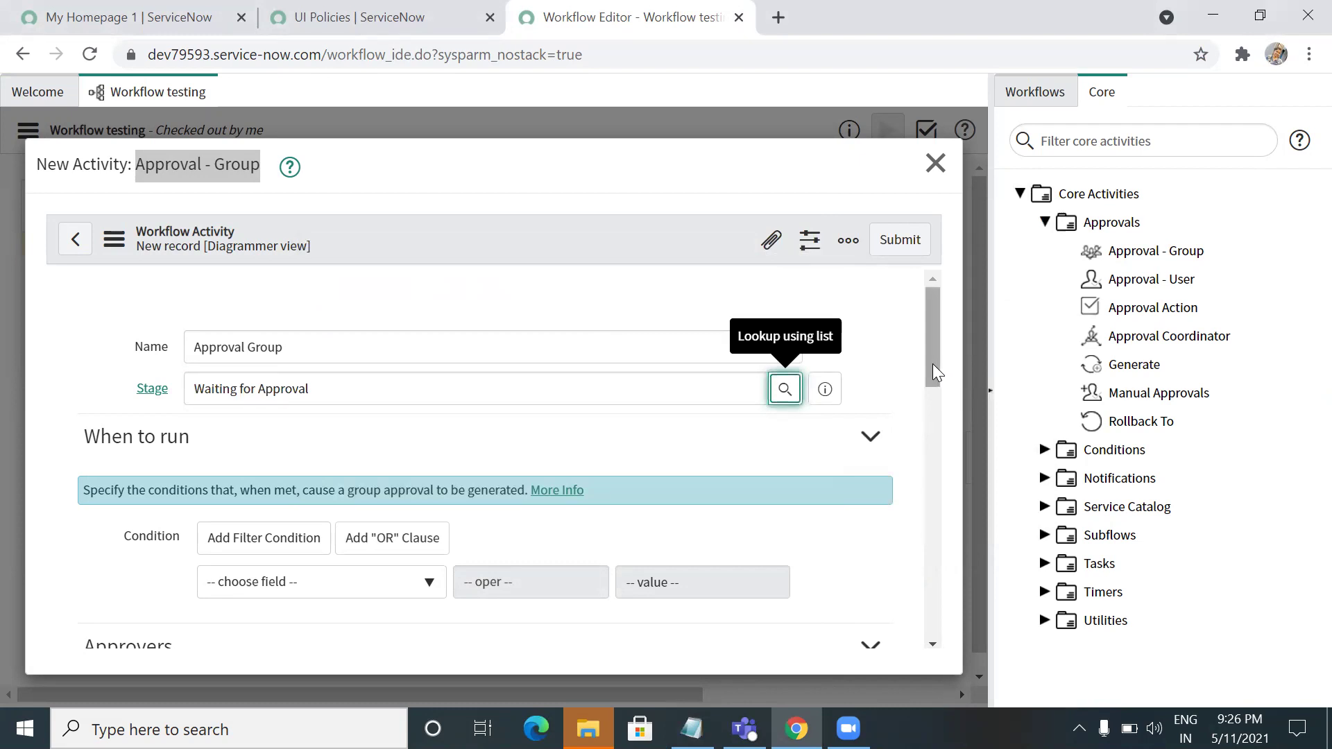
pyautogui.moveTo(933, 364); pyautogui.dragTo(947, 330)
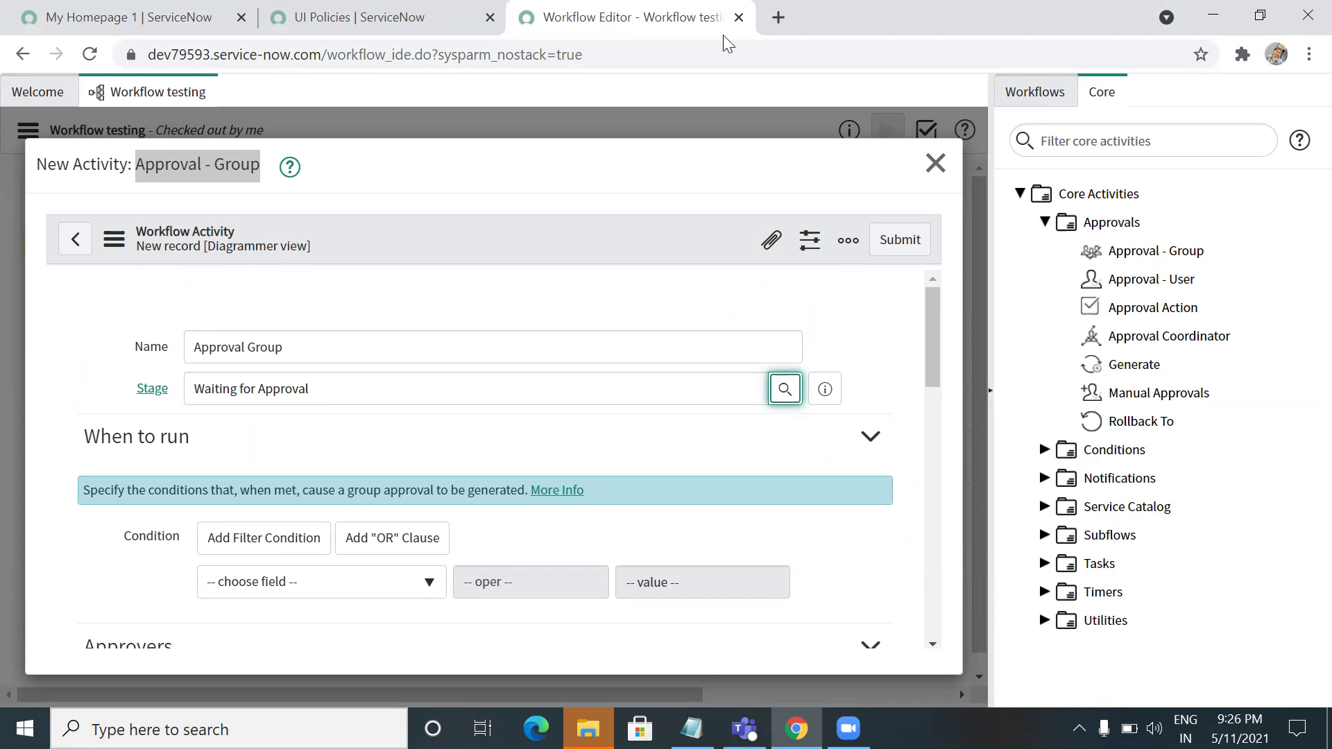
pyautogui.click(490, 17)
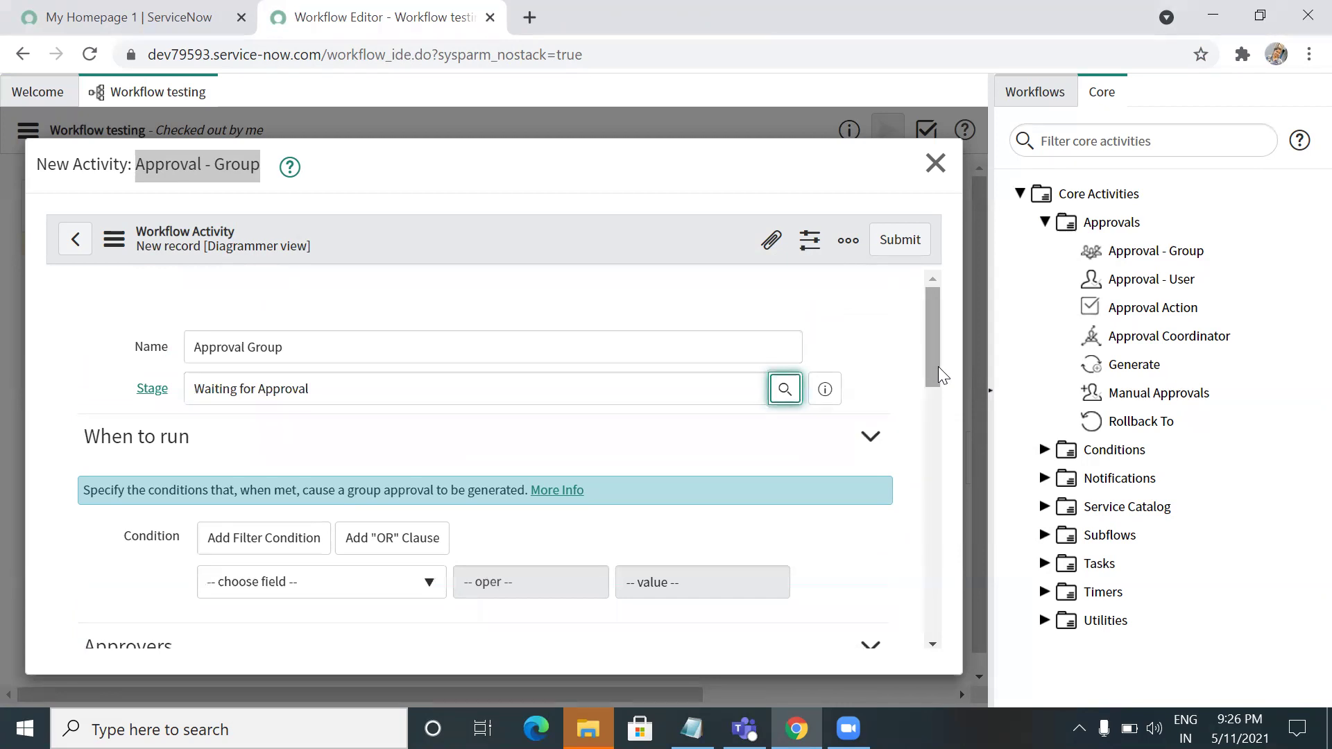
pyautogui.moveTo(1056, 369)
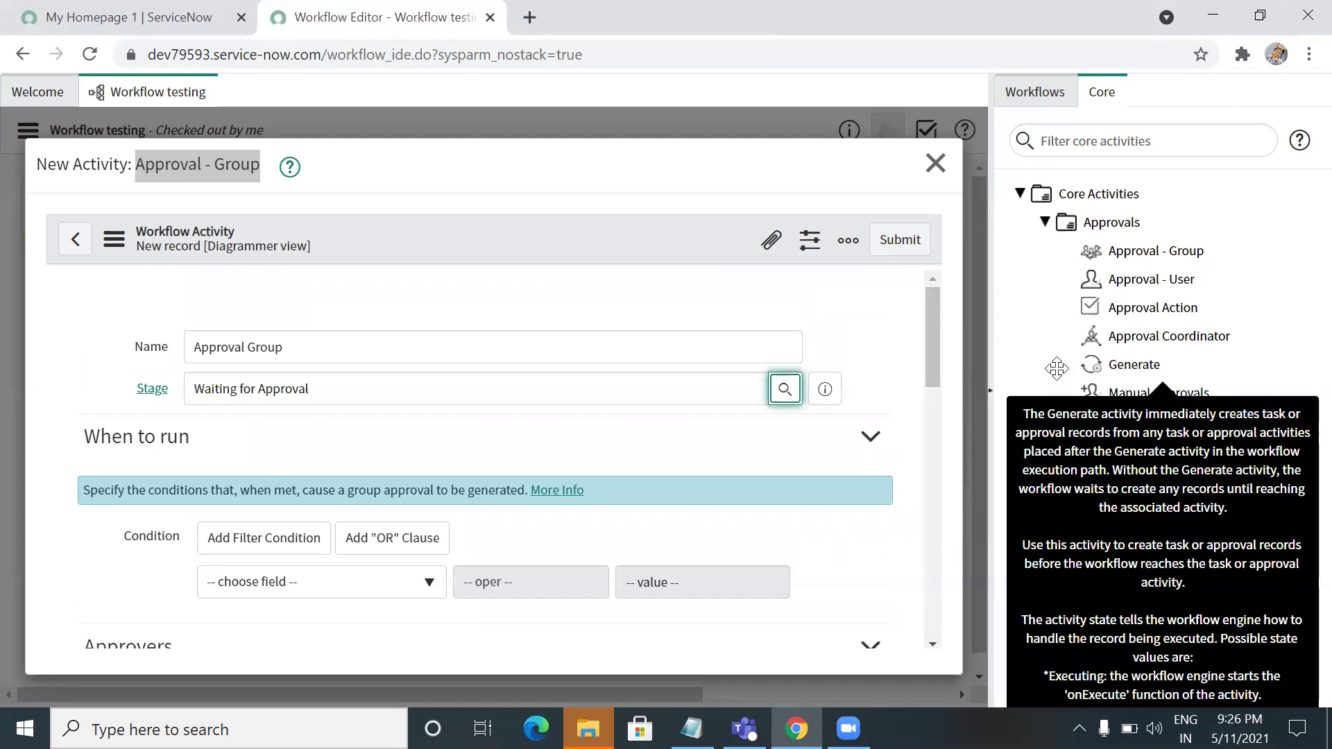
# - Examine the Condition settings under When to run and the Approvers section of the activity form
pyautogui.moveTo(932, 358); pyautogui.dragTo(934, 384)
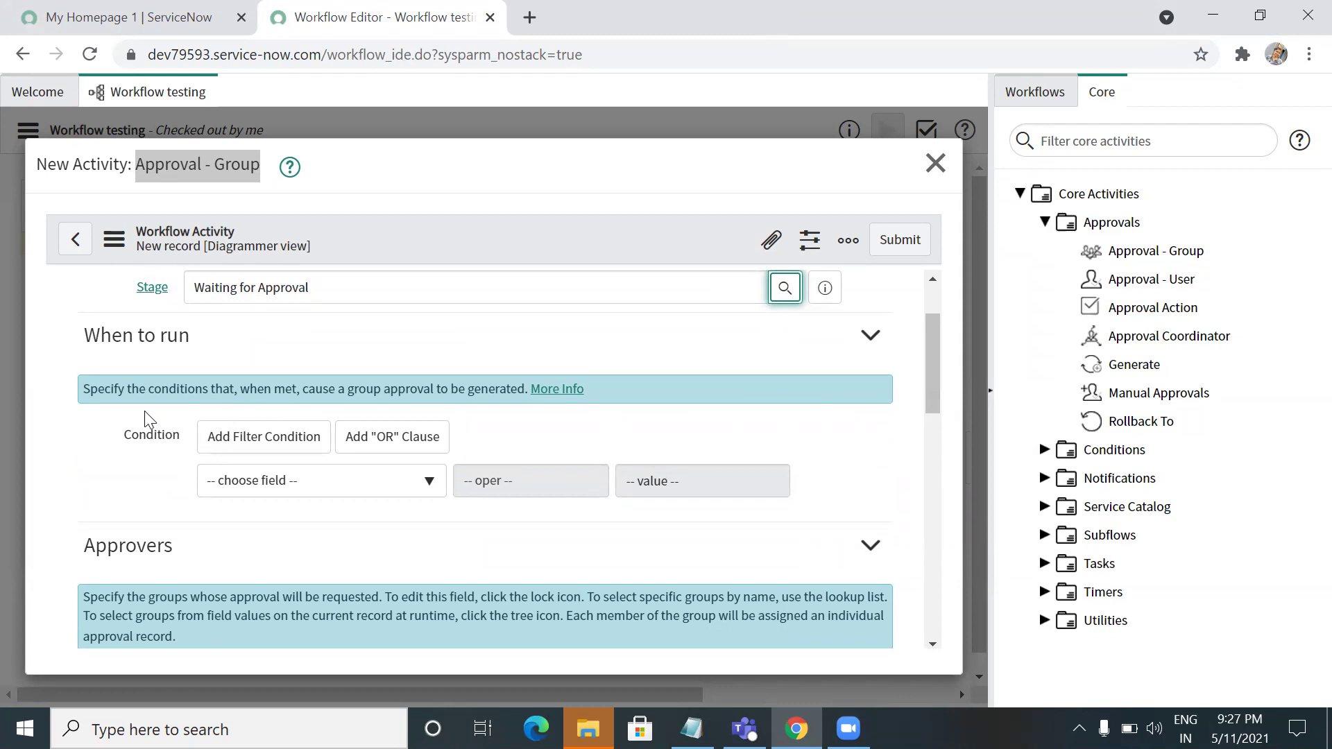
pyautogui.moveTo(113, 434); pyautogui.dragTo(479, 494)
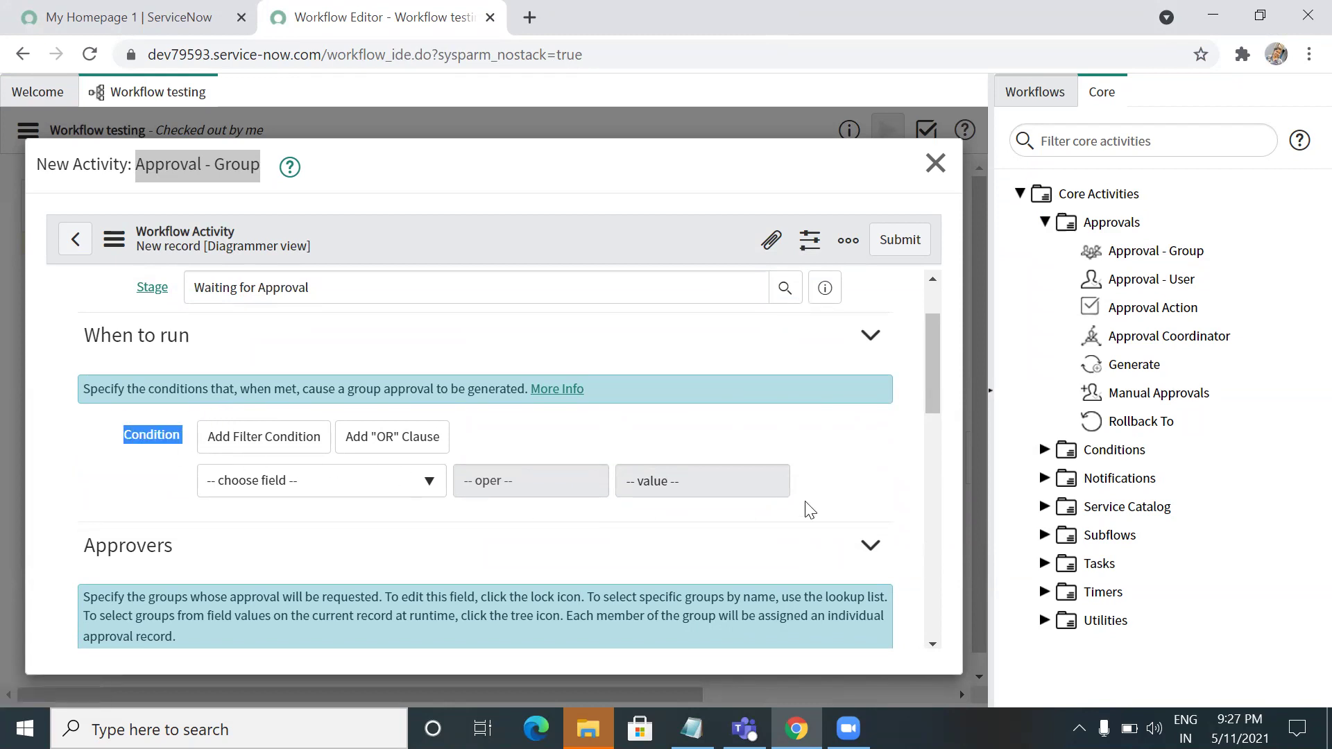
pyautogui.click(853, 503)
pyautogui.moveTo(932, 364); pyautogui.dragTo(945, 434)
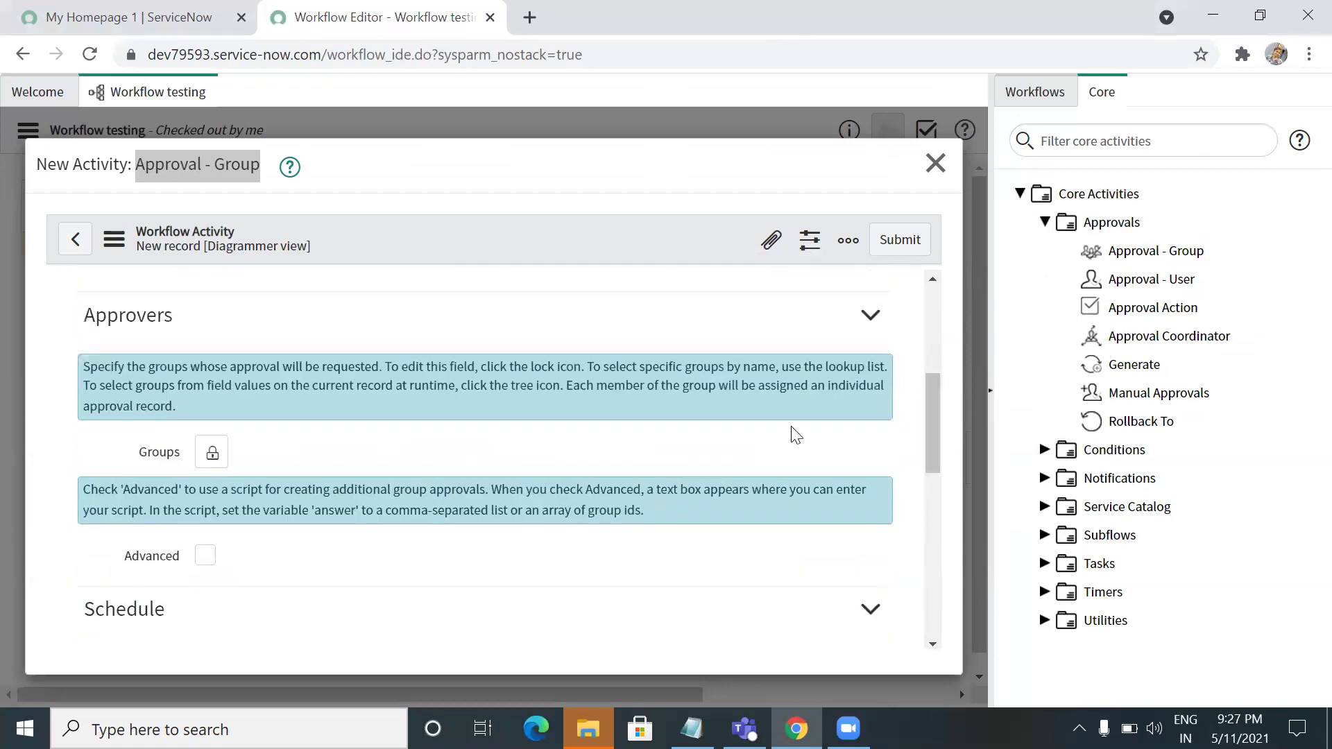
pyautogui.moveTo(64, 323); pyautogui.dragTo(243, 334)
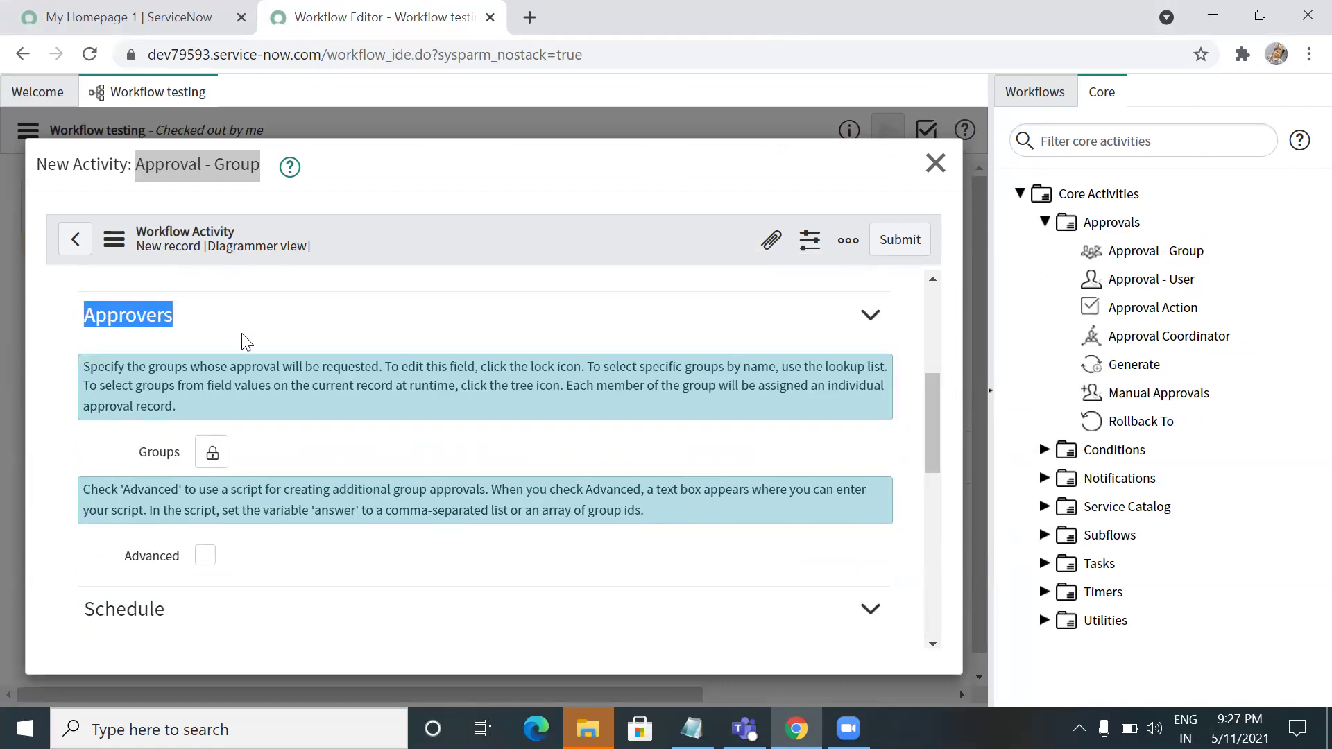
pyautogui.click(248, 340)
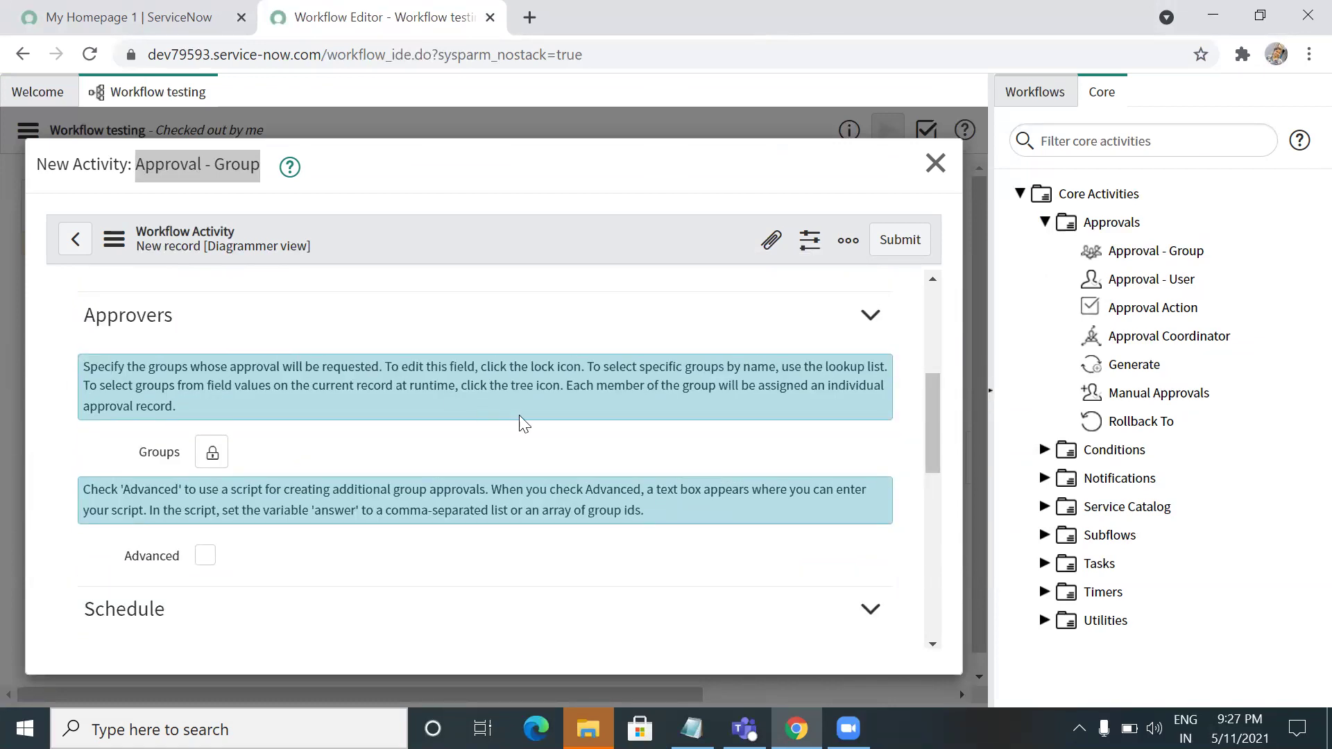
# - Unlock the activity's approver Groups, add Demo group, and lock the list again
pyautogui.click(212, 452)
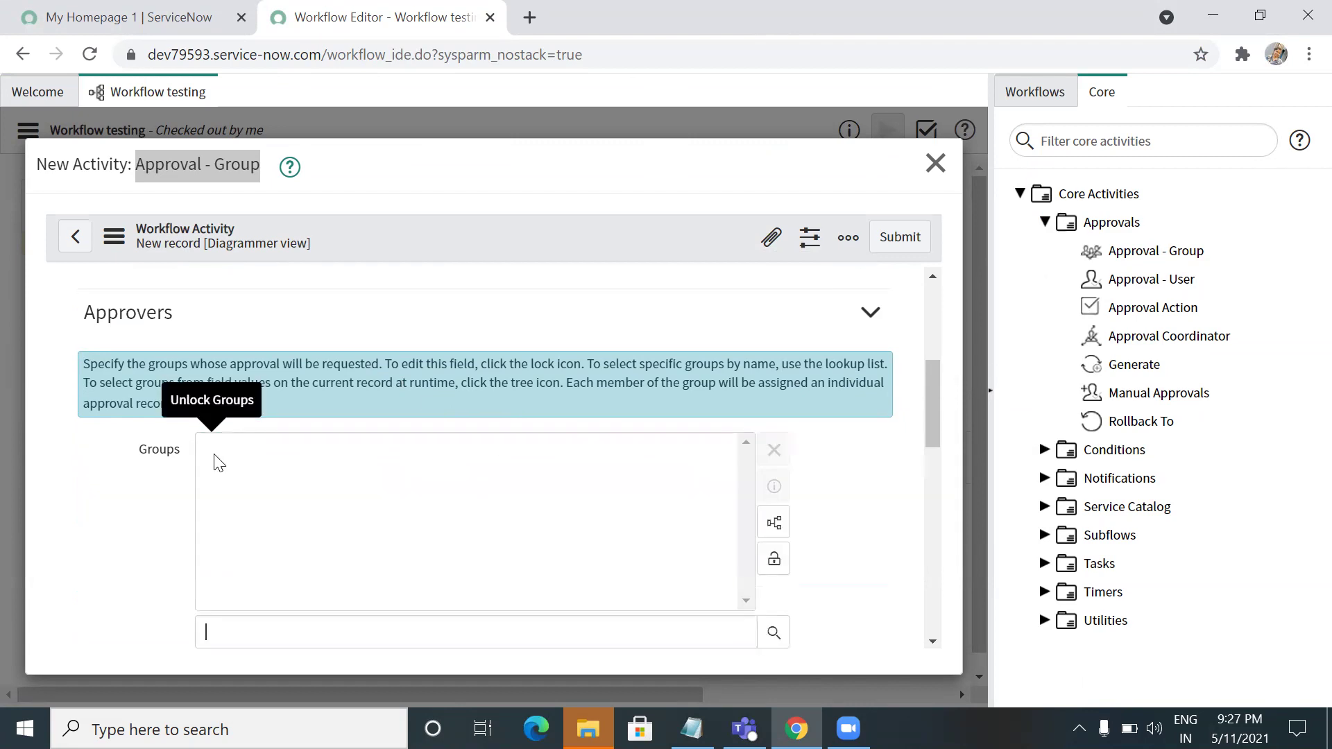
pyautogui.click(774, 634)
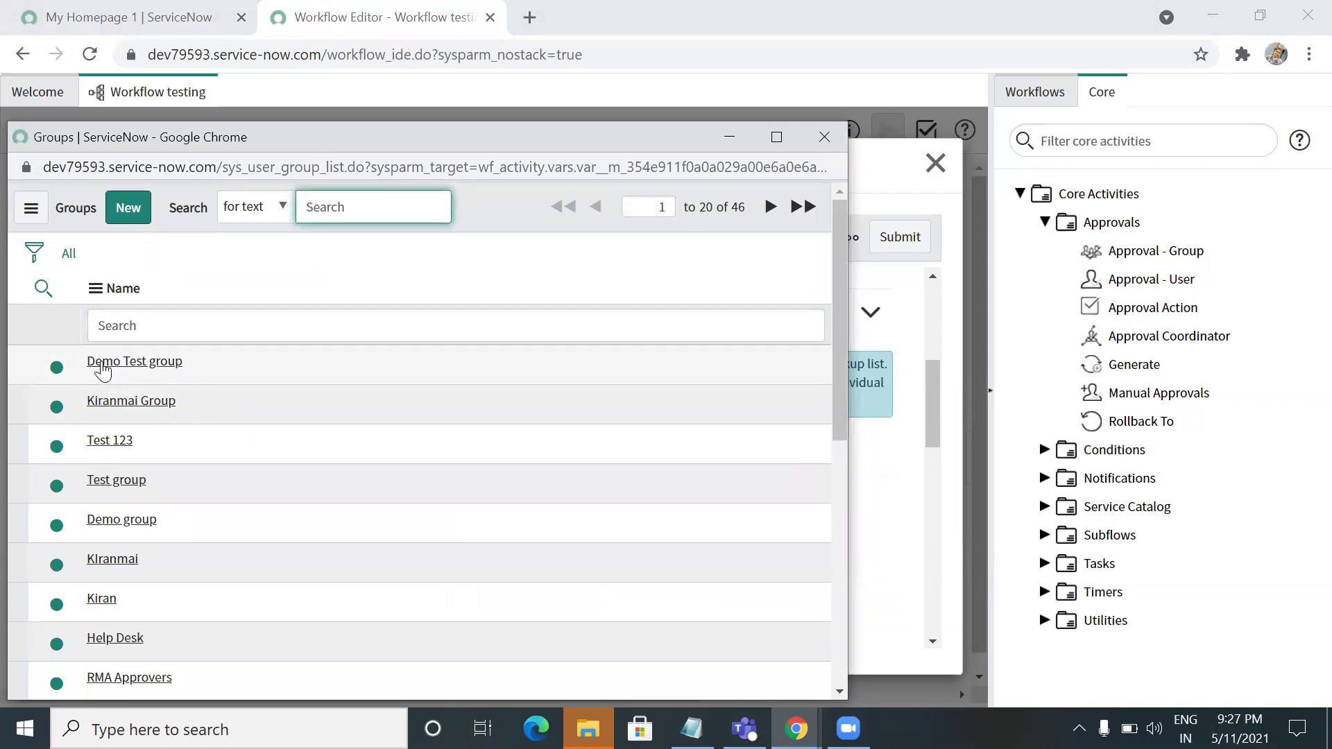
pyautogui.click(115, 528)
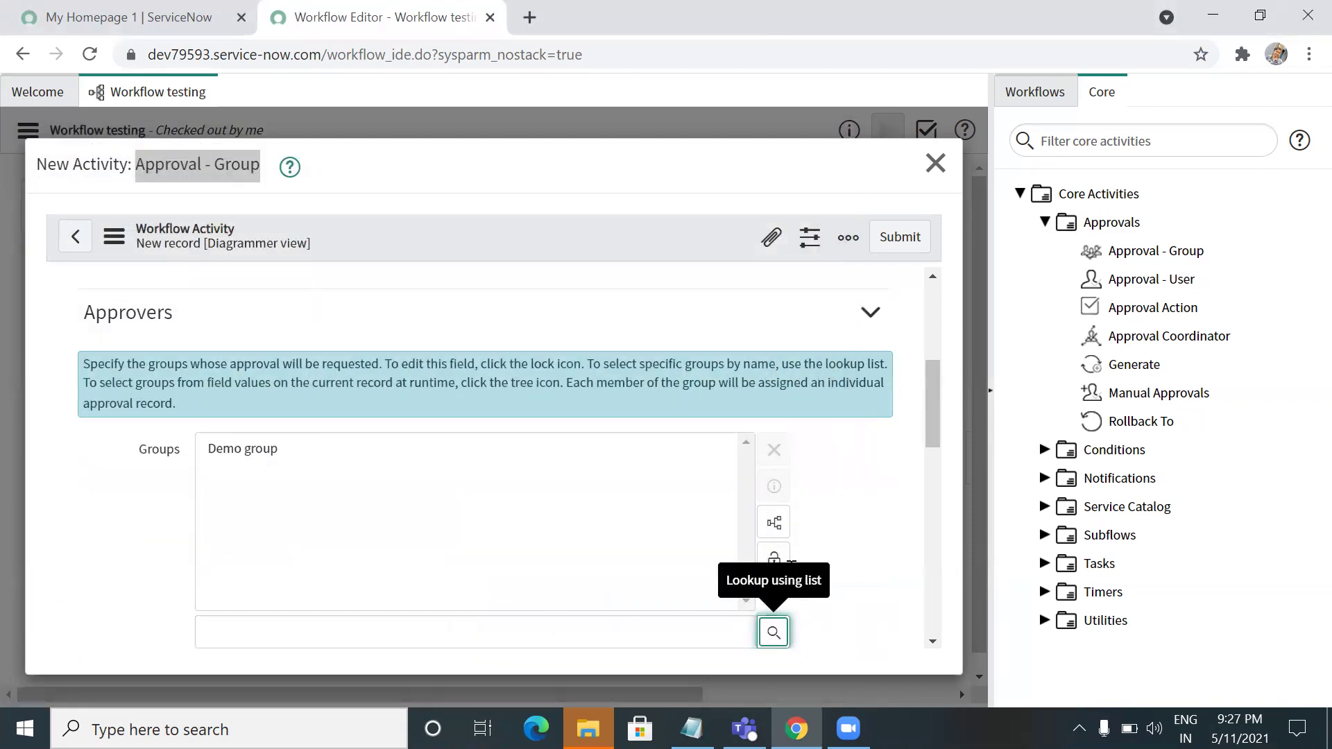
pyautogui.click(779, 566)
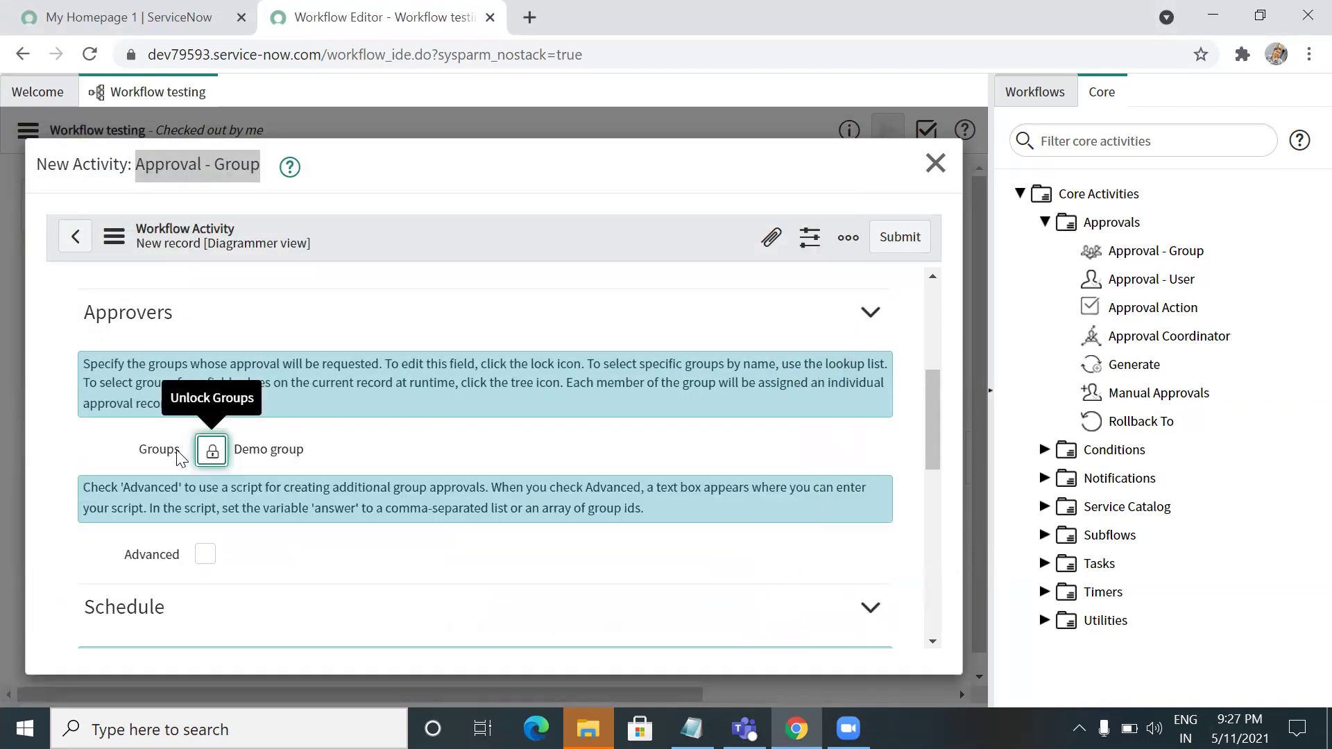
# - Highlight the Demo group approver entry and the Approval - Group activity title to review them
pyautogui.moveTo(319, 448); pyautogui.dragTo(236, 450)
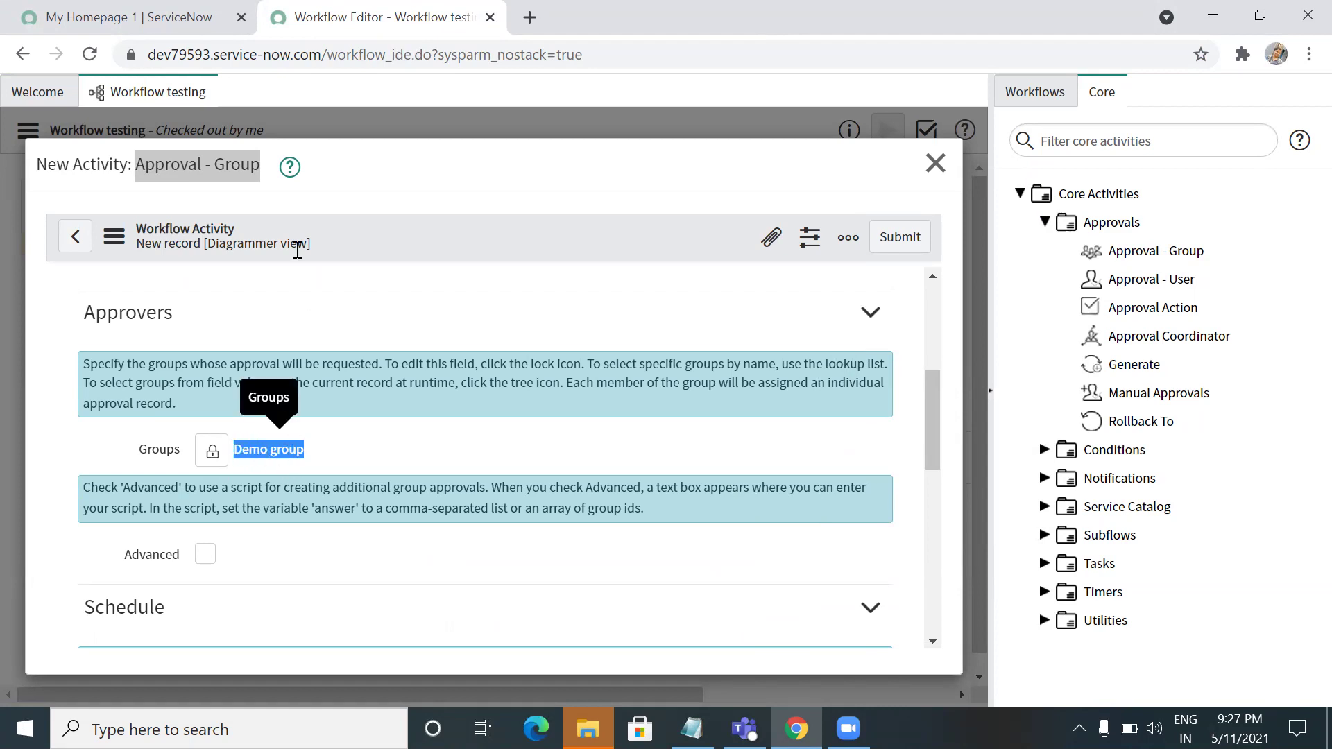
pyautogui.click(142, 165)
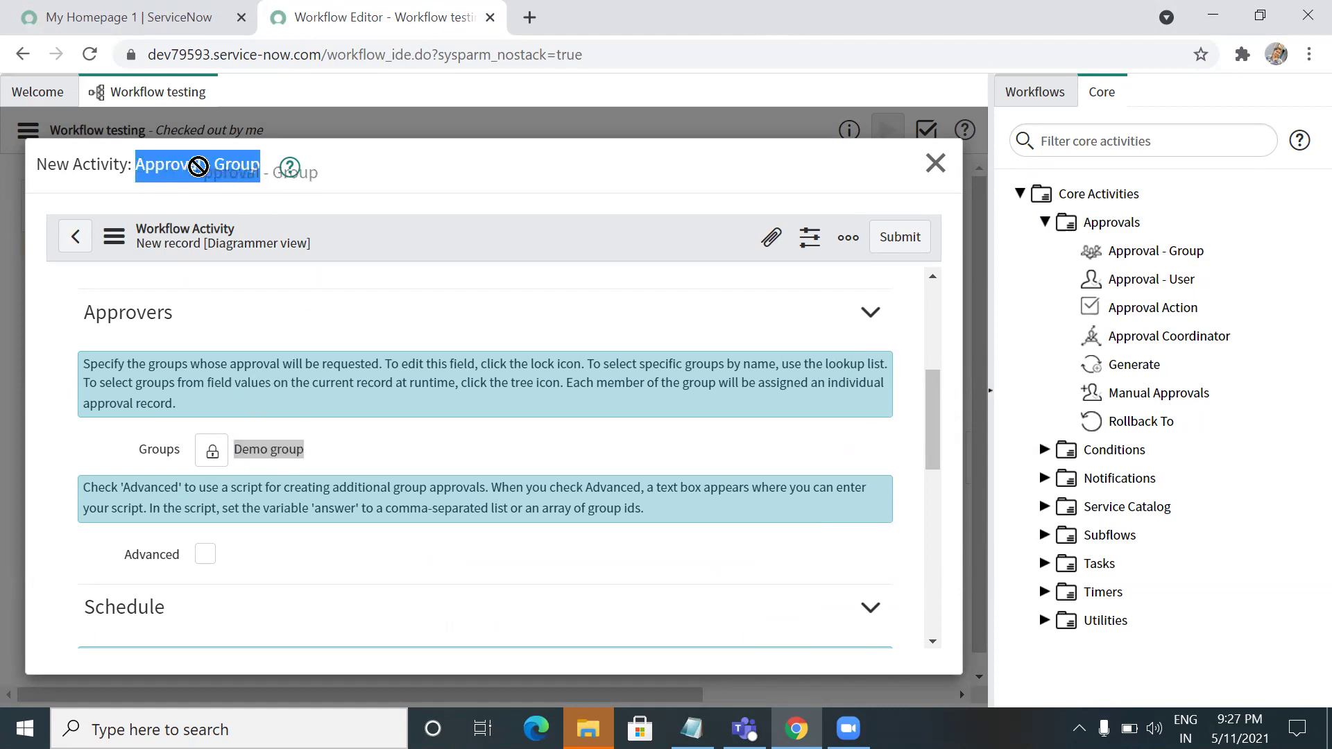
pyautogui.click(351, 462)
pyautogui.moveTo(233, 451); pyautogui.dragTo(315, 449)
pyautogui.click(319, 455)
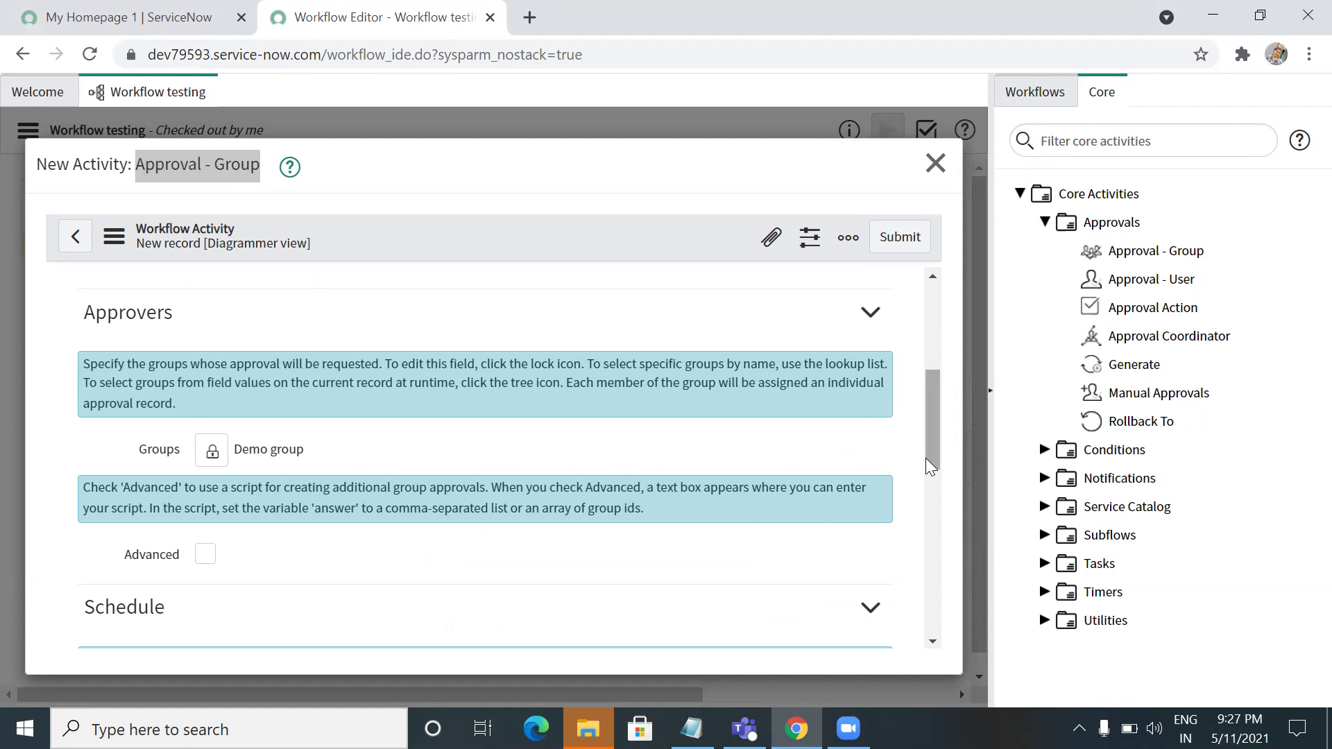
# - Turn on the Advanced approver option, examine the example additional groups script, and turn Advanced off again
pyautogui.scroll(-3, 948, 500)
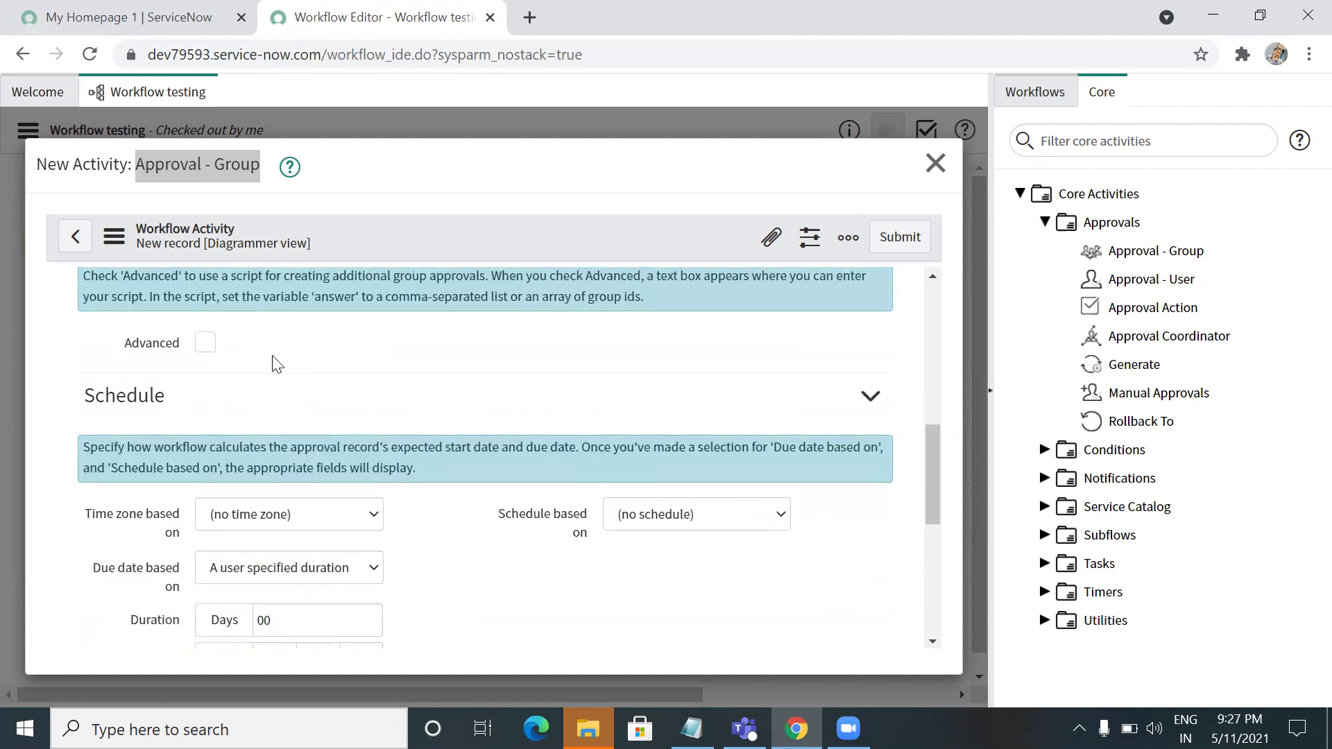
pyautogui.click(205, 343)
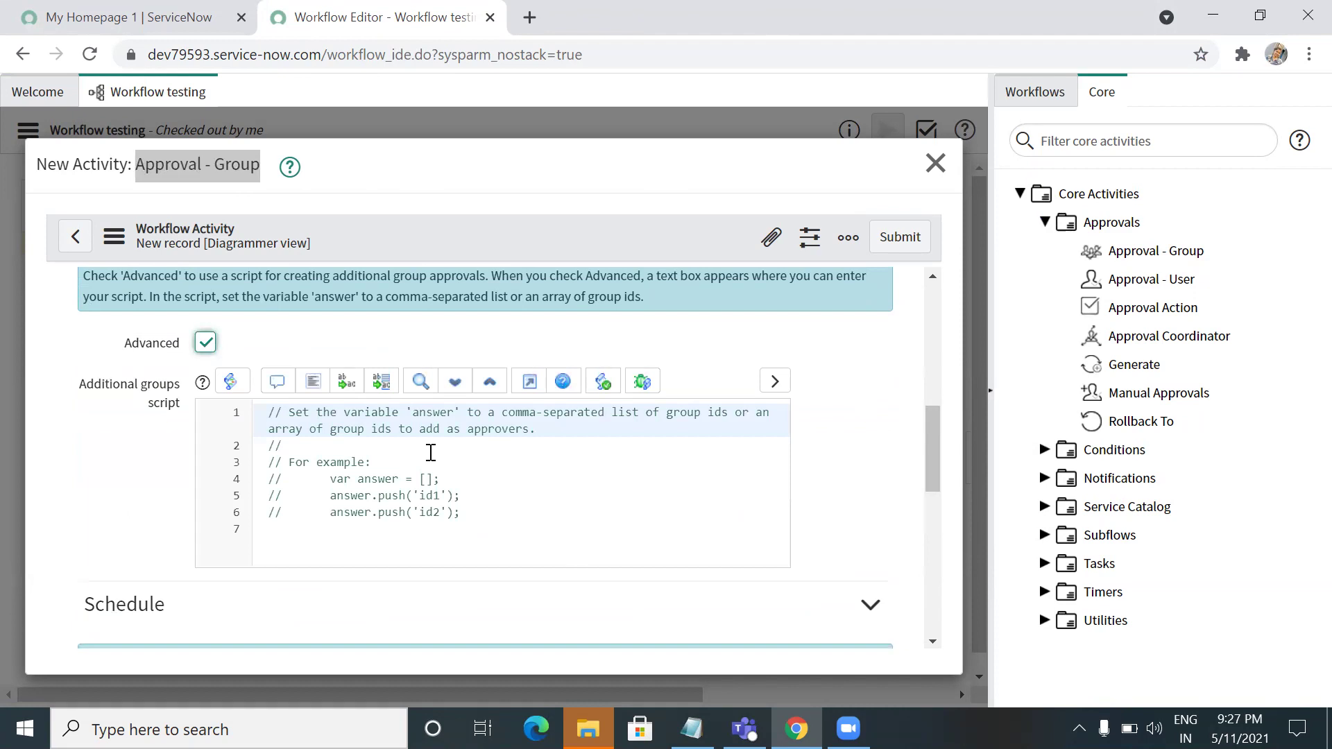
pyautogui.doubleClick(431, 496)
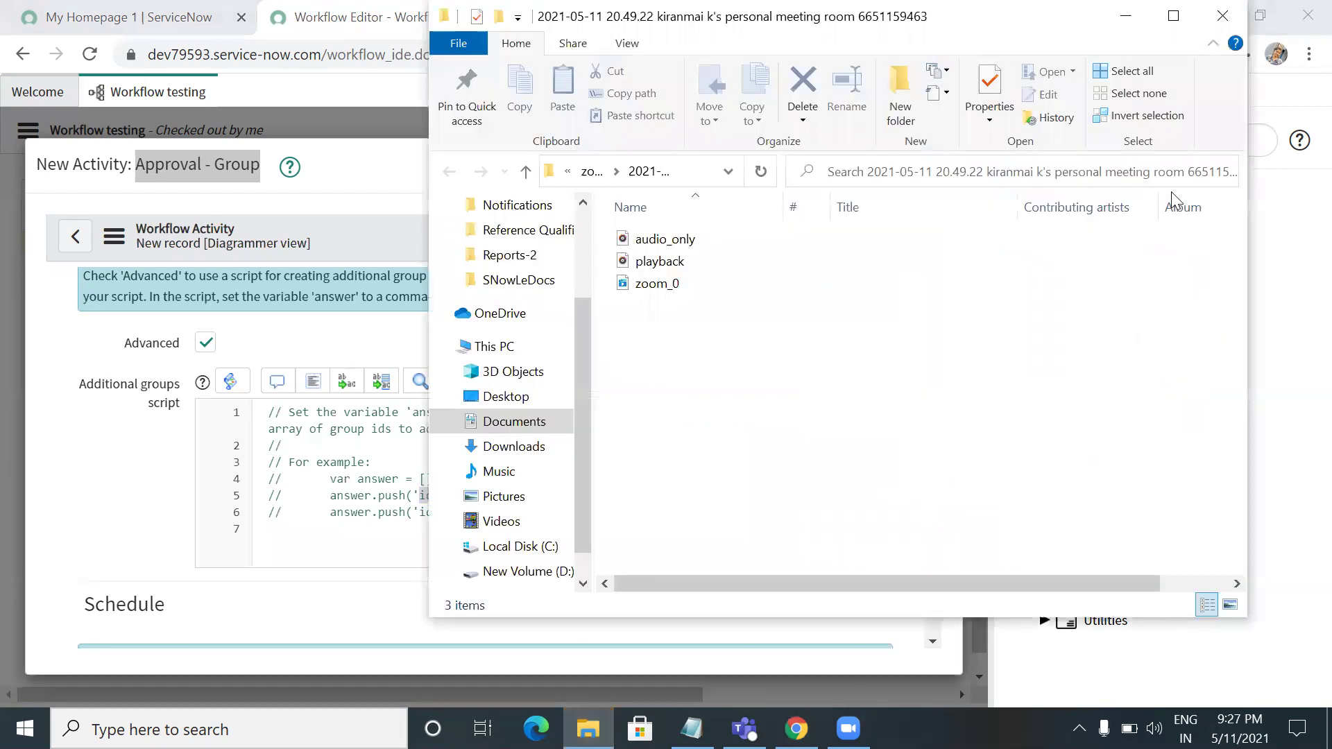
pyautogui.click(469, 498)
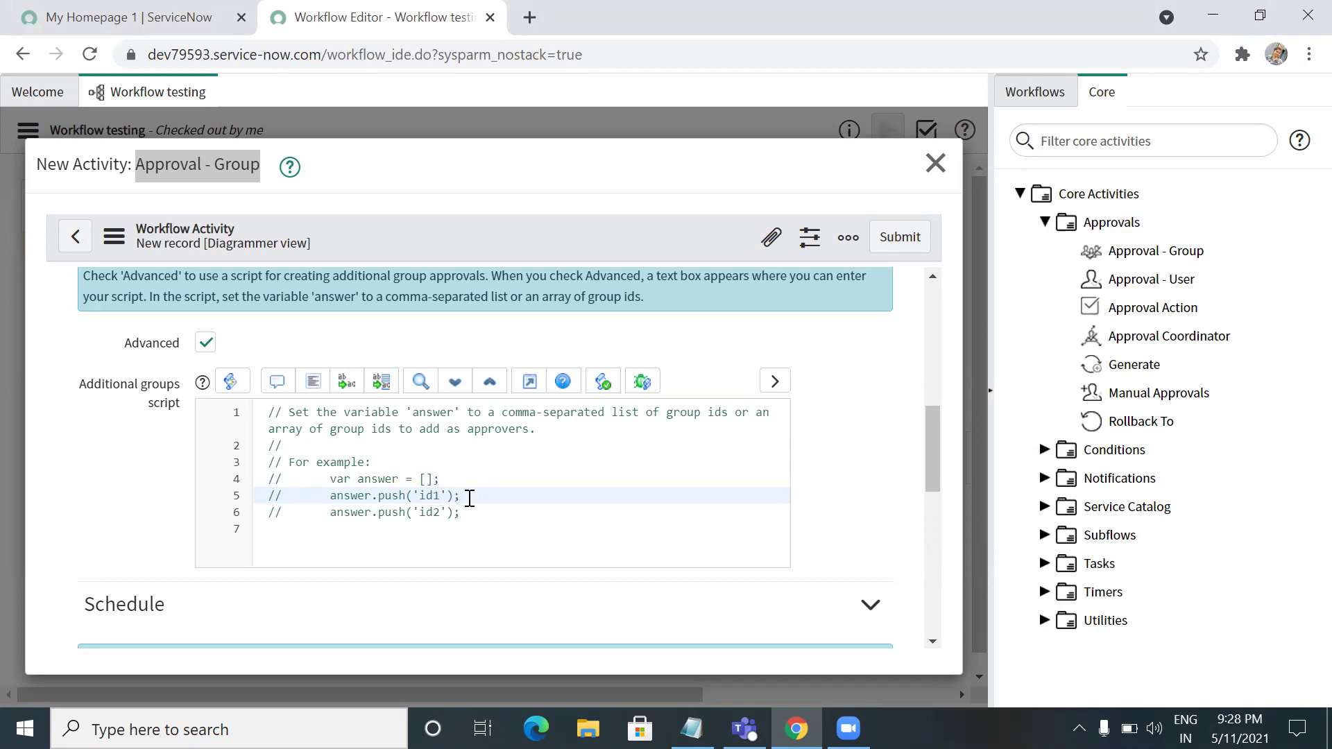
pyautogui.doubleClick(430, 493)
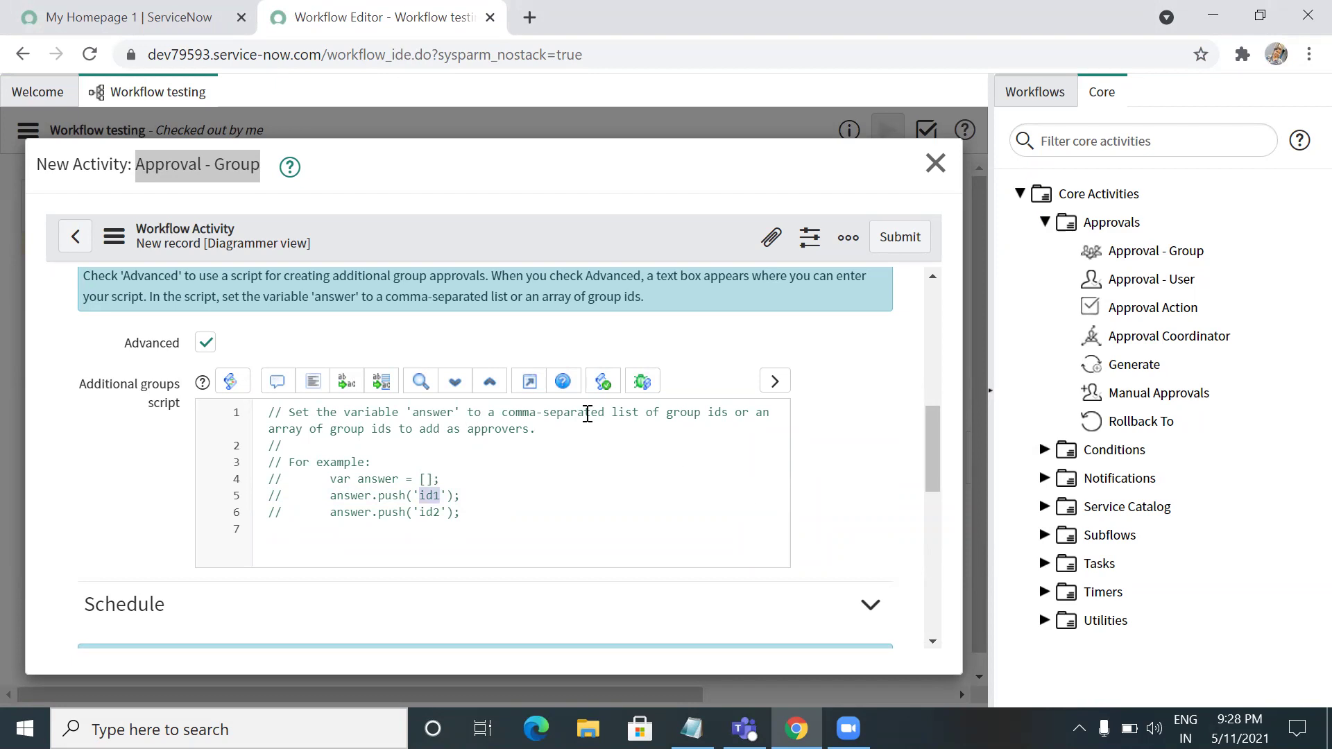
pyautogui.moveTo(932, 449); pyautogui.dragTo(948, 484)
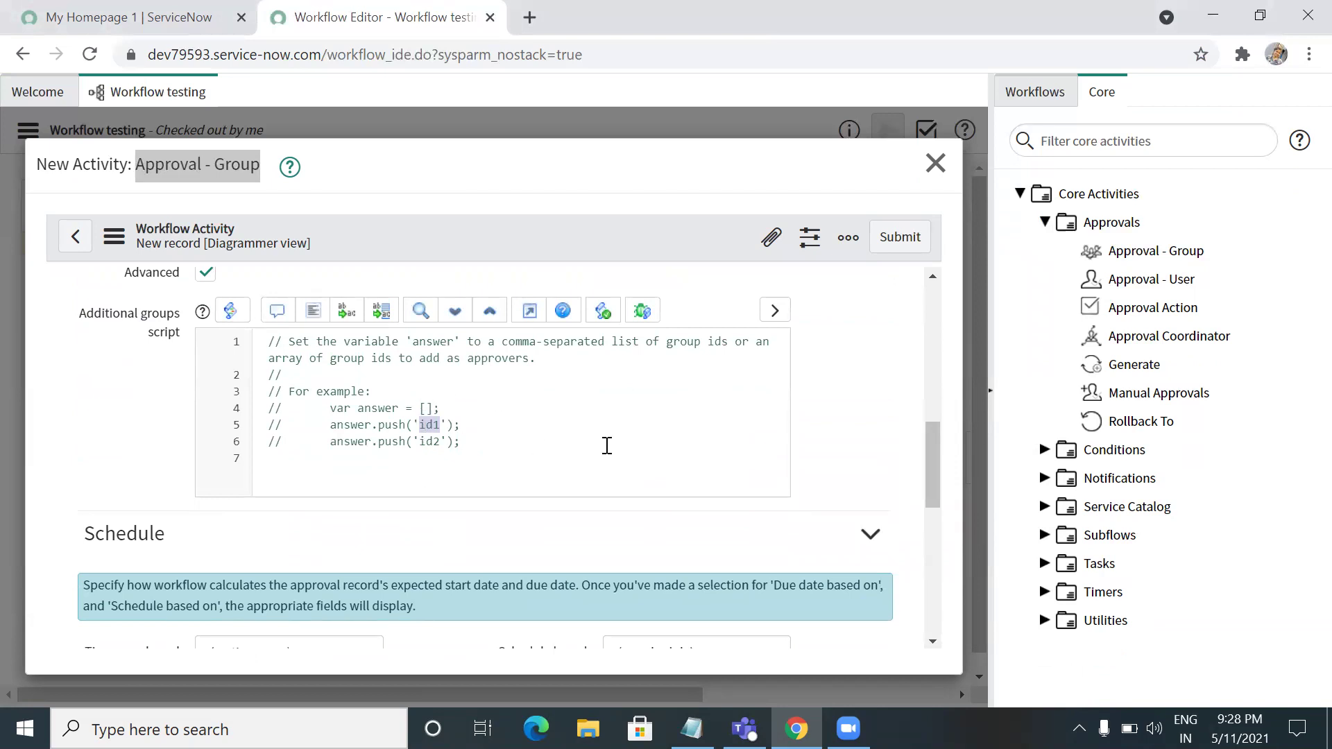
pyautogui.click(206, 276)
# - Examine the activity's Schedule section, including the Schedule based on choices and the due date setting
pyautogui.moveTo(932, 477); pyautogui.dragTo(938, 500)
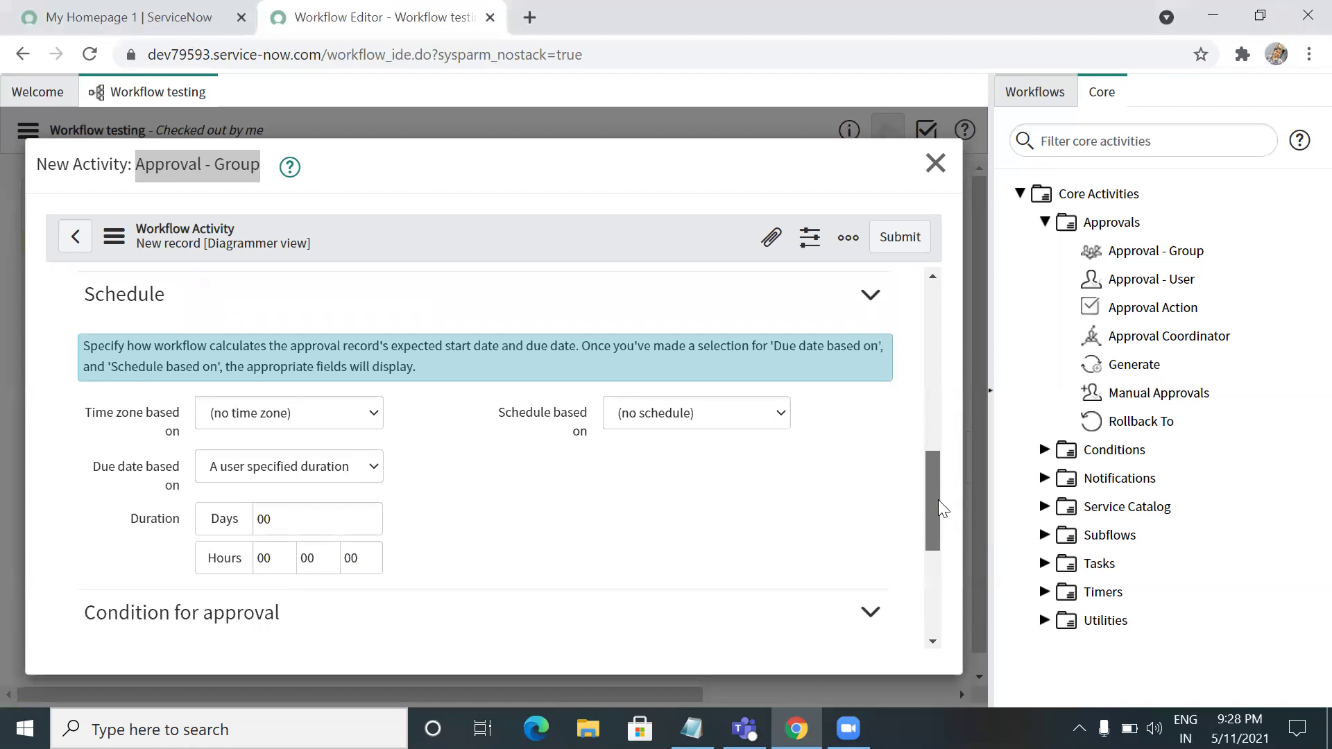
pyautogui.scroll(-1, 937, 499)
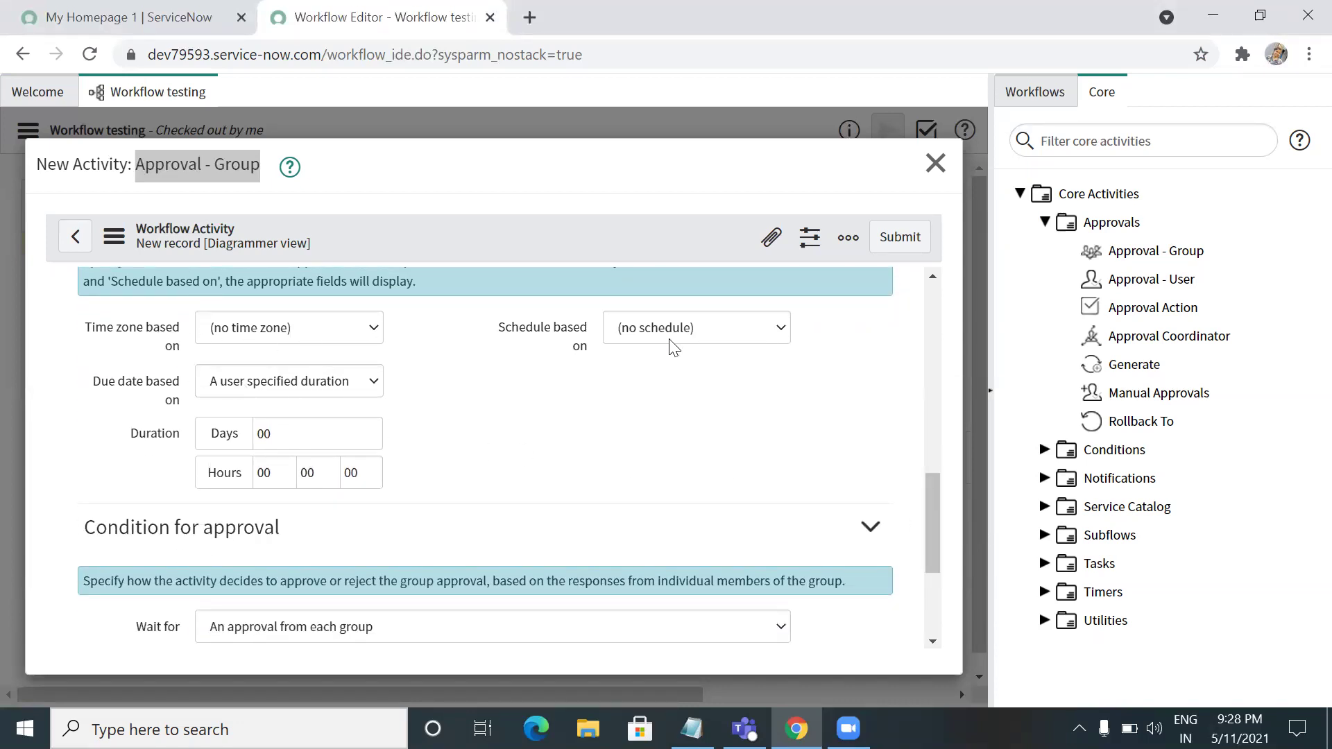
pyautogui.click(694, 336)
pyautogui.click(692, 332)
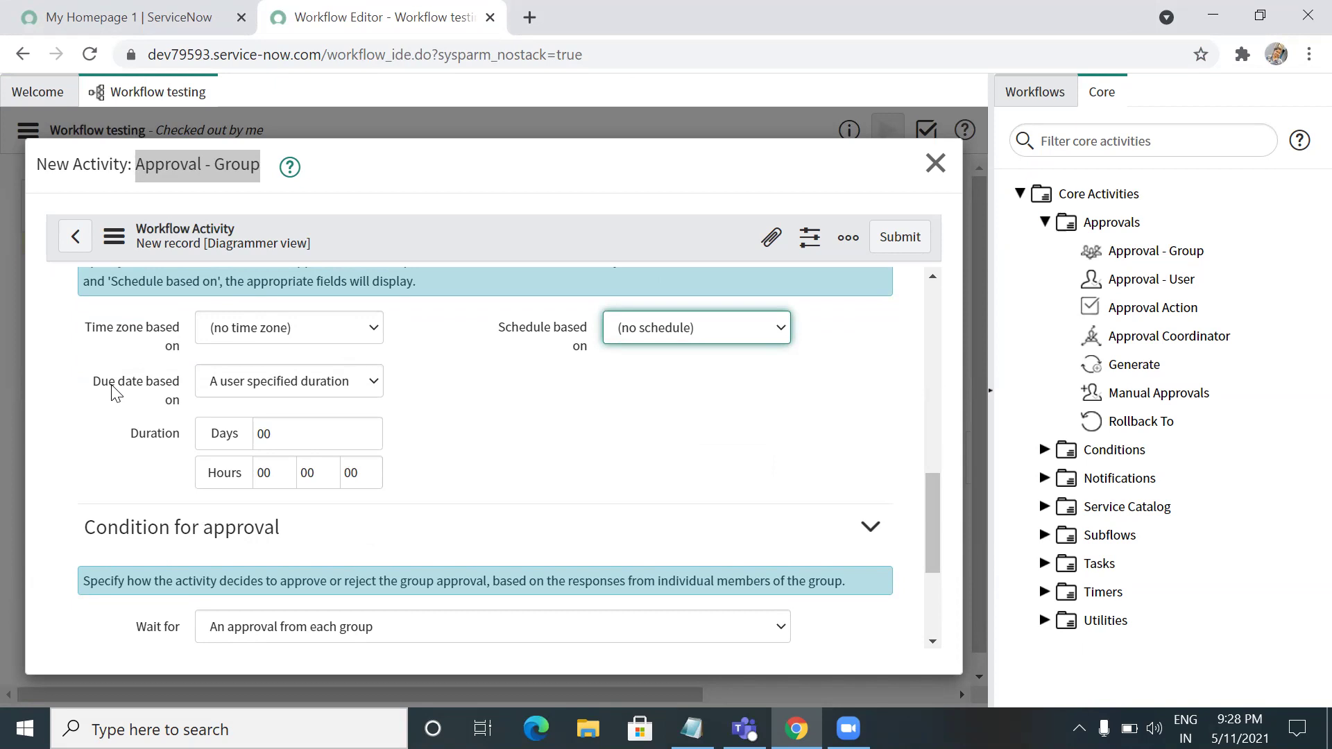
pyautogui.moveTo(114, 385)
# - Review the Wait for options under Condition for approval and check the Demo group entry under Approvers
pyautogui.moveTo(931, 521); pyautogui.dragTo(952, 595)
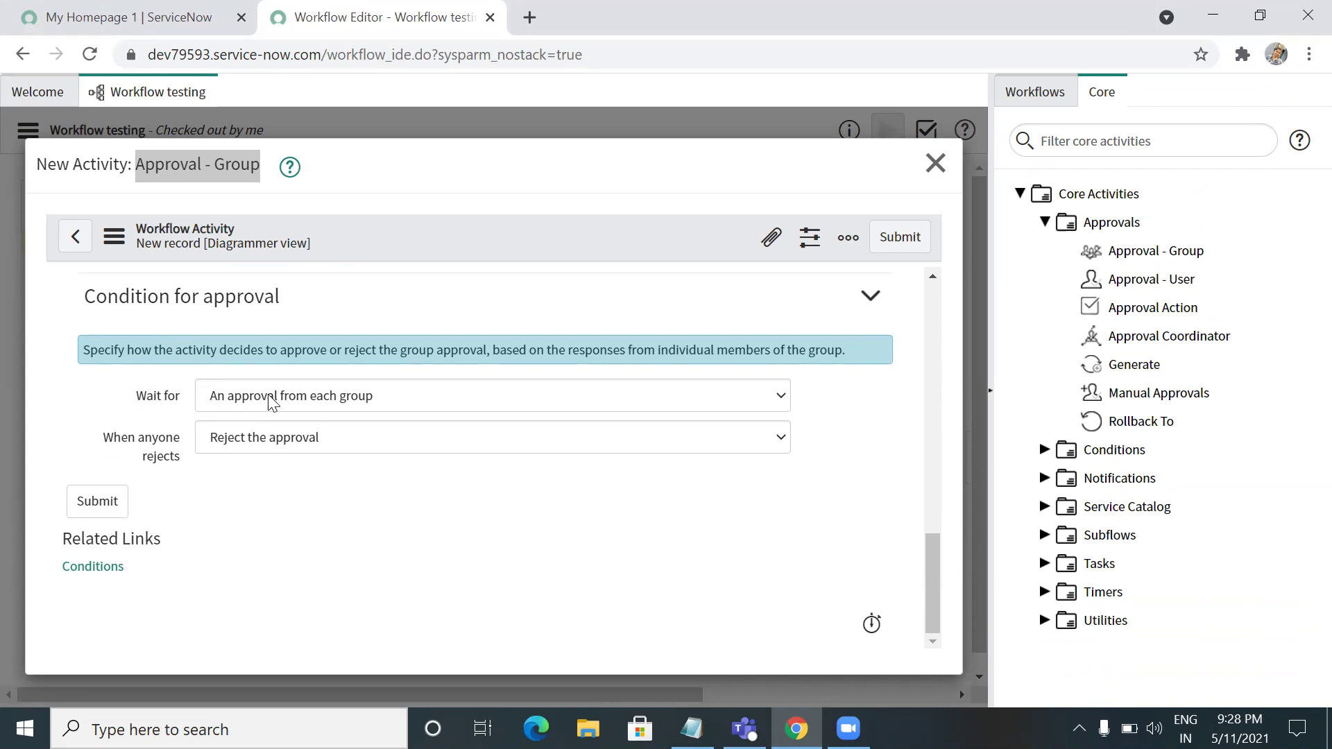
pyautogui.click(292, 402)
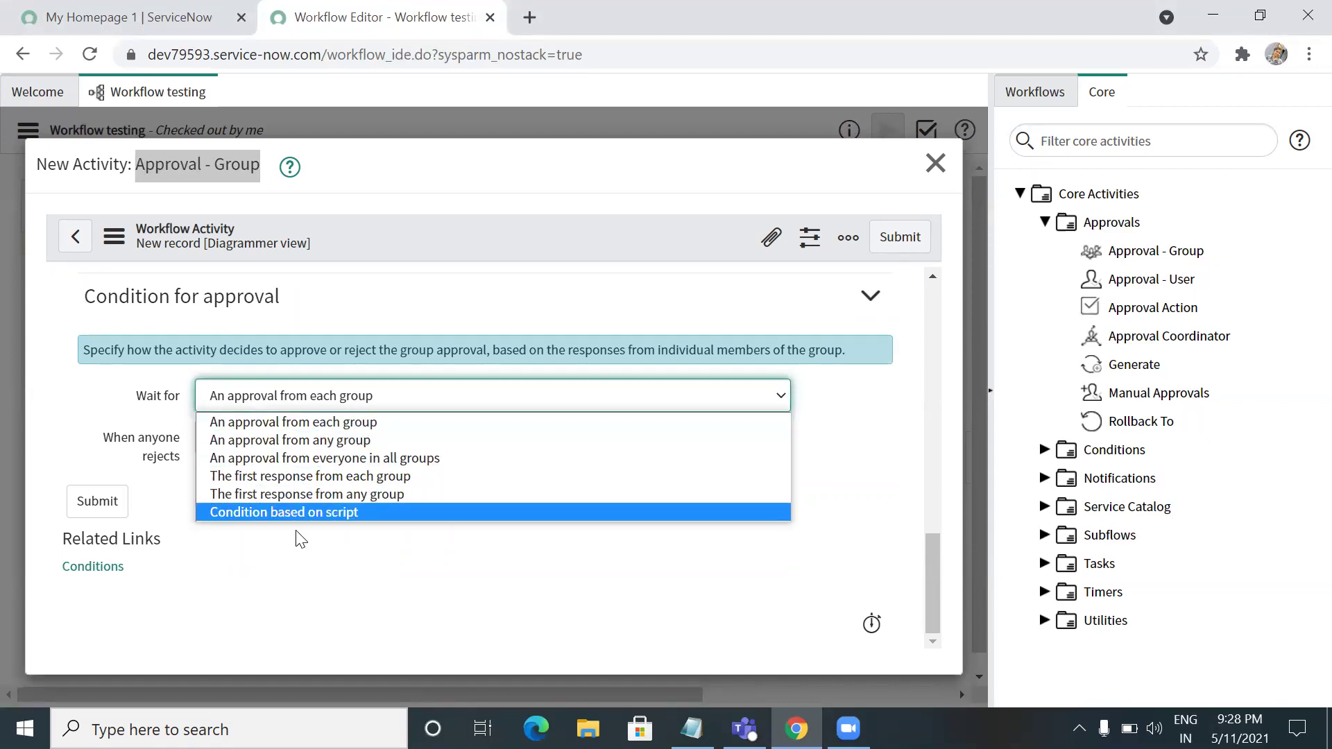
pyautogui.moveTo(934, 599); pyautogui.dragTo(914, 441)
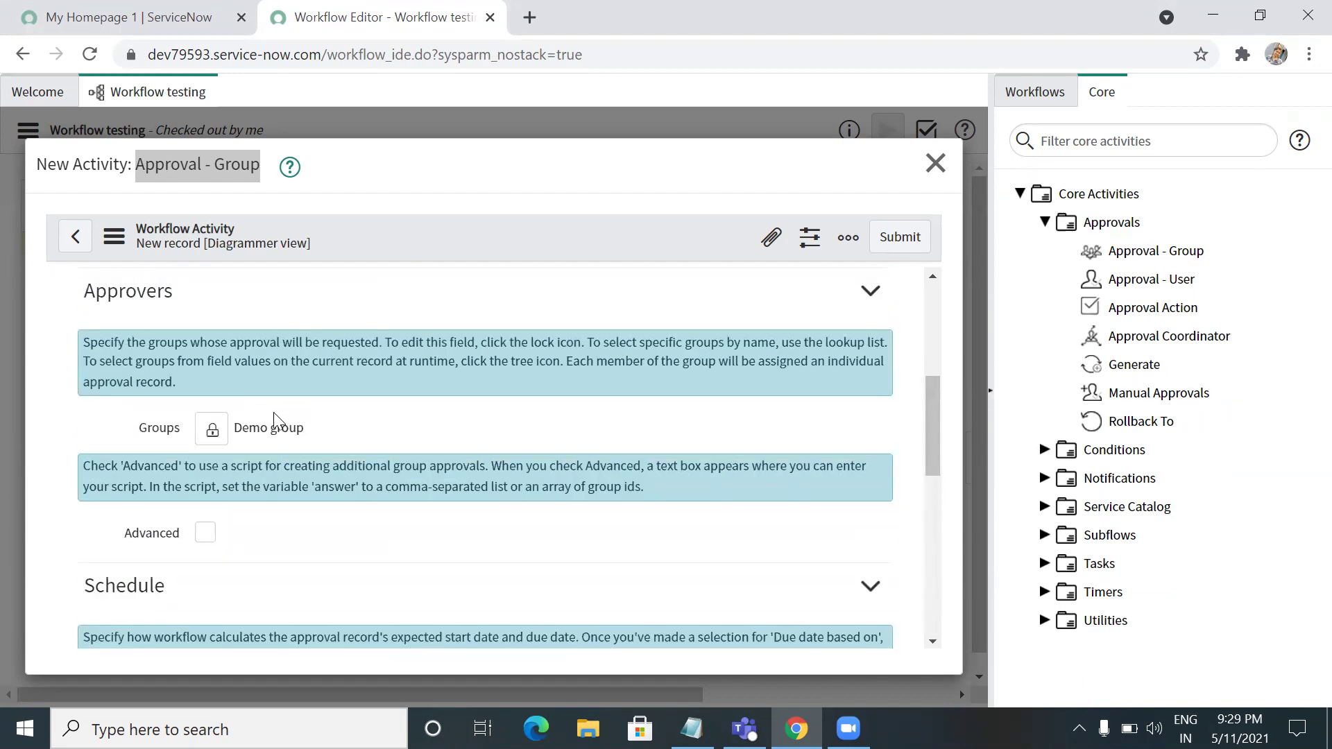
pyautogui.moveTo(308, 428); pyautogui.dragTo(234, 428)
pyautogui.click(354, 434)
pyautogui.moveTo(930, 452); pyautogui.dragTo(930, 614)
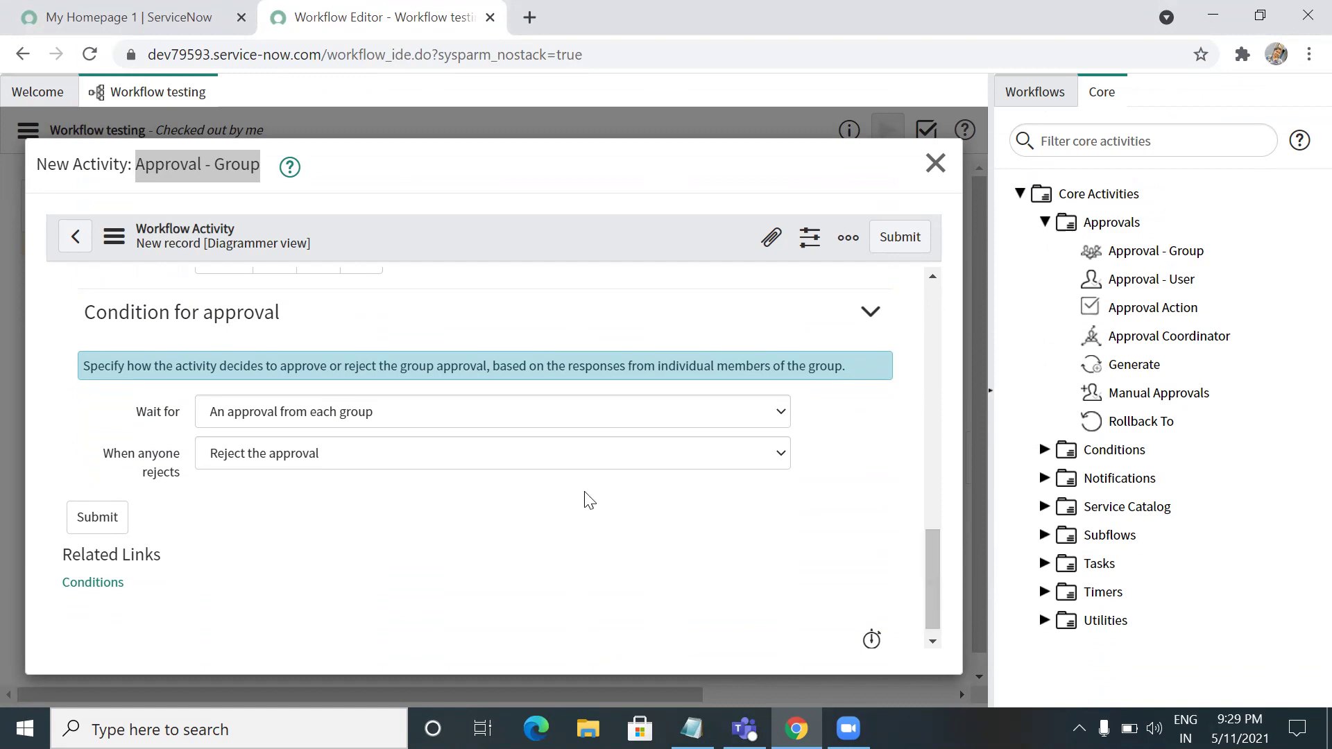
# - Set the Wait for condition of the group approval to An approval from each group
pyautogui.click(452, 420)
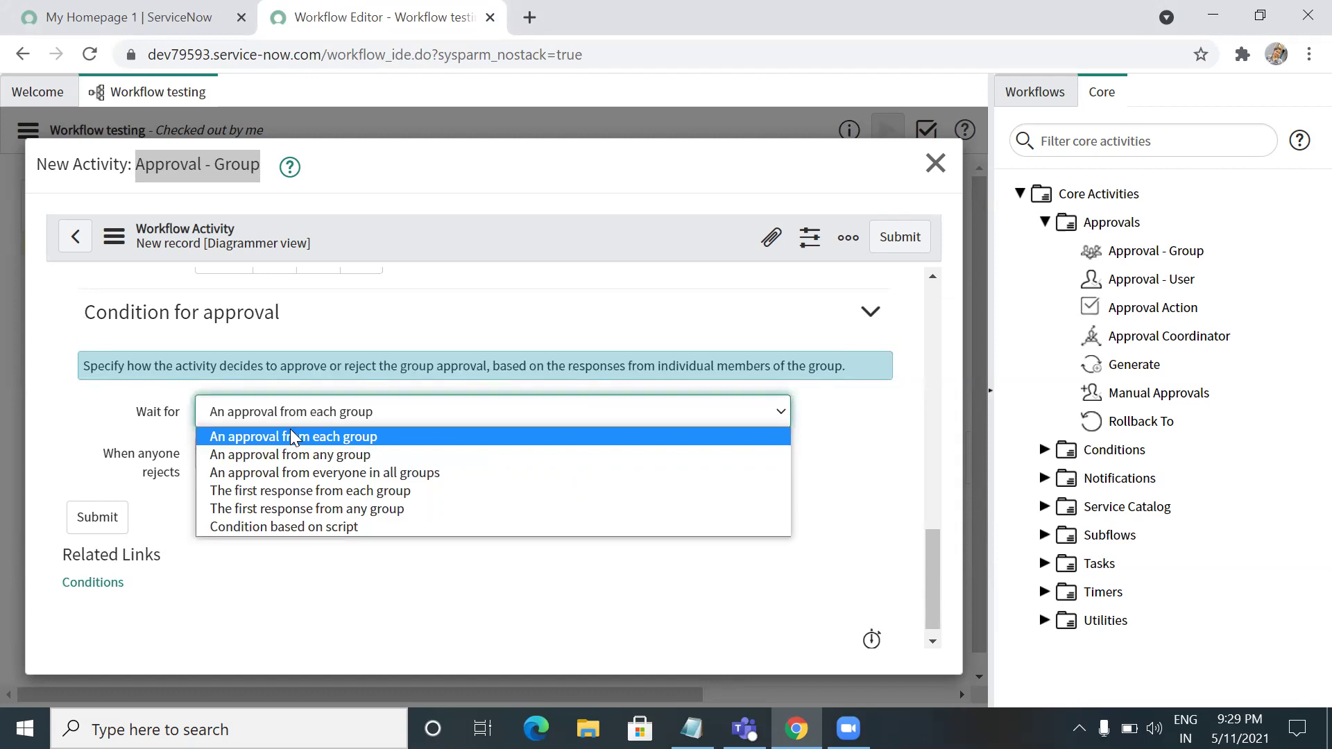
pyautogui.click(290, 436)
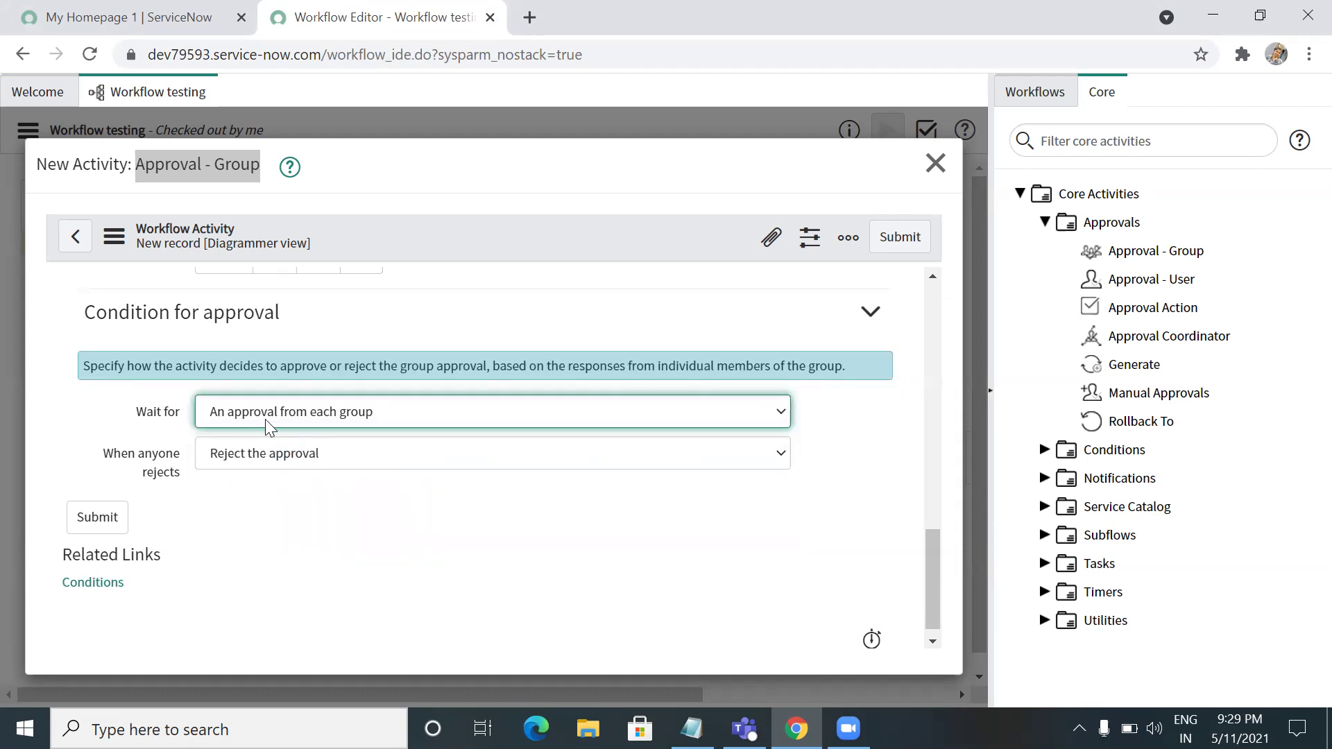
pyautogui.click(370, 416)
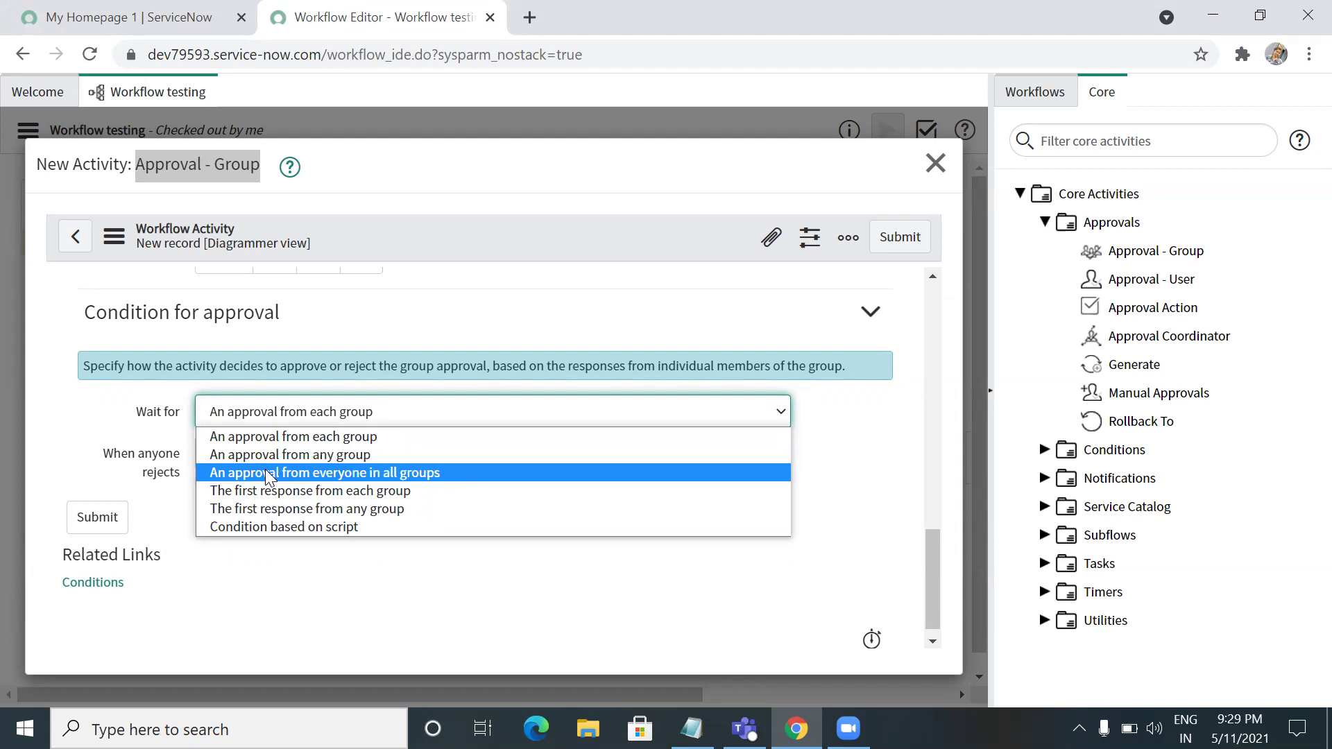
pyautogui.click(234, 410)
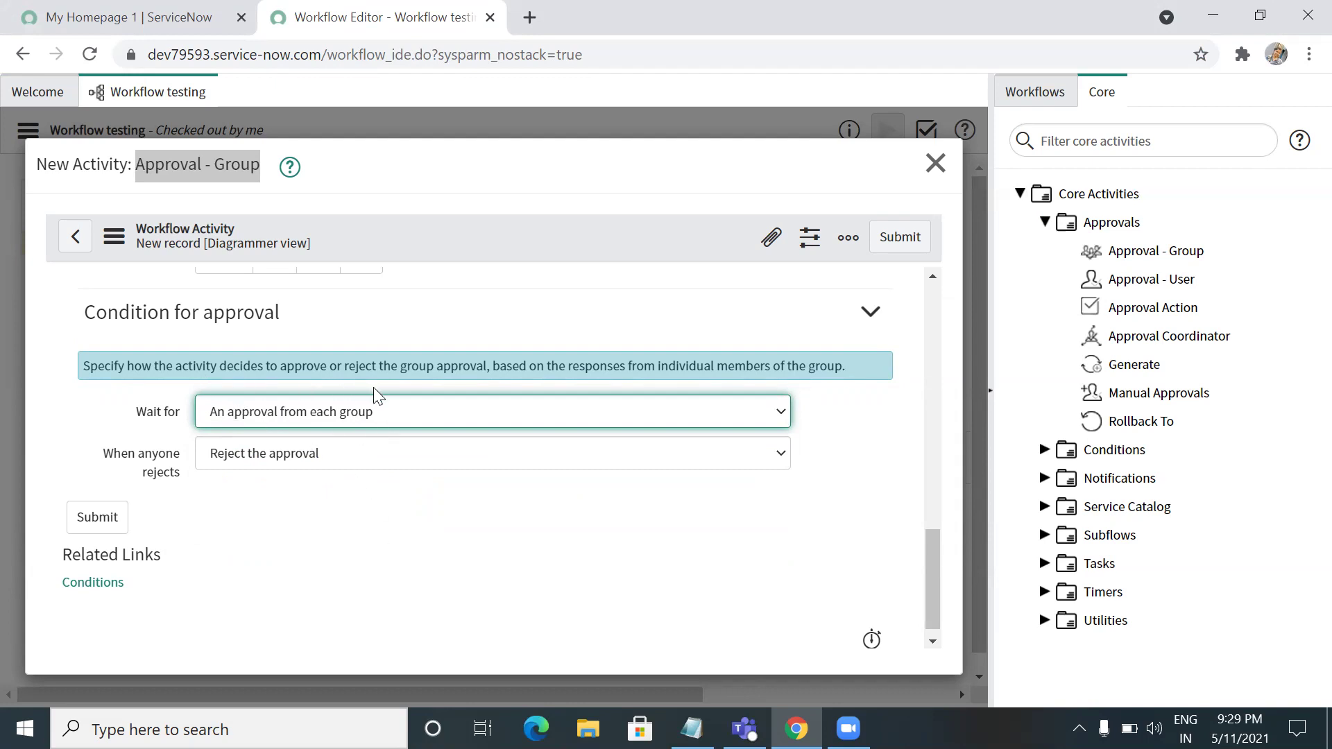
# - Set When anyone rejects to Reject the approval and submit the new Approval - Group activity
pyautogui.click(296, 456)
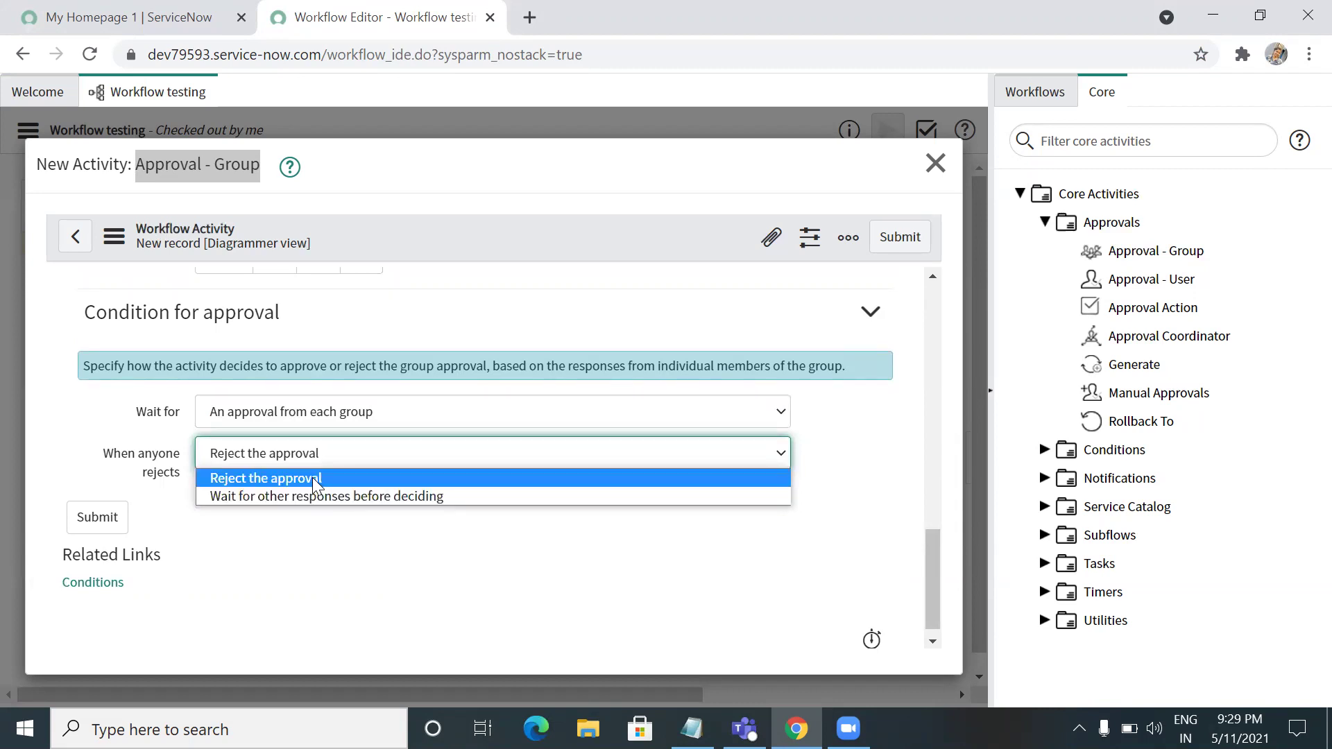
pyautogui.click(312, 478)
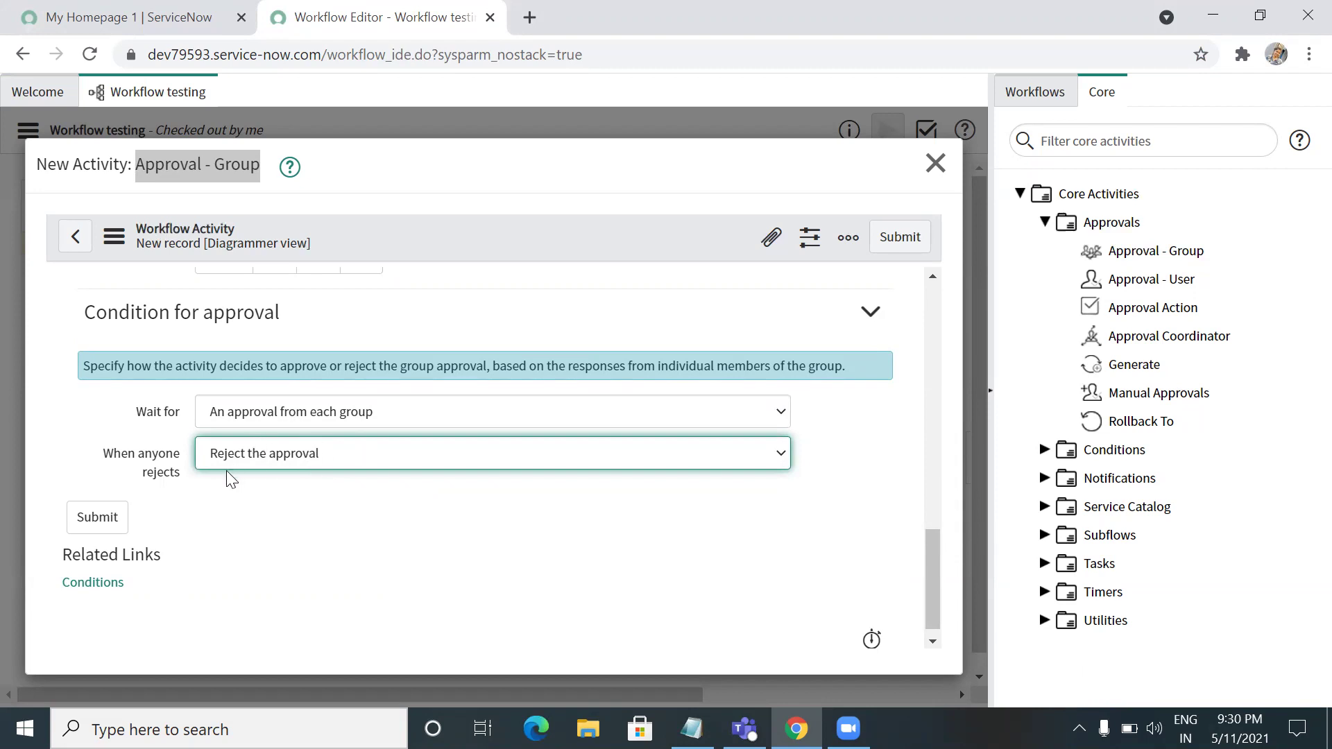
pyautogui.moveTo(936, 566); pyautogui.dragTo(929, 286)
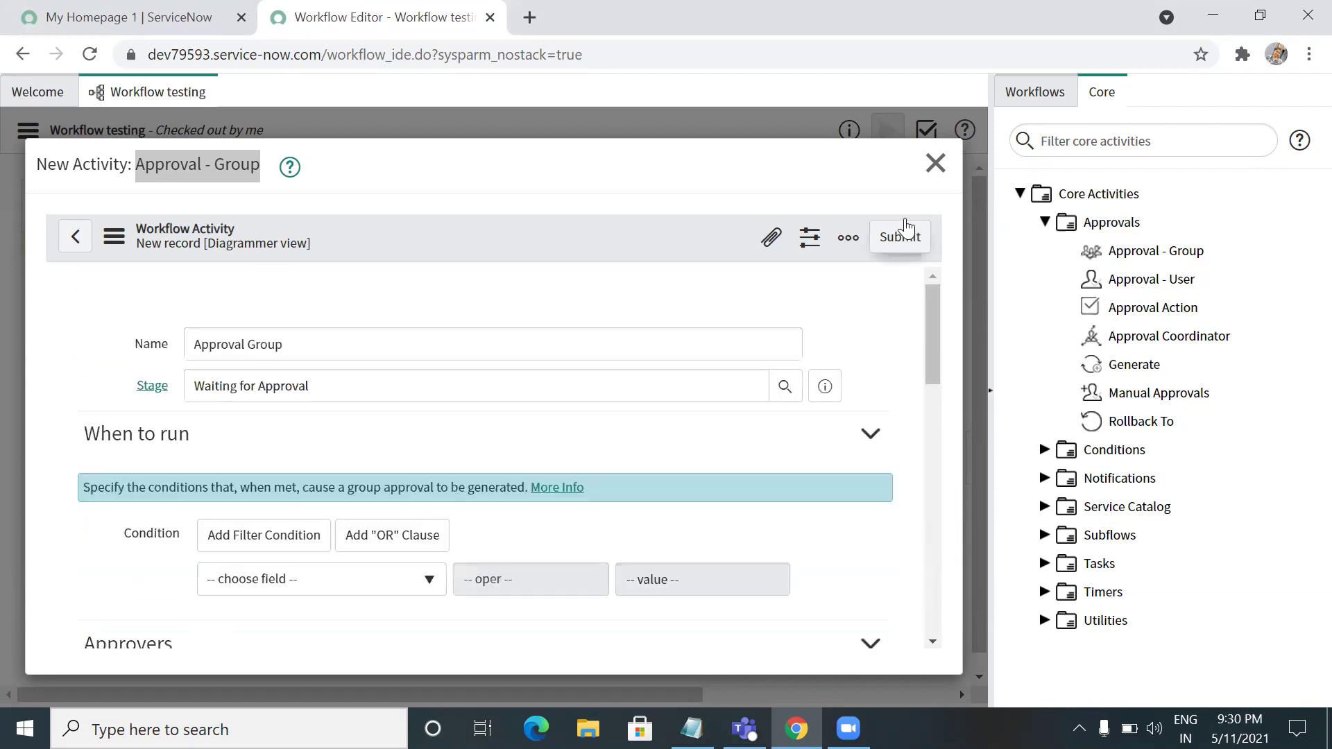
pyautogui.click(902, 237)
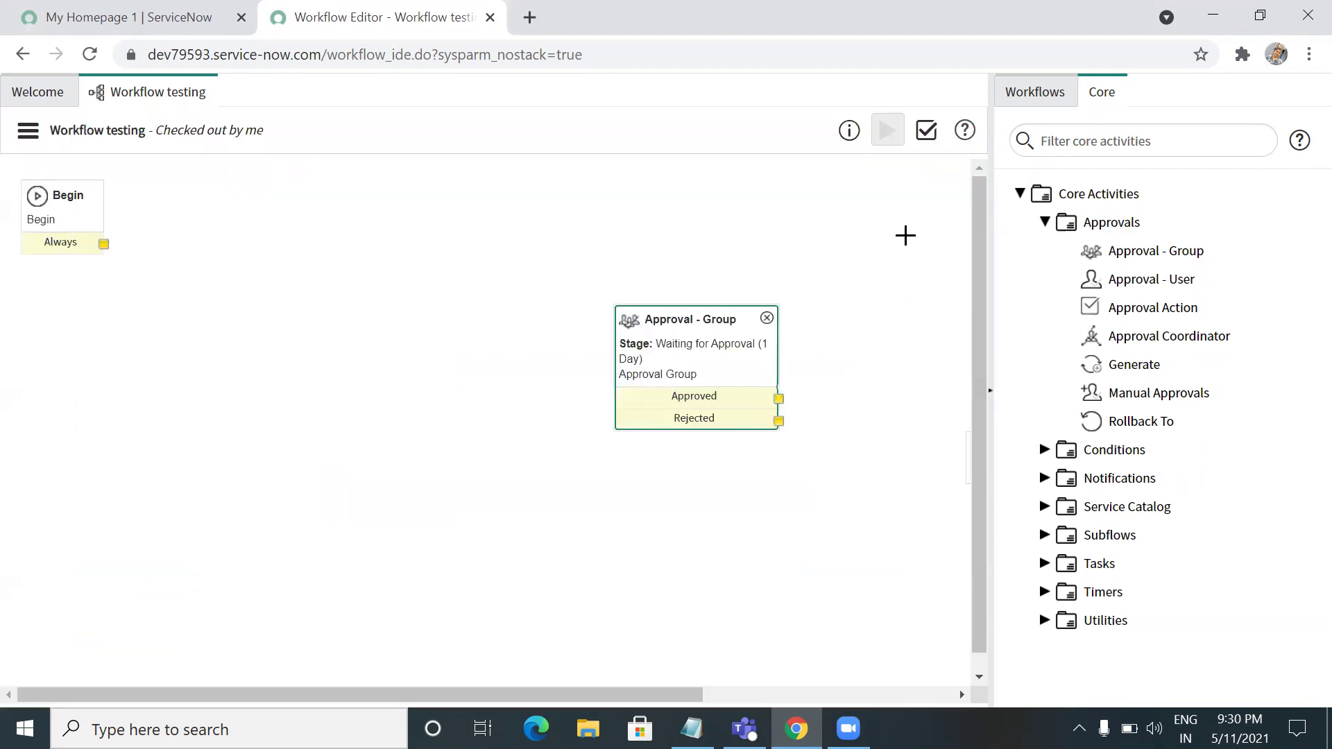
pyautogui.moveTo(682, 333); pyautogui.dragTo(303, 229)
pyautogui.click(716, 364)
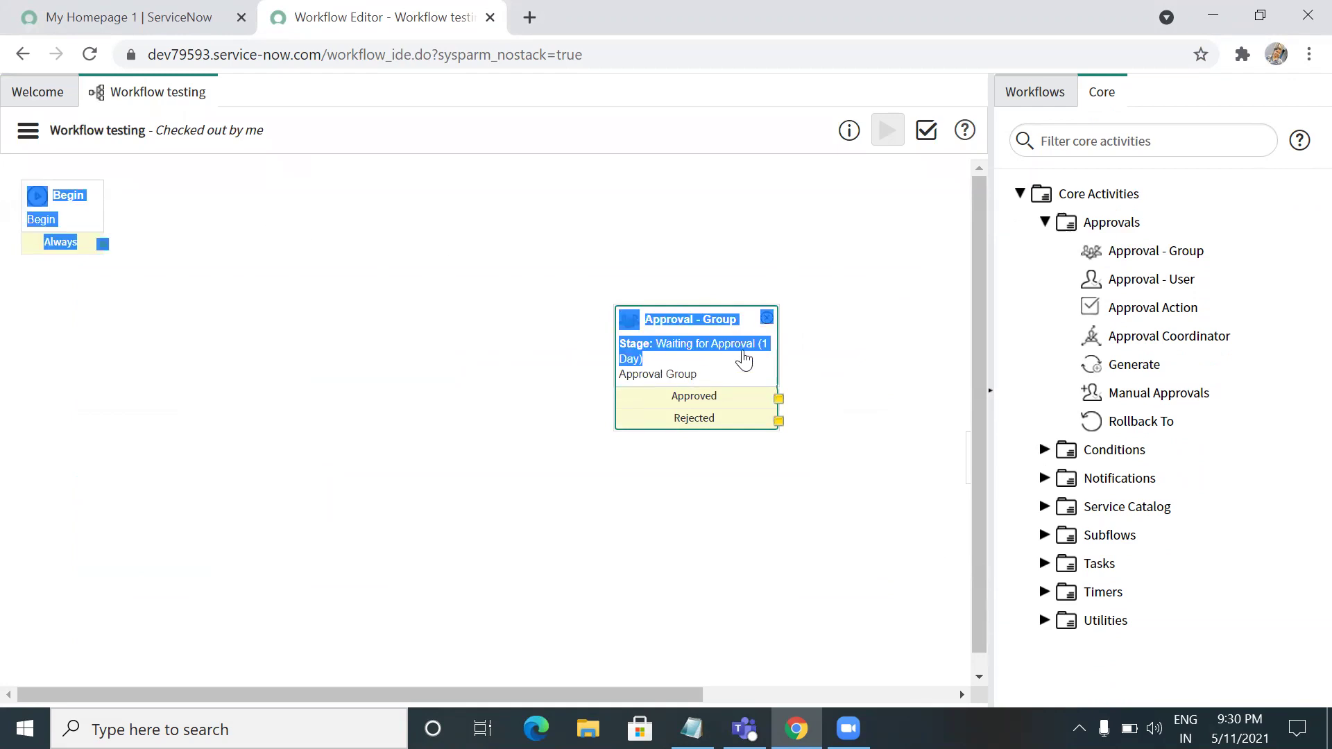
pyautogui.click(743, 360)
pyautogui.doubleClick(743, 364)
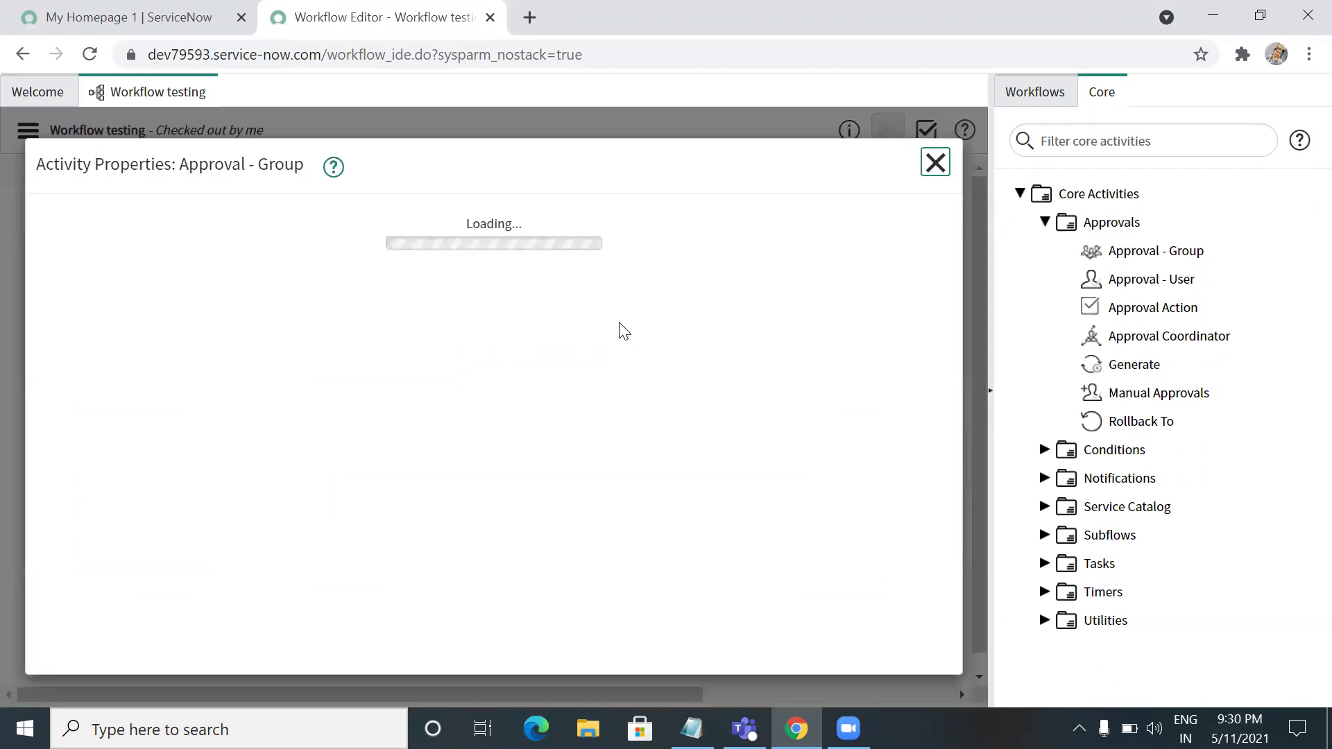
pyautogui.click(938, 165)
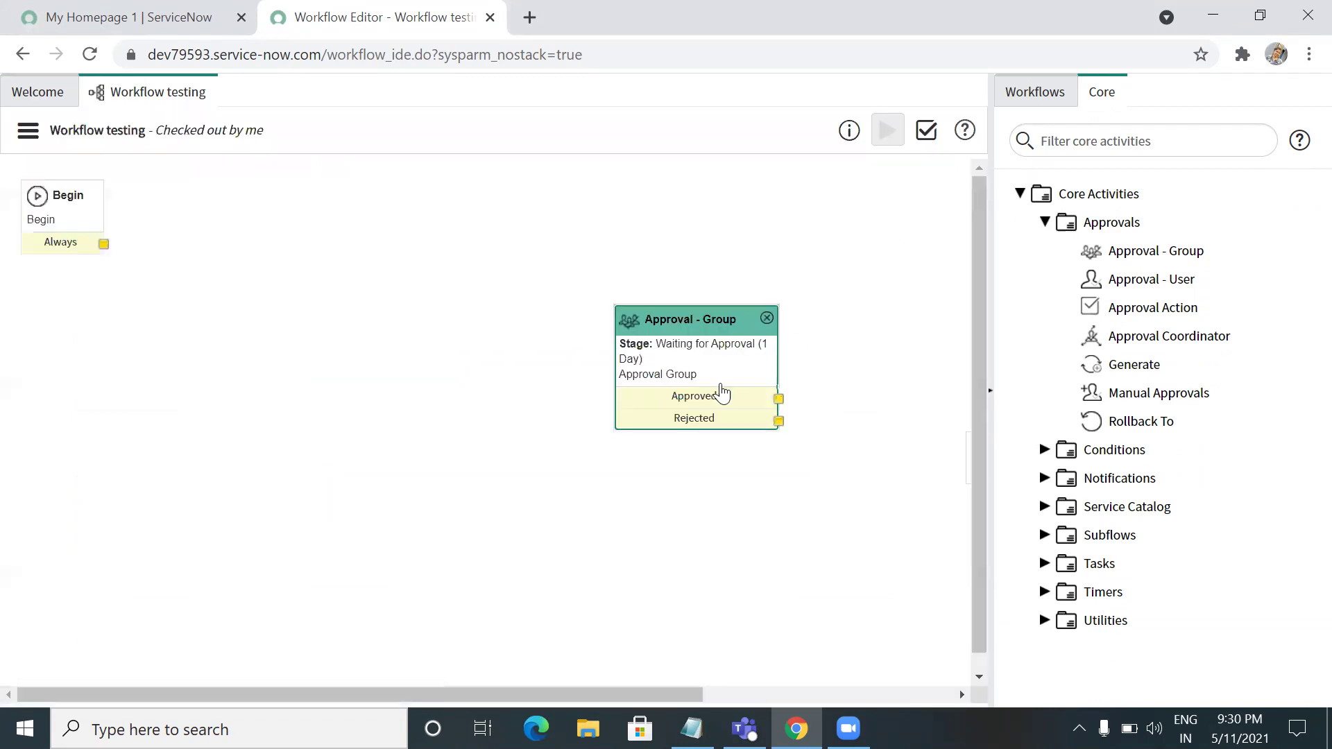
# - Move the Approval - Group activity beside Begin and connect Begin's Always output to it
pyautogui.moveTo(731, 391); pyautogui.dragTo(303, 198)
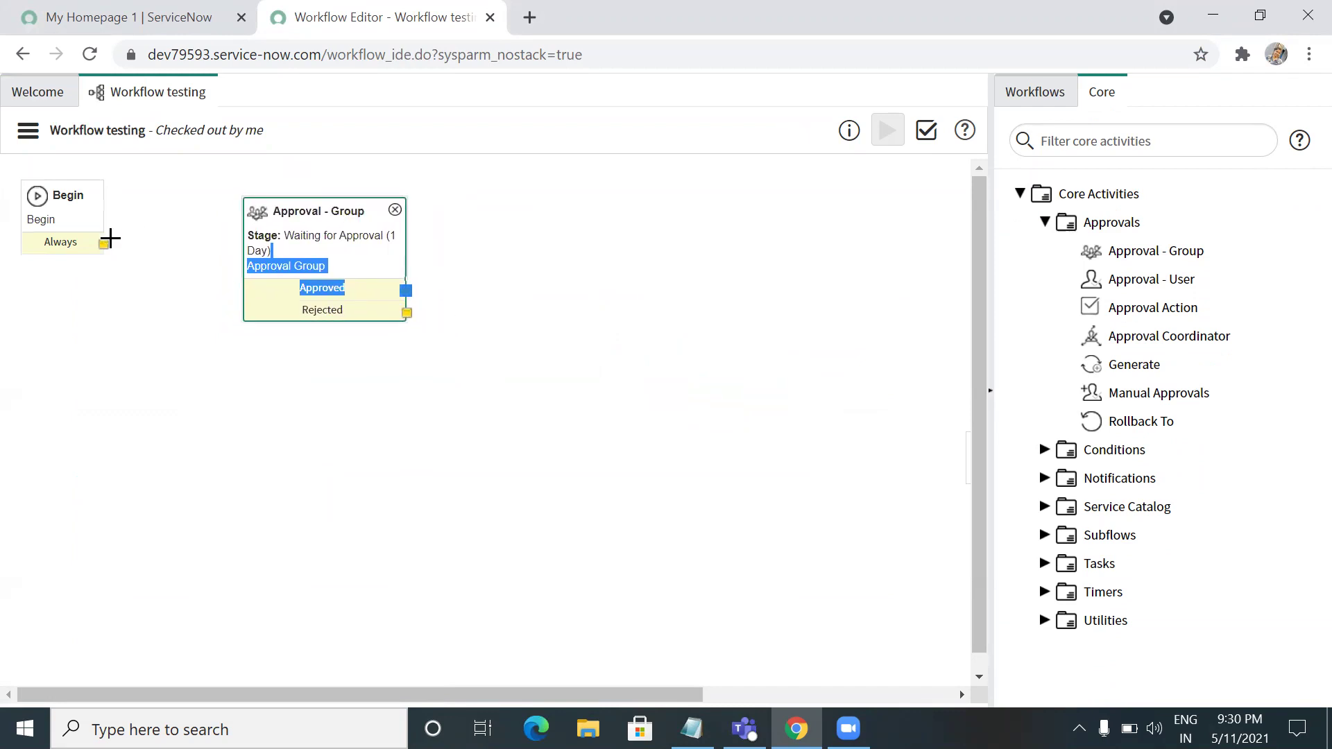
pyautogui.moveTo(104, 244); pyautogui.dragTo(254, 245)
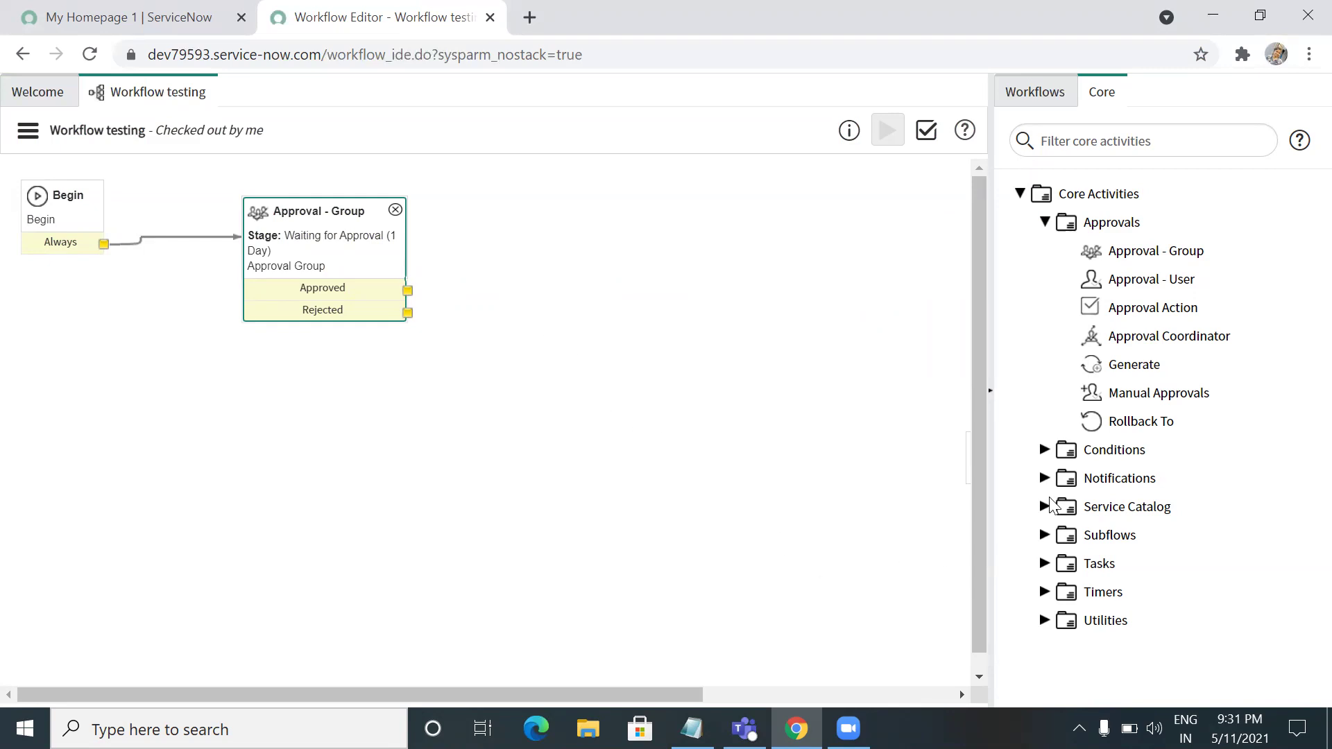
# - Expand the Conditions, Tasks, Service Catalog, Timers and Subflows groups of core activities to examine the available activities
pyautogui.click(1045, 451)
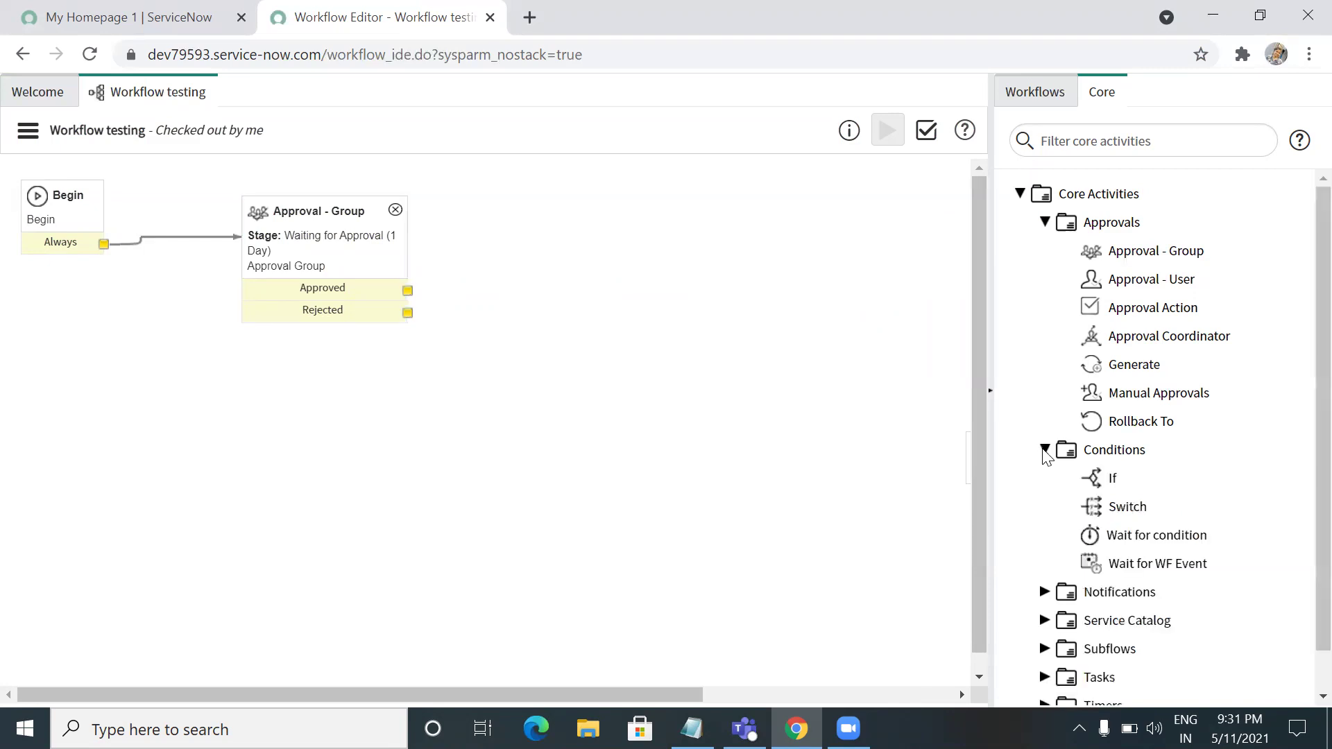
pyautogui.click(1046, 452)
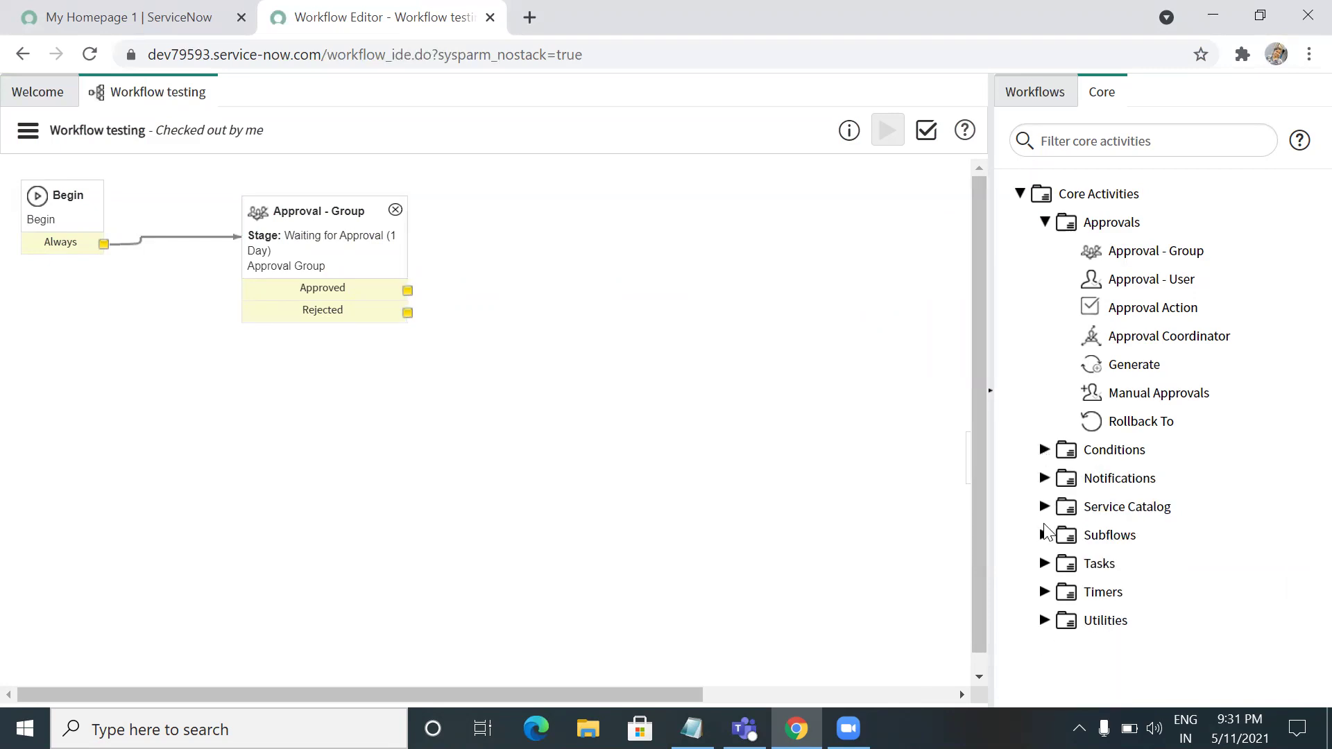
pyautogui.click(1045, 564)
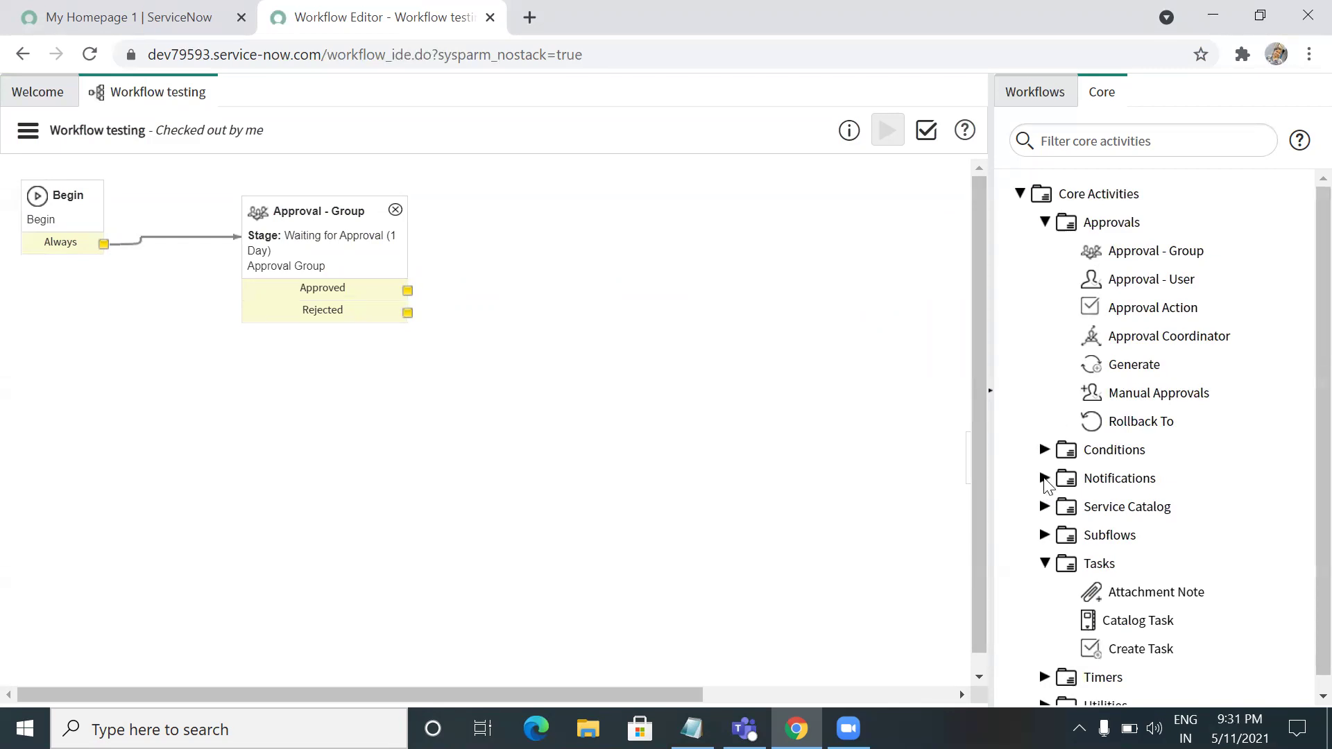
pyautogui.click(1044, 507)
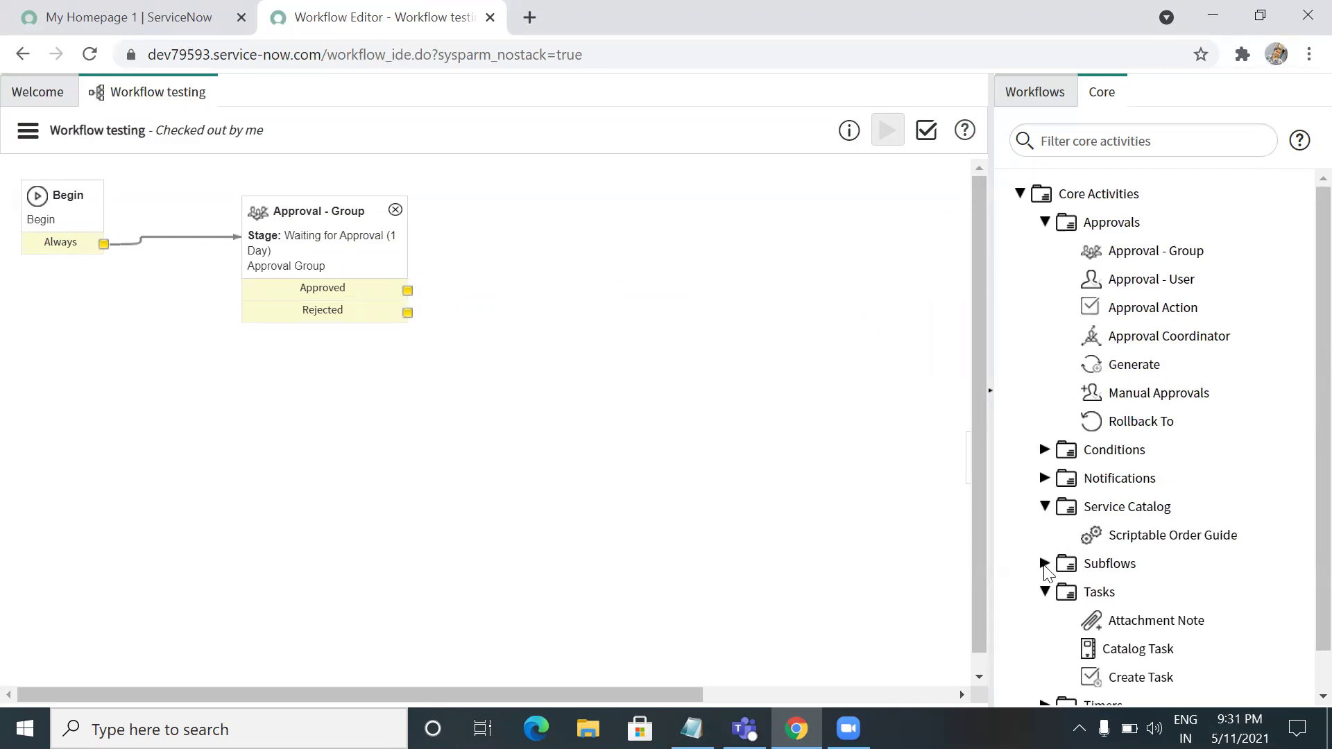
pyautogui.scroll(-1, 1299, 375)
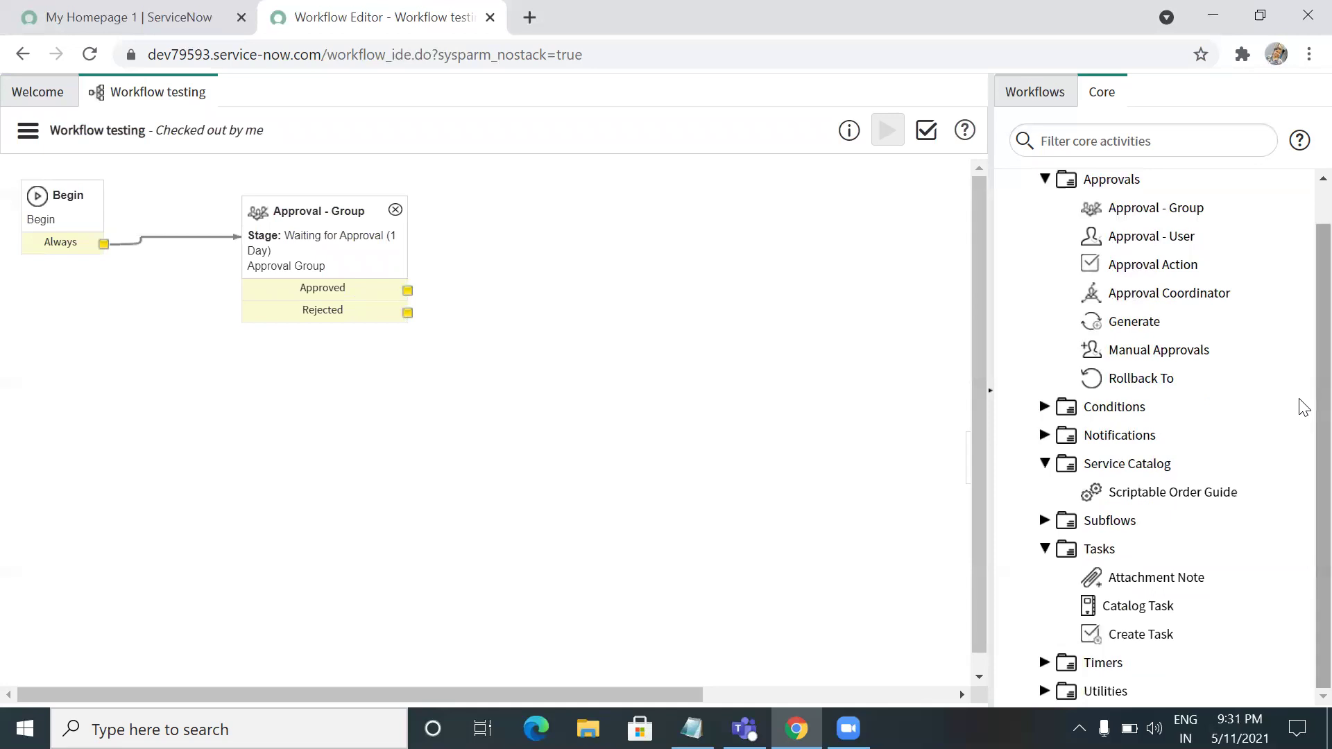
pyautogui.click(1044, 663)
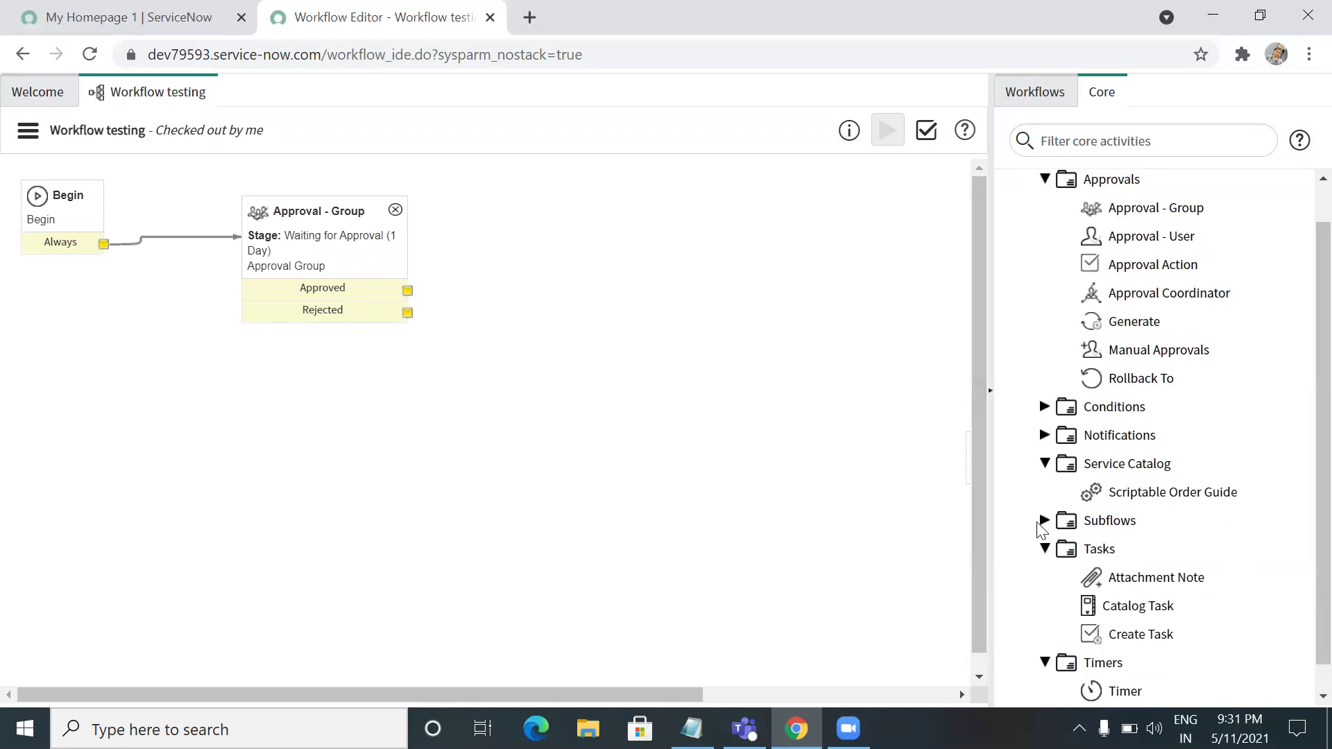
pyautogui.click(1044, 522)
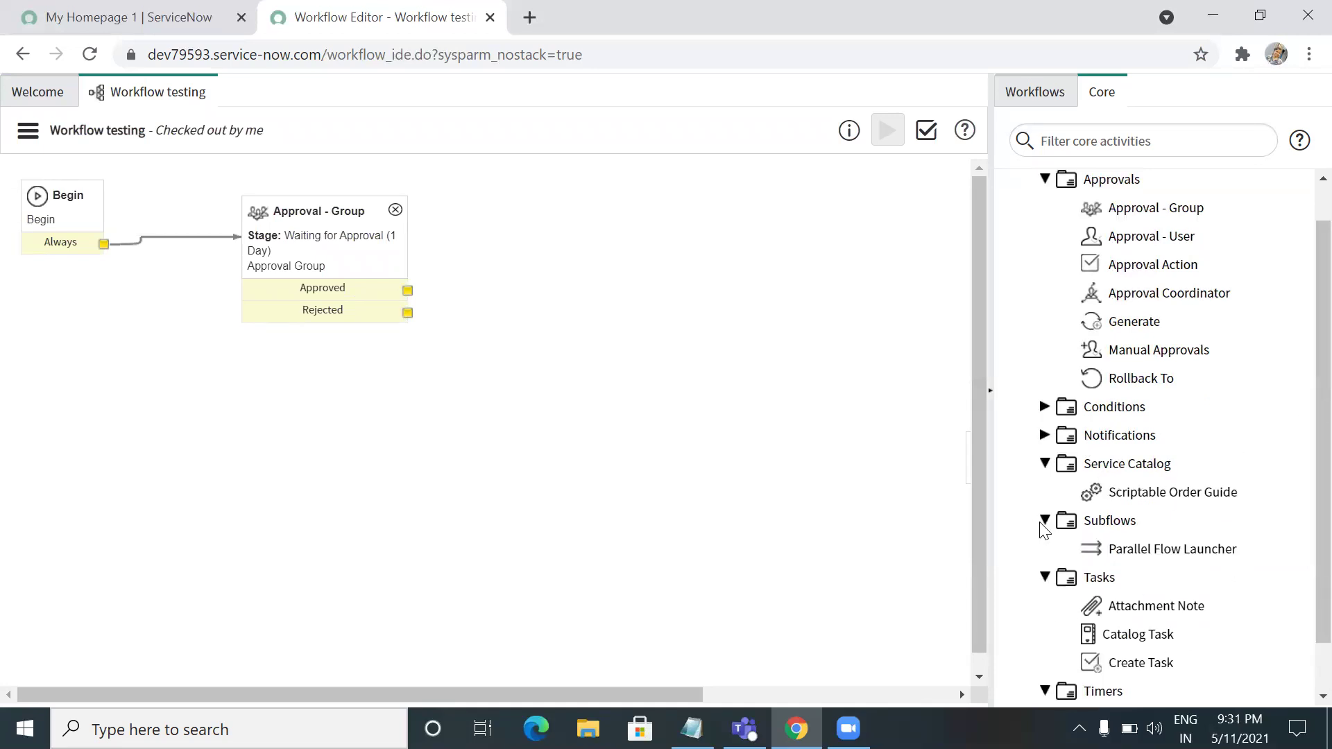
pyautogui.click(1046, 407)
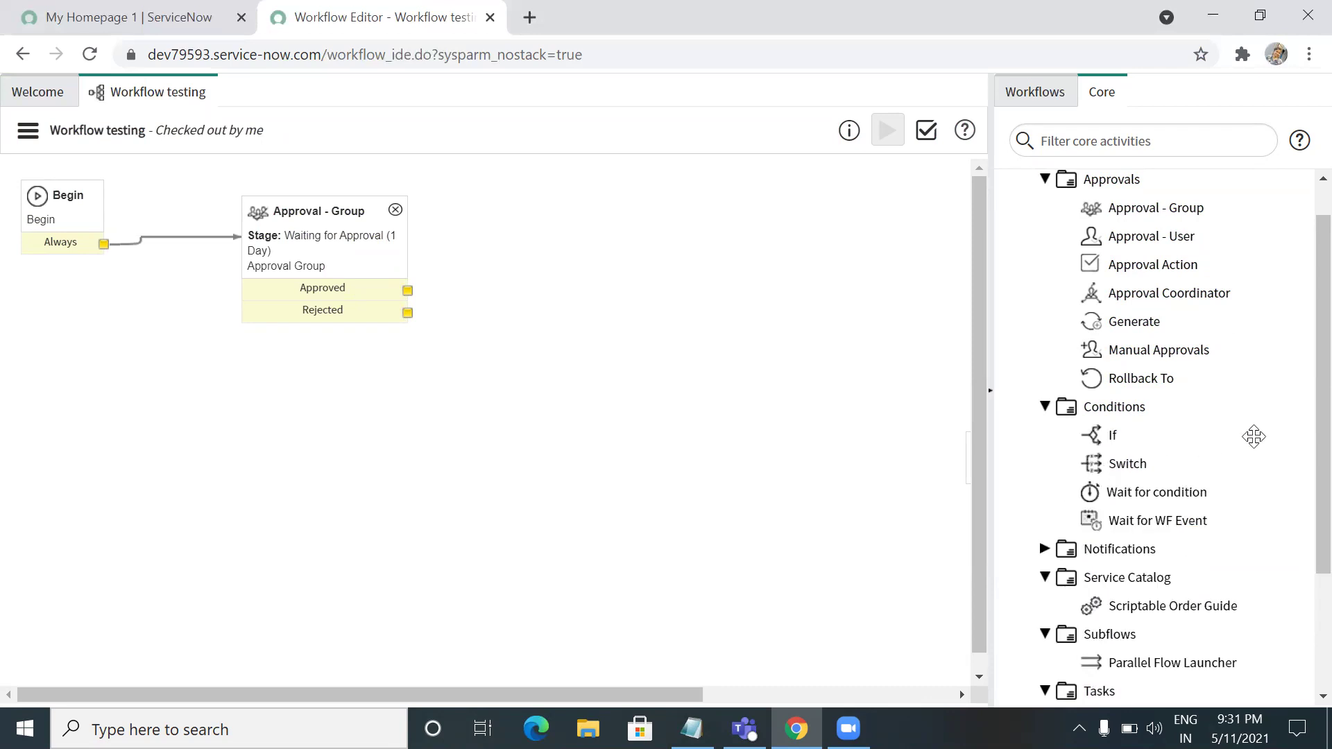
pyautogui.scroll(-3, 1301, 389)
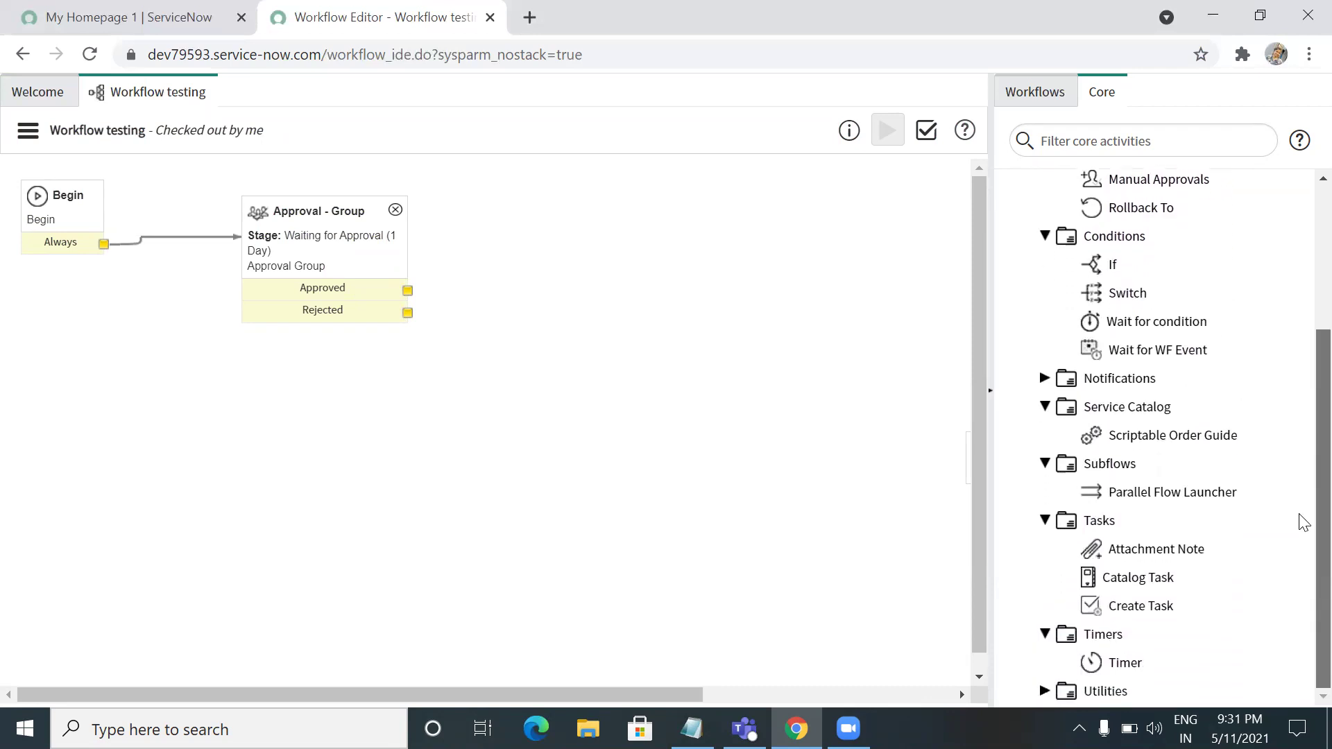
# - Look through the core activity groups and expand Utilities to examine its activities, including Set Values
pyautogui.click(1046, 380)
pyautogui.click(1045, 380)
pyautogui.click(1045, 635)
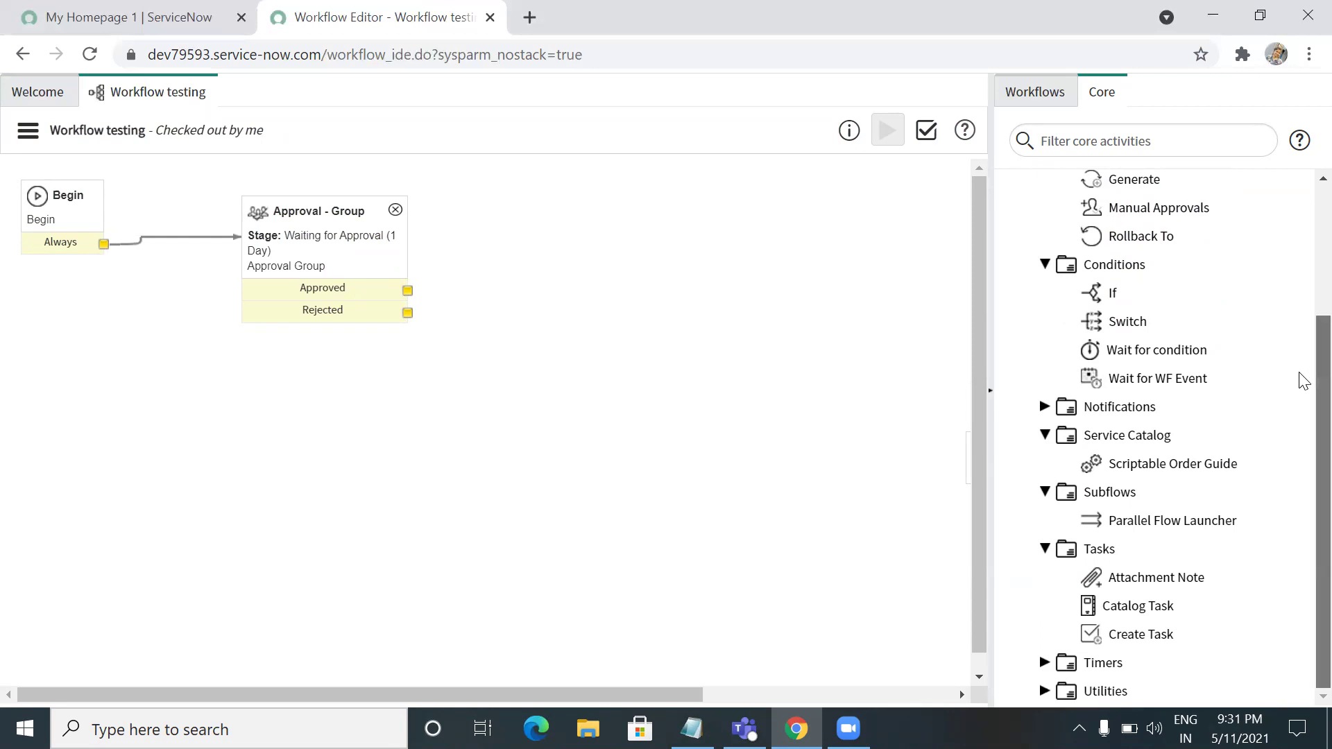
pyautogui.scroll(3, 1299, 347)
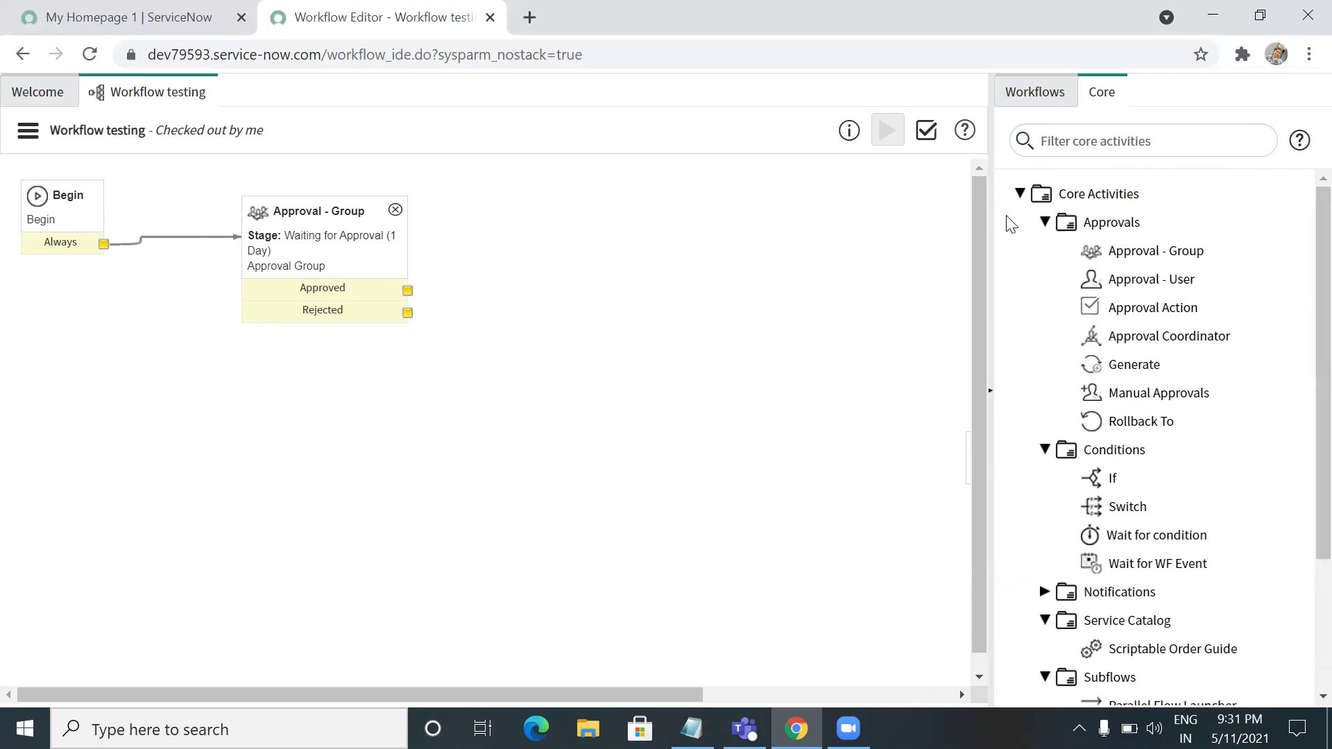
pyautogui.click(1019, 195)
pyautogui.click(1019, 194)
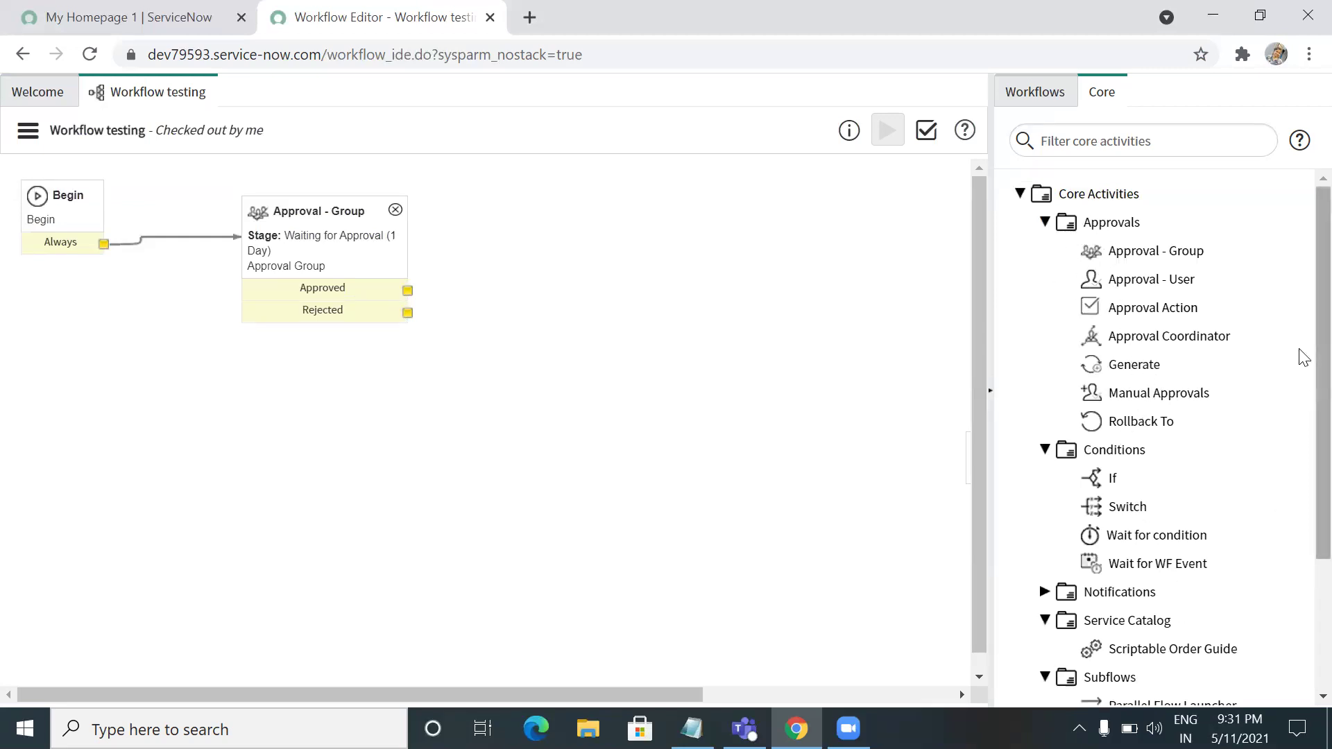
pyautogui.scroll(-3, 1300, 416)
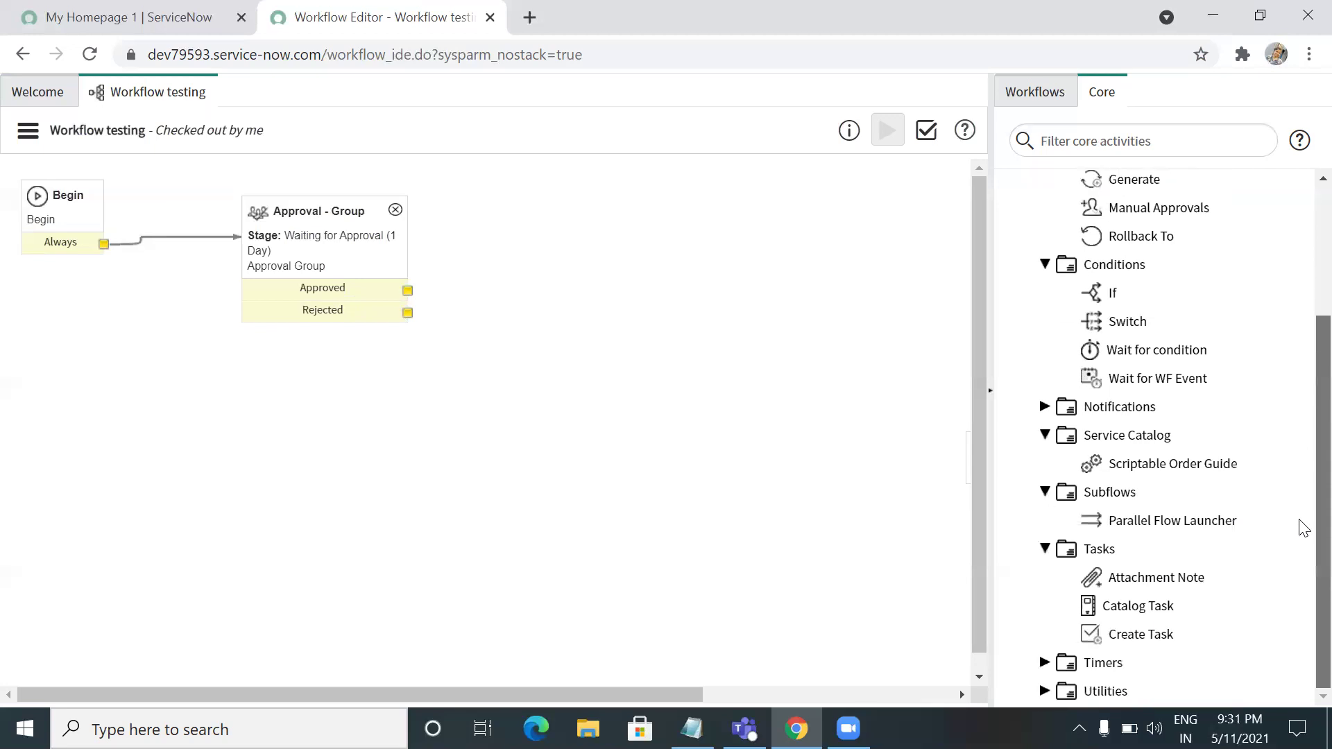
pyautogui.click(1043, 407)
pyautogui.click(1044, 408)
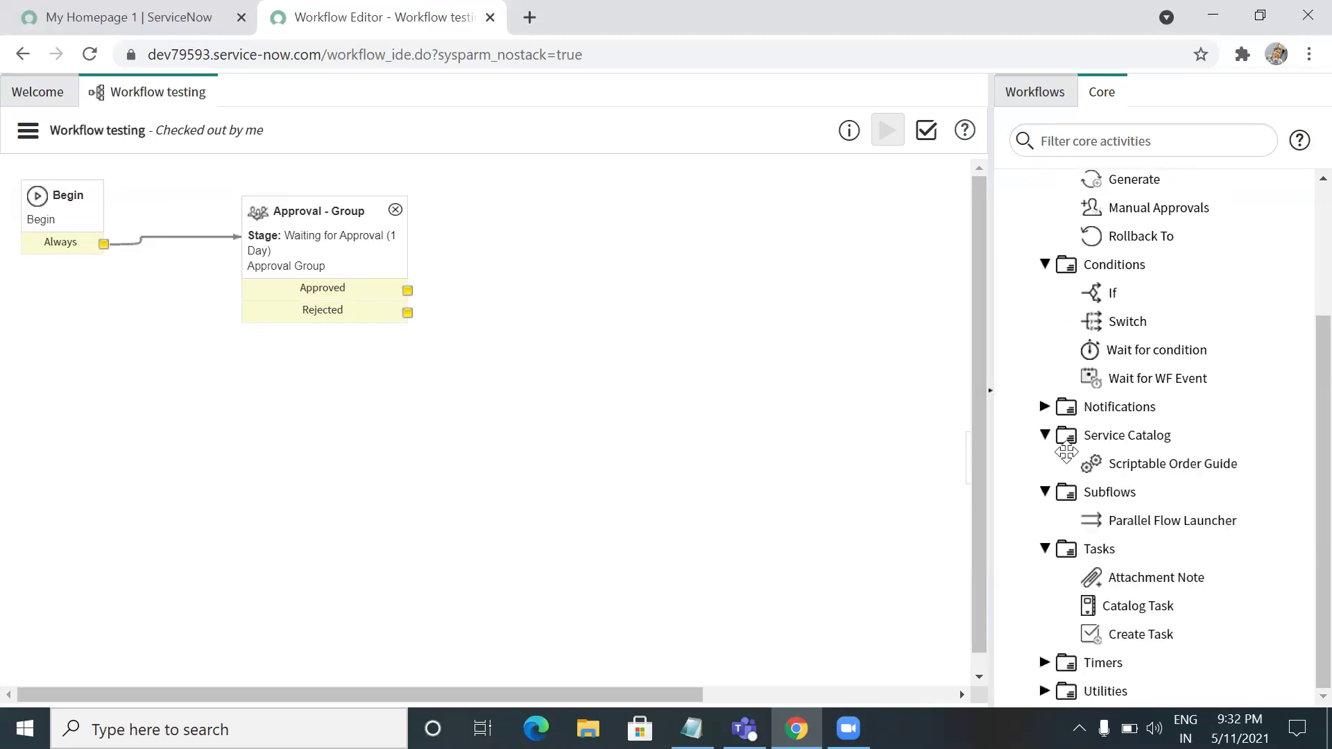
pyautogui.click(1044, 493)
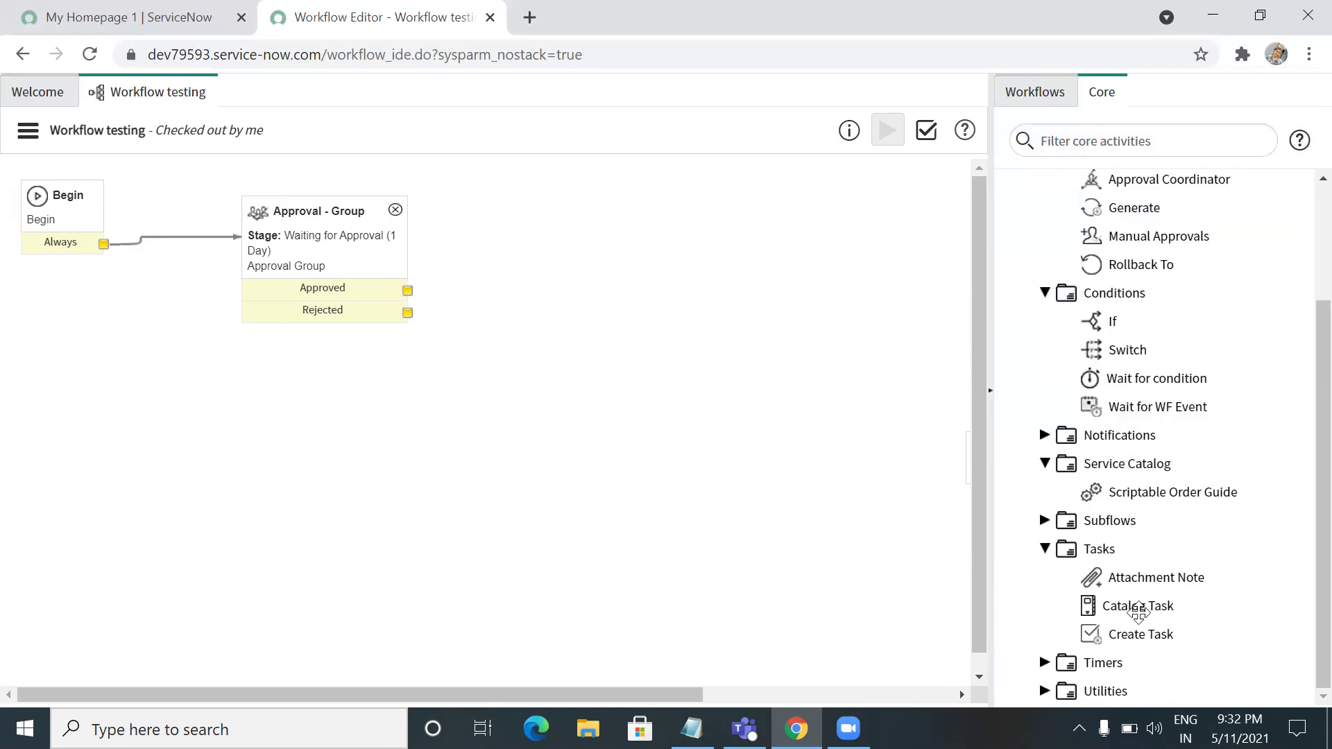
pyautogui.moveTo(1135, 605)
pyautogui.click(1045, 663)
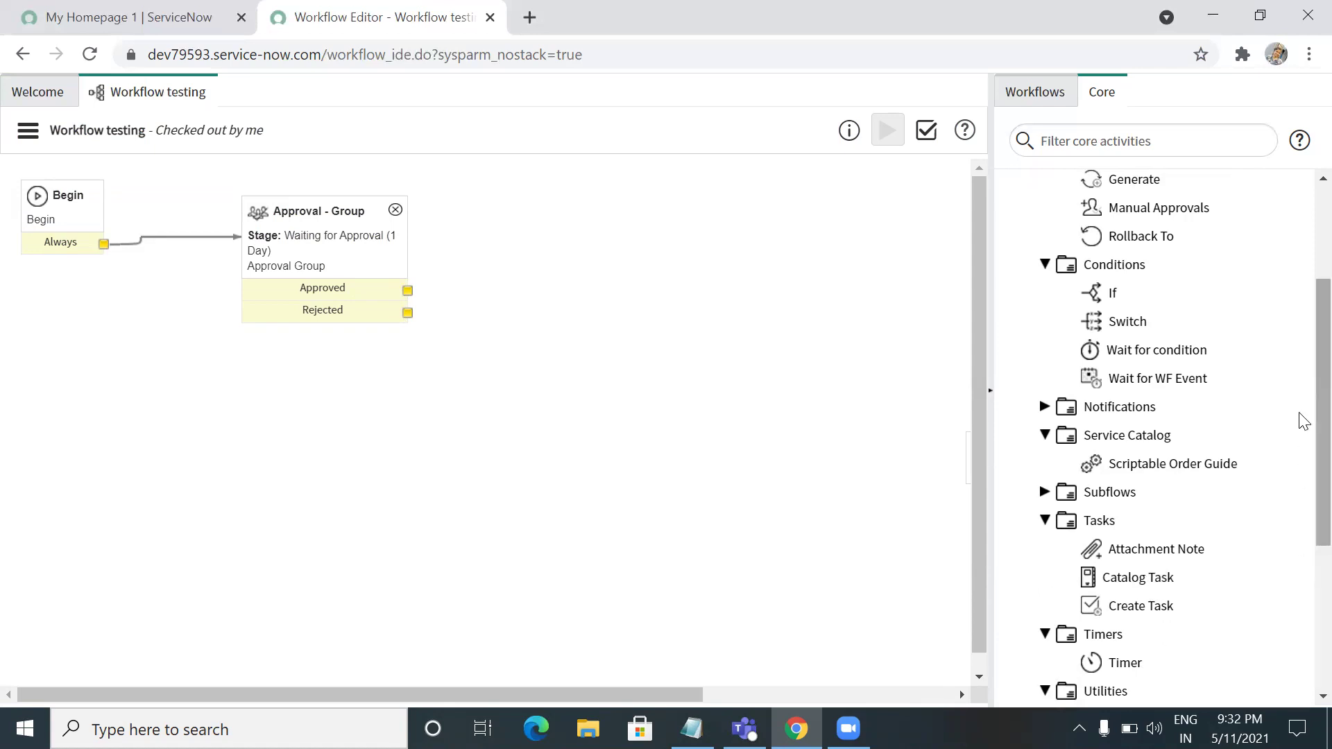
pyautogui.scroll(-4, 1301, 486)
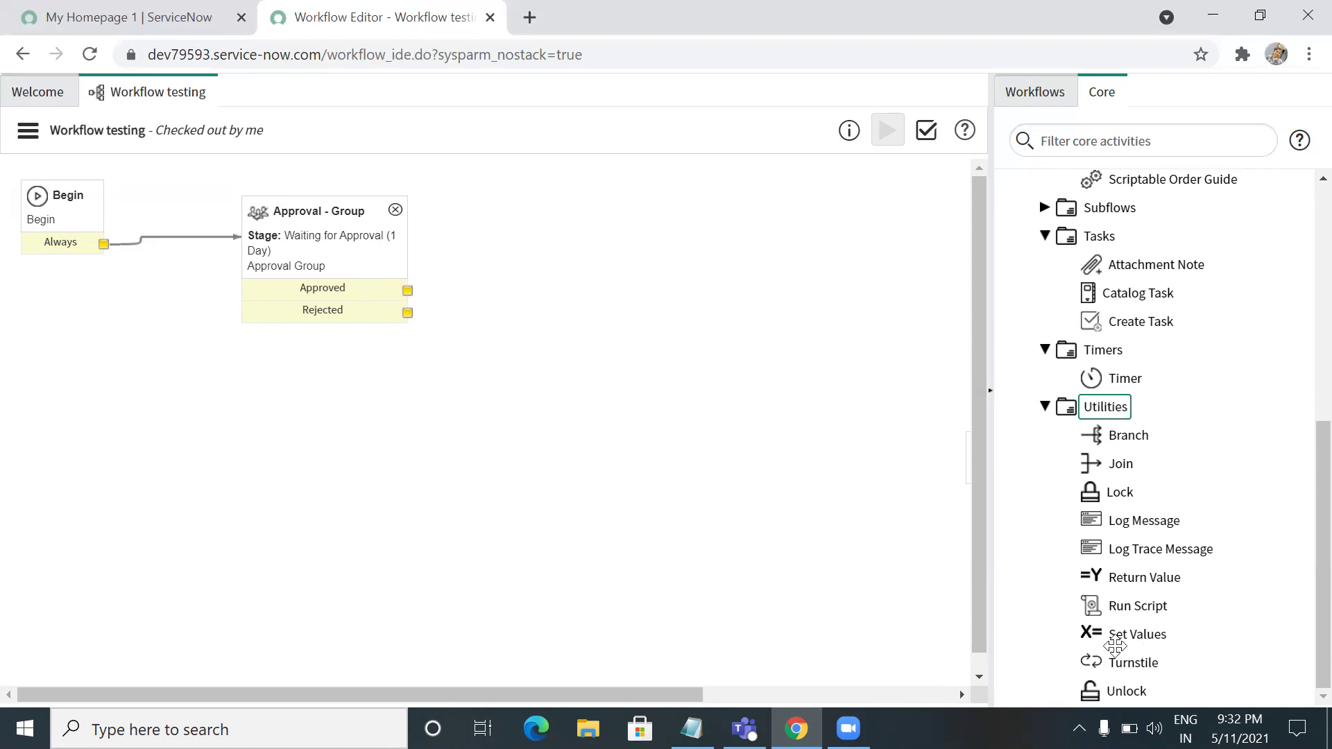
pyautogui.moveTo(1074, 639)
# - Add a Set Values activity beside Approval - Group, named Approval Approved, with the stage Request Approved
pyautogui.click(298, 290)
pyautogui.moveTo(299, 290); pyautogui.dragTo(351, 288)
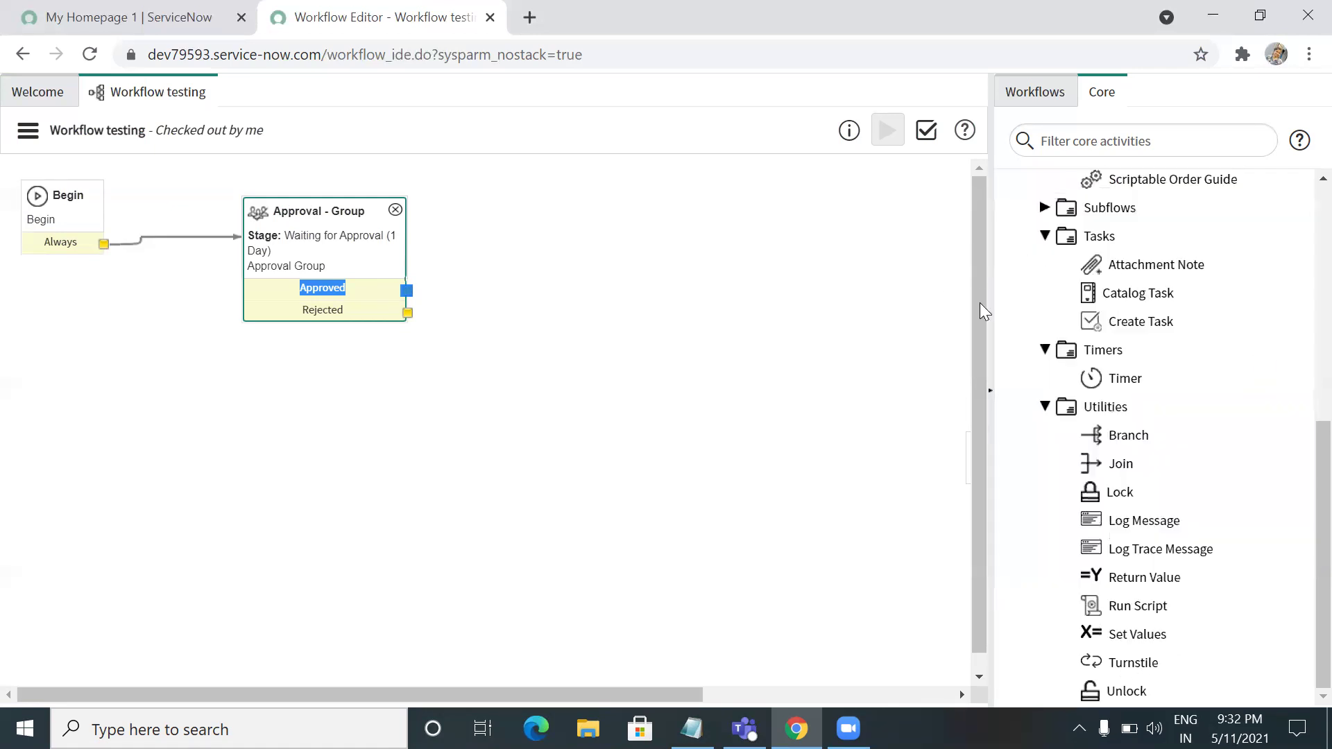
pyautogui.click(1124, 415)
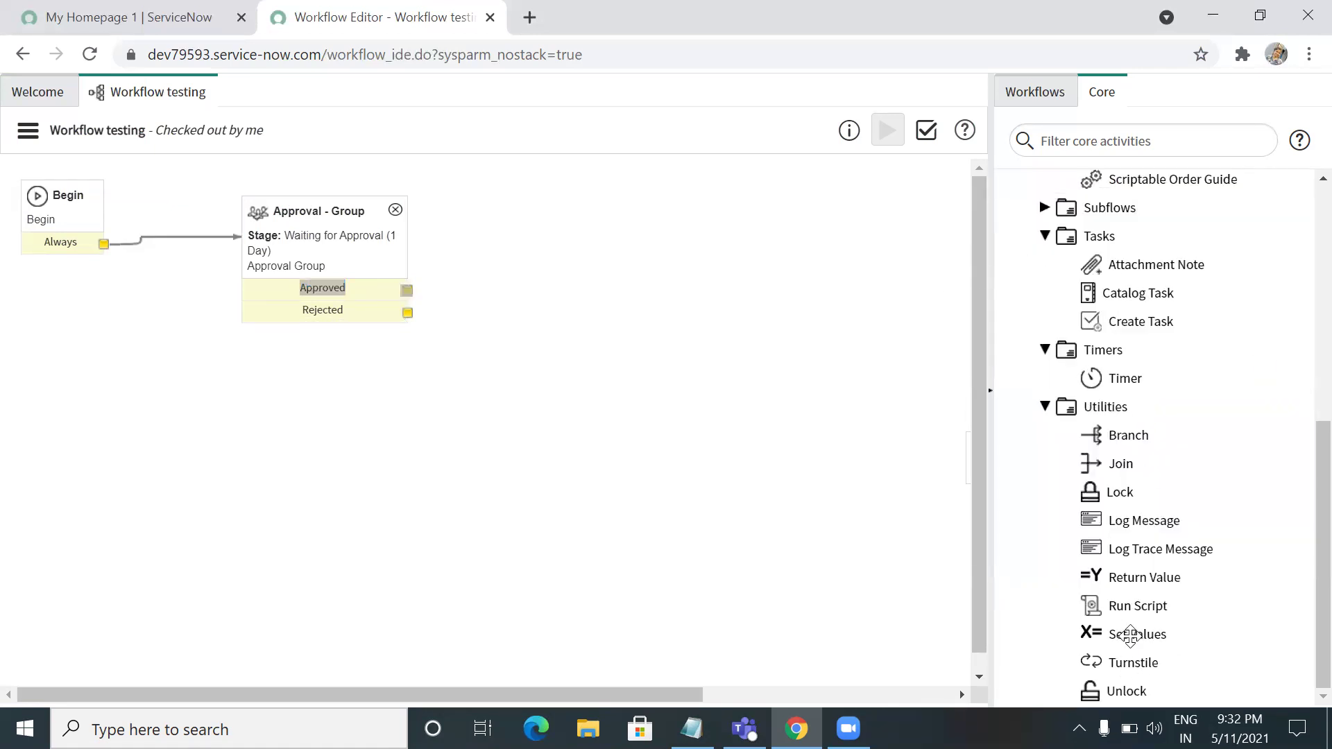
pyautogui.moveTo(1131, 634); pyautogui.dragTo(615, 192)
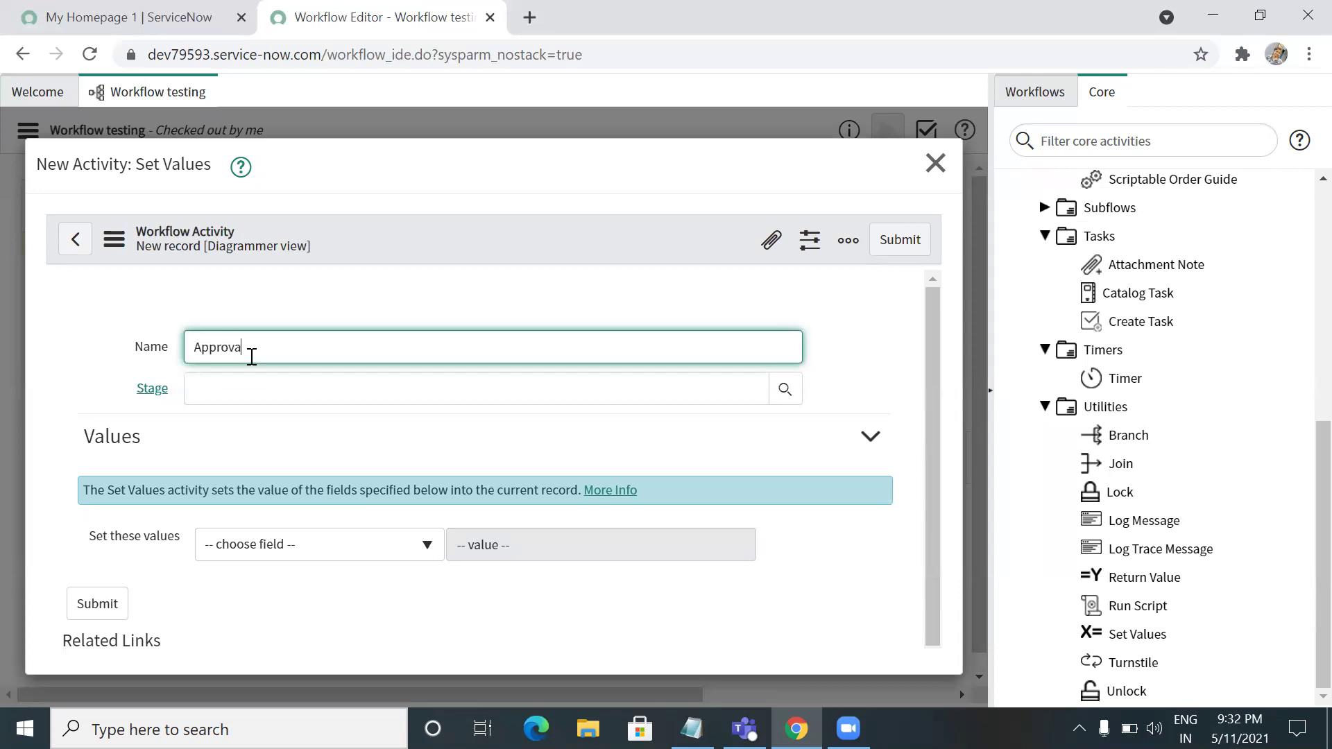
pyautogui.write('Approved')
pyautogui.click(785, 391)
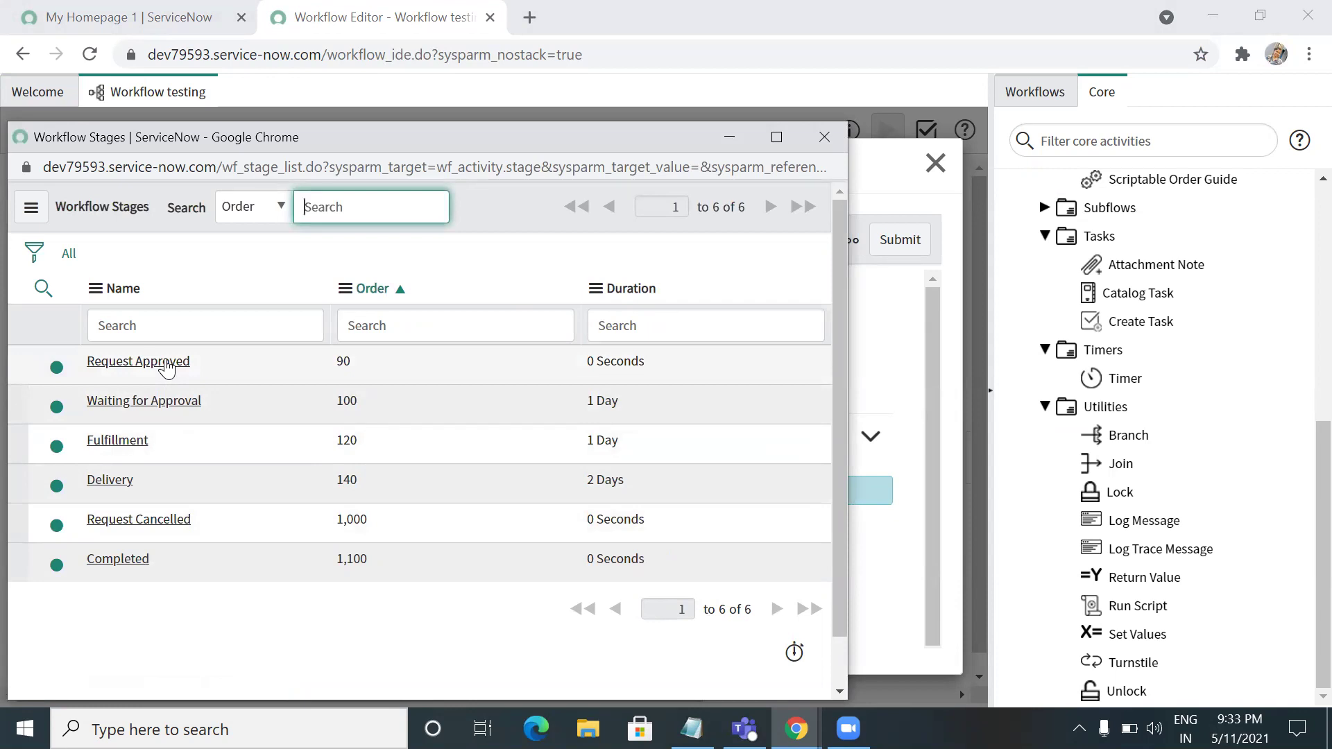
pyautogui.click(167, 362)
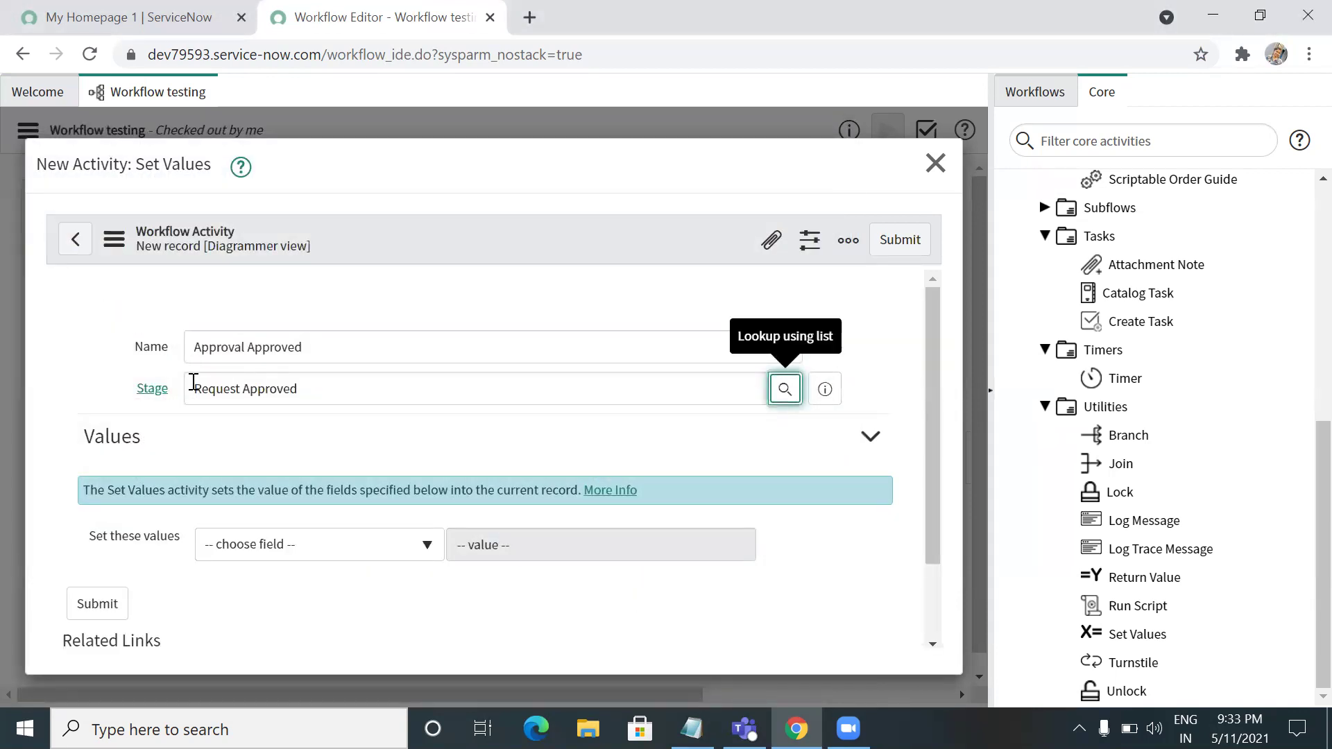
# - Make the Approval Approved activity set the Approval field to Approved
pyautogui.moveTo(134, 395); pyautogui.dragTo(735, 614)
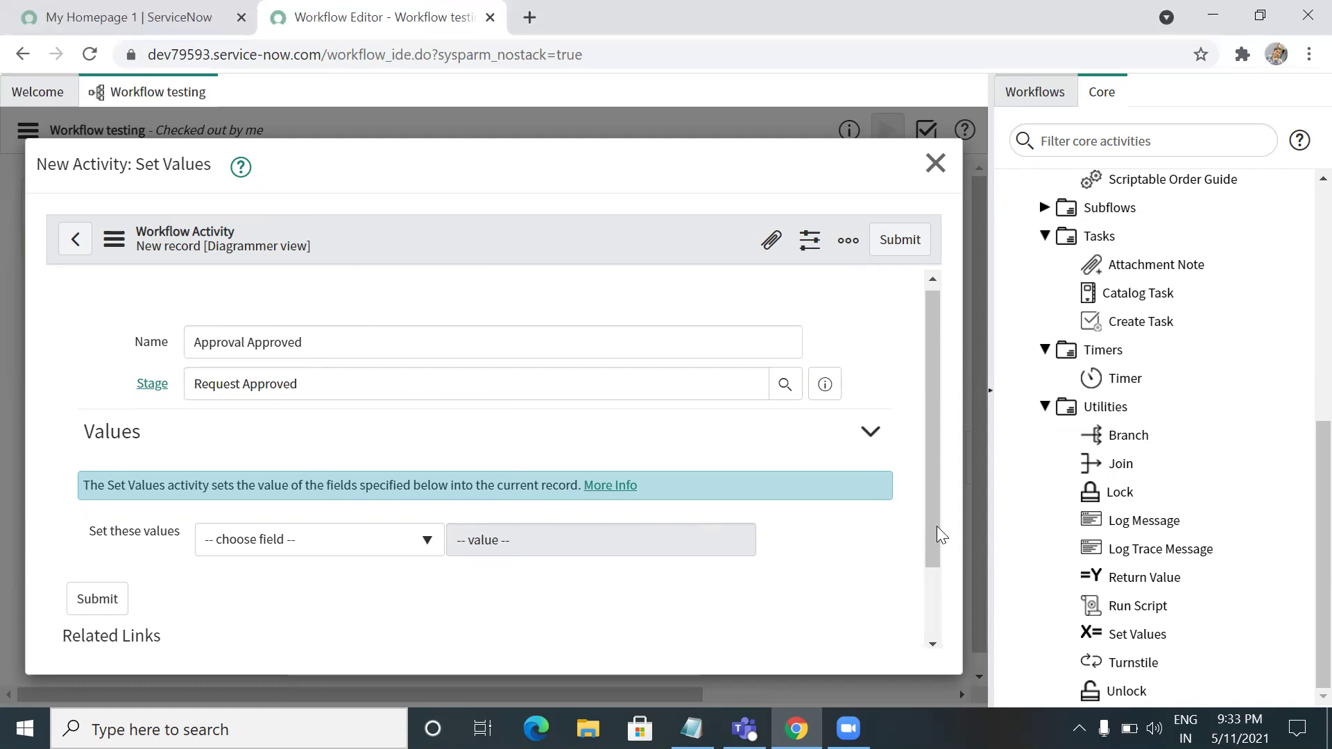
pyautogui.moveTo(932, 491); pyautogui.dragTo(940, 577)
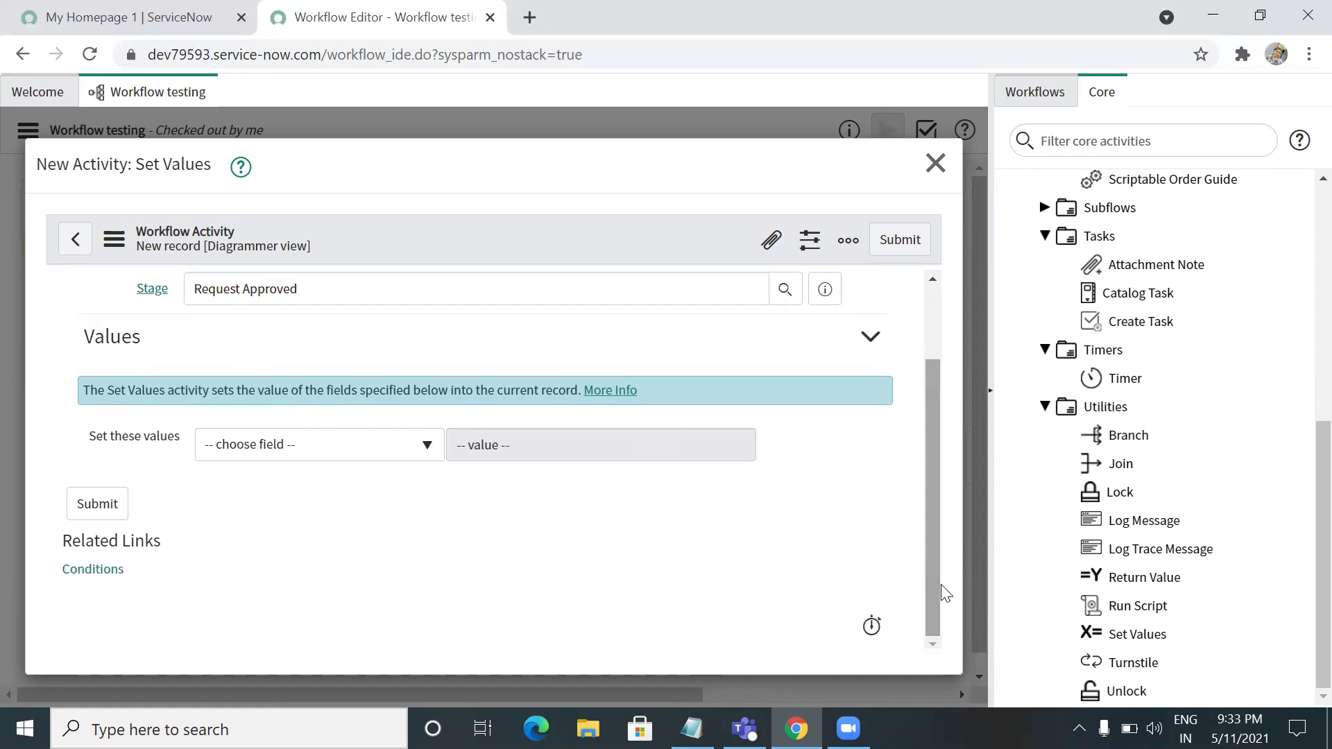
pyautogui.click(306, 446)
pyautogui.write('appro')
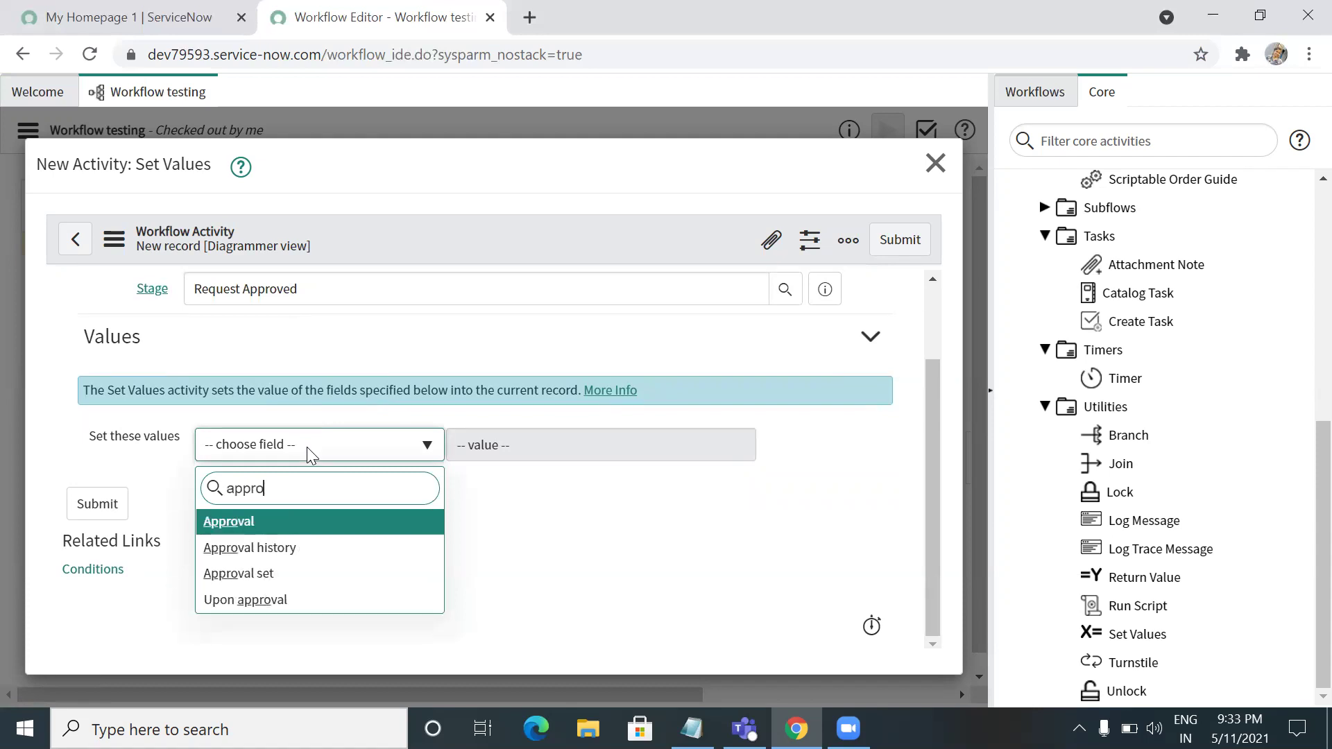
pyautogui.click(263, 521)
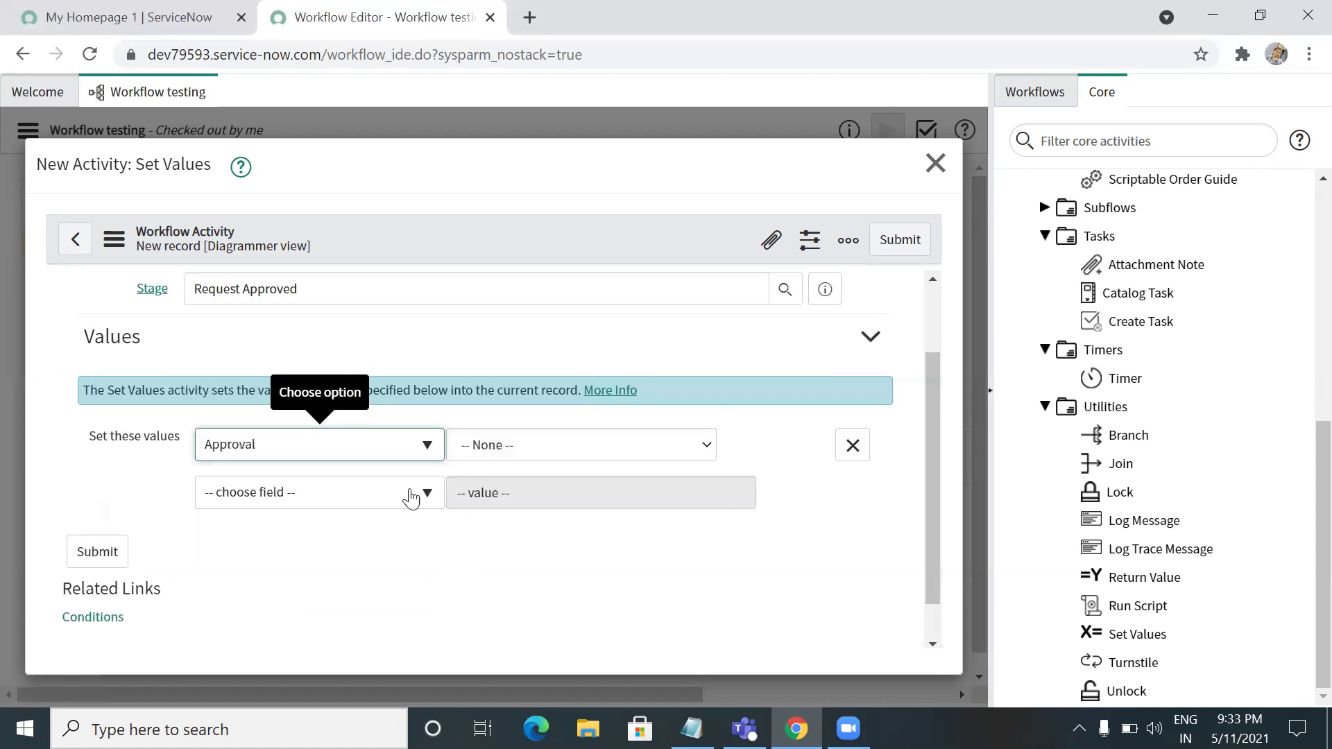
pyautogui.click(559, 455)
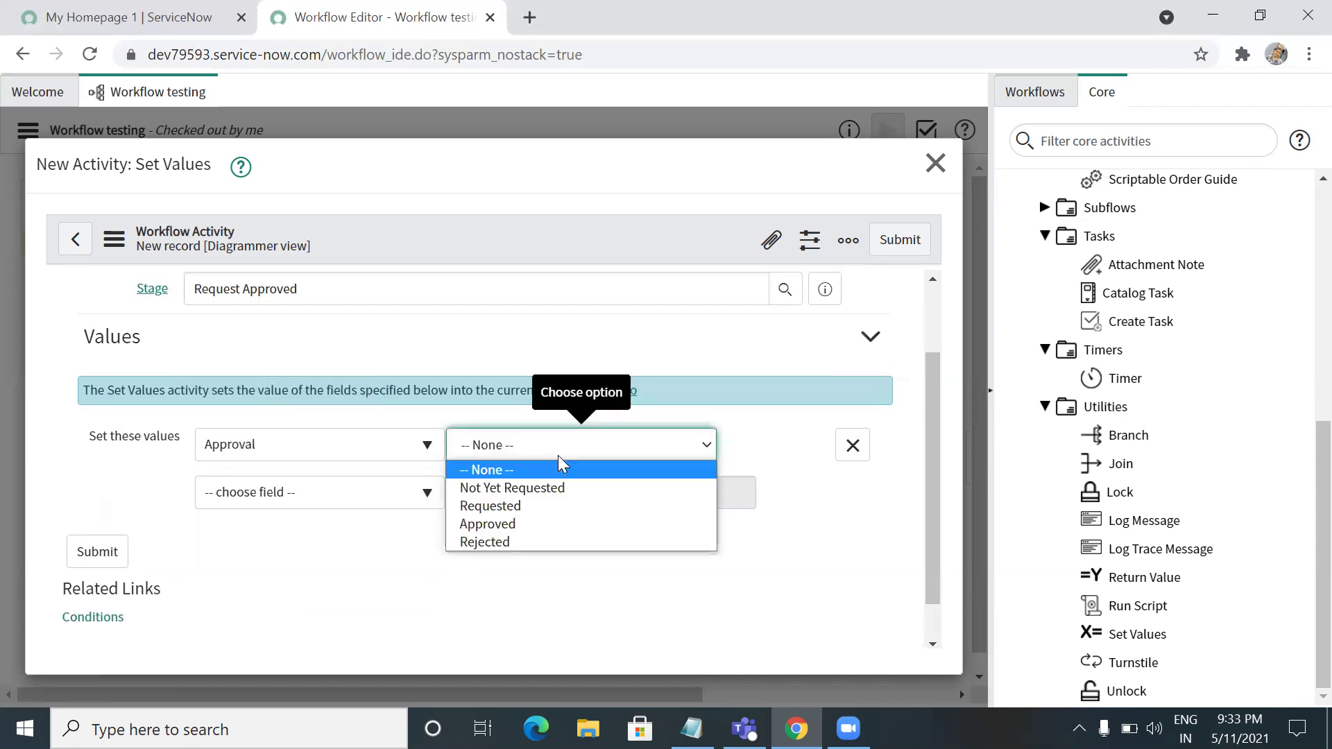
pyautogui.click(488, 530)
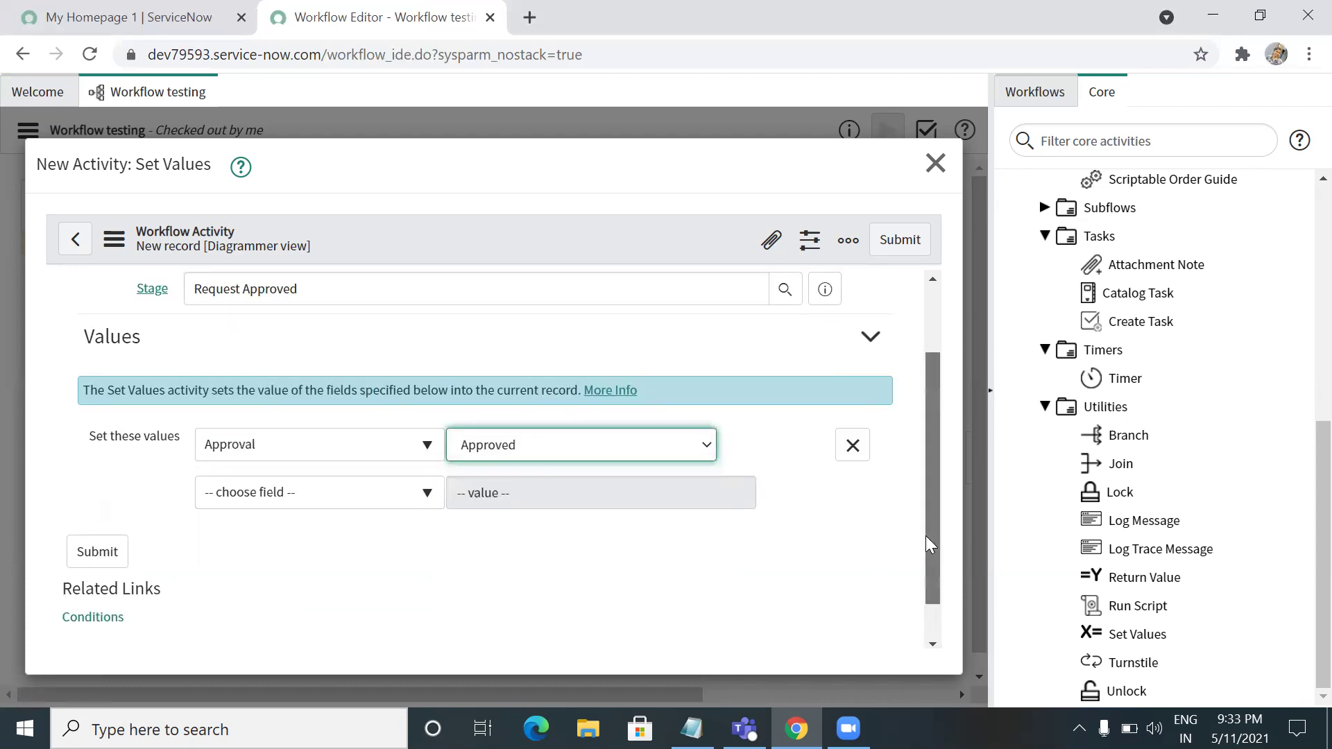
pyautogui.scroll(2, 925, 536)
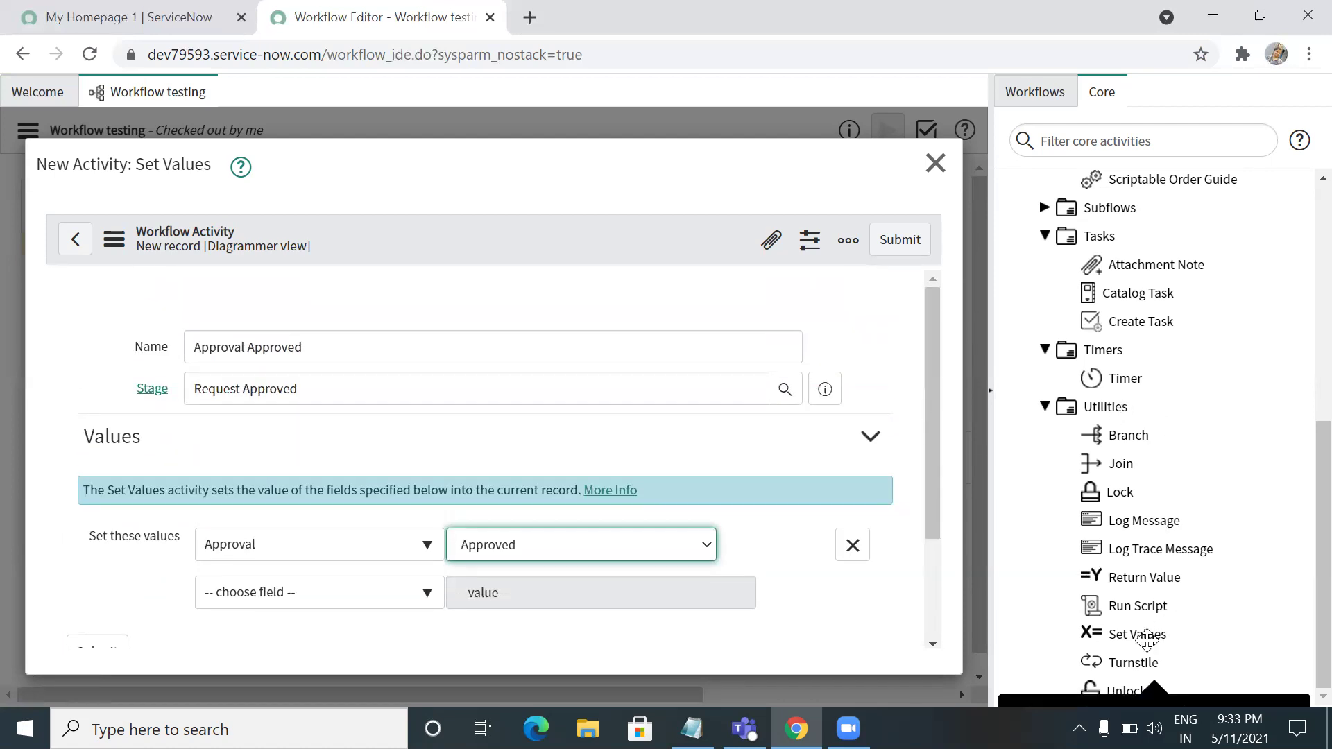
# - Submit the Approval Approved activity and connect the group approval's Approved output to it
pyautogui.moveTo(1113, 641)
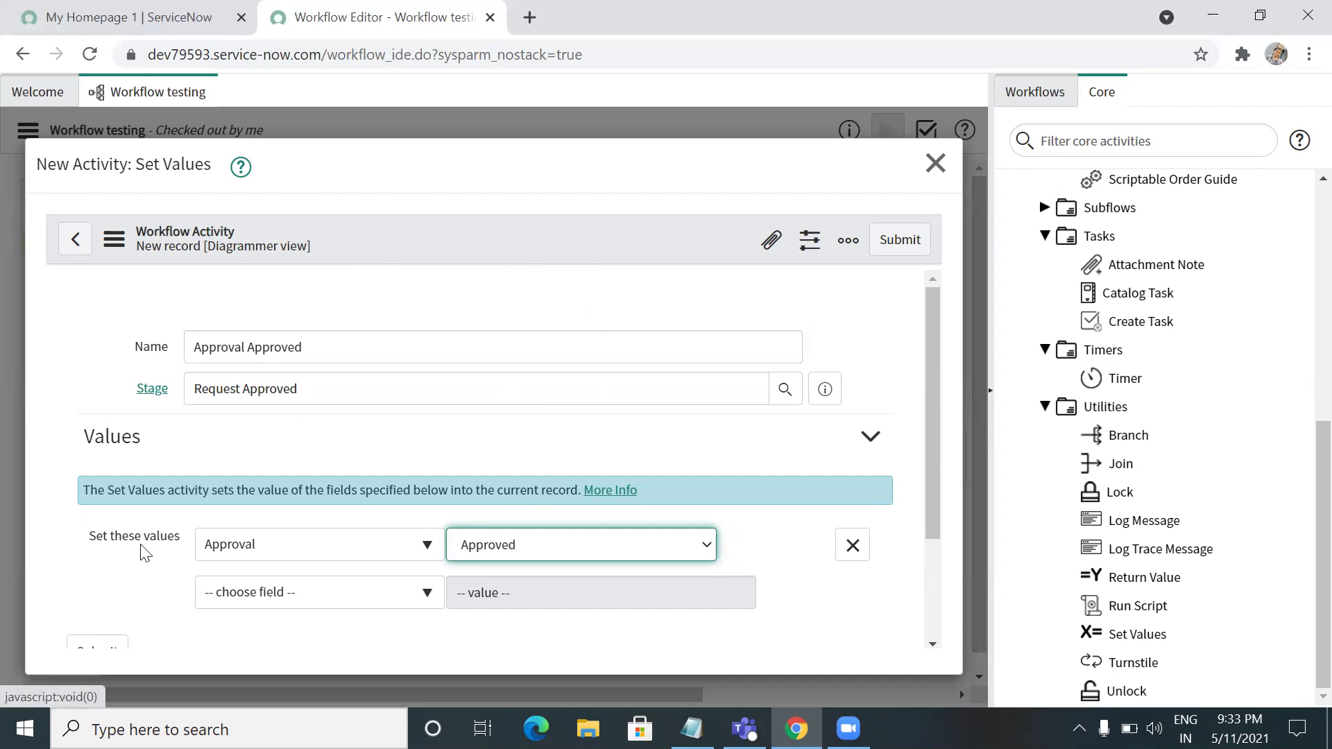
pyautogui.moveTo(920, 380); pyautogui.dragTo(944, 534)
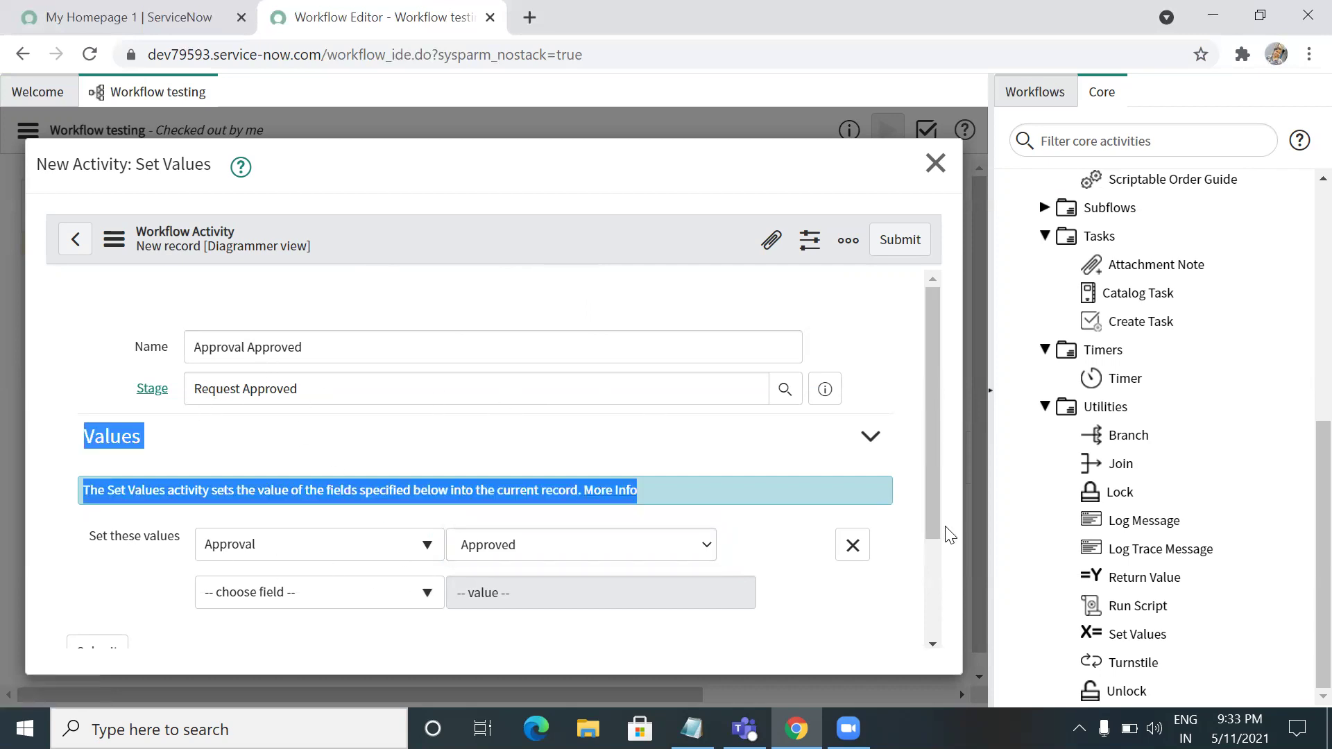
pyautogui.click(894, 239)
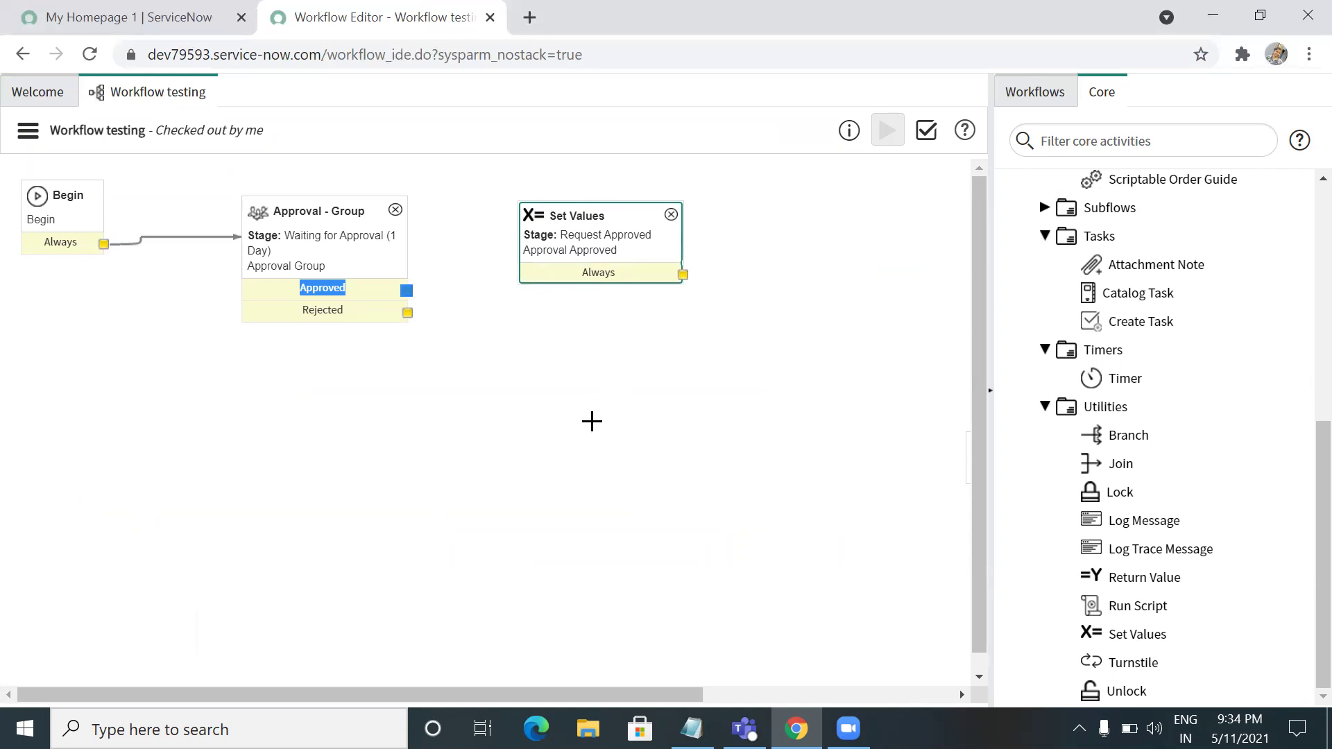
pyautogui.moveTo(405, 290); pyautogui.dragTo(528, 257)
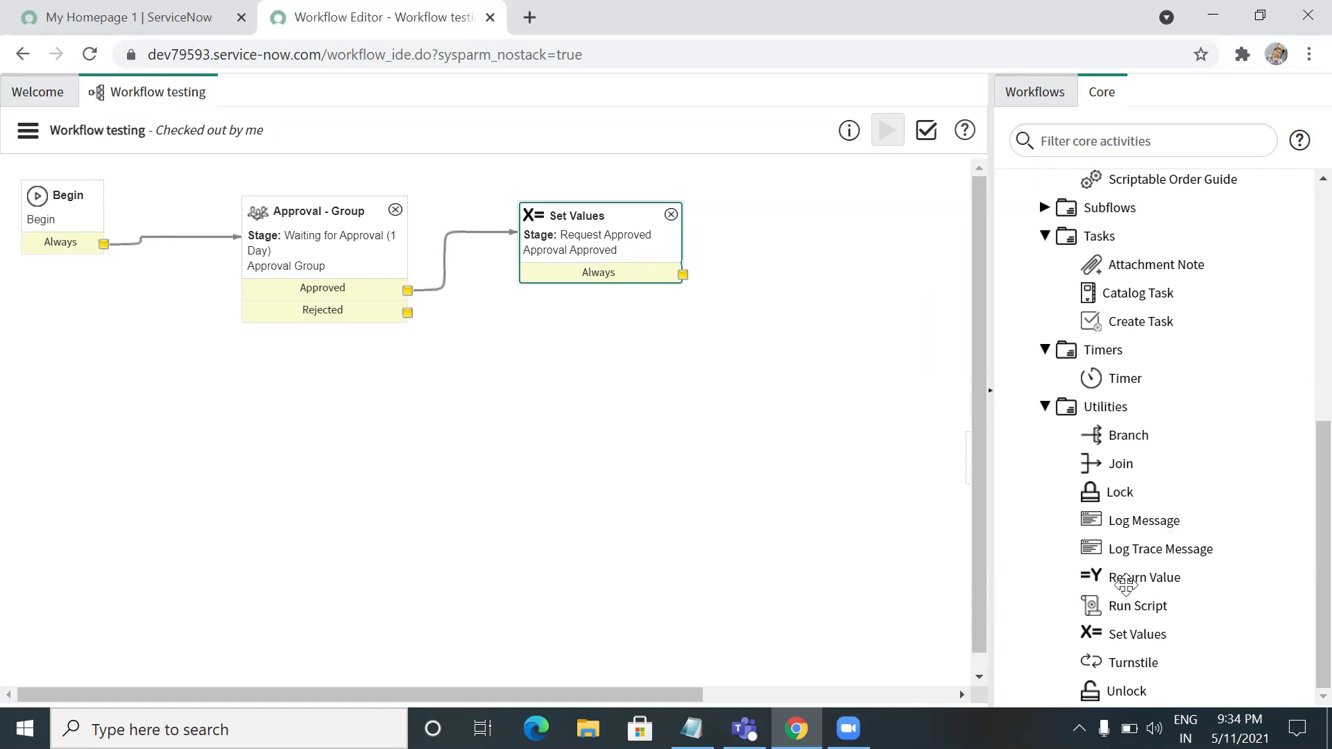
# - Add a second Set Values activity below Approval - Group, named Approval Rejected, leaving its stage empty
pyautogui.moveTo(1125, 634); pyautogui.dragTo(327, 406)
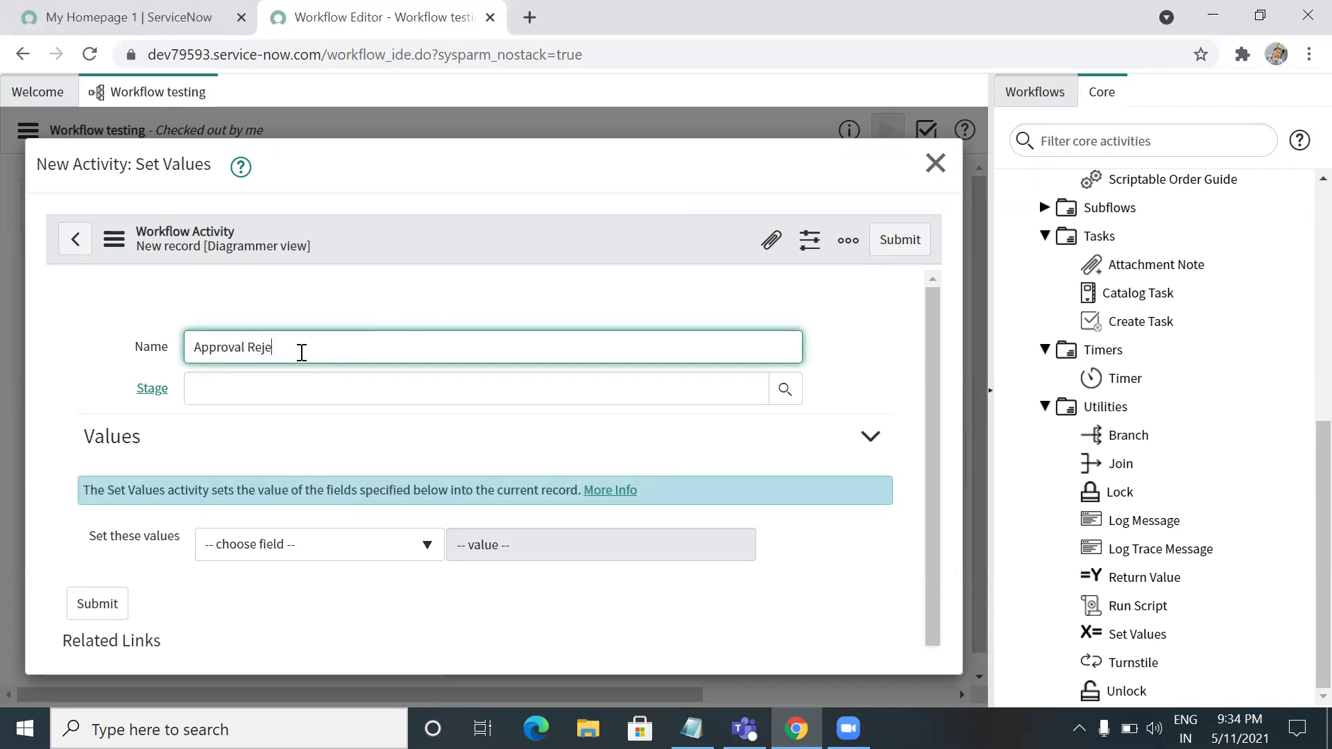
pyautogui.click(303, 389)
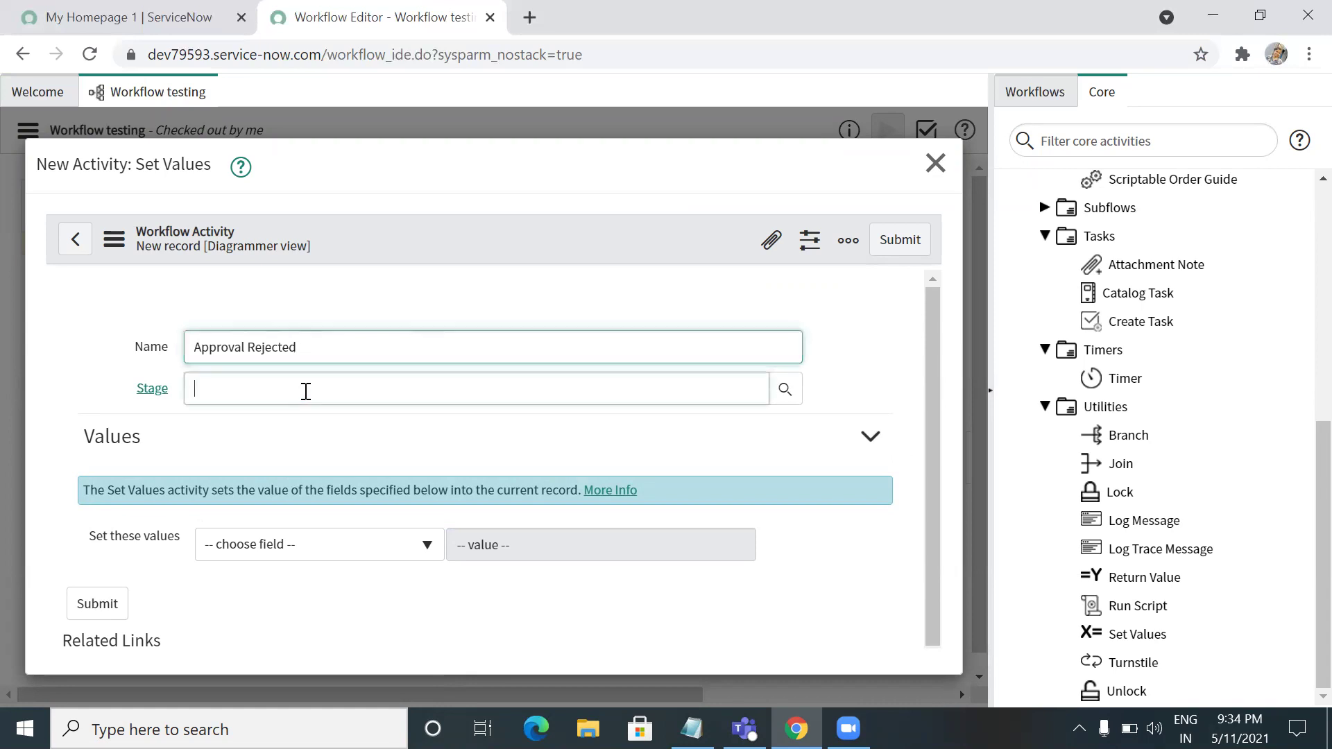
pyautogui.click(786, 389)
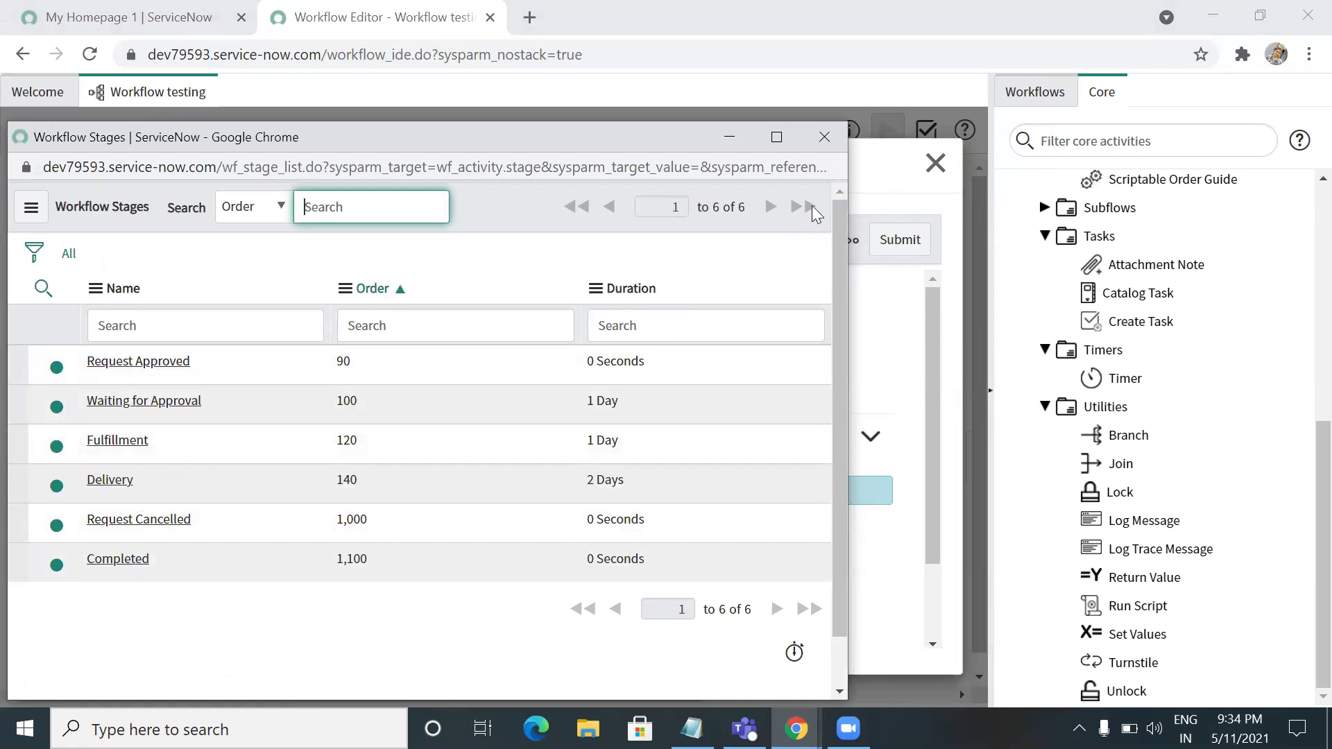
pyautogui.click(824, 137)
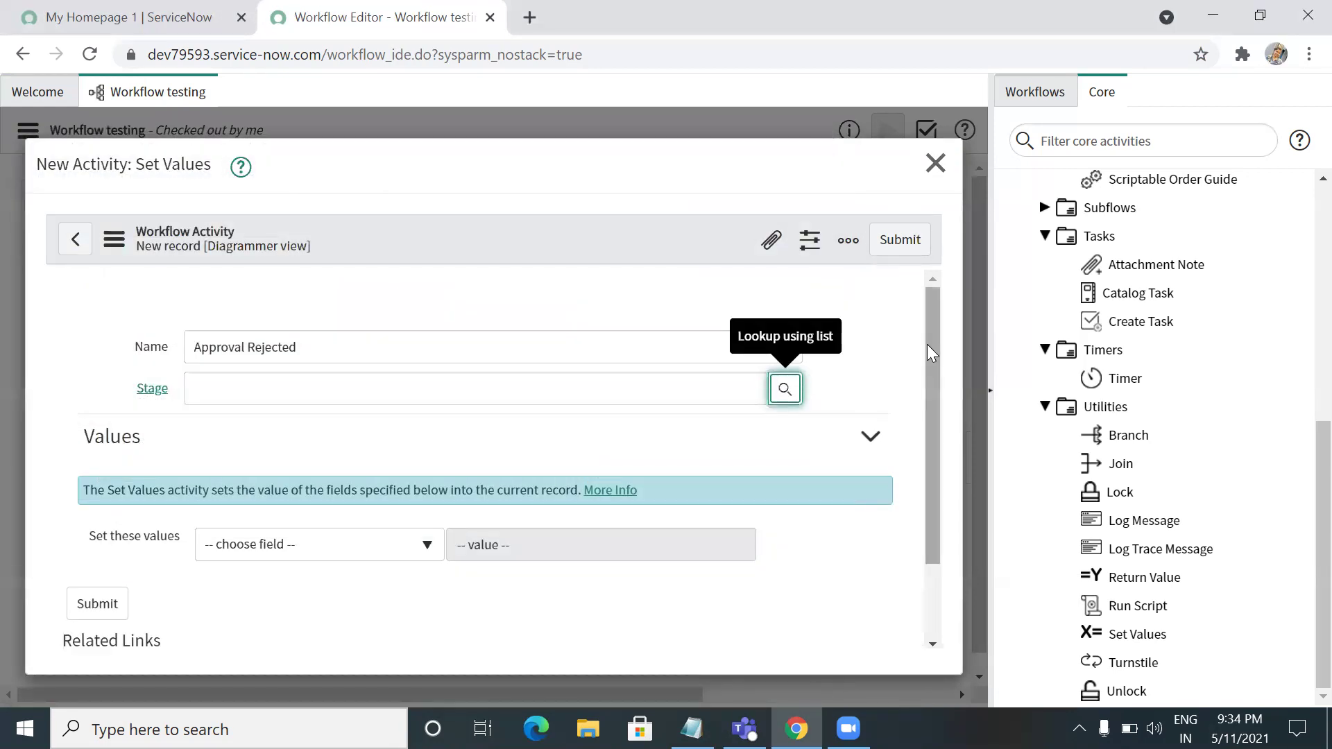
# - Make the Approval Rejected activity set the Approval field to Rejected
pyautogui.scroll(-1, 932, 425)
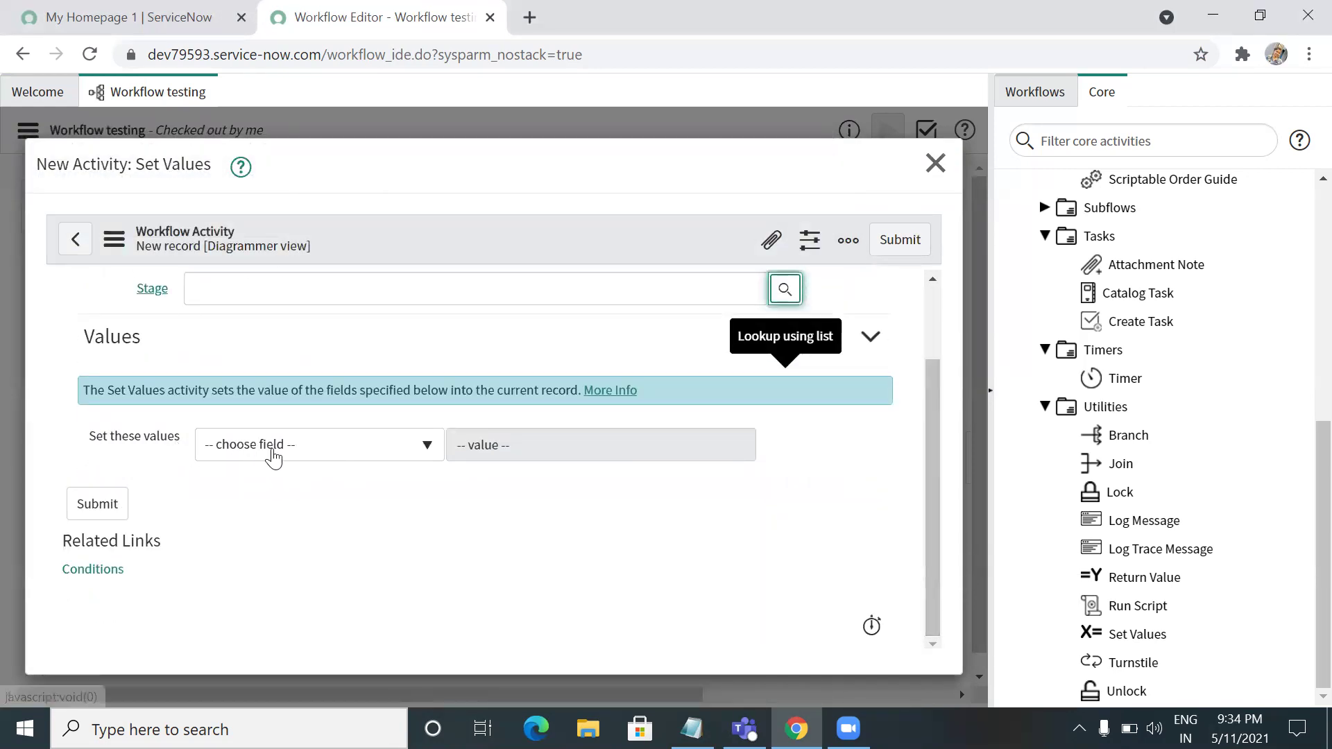
pyautogui.click(273, 451)
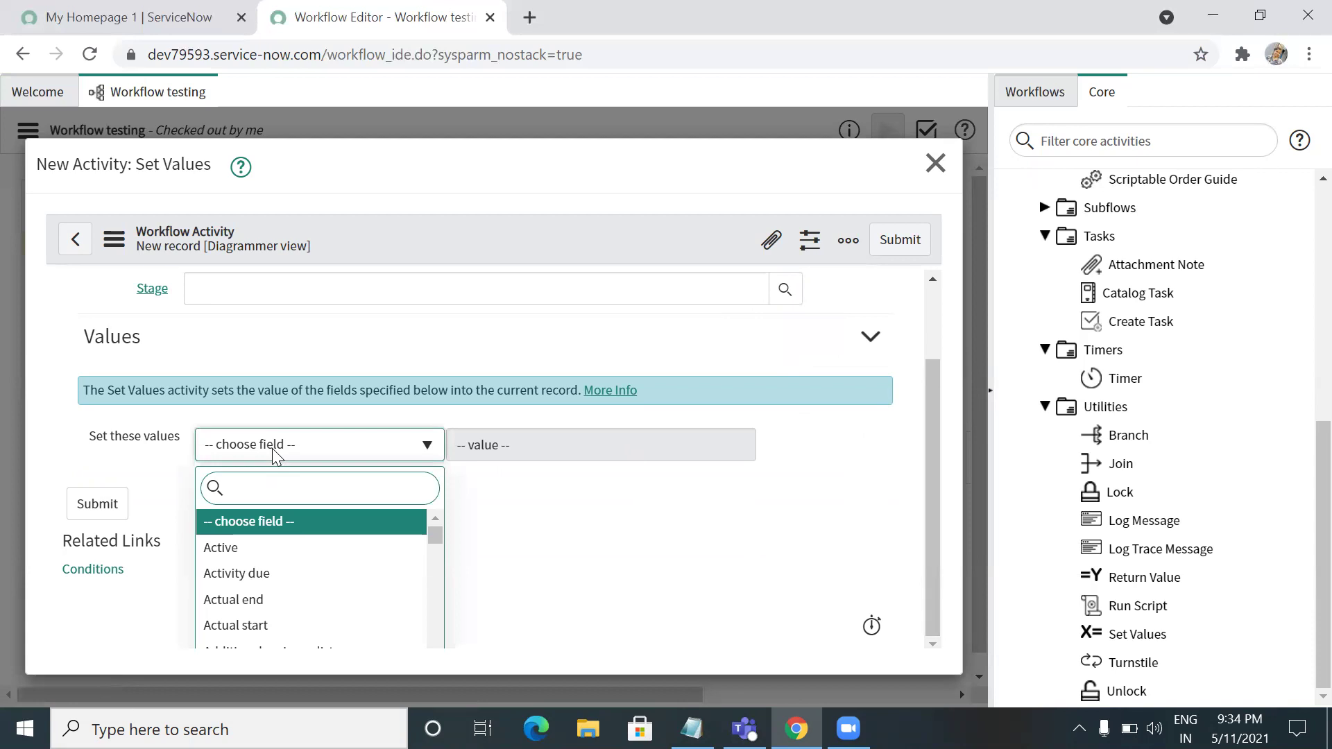
pyautogui.write('app')
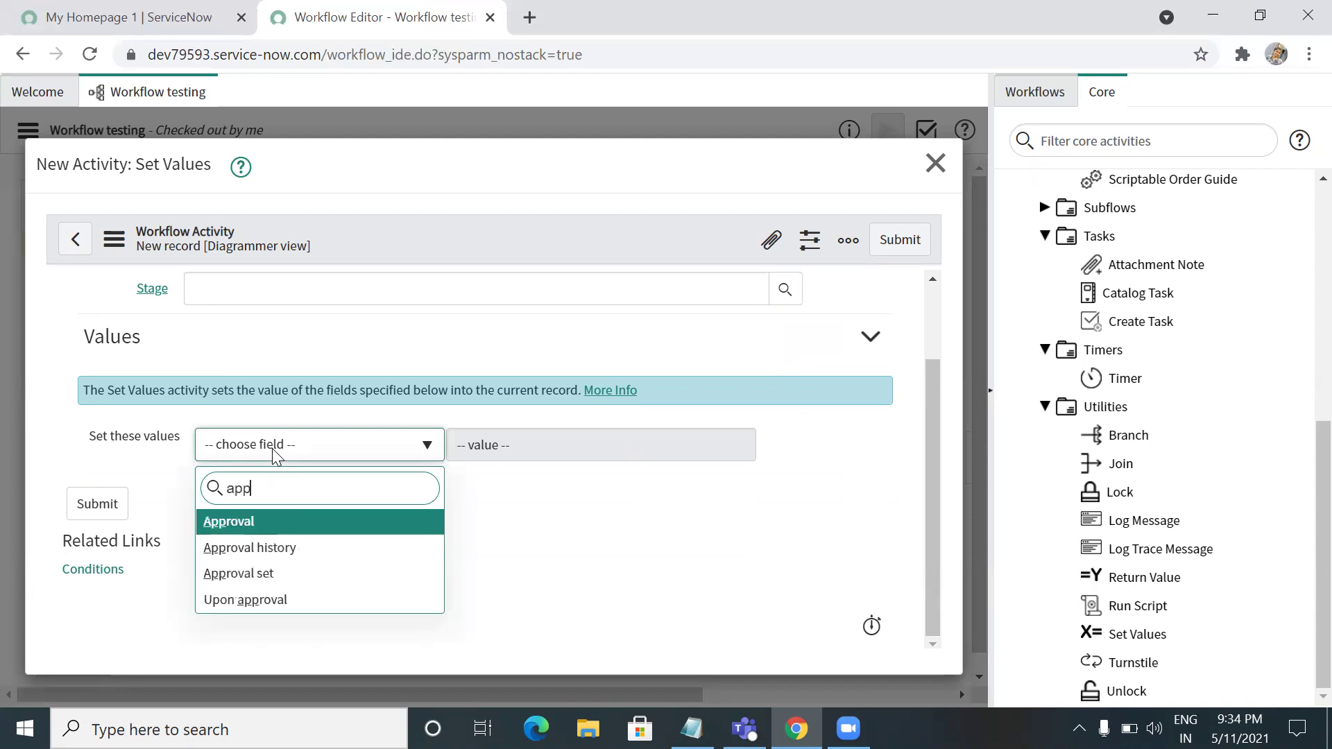
pyautogui.click(247, 527)
pyautogui.click(548, 447)
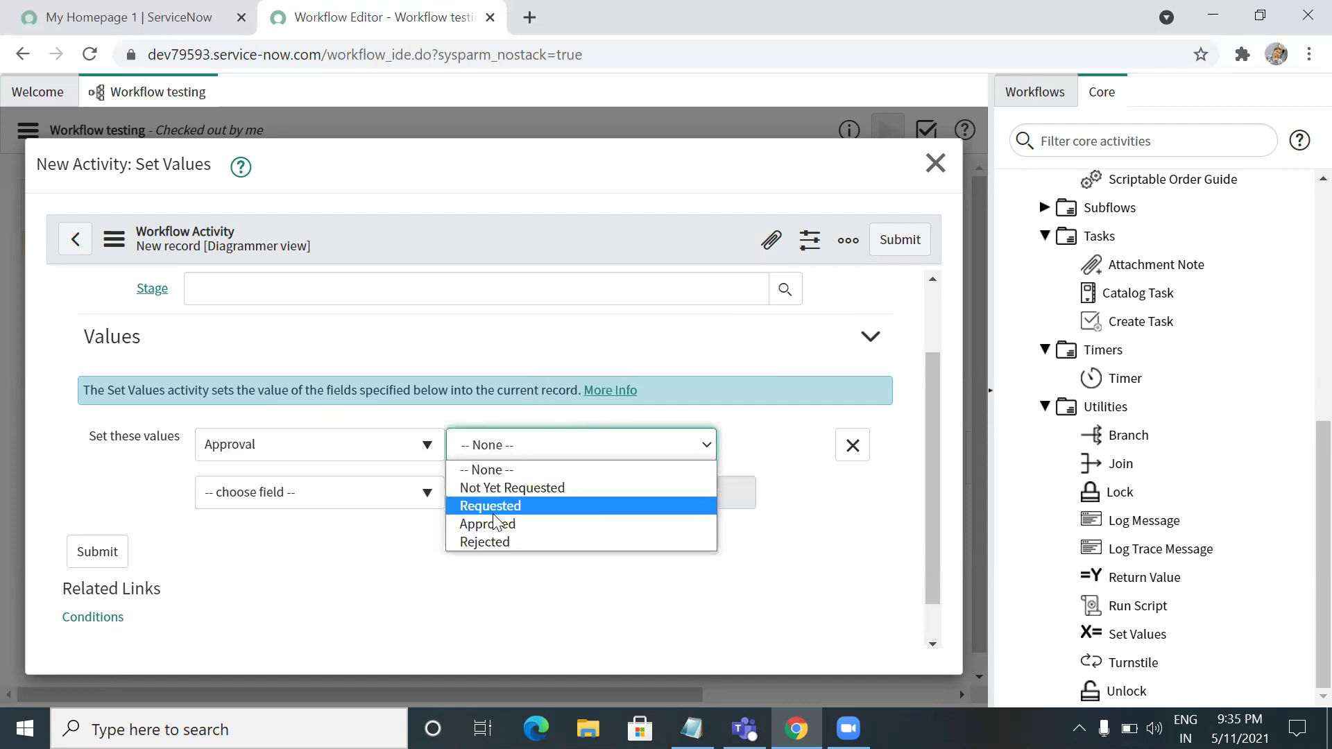
pyautogui.click(488, 537)
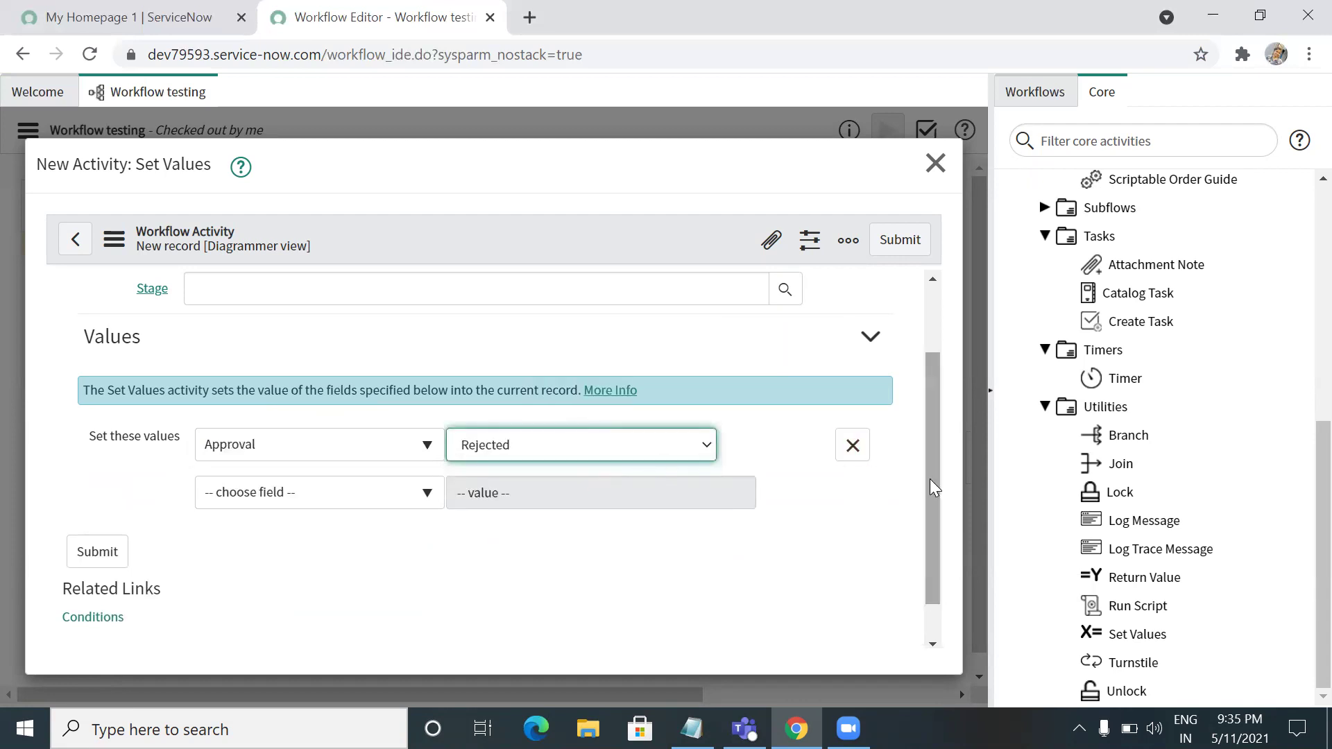
# - Submit the Approval Rejected activity and connect the group approval's Rejected output to it
pyautogui.moveTo(930, 479); pyautogui.dragTo(960, 308)
pyautogui.click(890, 239)
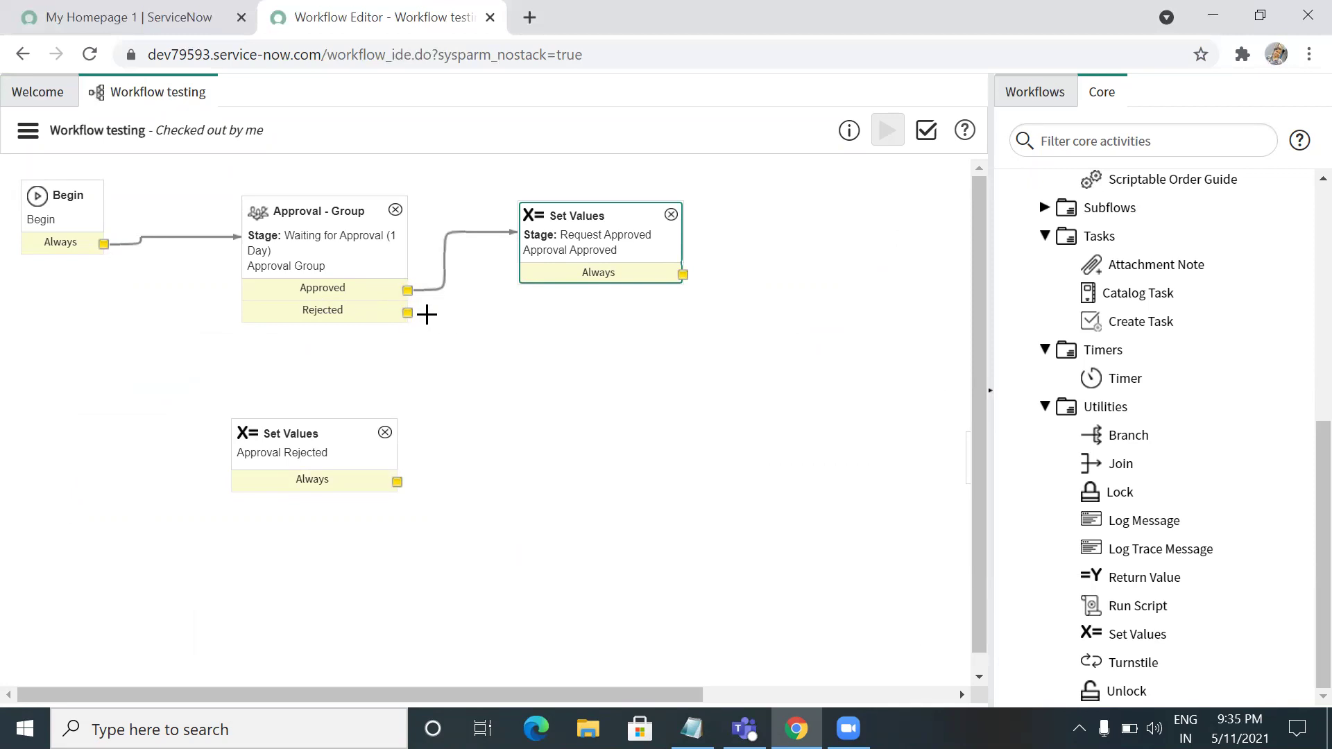
pyautogui.moveTo(407, 314); pyautogui.dragTo(343, 436)
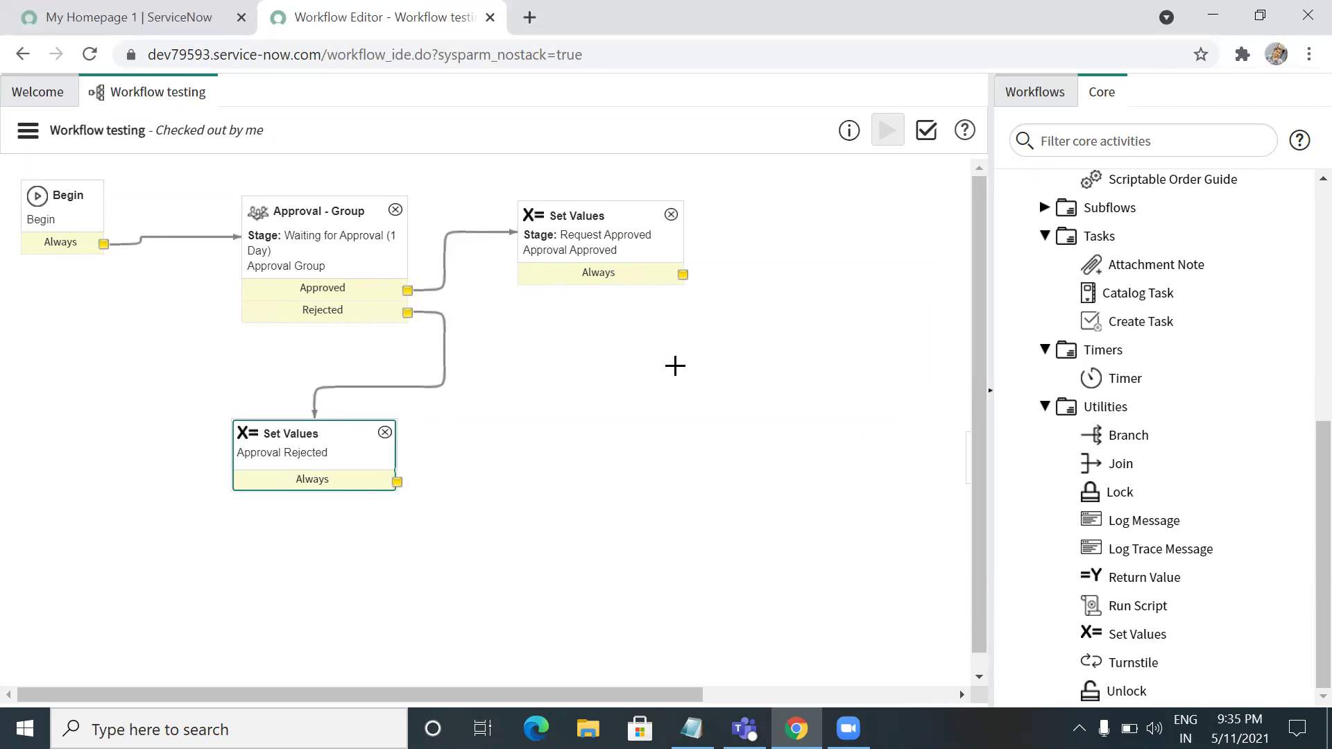
# - Add a Catalog Task activity to the right of the Approval Approved activity
pyautogui.click(1045, 409)
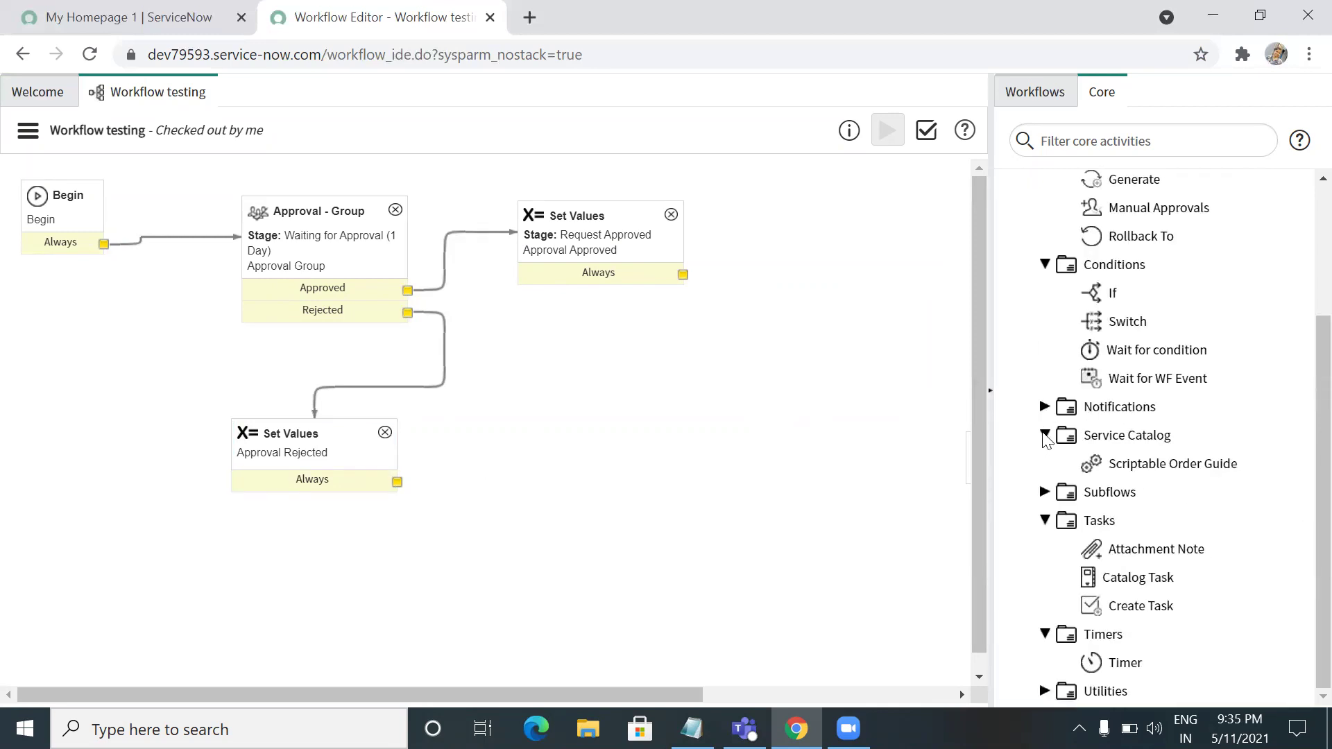
pyautogui.click(1045, 435)
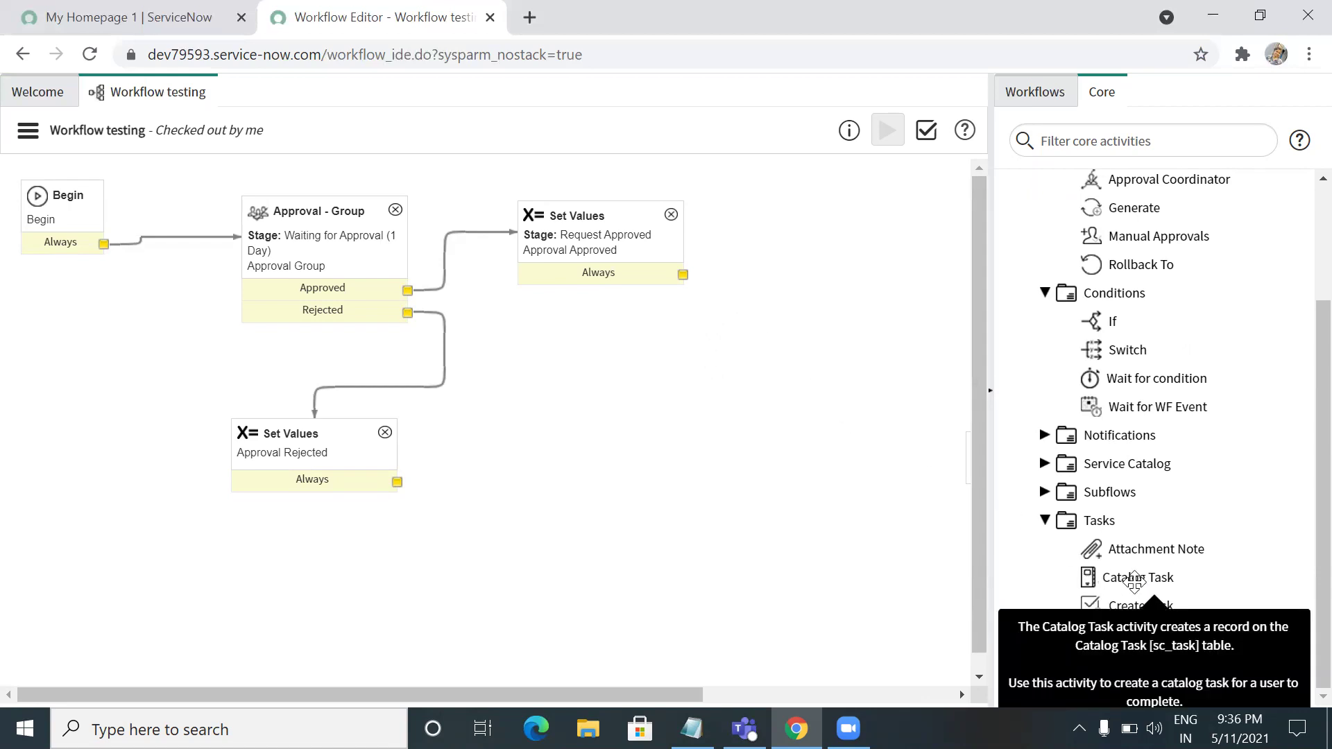
pyautogui.moveTo(1138, 577); pyautogui.dragTo(801, 264)
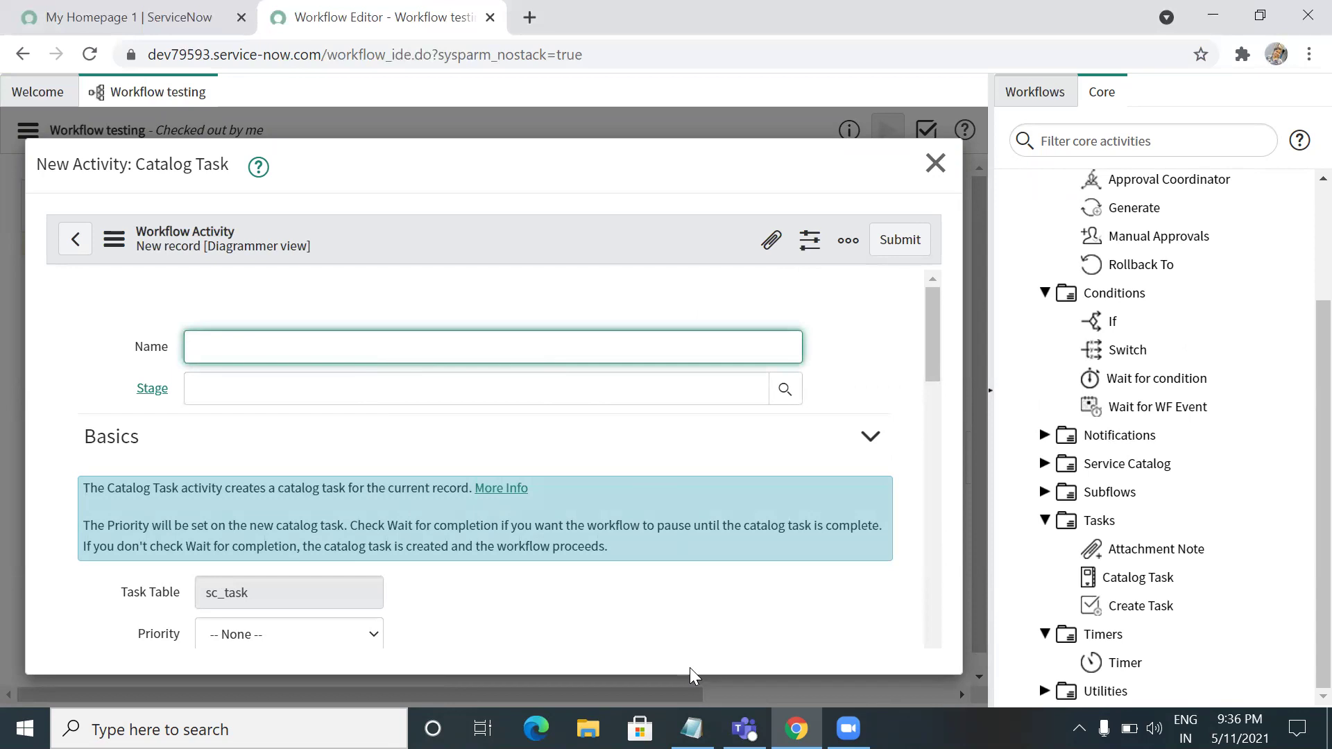
# - Switch to Notepad and review the planned sequence of RITM, approvals, notifications and Sc_task
pyautogui.hotkey('alt', 'Tab')
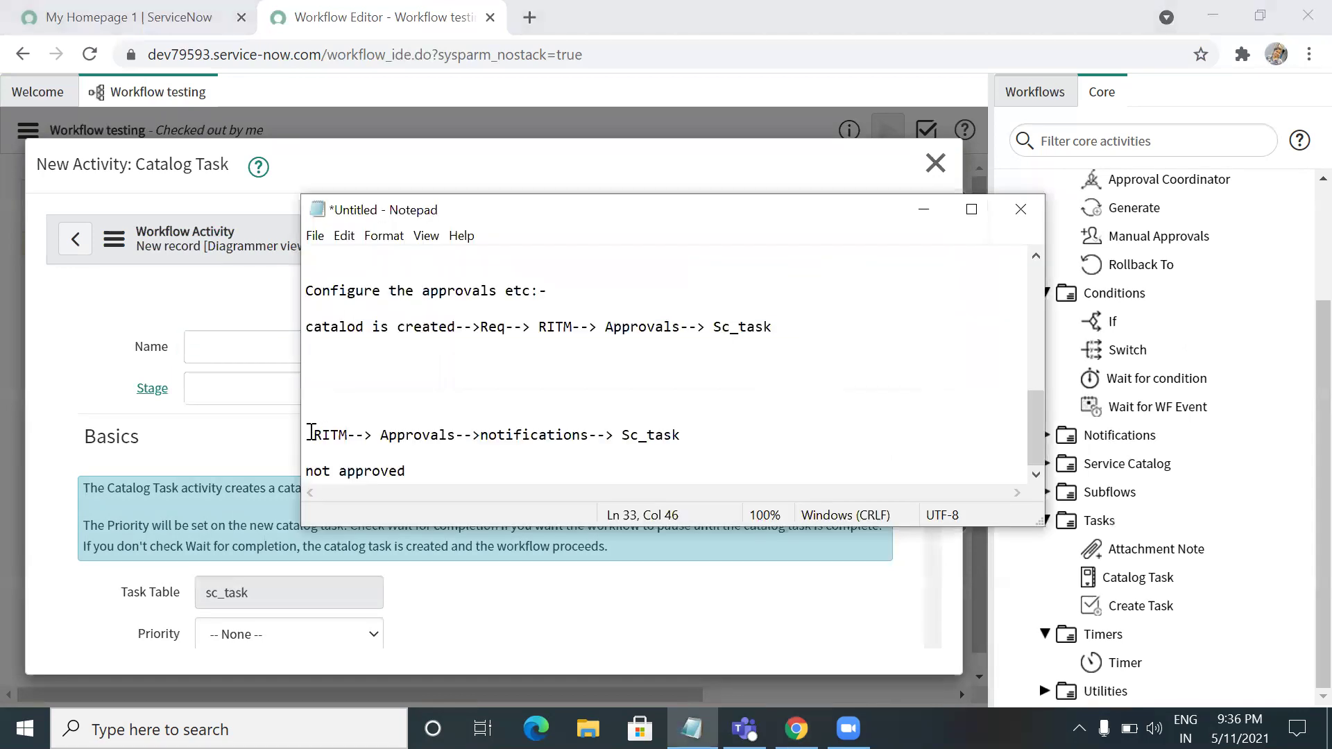
pyautogui.click(311, 435)
pyautogui.hotkey('shift', 'Right')
pyautogui.hotkey('shift', 'Right')
pyautogui.hotkey('shift', 'Right')
pyautogui.hotkey('shift', 'Right')
pyautogui.hotkey('shift', 'Right')
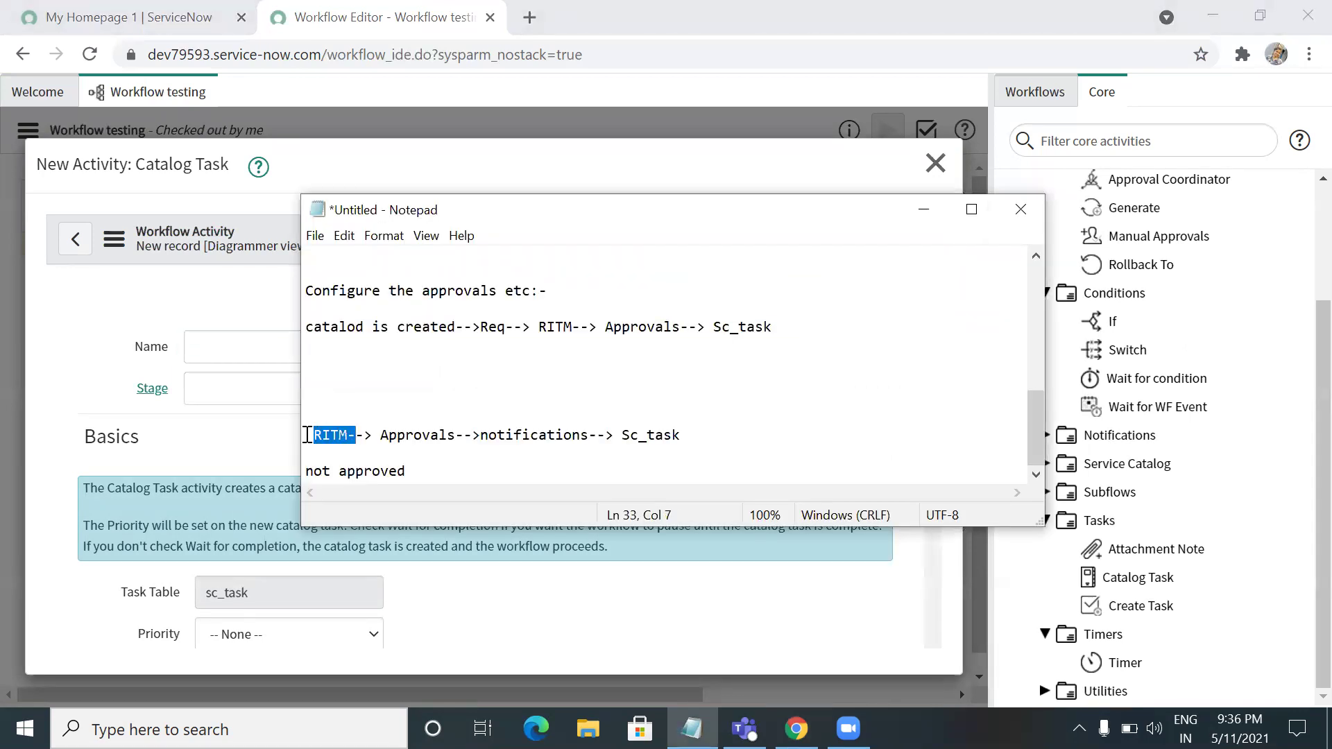
pyautogui.click(462, 434)
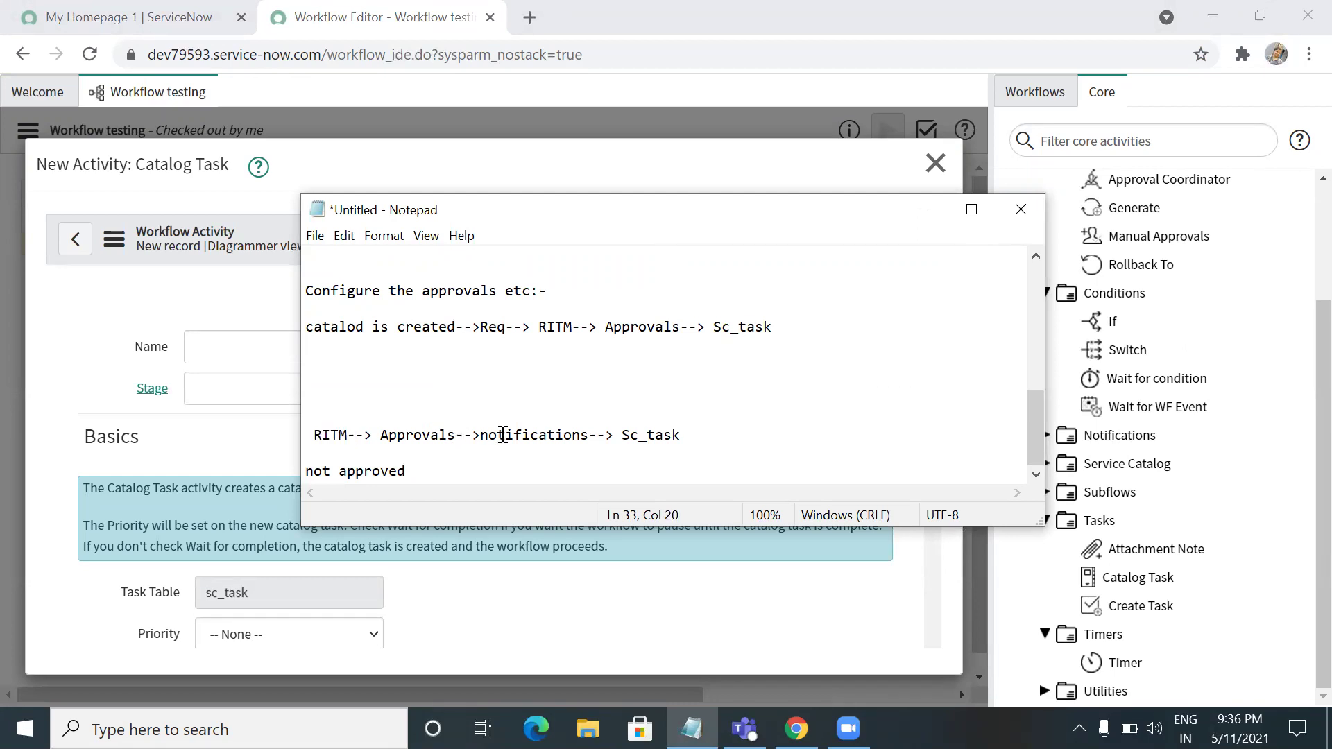
pyautogui.moveTo(483, 434); pyautogui.dragTo(589, 438)
pyautogui.click(591, 439)
pyautogui.moveTo(632, 431); pyautogui.dragTo(690, 435)
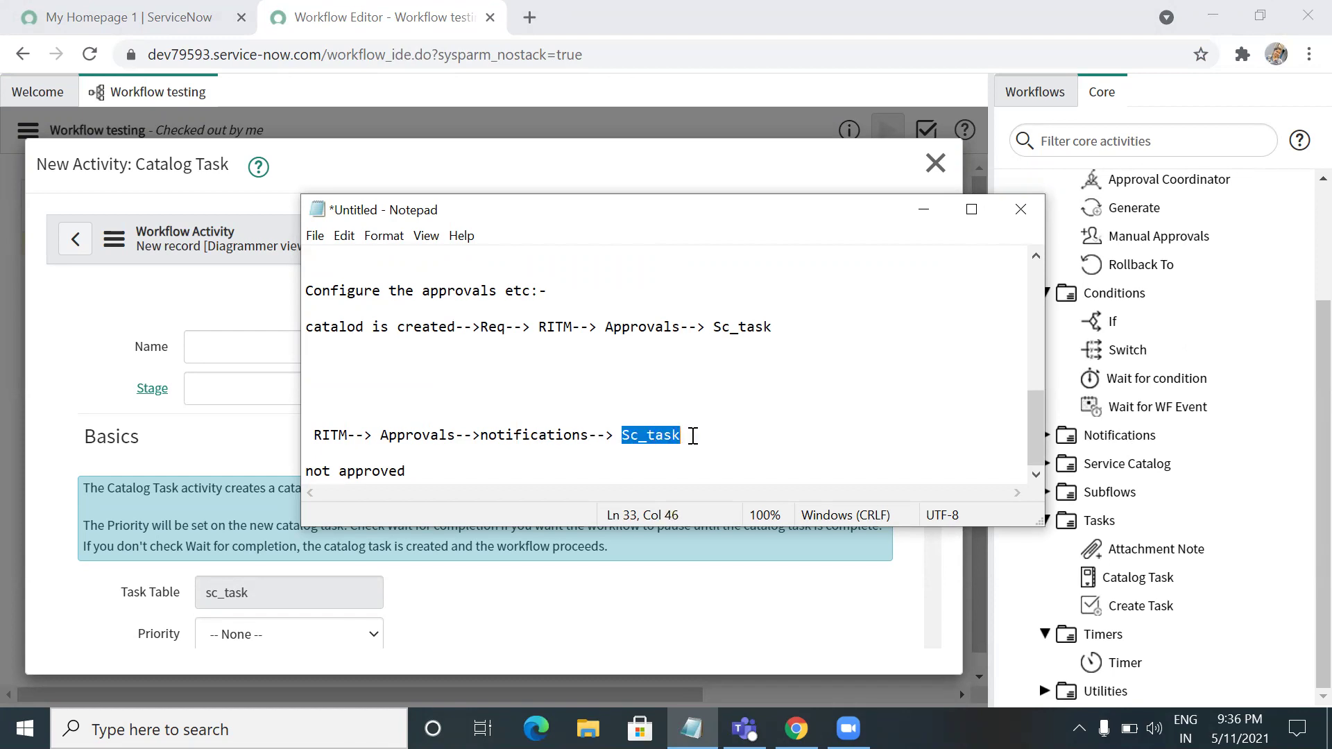
pyautogui.click(692, 435)
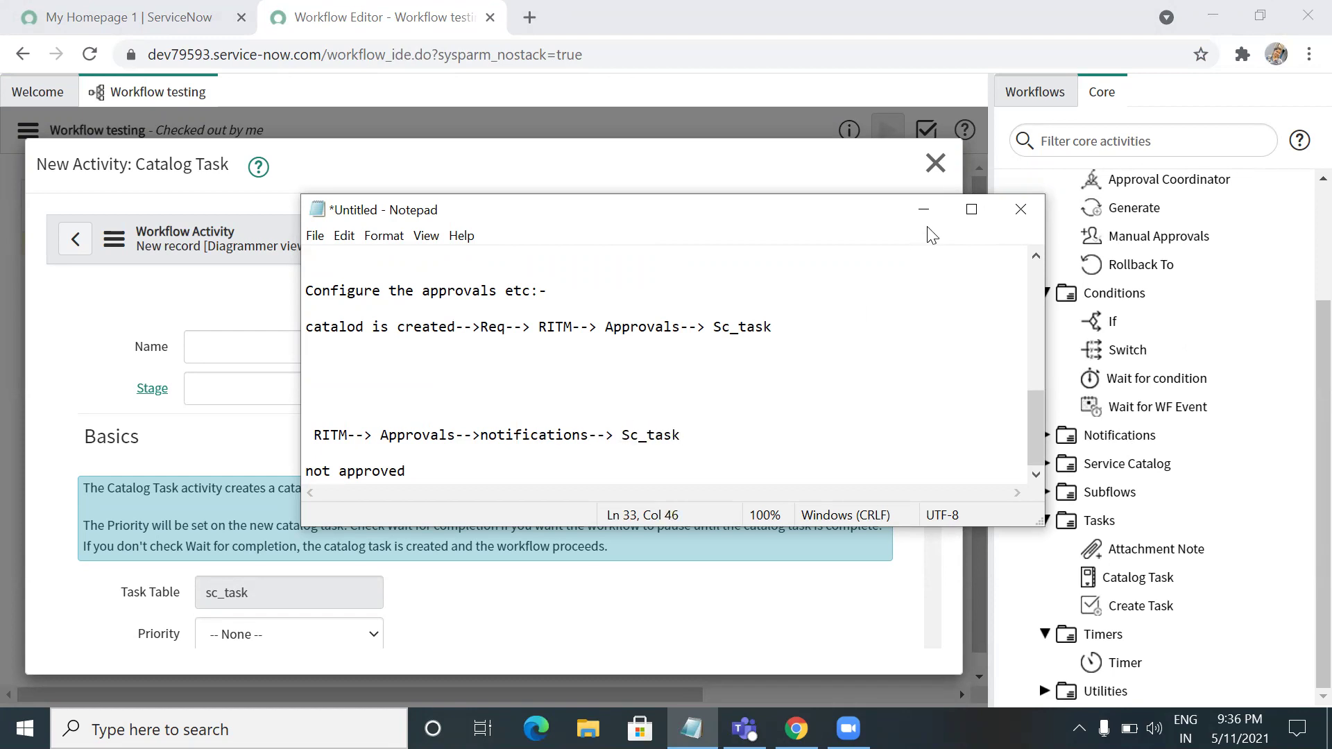
pyautogui.click(923, 208)
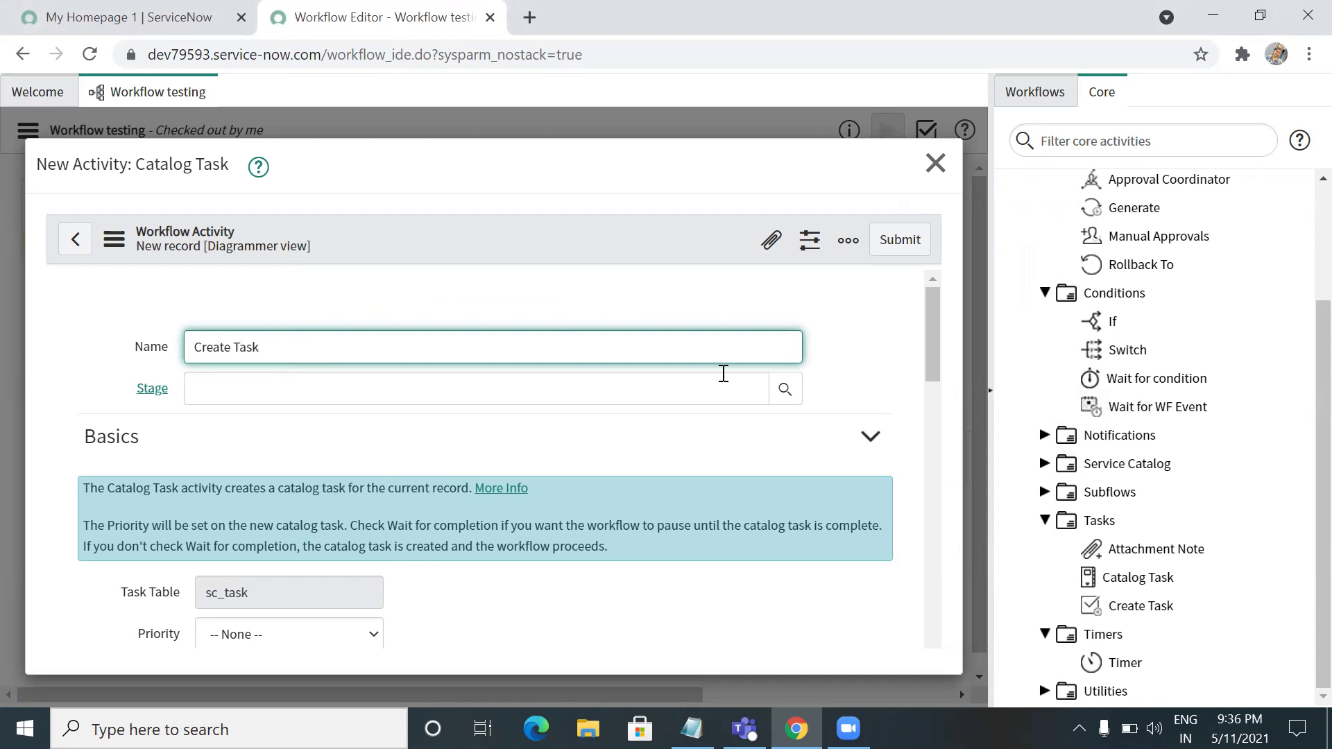
# - Name the catalog task activity Create Task and set its stage to Fulfillment
pyautogui.click(788, 399)
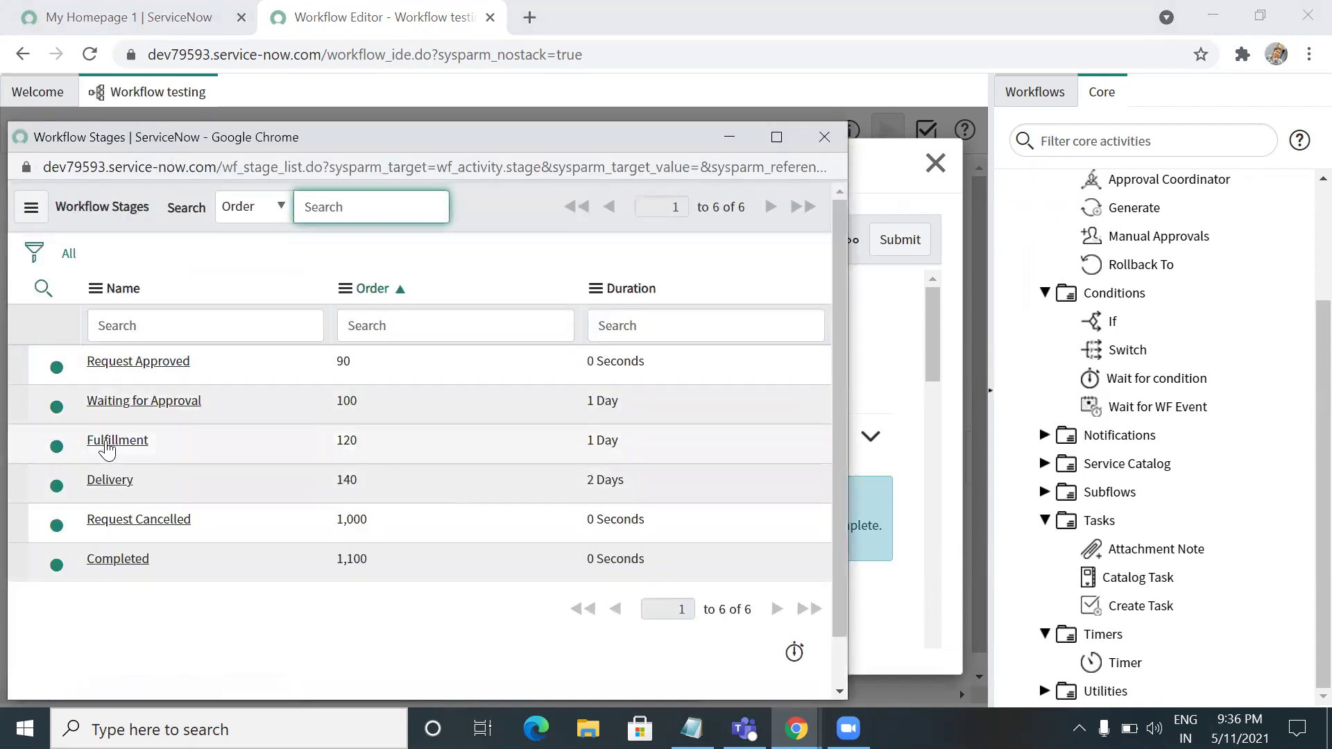
pyautogui.click(108, 444)
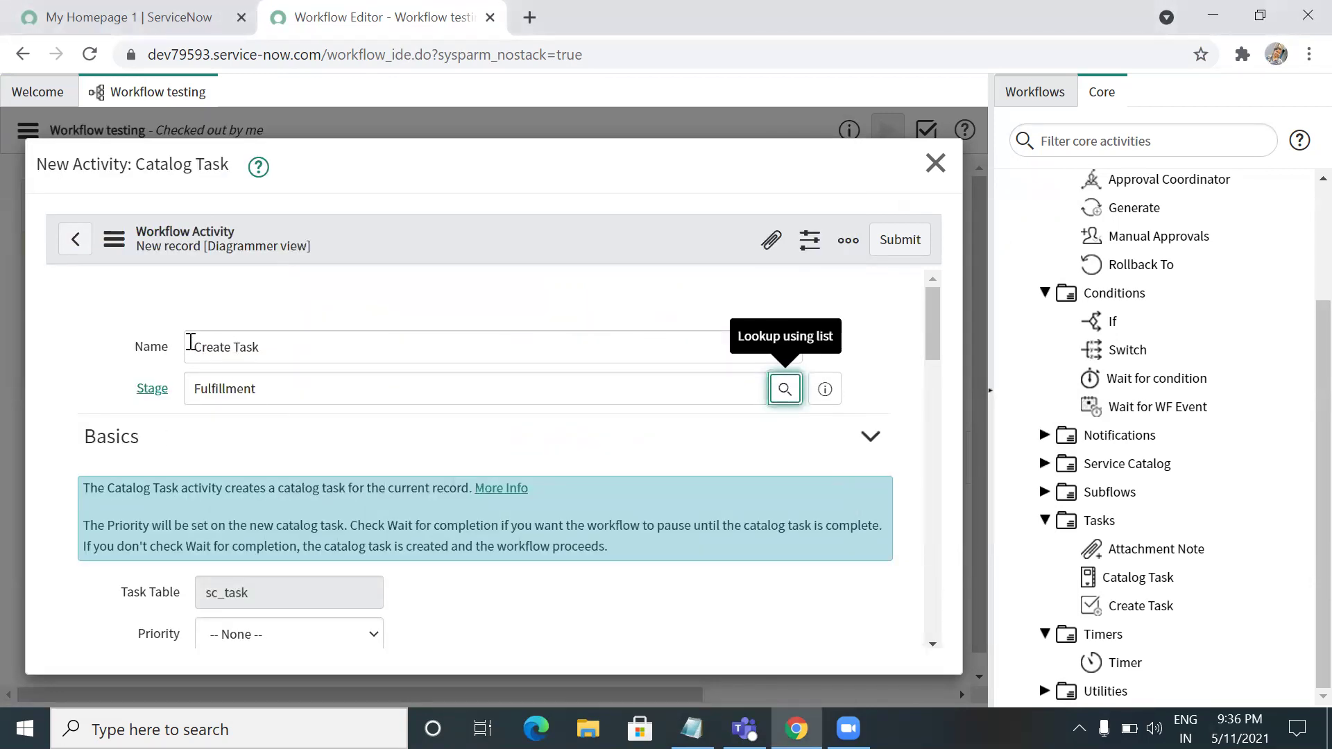
pyautogui.moveTo(190, 342); pyautogui.dragTo(258, 347)
pyautogui.click(277, 348)
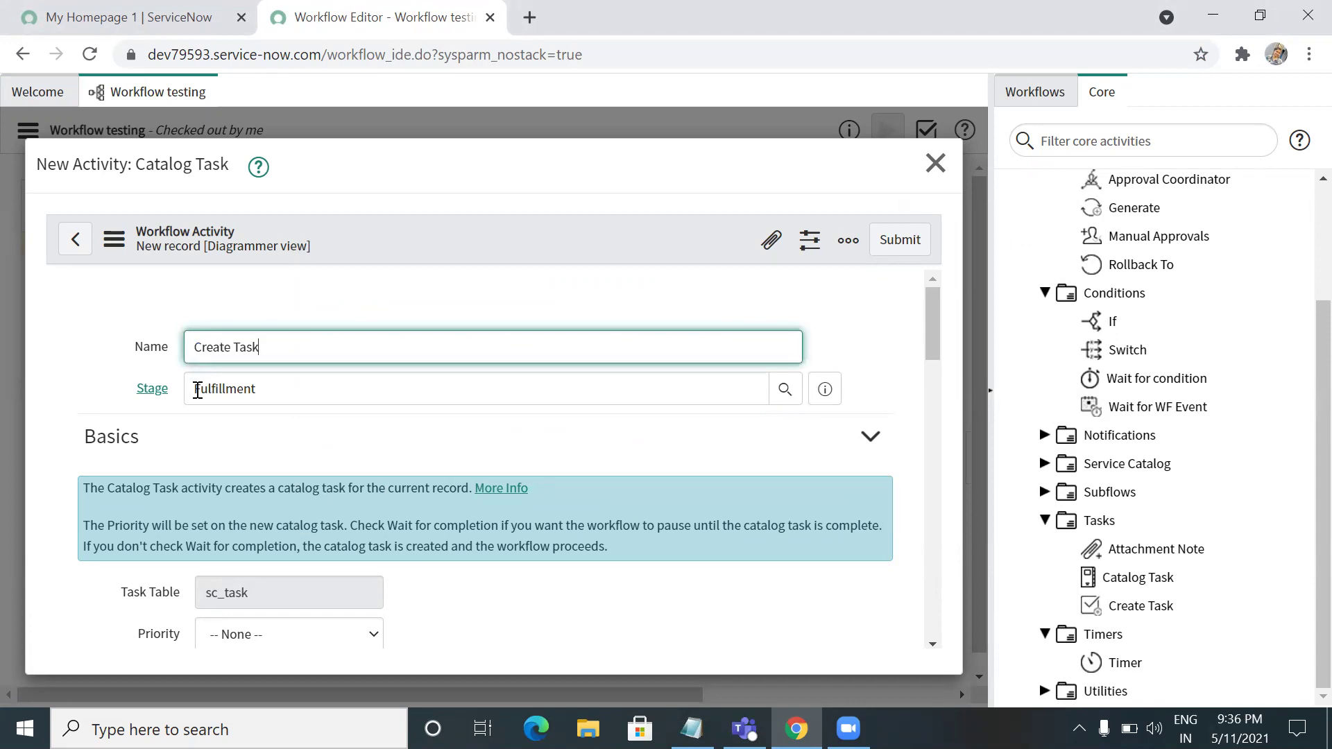
# - Set the catalog task's priority to 2 - High, keeping Wait for completion enabled
pyautogui.moveTo(927, 351); pyautogui.dragTo(934, 396)
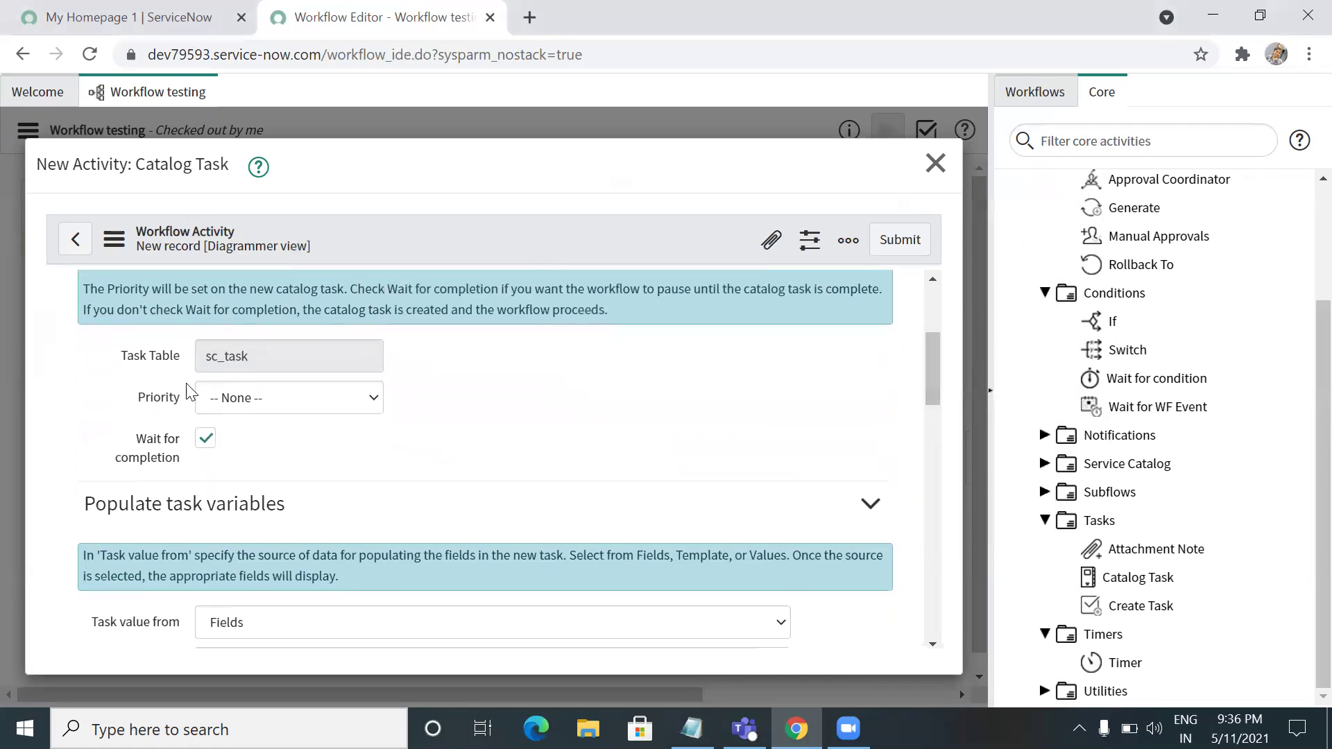
pyautogui.moveTo(123, 355); pyautogui.dragTo(216, 360)
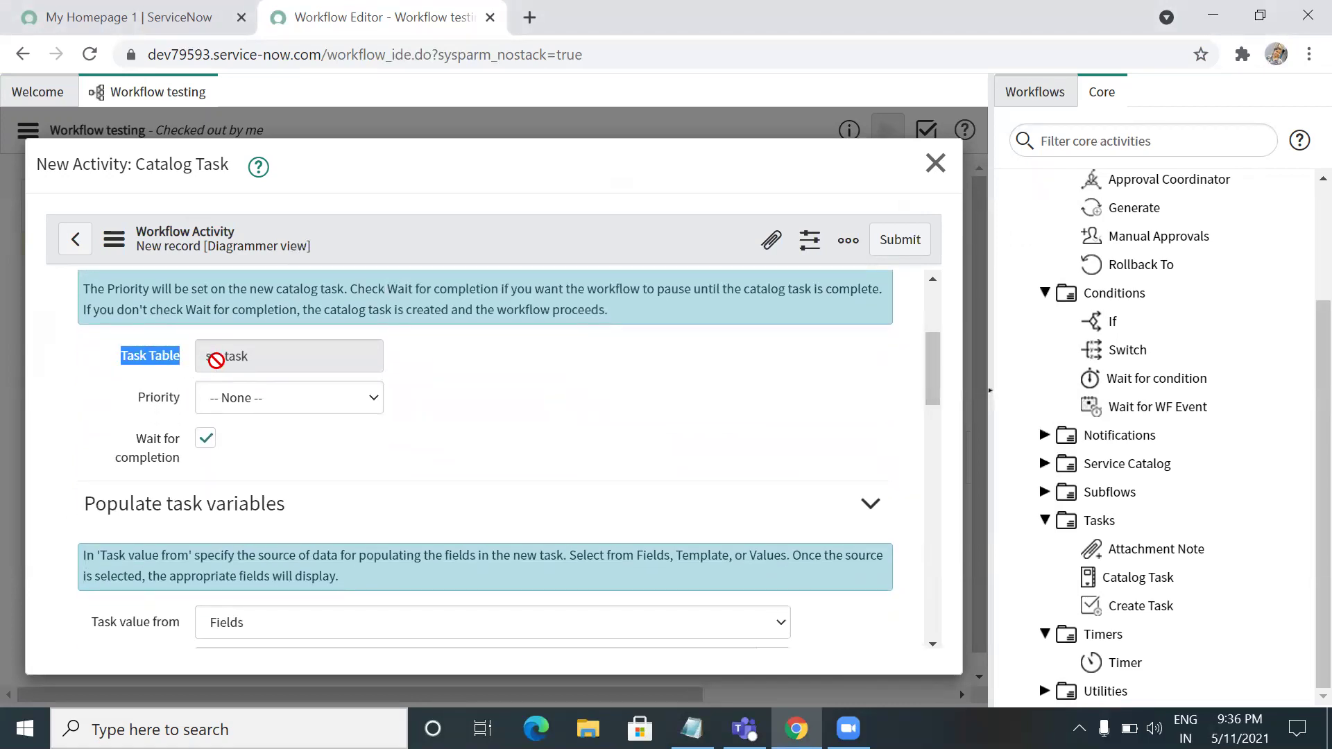
pyautogui.click(257, 406)
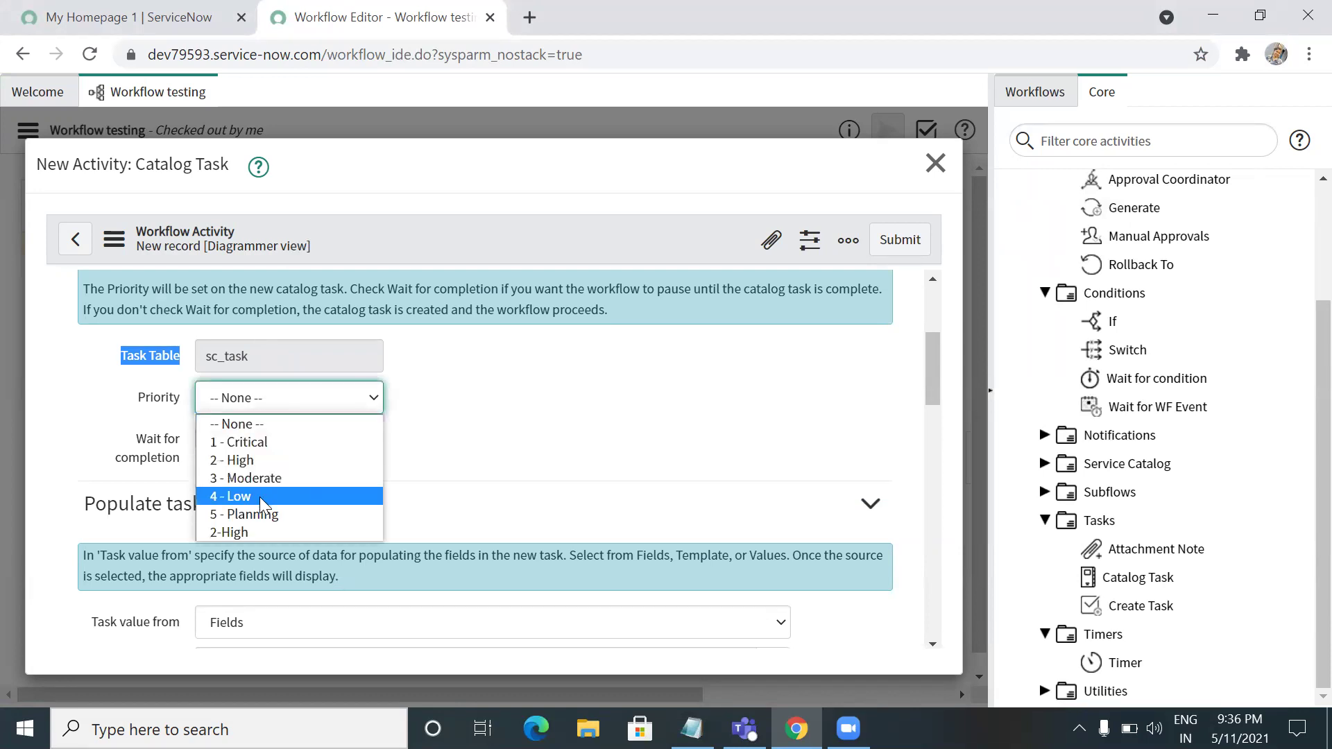
pyautogui.click(252, 459)
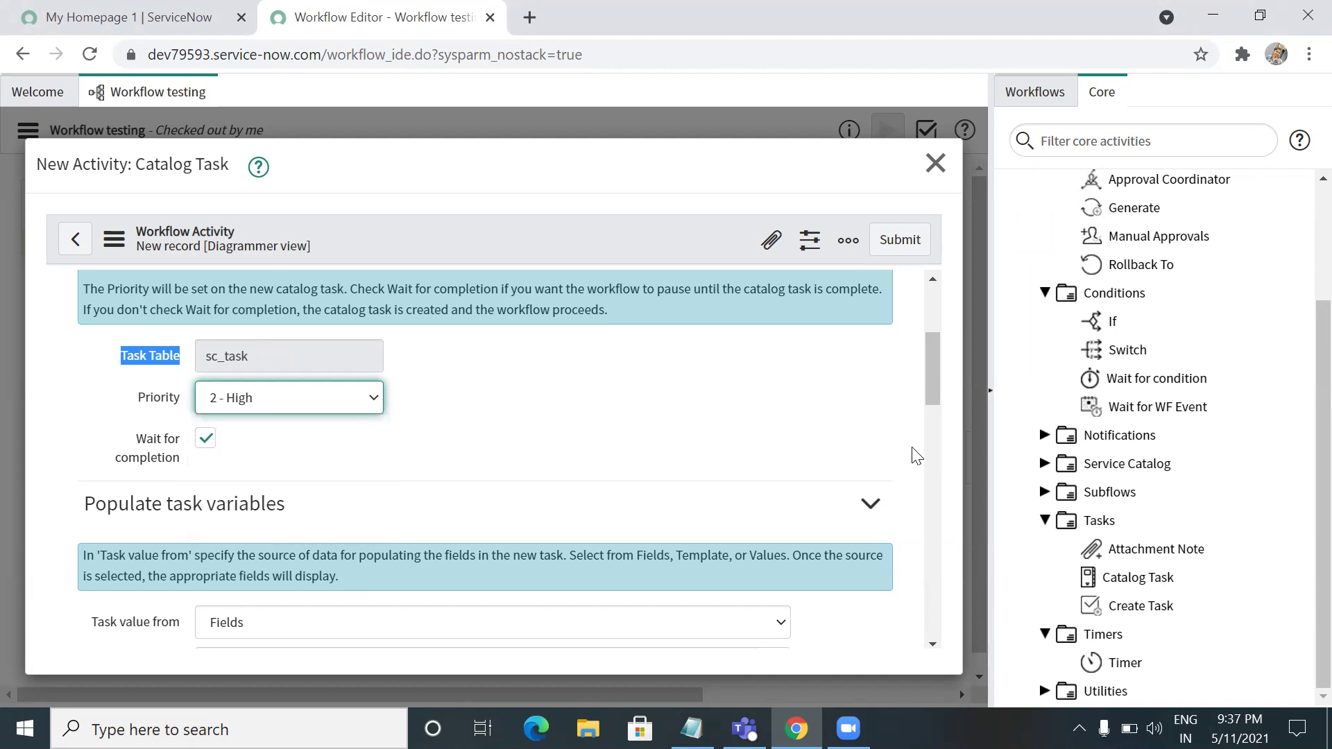
pyautogui.moveTo(929, 399); pyautogui.dragTo(929, 409)
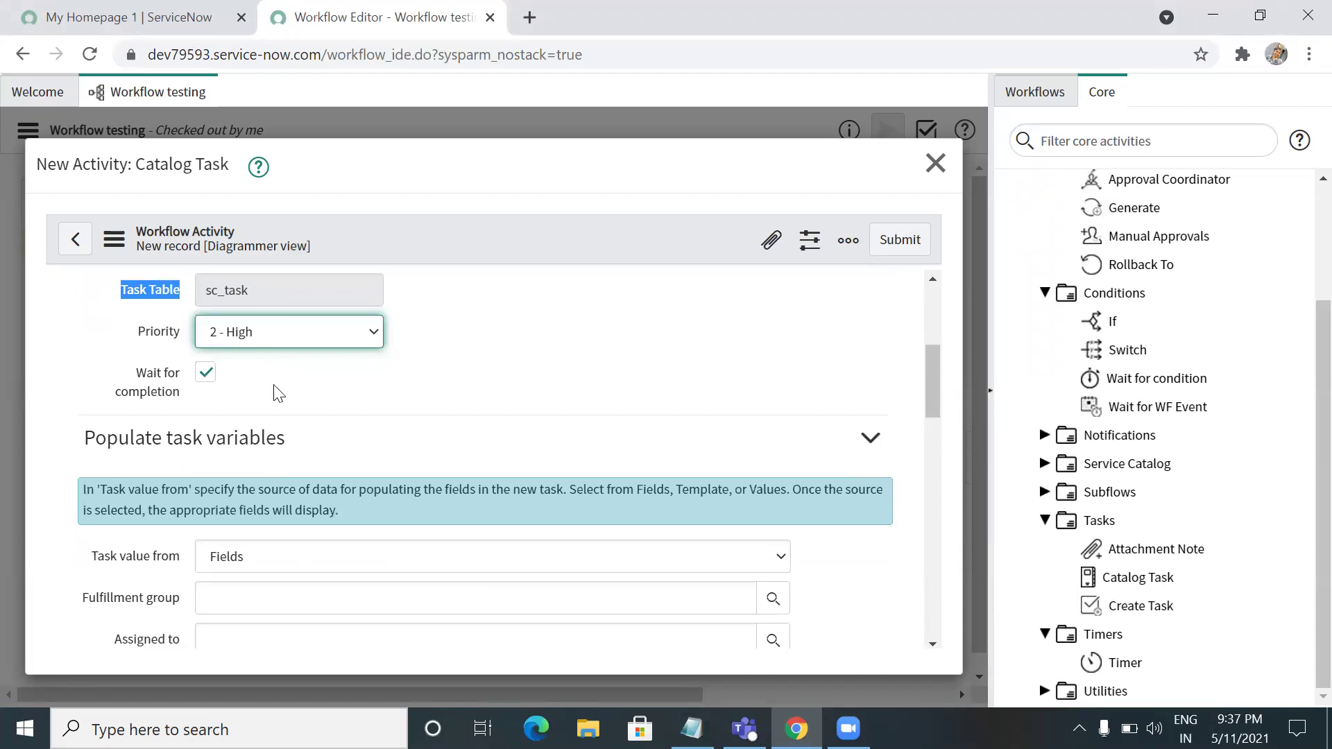
pyautogui.click(465, 390)
# - Populate the task variables from Fields and assign Demo group as the fulfillment group
pyautogui.moveTo(936, 397); pyautogui.dragTo(939, 417)
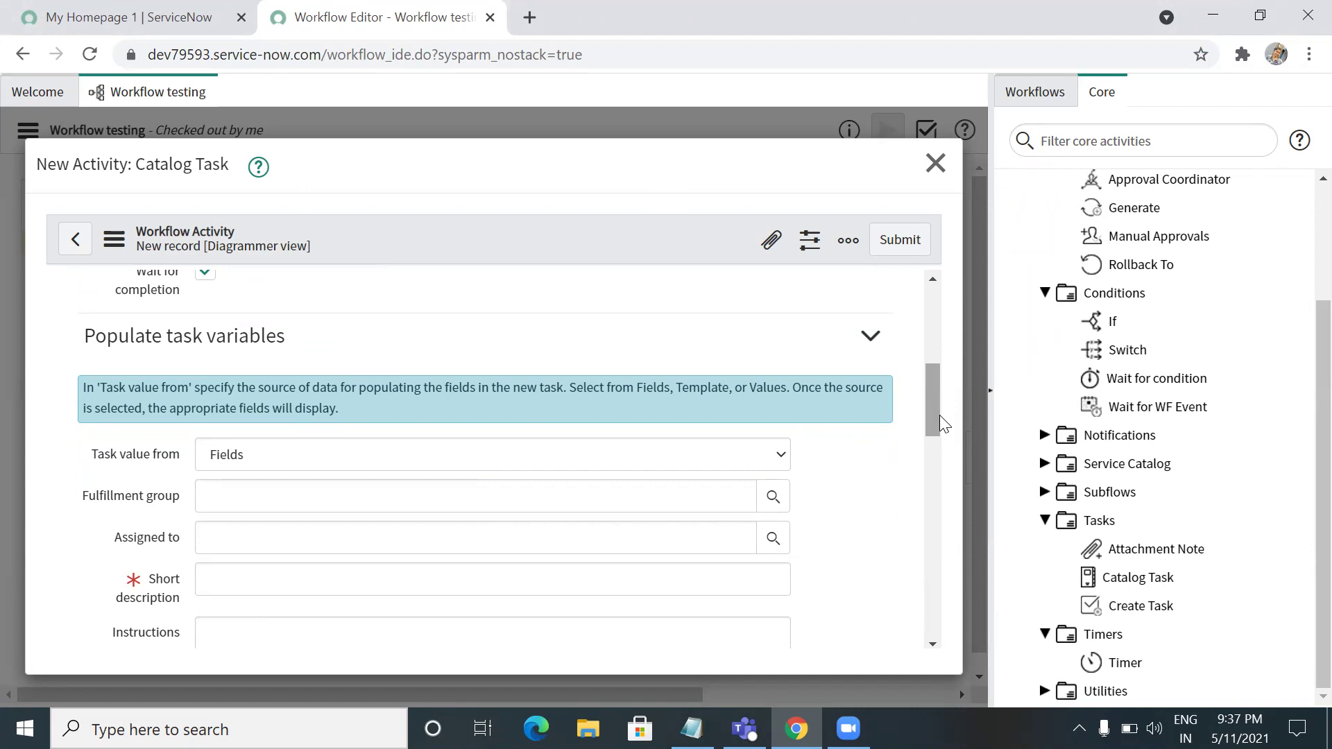
pyautogui.moveTo(932, 414); pyautogui.dragTo(934, 426)
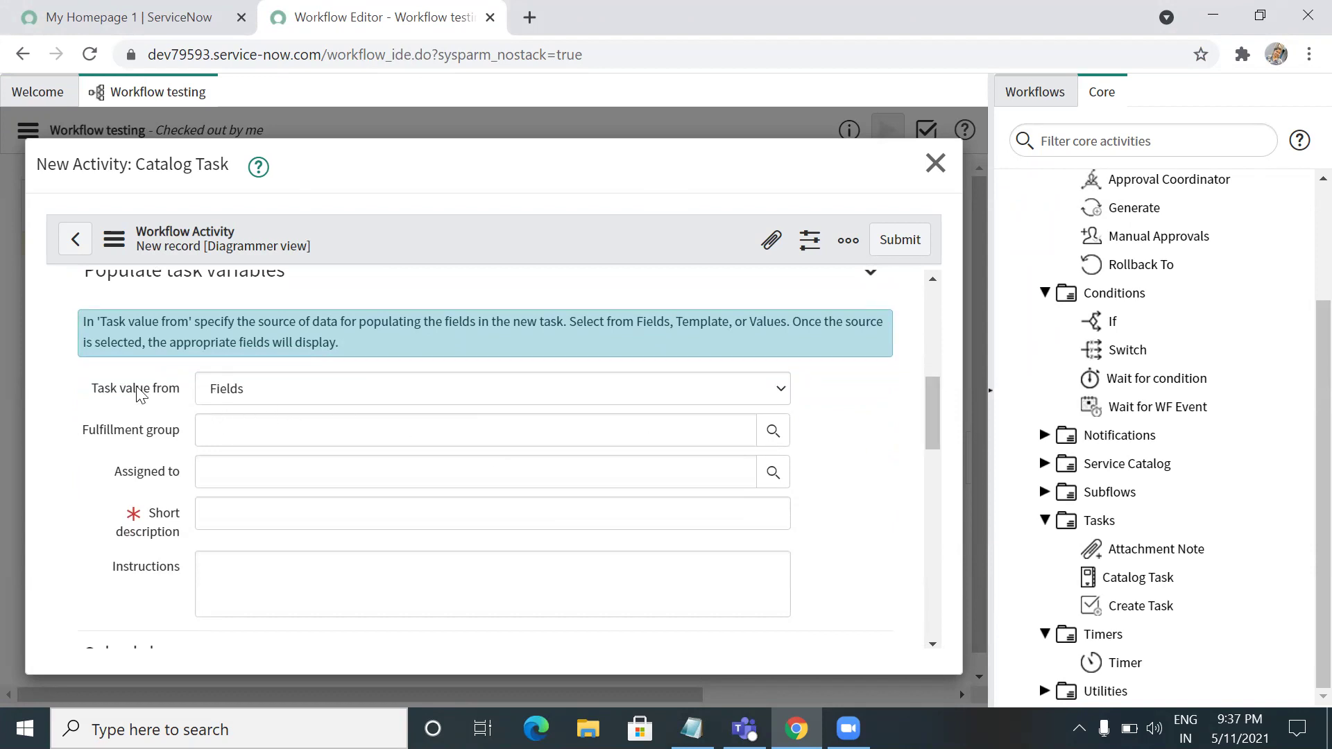
pyautogui.click(258, 396)
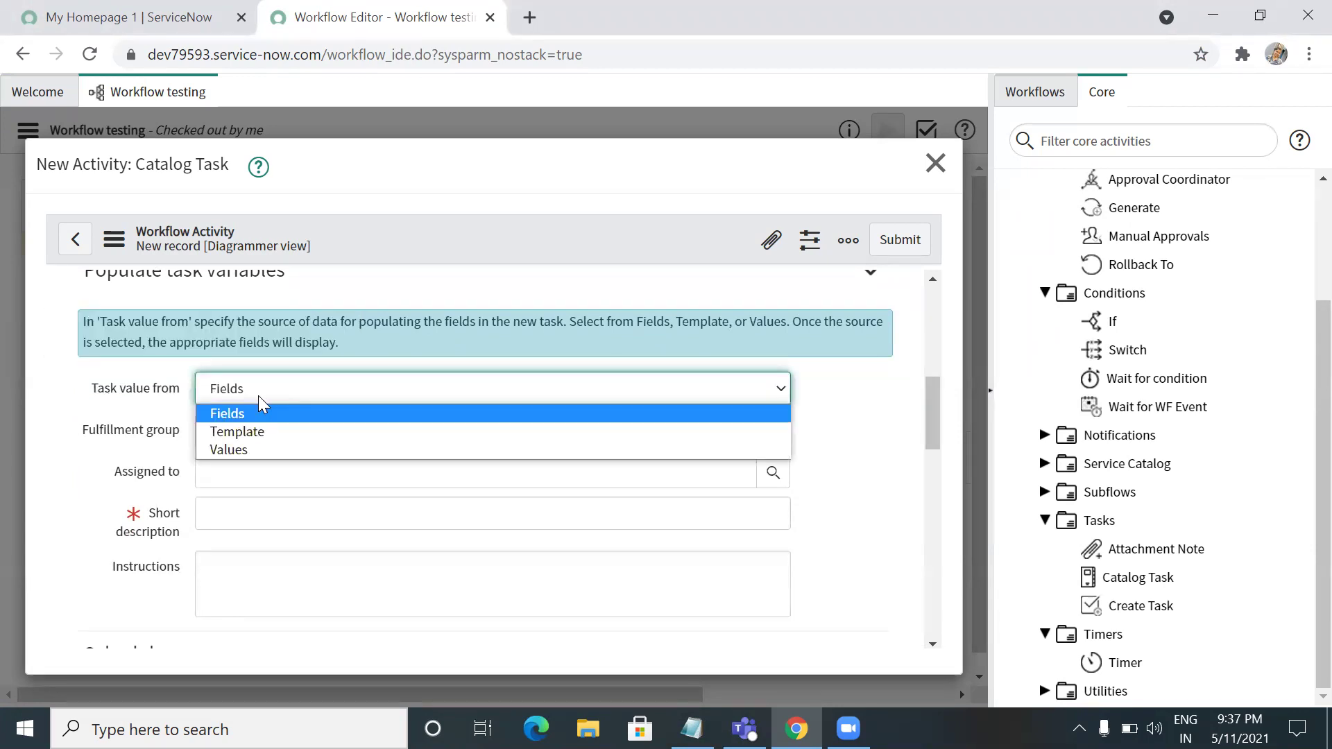
pyautogui.click(248, 414)
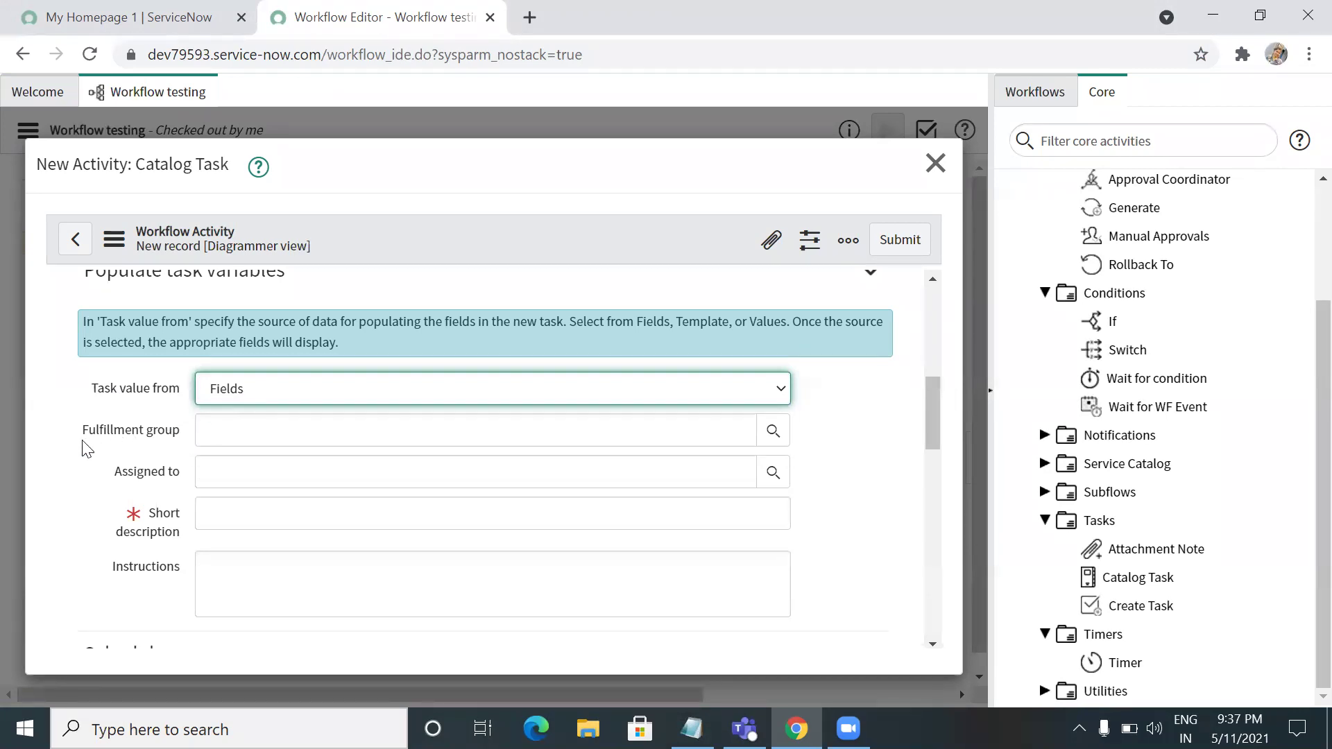
pyautogui.click(773, 432)
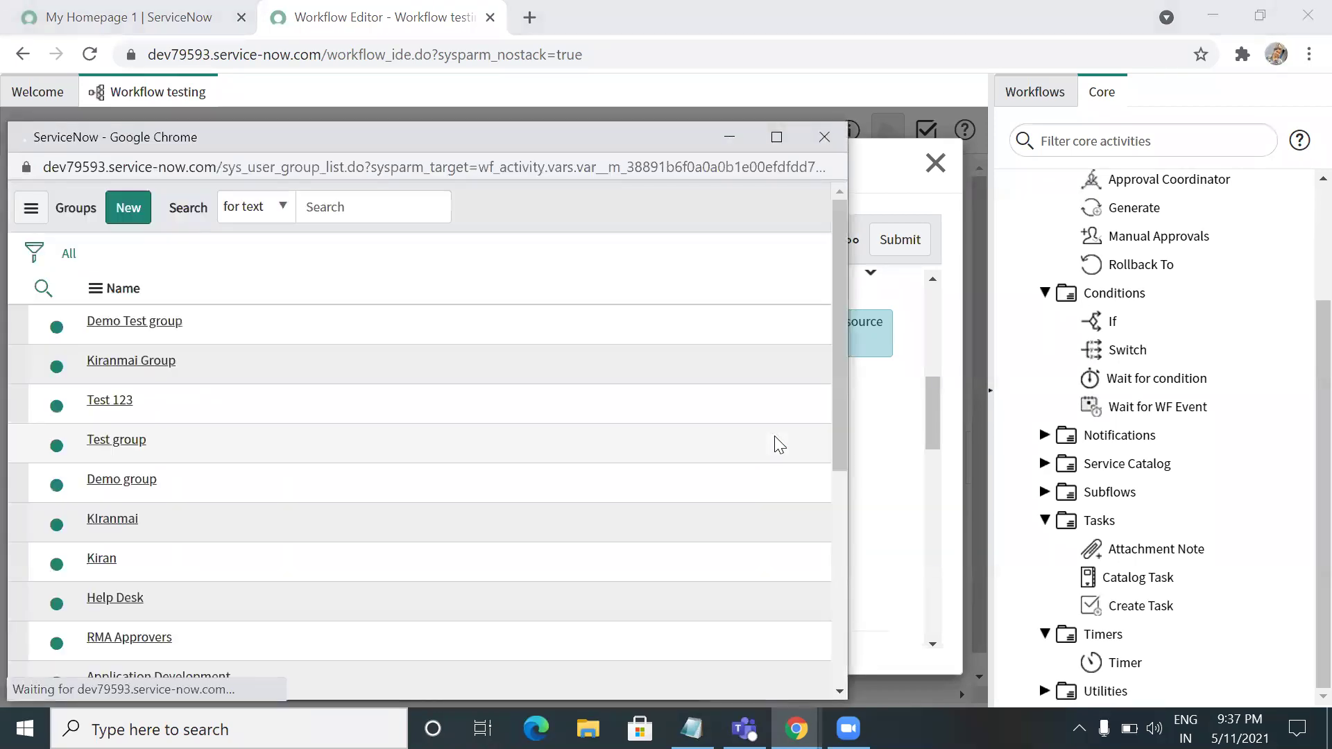
pyautogui.click(132, 519)
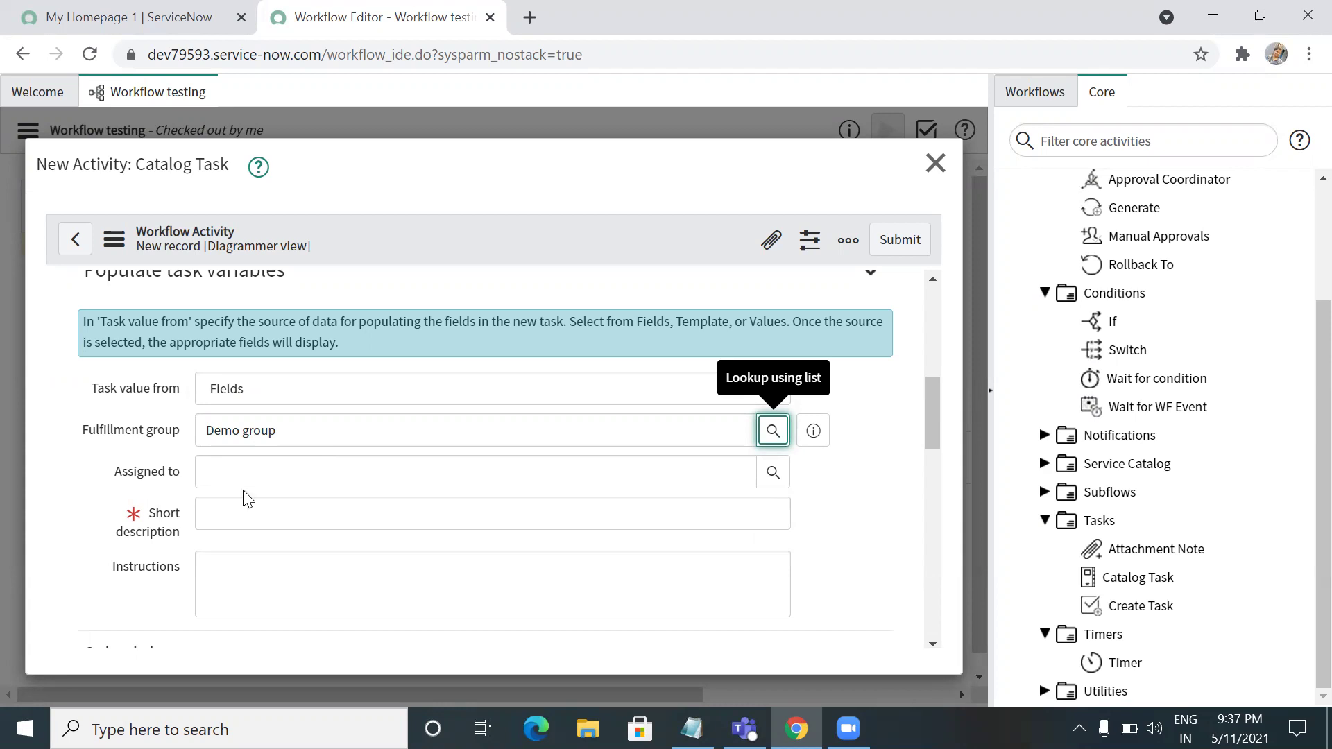
# - Enter Create SC_Task as the task's short description, leaving the instructions empty
pyautogui.click(244, 513)
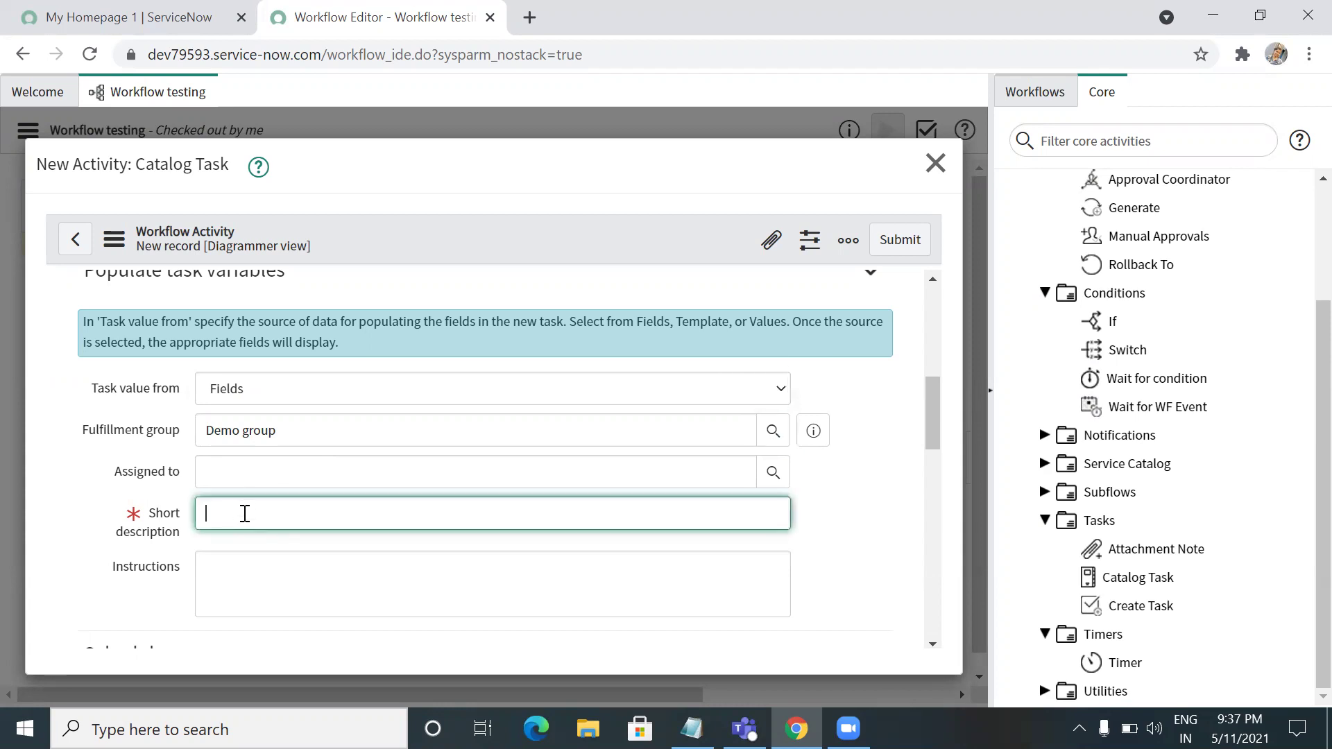
pyautogui.write('Create SC_Task')
pyautogui.click(478, 557)
pyautogui.moveTo(939, 417); pyautogui.dragTo(993, 423)
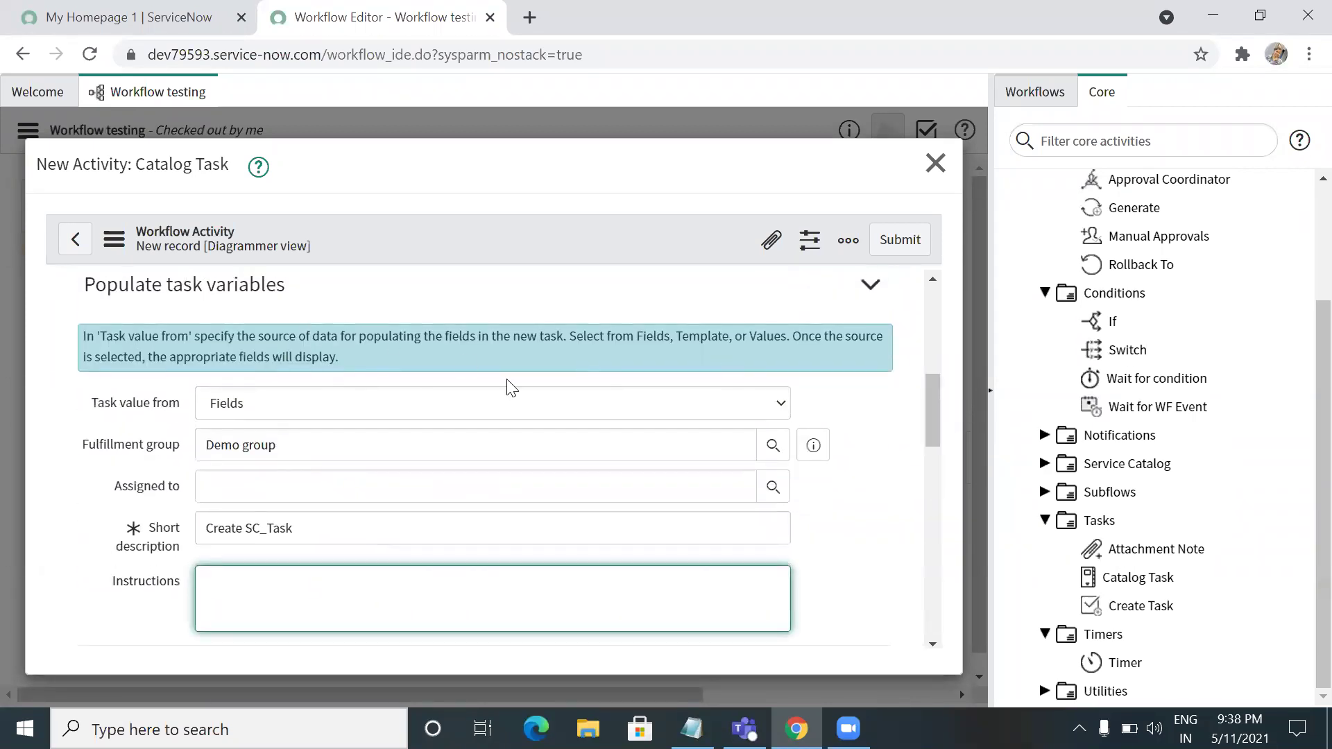
# - Review the schedule and available task form variables, then submit the Create Task activity without changing them
pyautogui.scroll(-5, 932, 463)
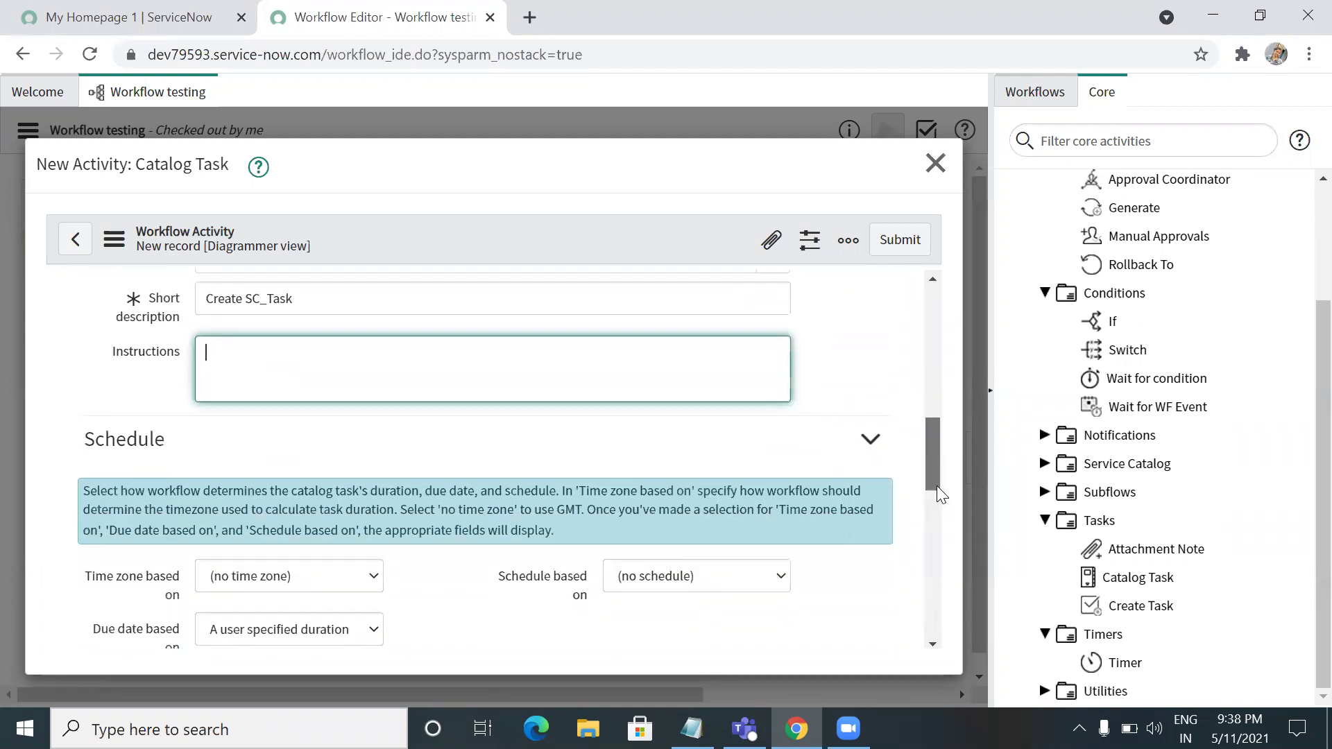
pyautogui.moveTo(65, 418); pyautogui.dragTo(469, 567)
pyautogui.click(467, 566)
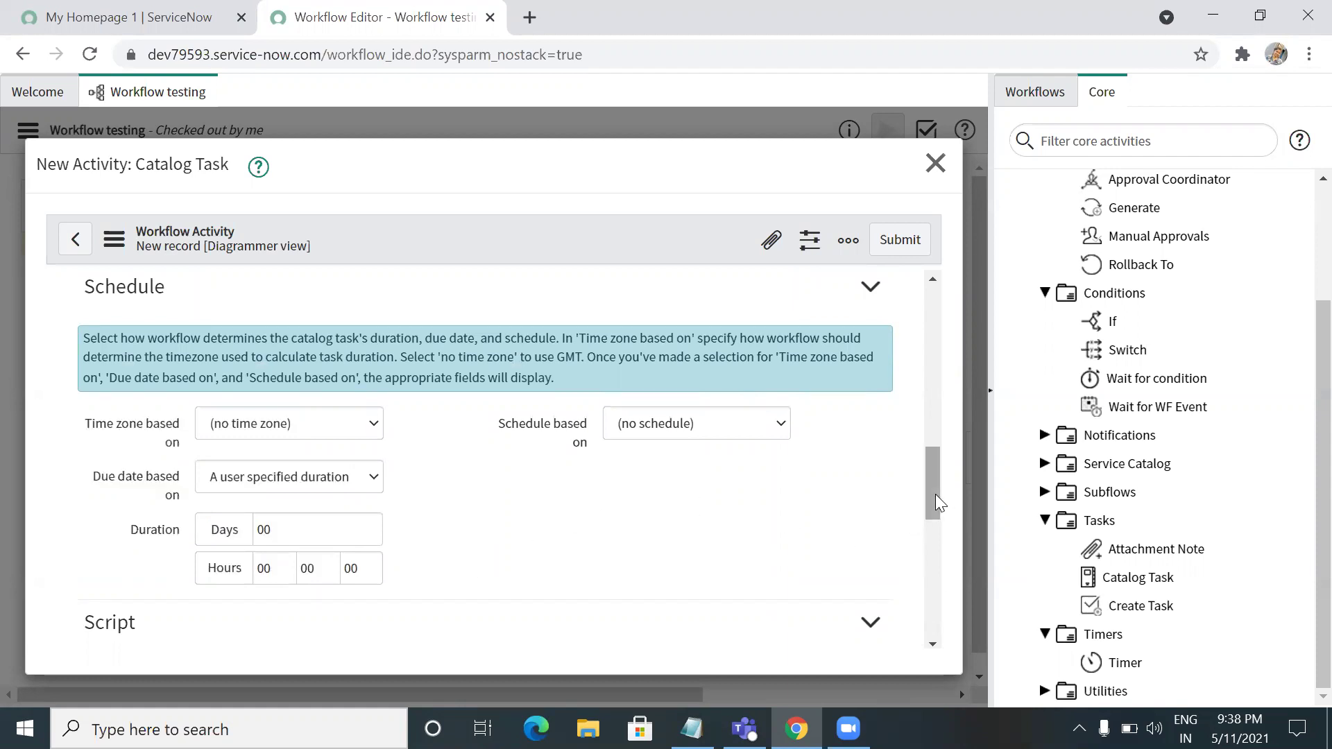
pyautogui.moveTo(935, 494); pyautogui.dragTo(962, 595)
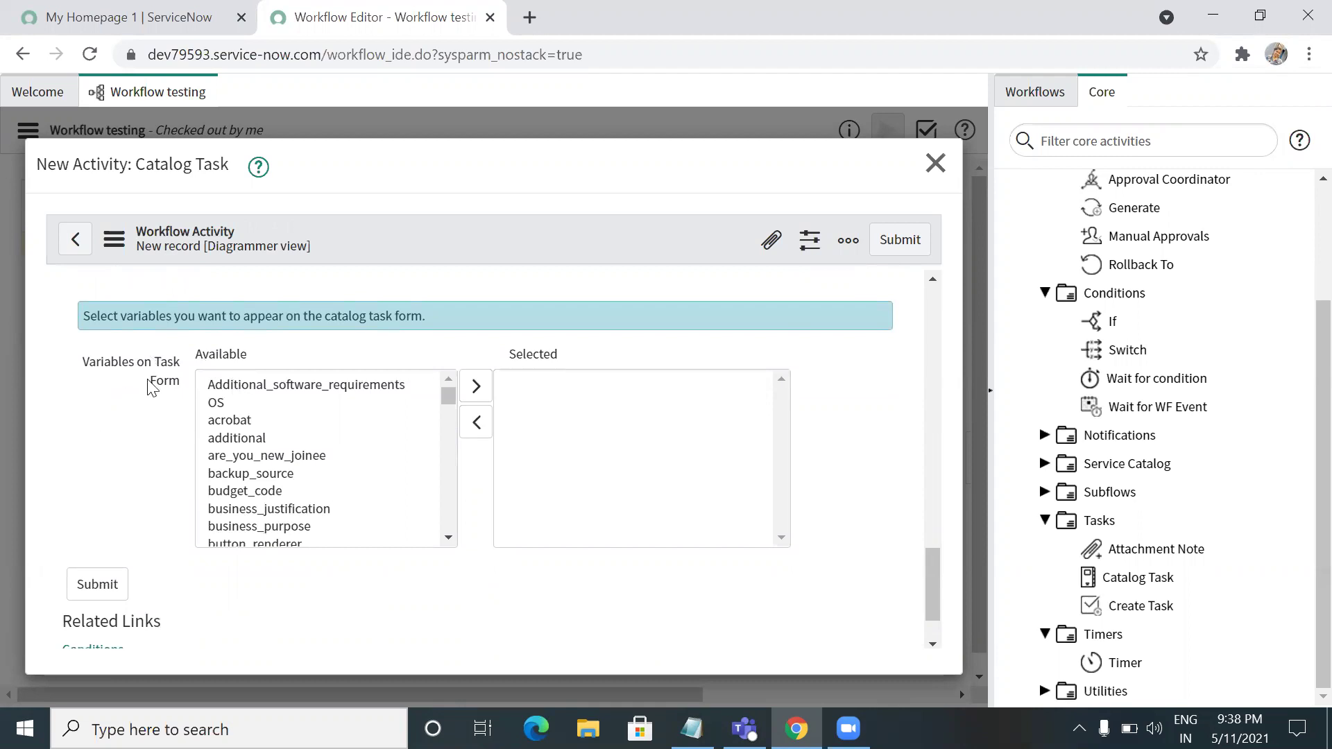
pyautogui.moveTo(451, 401); pyautogui.dragTo(438, 461)
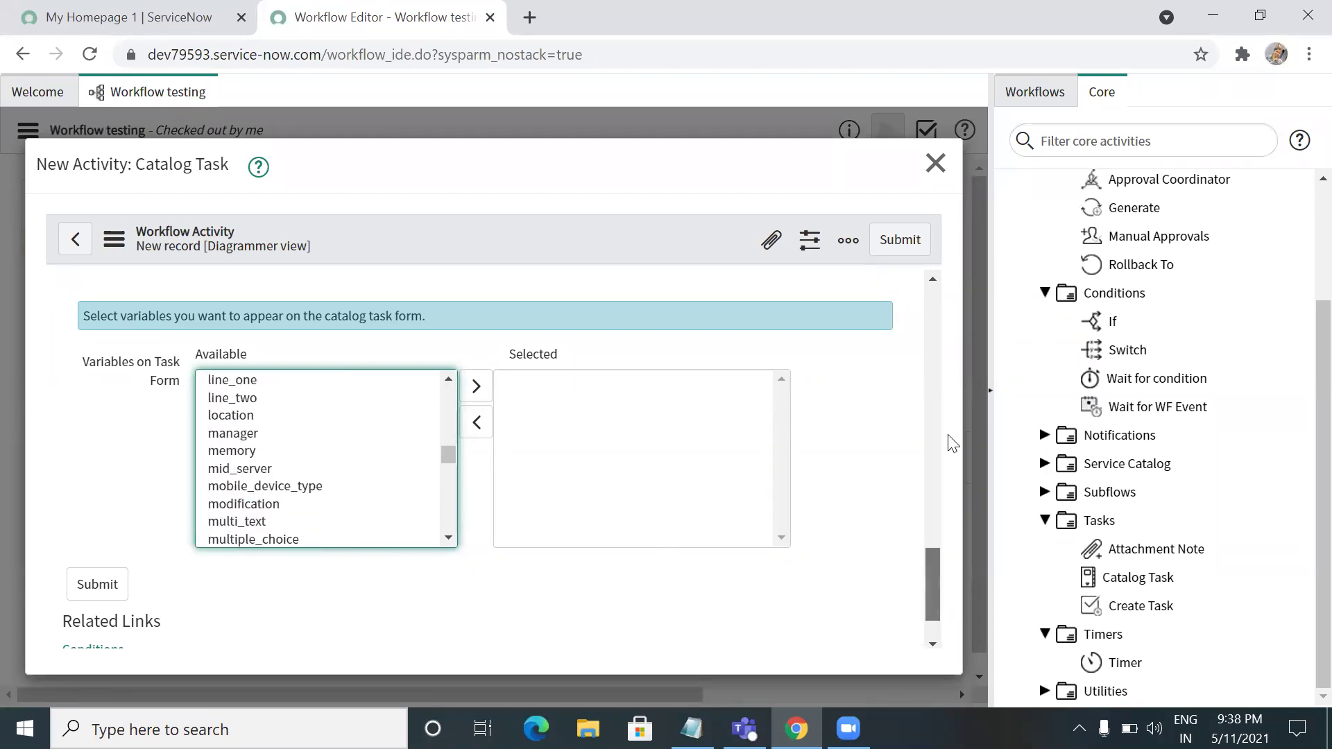
pyautogui.scroll(10, 951, 440)
pyautogui.click(900, 238)
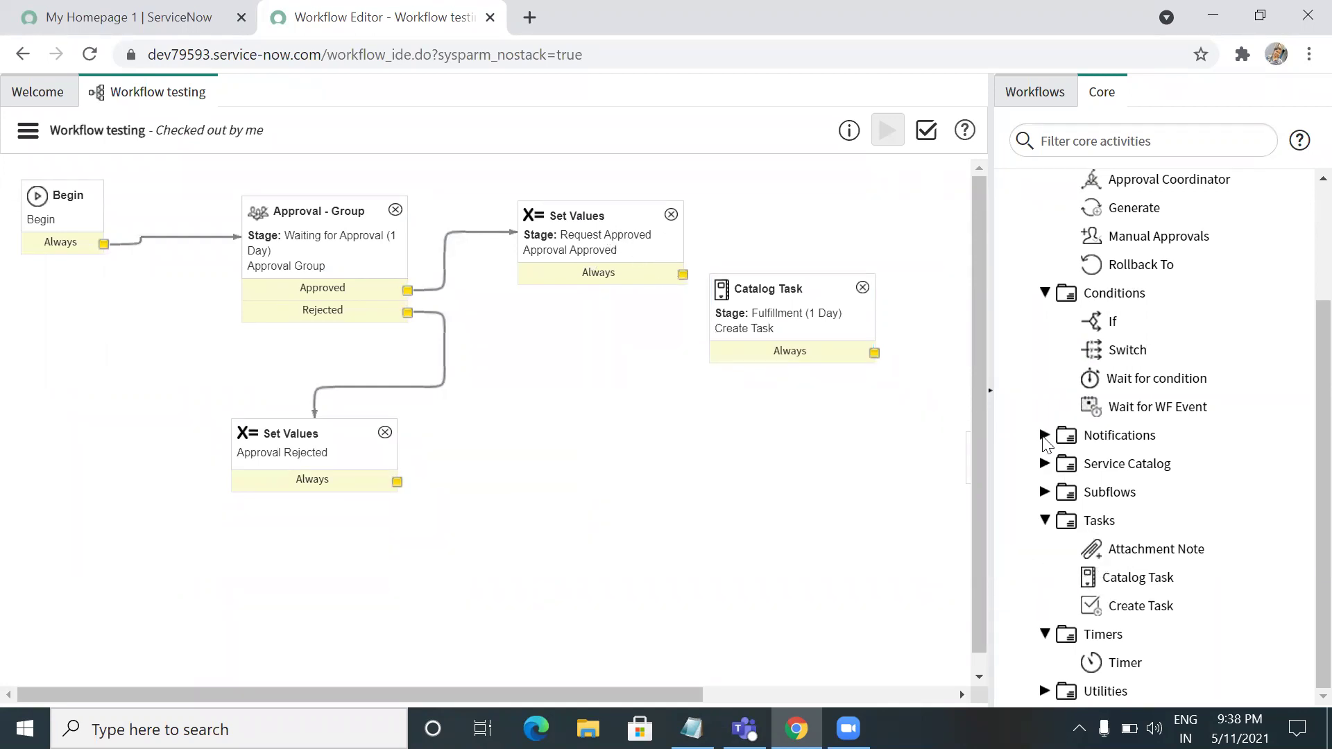
# - Add a Notification activity below the Approval Approved activity, named Trigger Notification, leaving its stage empty
pyautogui.click(1045, 437)
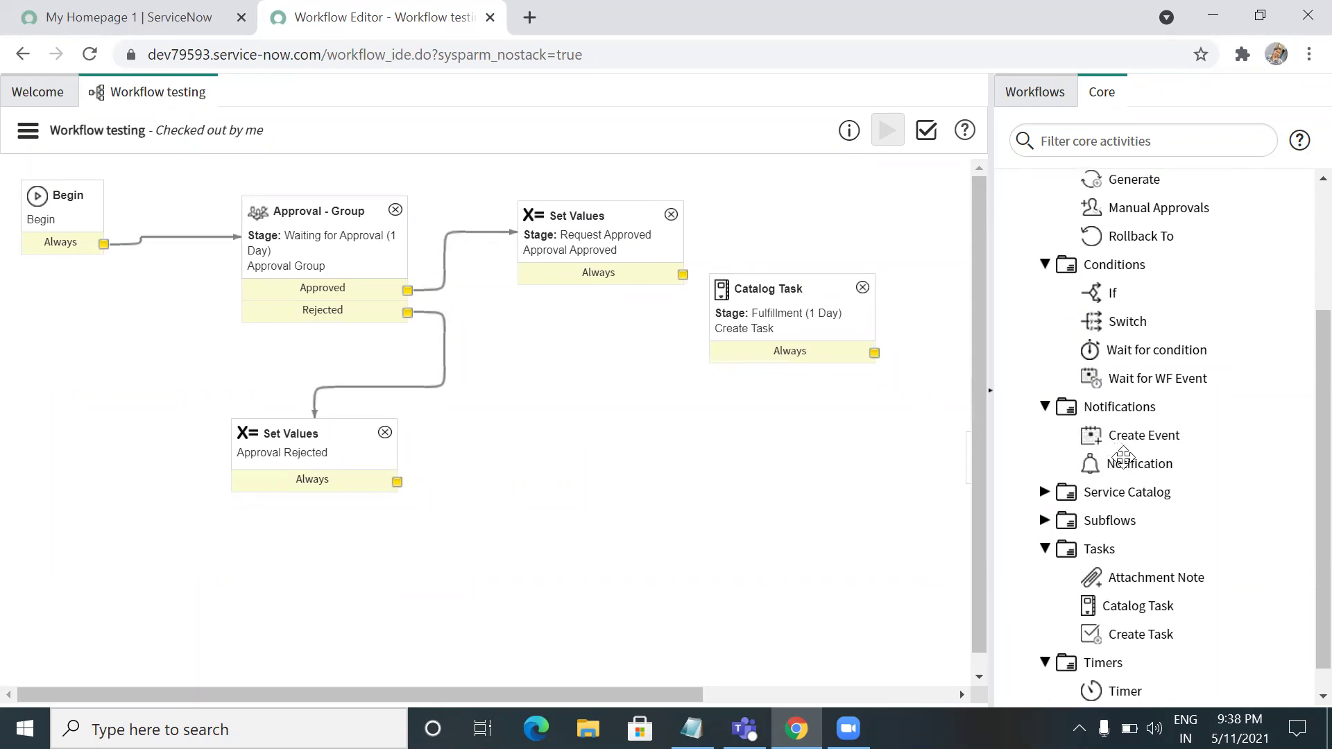
pyautogui.moveTo(1127, 468); pyautogui.dragTo(576, 389)
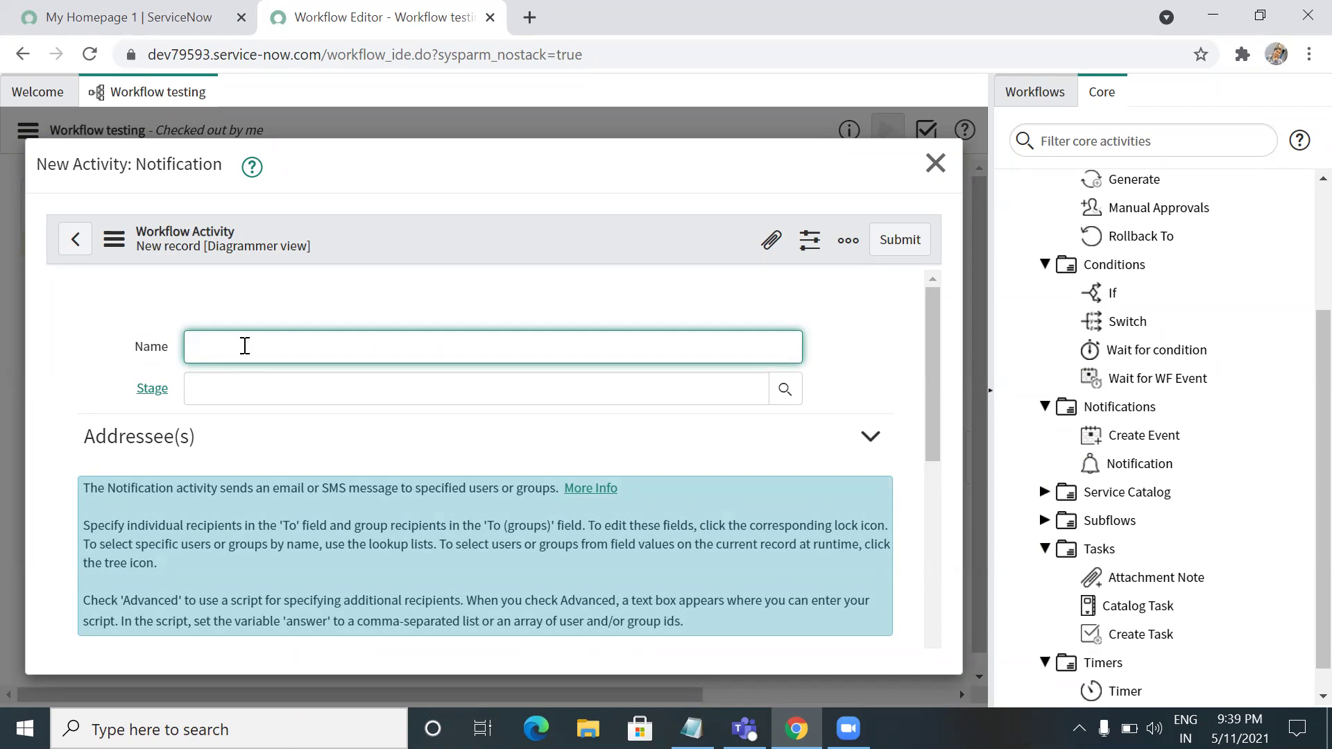
pyautogui.write('igger Notification')
pyautogui.click(245, 388)
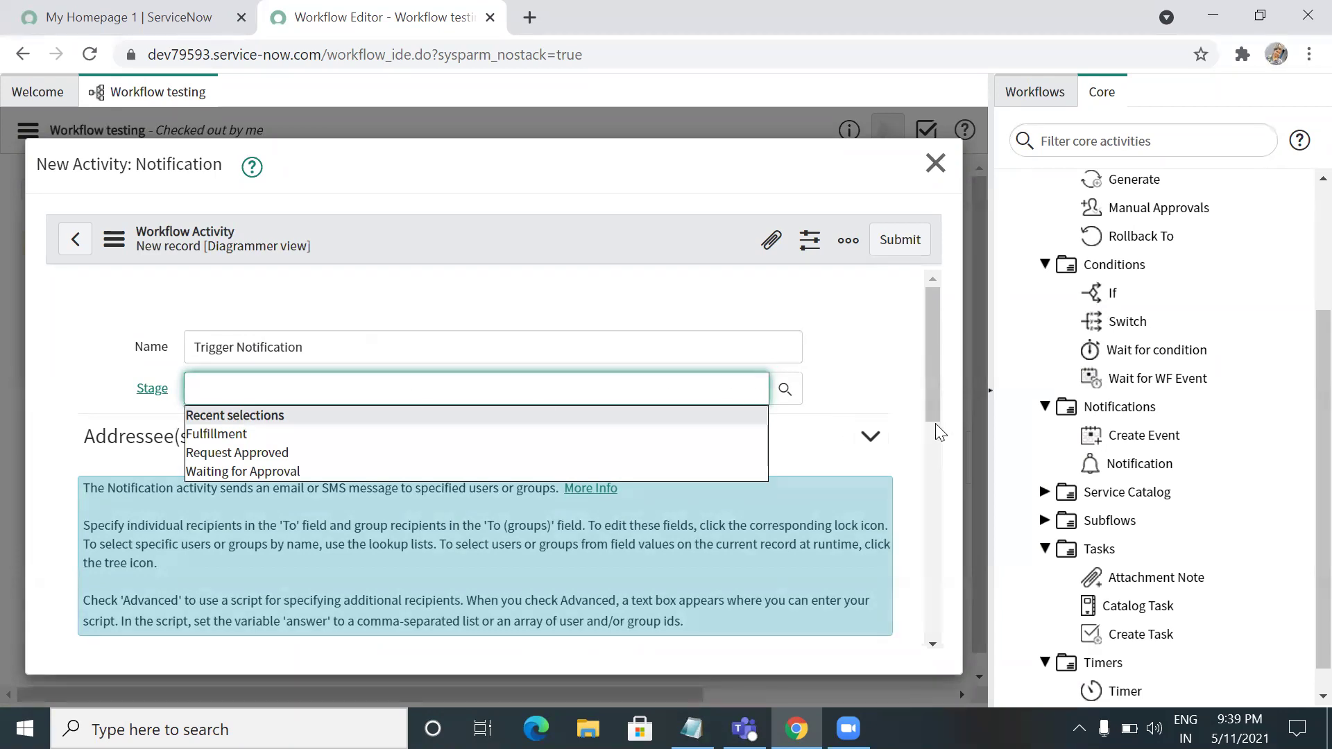
pyautogui.moveTo(939, 416); pyautogui.dragTo(946, 499)
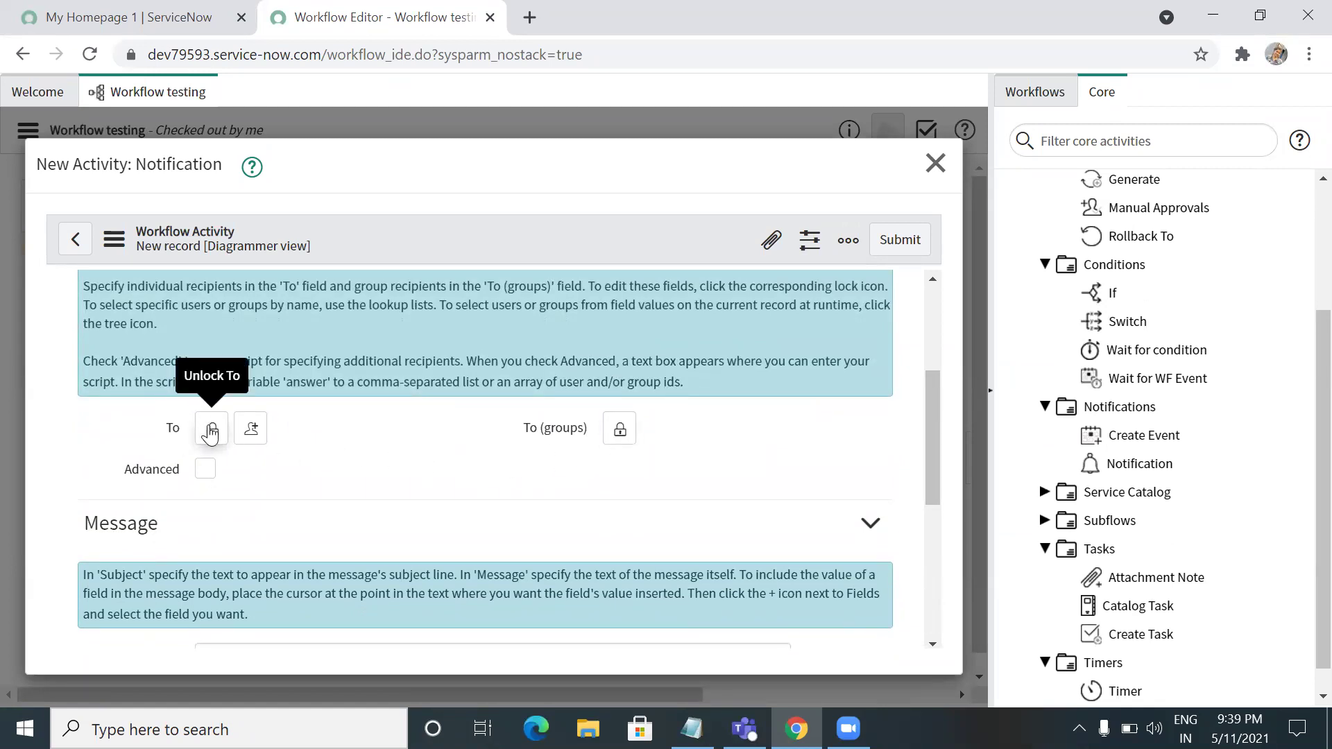
pyautogui.click(205, 469)
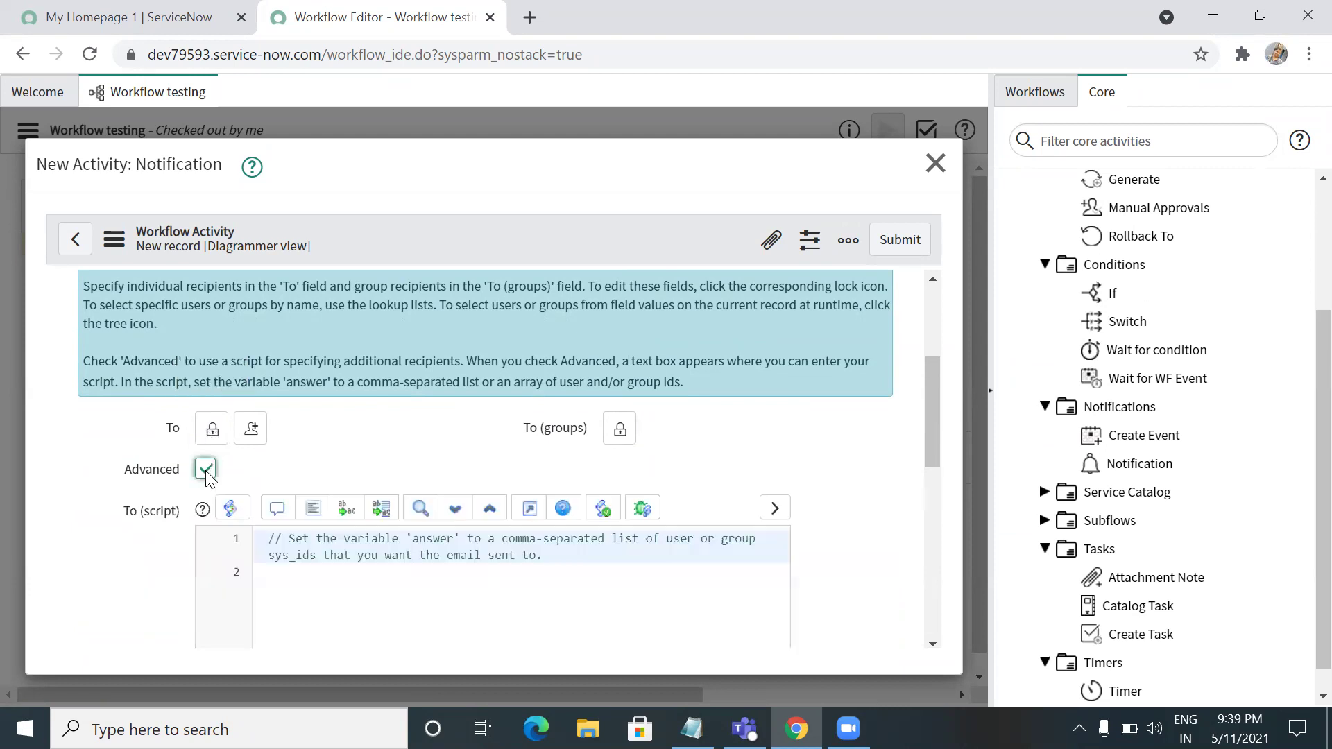
pyautogui.moveTo(937, 434)
pyautogui.mouseDown()
pyautogui.moveTo(936, 489)
pyautogui.moveTo(937, 450)
pyautogui.mouseUp()
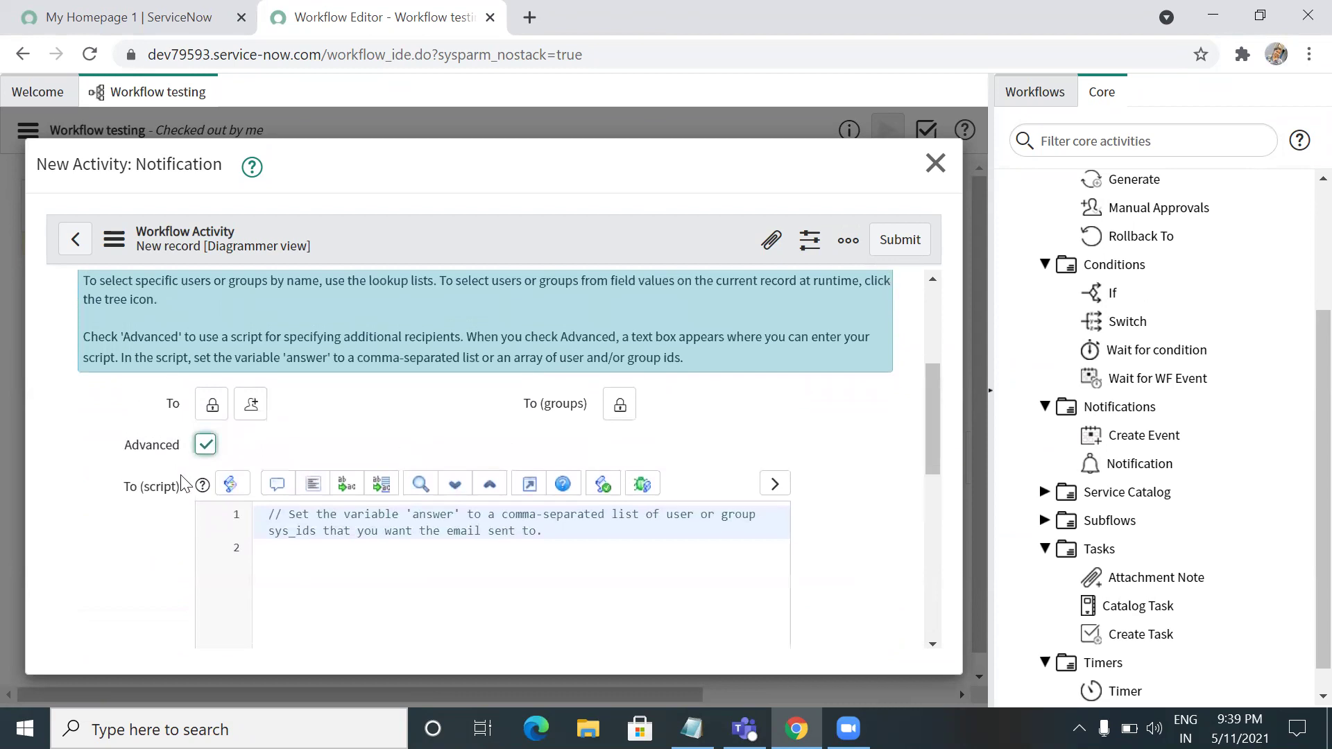
pyautogui.click(206, 445)
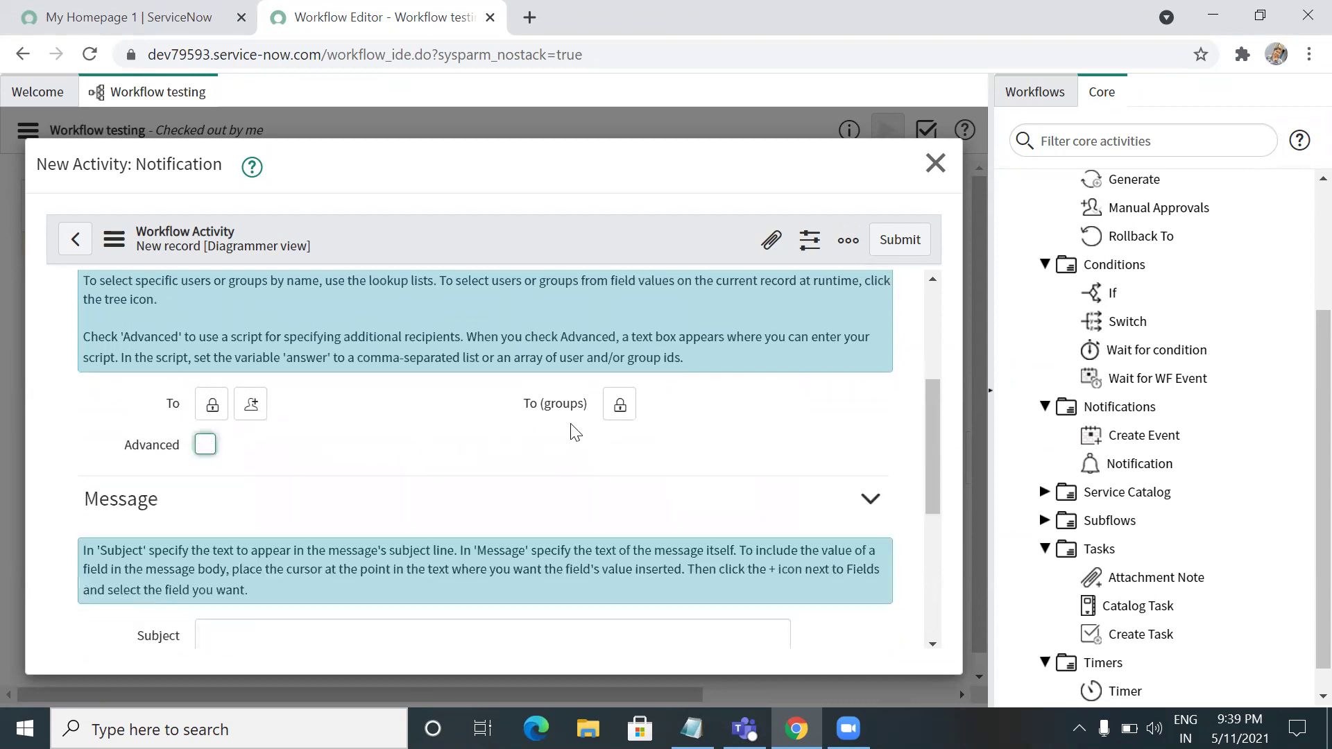
# - Set Demo group as the notification's group recipient and lock the group recipients field
pyautogui.click(633, 414)
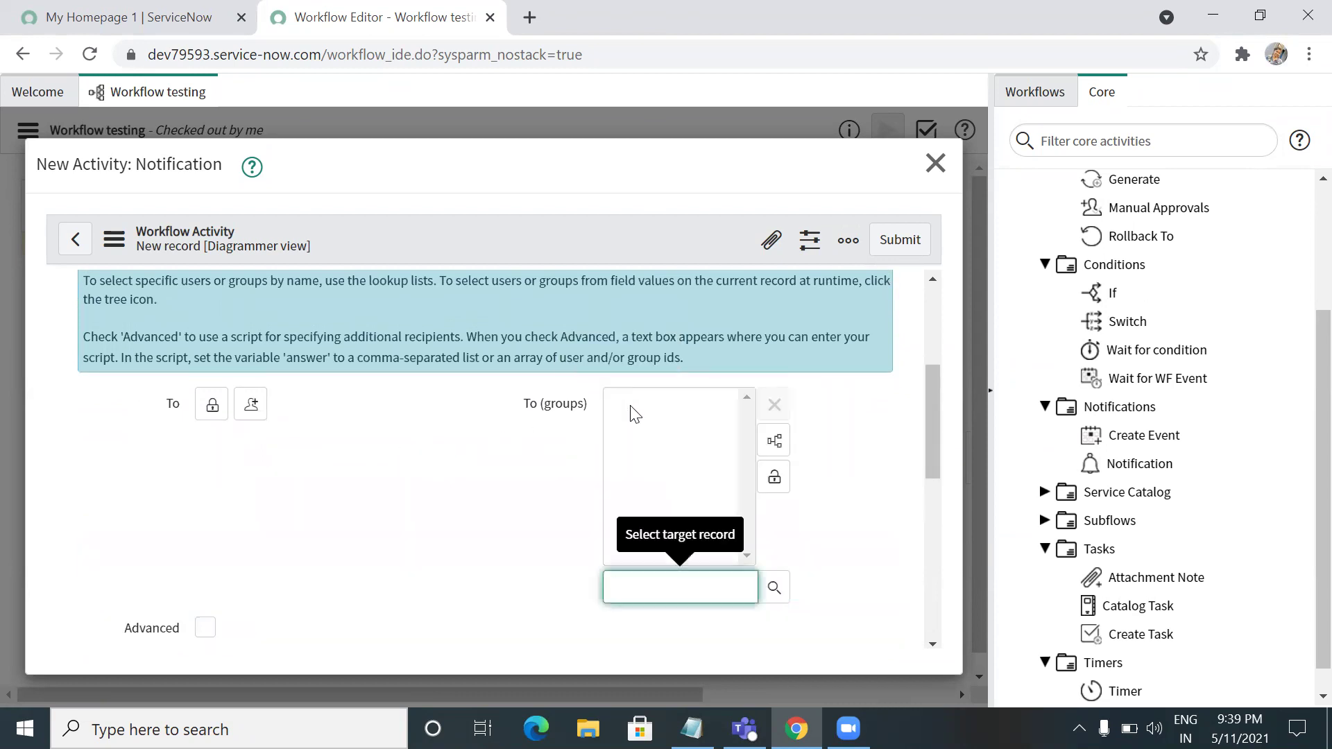
pyautogui.doubleClick(769, 586)
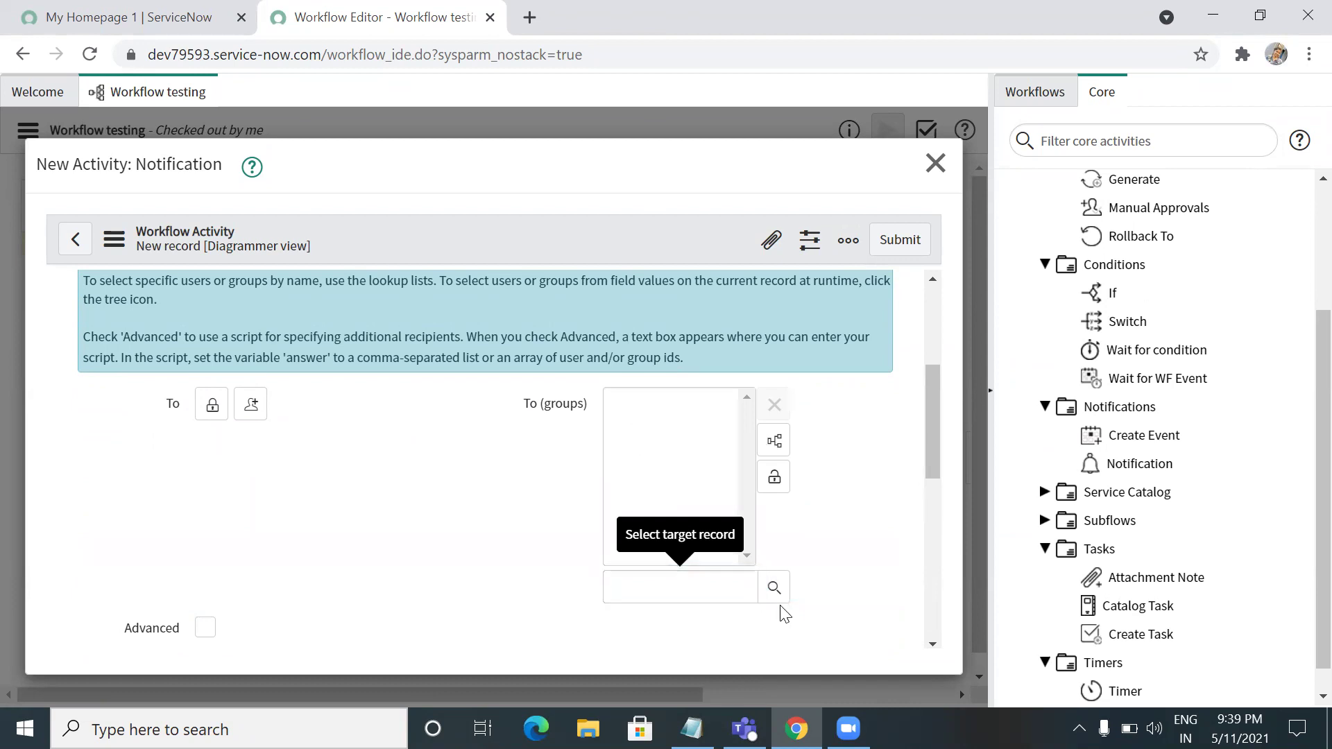
pyautogui.click(768, 586)
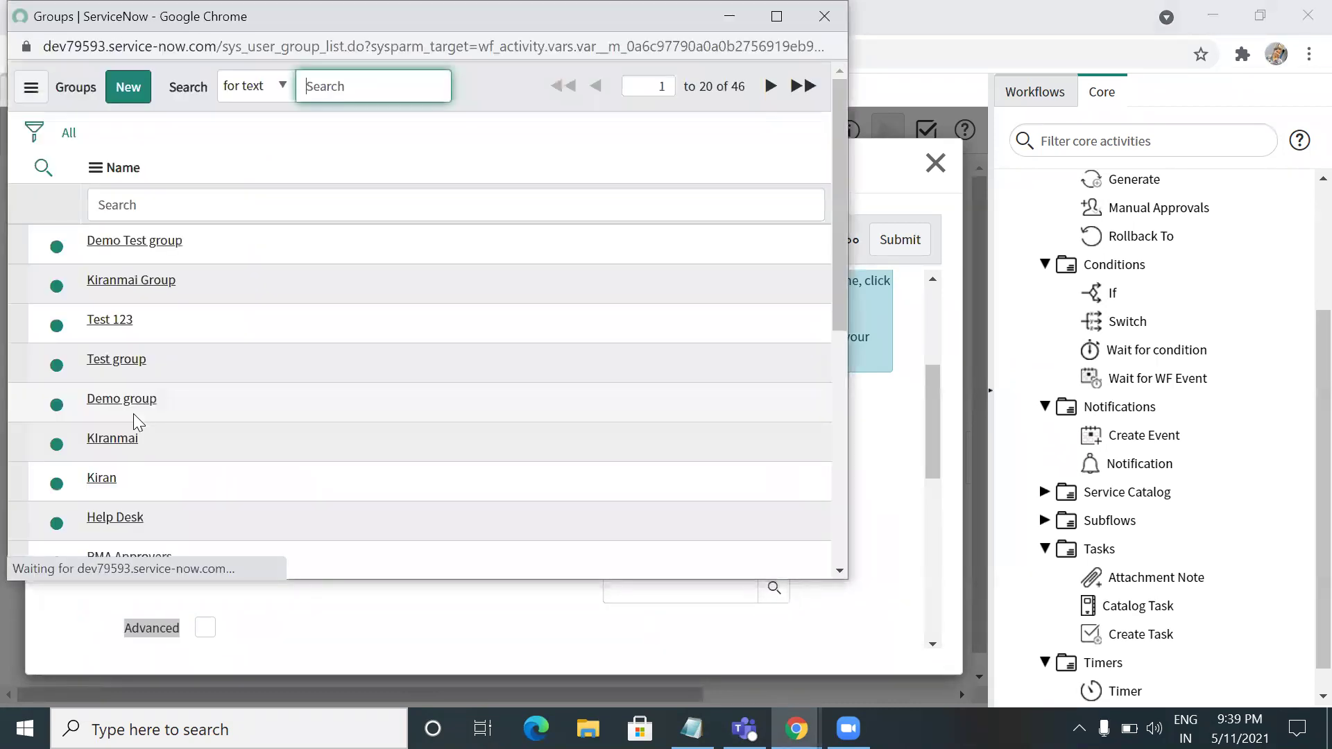
pyautogui.click(122, 399)
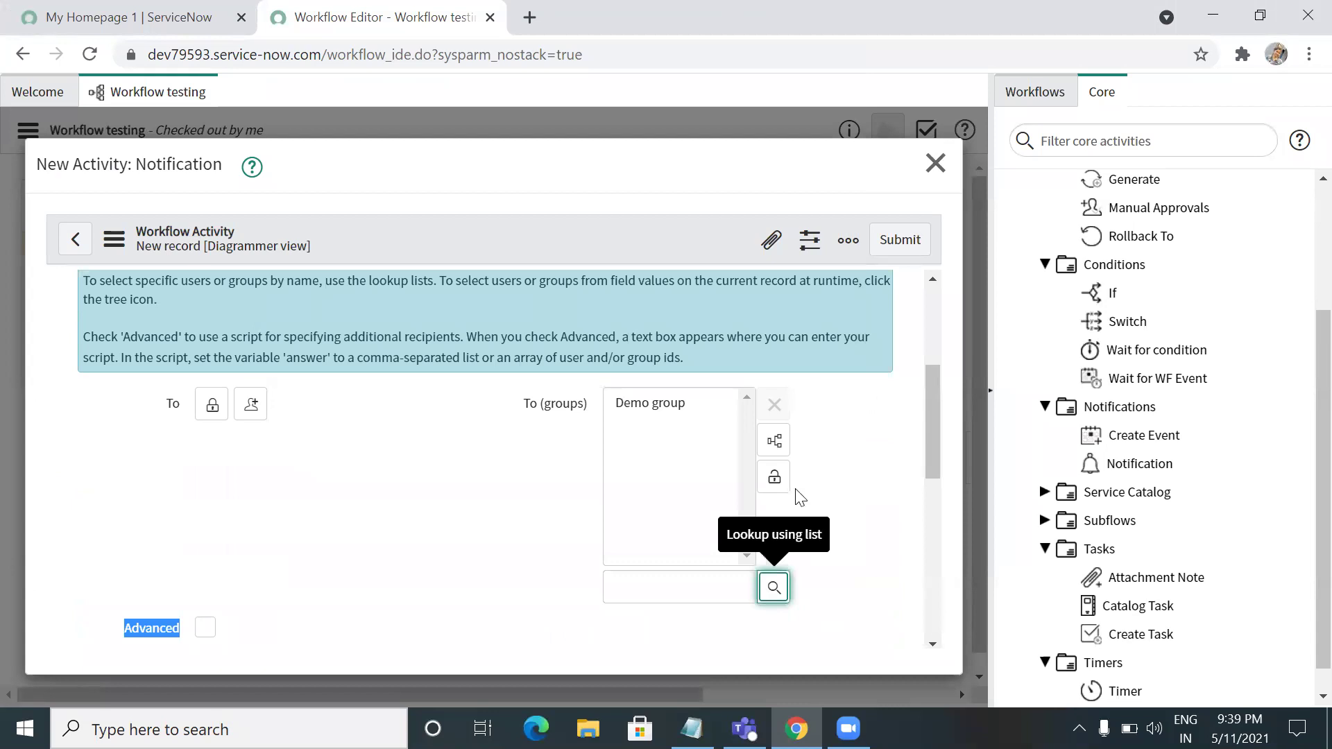
pyautogui.click(781, 479)
# - Start the notification subject with Your and insert the Request field variable into the message
pyautogui.moveTo(930, 432); pyautogui.dragTo(953, 528)
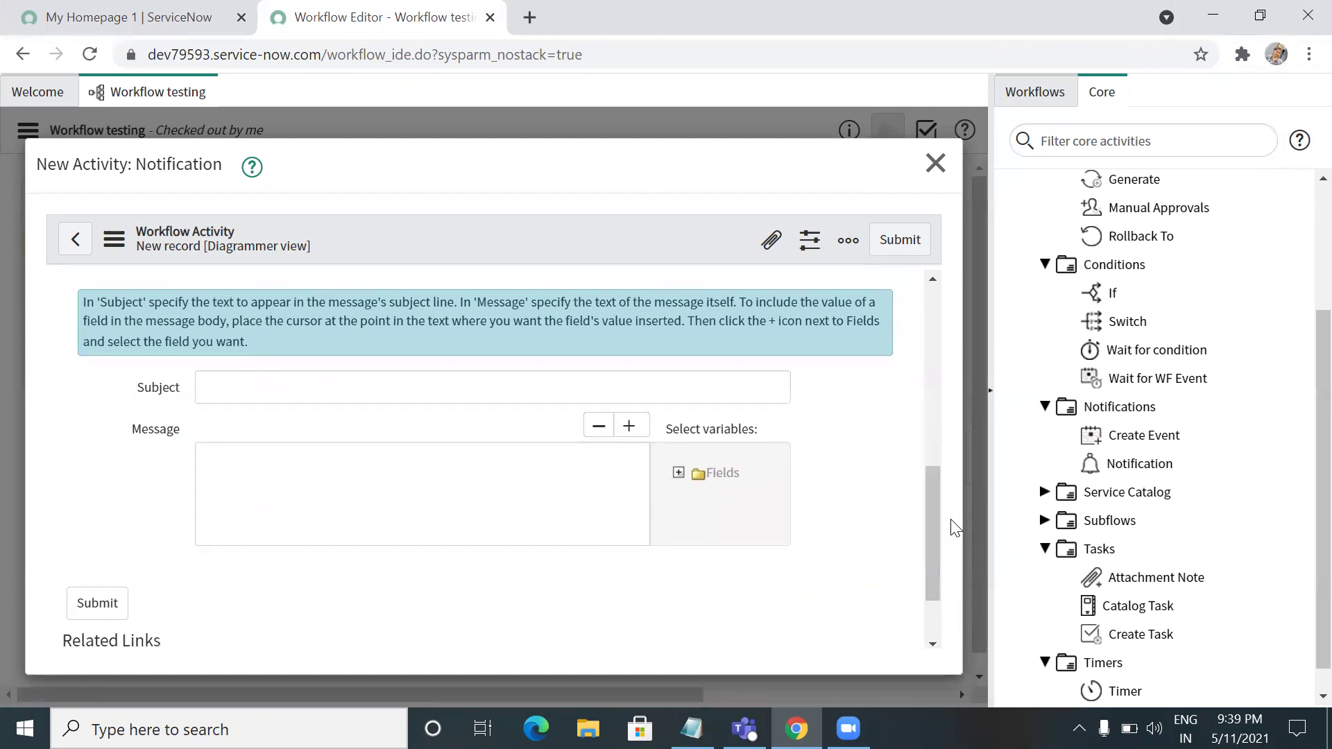
pyautogui.click(293, 391)
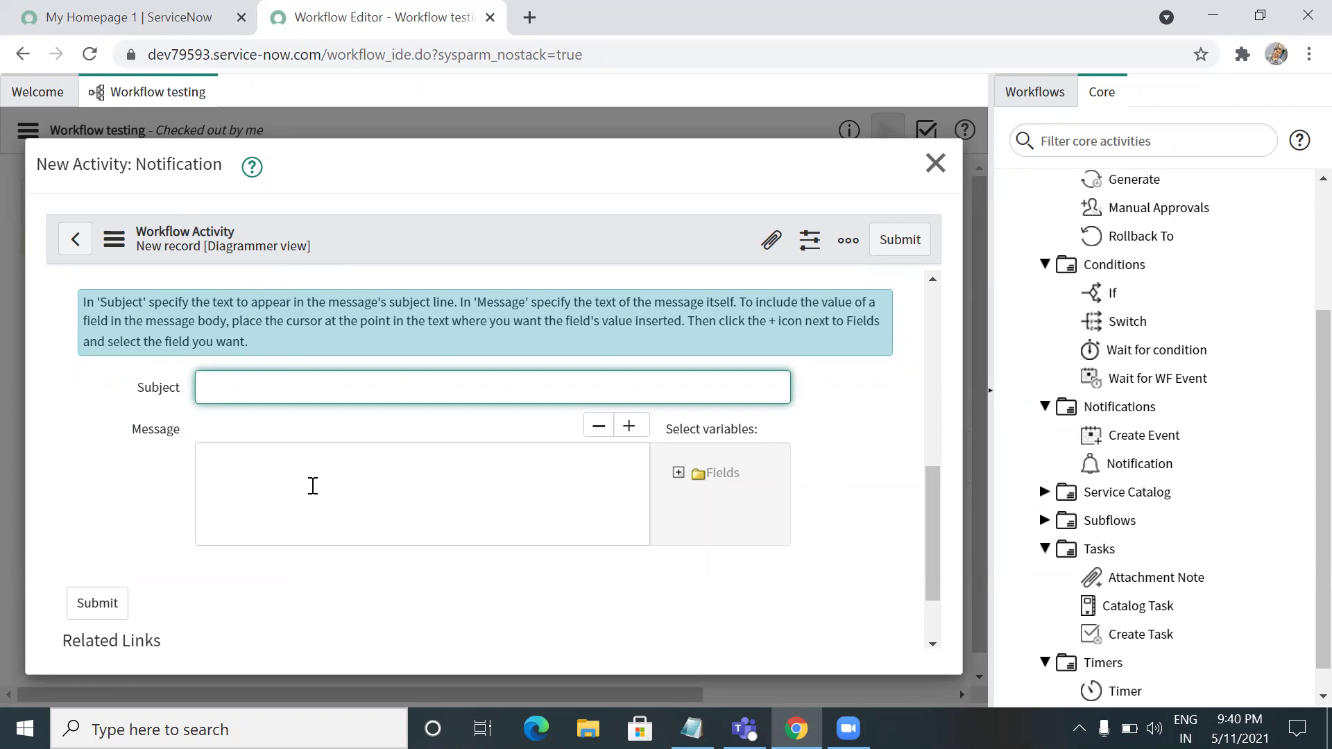
pyautogui.write('Your')
pyautogui.click(673, 473)
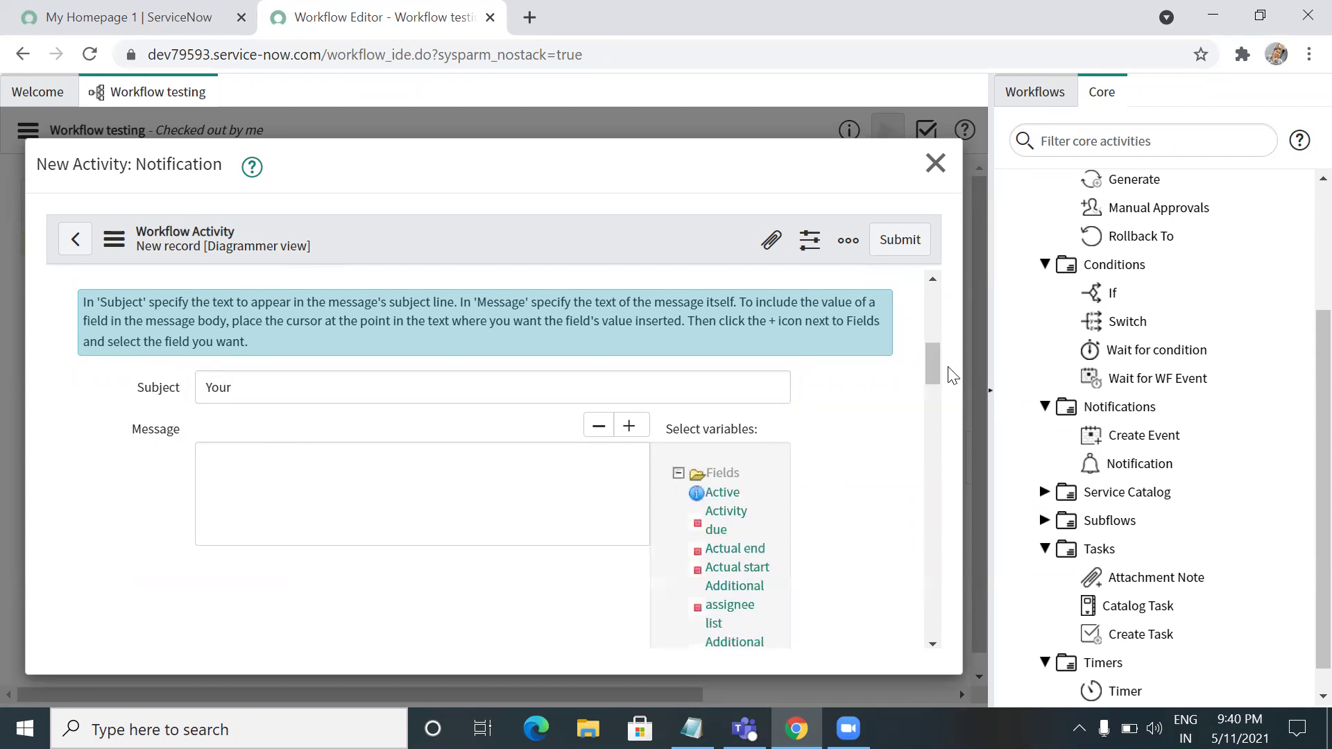
pyautogui.moveTo(931, 370); pyautogui.dragTo(919, 555)
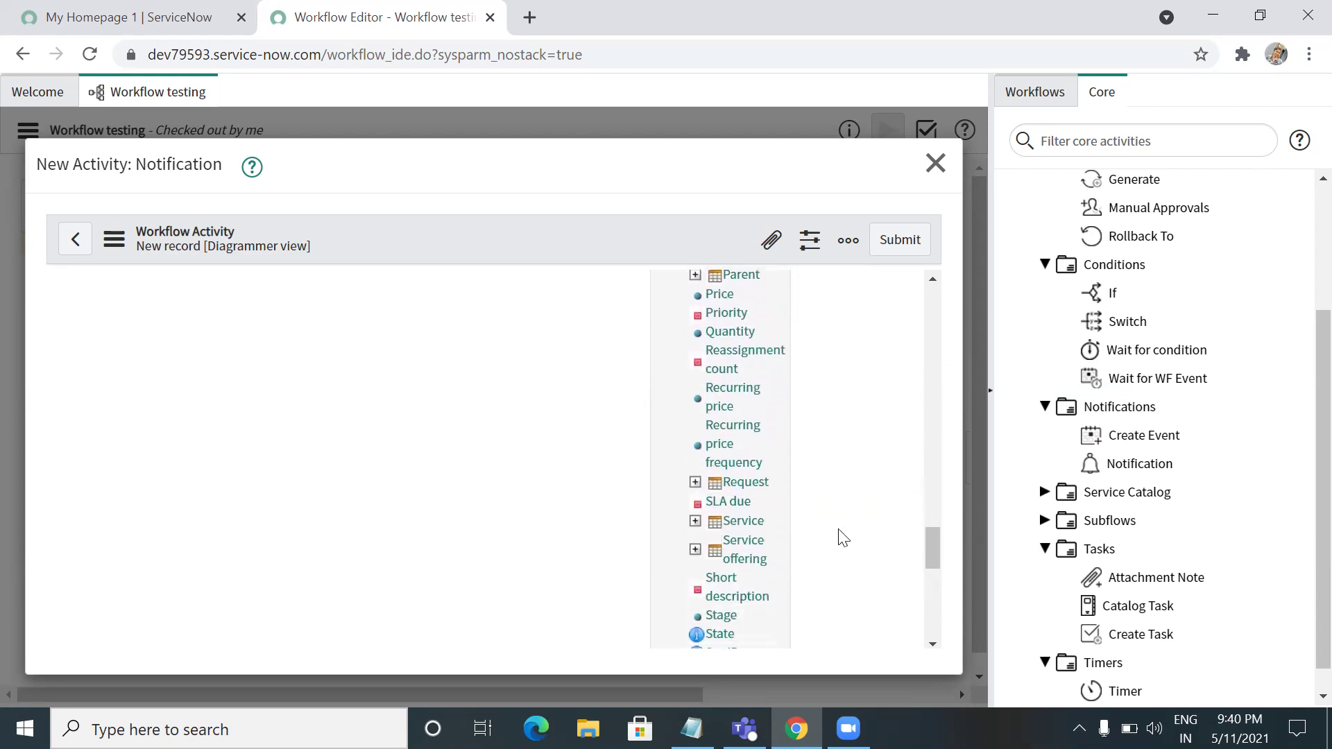
pyautogui.click(744, 484)
pyautogui.moveTo(928, 550); pyautogui.dragTo(938, 354)
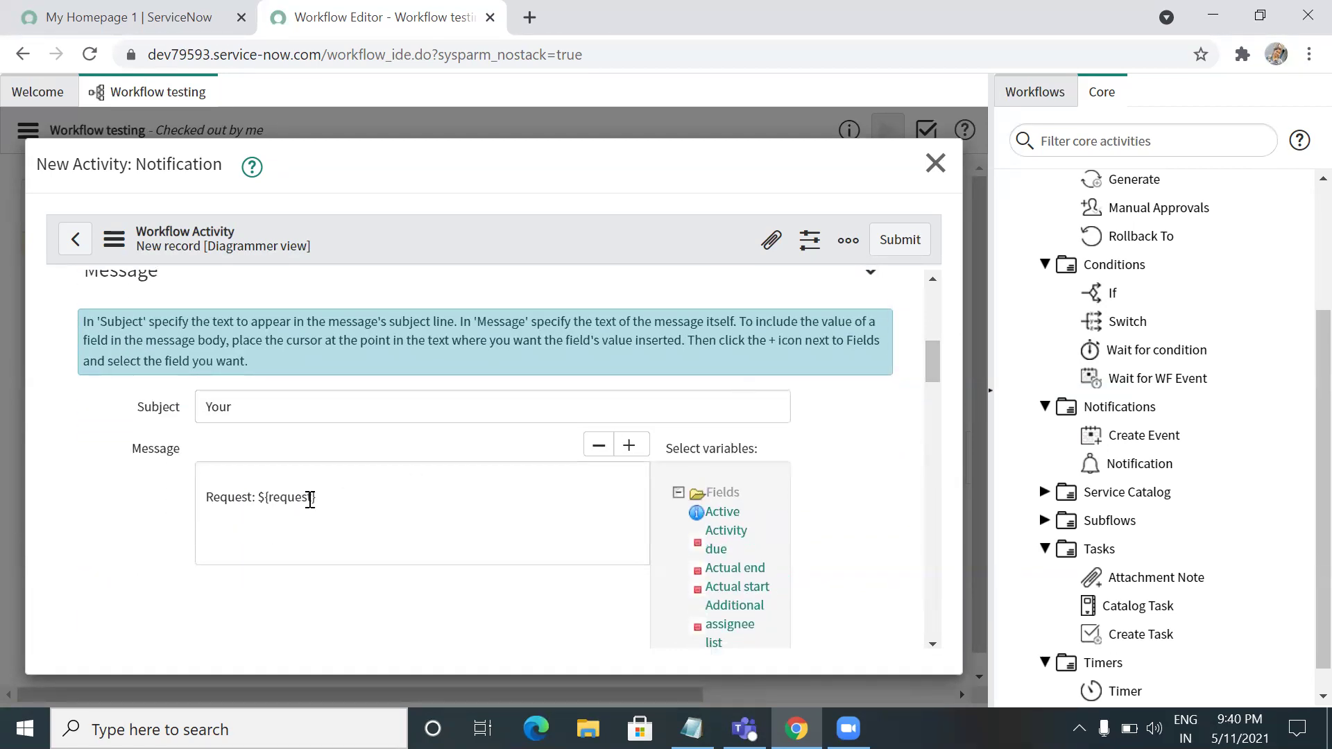
# - Complete the subject as "Your ${request} is approved", copying the request variable from the message
pyautogui.moveTo(256, 496); pyautogui.dragTo(338, 494)
pyautogui.hotkey('ctrl', 'c')
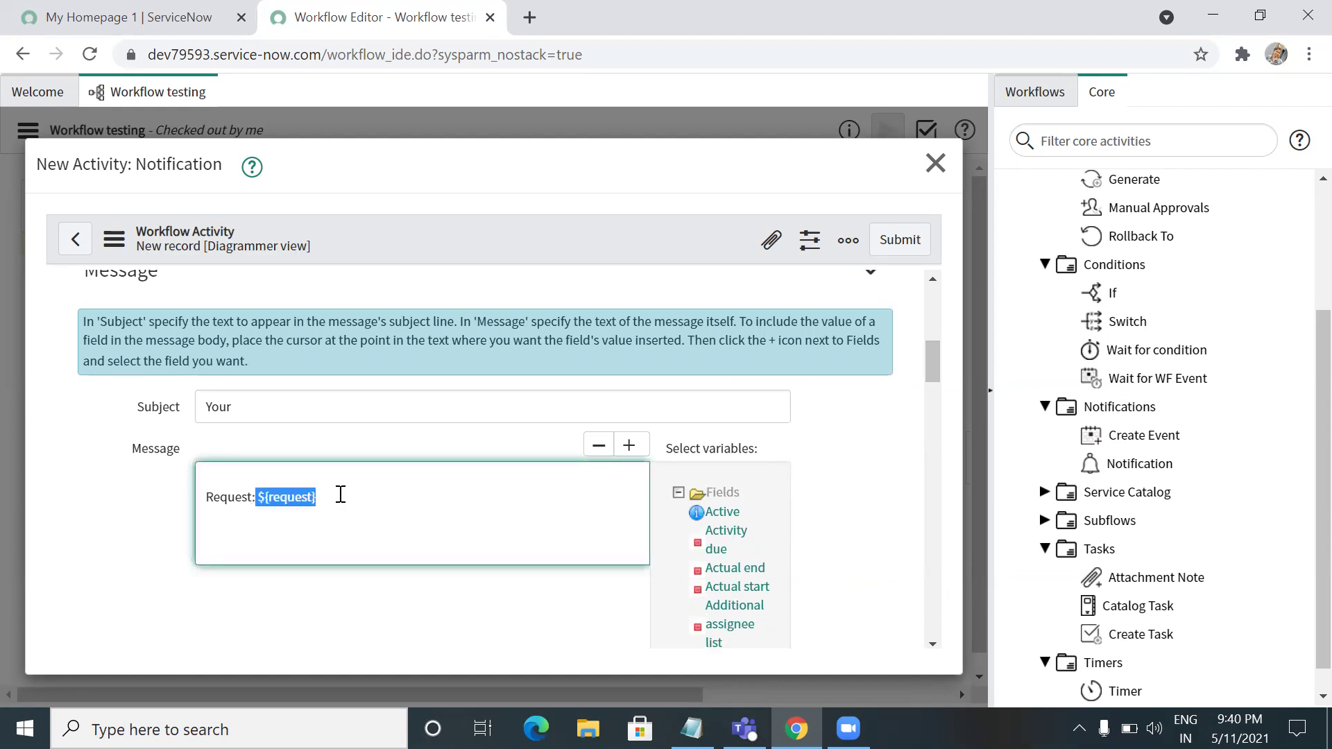
pyautogui.click(270, 407)
pyautogui.hotkey('ctrl', 'v')
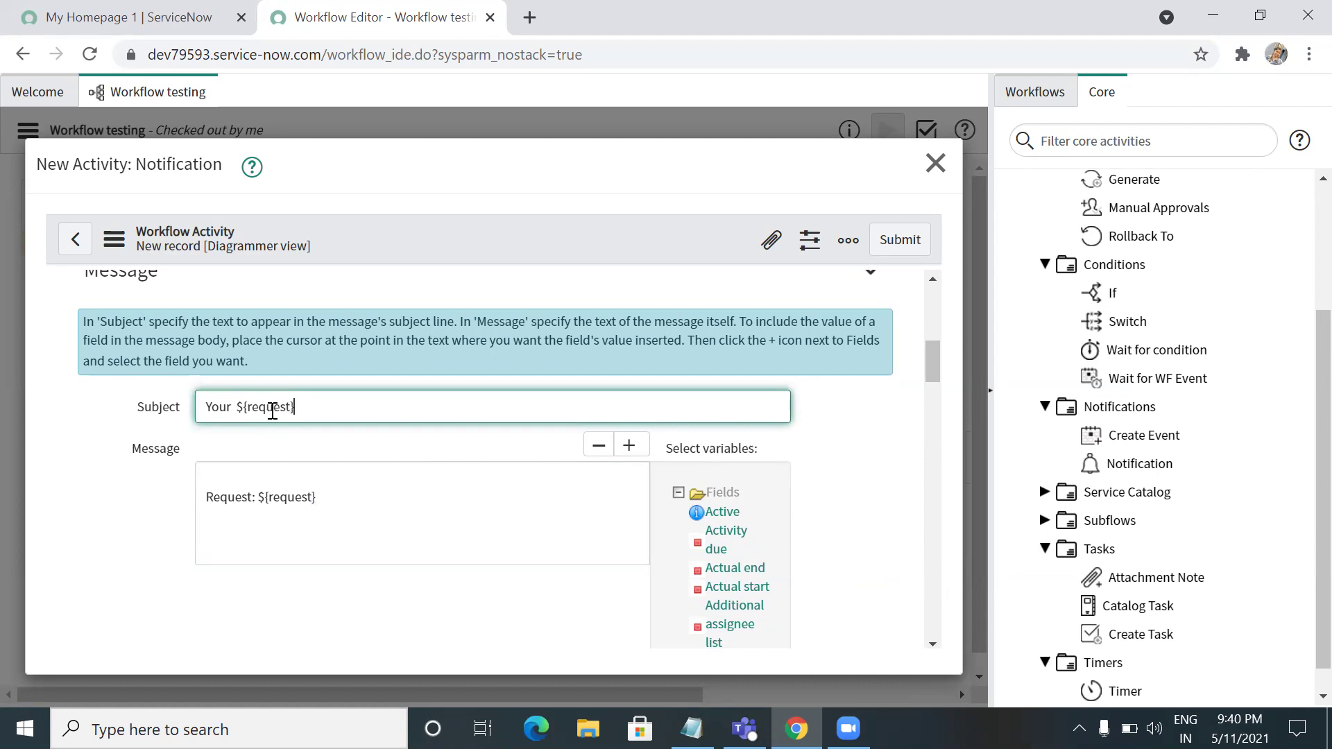
pyautogui.write('is approved')
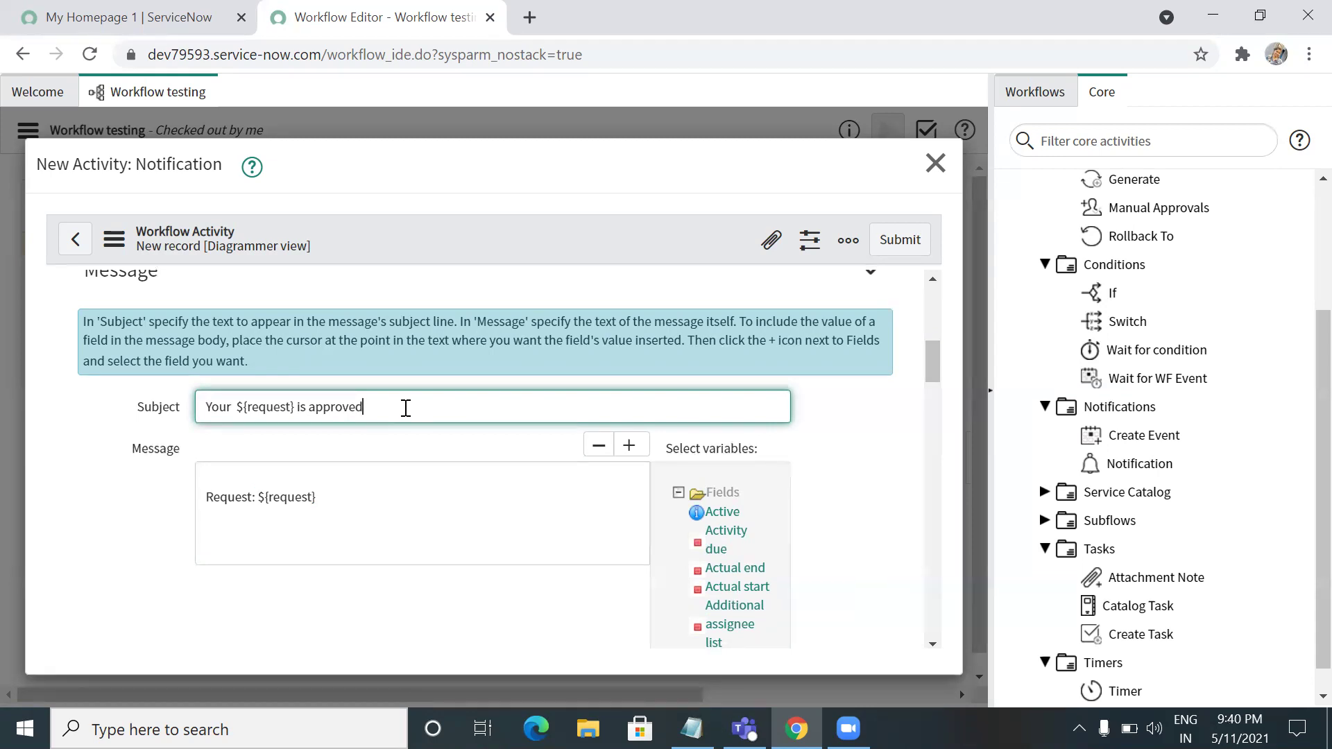
# - Replace the message with Hi, a blank line and "Your request is approved and below are the details of your order,"
pyautogui.moveTo(333, 498); pyautogui.dragTo(204, 490)
pyautogui.press('BackSpace')
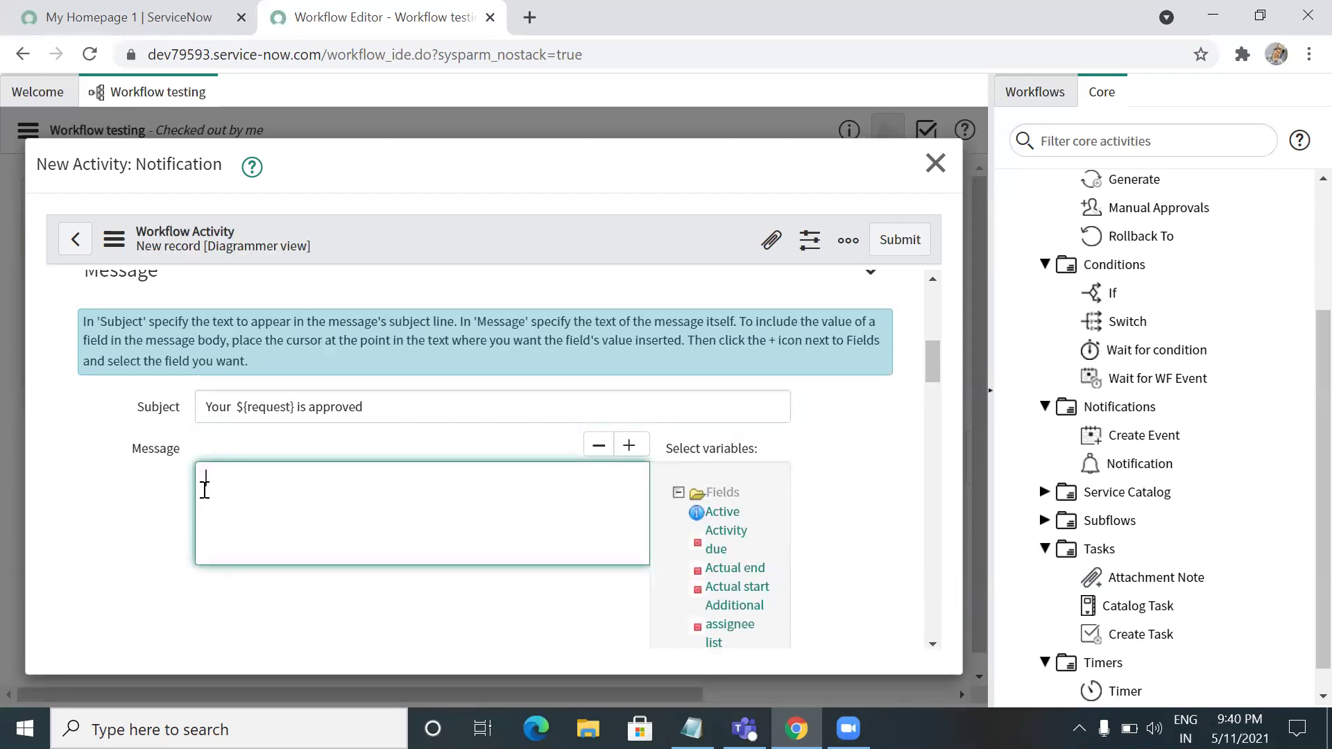
pyautogui.write('Hi')
pyautogui.press('Return')
pyautogui.press('Return')
pyautogui.write('Your request is approved amd')
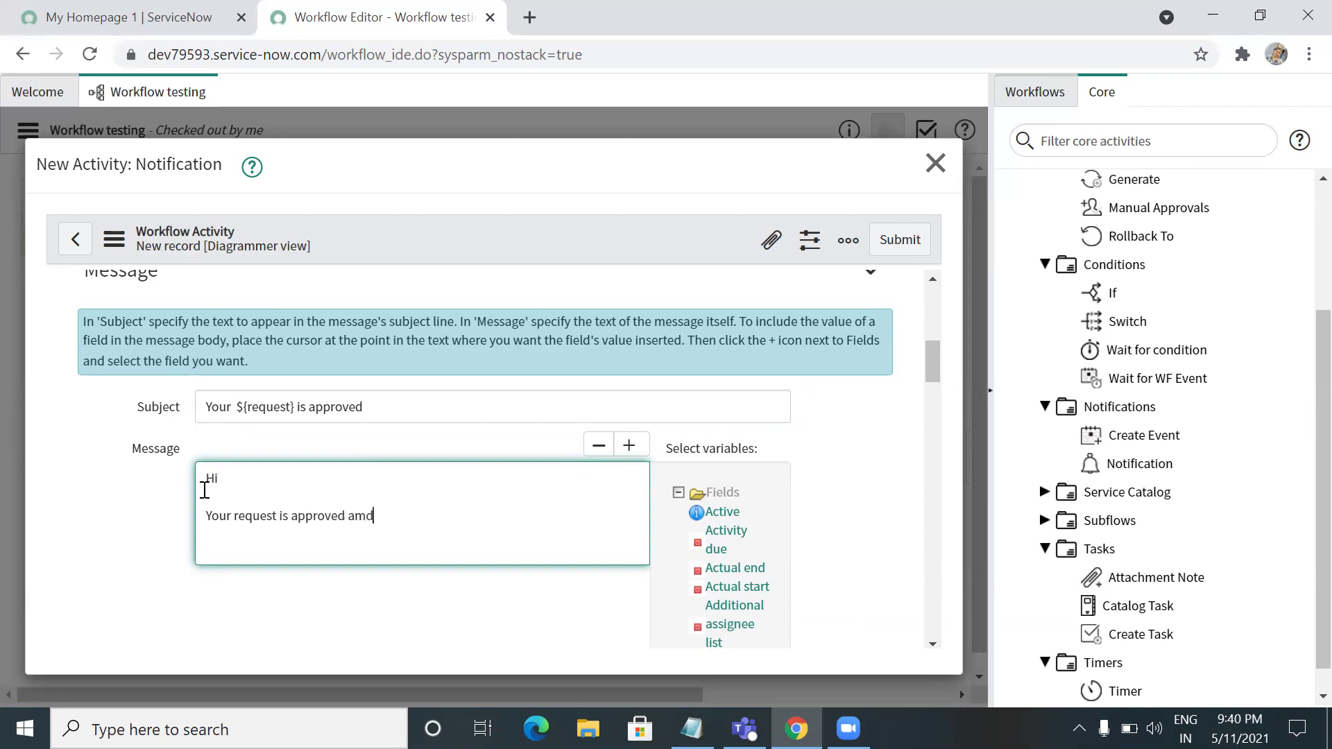
pyautogui.press('BackSpace')
pyautogui.press('BackSpace')
pyautogui.write('nd t')
pyautogui.write('below')
pyautogui.write(' are the ')
pyautogui.write('details of')
pyautogui.write(' your')
pyautogui.write(' order,')
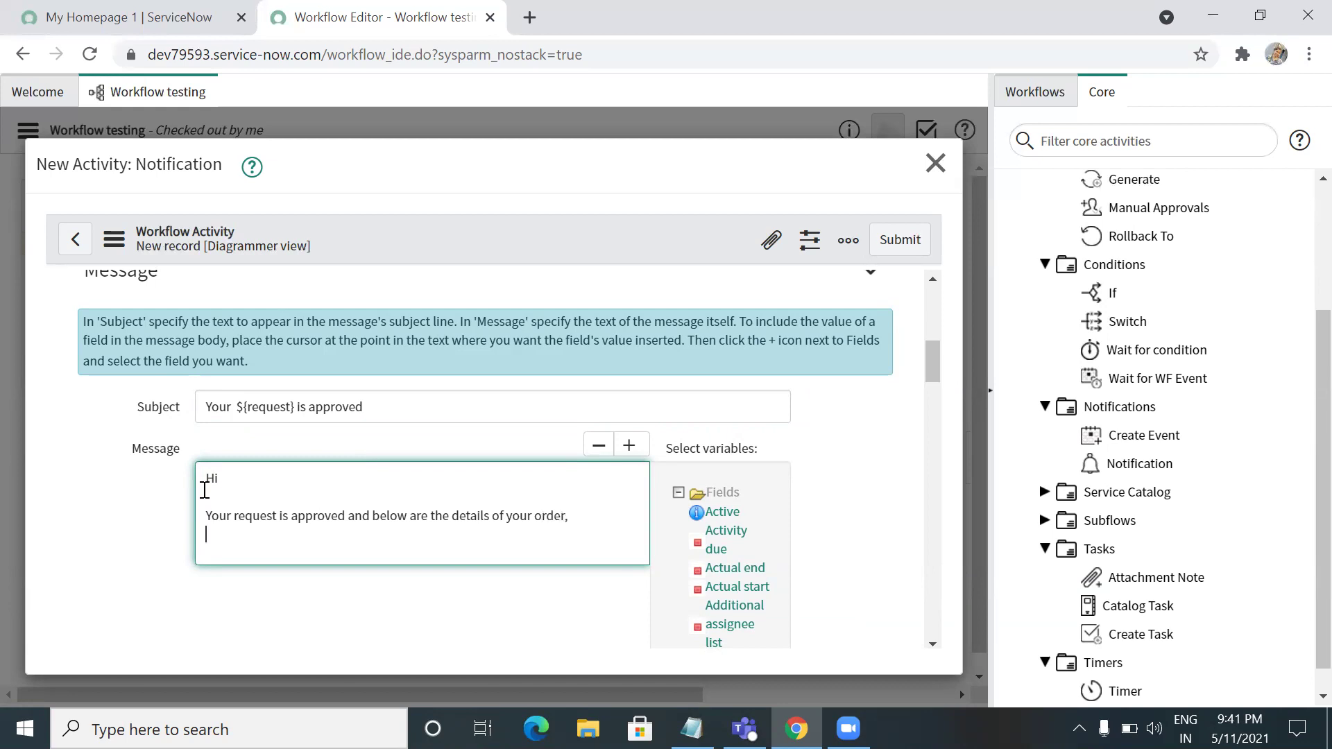
# - Add the ${request} variable below the message's opening sentence, with the label Request: in front of it
pyautogui.press('Return')
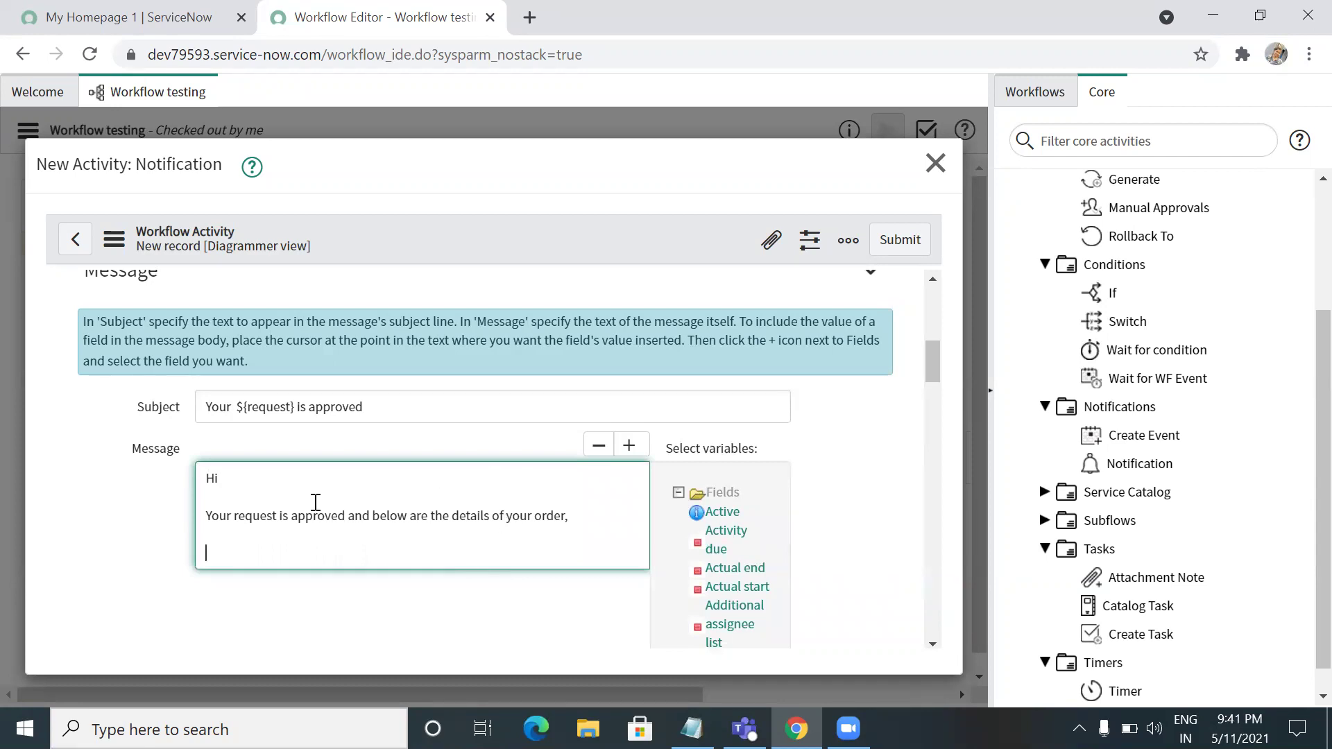
pyautogui.hotkey('ctrl', 'v')
pyautogui.click(209, 553)
pyautogui.write('Request:')
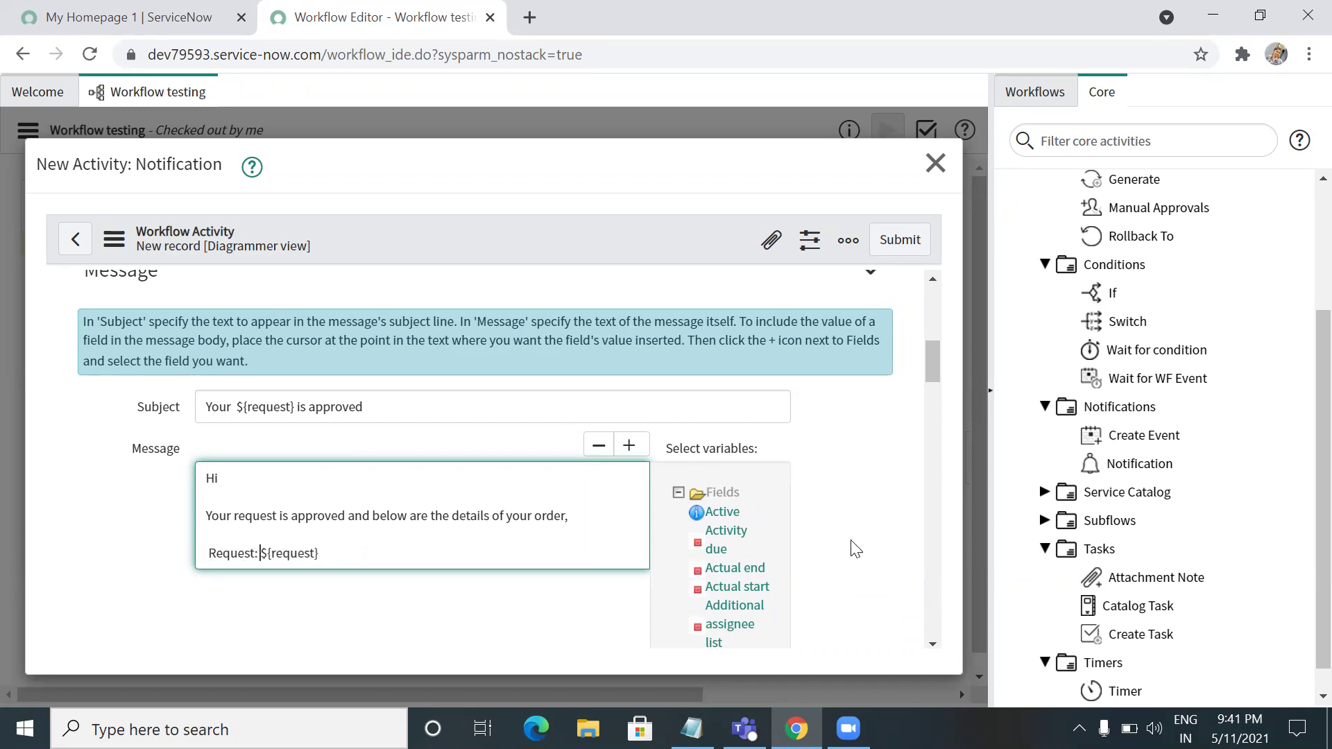
# - Insert the Comments and Work notes, Description and Assigned to field variables into the message
pyautogui.moveTo(928, 360); pyautogui.dragTo(941, 426)
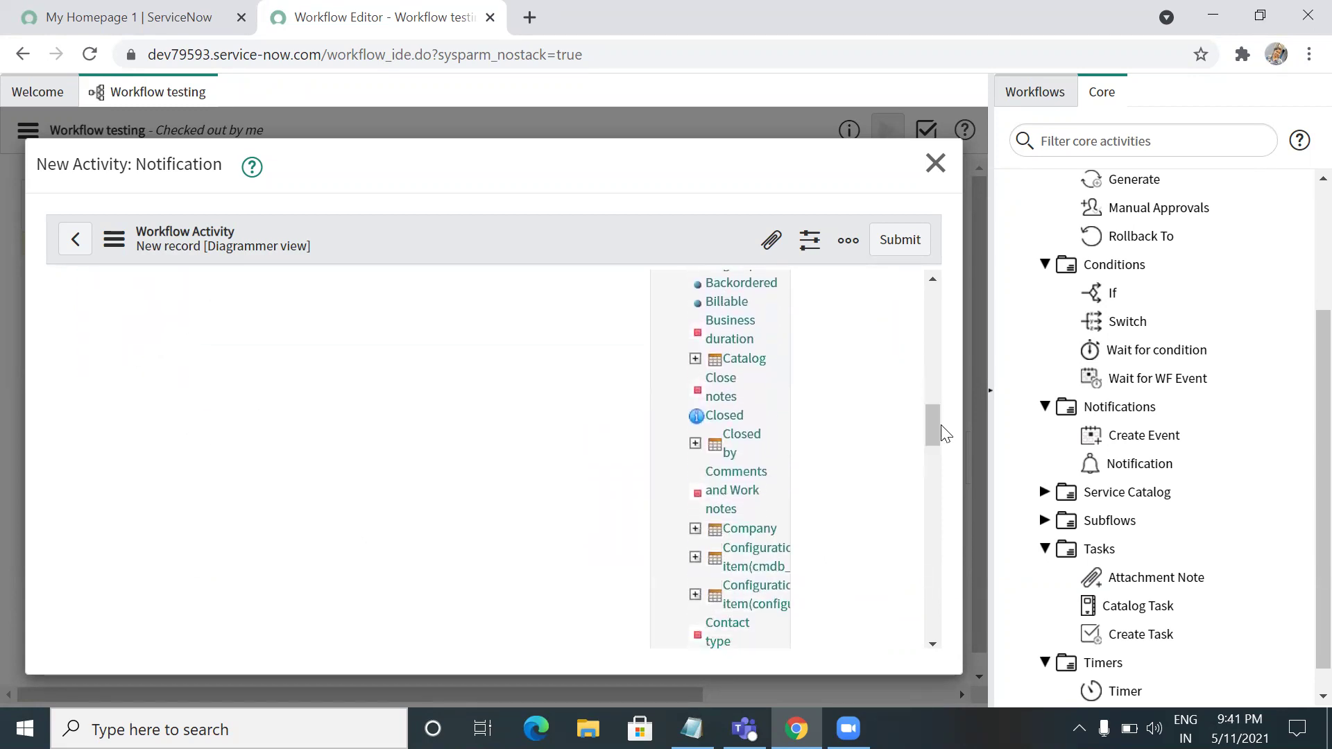
pyautogui.click(748, 496)
pyautogui.moveTo(933, 426); pyautogui.dragTo(939, 472)
pyautogui.click(734, 477)
pyautogui.moveTo(931, 474); pyautogui.dragTo(936, 403)
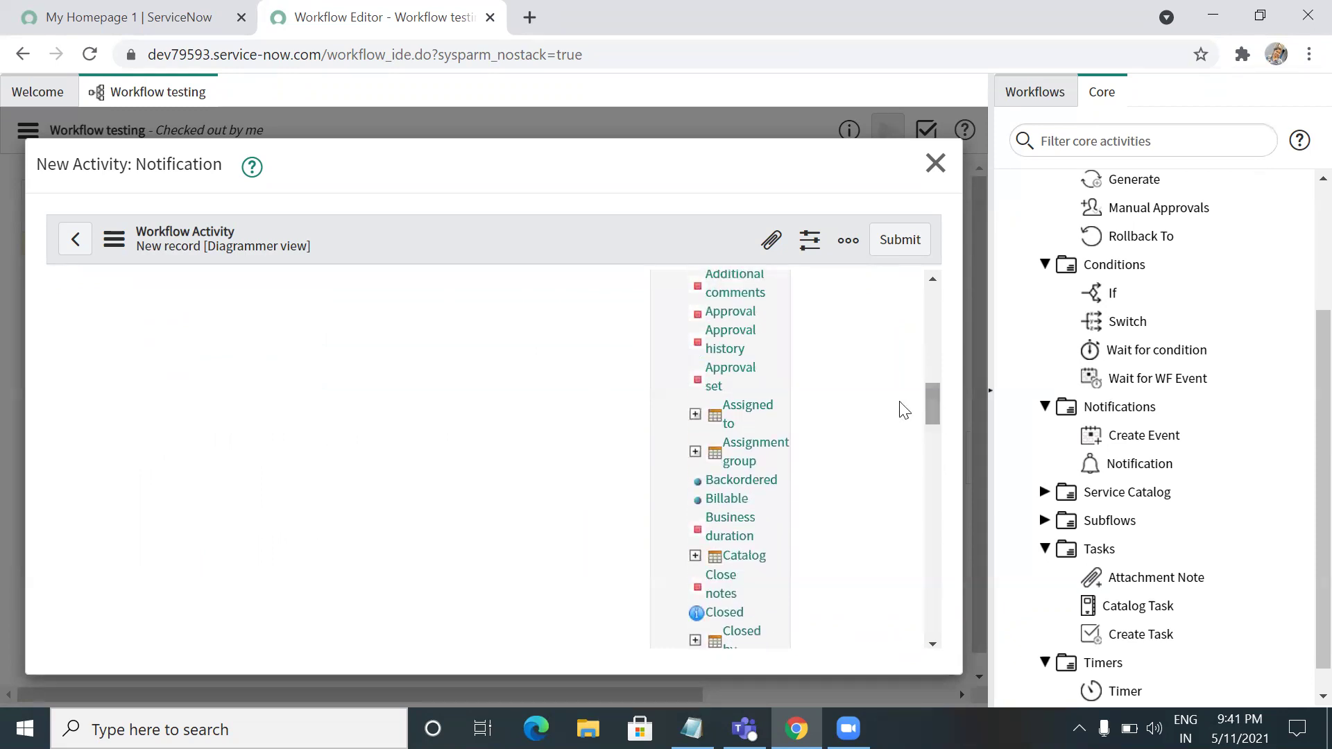
pyautogui.click(762, 415)
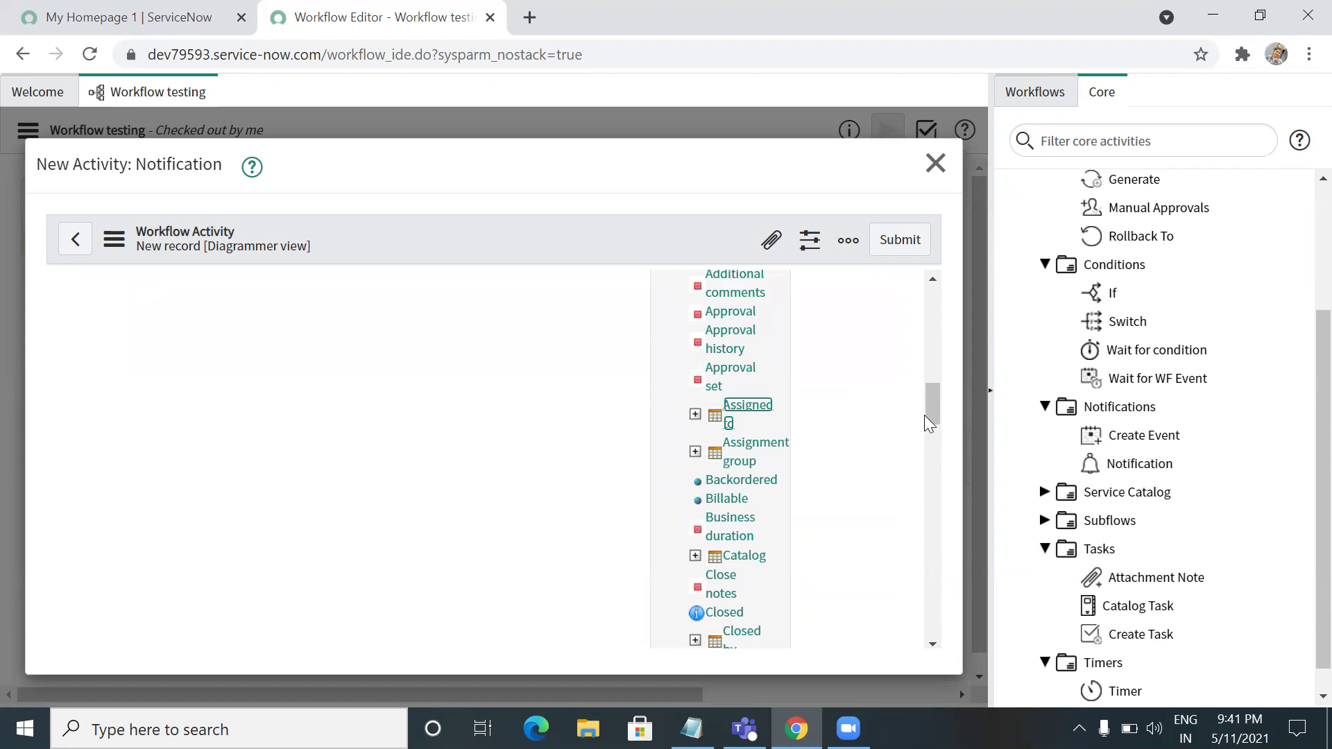
# - Delete the detached Request: label from the message, leaving one blank line before the order details
pyautogui.moveTo(932, 411); pyautogui.dragTo(956, 376)
pyautogui.click(579, 477)
pyautogui.press('Down')
pyautogui.press('Down')
pyautogui.press('Down')
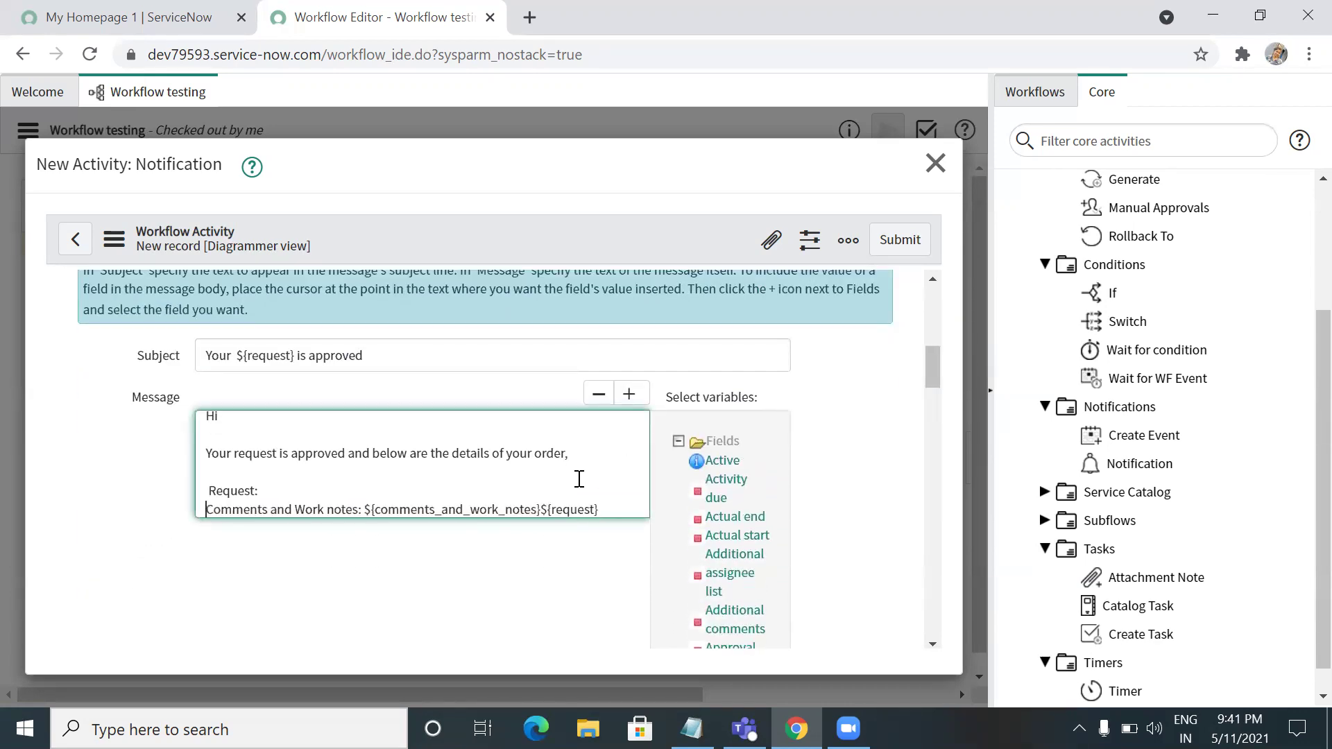
pyautogui.press('End')
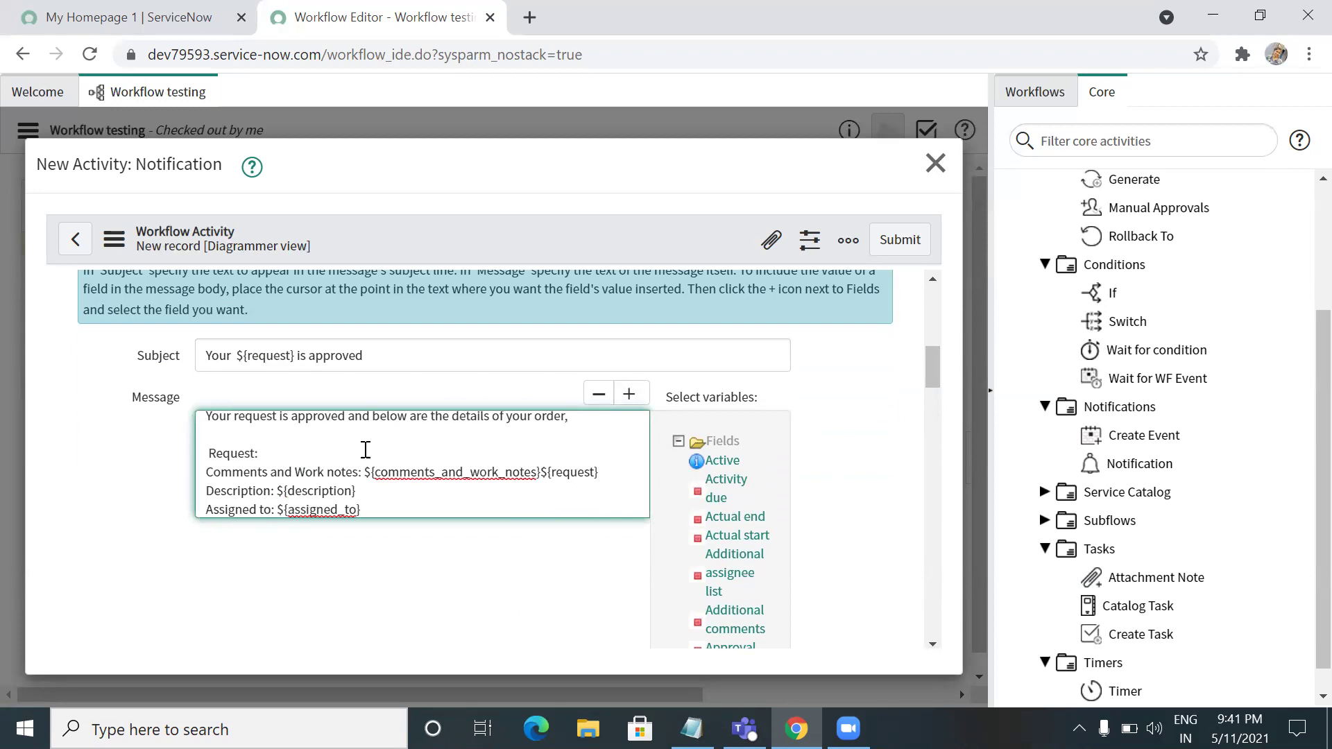
pyautogui.moveTo(263, 453); pyautogui.dragTo(212, 454)
pyautogui.press('BackSpace')
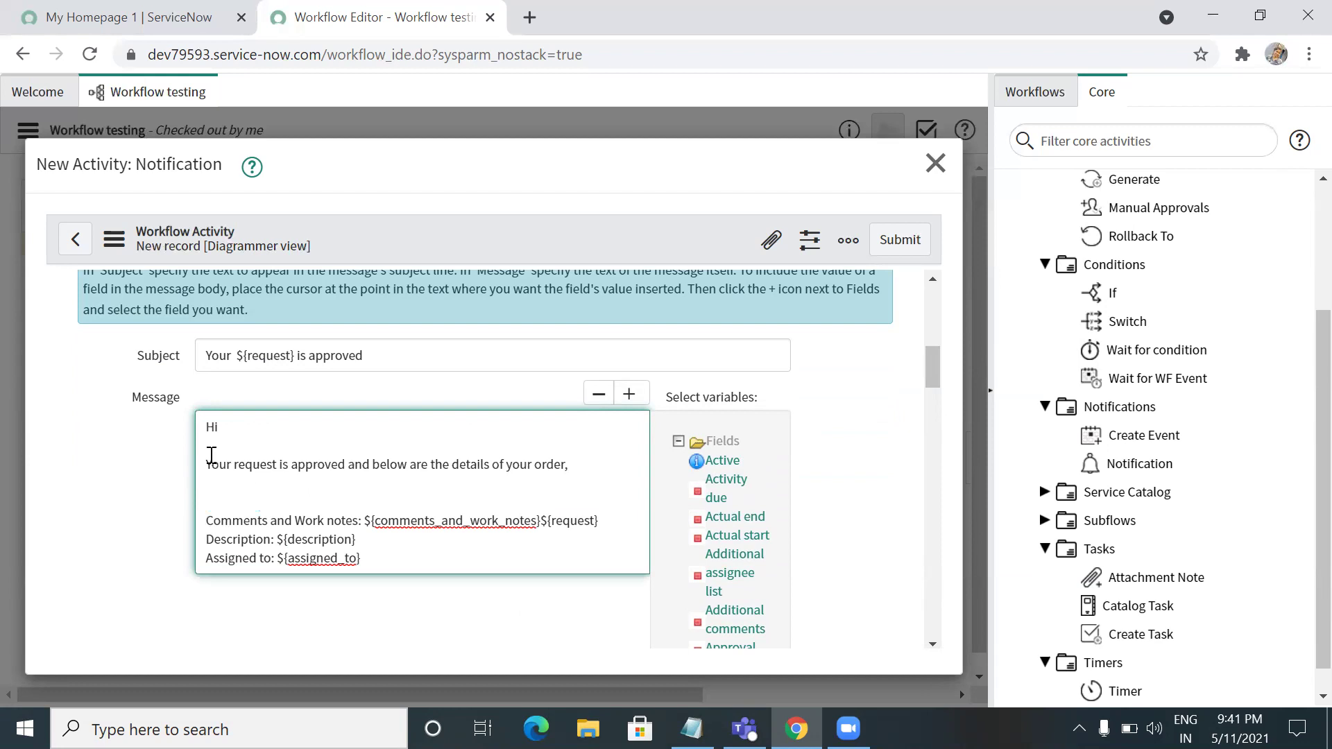
pyautogui.press('BackSpace')
pyautogui.press('BackSpace')
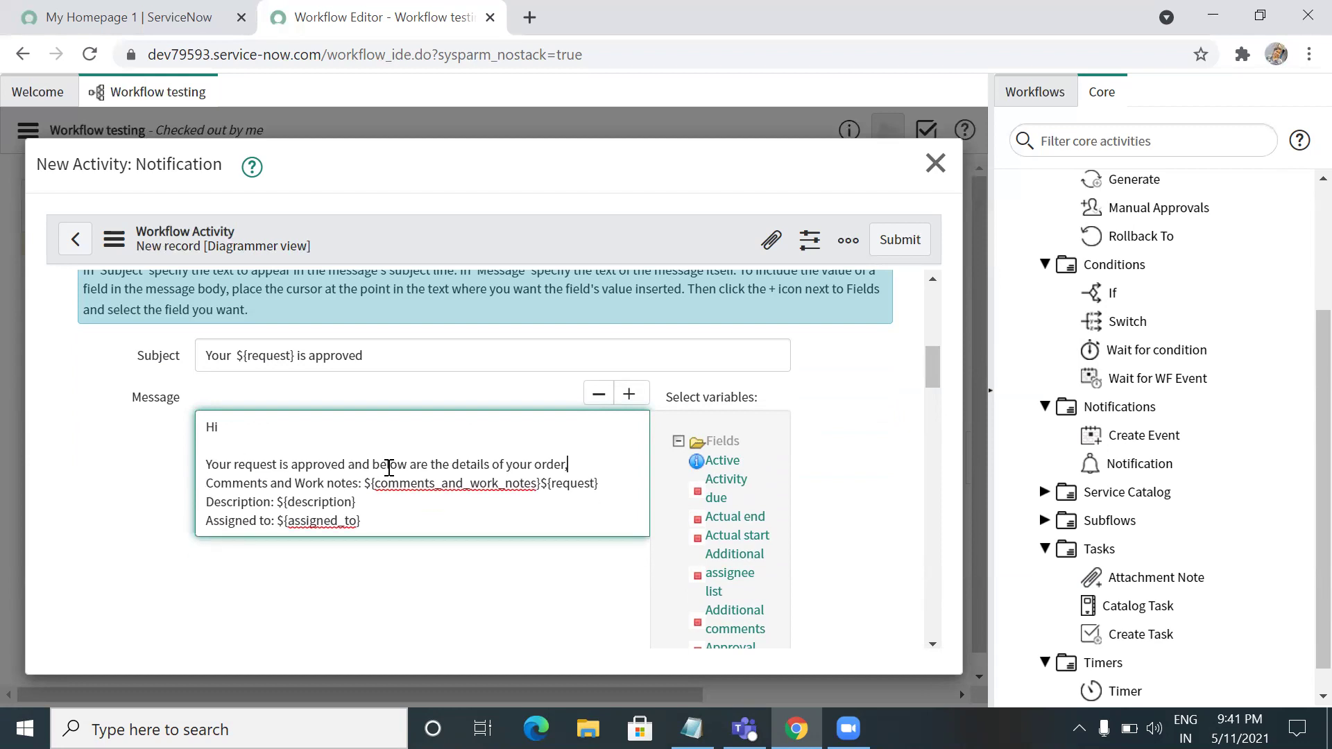
pyautogui.press('Return')
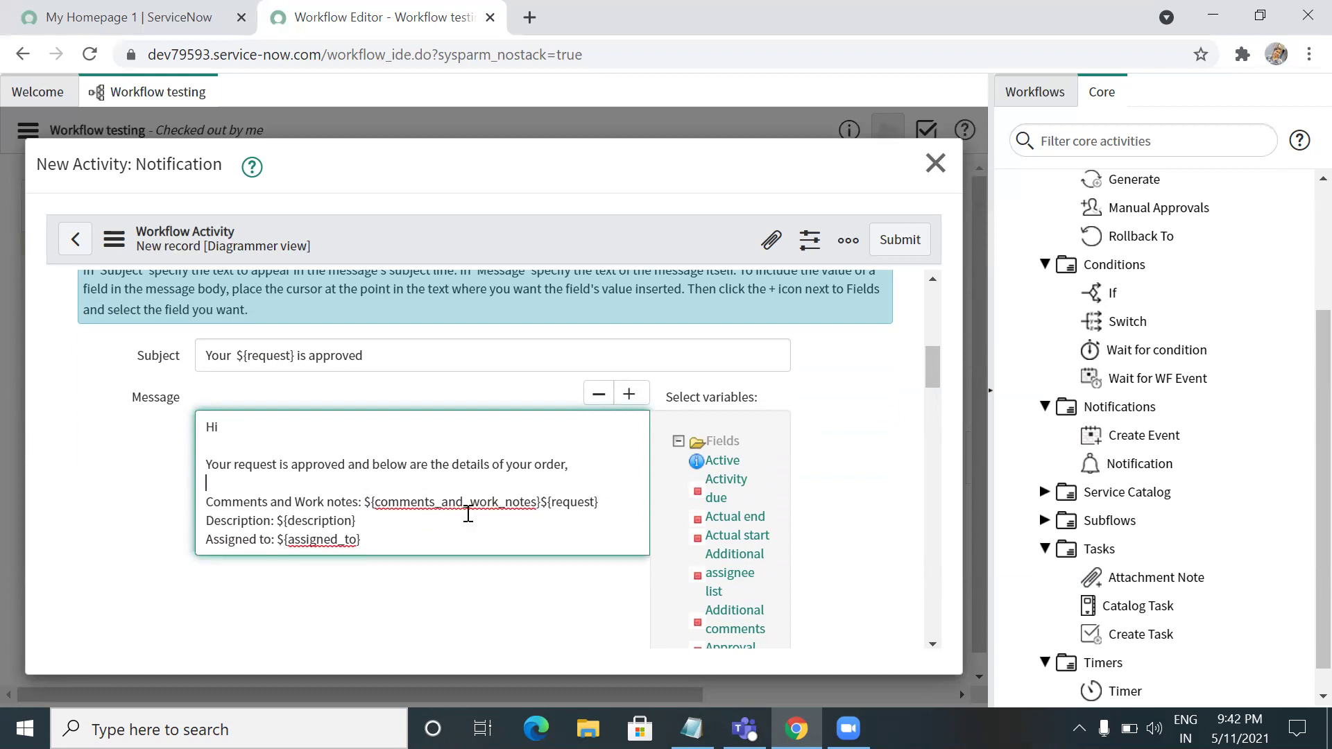
# - Close the message below the Assigned to line with "Thanks," and "SNow Team." on separate lines
pyautogui.click(380, 540)
pyautogui.press('Return')
pyautogui.press('Return')
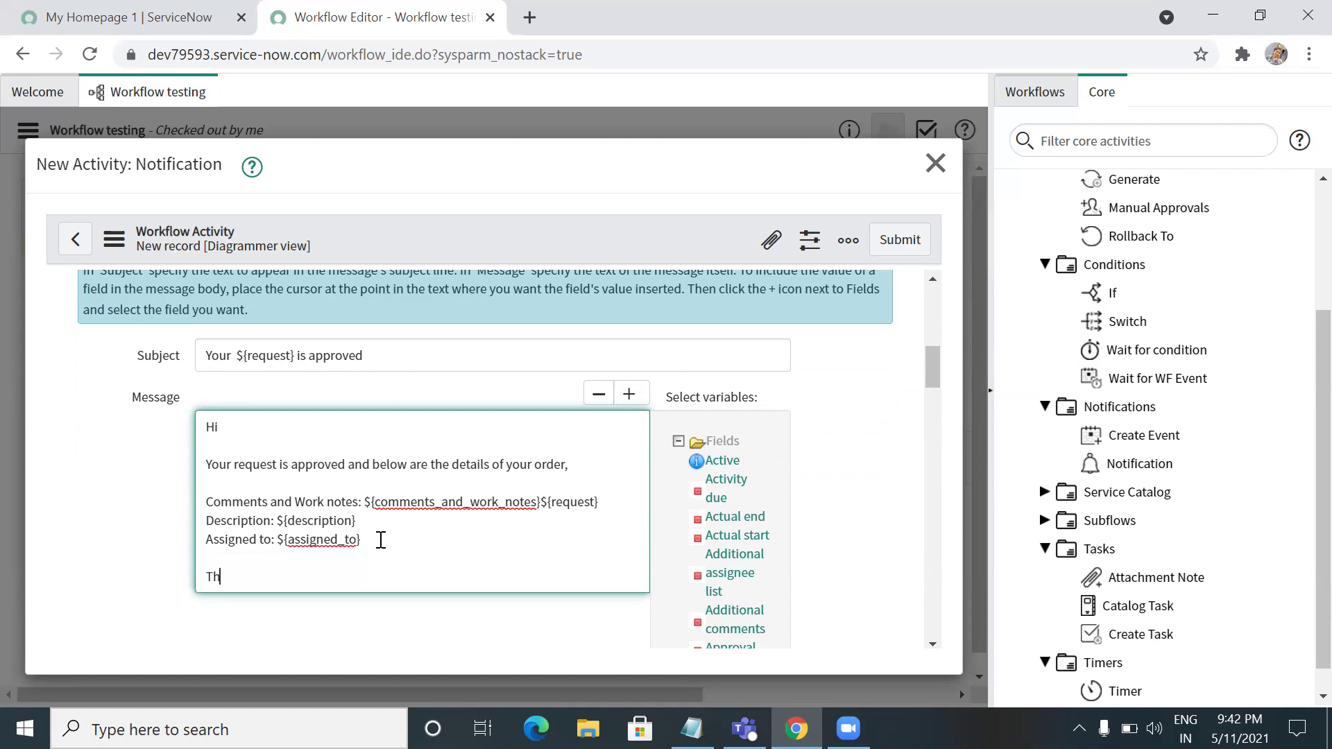
pyautogui.press('Return')
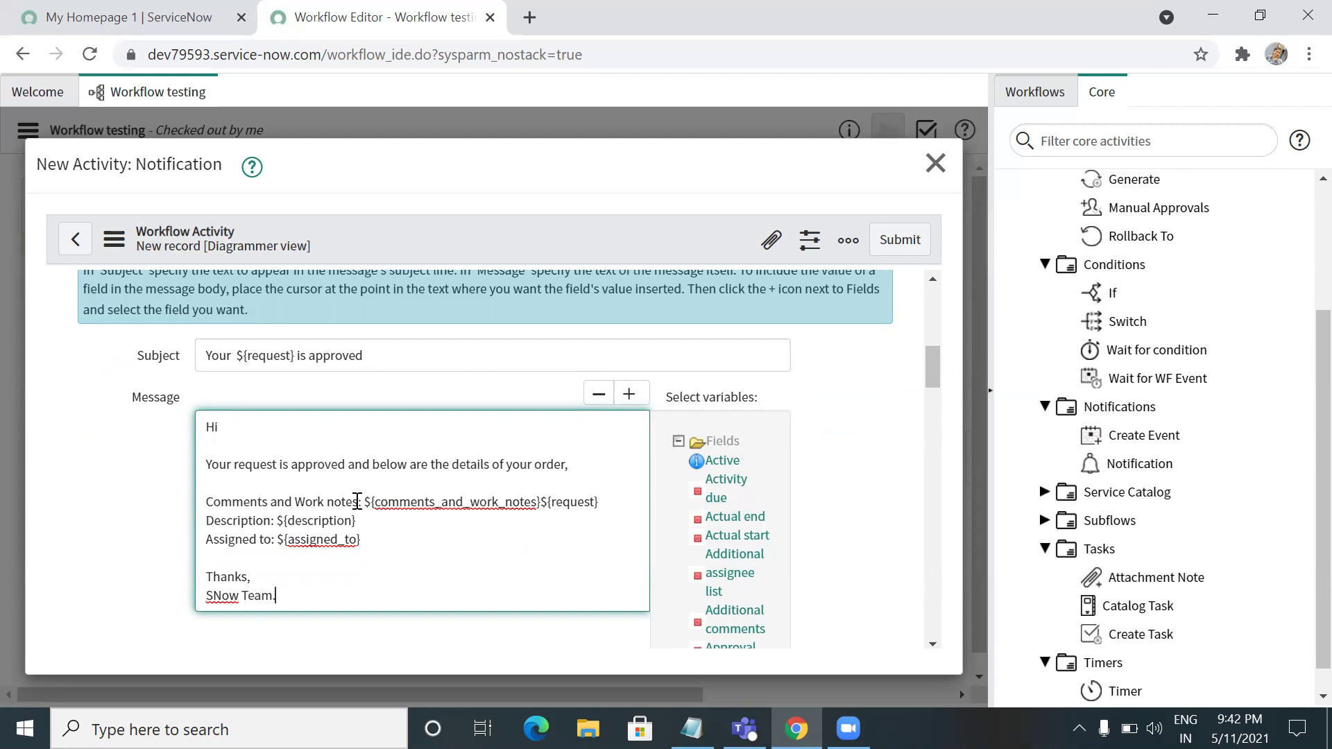
# - Move ${request} to its own line after the comments variable and label it Request:
pyautogui.click(541, 502)
pyautogui.press('Return')
pyautogui.write('Requw')
pyautogui.press('BackSpace')
pyautogui.write('es')
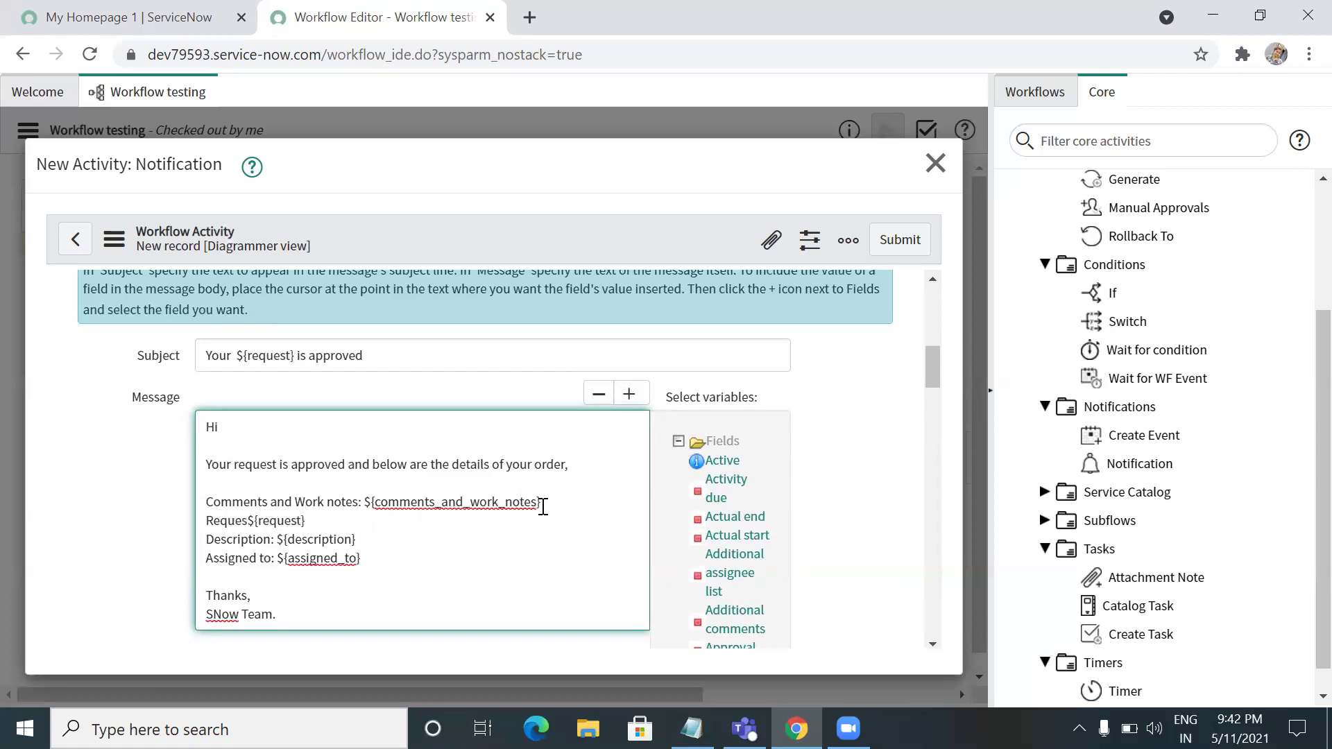
pyautogui.write('t:')
# - Submit the Notification activity and connect the Approval Approved activity's Always output to Trigger Notification
pyautogui.moveTo(930, 372); pyautogui.dragTo(944, 308)
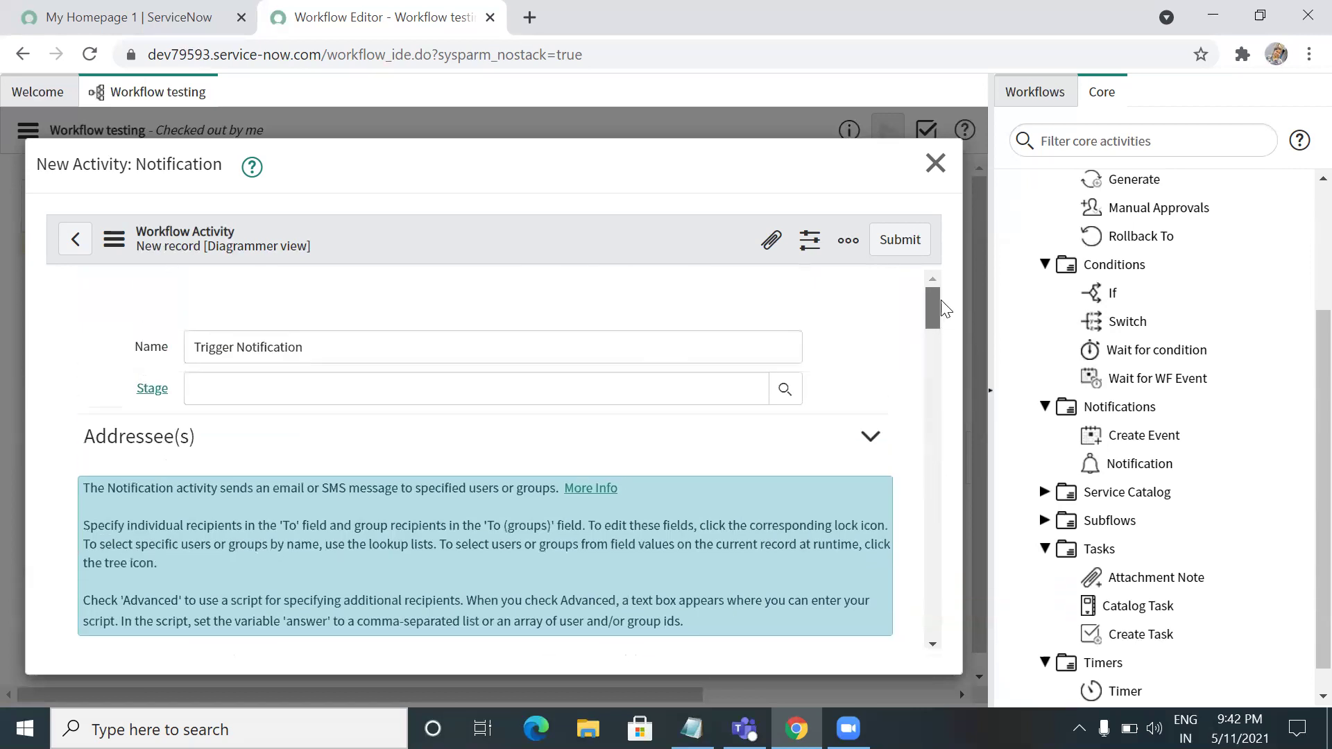
pyautogui.click(900, 241)
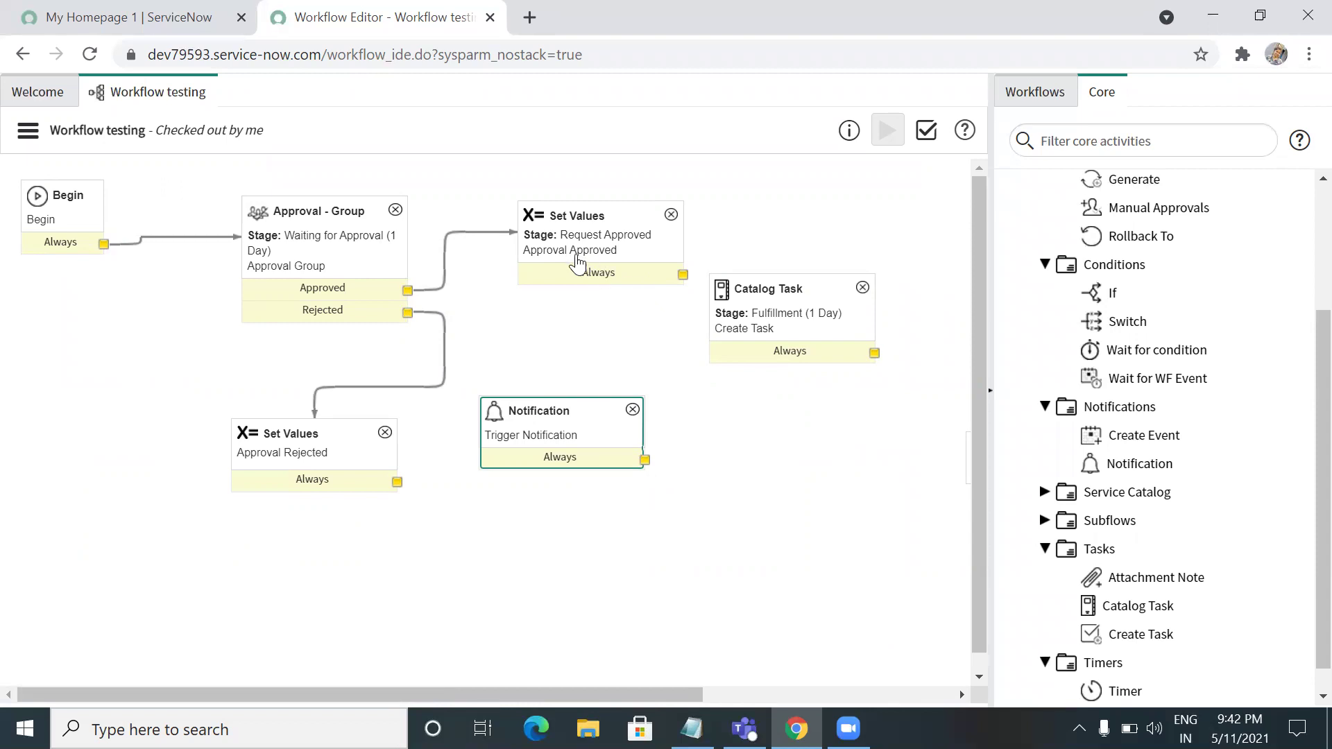
pyautogui.moveTo(682, 275); pyautogui.dragTo(600, 450)
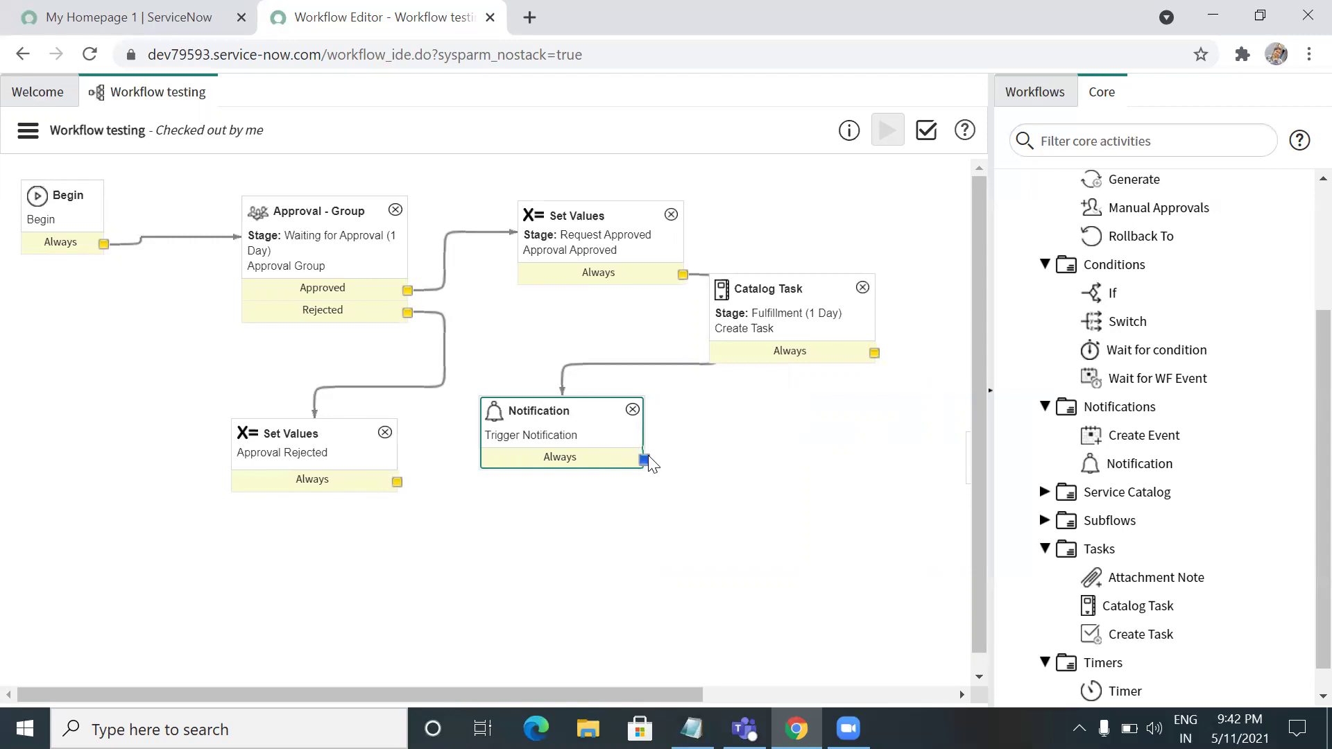
# - Connect Trigger Notification's Always output to the Create Task activity and spread the Catalog Task and Approval Approved activities apart
pyautogui.moveTo(644, 460); pyautogui.dragTo(858, 350)
pyautogui.moveTo(797, 291); pyautogui.dragTo(895, 286)
pyautogui.moveTo(619, 234); pyautogui.dragTo(586, 196)
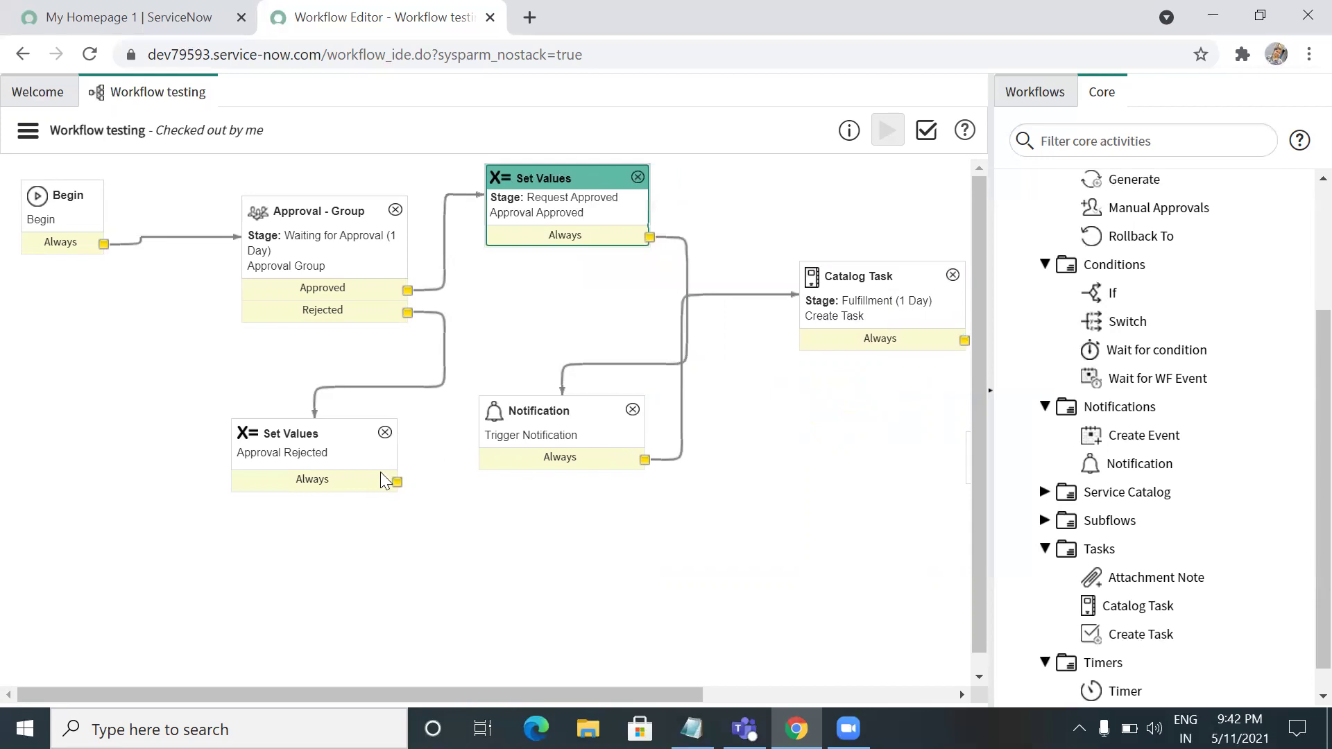
# - Connect Approval Rejected's Always output to Trigger Notification and Create Task's Always output to End
pyautogui.moveTo(398, 483); pyautogui.dragTo(551, 455)
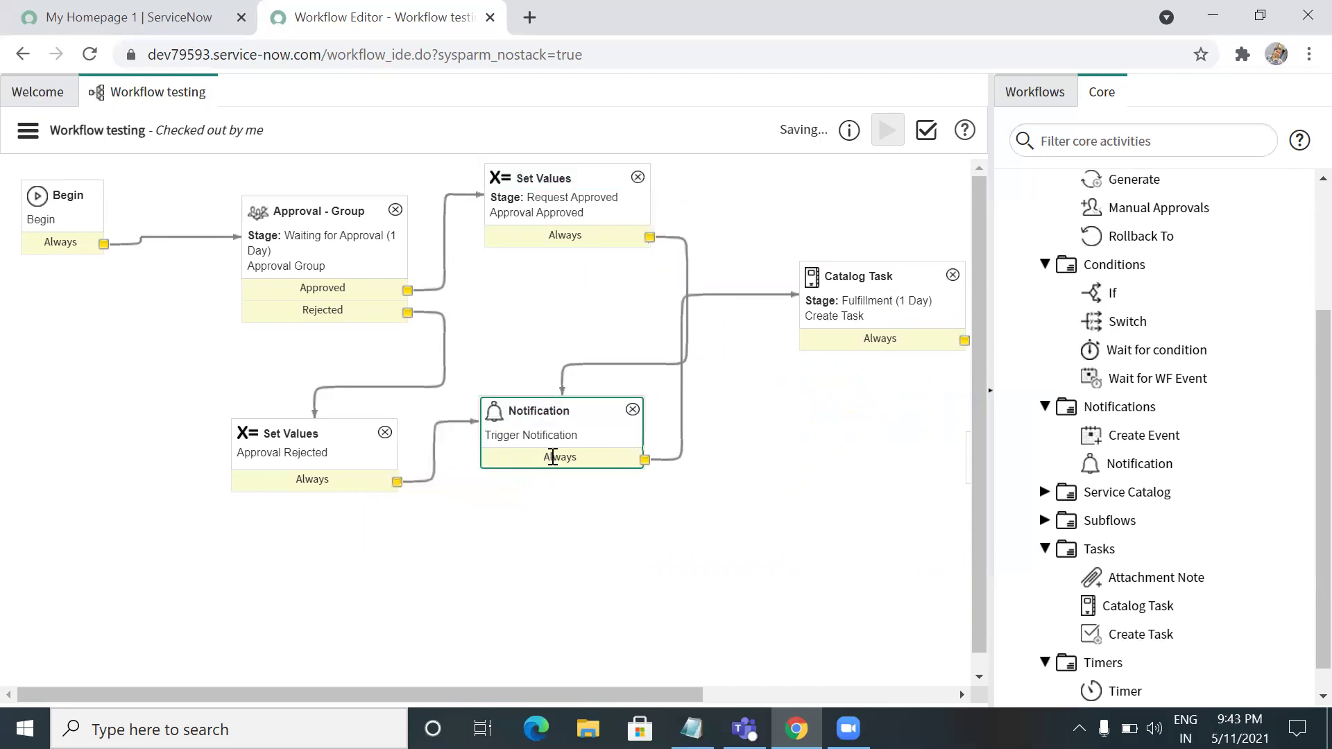
pyautogui.click(986, 385)
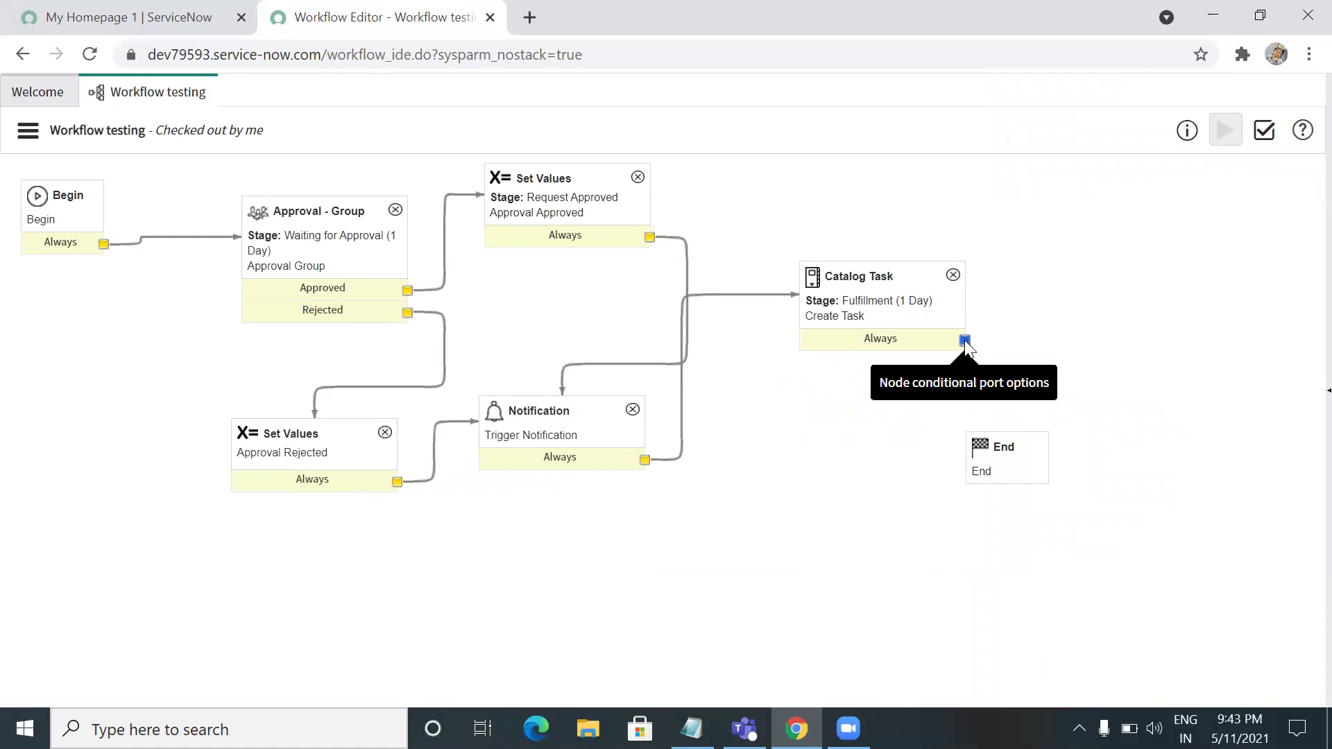
pyautogui.moveTo(966, 341); pyautogui.dragTo(995, 461)
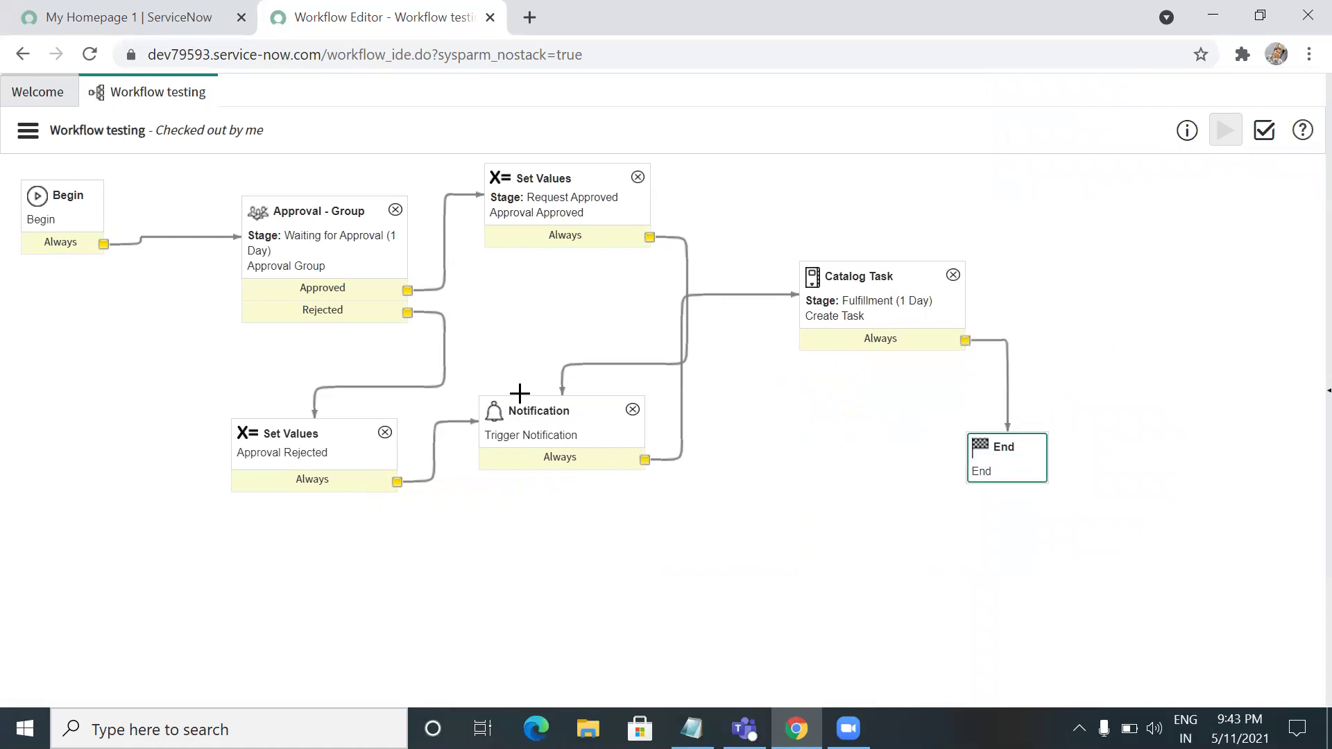
# - Connect Trigger Notification to End, and reroute Approval Rejected's Always output from Trigger Notification to End
pyautogui.moveTo(645, 460); pyautogui.dragTo(996, 483)
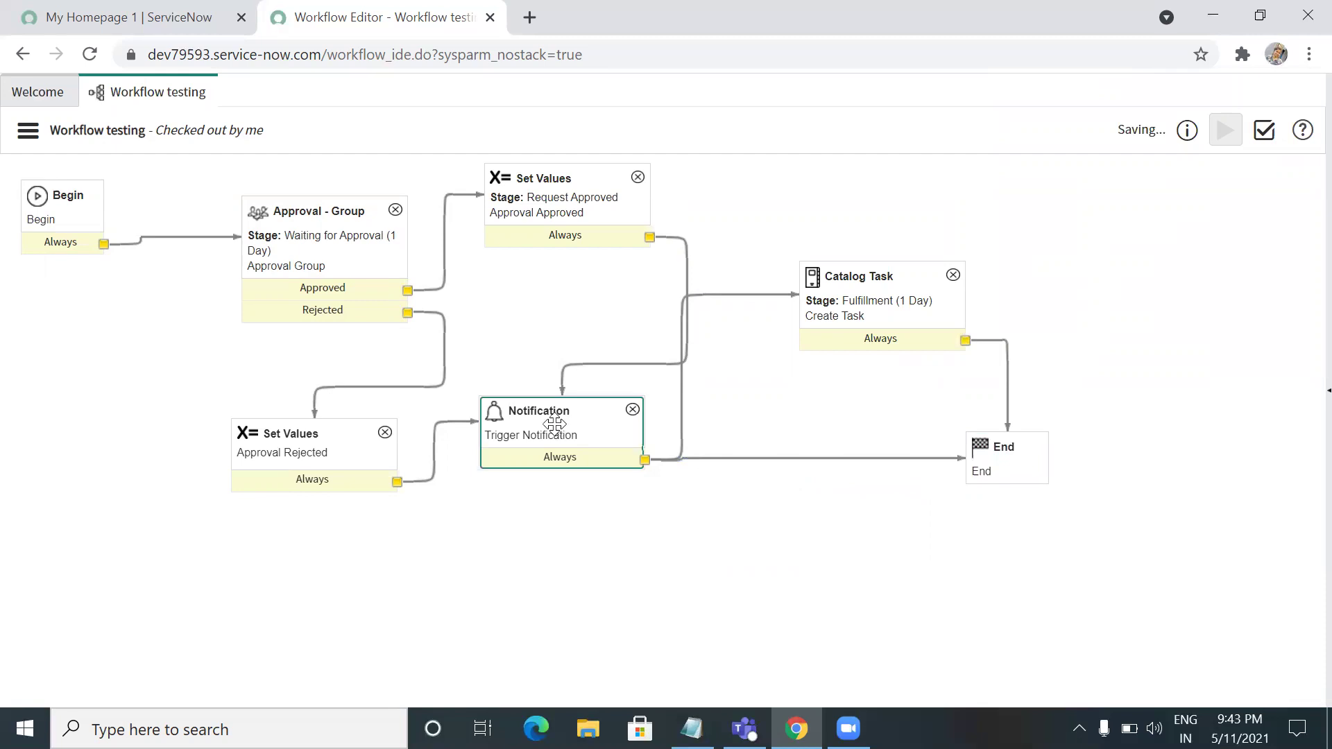
pyautogui.press('Delete')
pyautogui.moveTo(399, 482); pyautogui.dragTo(986, 476)
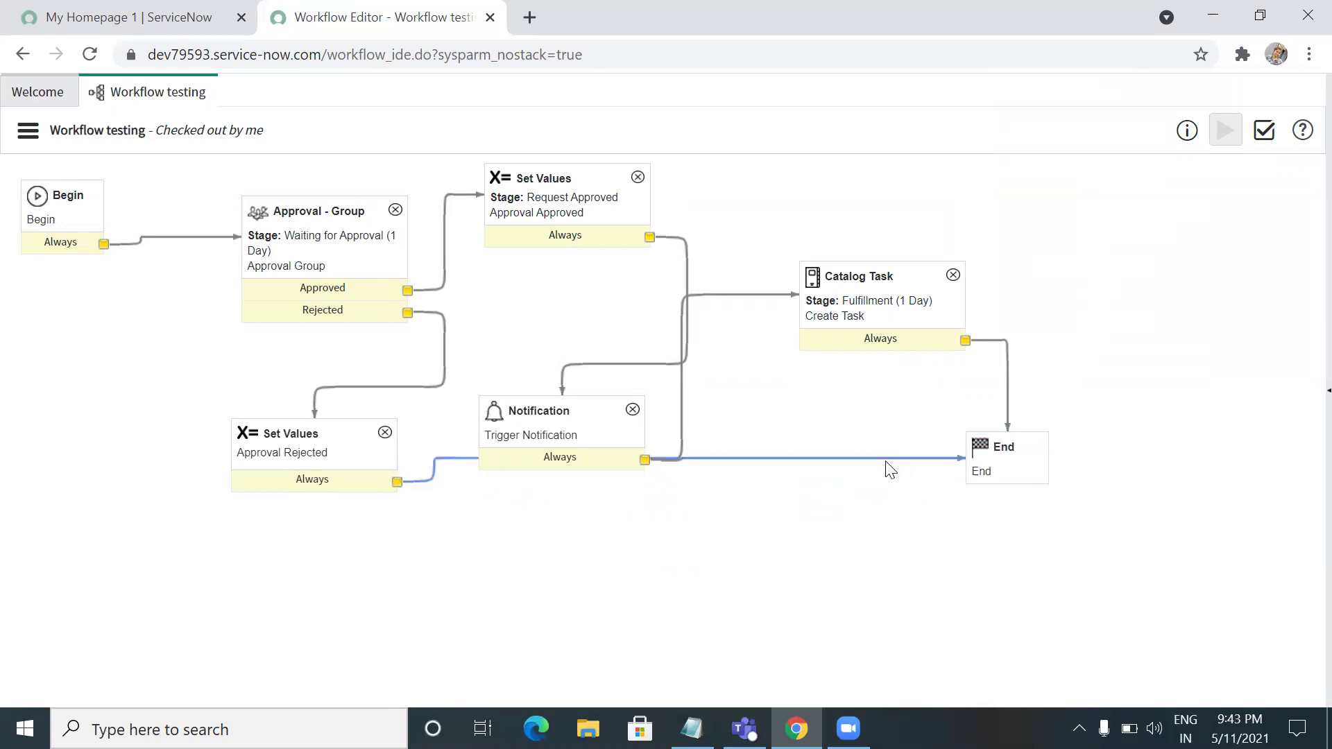
# - Move the Notification activity up toward Approval Approved and delete its transition to End
pyautogui.click(592, 421)
pyautogui.moveTo(592, 421); pyautogui.dragTo(568, 307)
pyautogui.click(663, 337)
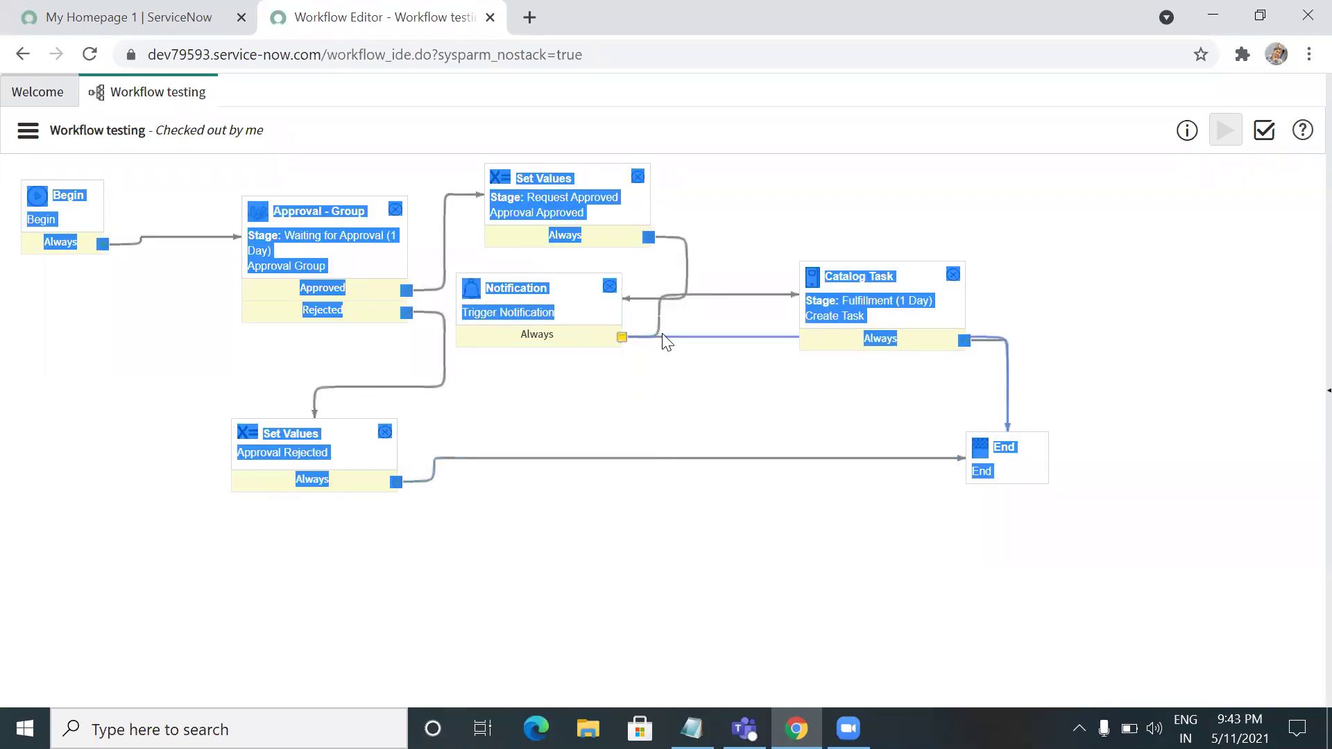
pyautogui.press('Delete')
# - Spread out the approved branch by moving Approval Approved, Trigger Notification and Create Task farther right on the canvas
pyautogui.moveTo(572, 298); pyautogui.dragTo(701, 364)
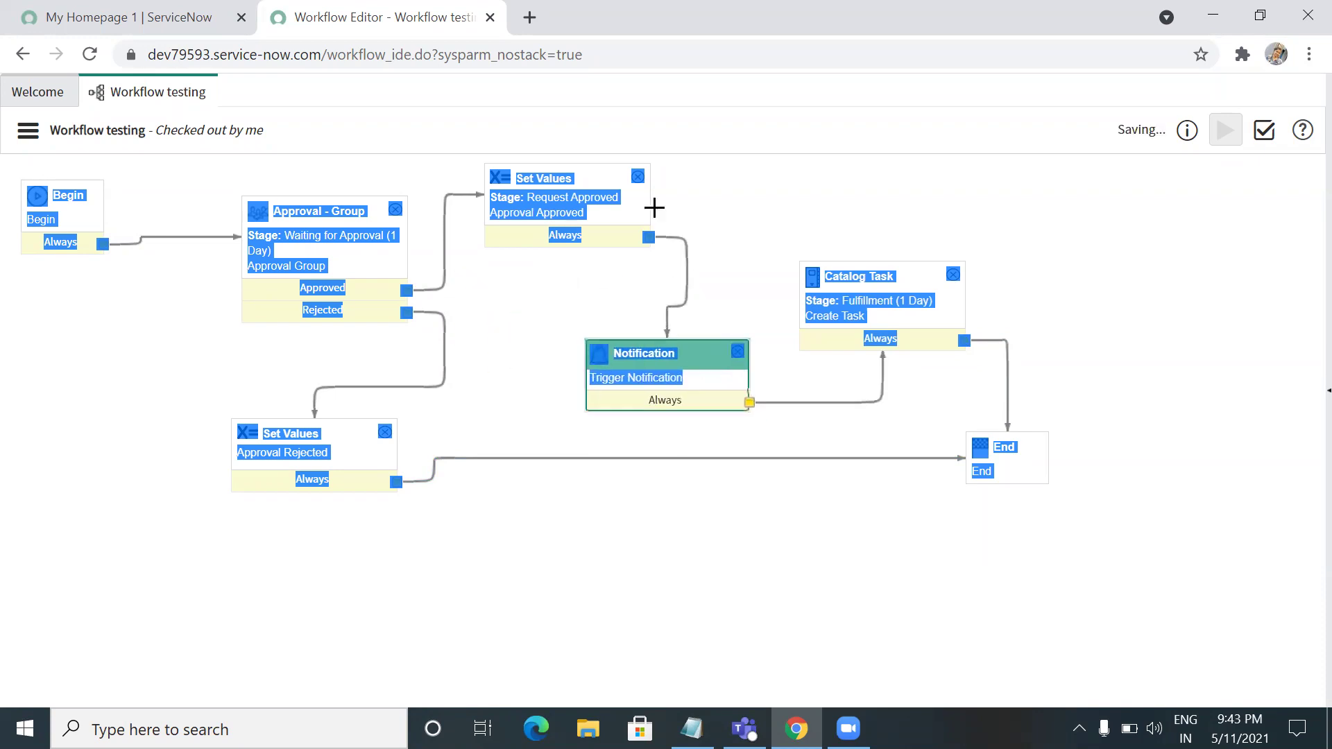
pyautogui.moveTo(601, 175); pyautogui.dragTo(743, 185)
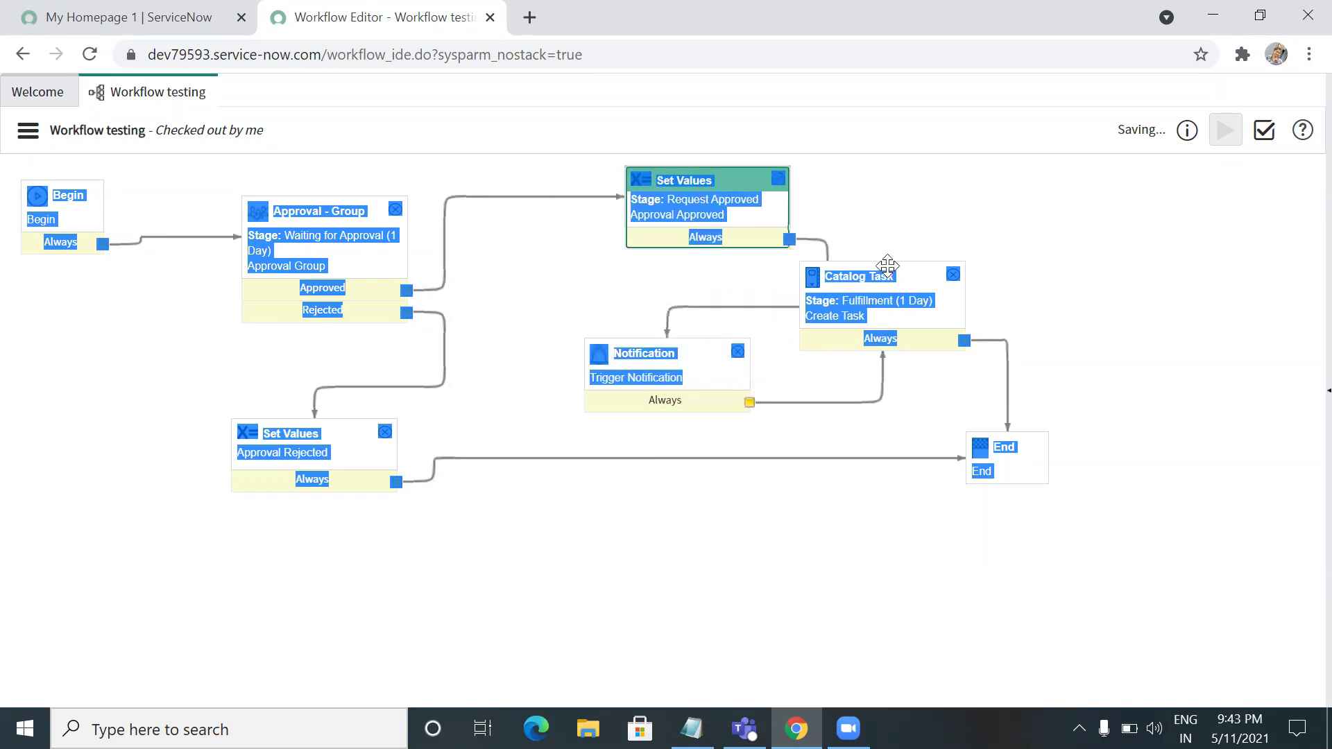
pyautogui.moveTo(917, 278); pyautogui.dragTo(1083, 273)
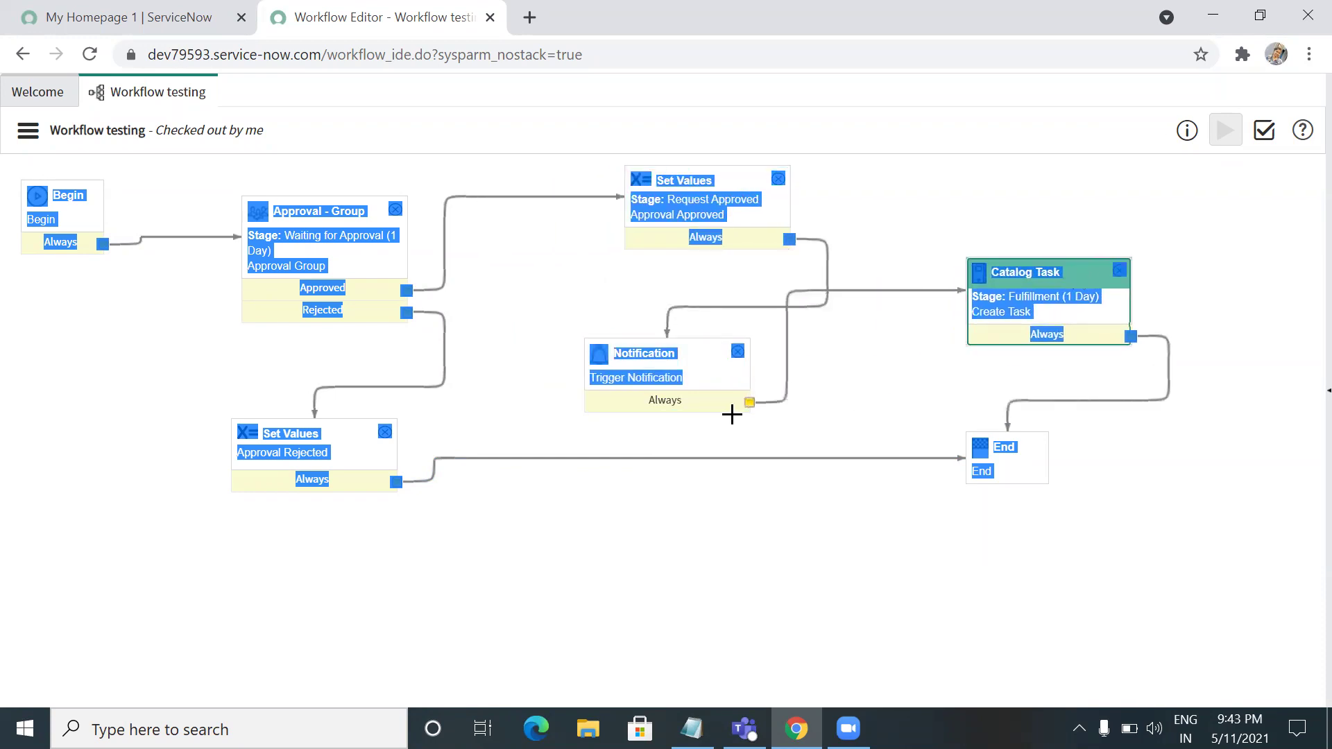
pyautogui.moveTo(659, 396); pyautogui.dragTo(818, 353)
# - Move Approval Rejected, End and Trigger Notification lower on the canvas, and place Create Task farther right
pyautogui.click(352, 452)
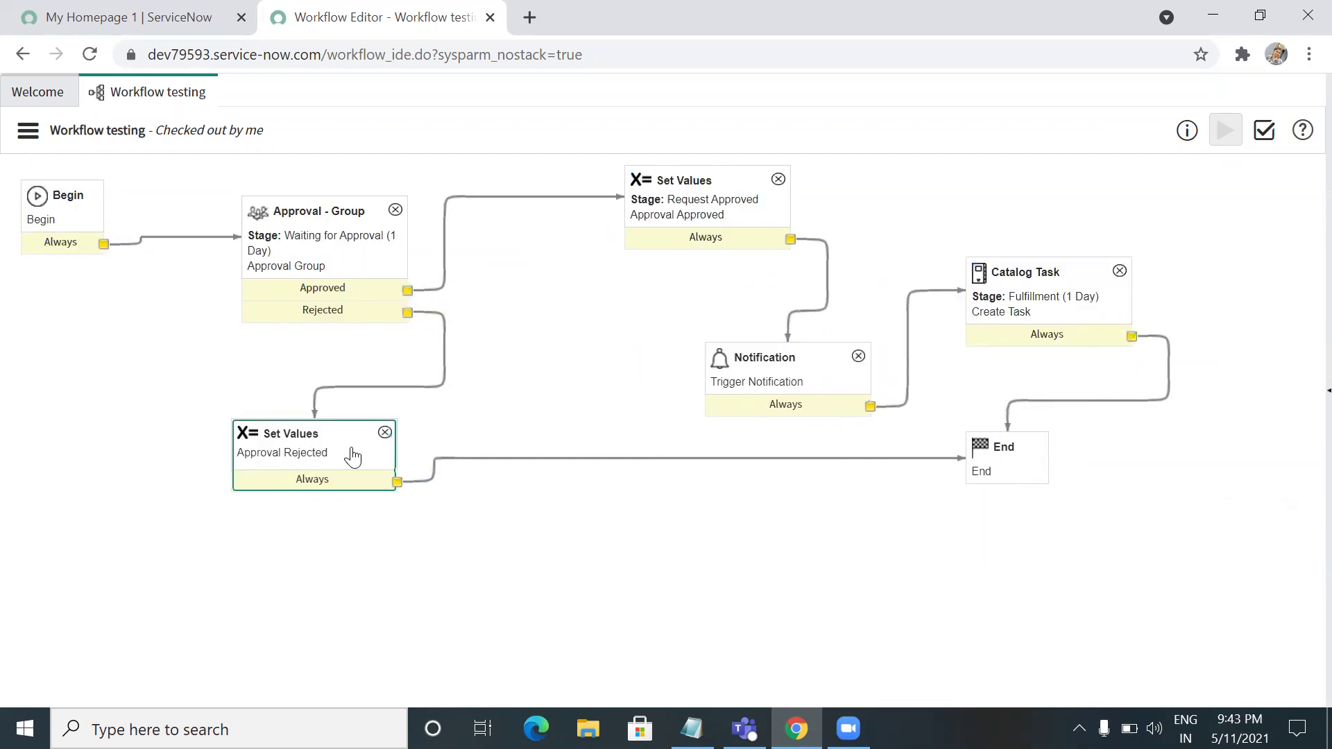
pyautogui.moveTo(333, 452); pyautogui.dragTo(448, 498)
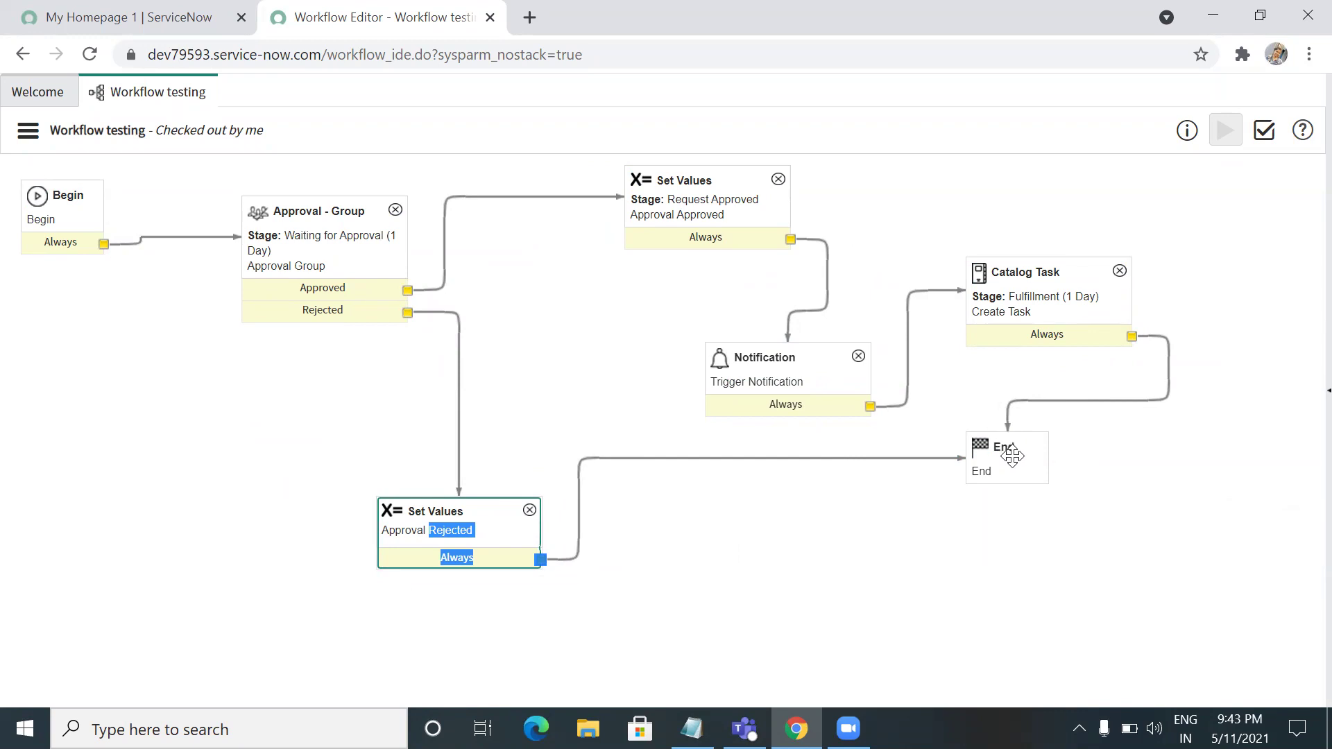
pyautogui.moveTo(1006, 446); pyautogui.dragTo(971, 571)
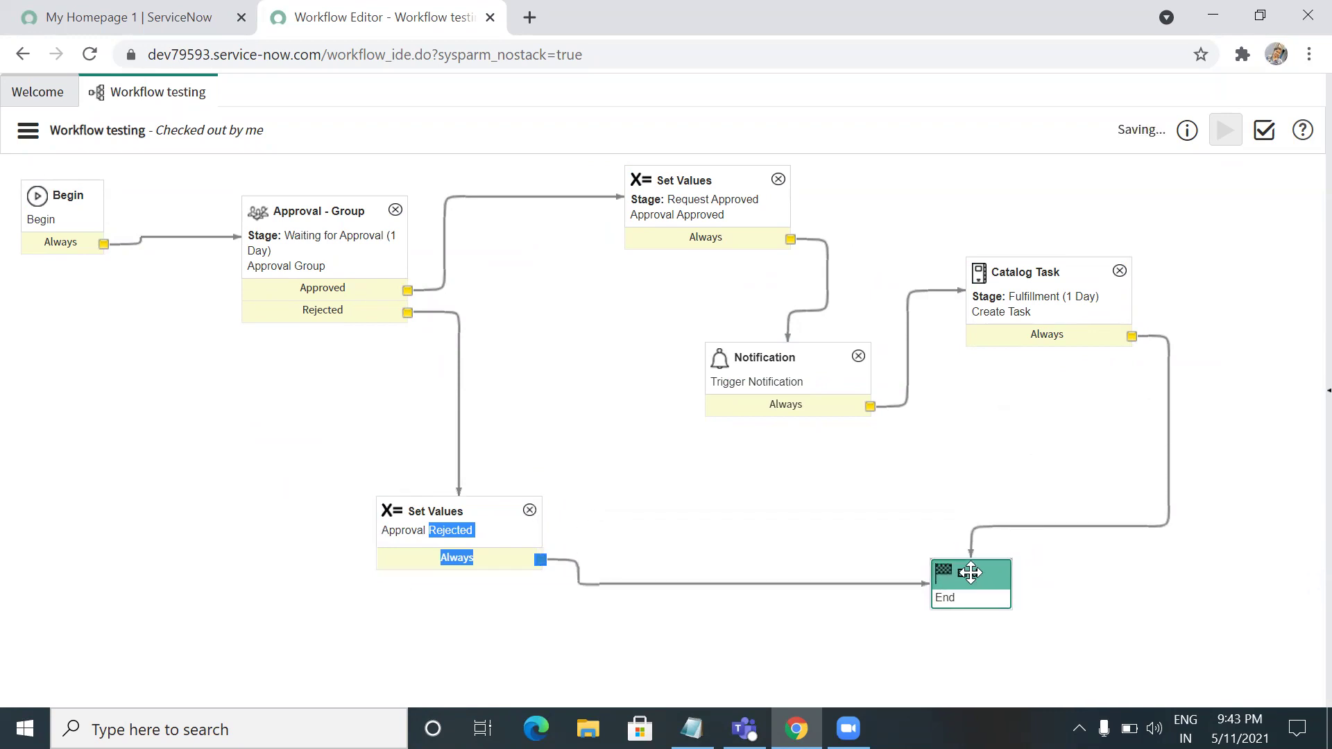
pyautogui.moveTo(813, 349); pyautogui.dragTo(756, 433)
pyautogui.moveTo(1046, 275); pyautogui.dragTo(981, 213)
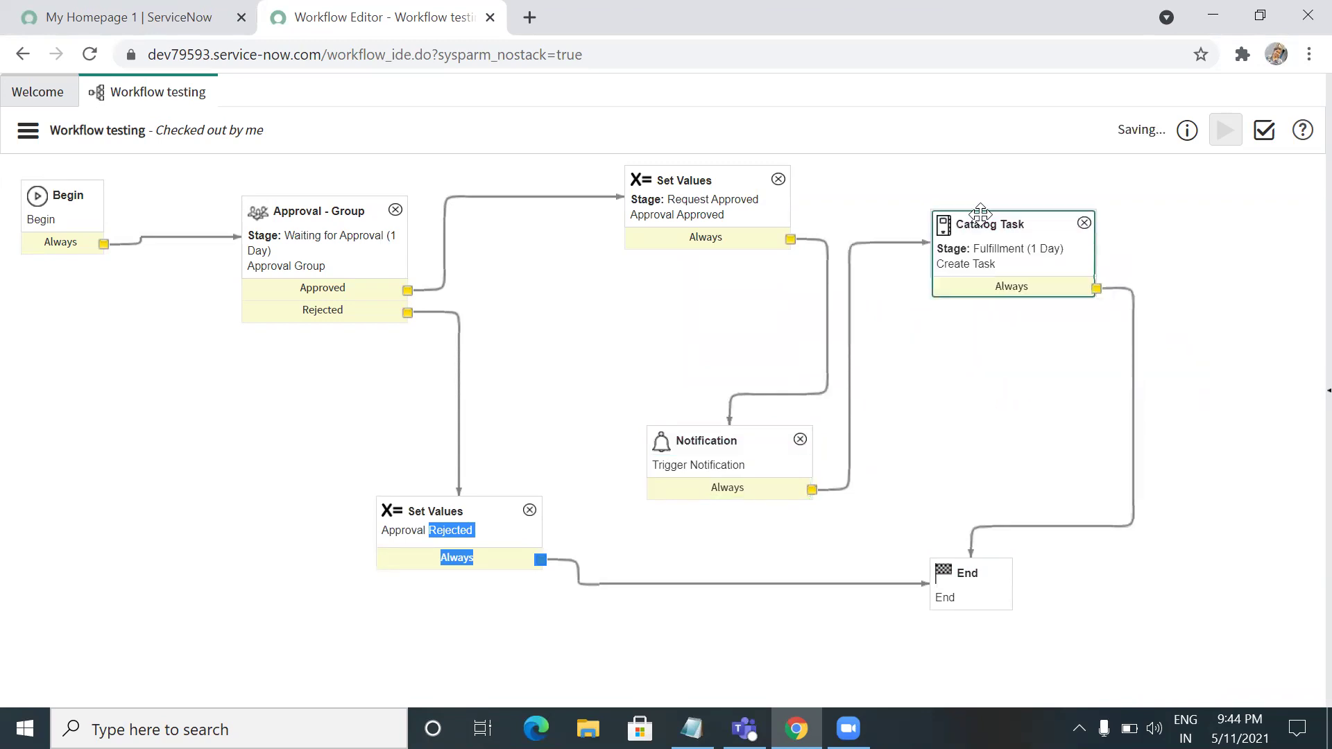
pyautogui.moveTo(1080, 272); pyautogui.dragTo(1182, 322)
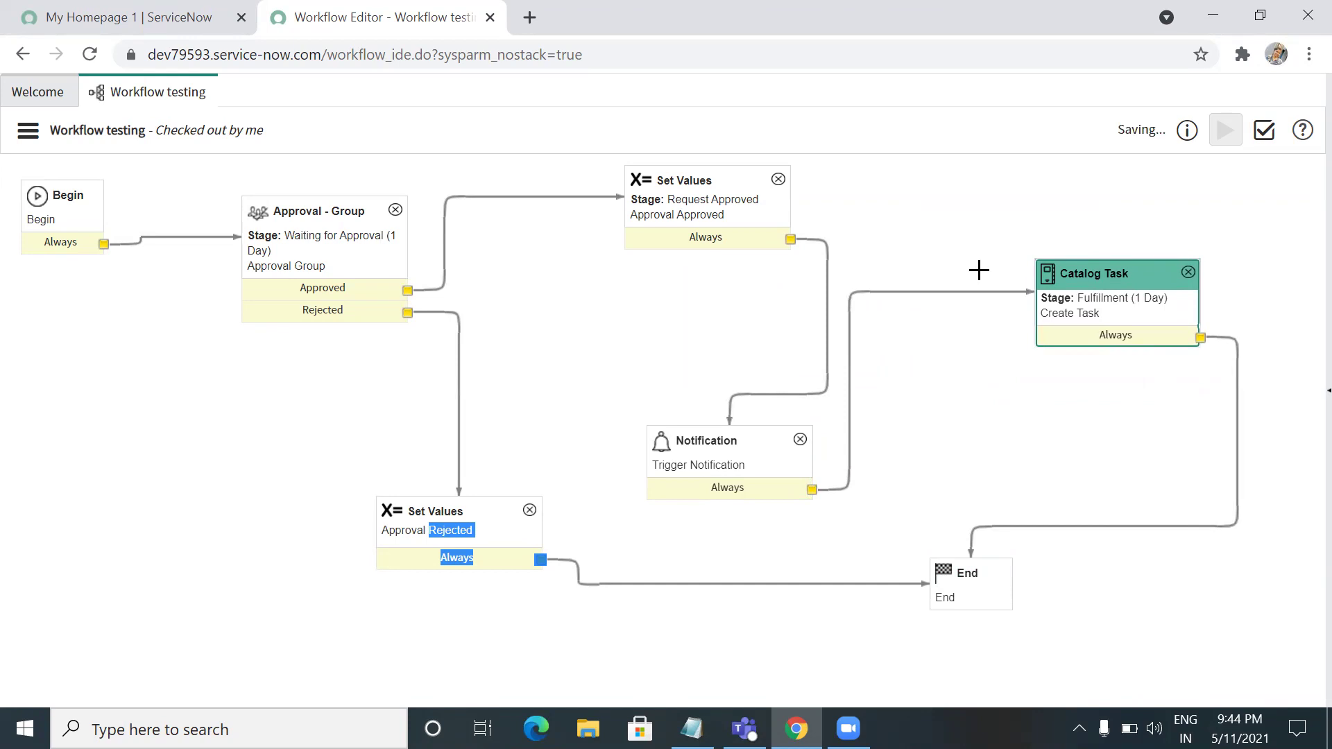
pyautogui.click(676, 362)
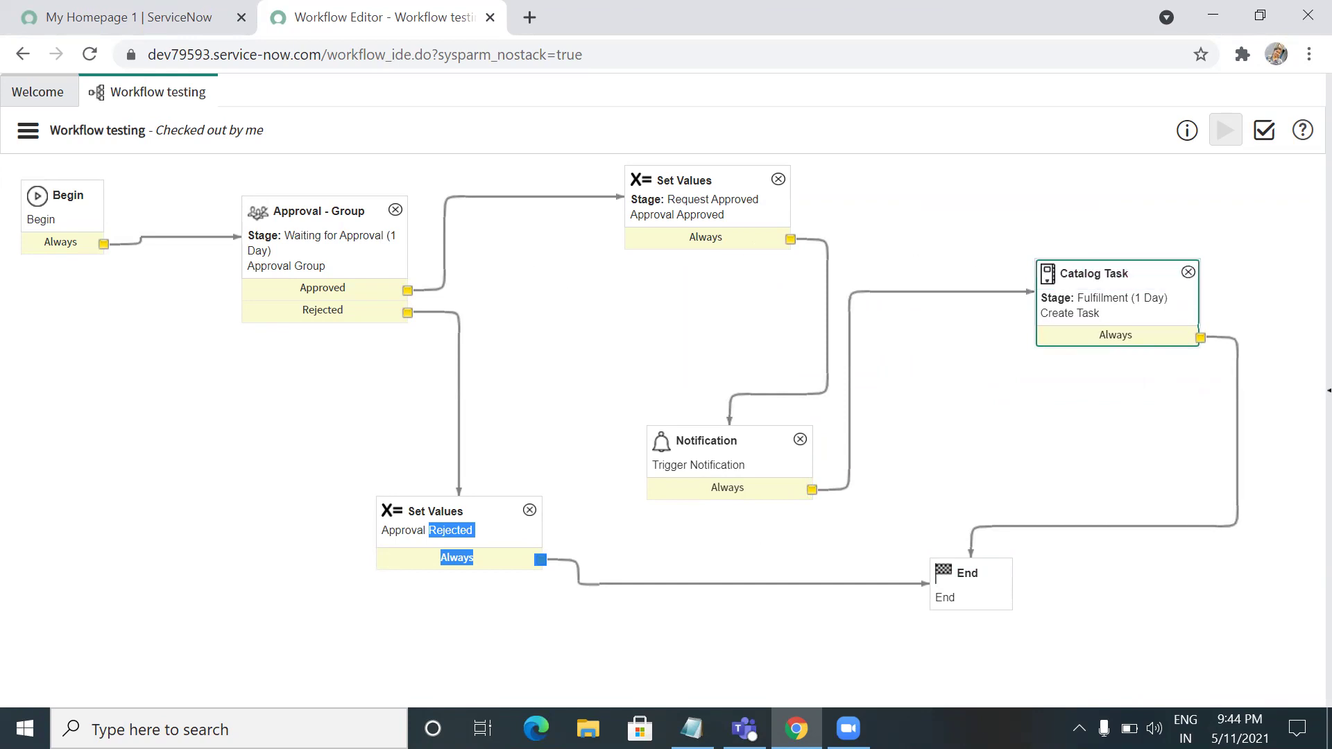
# - Review the RITM, Approvals, notifications and Sc_task sequence in the Notepad notes, and return to the workflow editor
pyautogui.hotkey('alt', 'Tab')
pyautogui.moveTo(306, 435); pyautogui.dragTo(472, 433)
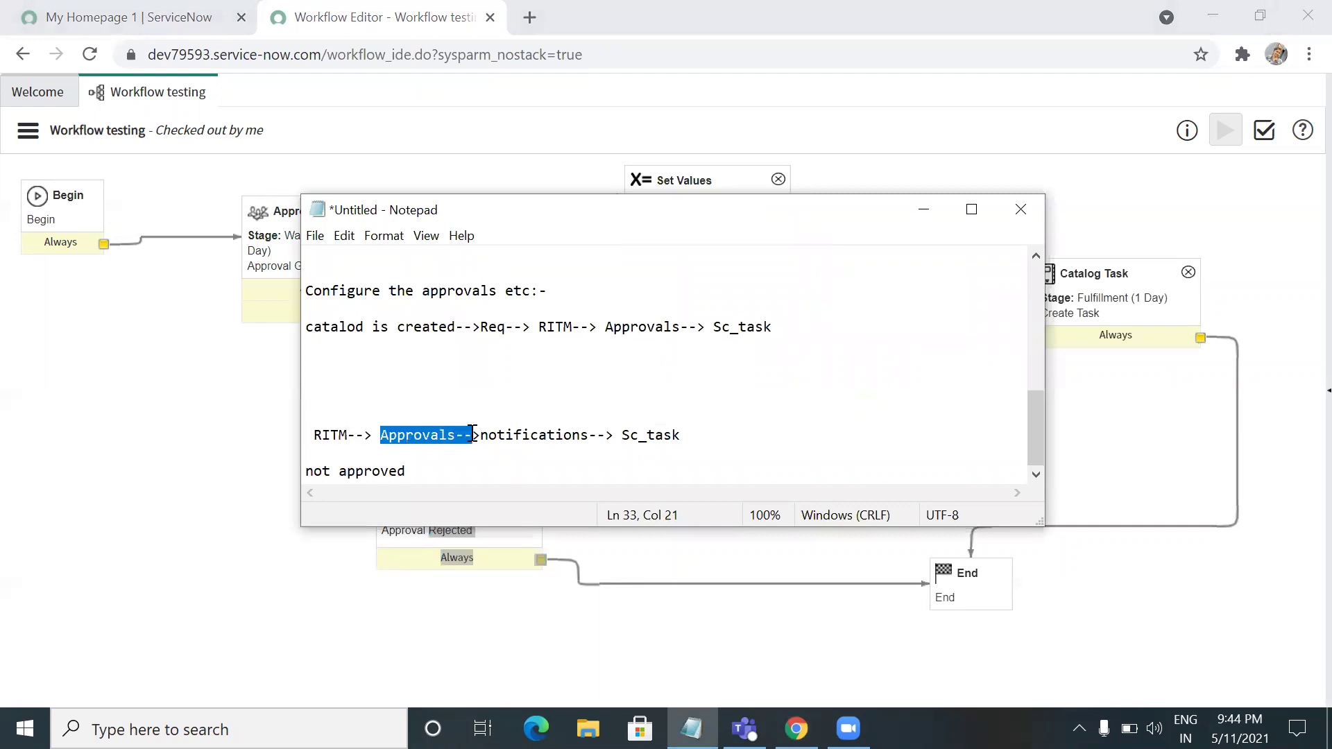
pyautogui.hotkey('alt', 'Tab')
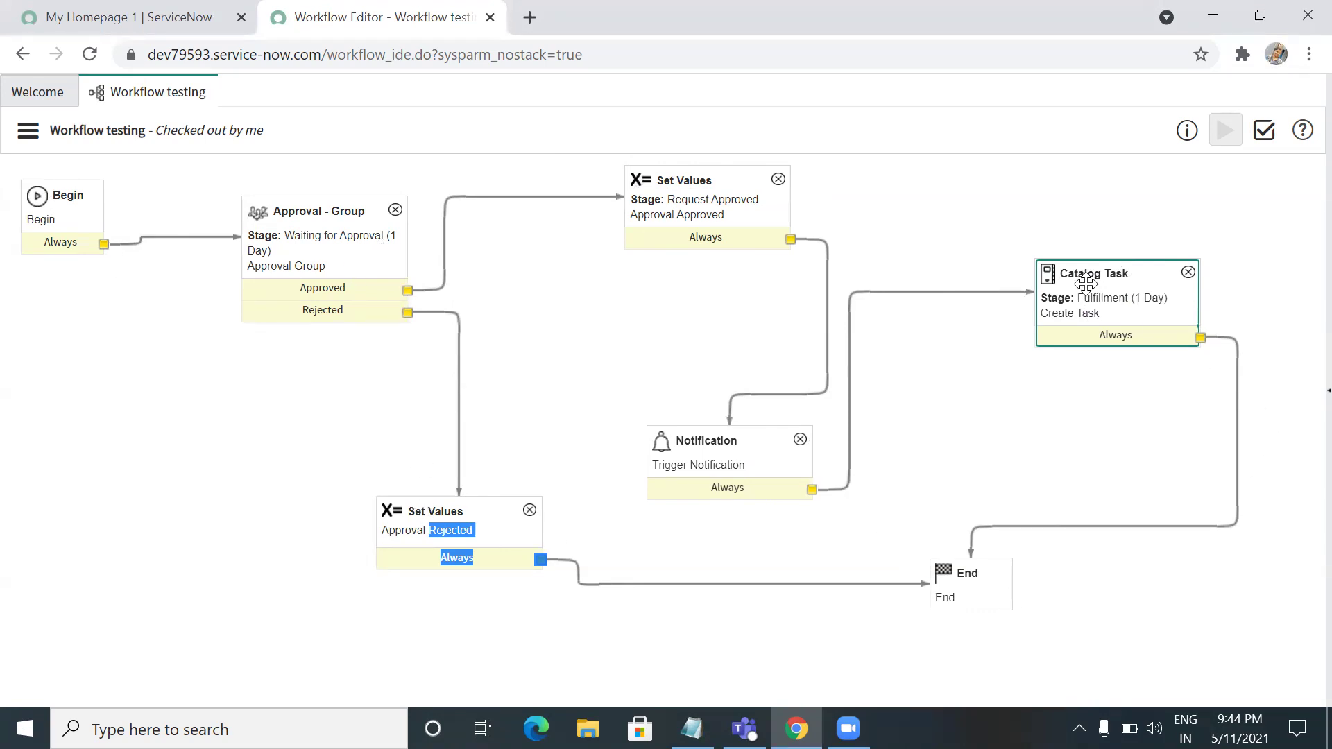
# - Publish the checked-out Workflow testing workflow
pyautogui.moveTo(272, 135); pyautogui.dragTo(169, 126)
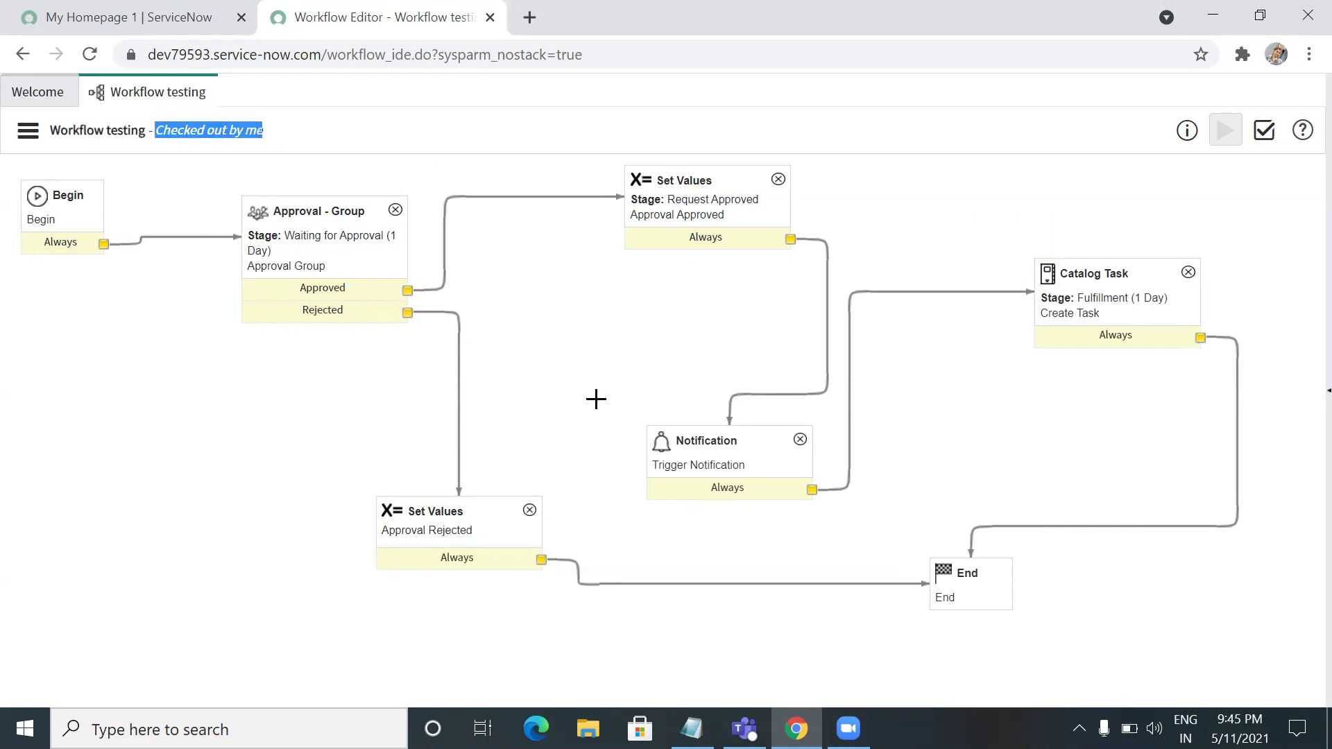
pyautogui.moveTo(168, 136); pyautogui.dragTo(165, 133)
pyautogui.click(28, 131)
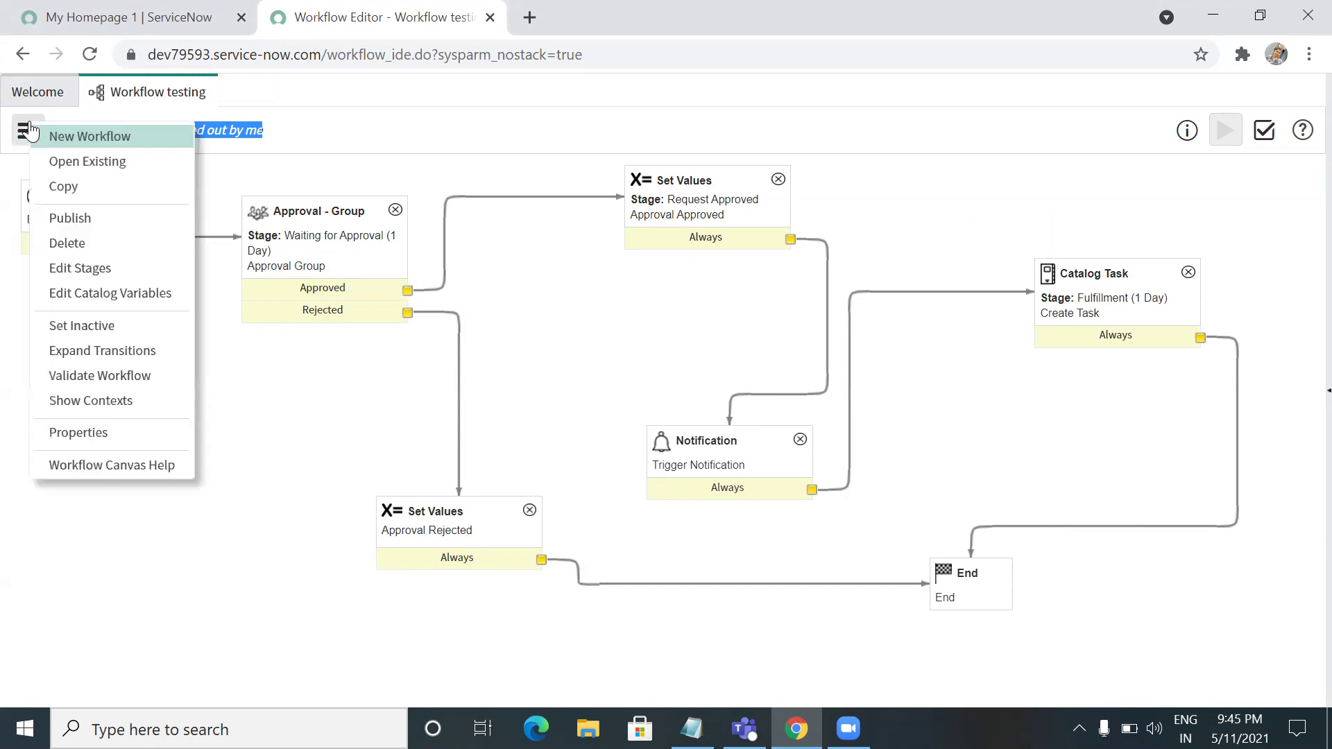
pyautogui.click(76, 218)
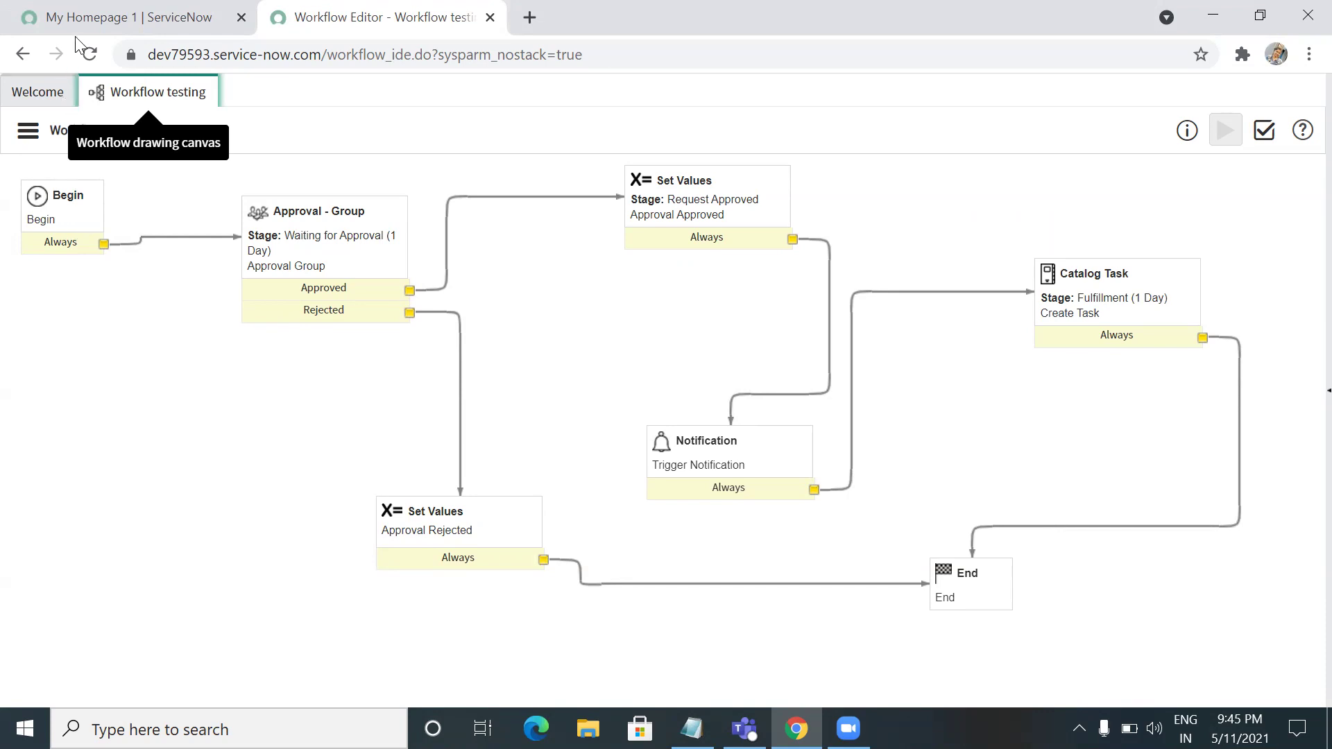
# - Find the Maintain Items module by filtering the homepage navigator with "in it" and open it in a new tab
pyautogui.click(90, 17)
pyautogui.tripleClick(115, 153)
pyautogui.press('BackSpace')
pyautogui.write('in it')
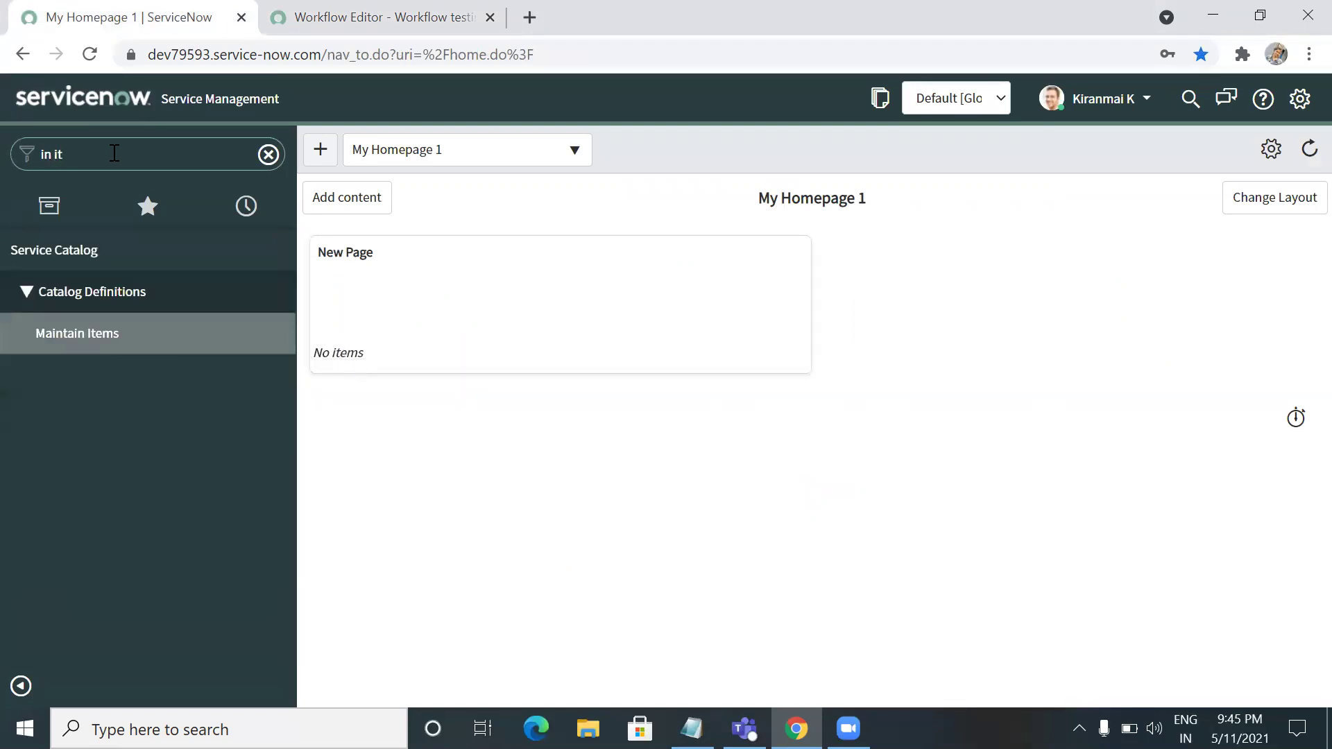
pyautogui.middleClick(87, 335)
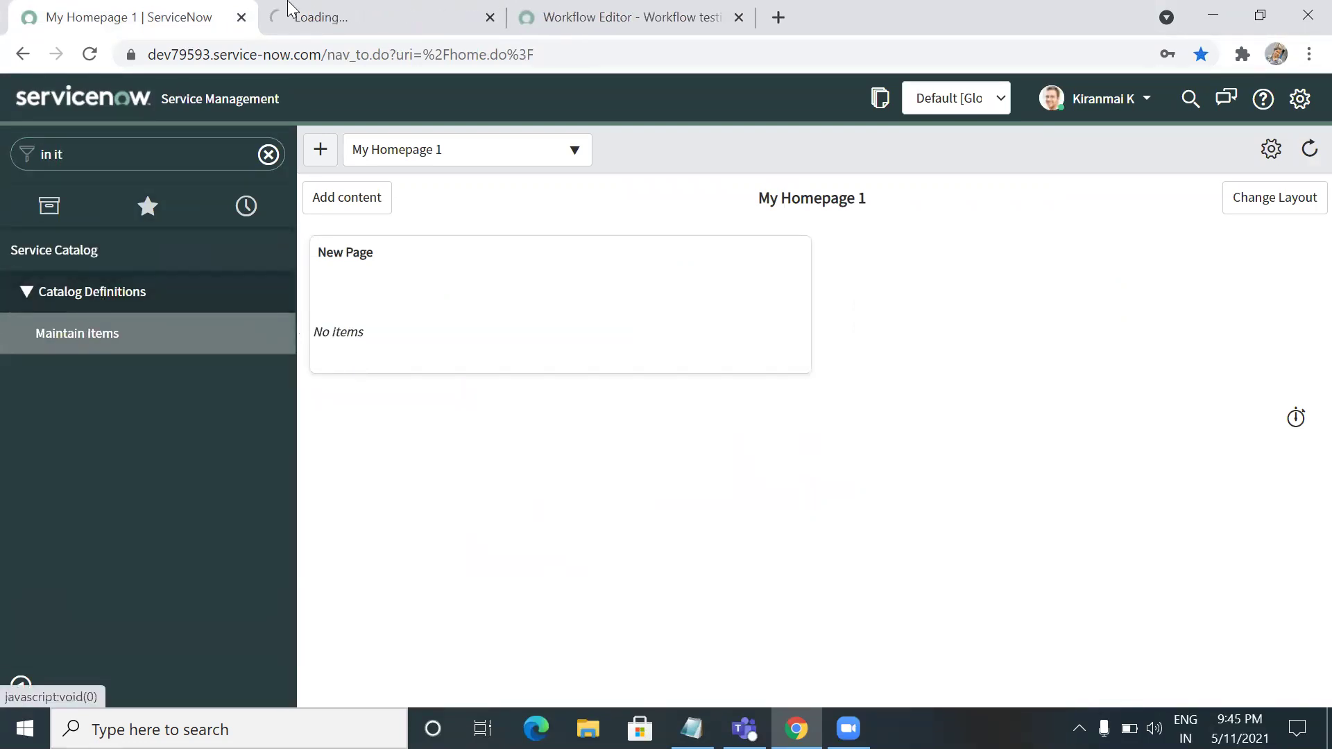
pyautogui.click(369, 15)
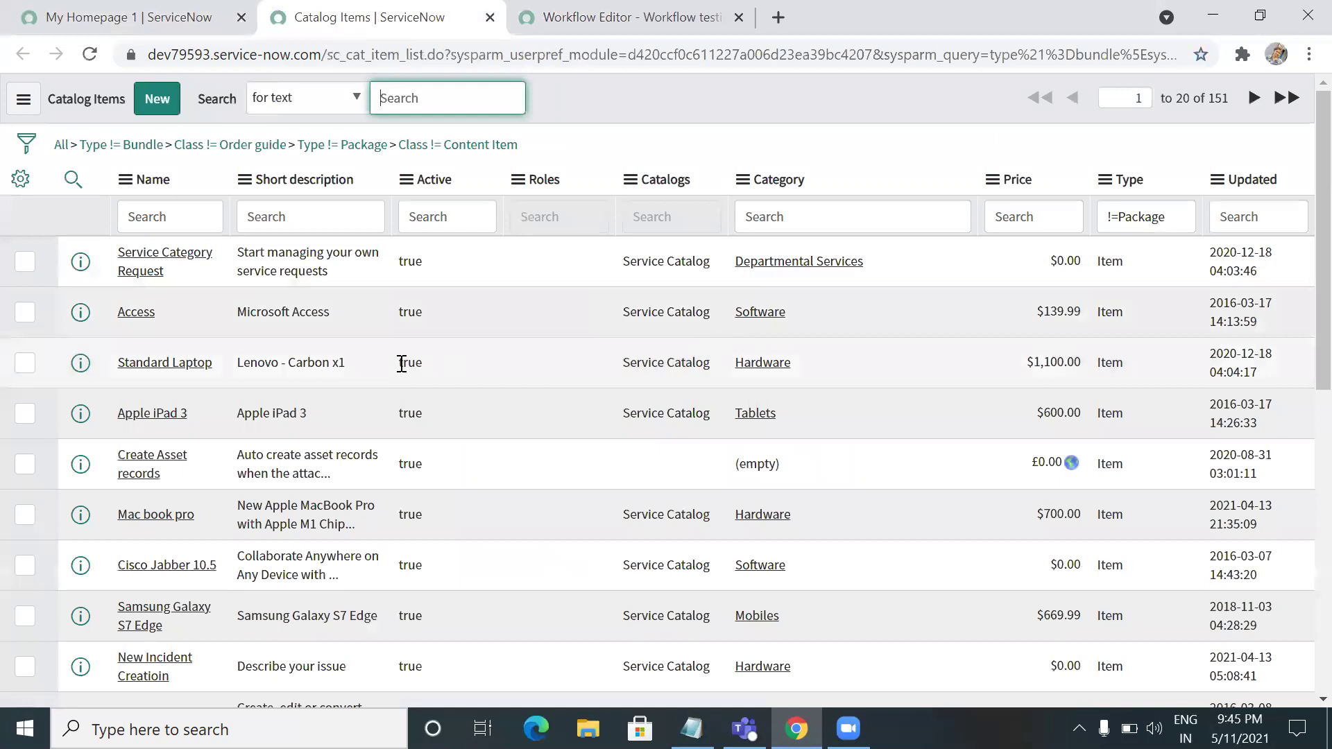
# - Filter the catalog items by name with "hp" and open the HP Laptop record
pyautogui.click(156, 219)
pyautogui.write('hp')
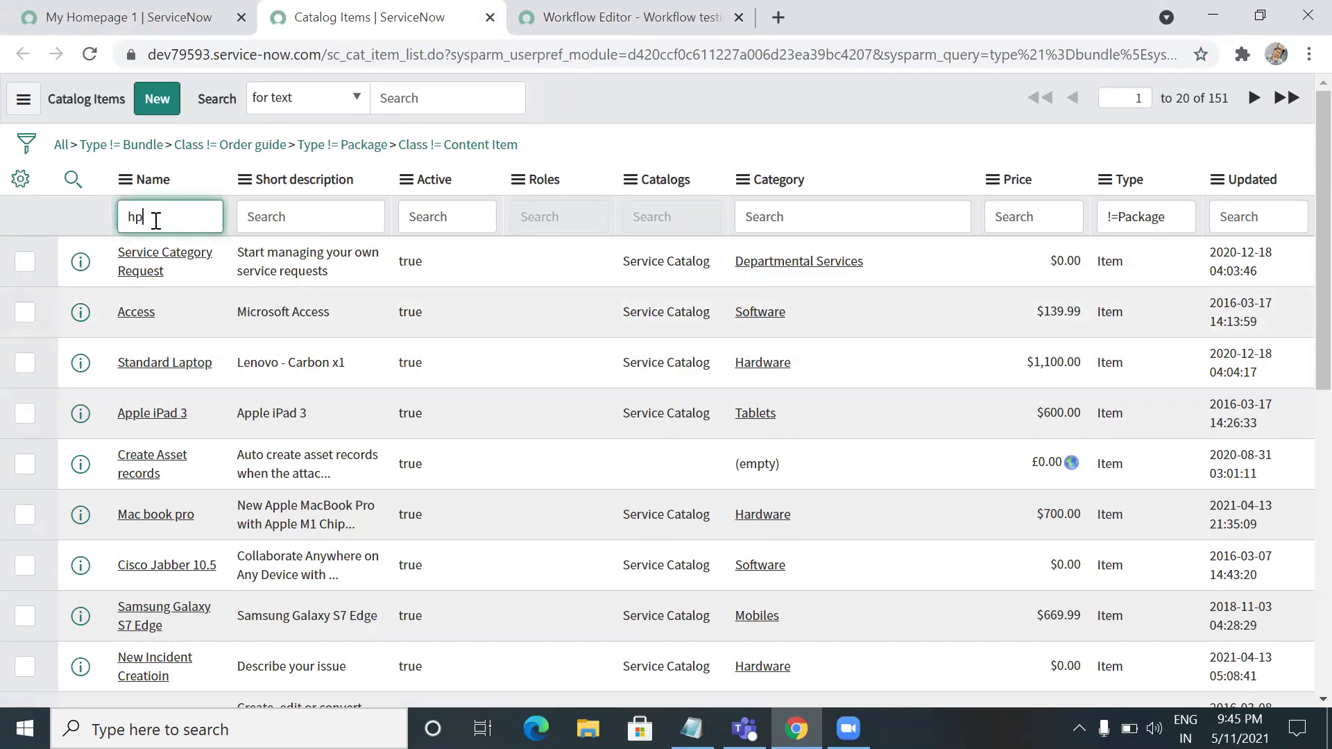
pyautogui.press('Return')
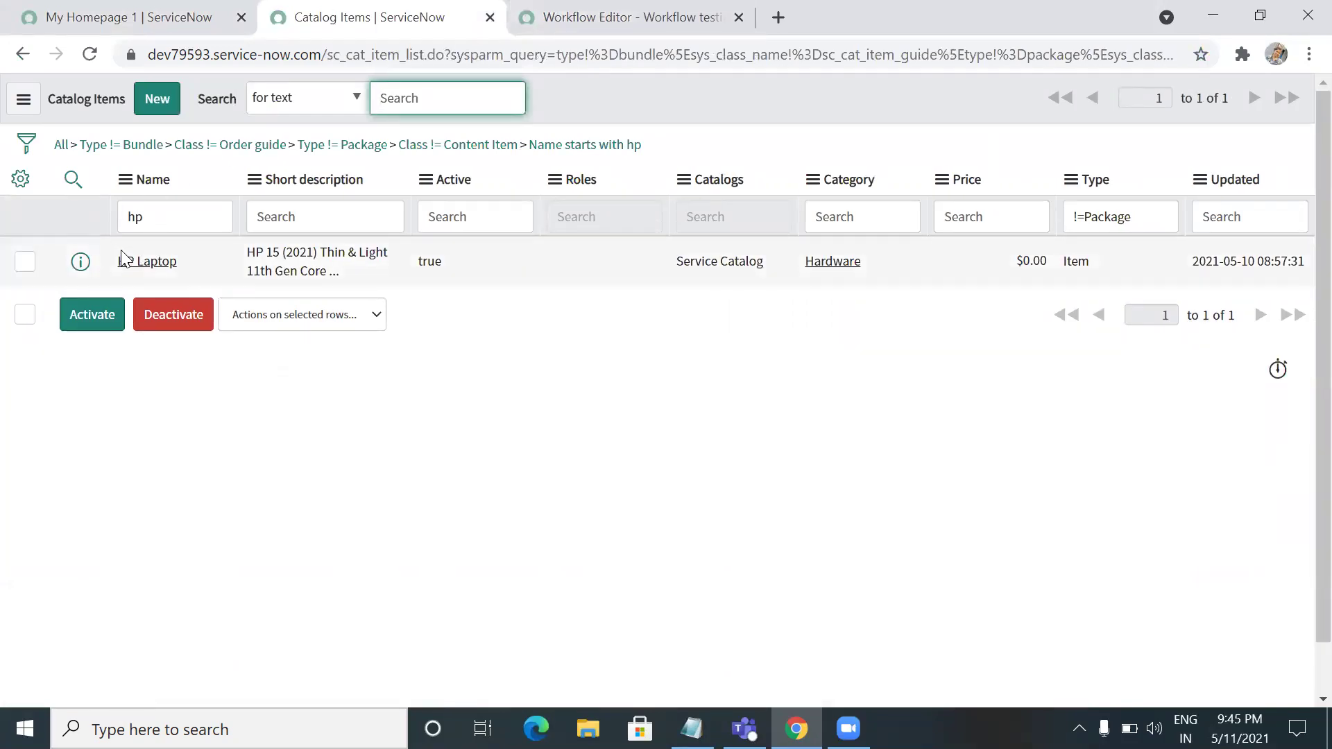
pyautogui.click(141, 261)
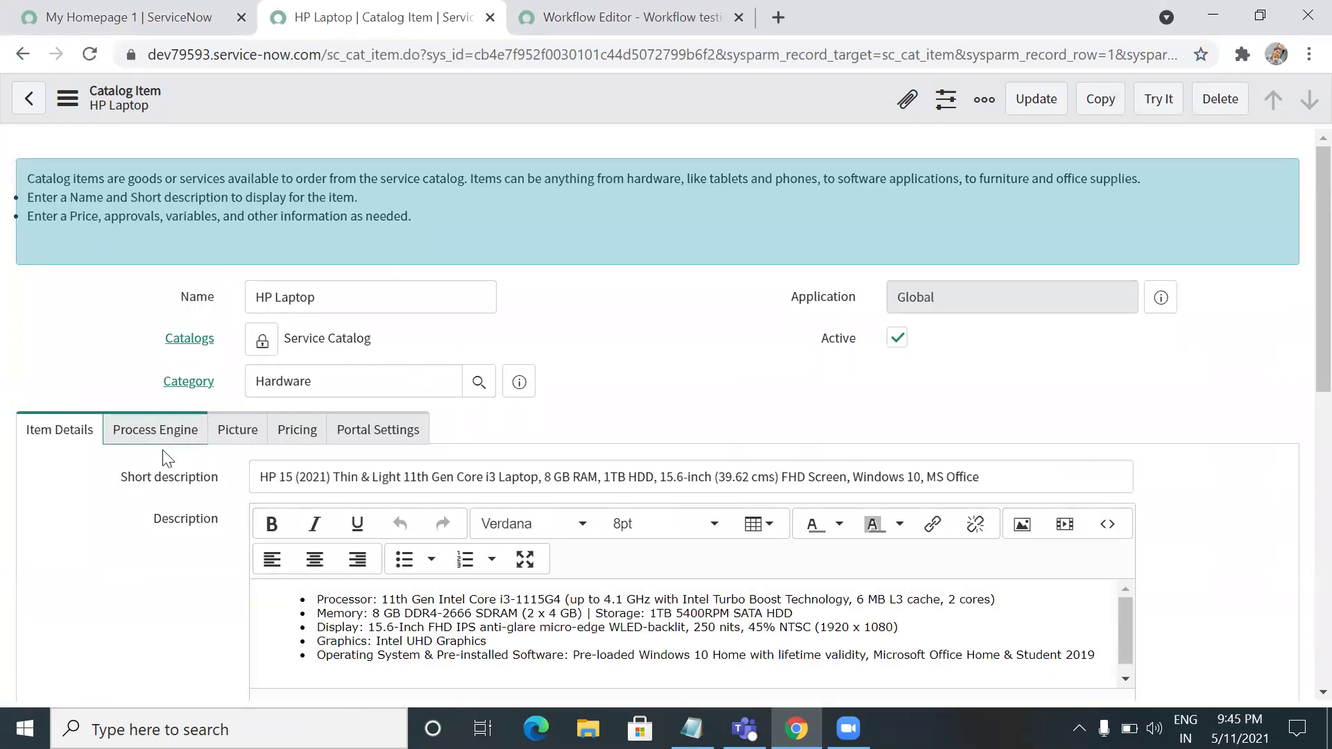
# - Look up workflows starting with "workflow" and assign Workflow testing as the HP Laptop item's process engine workflow
pyautogui.click(151, 431)
pyautogui.click(292, 620)
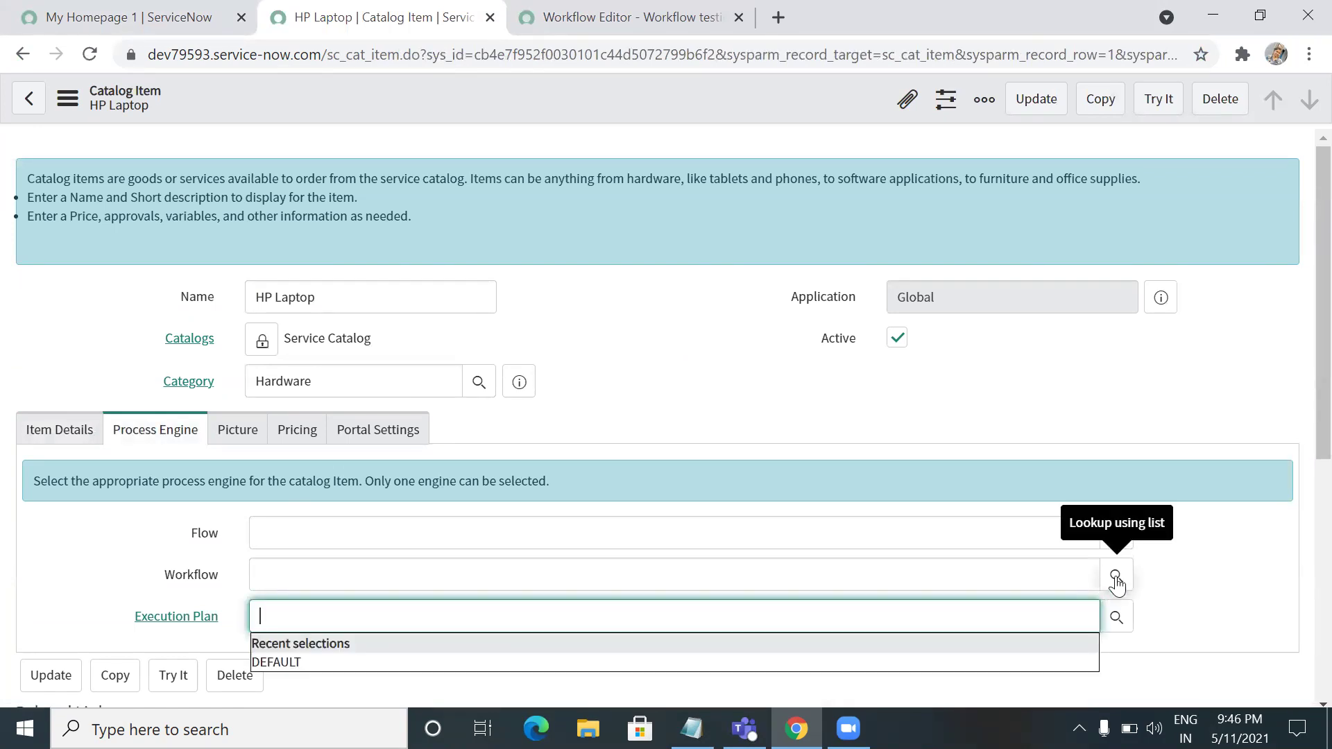
pyautogui.click(1116, 582)
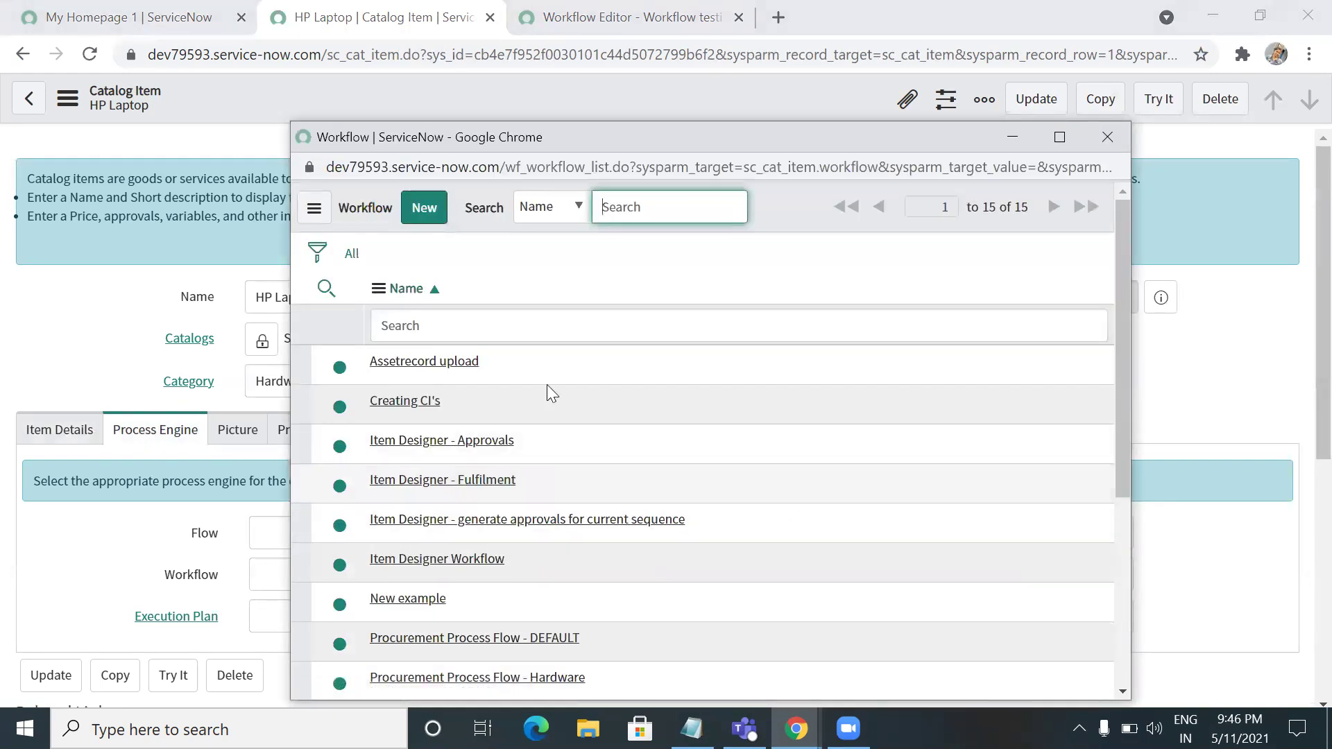
pyautogui.click(401, 325)
pyautogui.write('workflow')
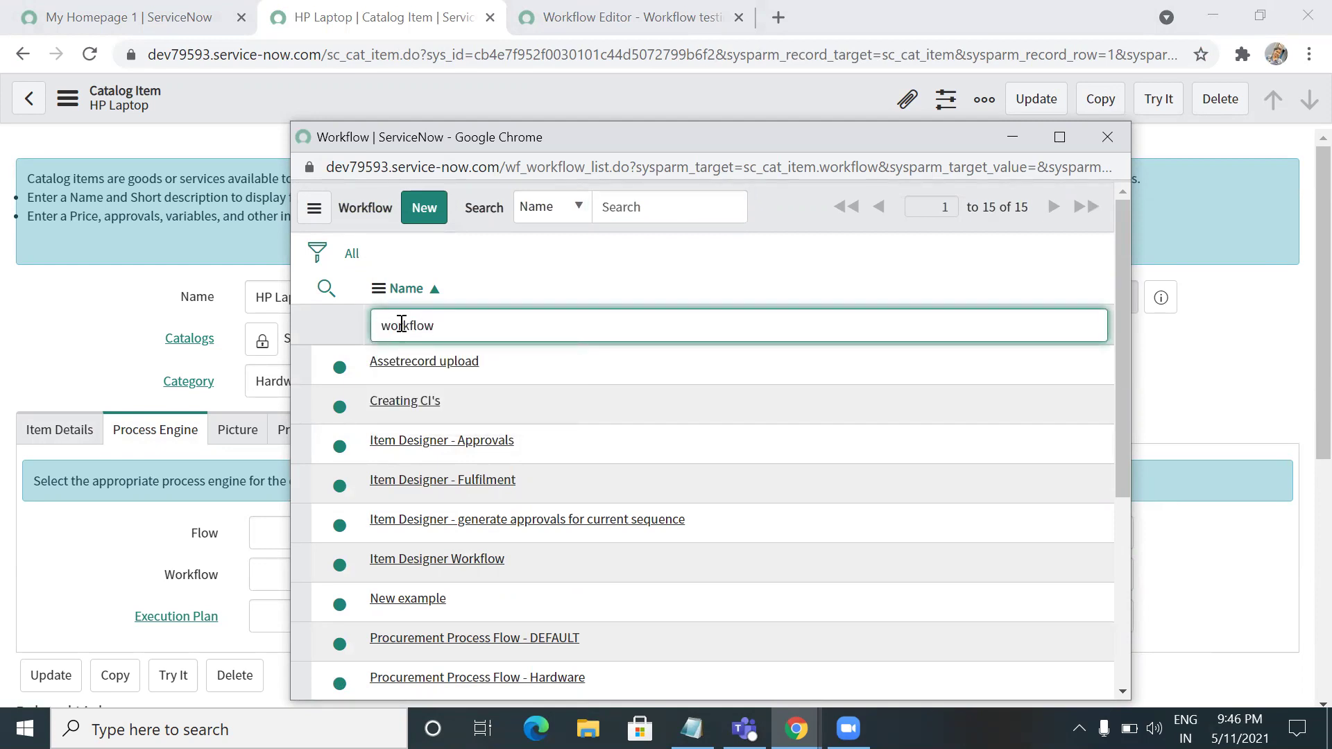
pyautogui.press('Return')
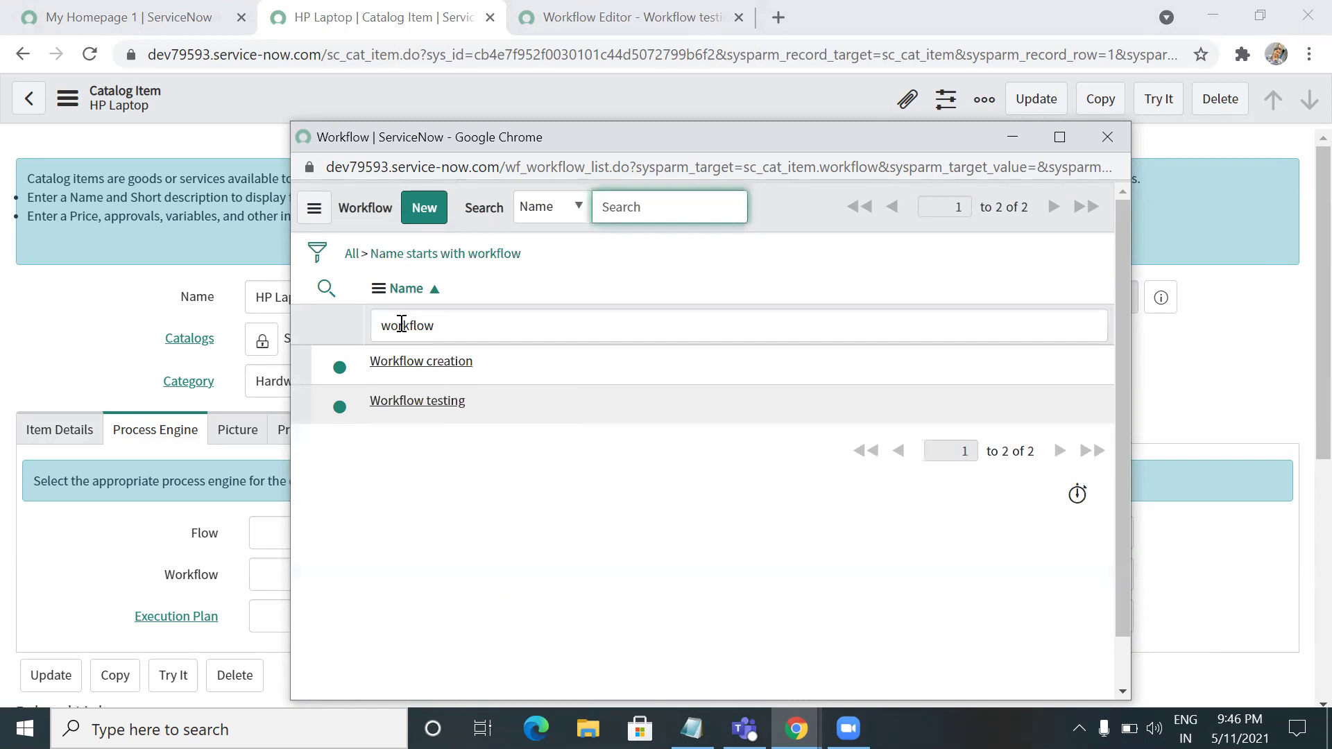
pyautogui.click(417, 403)
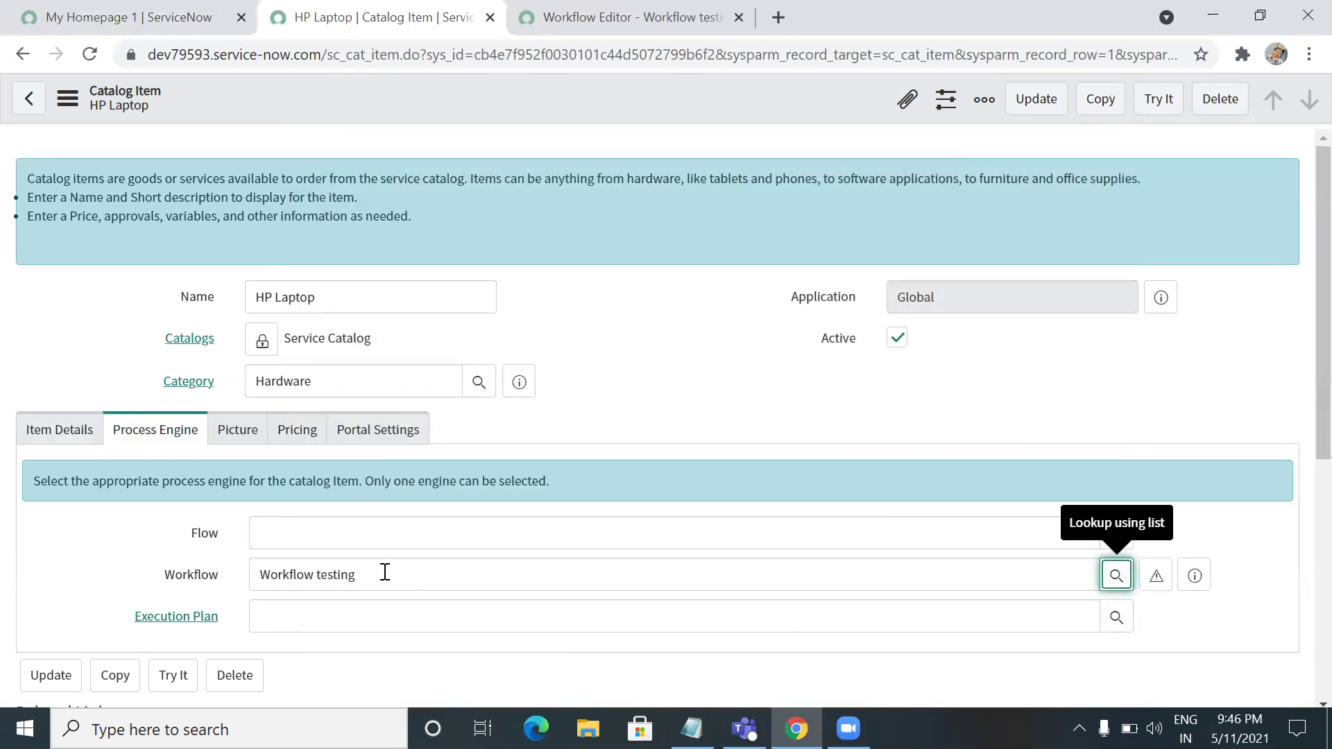
# - Save the HP Laptop catalog item with its assigned workflow and stay on the record
pyautogui.moveTo(385, 572); pyautogui.dragTo(266, 577)
pyautogui.click(691, 444)
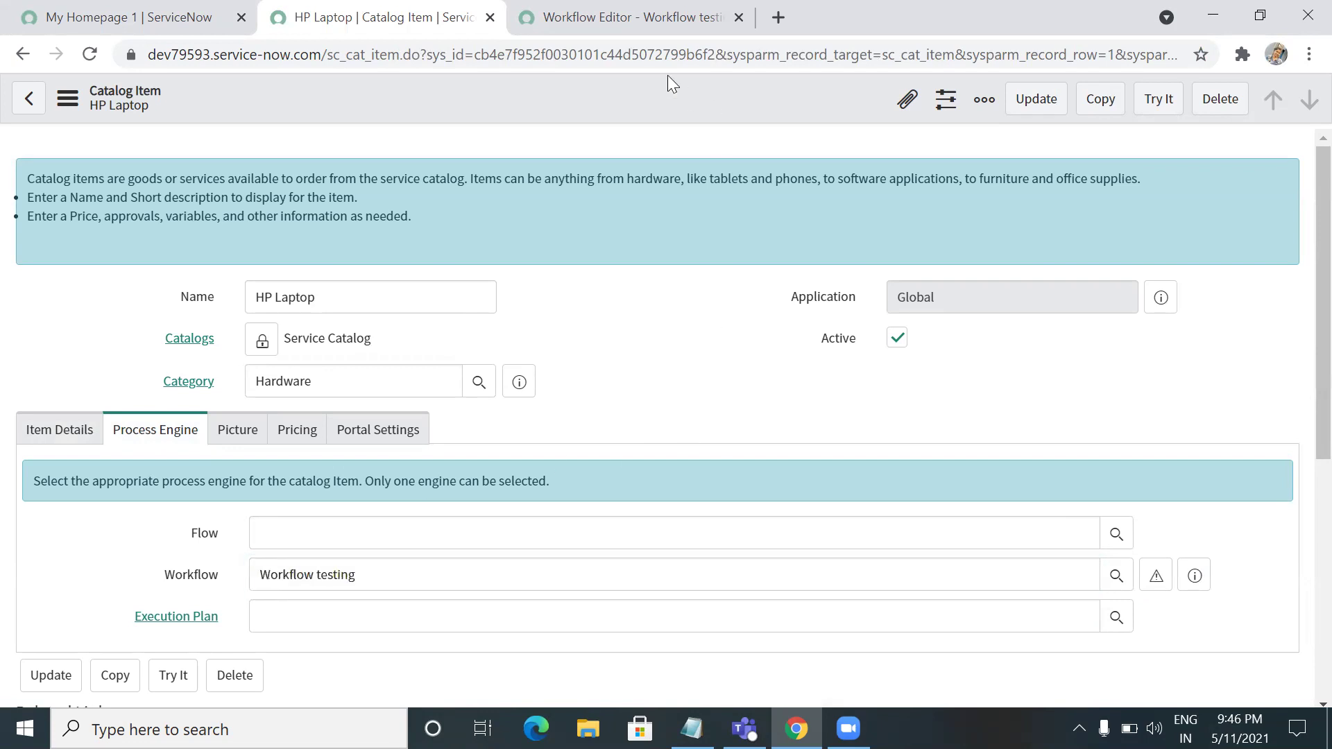
pyautogui.rightClick(666, 99)
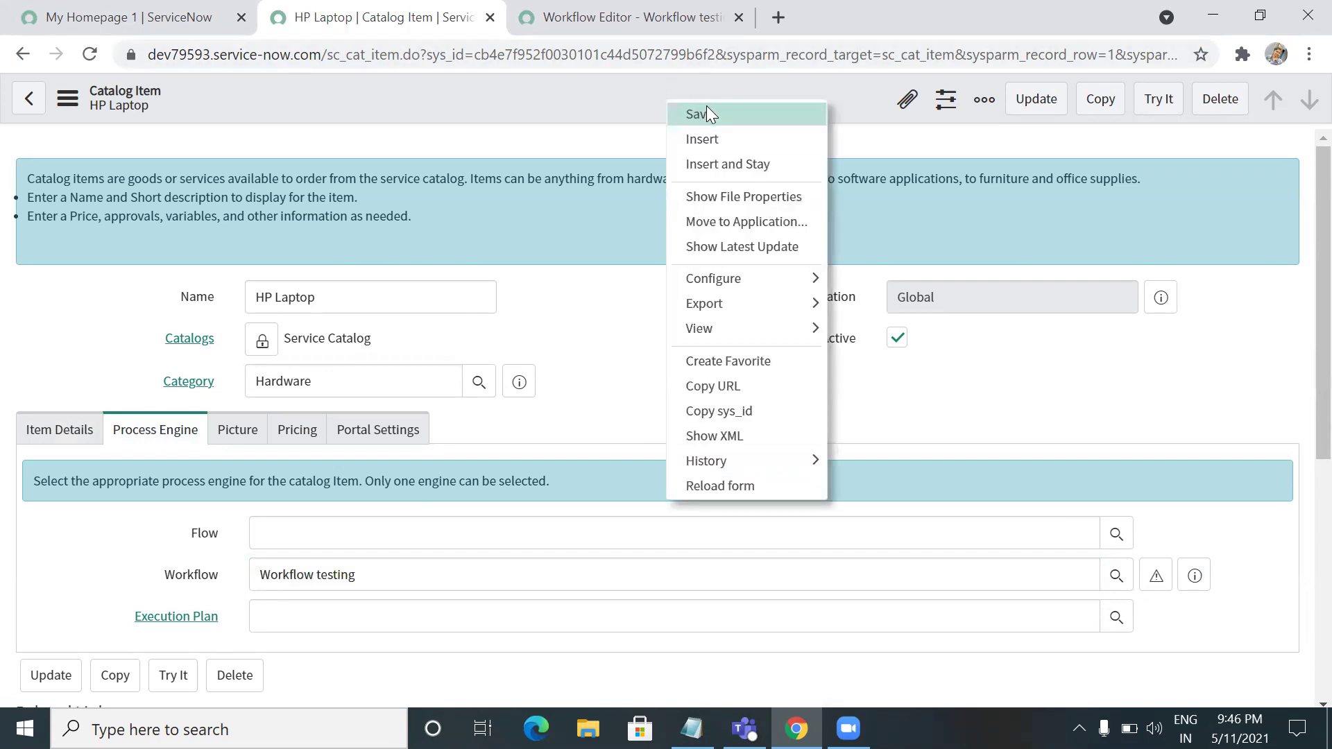
pyautogui.click(706, 106)
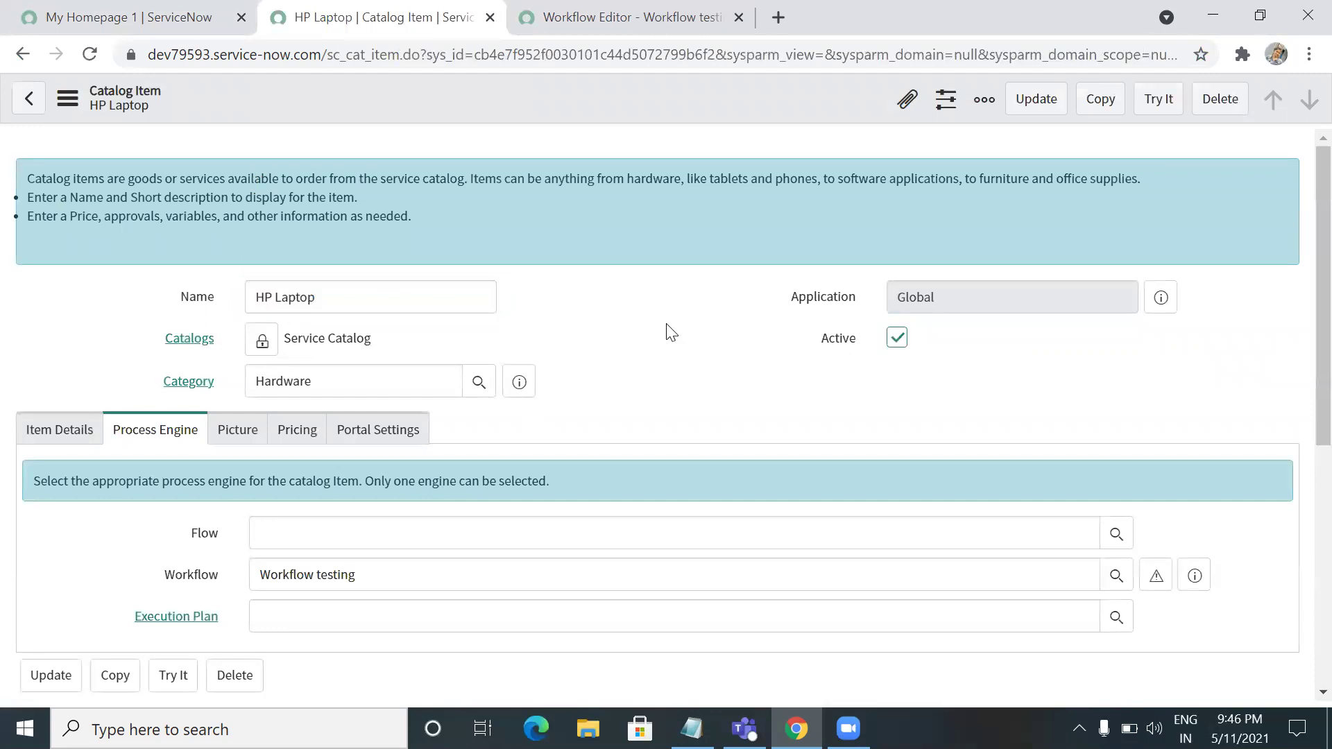
# - Duplicate the homepage tab and open the Service Portal there at dev79593.service-now.com/sp
pyautogui.click(194, 14)
pyautogui.rightClick(195, 12)
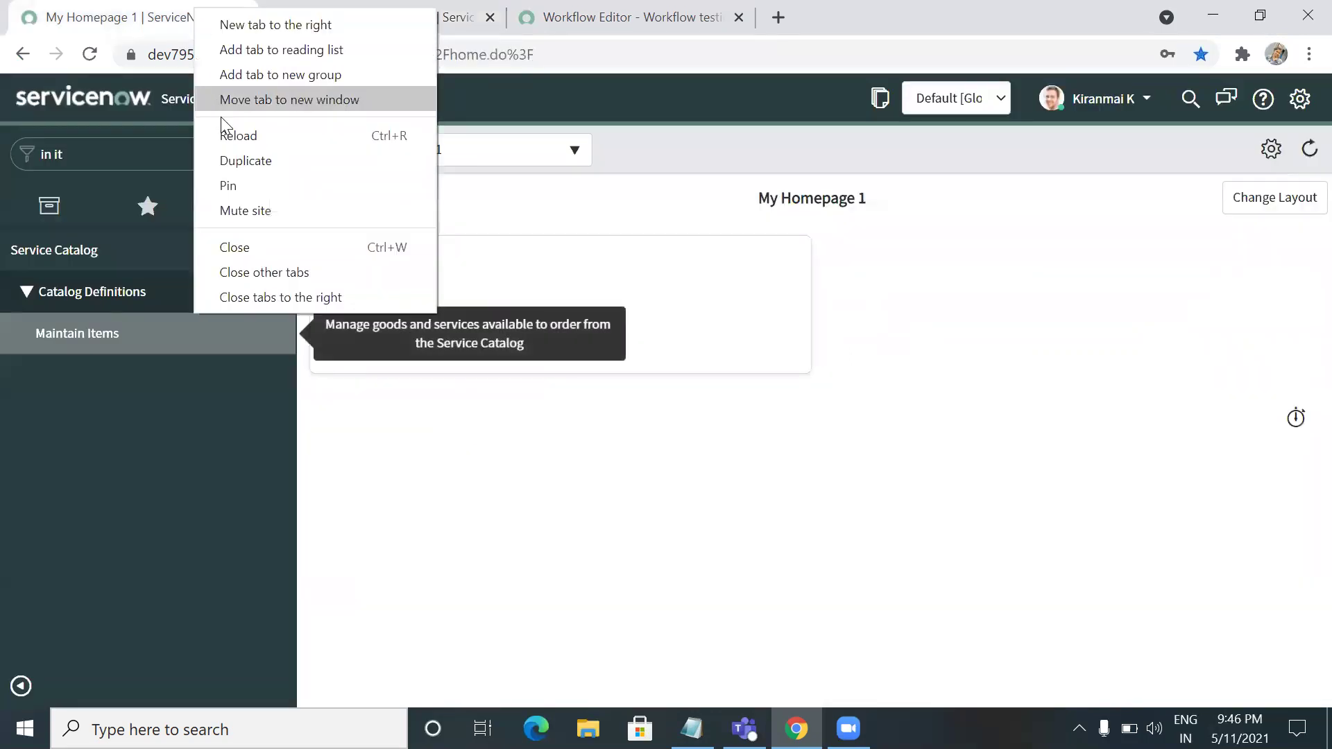
pyautogui.click(244, 160)
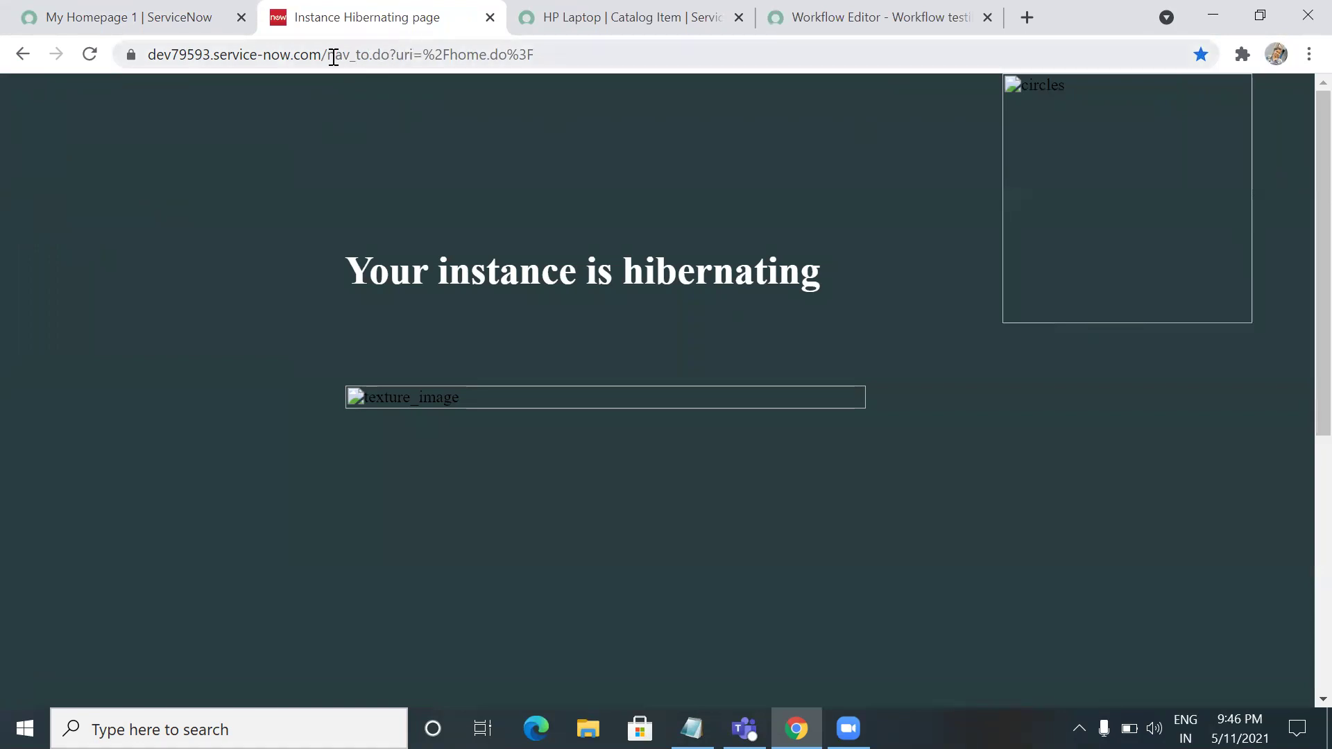
pyautogui.moveTo(331, 55); pyautogui.dragTo(575, 46)
pyautogui.press('BackSpace')
pyautogui.press('BackSpace')
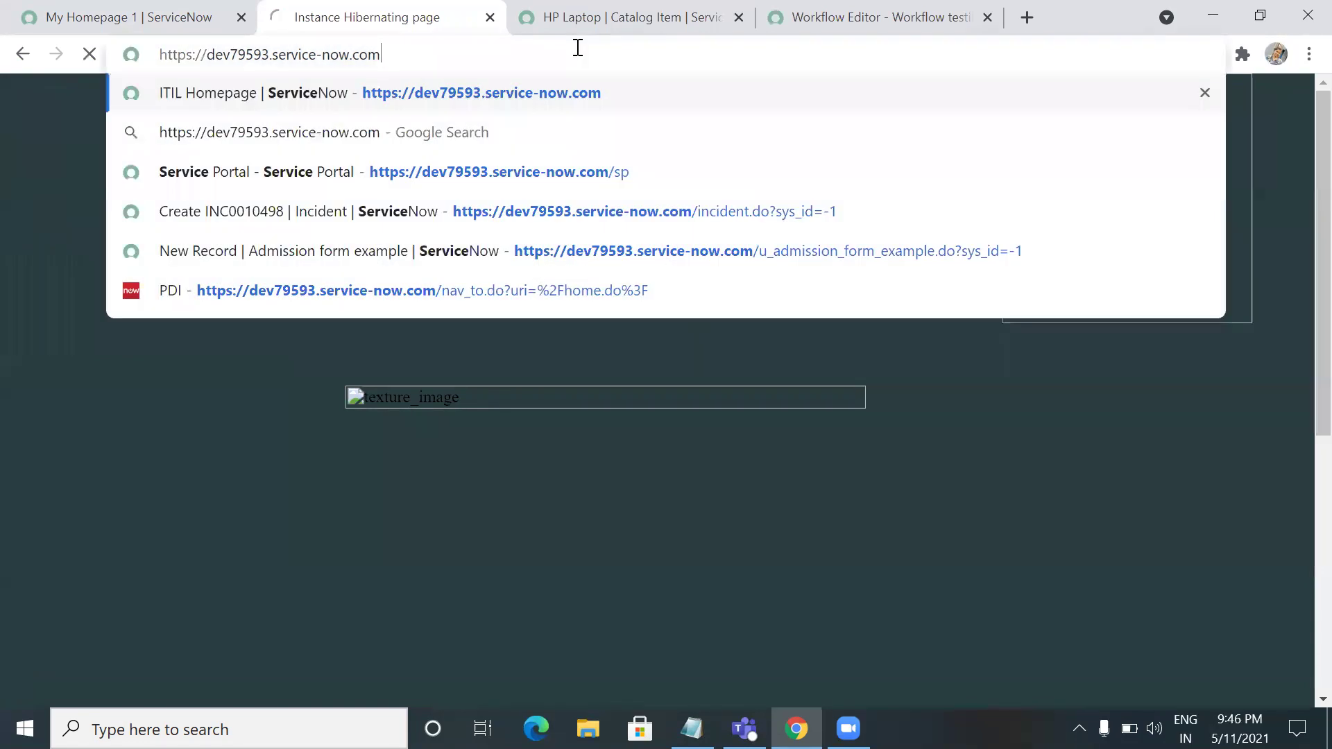
pyautogui.write('/sp')
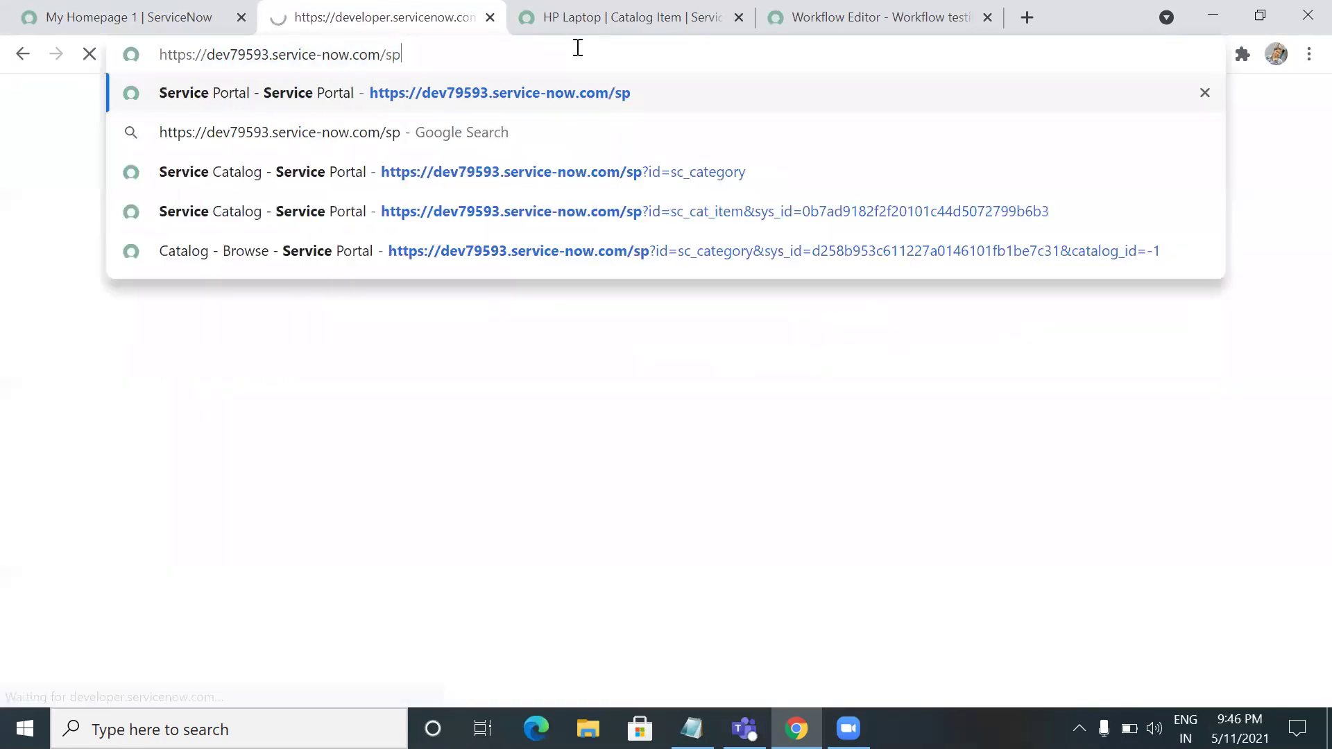
pyautogui.press('Return')
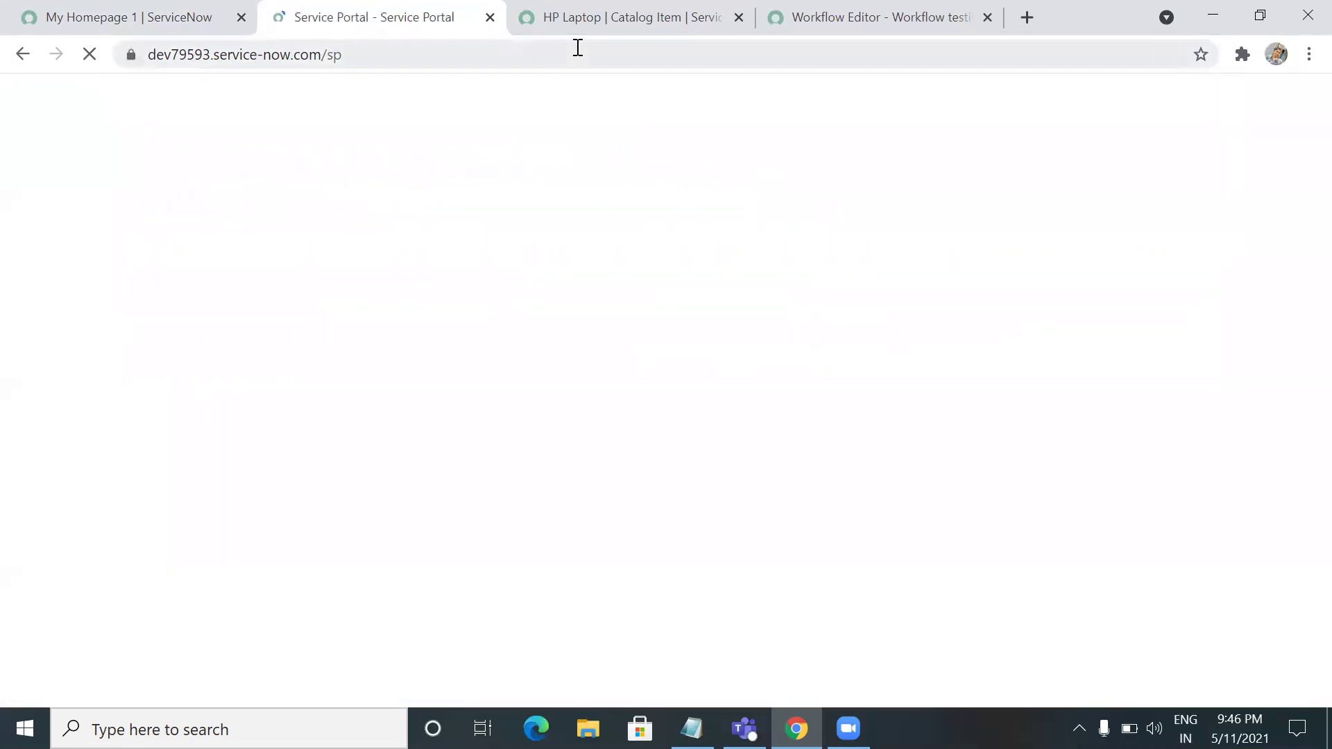
pyautogui.click(331, 54)
pyautogui.doubleClick(333, 54)
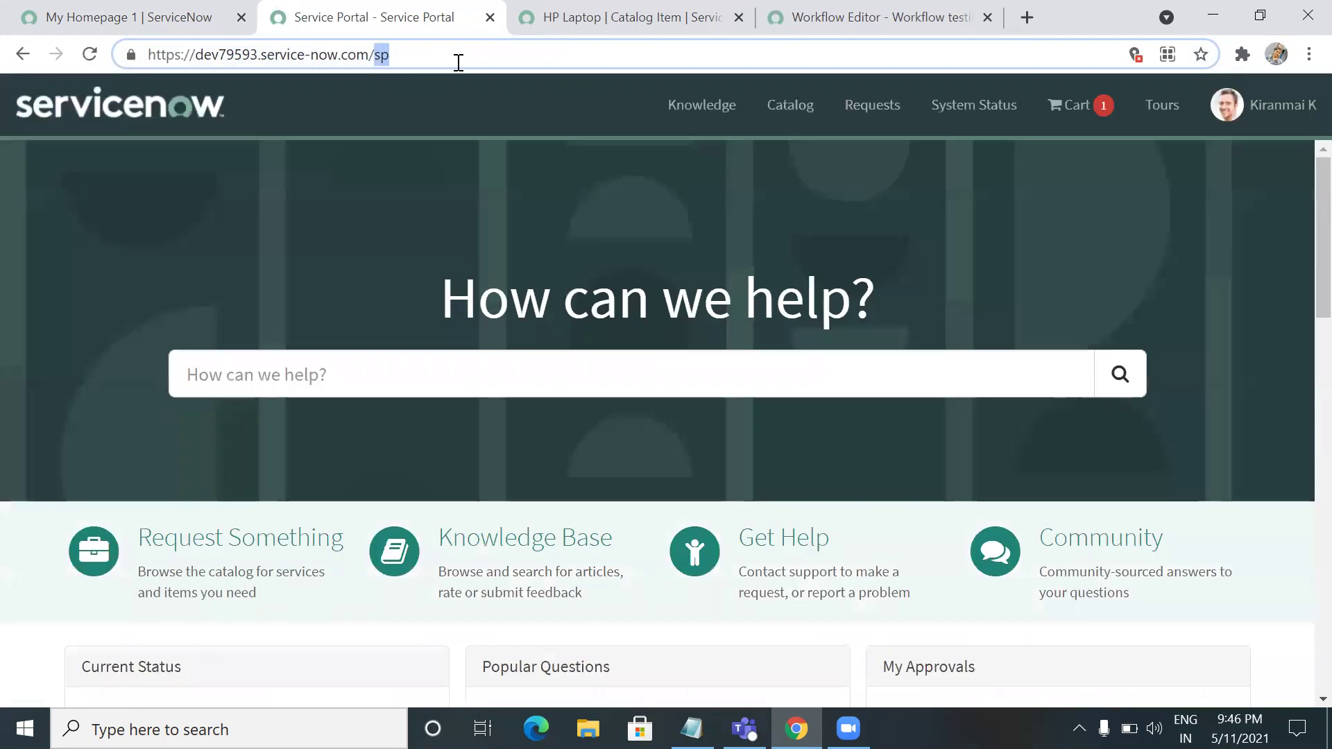
# - Search the portal's service catalog for "hp" and open the first HP Laptop item in a new tab
pyautogui.click(296, 546)
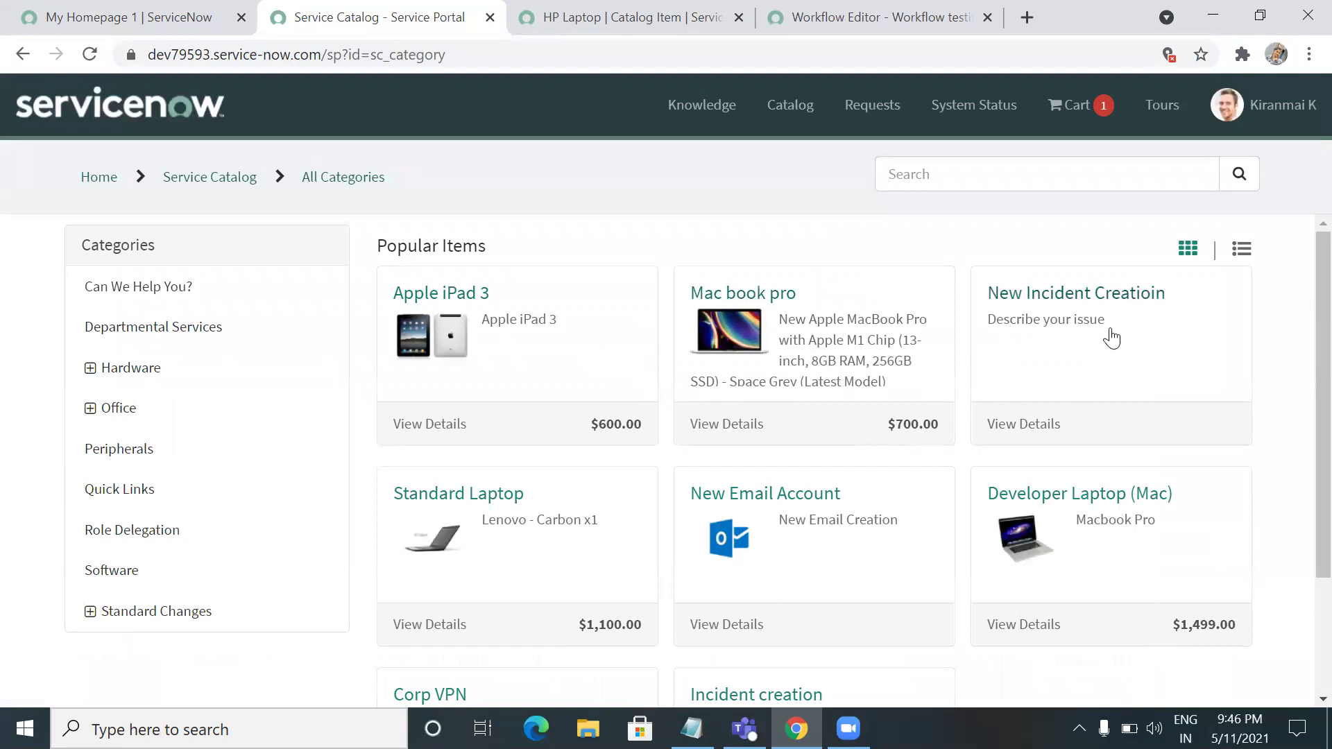
pyautogui.click(998, 178)
pyautogui.write('hp')
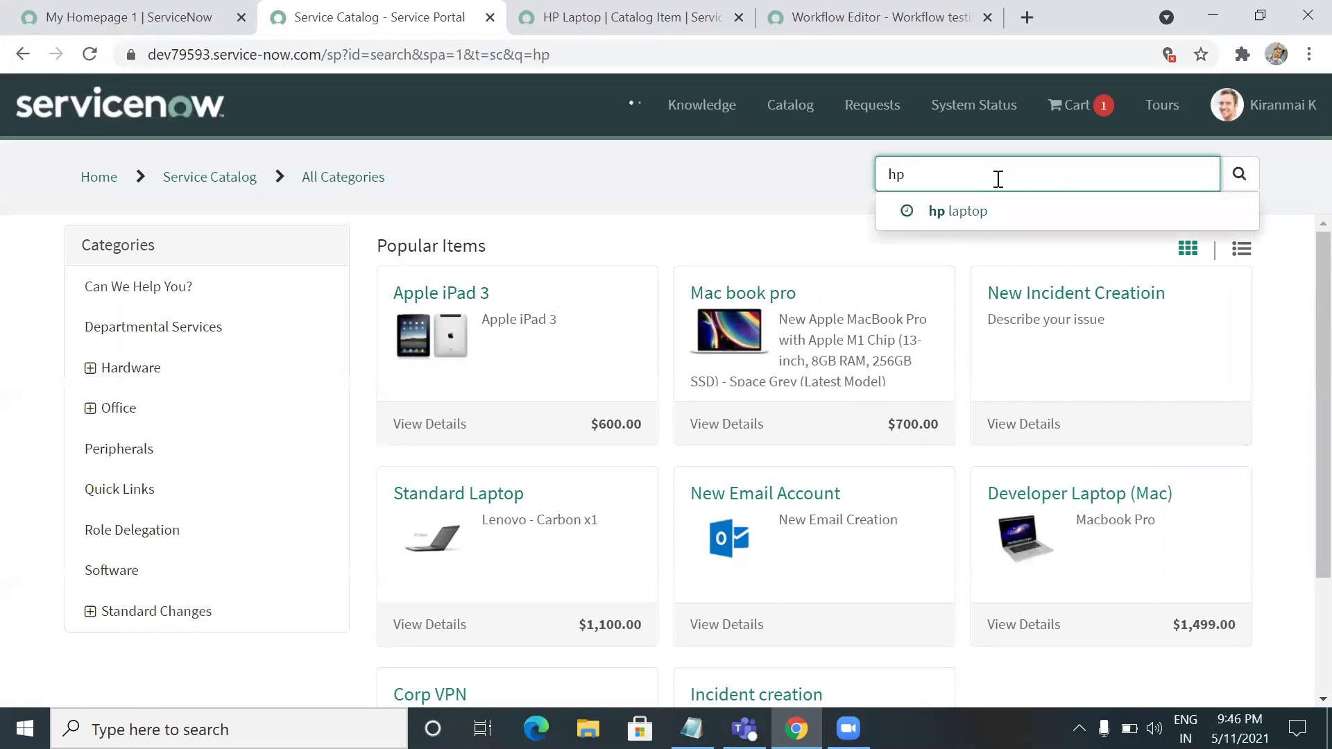
pyautogui.press('Return')
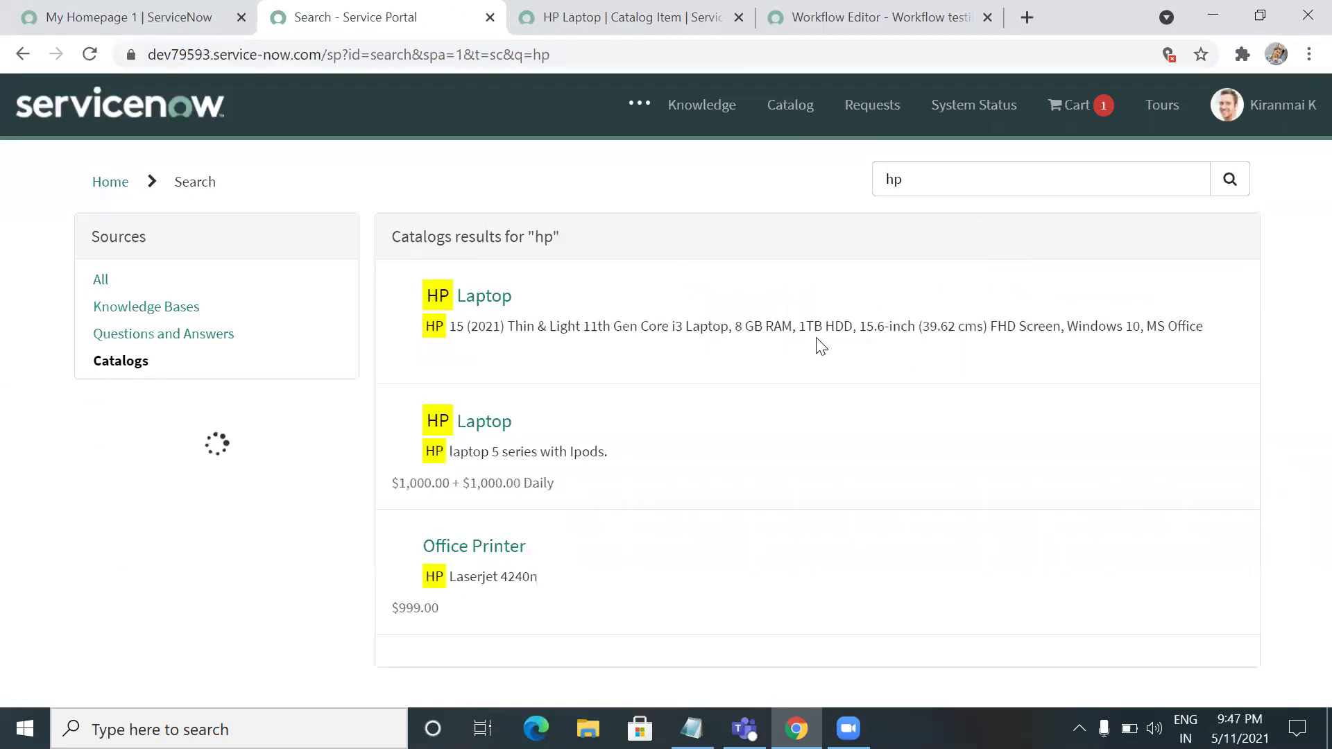
pyautogui.moveTo(441, 326); pyautogui.dragTo(491, 300)
pyautogui.middleClick(491, 299)
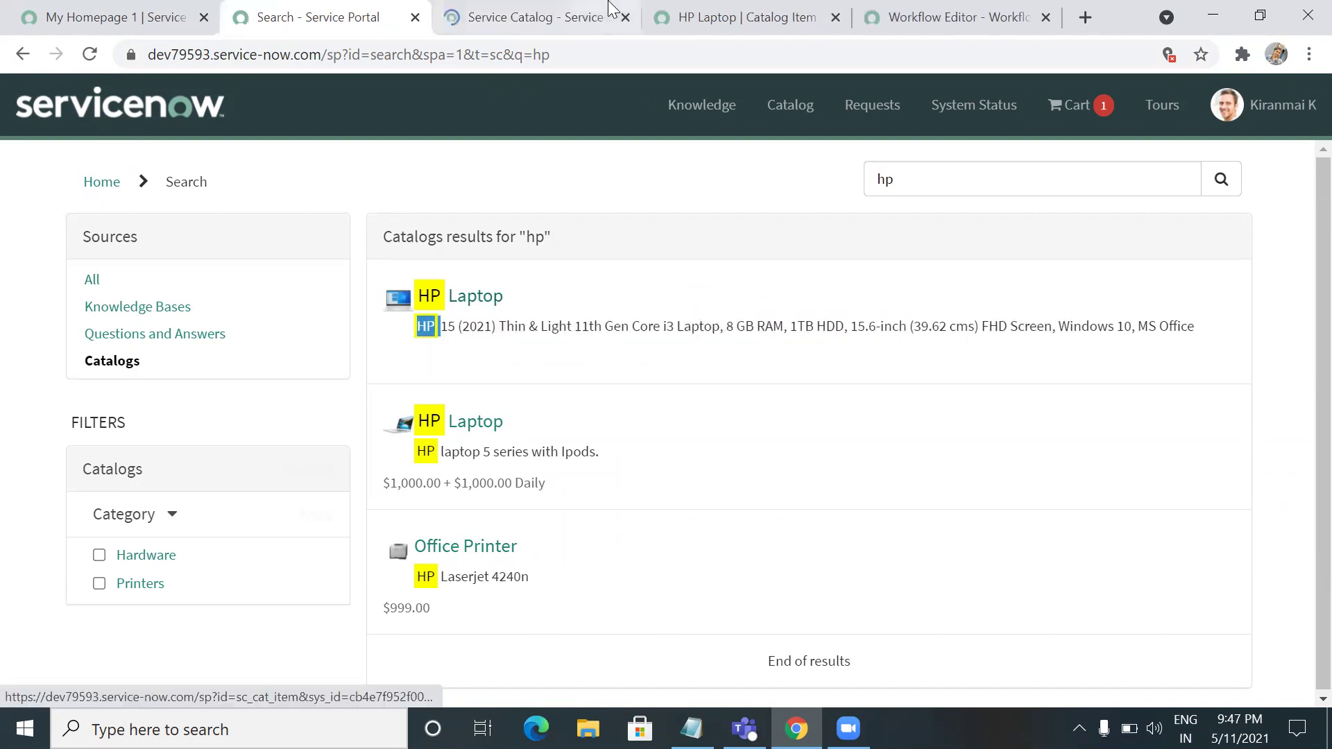
pyautogui.click(520, 14)
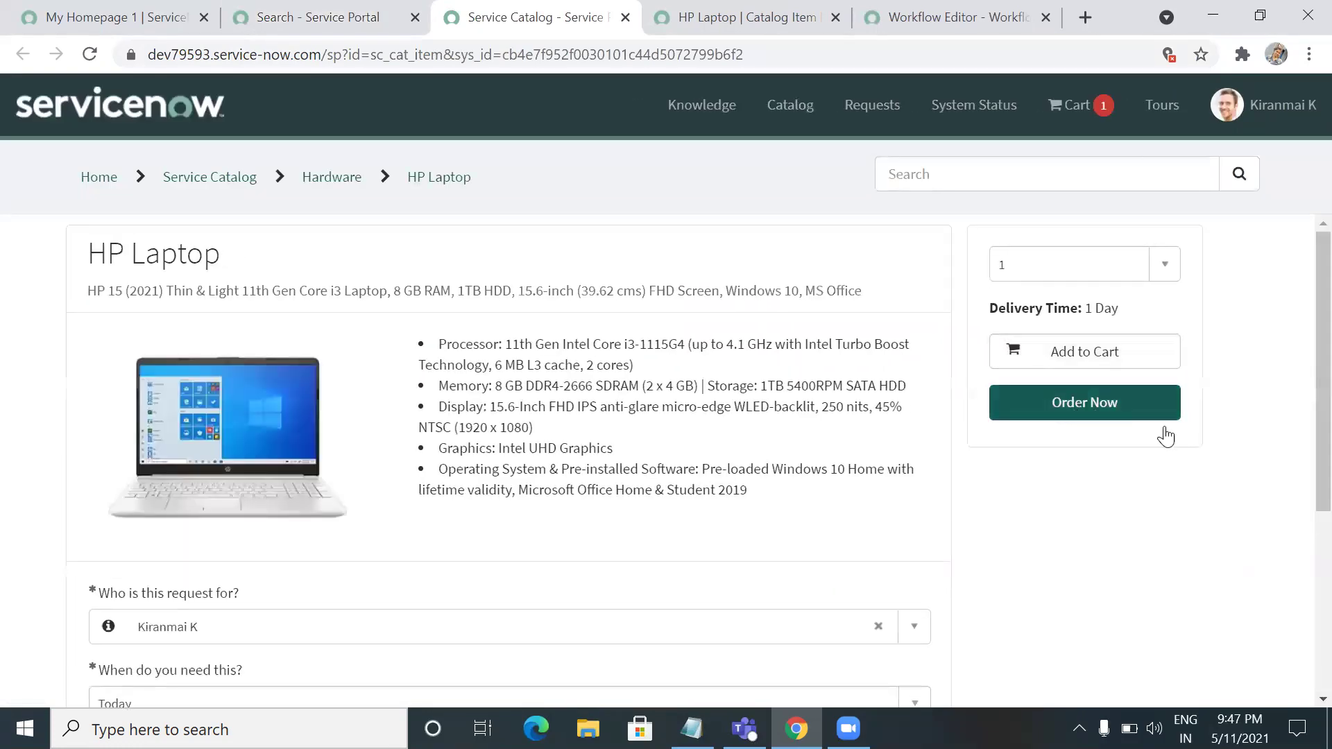
# - Select a manager on the HP Laptop request form, order the item and check out
pyautogui.scroll(-1, 1302, 499)
pyautogui.scroll(-2, 1304, 524)
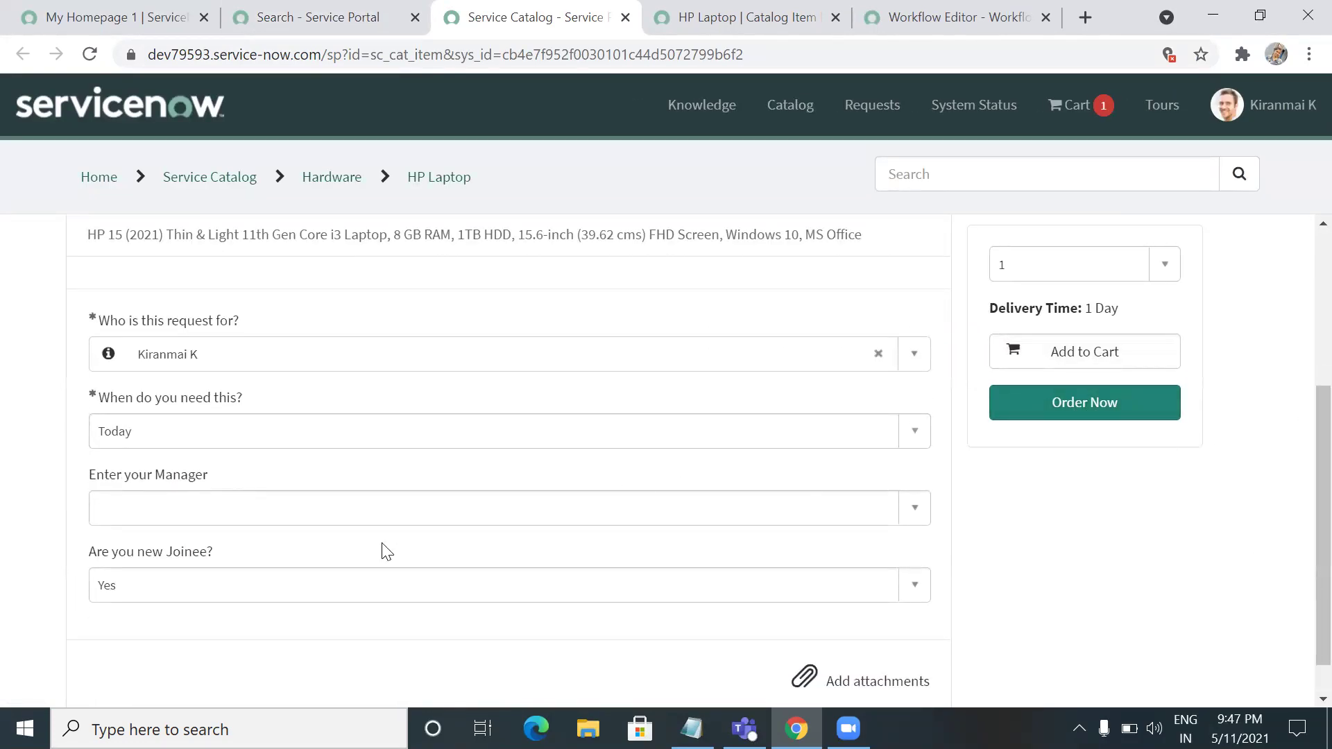
pyautogui.click(376, 513)
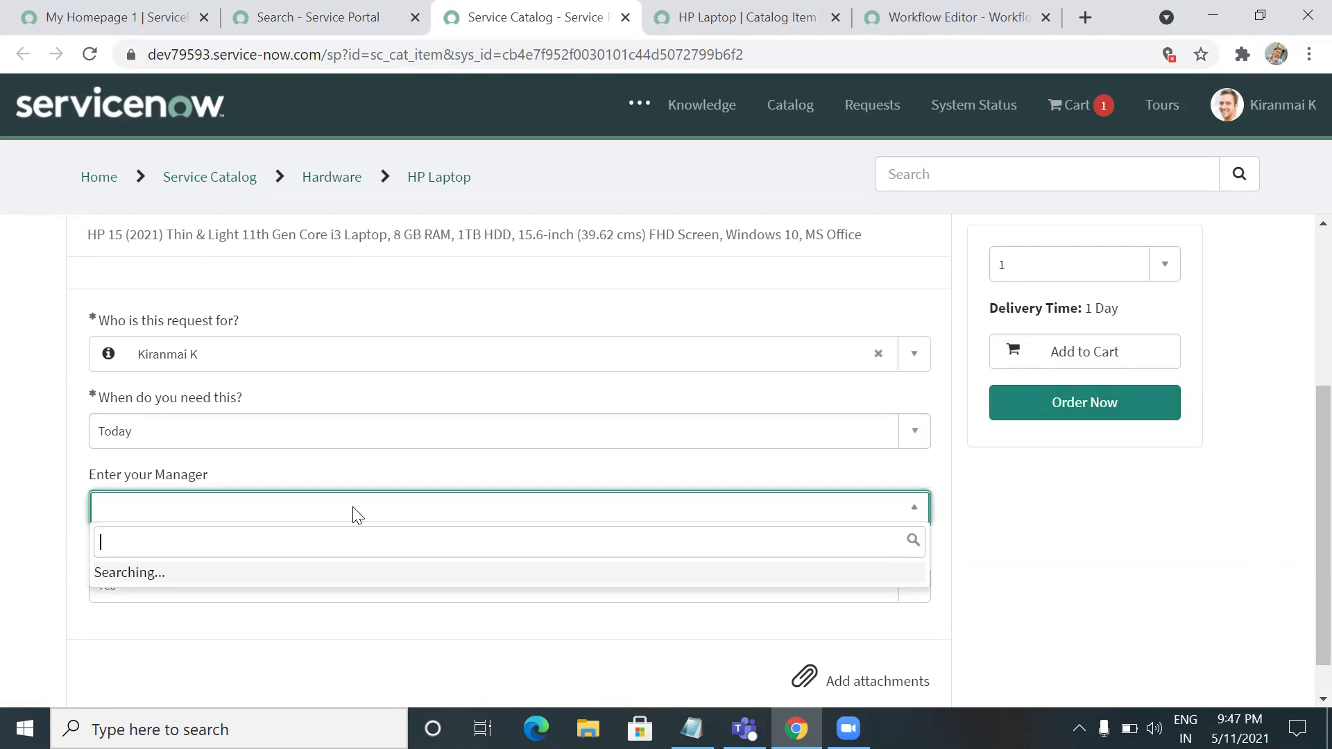
pyautogui.click(238, 410)
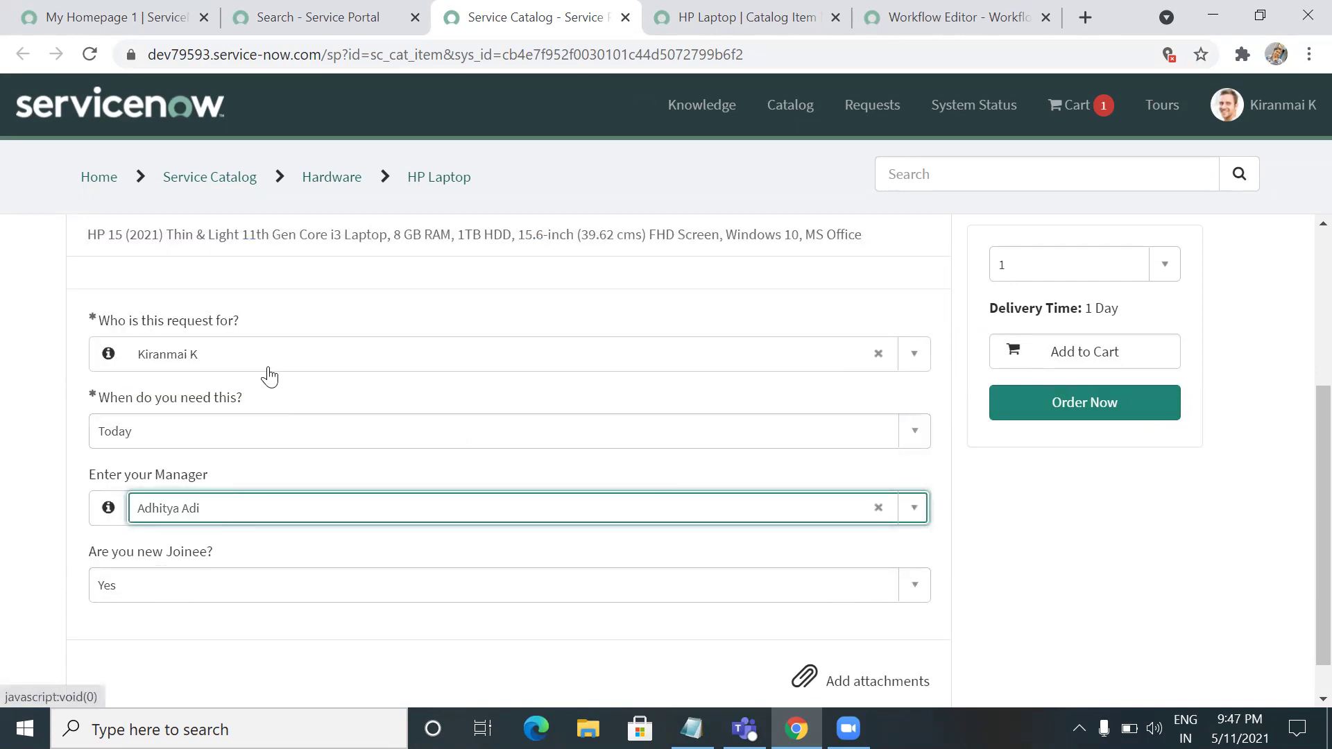
pyautogui.click(1085, 407)
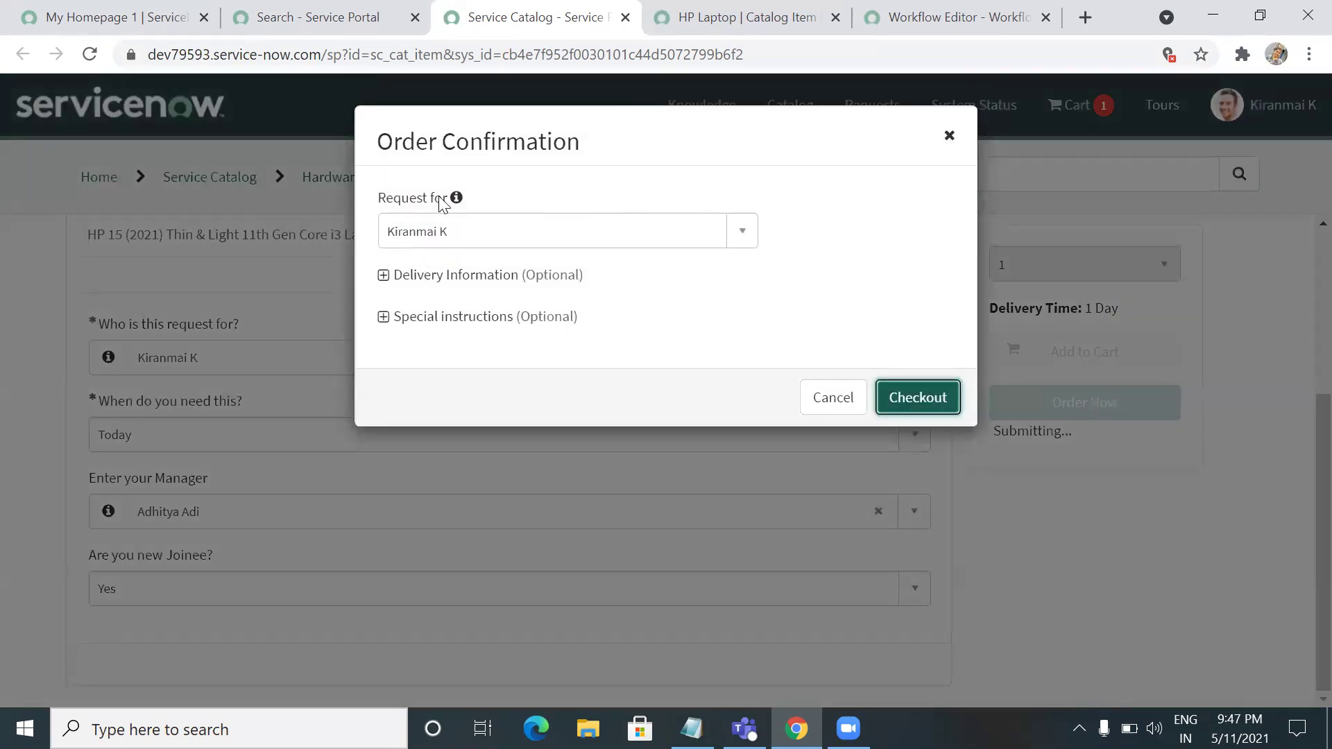
pyautogui.moveTo(379, 201); pyautogui.dragTo(454, 200)
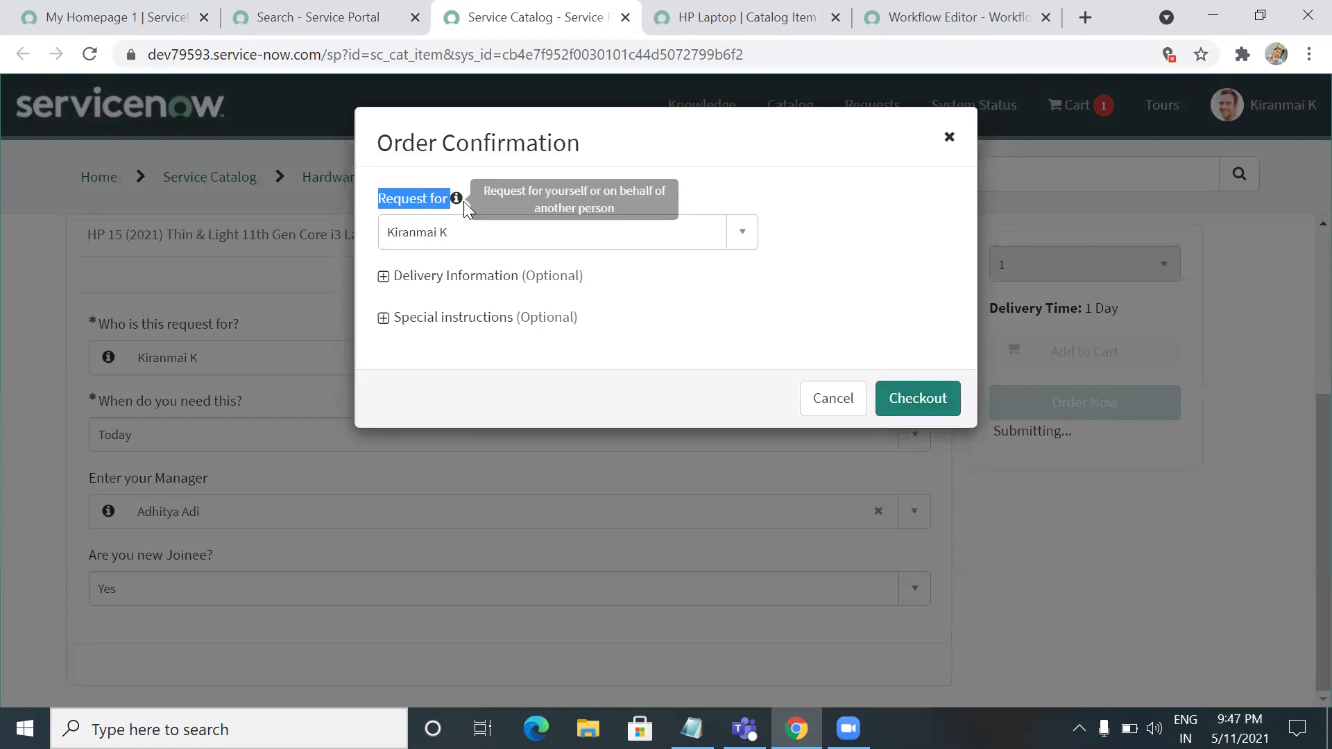
pyautogui.click(911, 408)
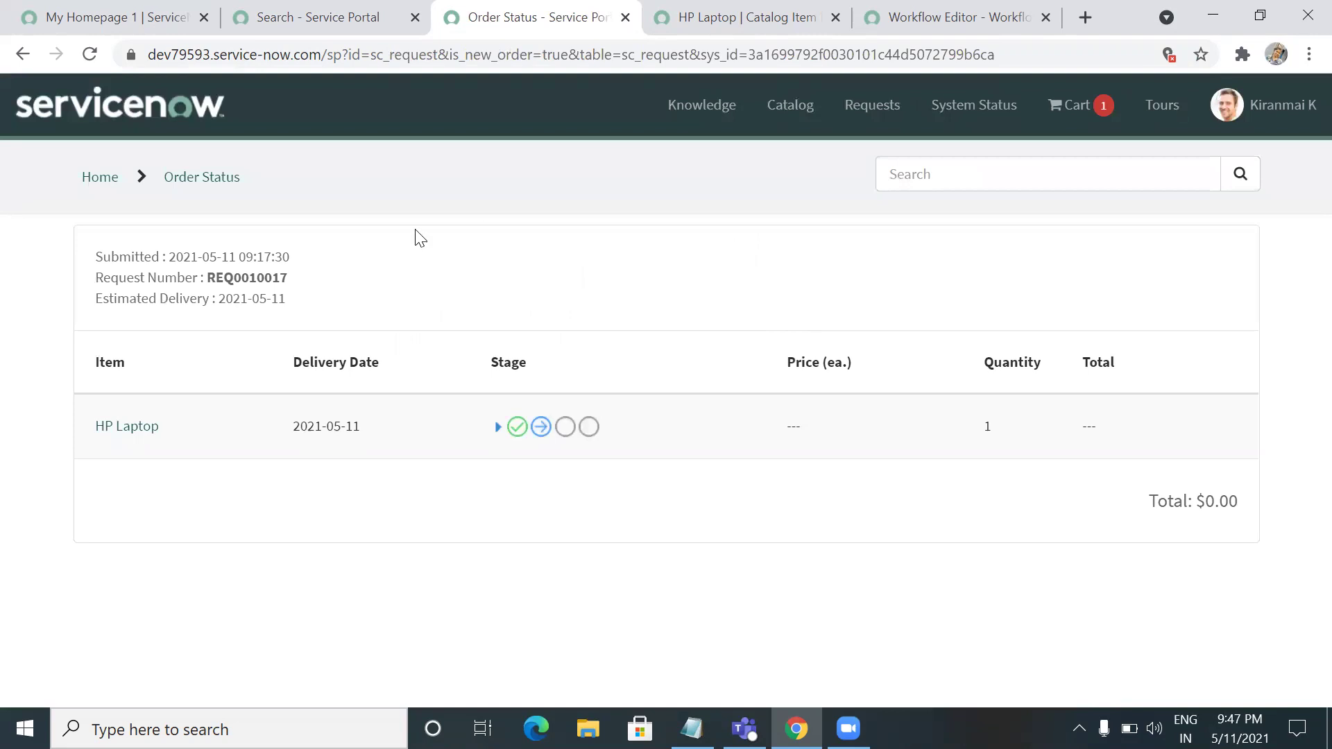
# - Copy the new order's request number and open its request record through the homepage's global search
pyautogui.moveTo(298, 279)
pyautogui.mouseDown()
pyautogui.moveTo(285, 276)
pyautogui.moveTo(297, 277)
pyautogui.mouseUp()
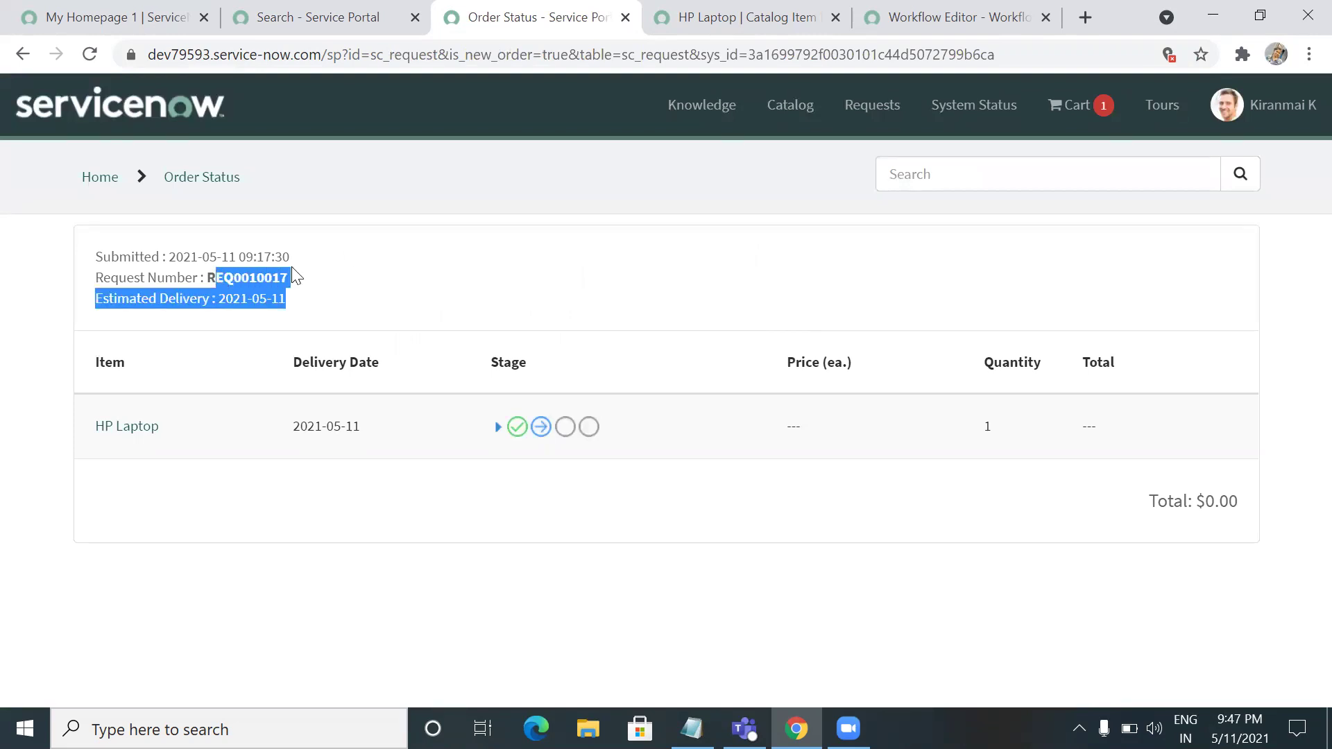
pyautogui.click(369, 273)
pyautogui.moveTo(210, 277); pyautogui.dragTo(289, 275)
pyautogui.hotkey('ctrl', 'c')
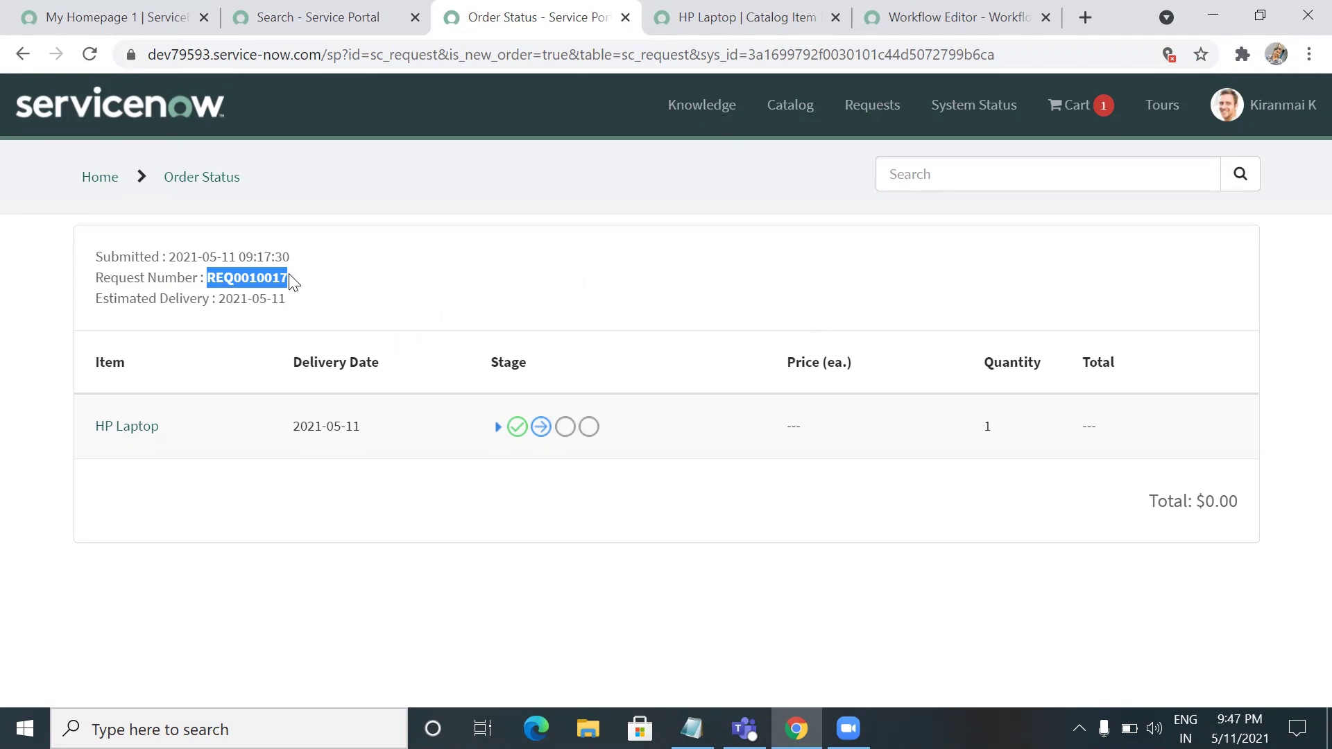
pyautogui.click(76, 15)
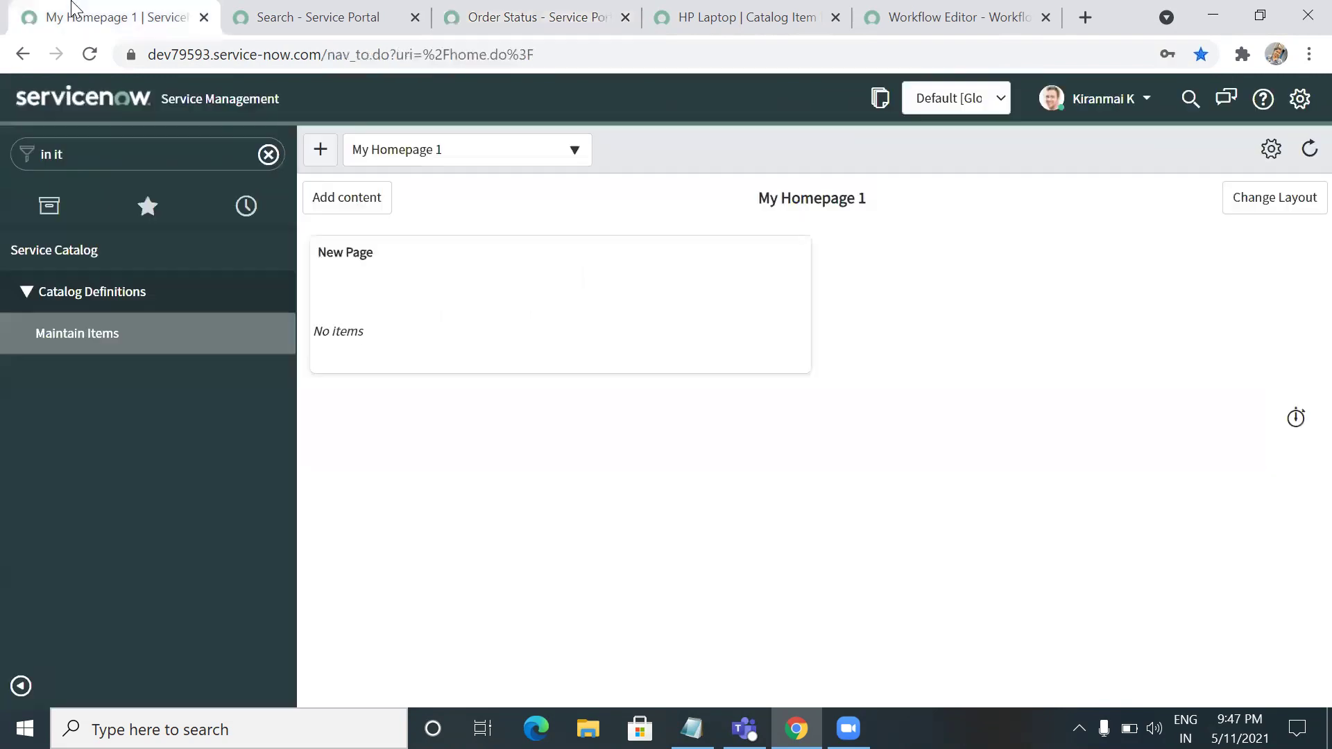
pyautogui.click(1187, 99)
pyautogui.hotkey('ctrl', 'v')
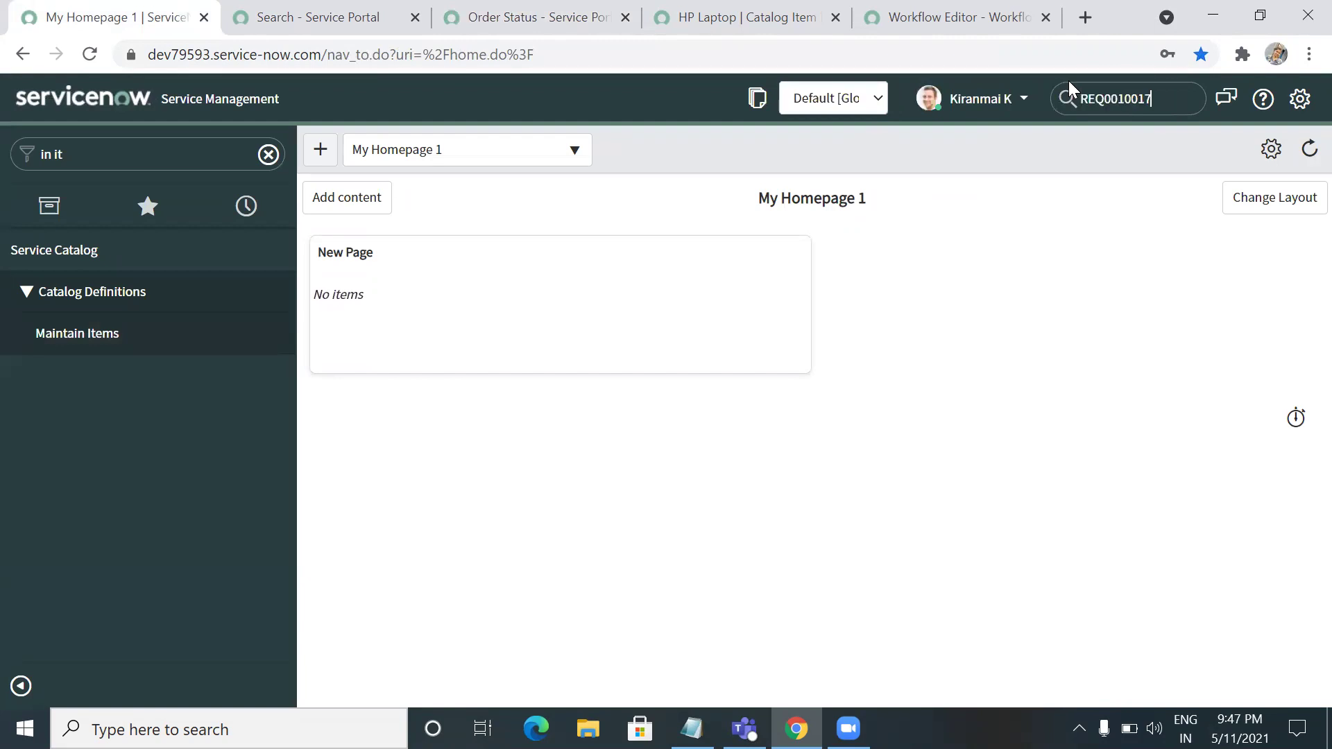
pyautogui.press('Return')
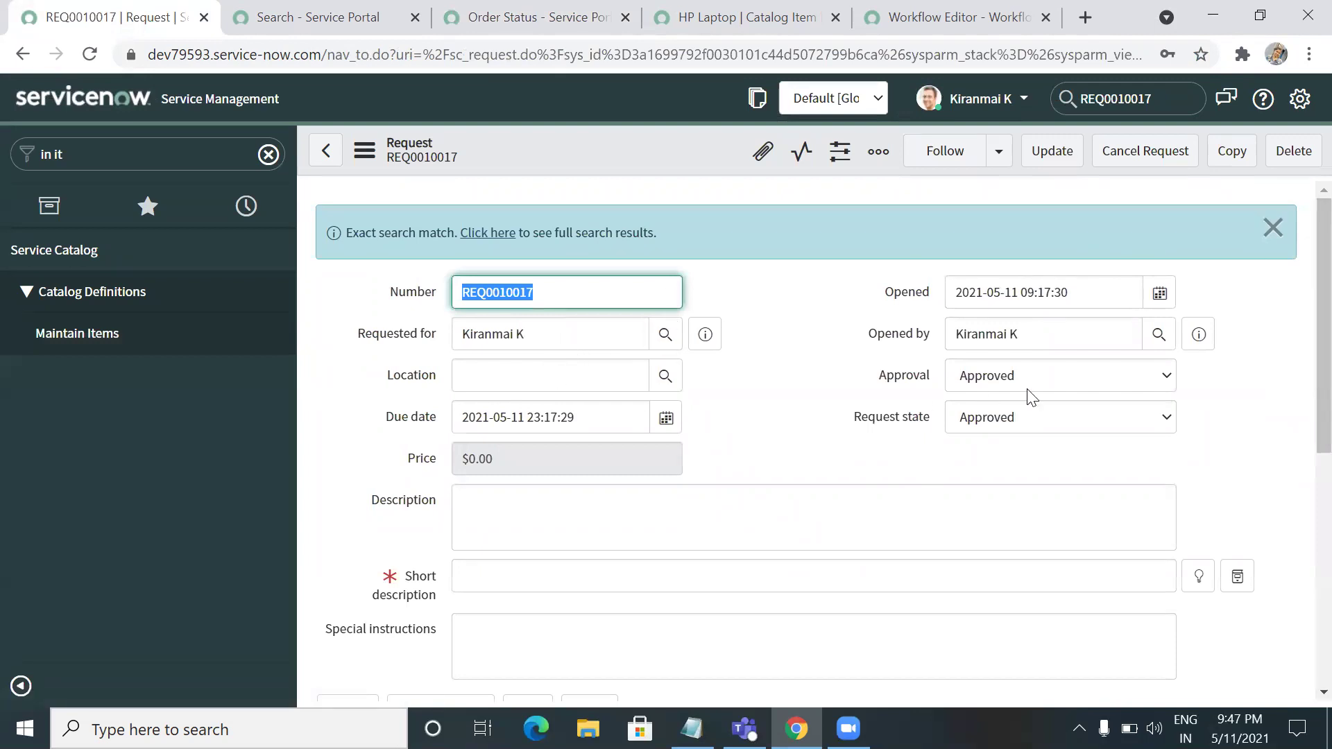
# - Check the request's Approval field and open its HP Laptop requested item in a new tab
pyautogui.click(953, 340)
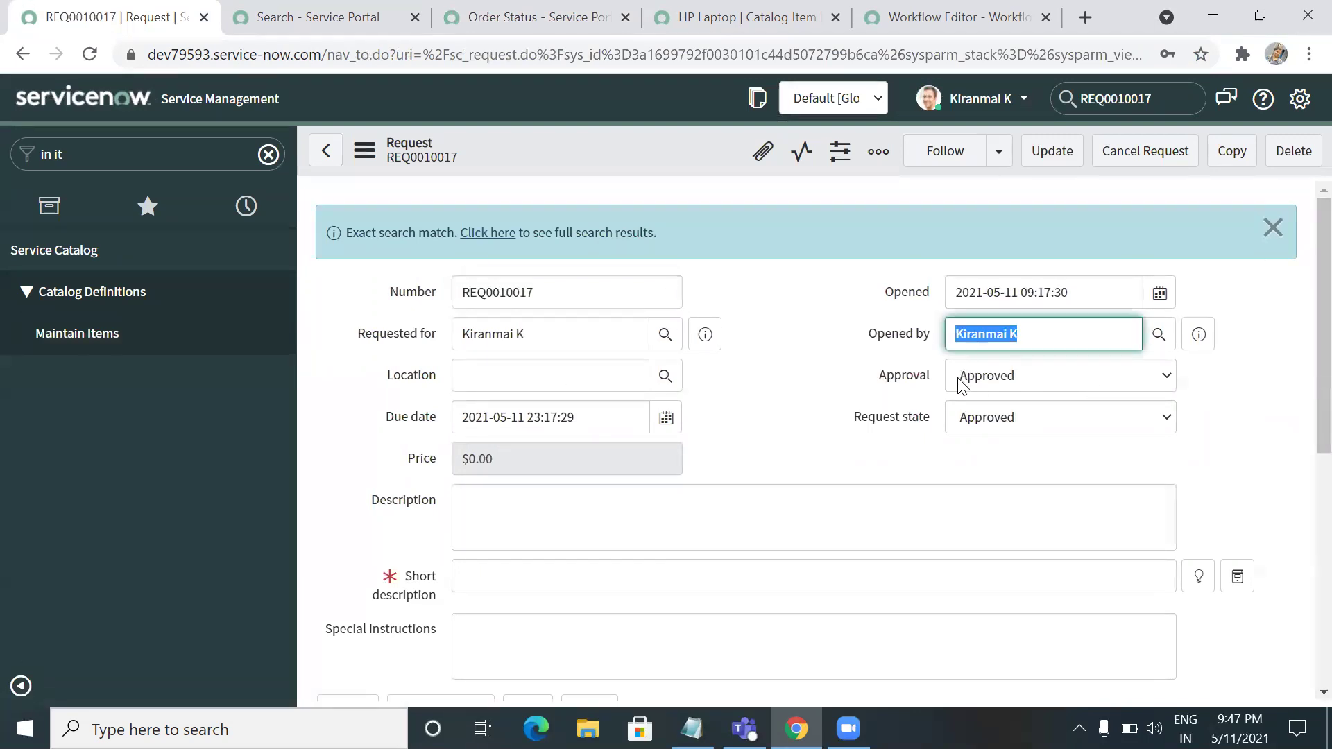
pyautogui.doubleClick(900, 373)
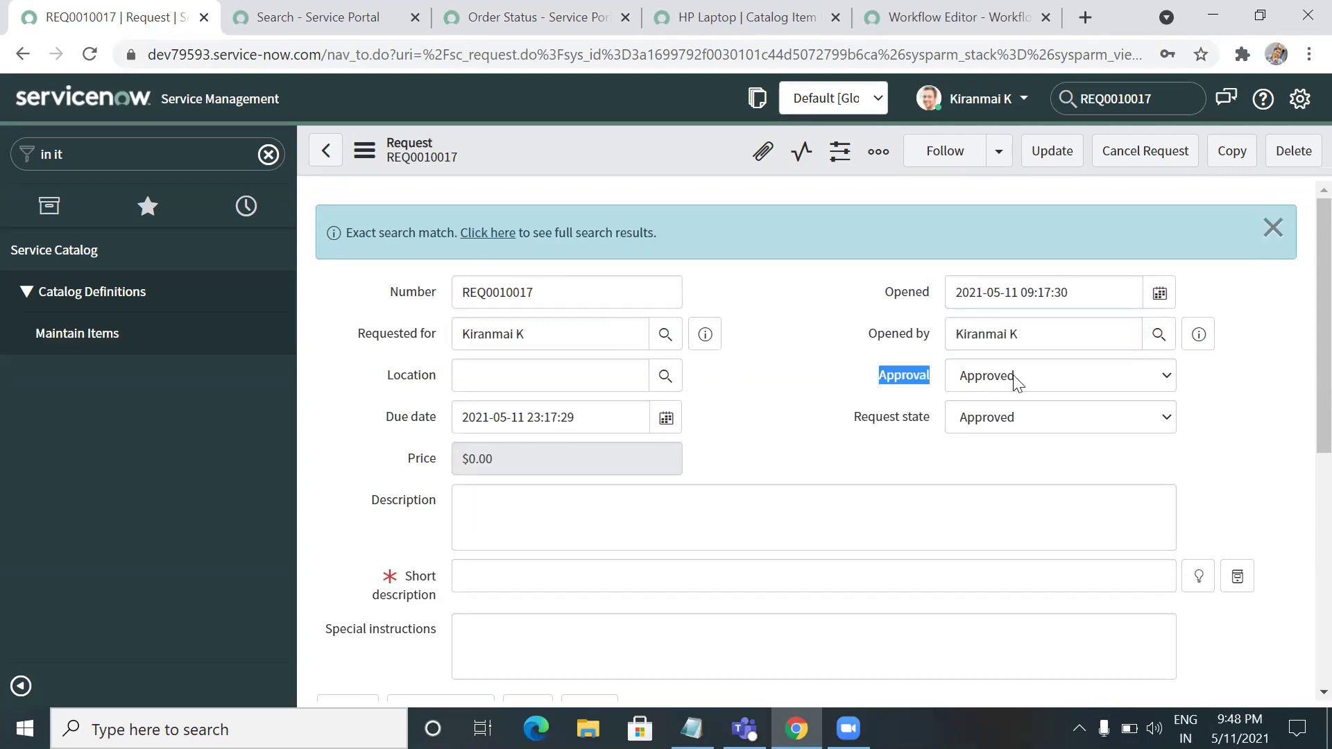
pyautogui.click(438, 148)
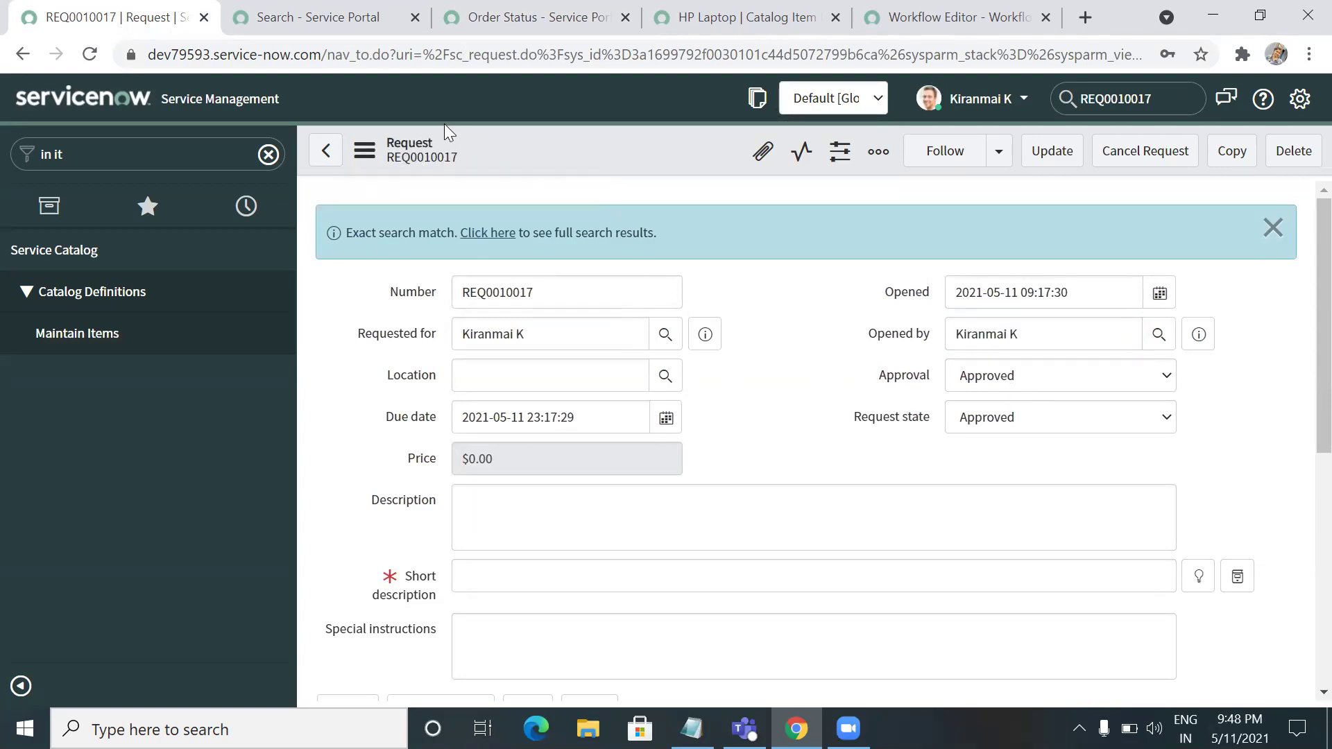
pyautogui.scroll(-7, 1303, 369)
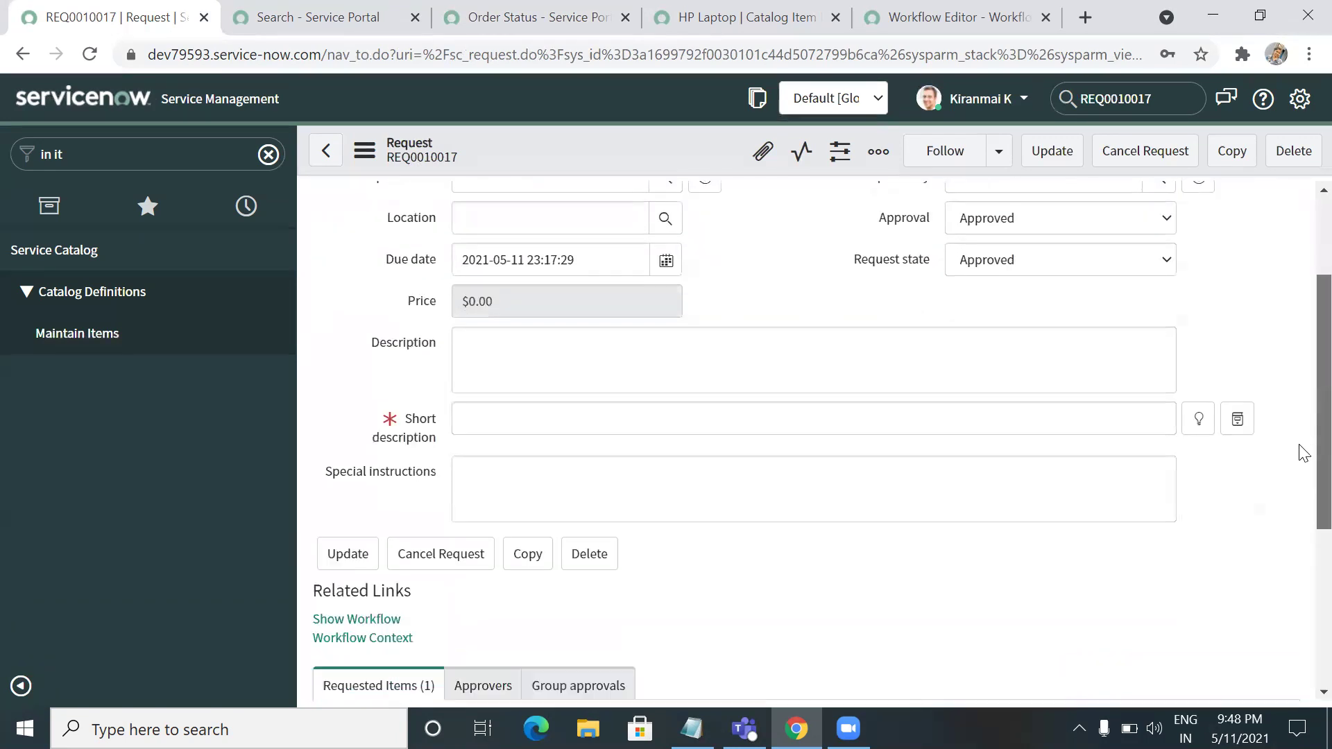
pyautogui.middleClick(491, 543)
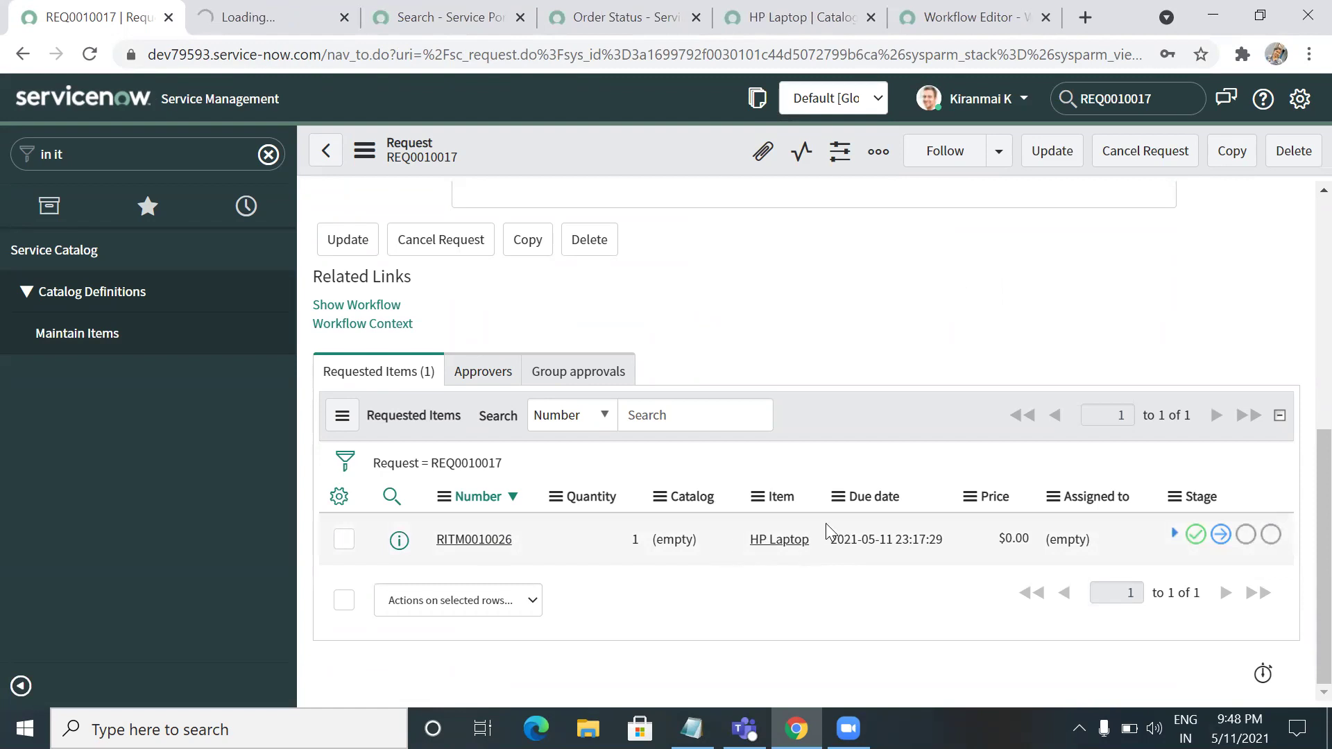
pyautogui.click(266, 6)
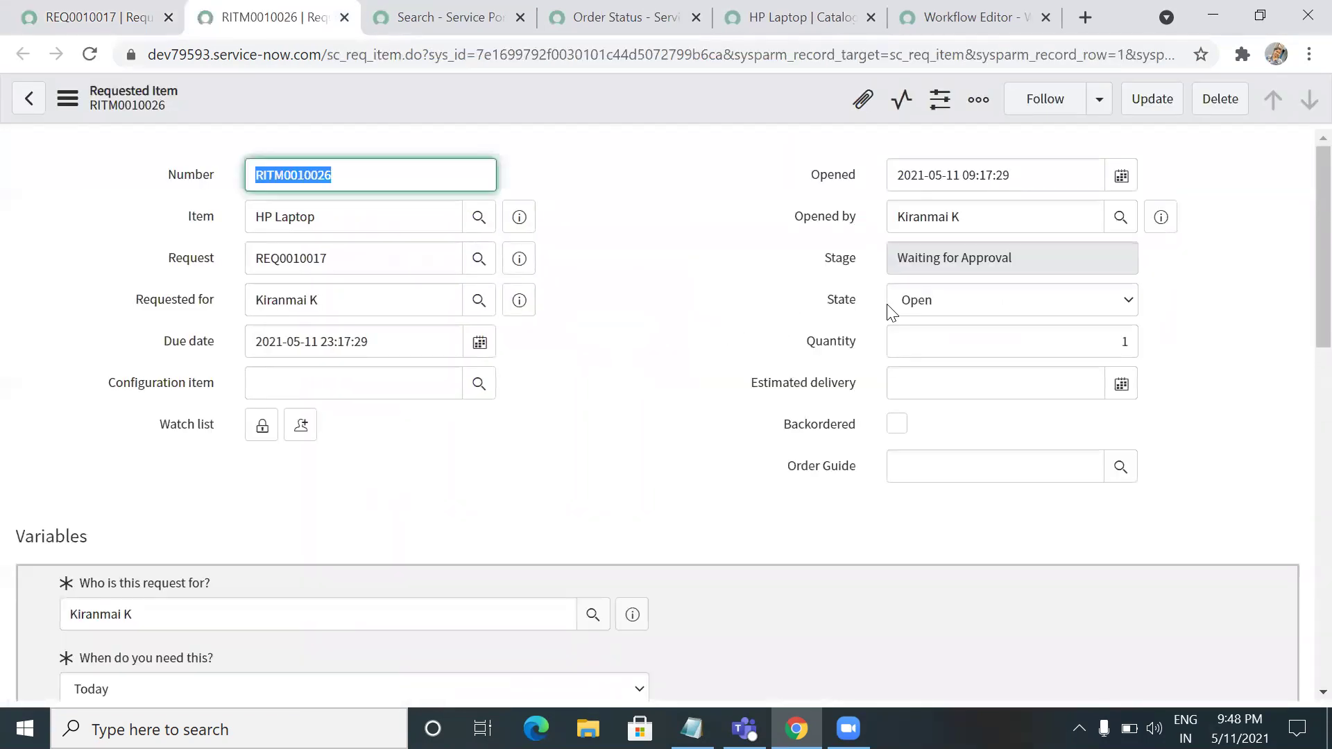
# - Examine the requested item's State, Stage and submitted variables
pyautogui.click(933, 305)
pyautogui.click(930, 304)
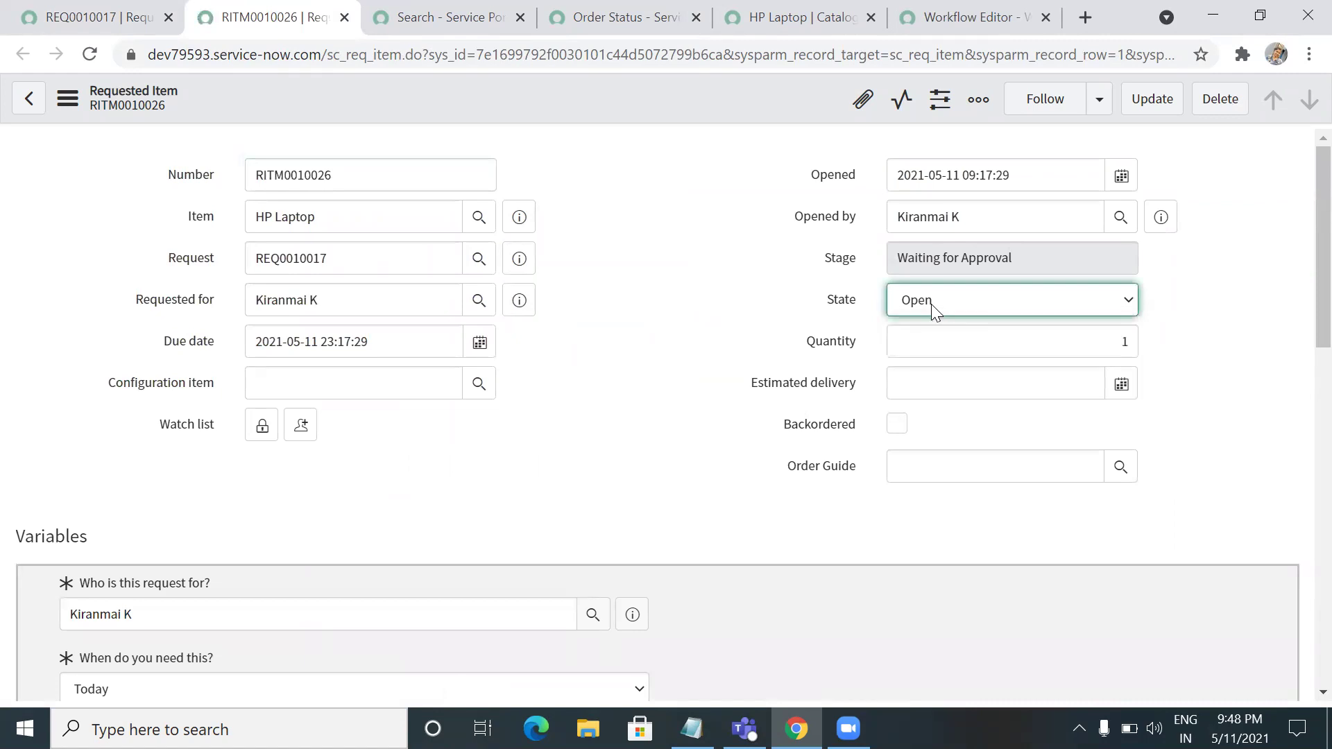
pyautogui.click(841, 262)
pyautogui.doubleClick(841, 263)
pyautogui.moveTo(841, 263); pyautogui.dragTo(1298, 331)
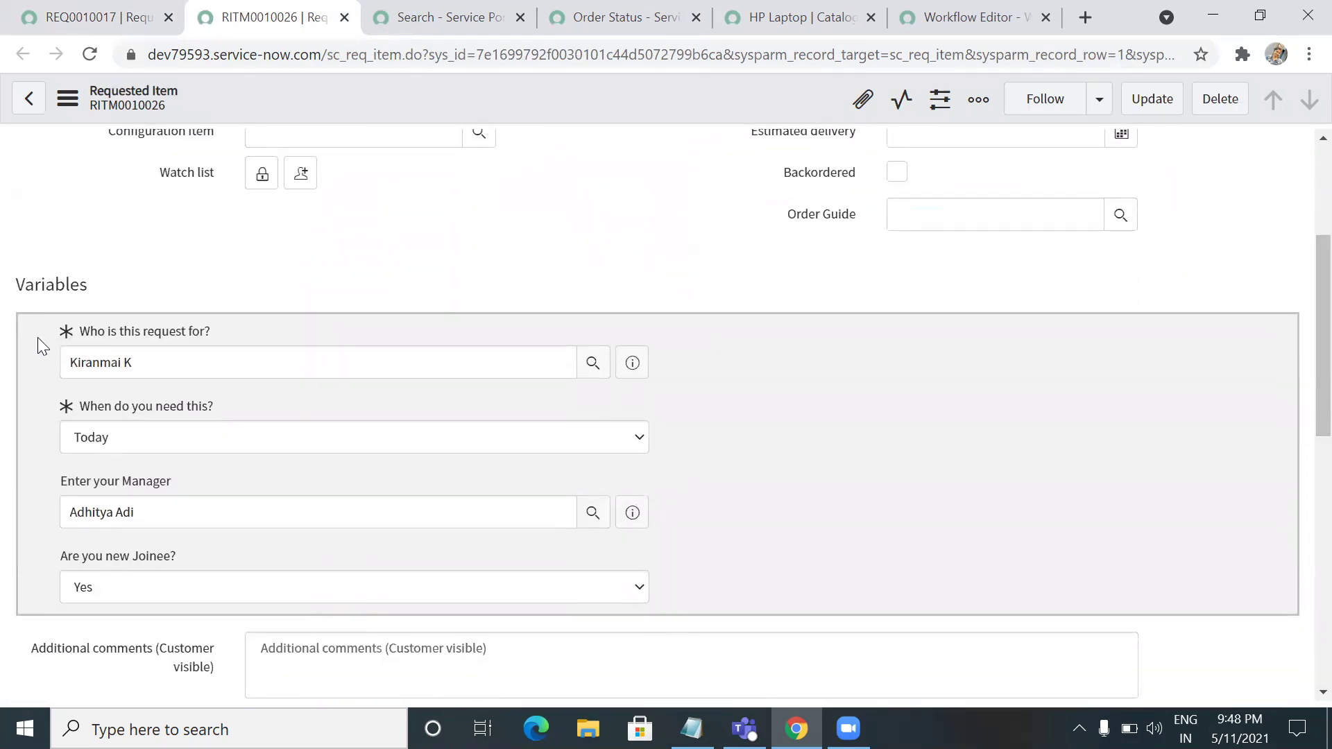
pyautogui.moveTo(36, 318); pyautogui.dragTo(373, 606)
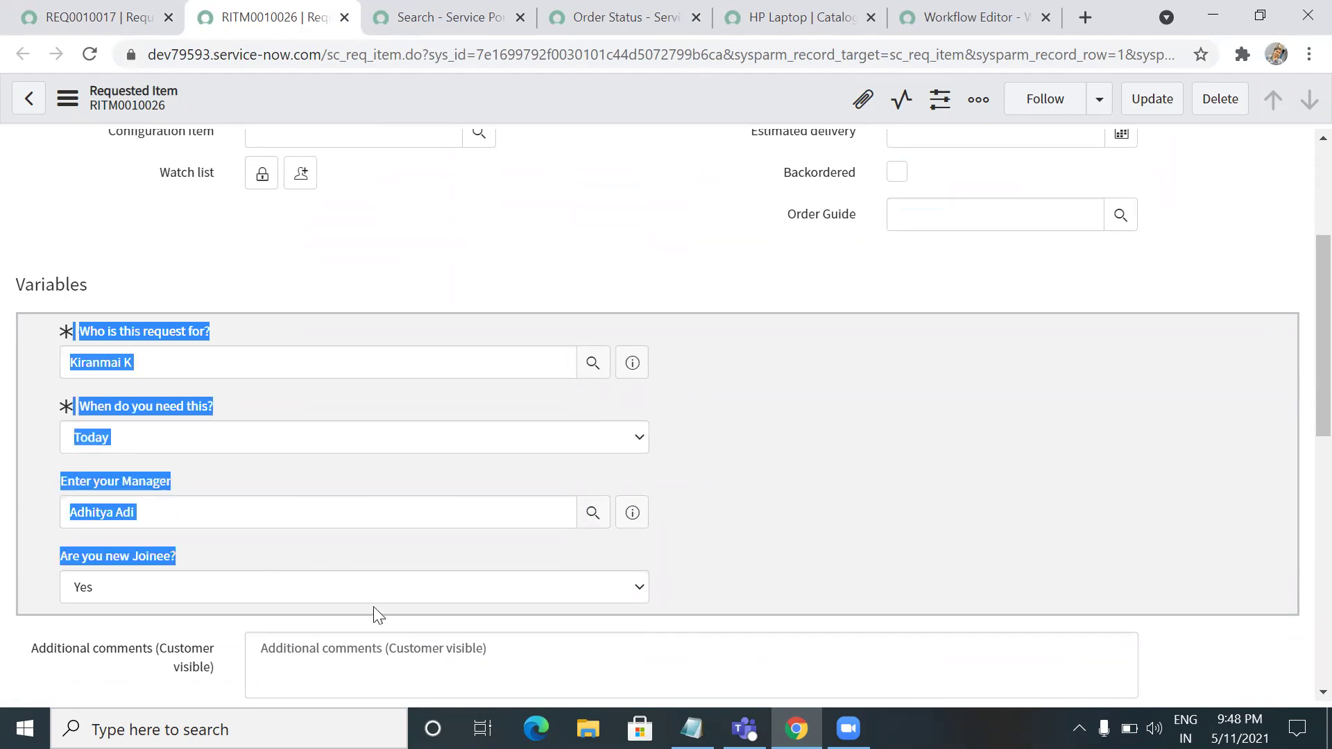
pyautogui.click(720, 580)
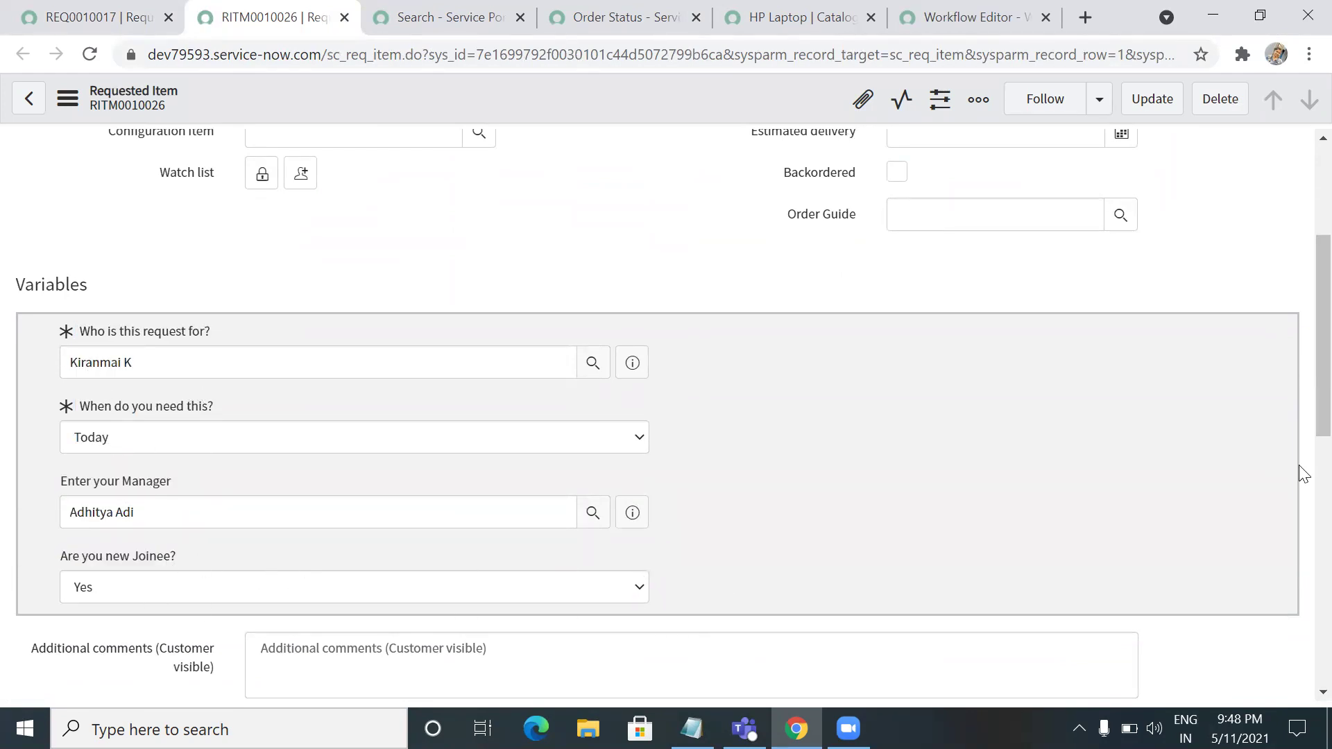
# - Review the requested item's Number and parent Request fields, and view its related lists of catalog tasks and approvers
pyautogui.moveTo(1299, 369); pyautogui.dragTo(1303, 271)
pyautogui.moveTo(348, 175); pyautogui.dragTo(236, 184)
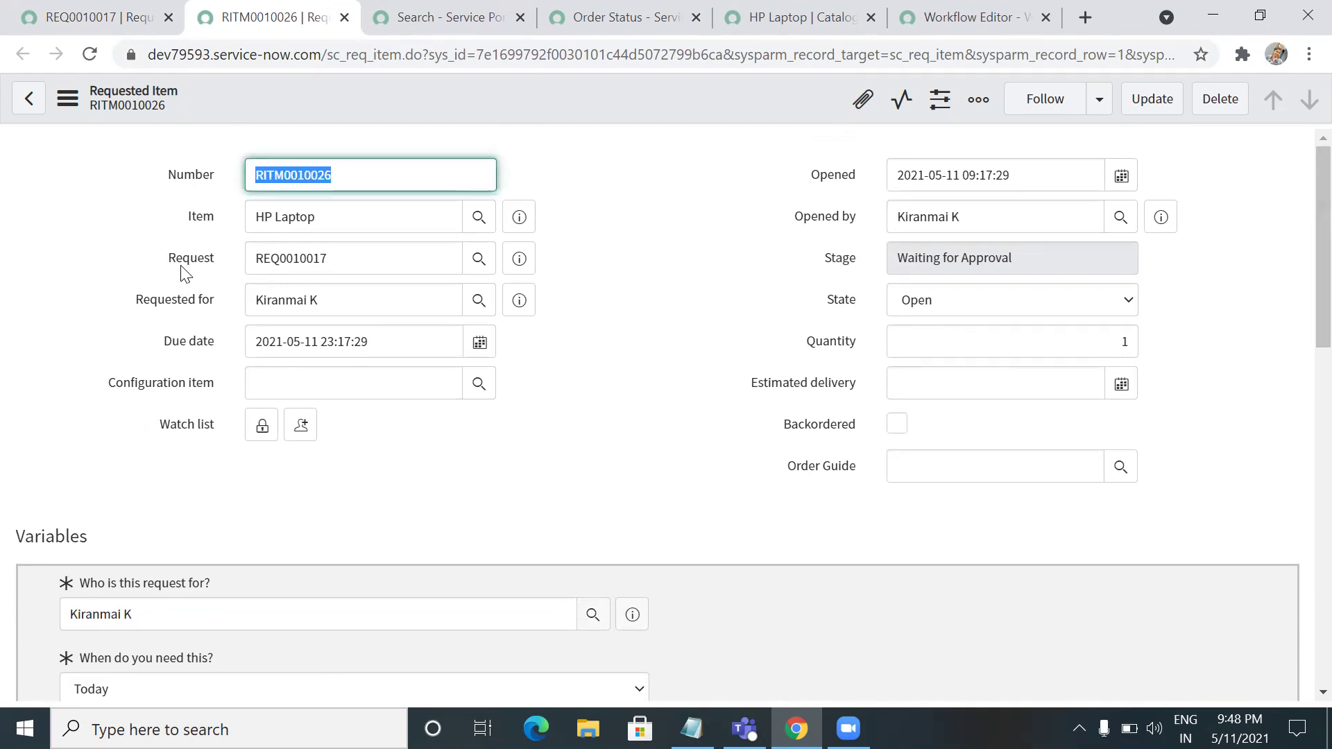
pyautogui.click(247, 259)
pyautogui.moveTo(345, 258); pyautogui.dragTo(246, 257)
pyautogui.click(648, 297)
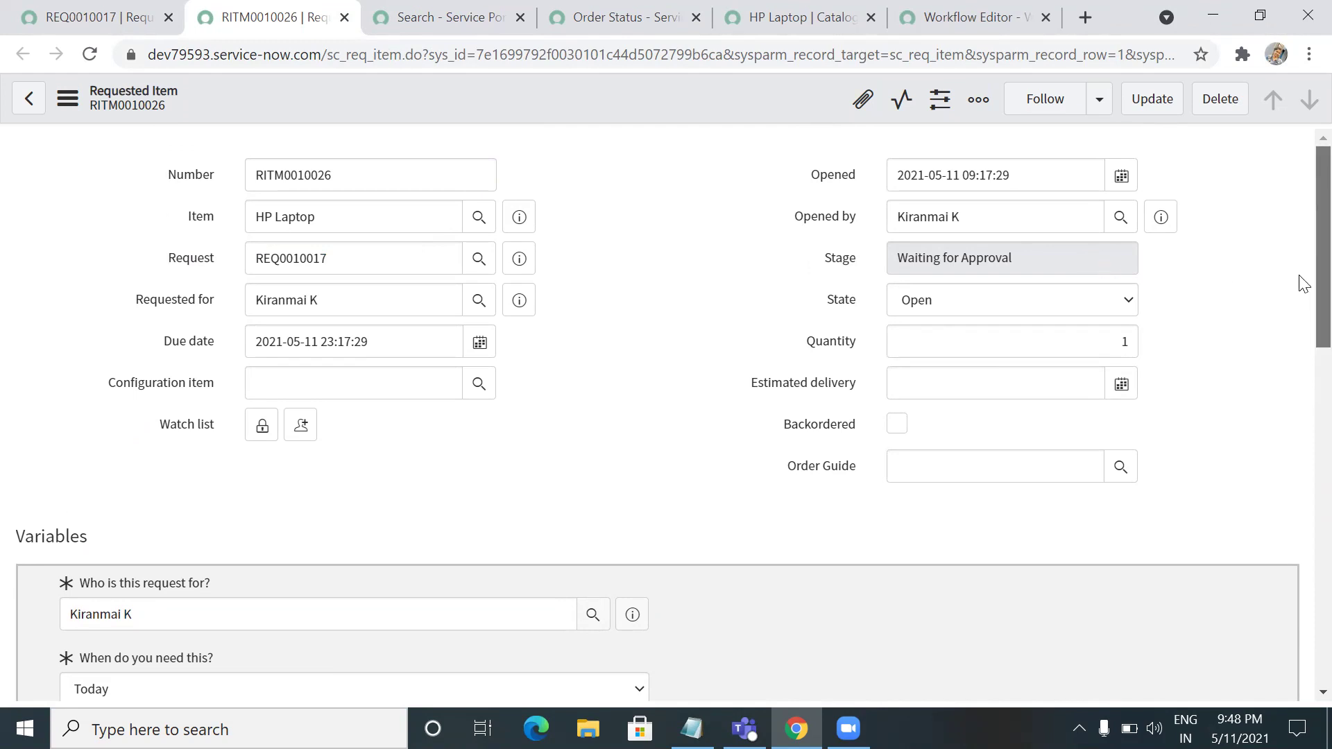
pyautogui.scroll(-6, 1301, 319)
pyautogui.scroll(-7, 1300, 485)
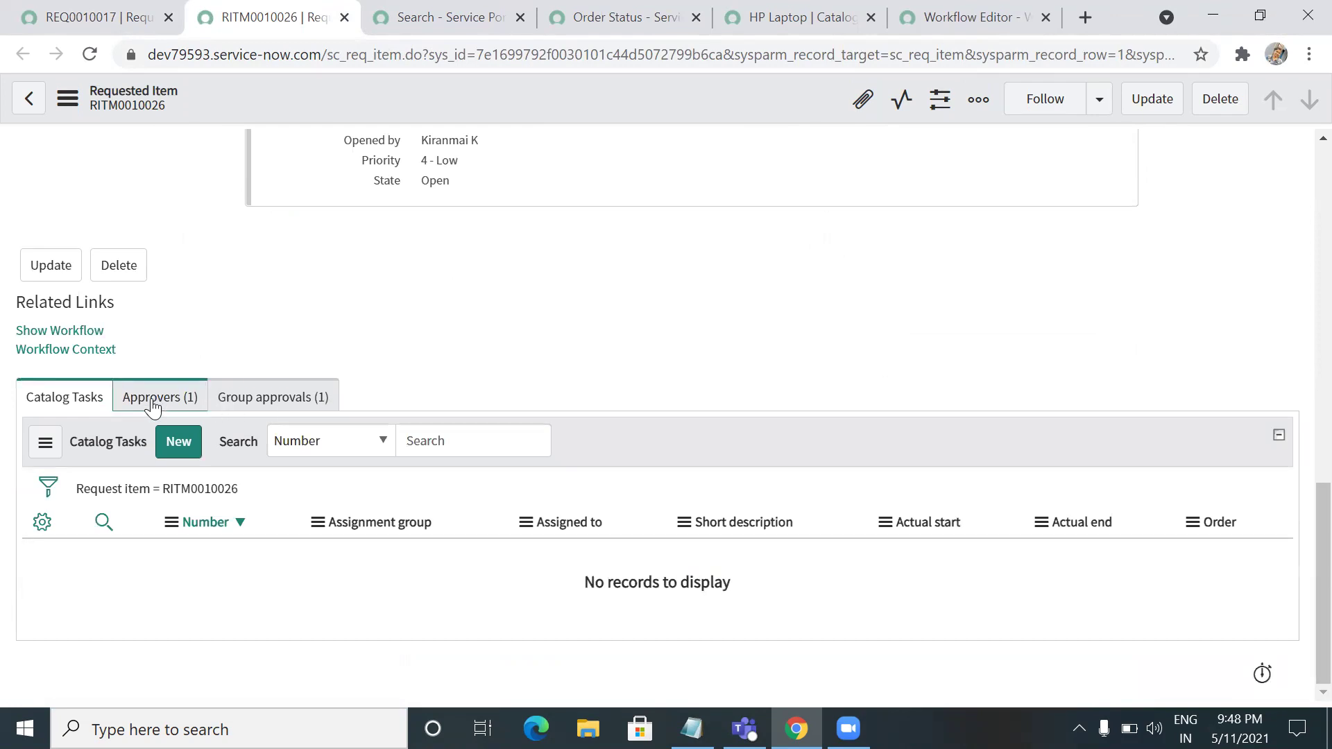
# - Open the requested item's pending approval record from its Approvers list in a new browser tab and switch to it
pyautogui.click(152, 405)
pyautogui.moveTo(363, 571); pyautogui.dragTo(478, 579)
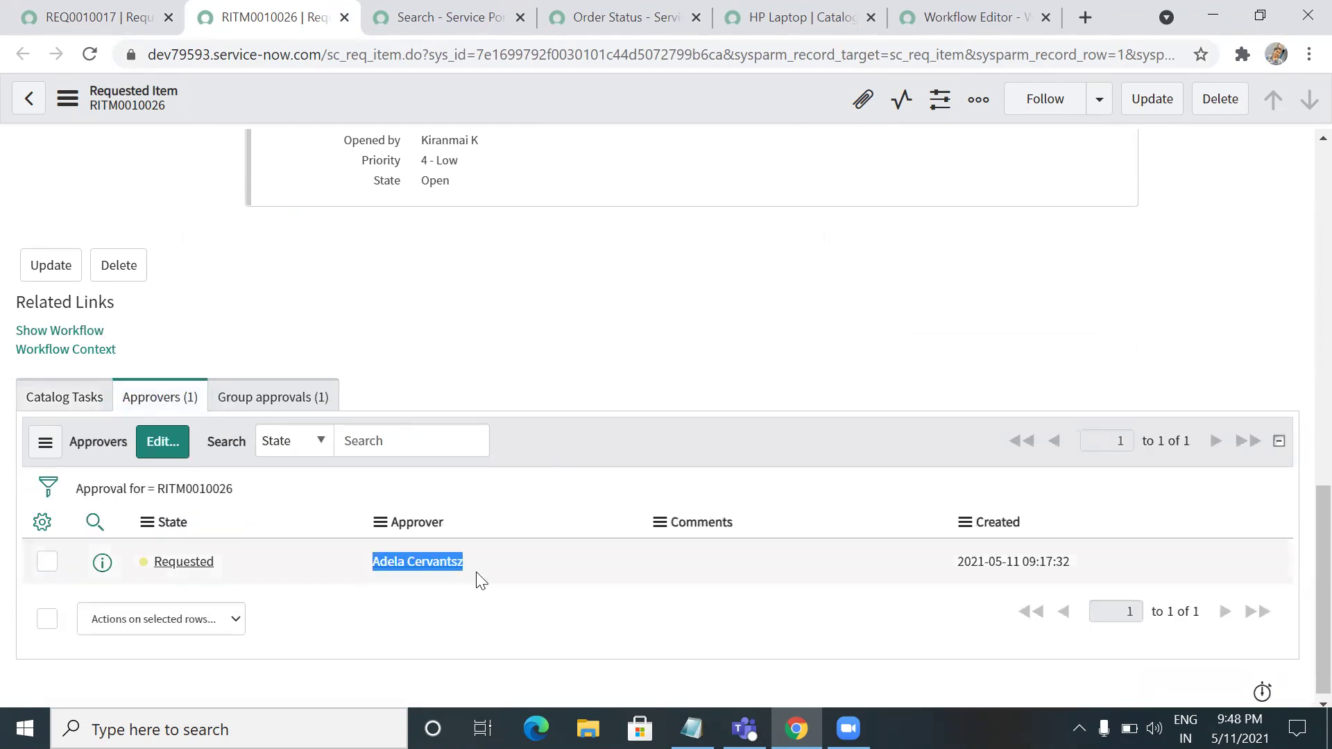
pyautogui.keyDown('ctrl'); pyautogui.click(172, 567); pyautogui.keyUp('ctrl')
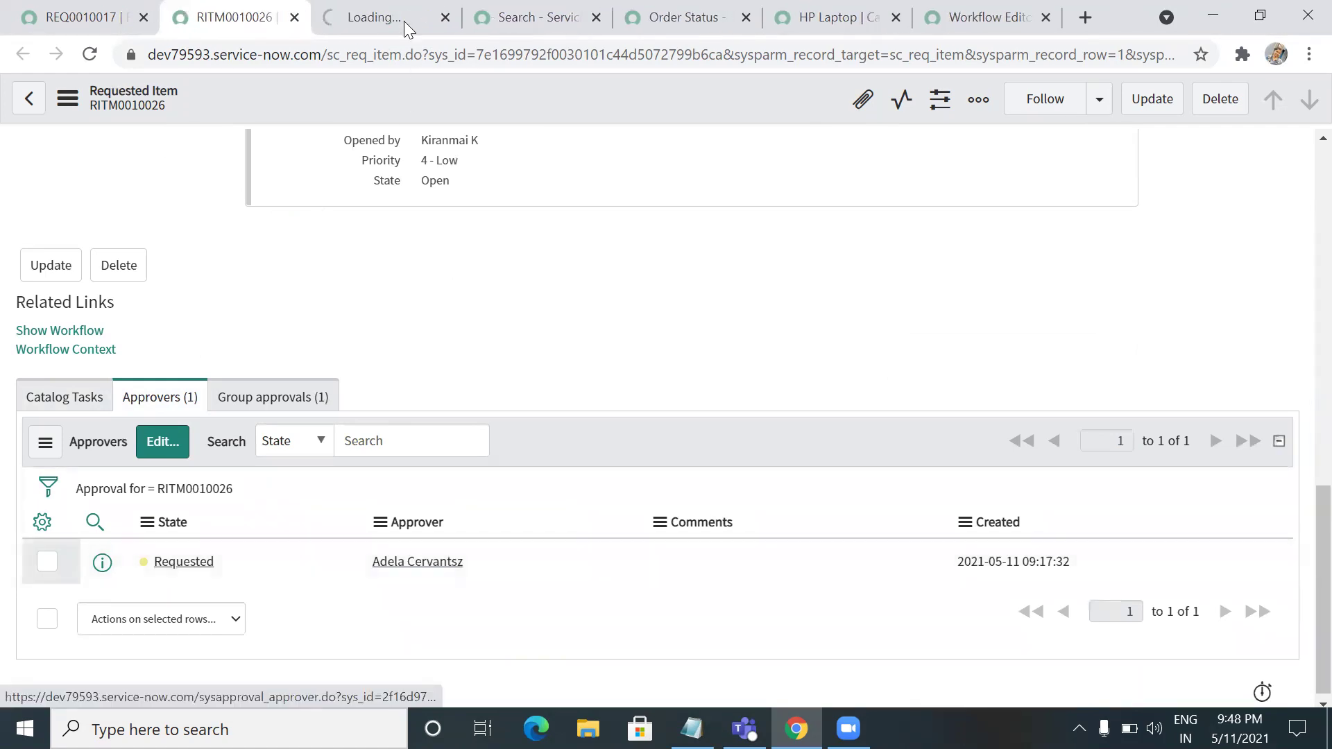
pyautogui.click(367, 16)
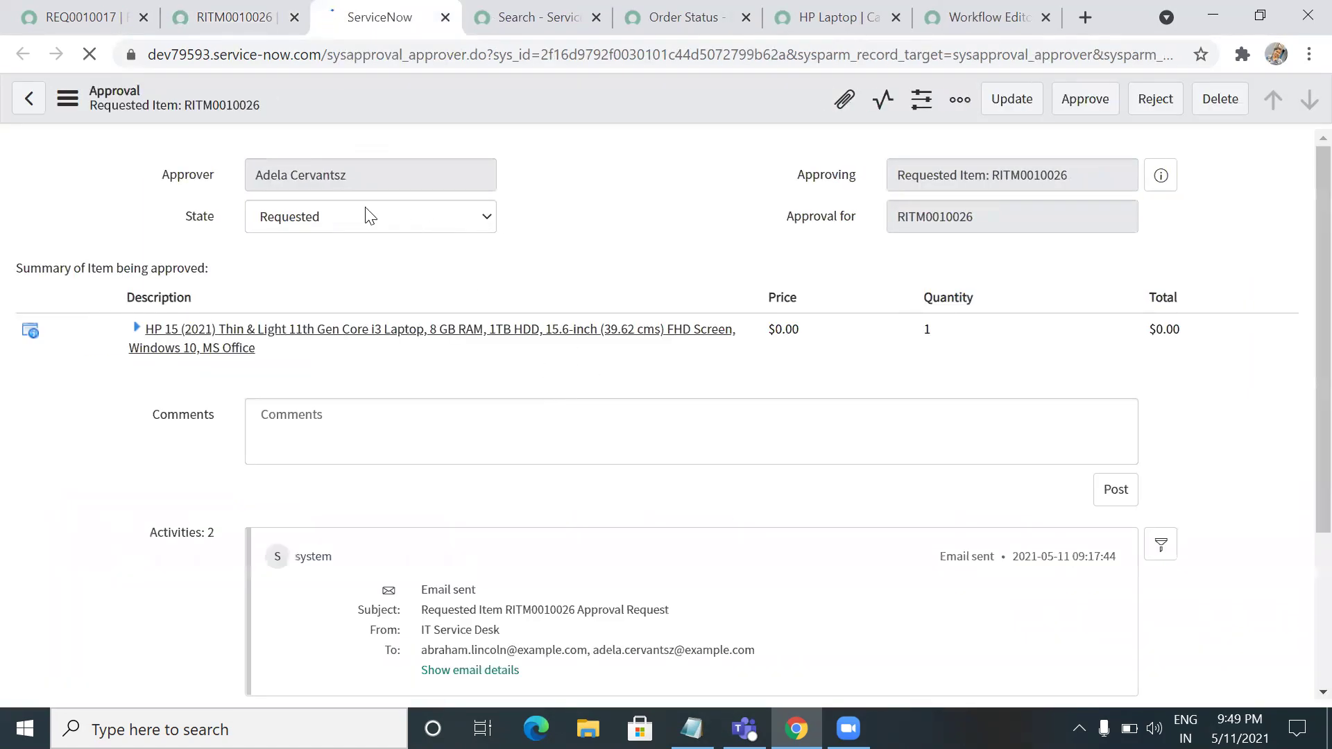
# - Set the approval's State to Approved, save the record, and check the logged state change in its activities
pyautogui.click(350, 216)
pyautogui.click(303, 284)
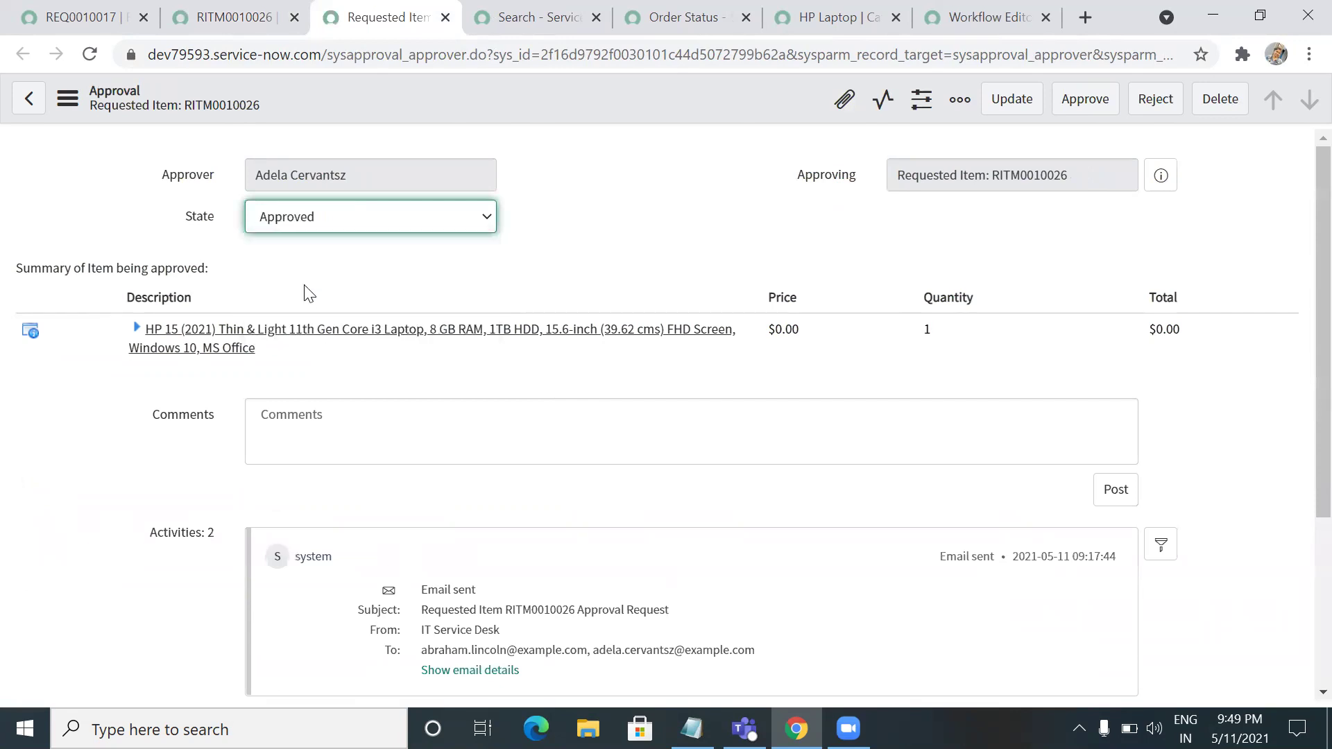
pyautogui.rightClick(602, 96)
pyautogui.click(630, 112)
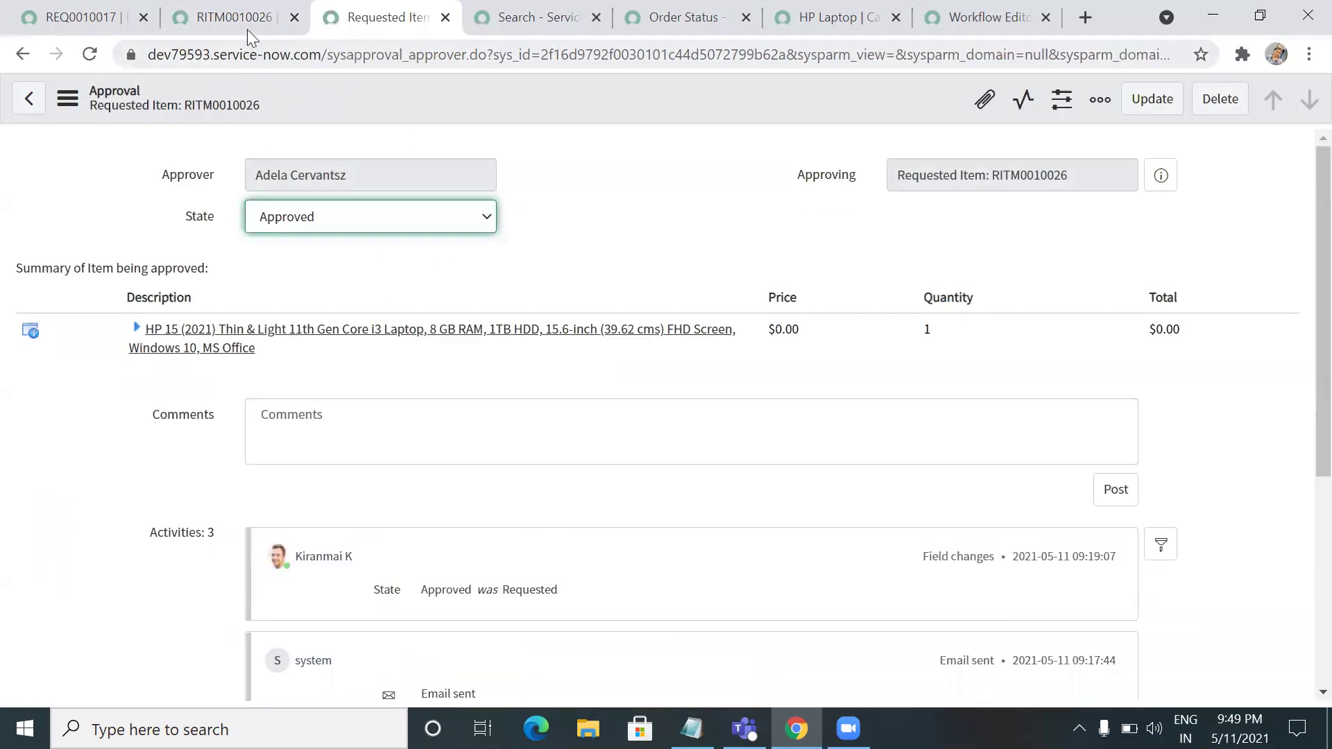
pyautogui.moveTo(420, 593); pyautogui.dragTo(573, 594)
pyautogui.click(574, 594)
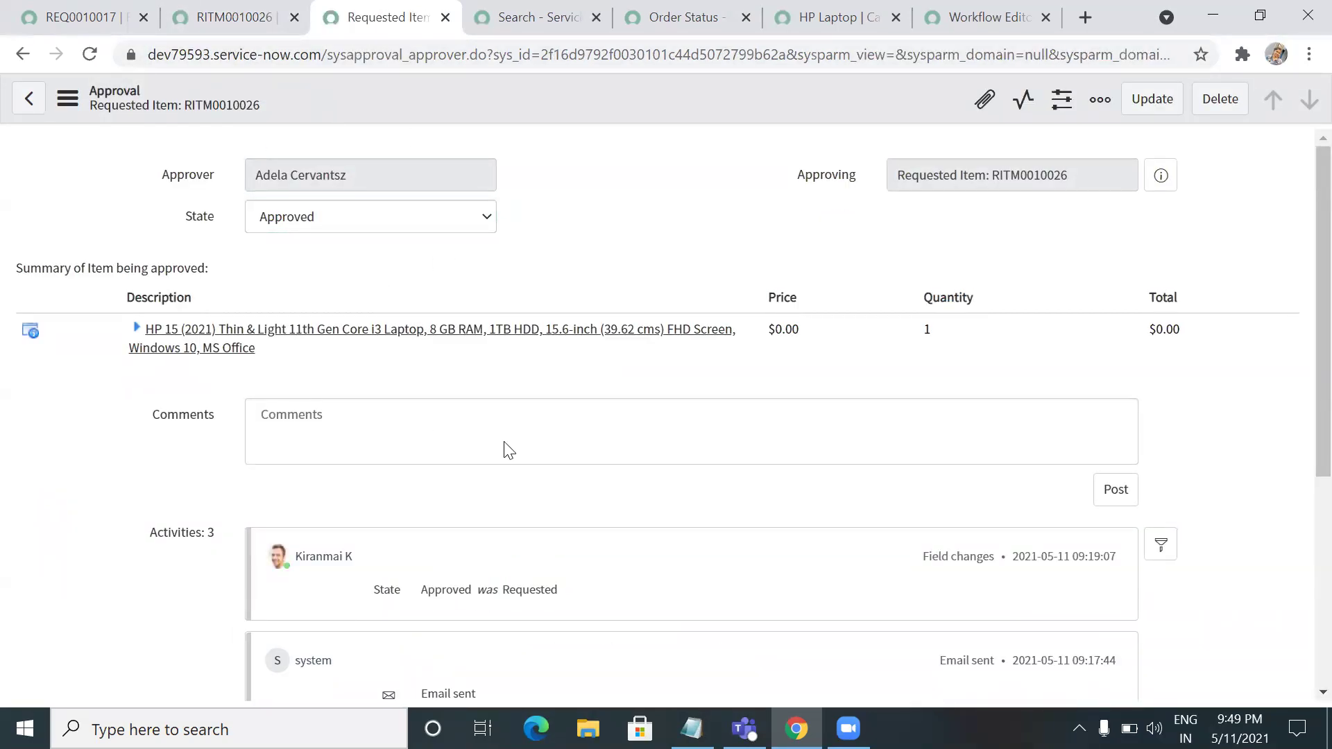
# - Reload the requested item and check its approver's state and its Catalog Tasks list
pyautogui.click(202, 16)
pyautogui.click(89, 55)
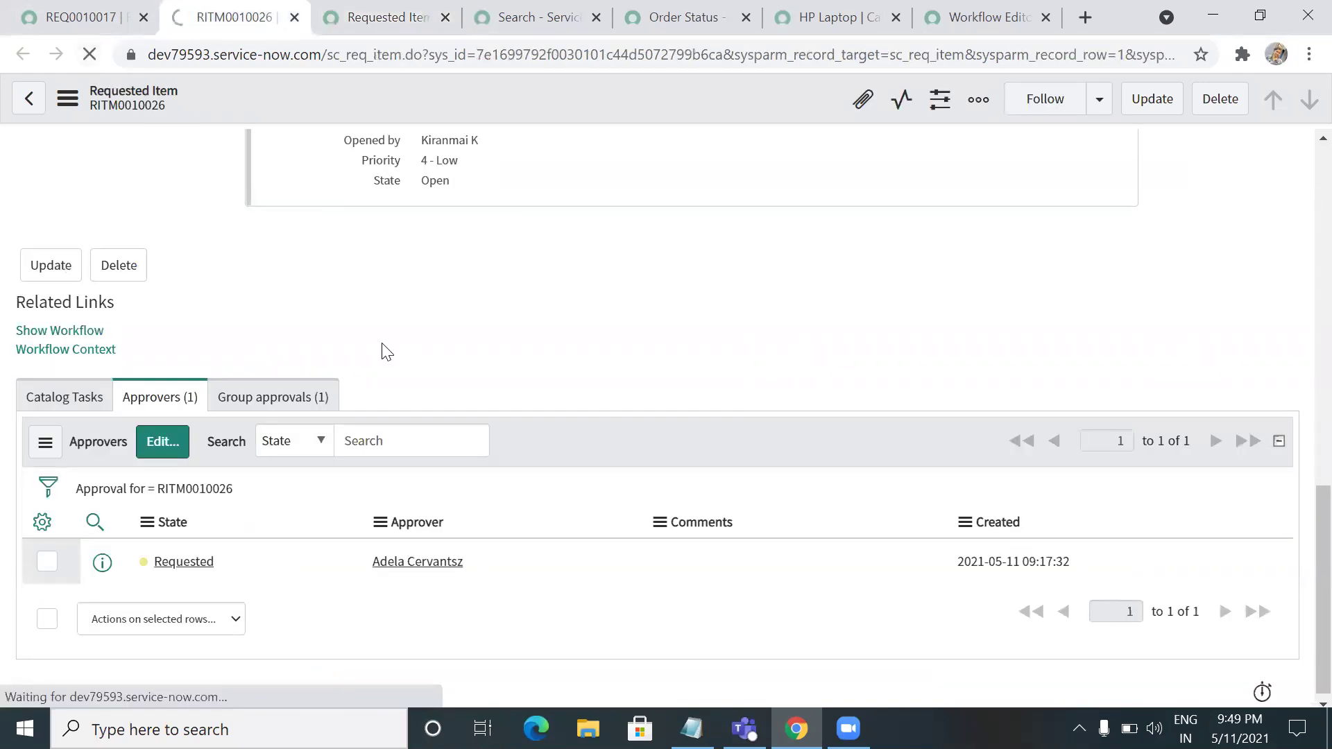
pyautogui.moveTo(1304, 255); pyautogui.dragTo(1303, 600)
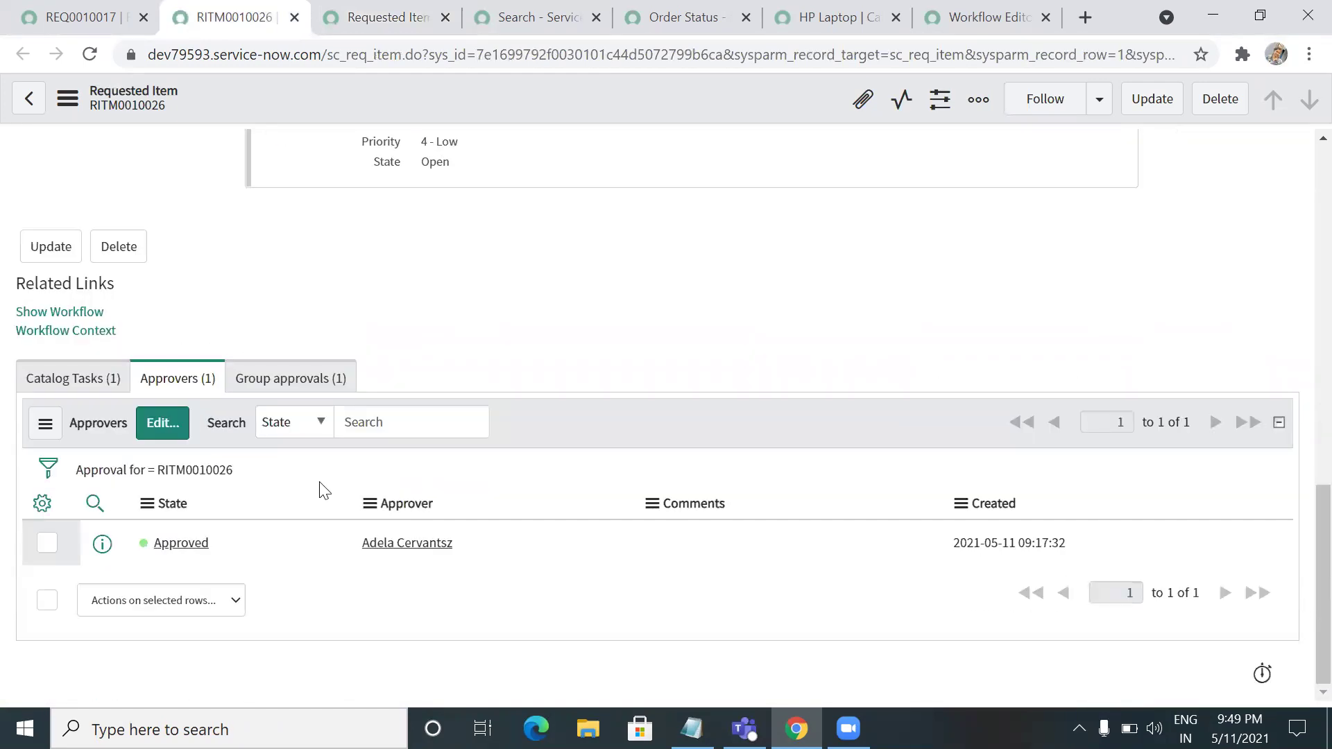
pyautogui.doubleClick(186, 543)
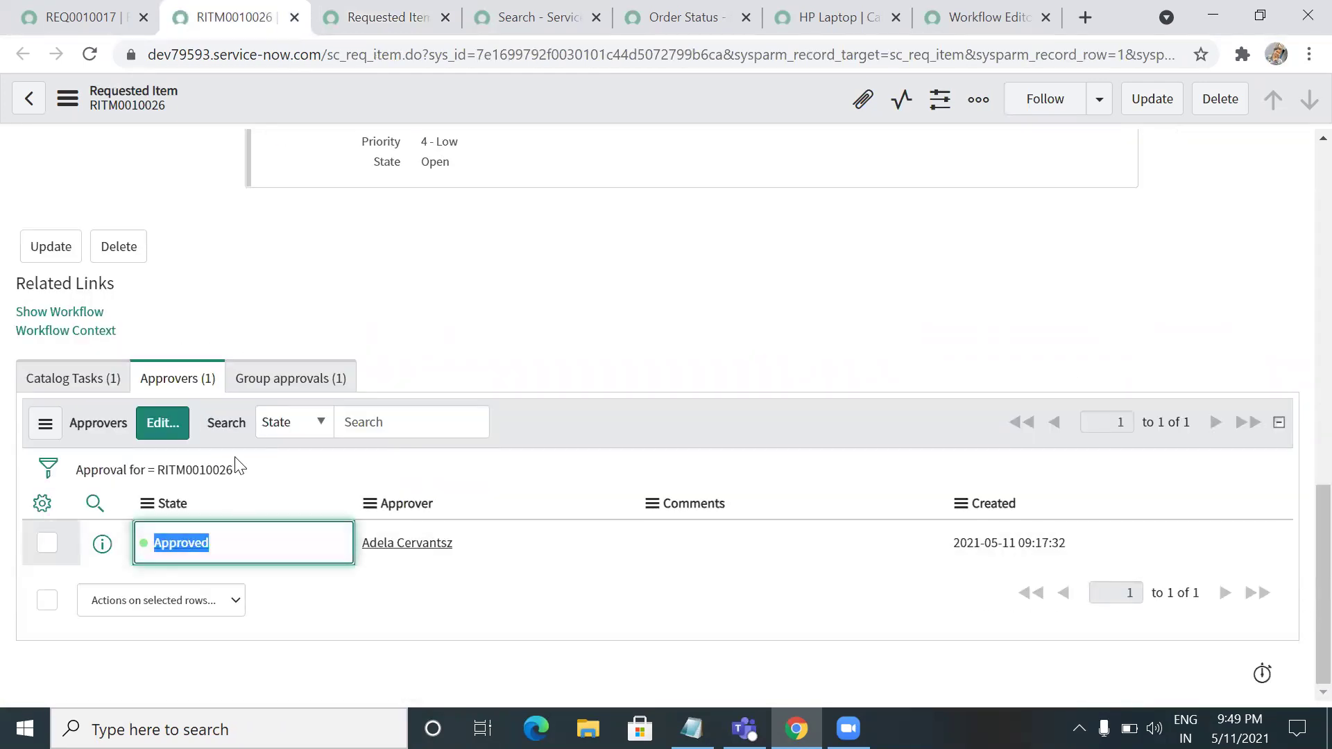
pyautogui.click(107, 376)
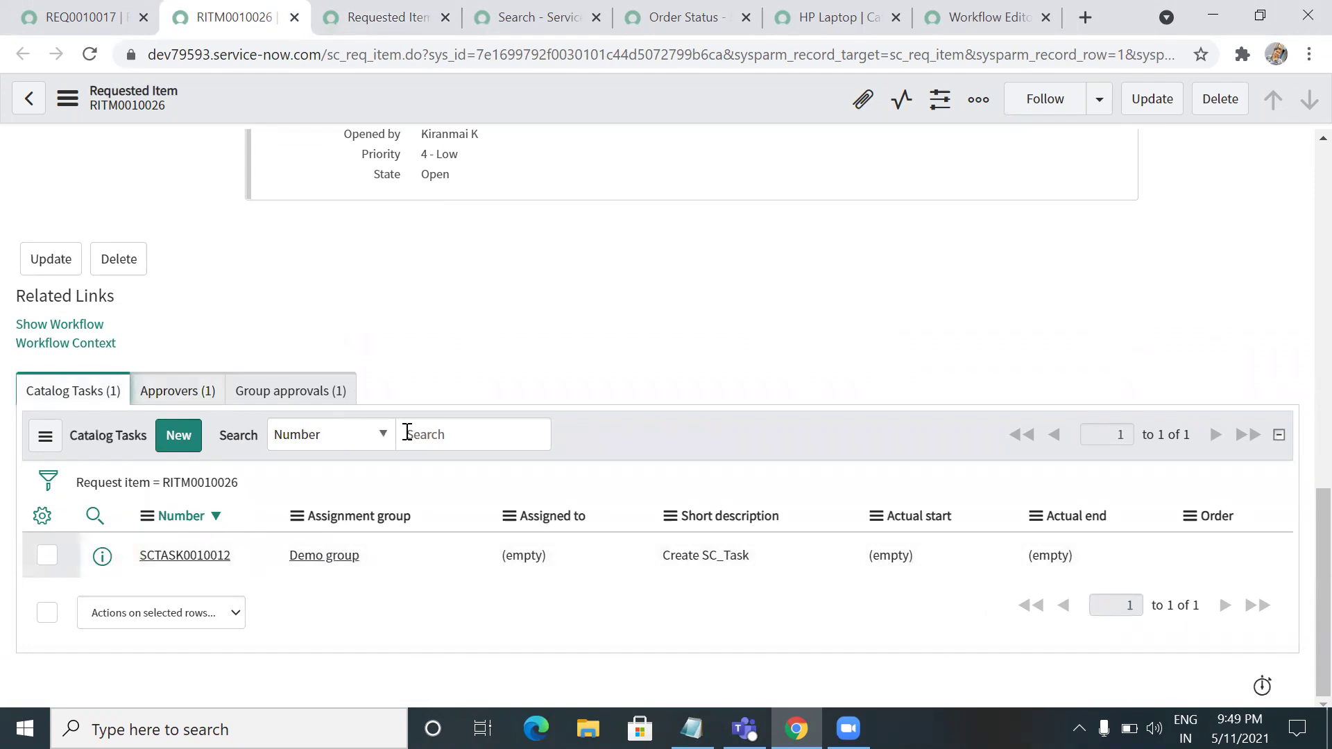
# - Compare the notifications step in the Notepad flow notes with the Workflow testing diagram
pyautogui.hotkey('alt', 'Tab')
pyautogui.moveTo(487, 435); pyautogui.dragTo(589, 435)
pyautogui.click(588, 434)
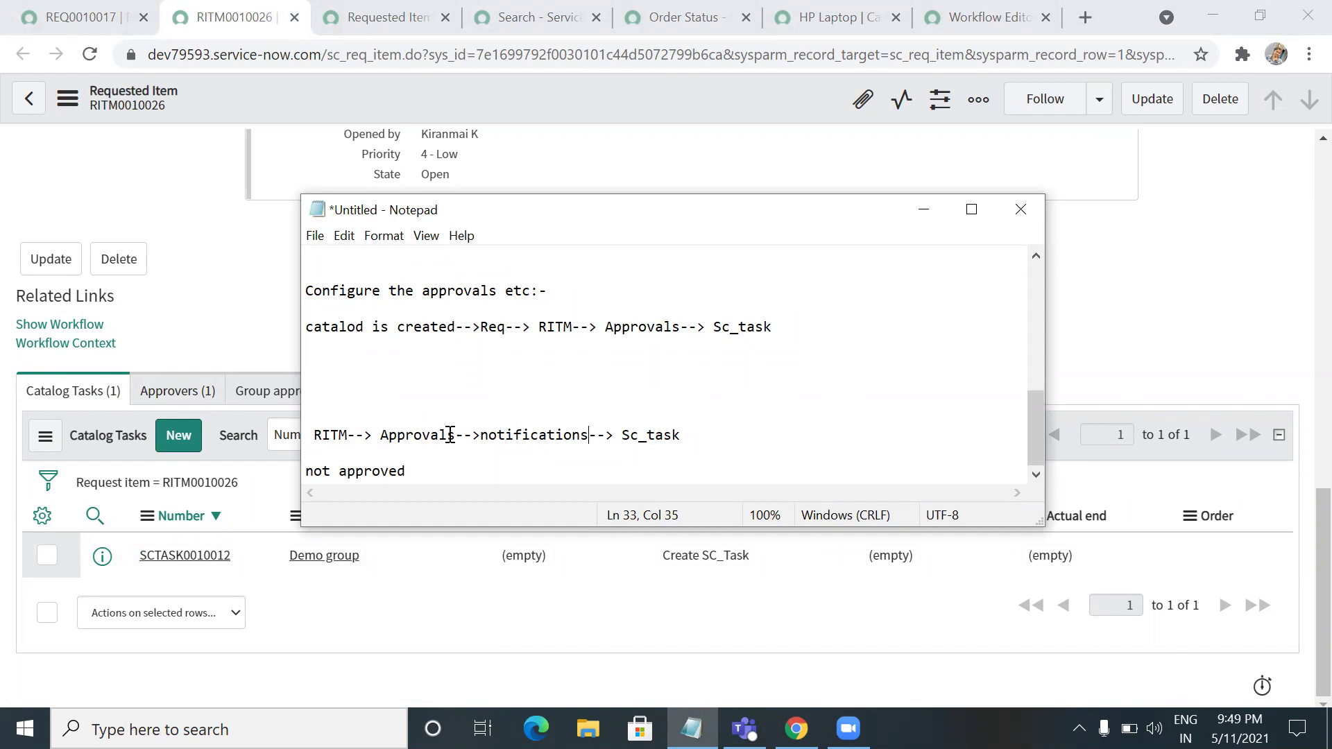
pyautogui.click(984, 16)
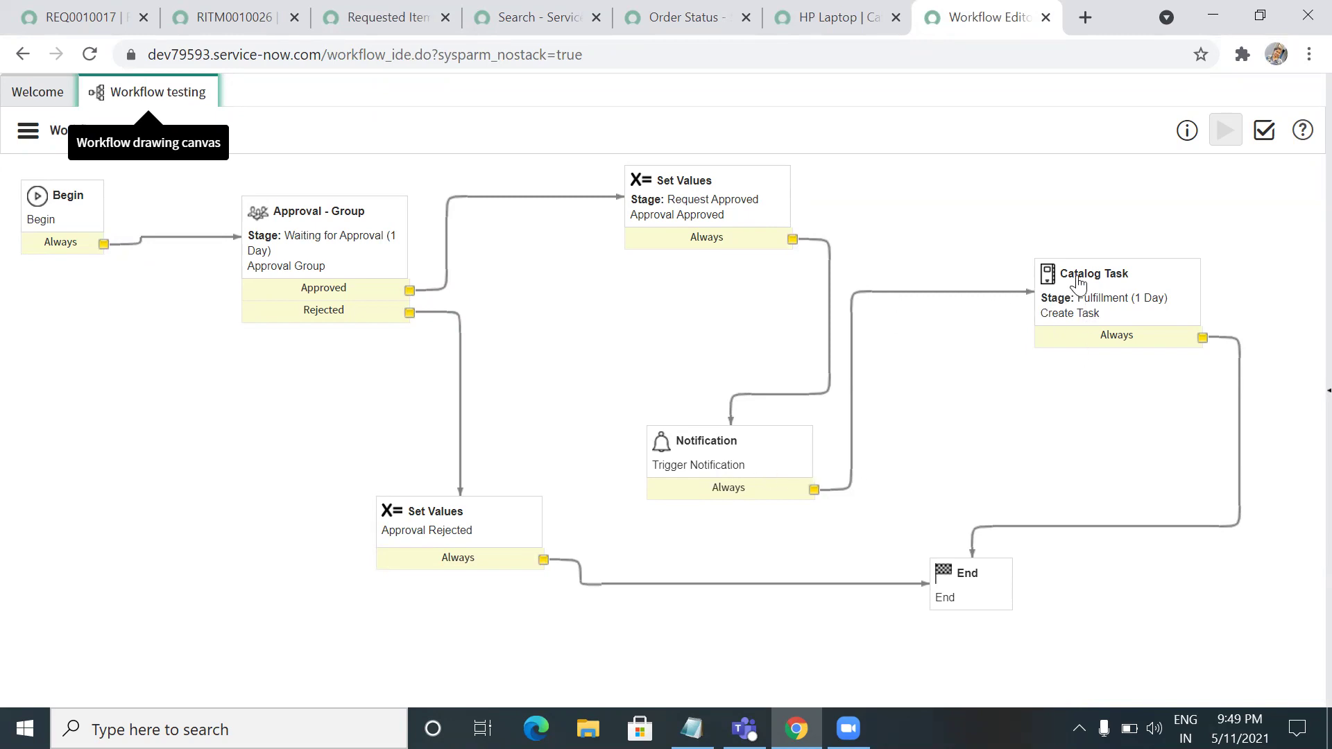
# - Review the catalog task's assignment group and short description, plus the approvers and group approvals, against the workflow diagram
pyautogui.click(230, 17)
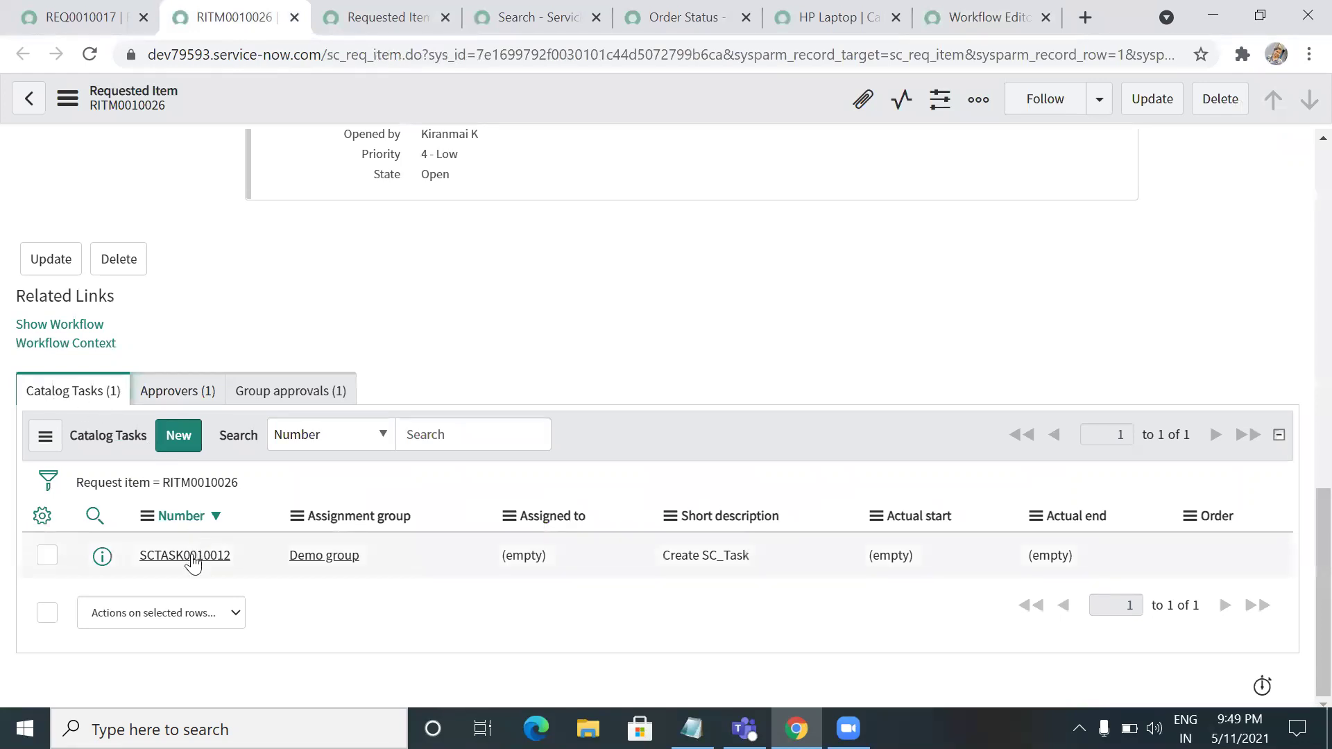
pyautogui.doubleClick(310, 555)
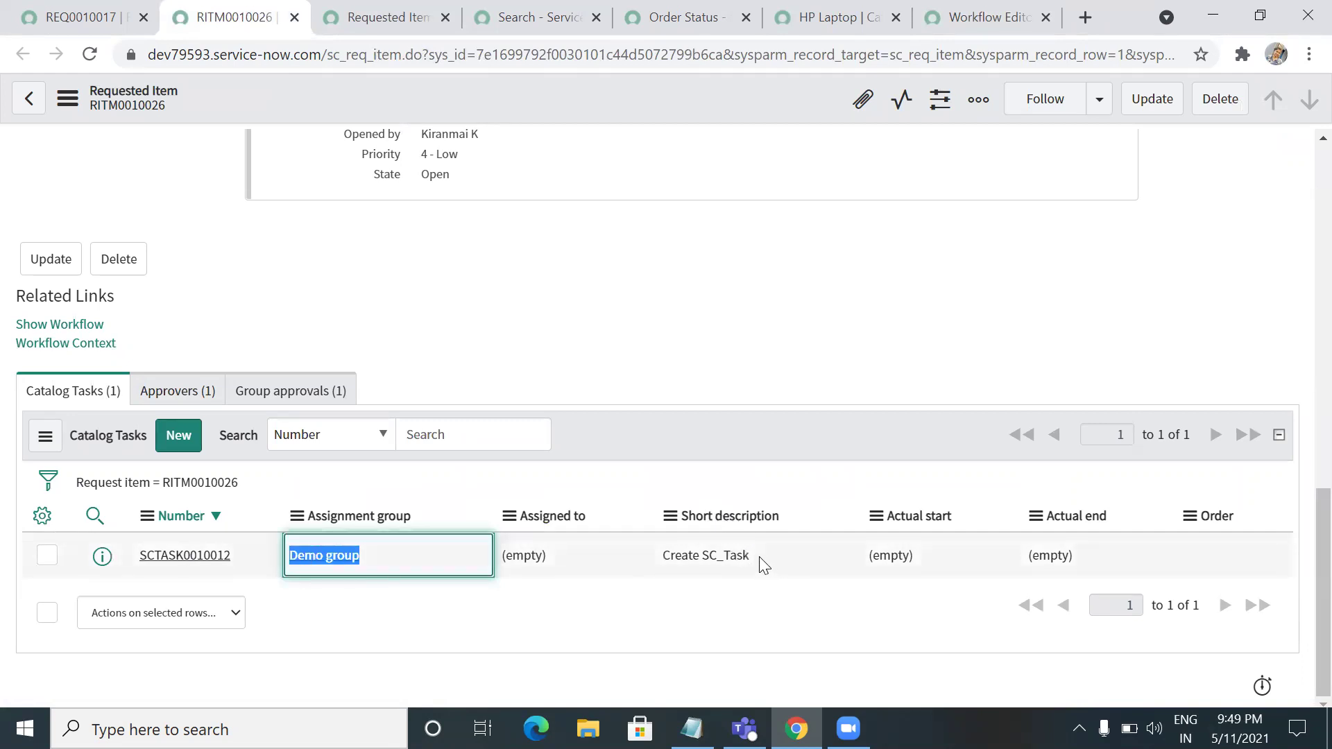
pyautogui.moveTo(759, 556); pyautogui.dragTo(662, 542)
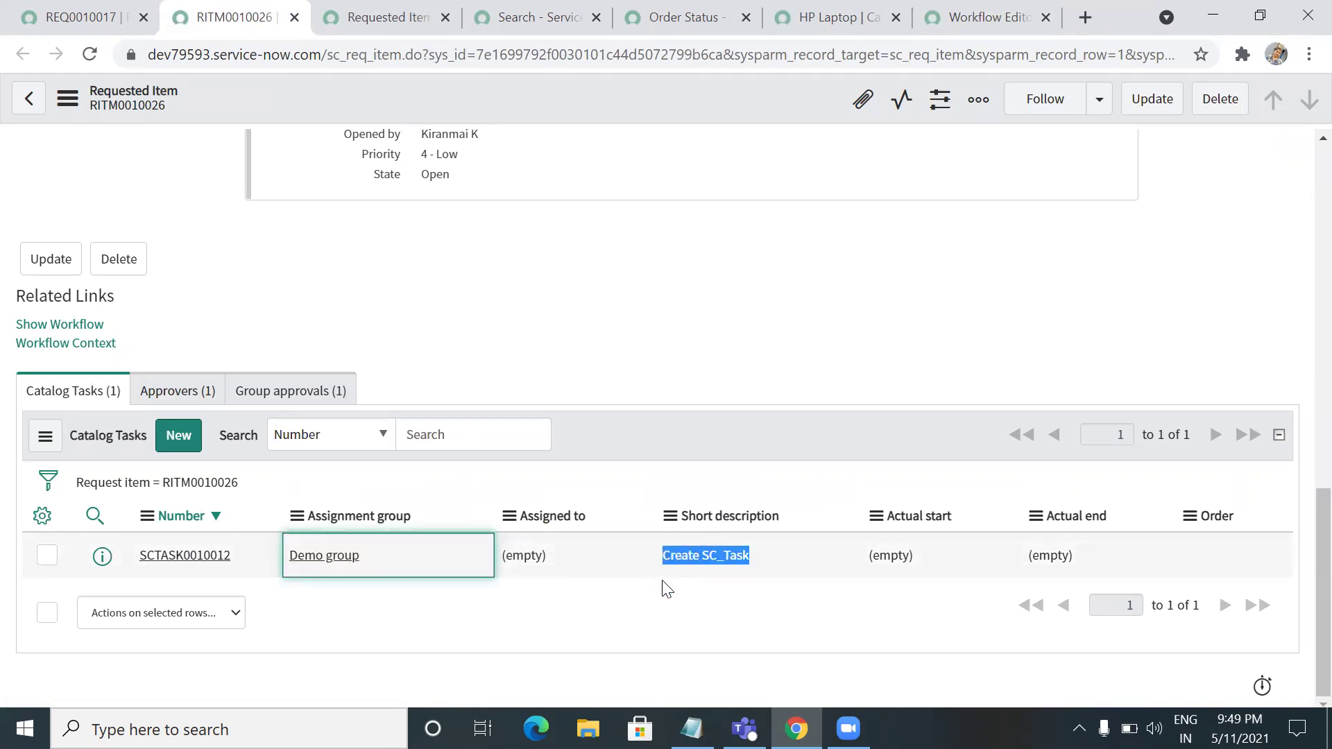
pyautogui.click(178, 390)
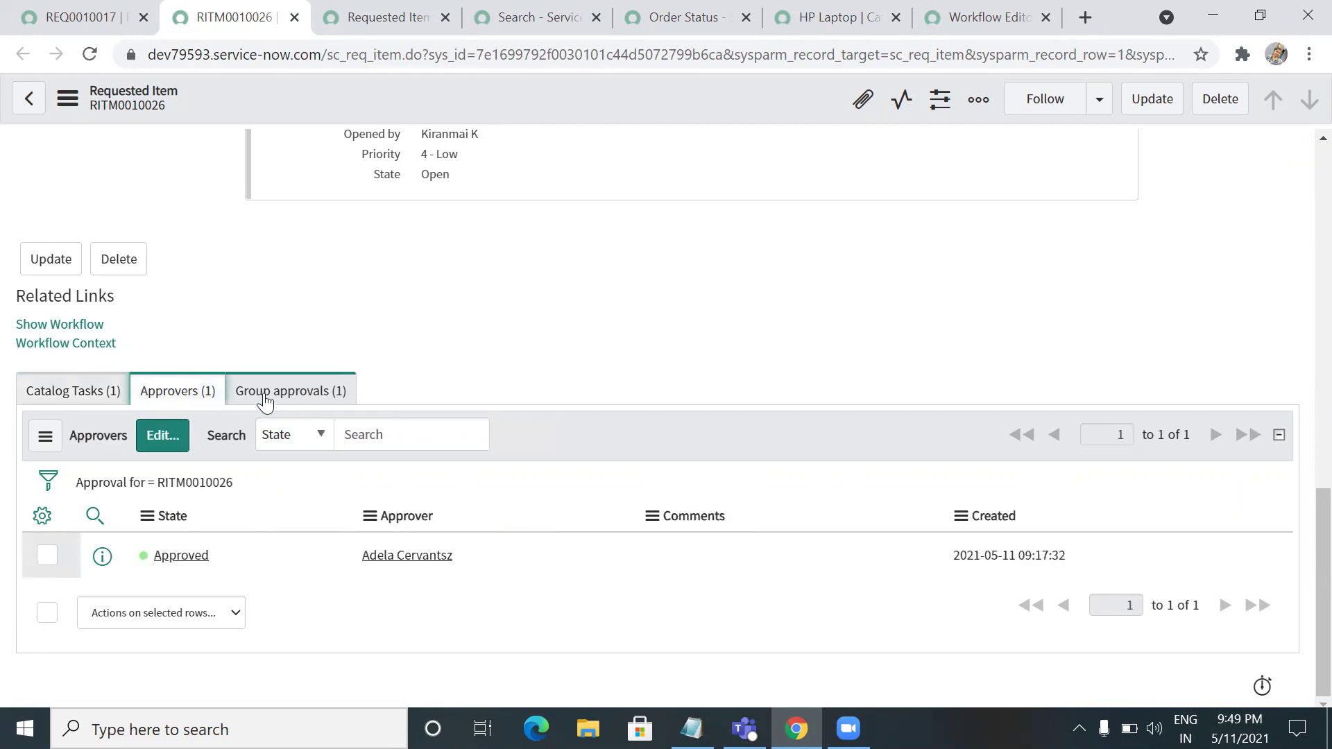
pyautogui.click(278, 400)
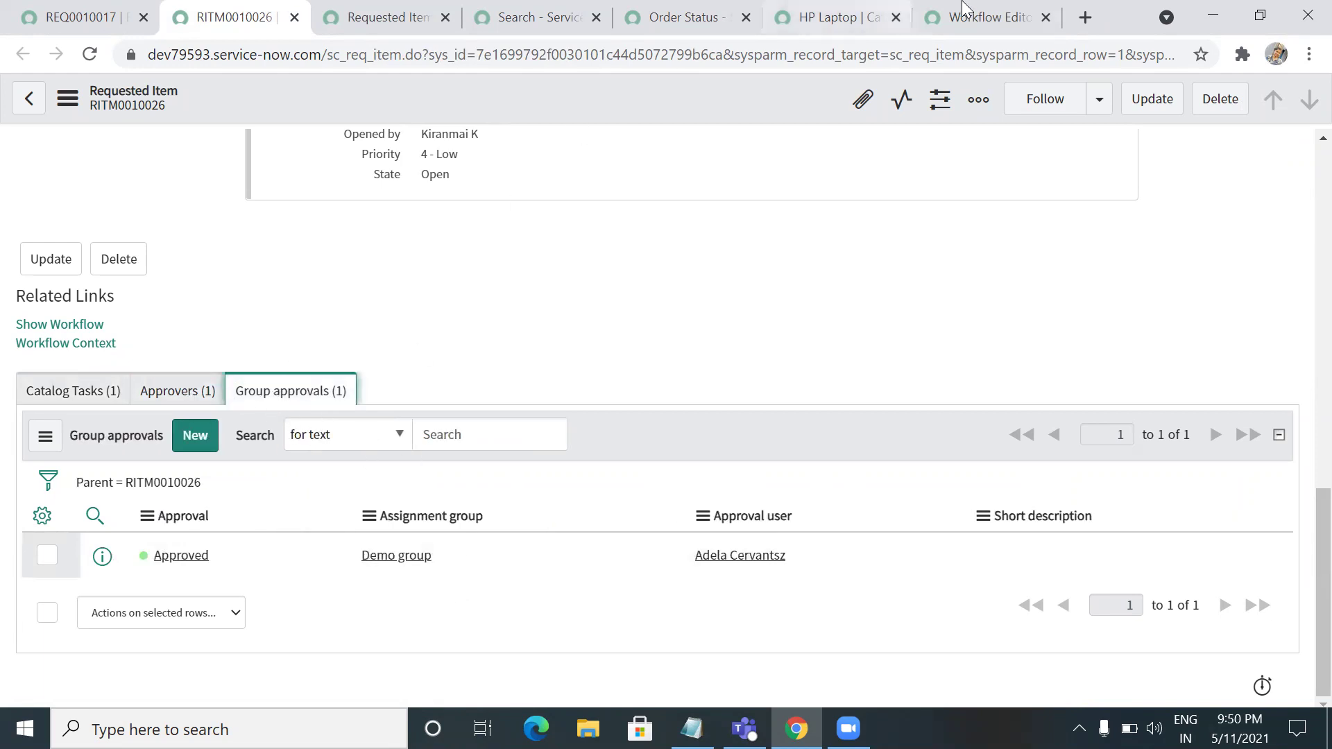
pyautogui.click(987, 17)
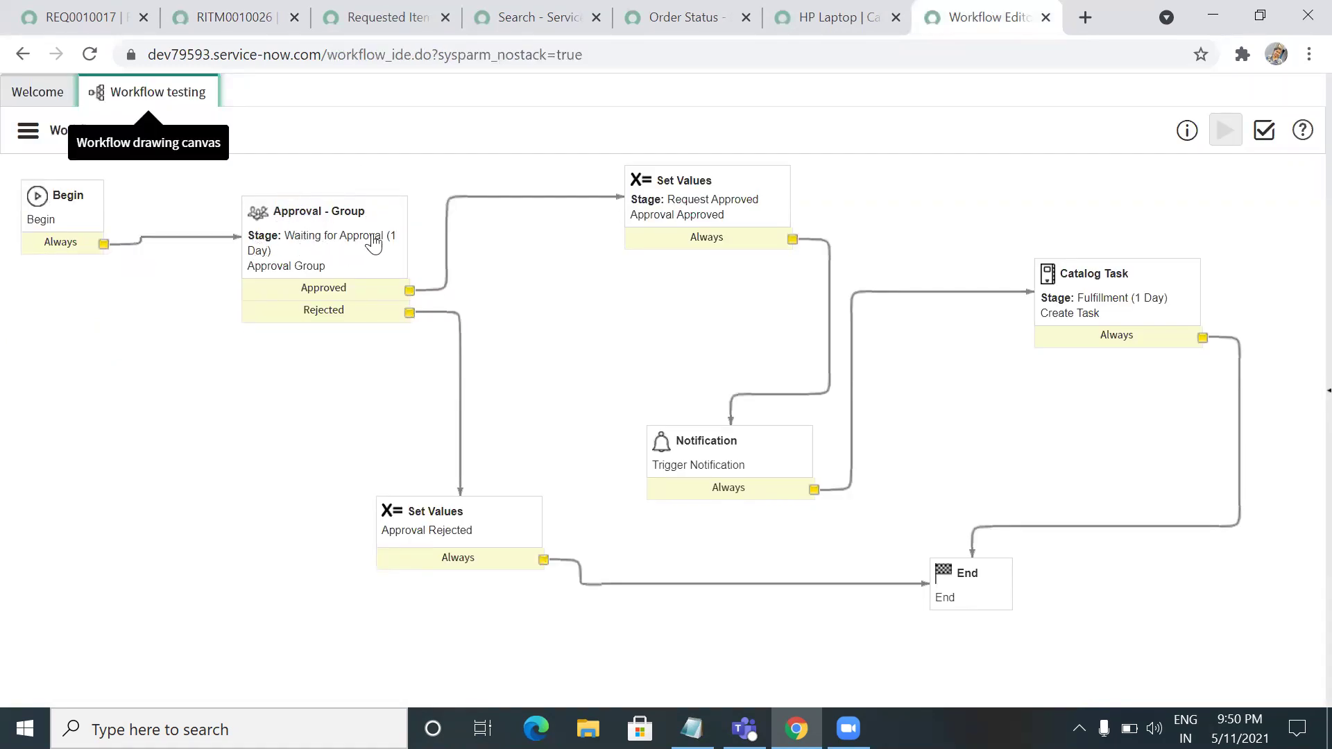
pyautogui.click(284, 6)
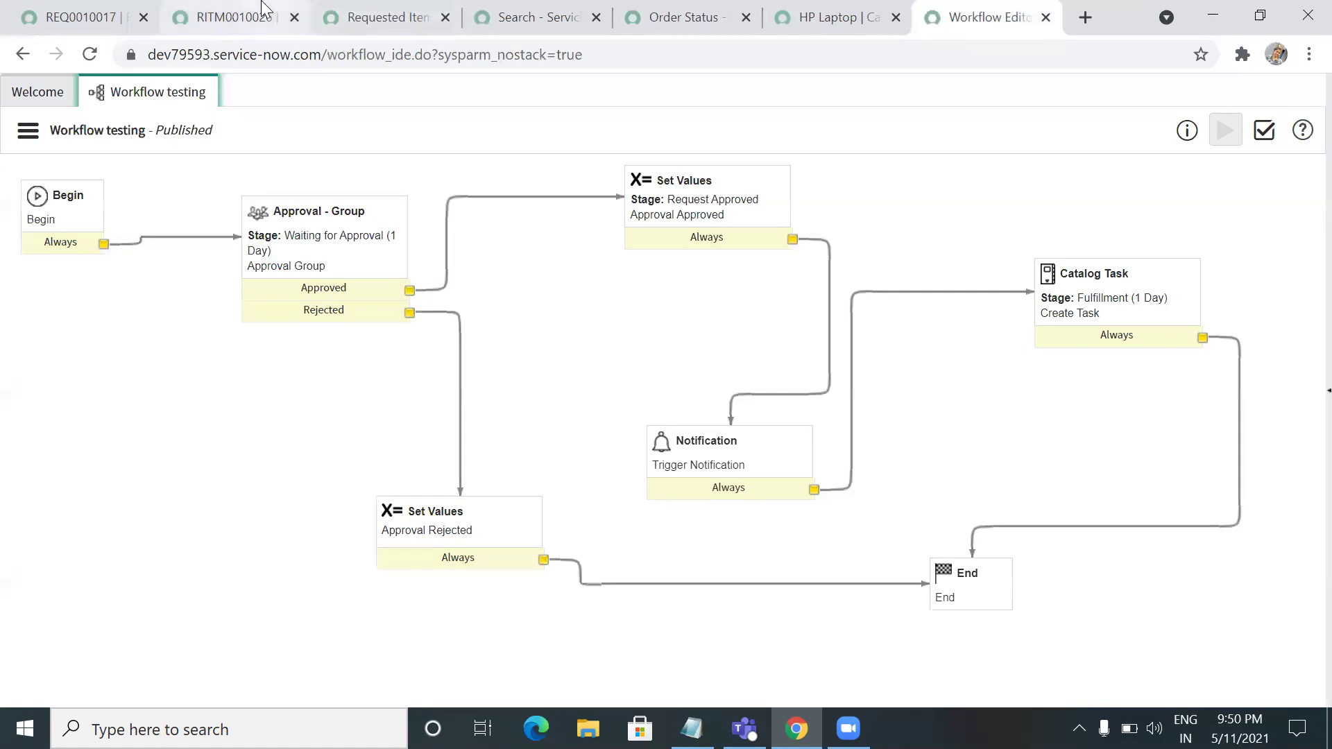
# - Open the requested item's catalog task in a new tab and examine its form and related lists alongside the workflow diagram
pyautogui.click(89, 391)
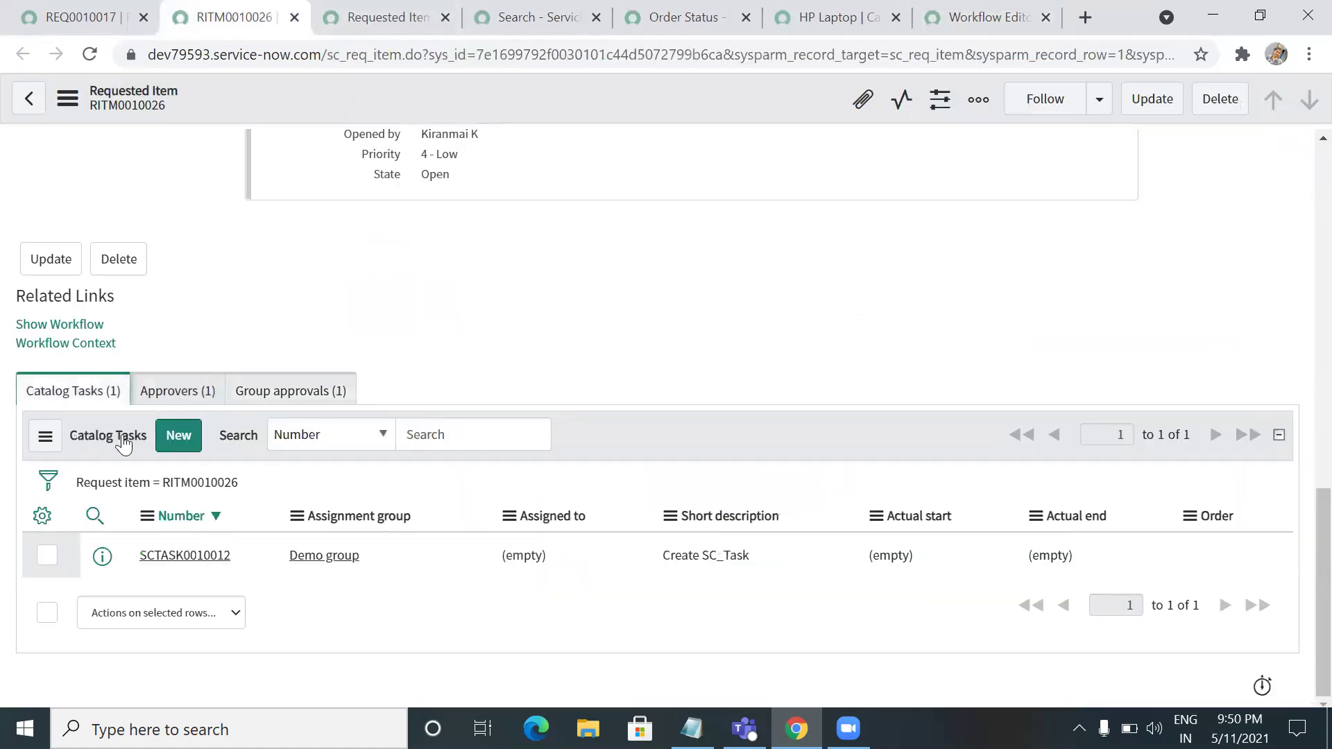
pyautogui.keyDown('ctrl'); pyautogui.click(199, 561); pyautogui.keyUp('ctrl')
pyautogui.click(329, 11)
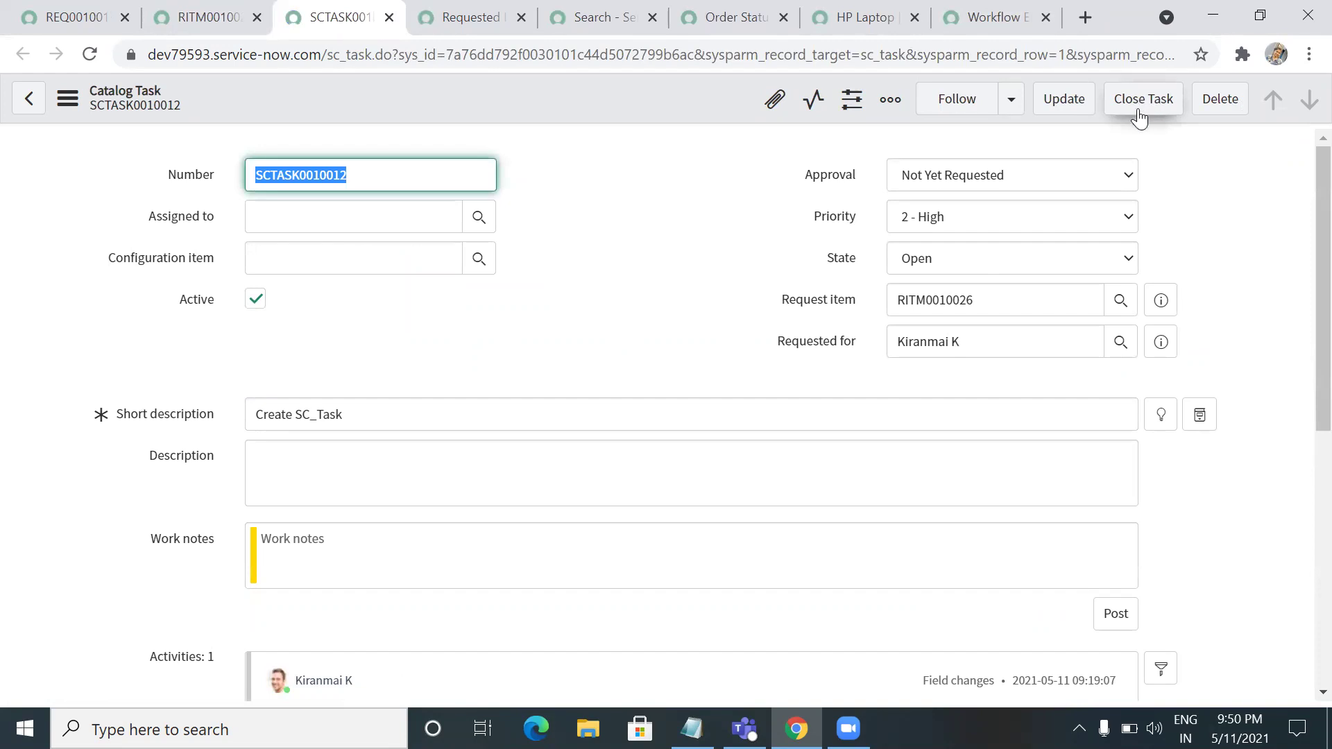
pyautogui.click(1001, 32)
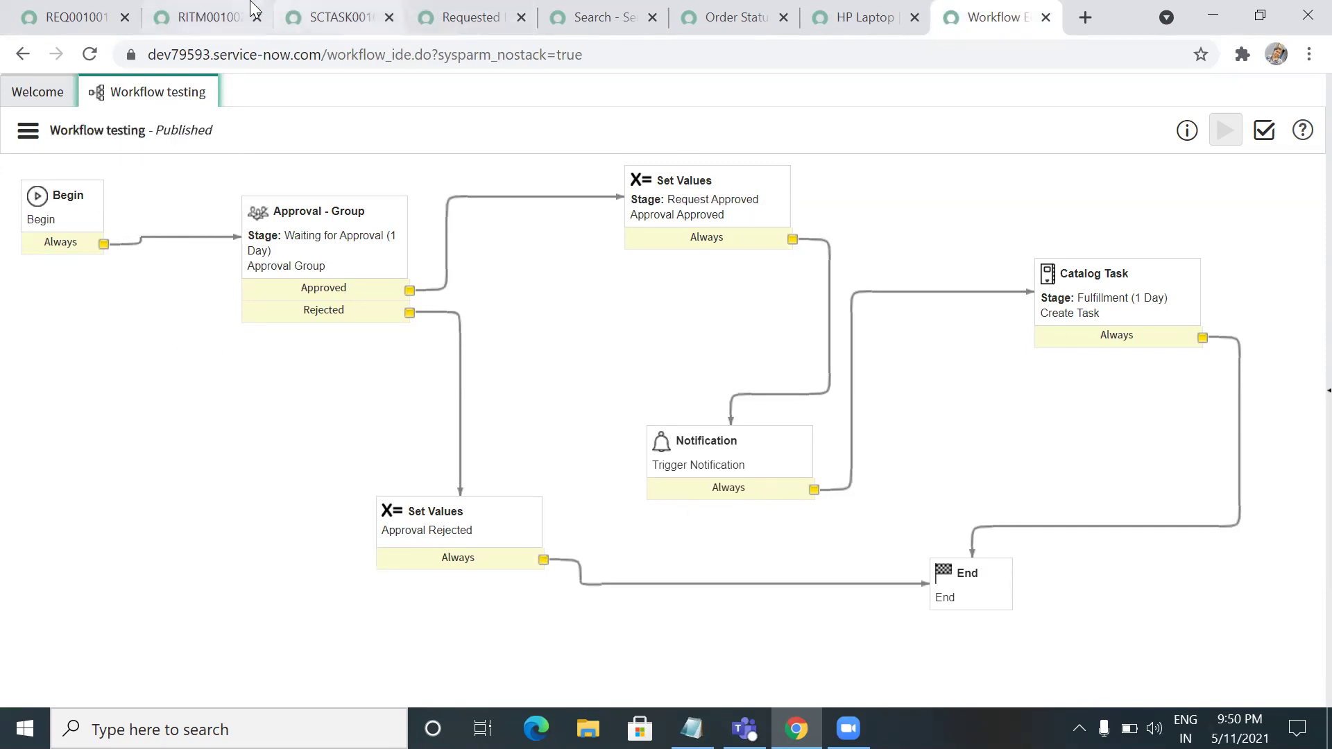
pyautogui.click(325, 7)
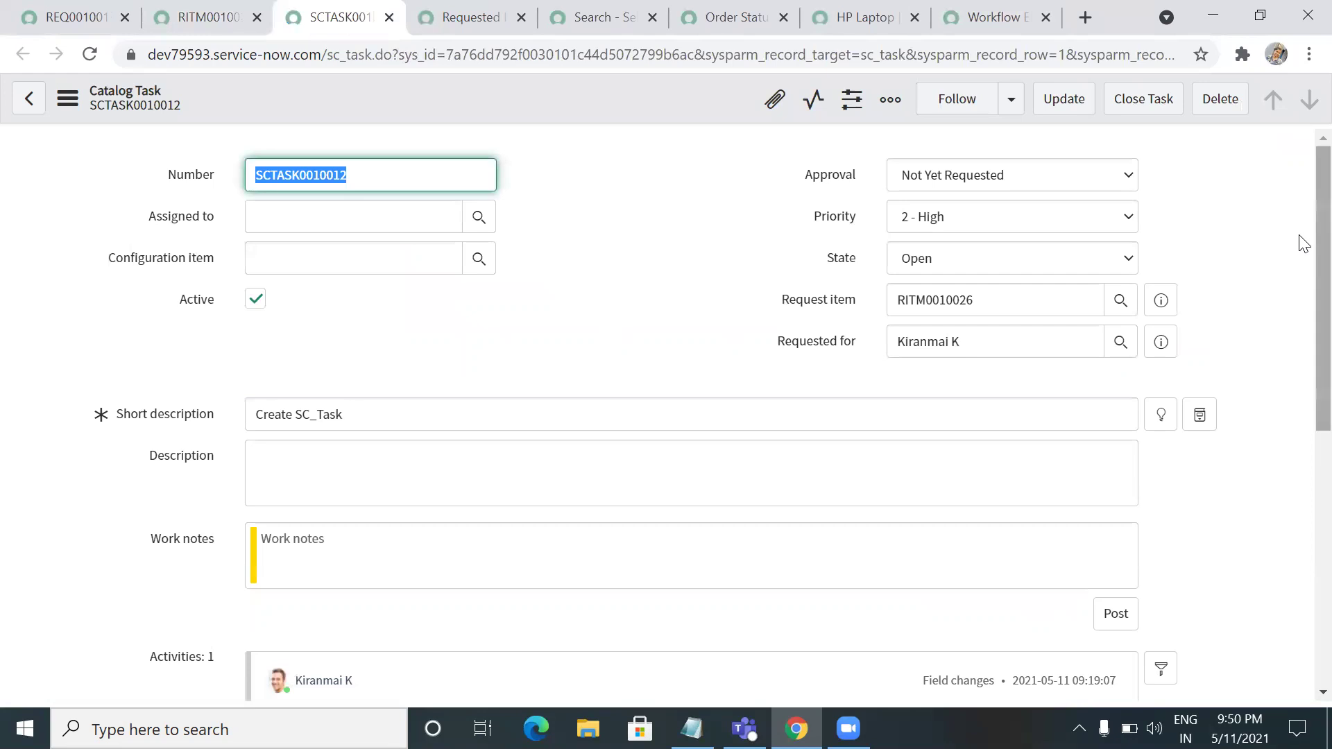
pyautogui.scroll(-7, 1299, 333)
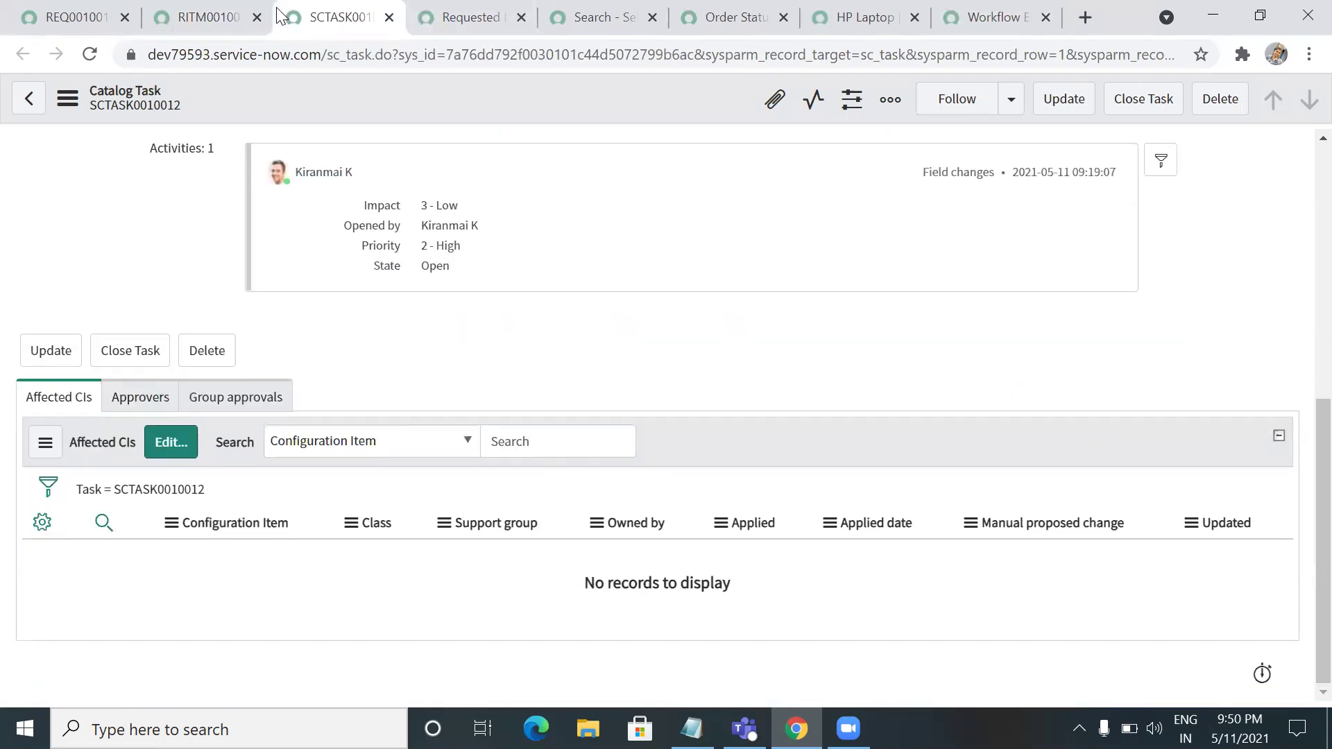
# - Open the requested item's running workflow through Show Workflow in a new browser tab and switch to it
pyautogui.click(166, 2)
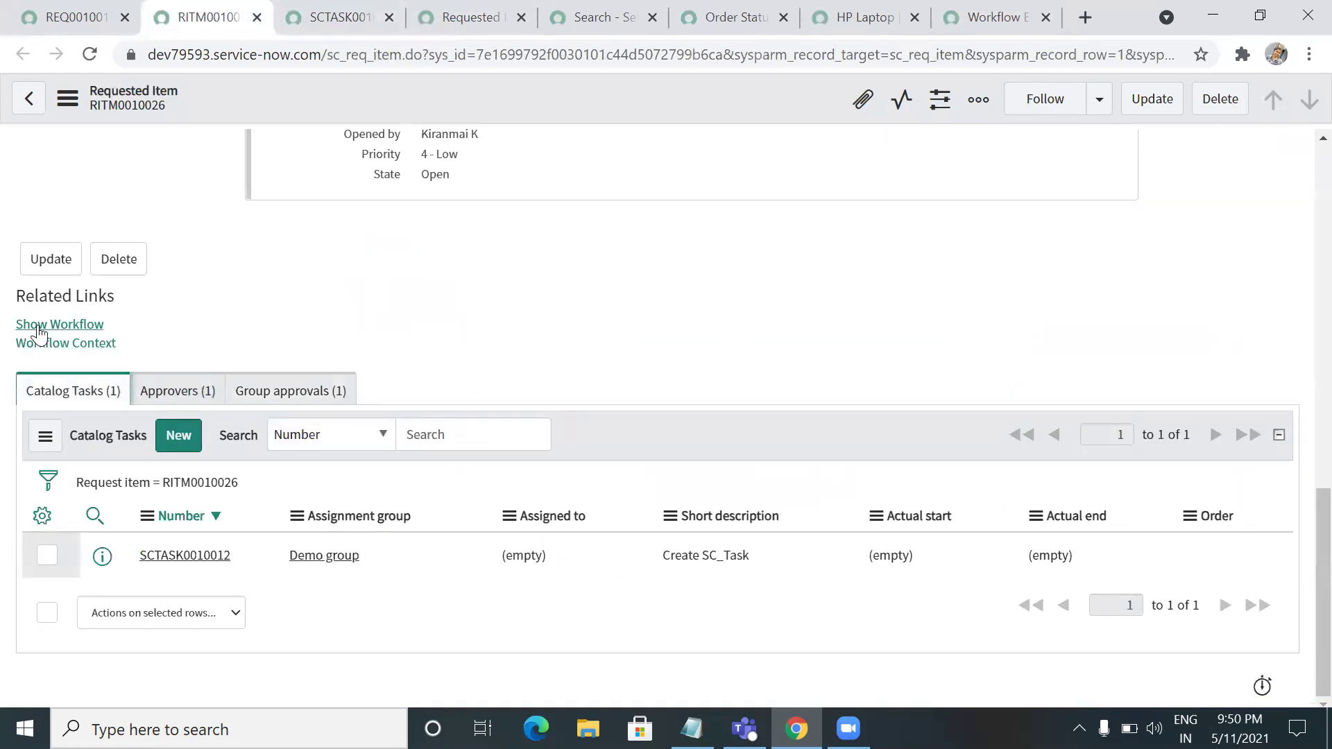
pyautogui.moveTo(15, 323); pyautogui.dragTo(126, 321)
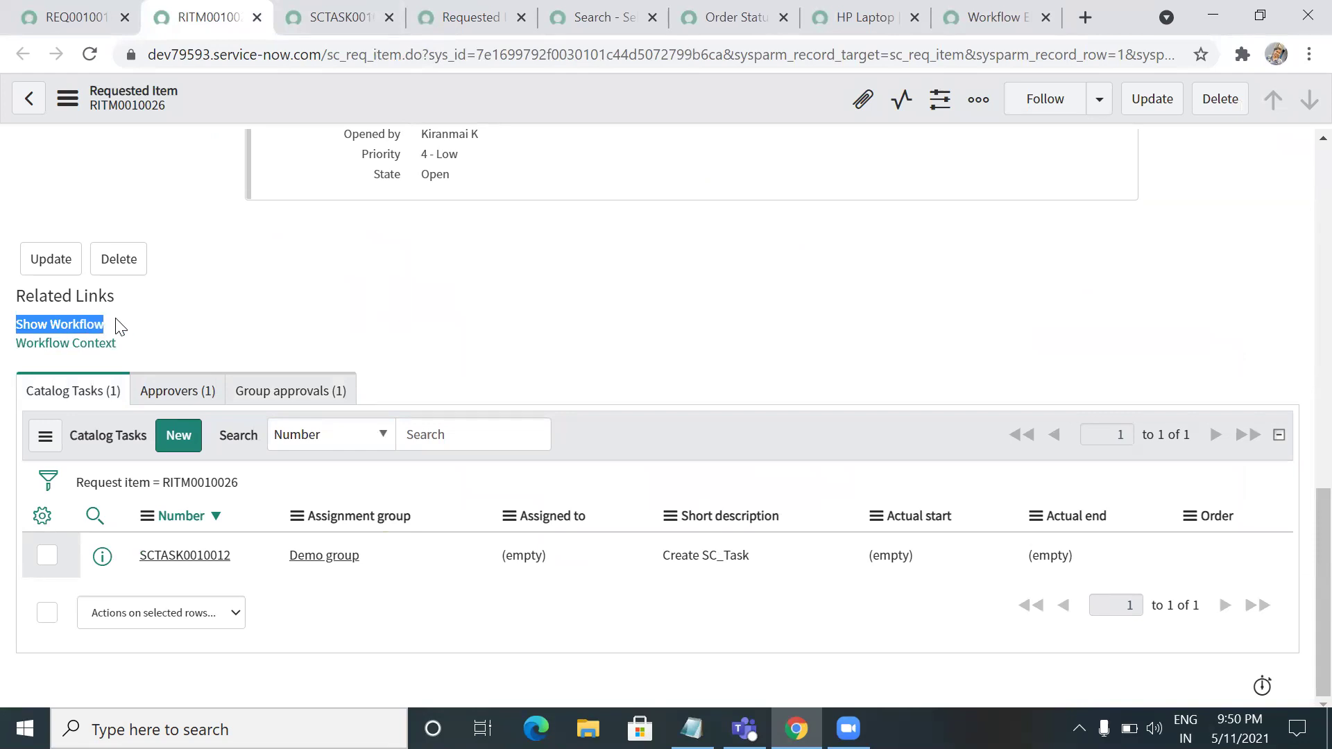
pyautogui.keyDown('ctrl'); pyautogui.click(87, 327); pyautogui.keyUp('ctrl')
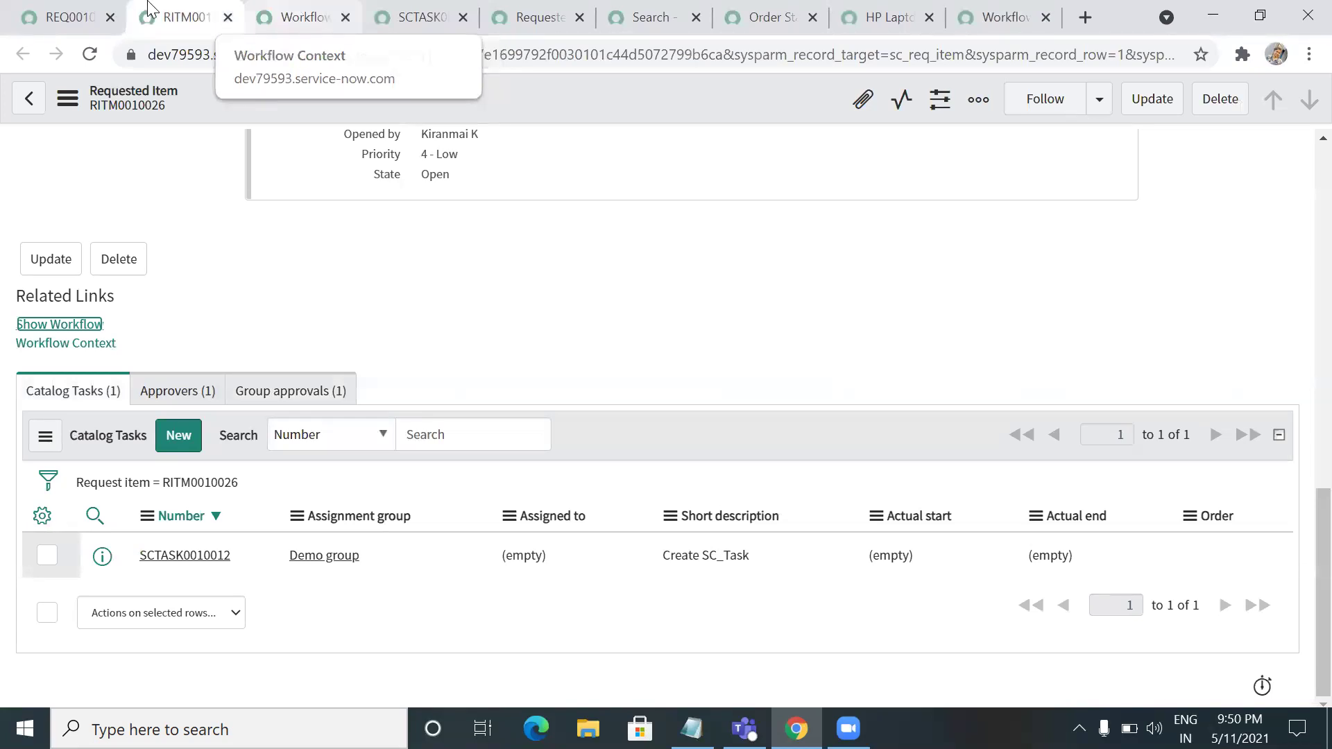
pyautogui.click(314, 75)
pyautogui.click(305, 19)
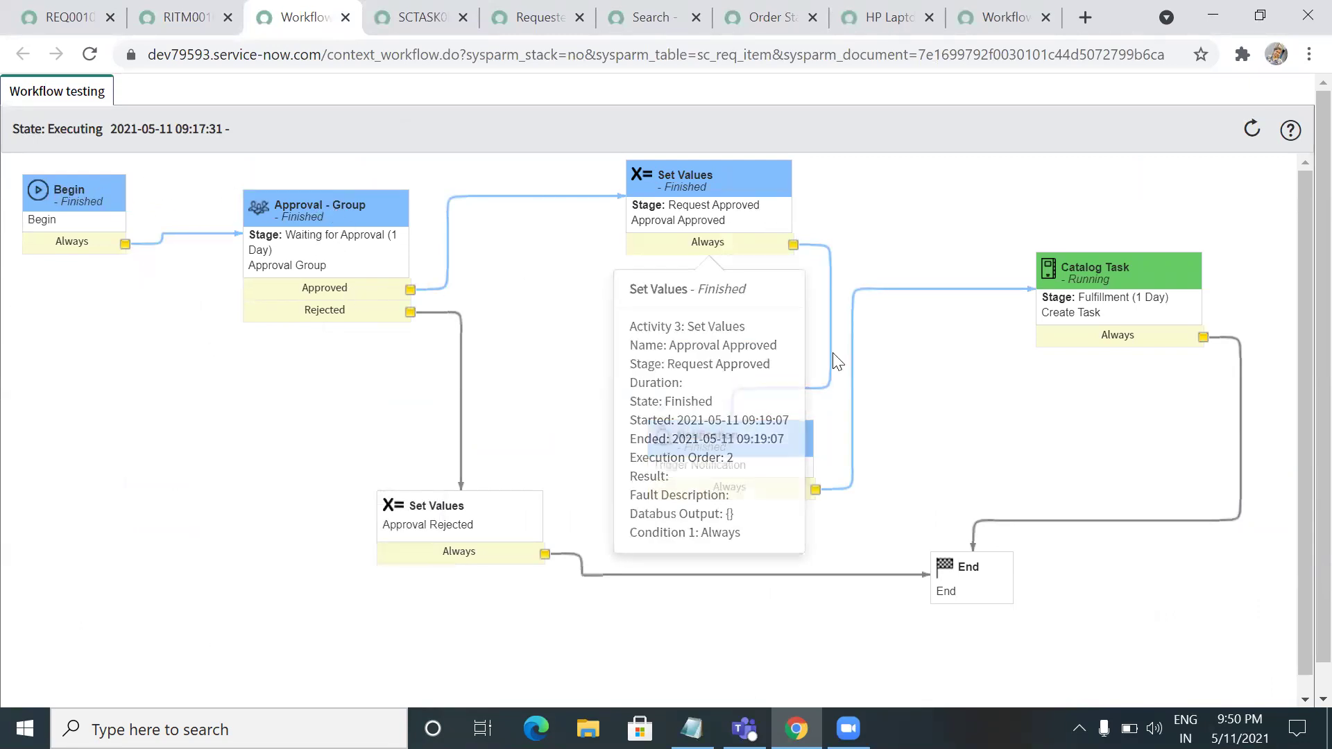
# - Examine the execution details of each activity in the running workflow, from Begin through Approval - Group, Set Values, Notification and Catalog Task to End
pyautogui.moveTo(50, 200)
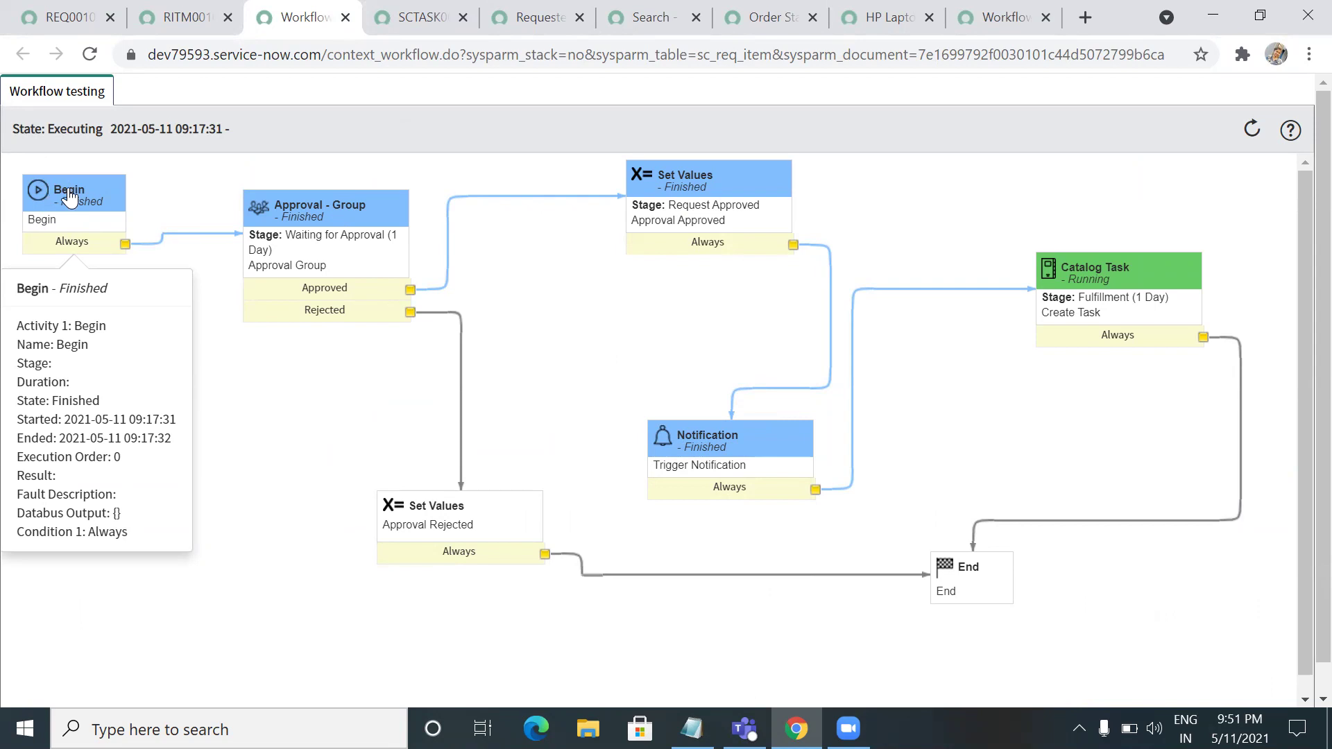
pyautogui.moveTo(326, 214)
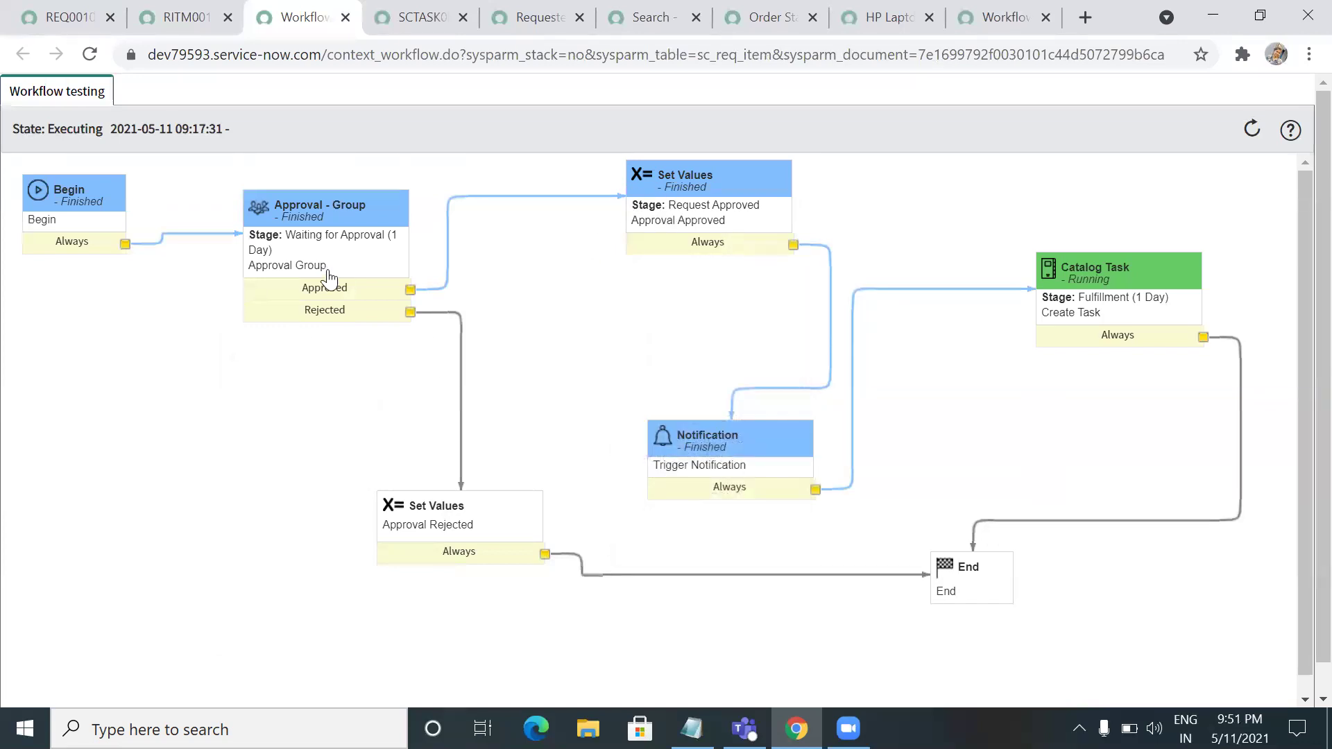
pyautogui.moveTo(338, 279)
pyautogui.moveTo(716, 189)
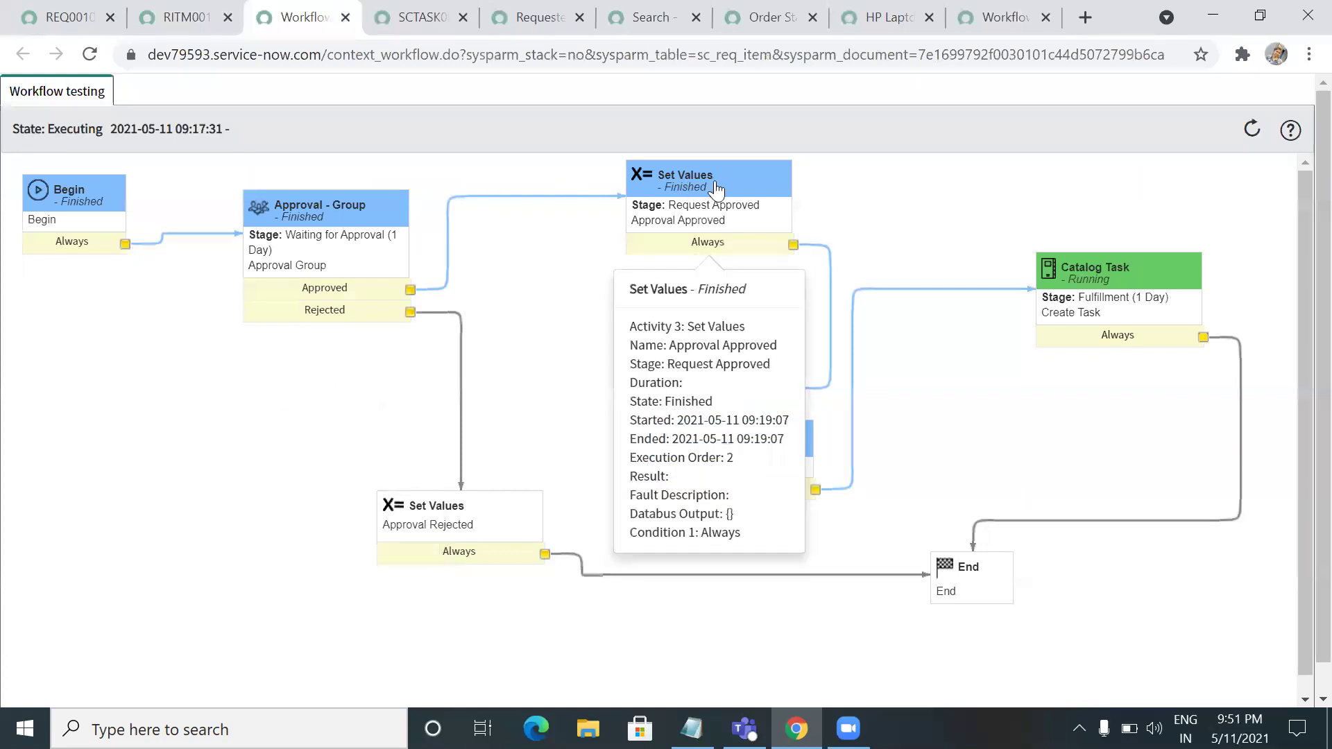
pyautogui.moveTo(725, 478)
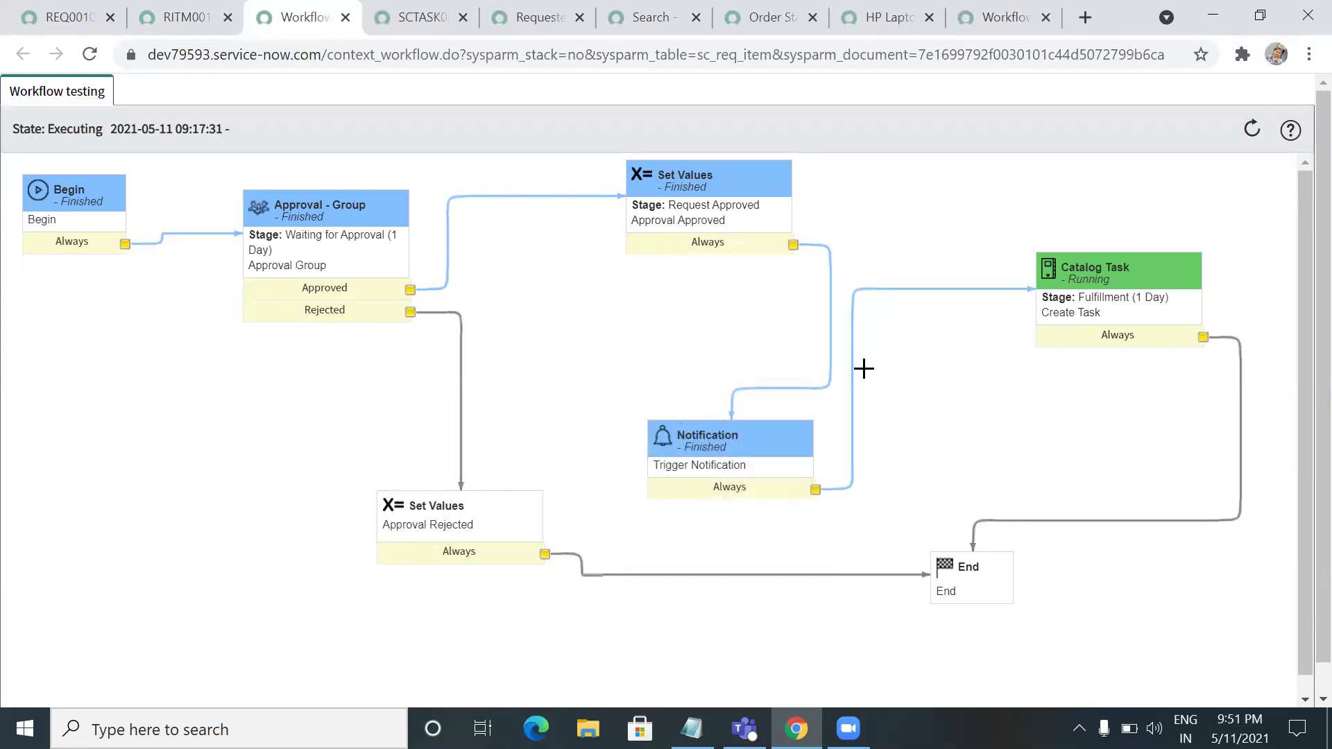
pyautogui.moveTo(1129, 277)
pyautogui.moveTo(945, 600)
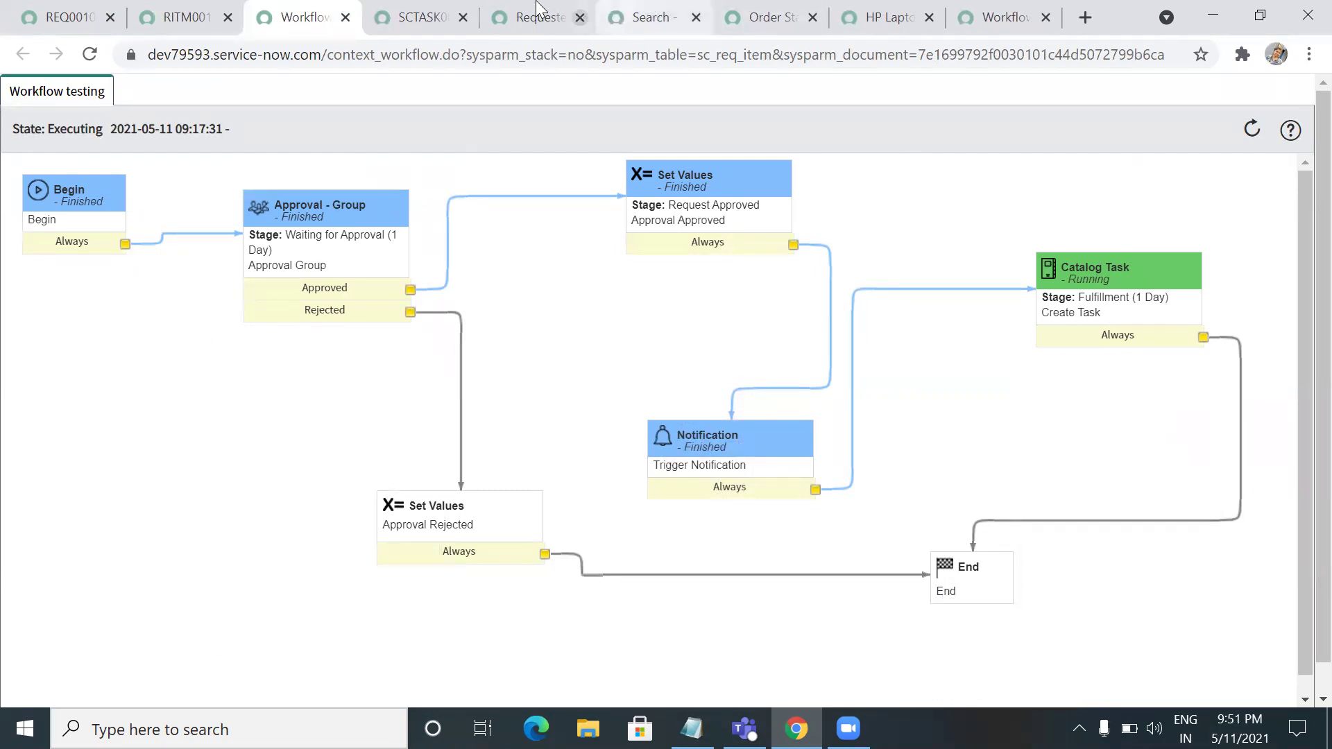
# - Return to the catalog task record and close the task
pyautogui.click(448, 15)
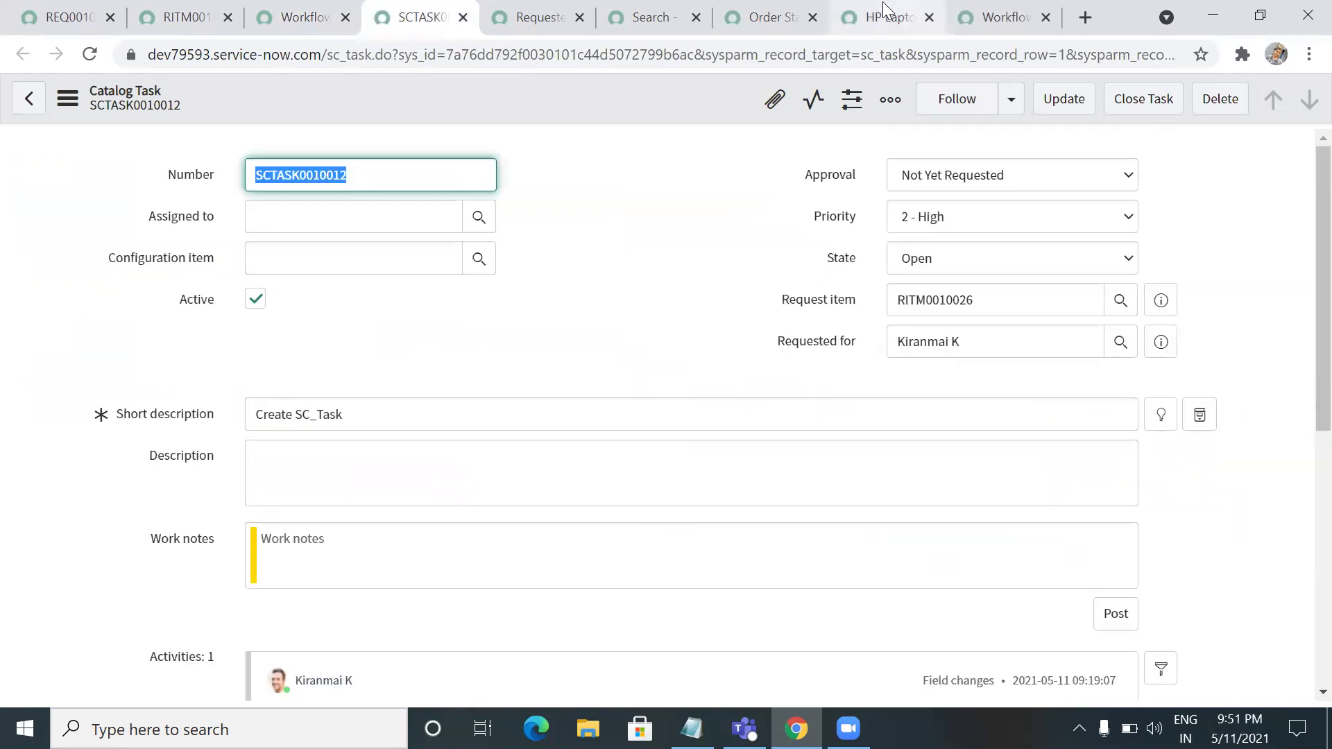
pyautogui.click(1136, 110)
pyautogui.click(1135, 103)
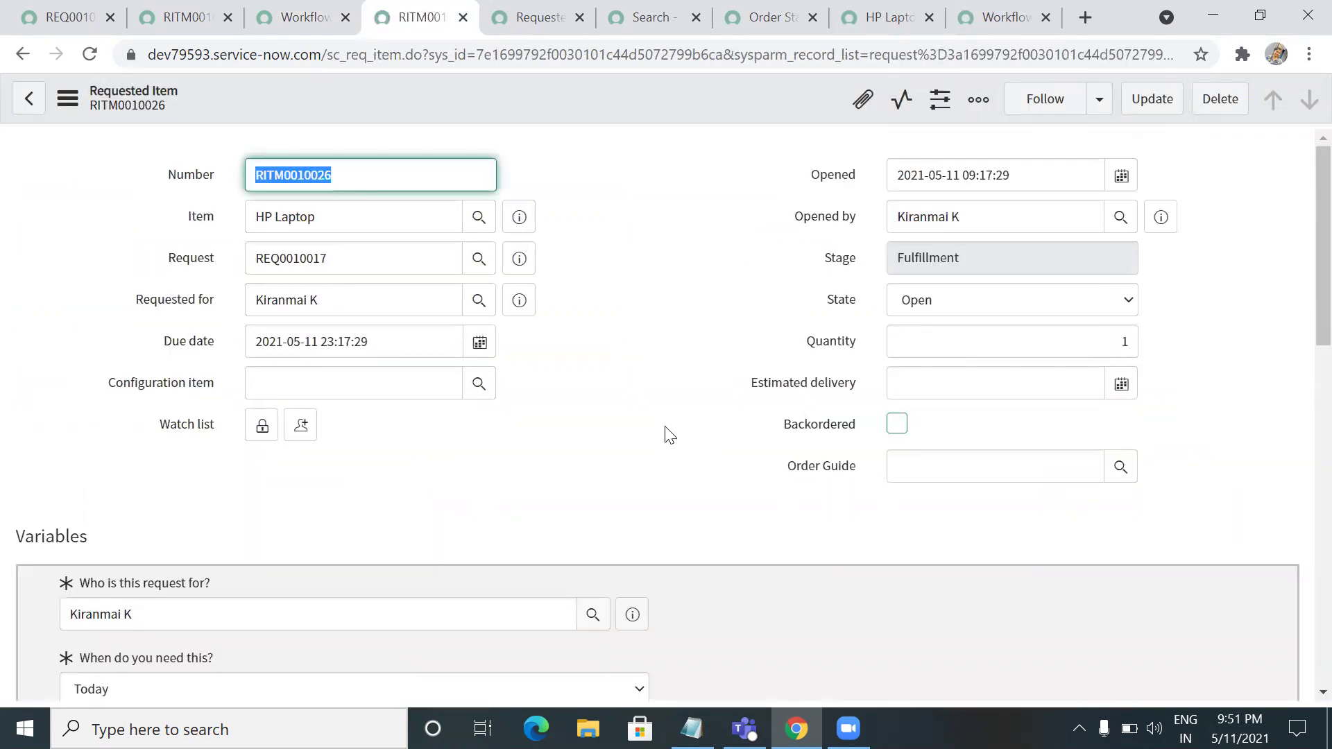
# - Return to the closed catalog task, then open the System Logs Emails list in a new browser tab and switch to it
pyautogui.click(23, 55)
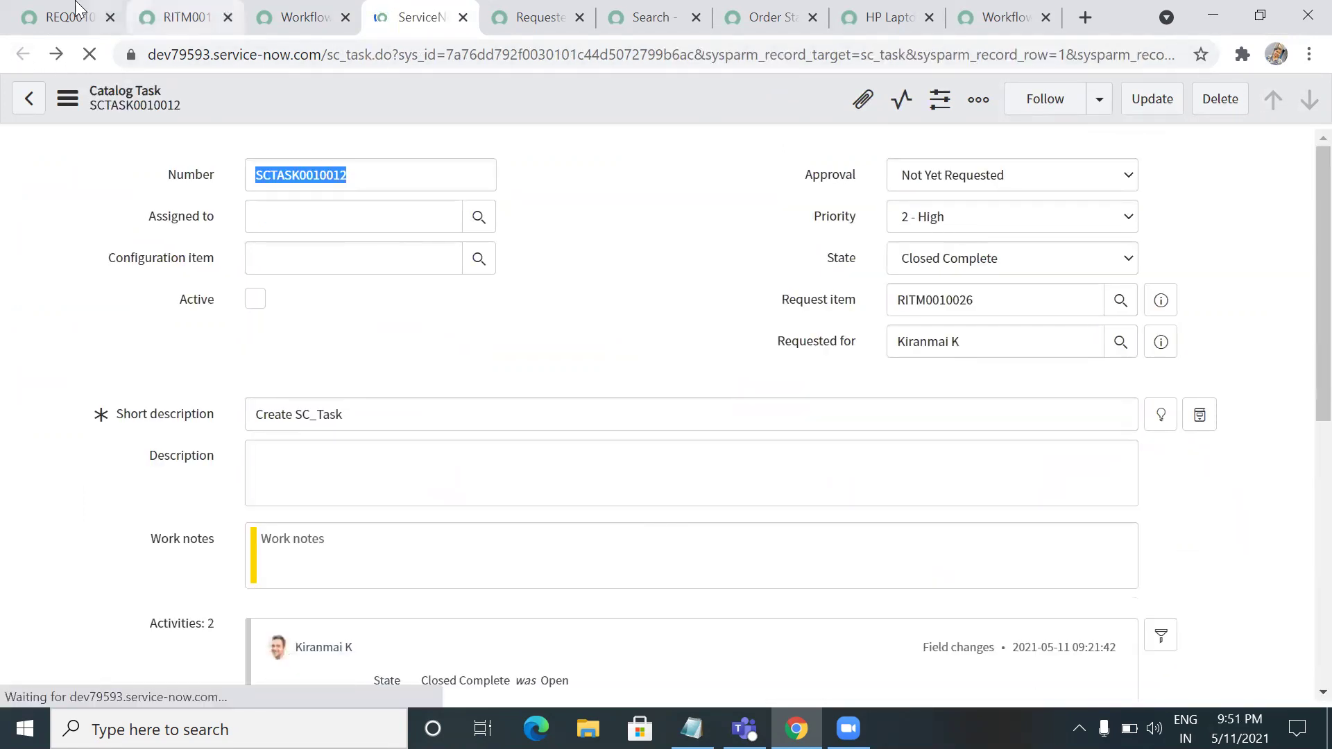
pyautogui.click(76, 7)
pyautogui.write('emails')
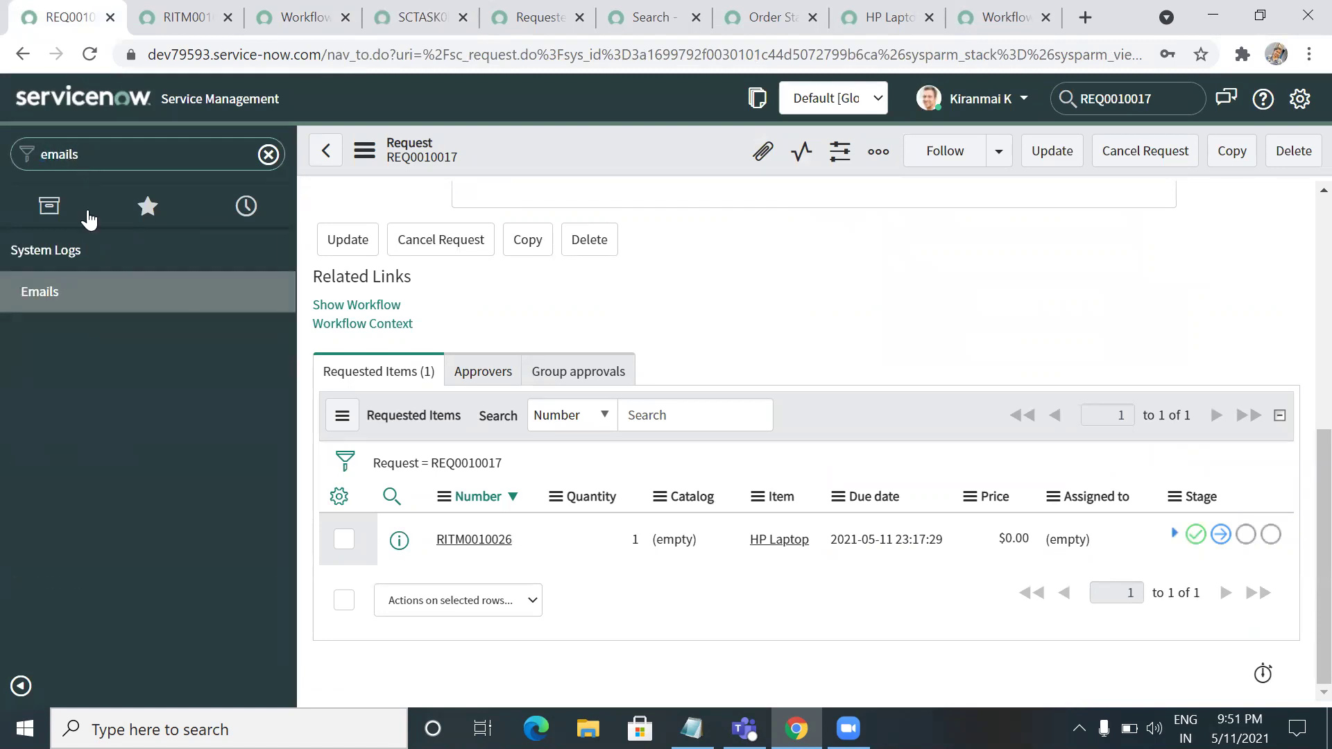
pyautogui.middleClick(41, 295)
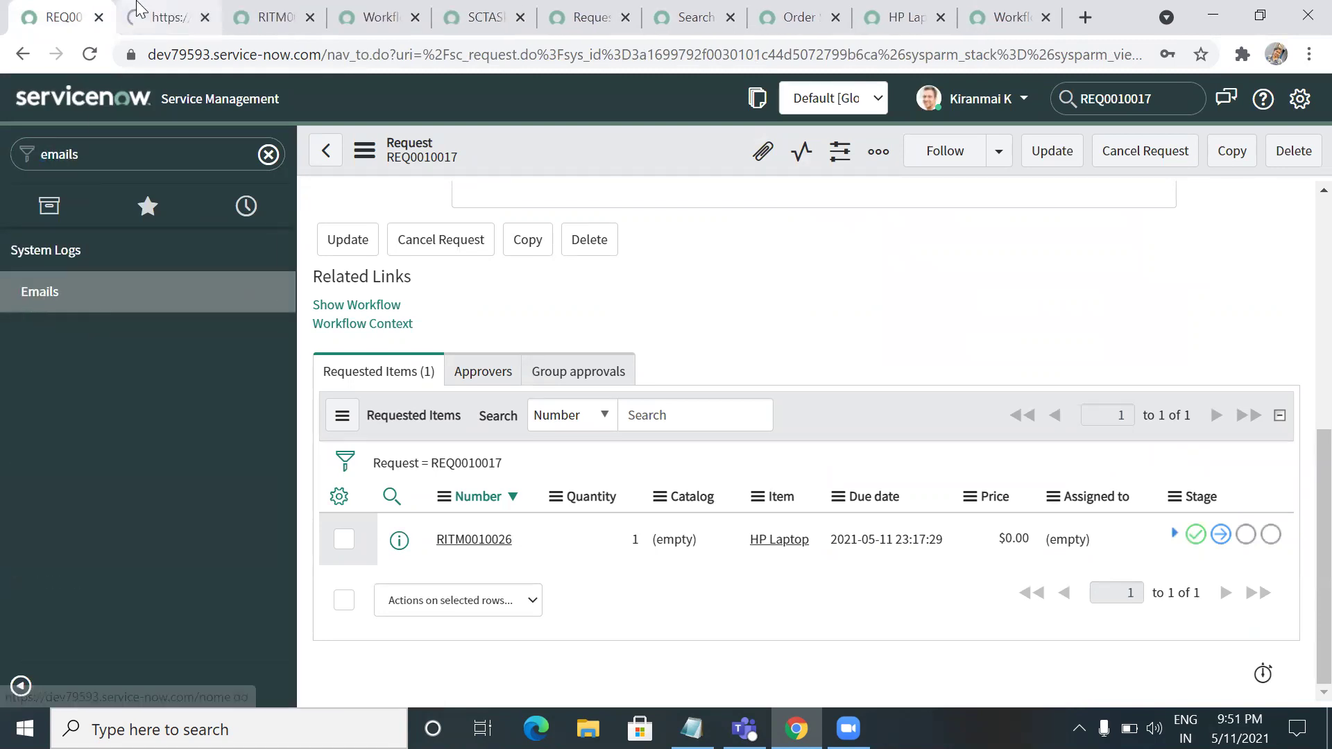
pyautogui.click(170, 17)
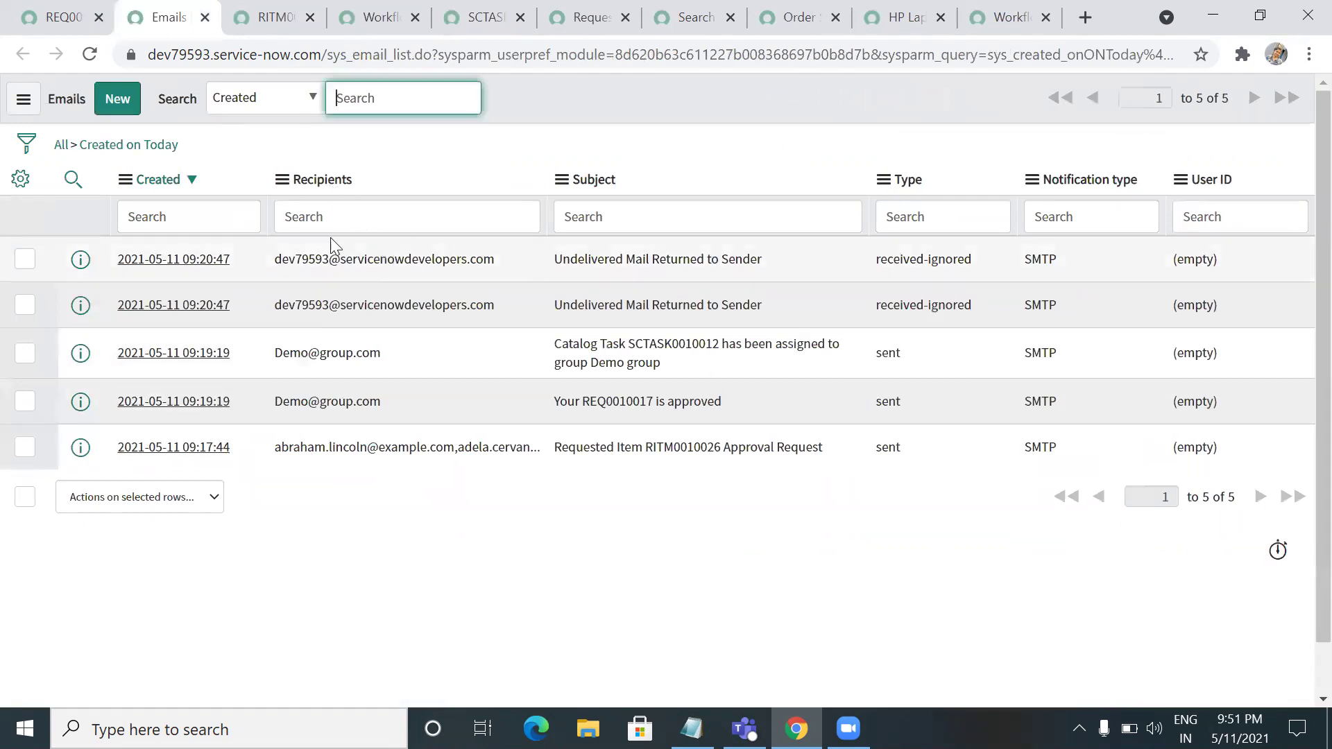
# - Open the newest undelivered-mail email in a new tab, preview its HTML body, and compare it with the workflow's Notification activity
pyautogui.middleClick(194, 269)
pyautogui.click(221, 9)
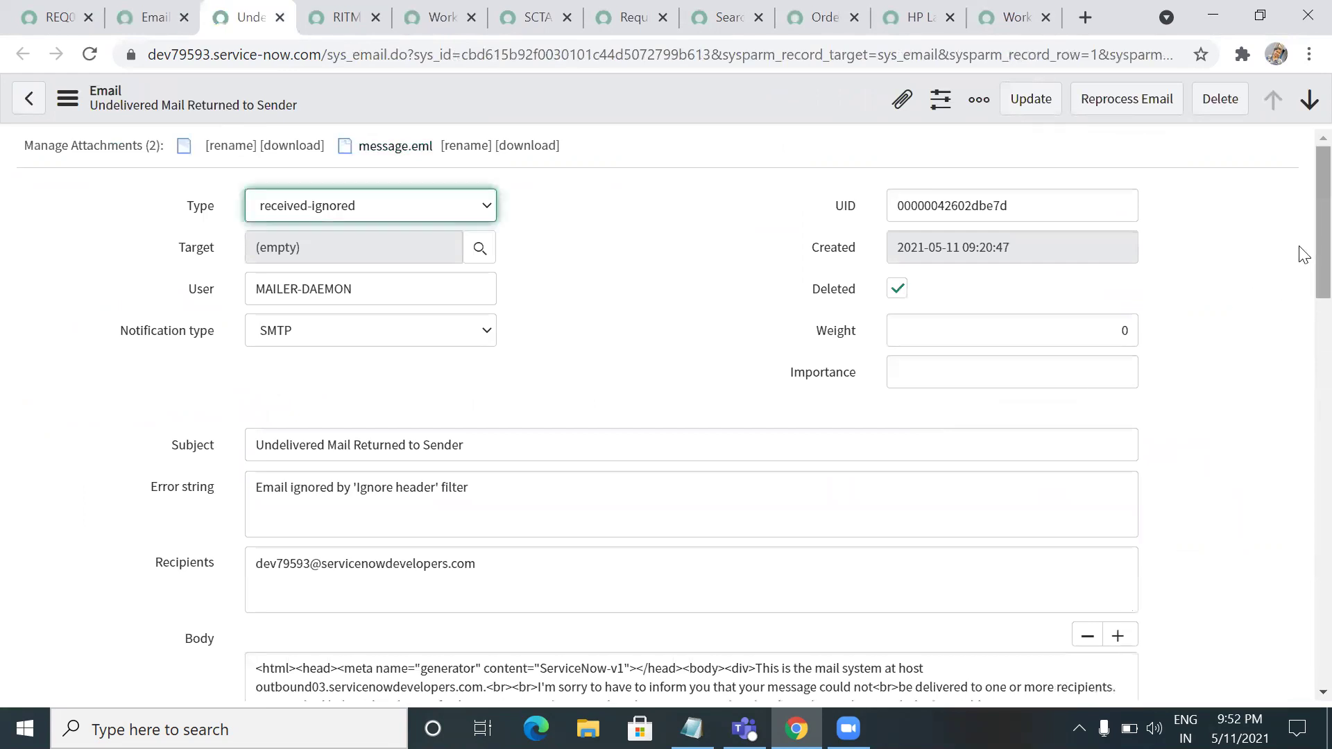
pyautogui.scroll(-7, 1299, 252)
pyautogui.scroll(-5, 1303, 567)
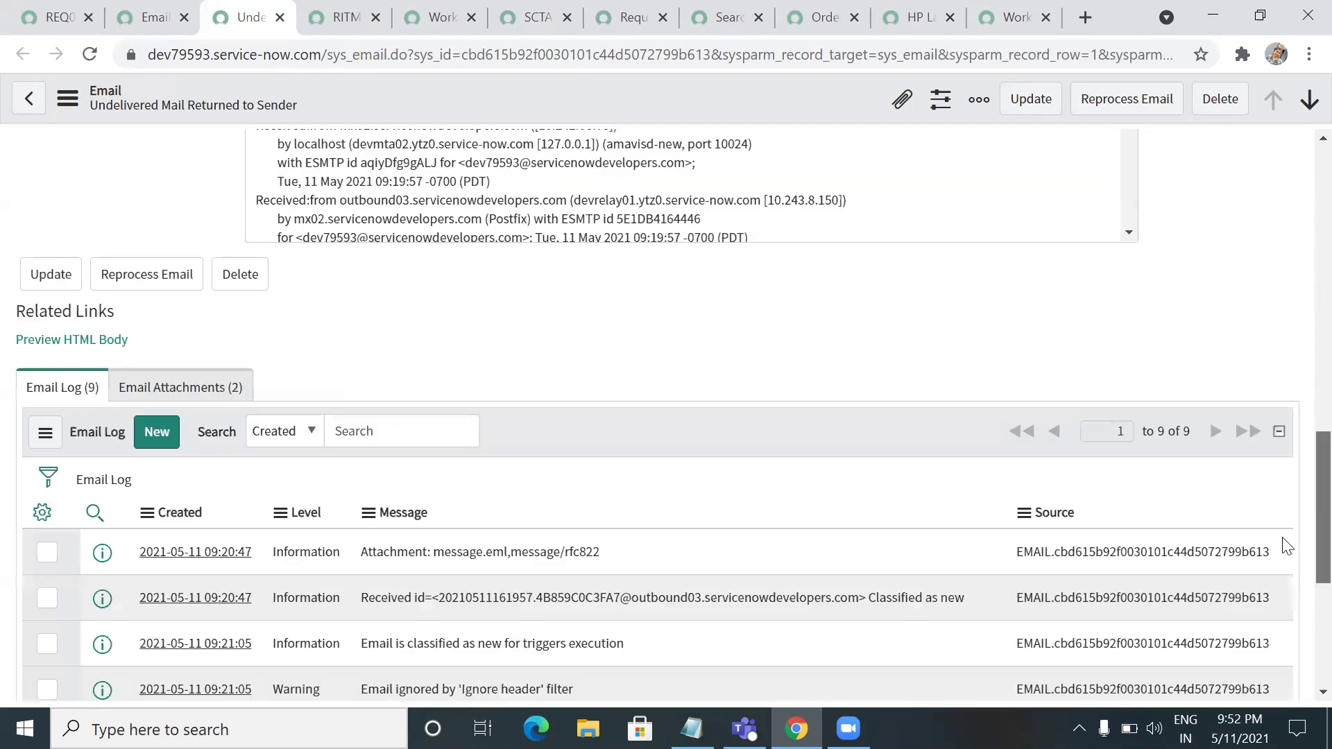
pyautogui.scroll(-12, 1303, 247)
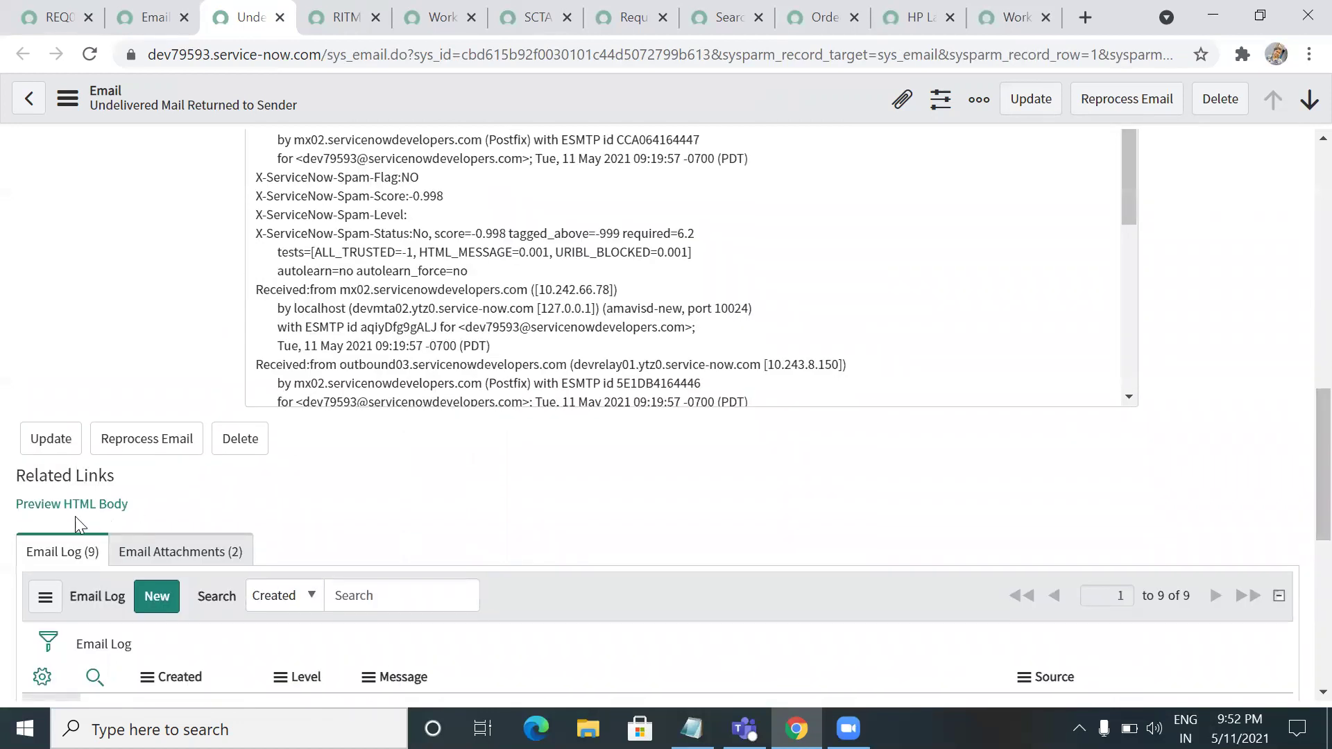
pyautogui.click(73, 507)
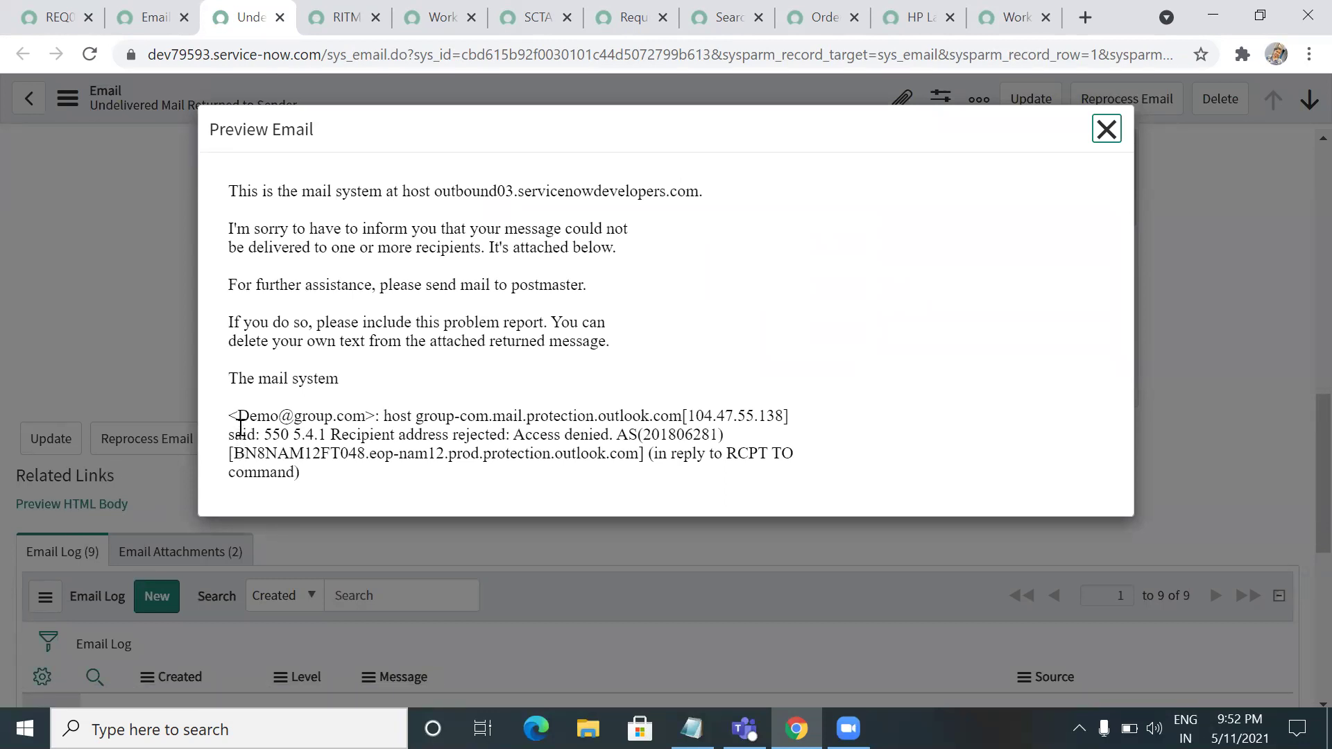
pyautogui.moveTo(244, 416); pyautogui.dragTo(811, 436)
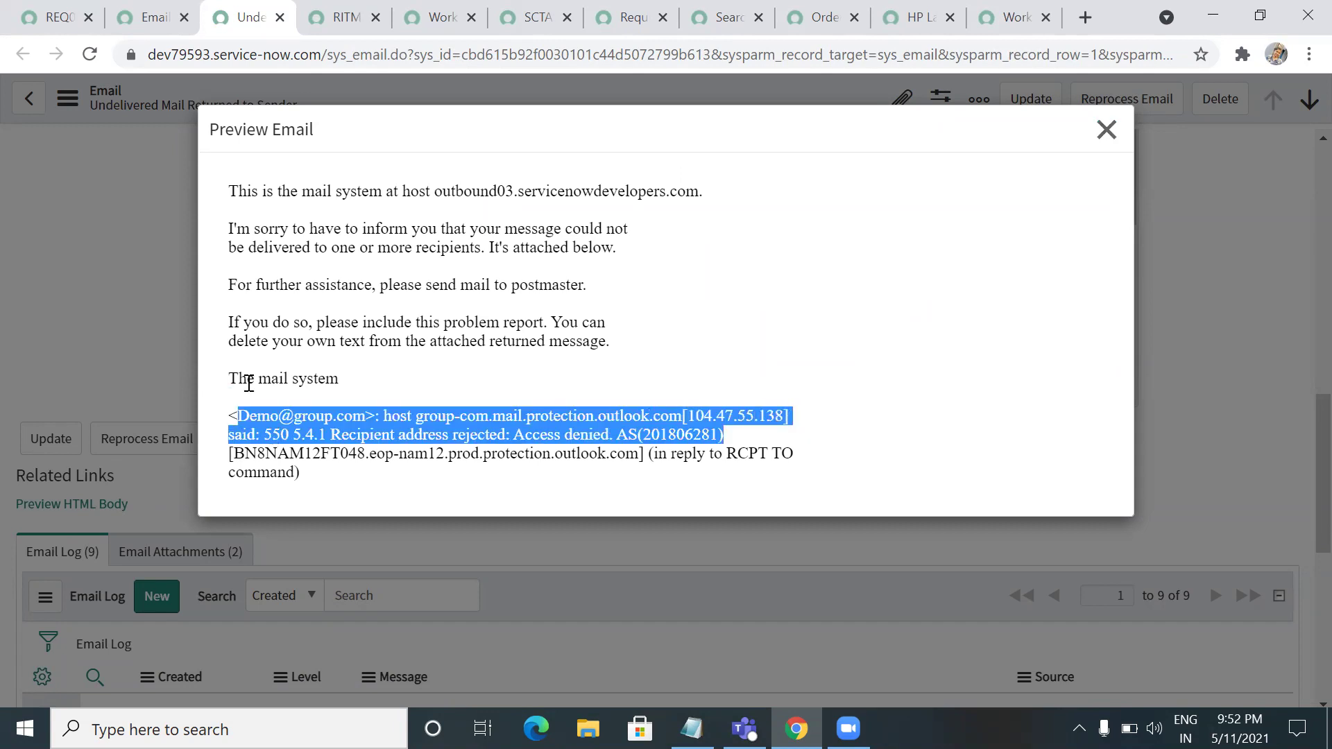
pyautogui.click(338, 401)
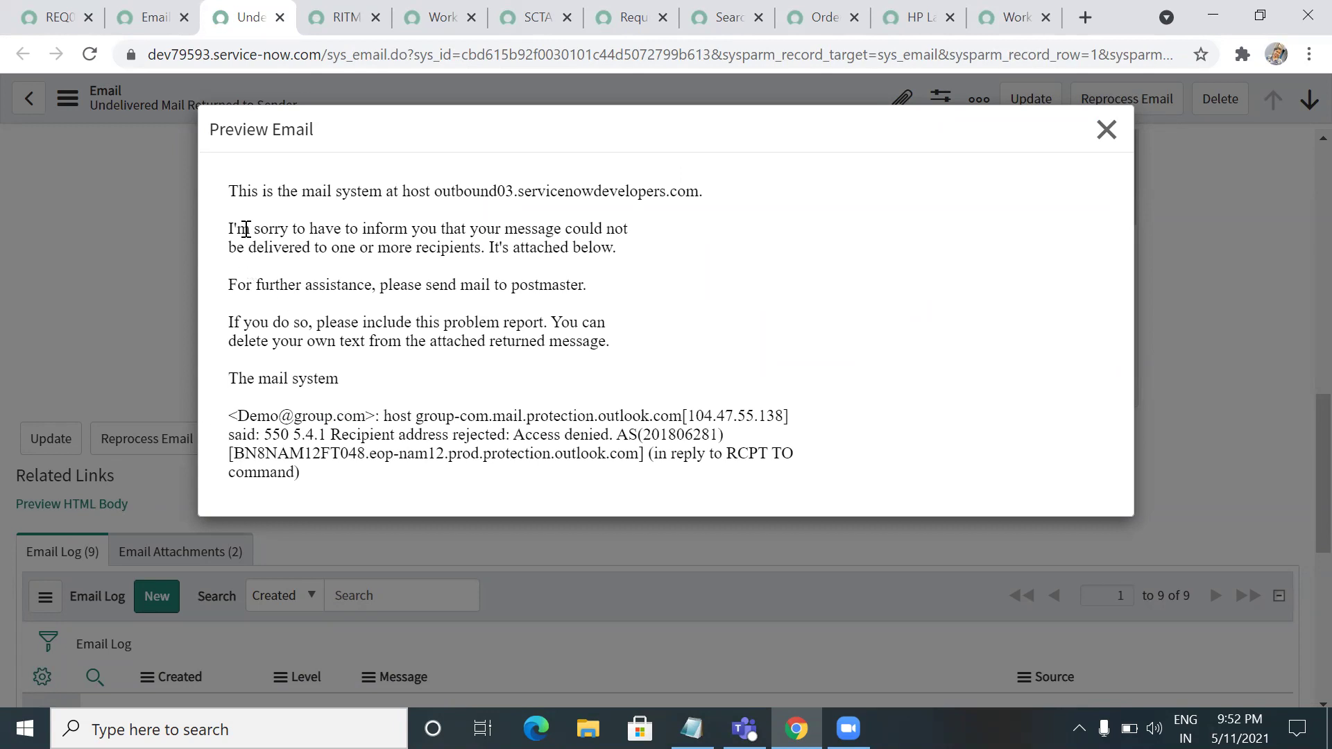
pyautogui.click(999, 17)
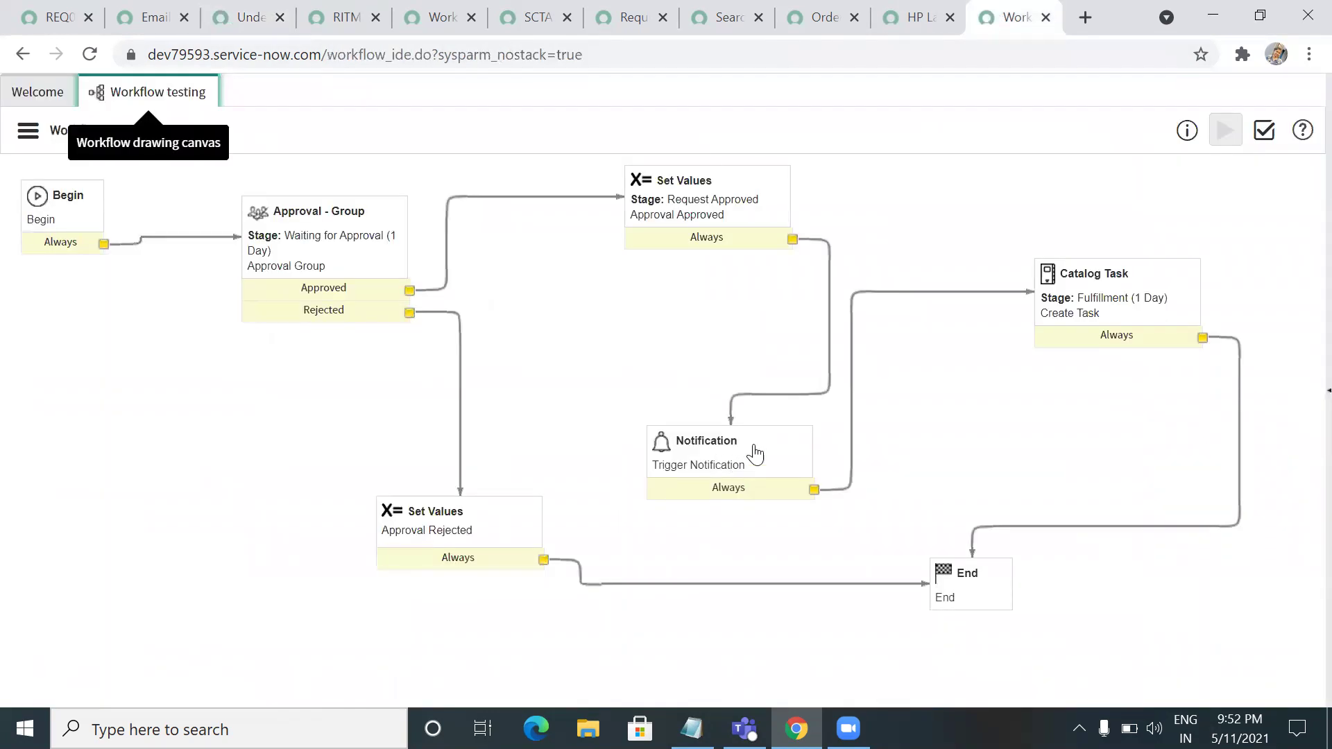
pyautogui.click(154, 19)
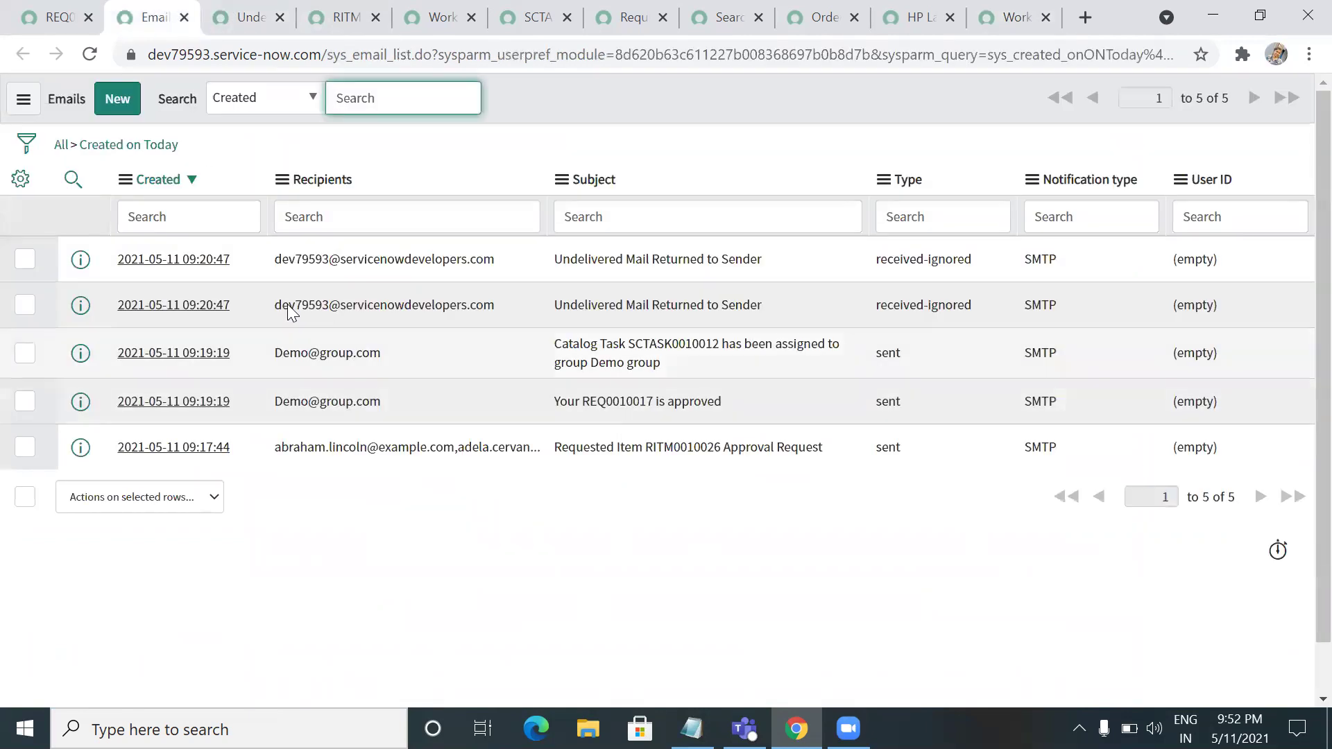
# - Open the second undelivered-mail email, the request approval email and the catalog task assignment email from the Emails list in new tabs
pyautogui.middleClick(173, 307)
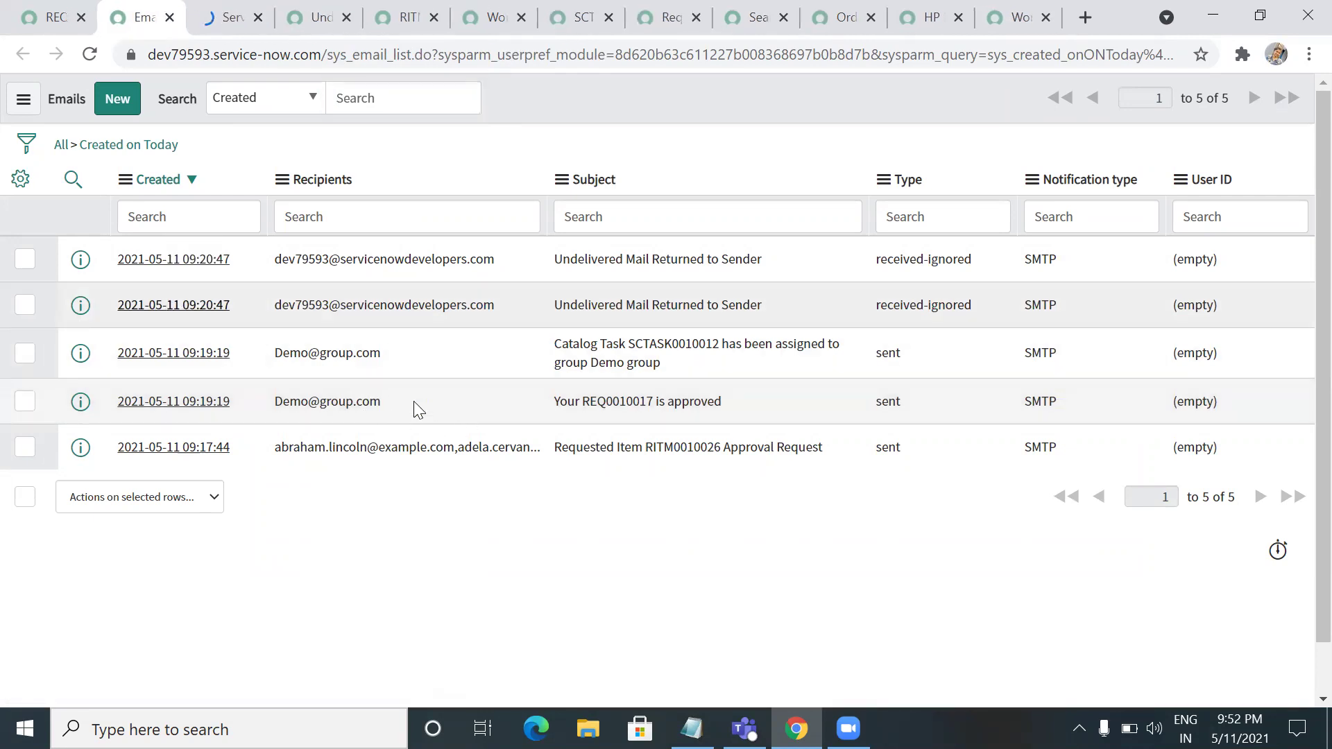
pyautogui.moveTo(548, 408); pyautogui.dragTo(699, 409)
pyautogui.click(543, 344)
pyautogui.moveTo(539, 337); pyautogui.dragTo(681, 359)
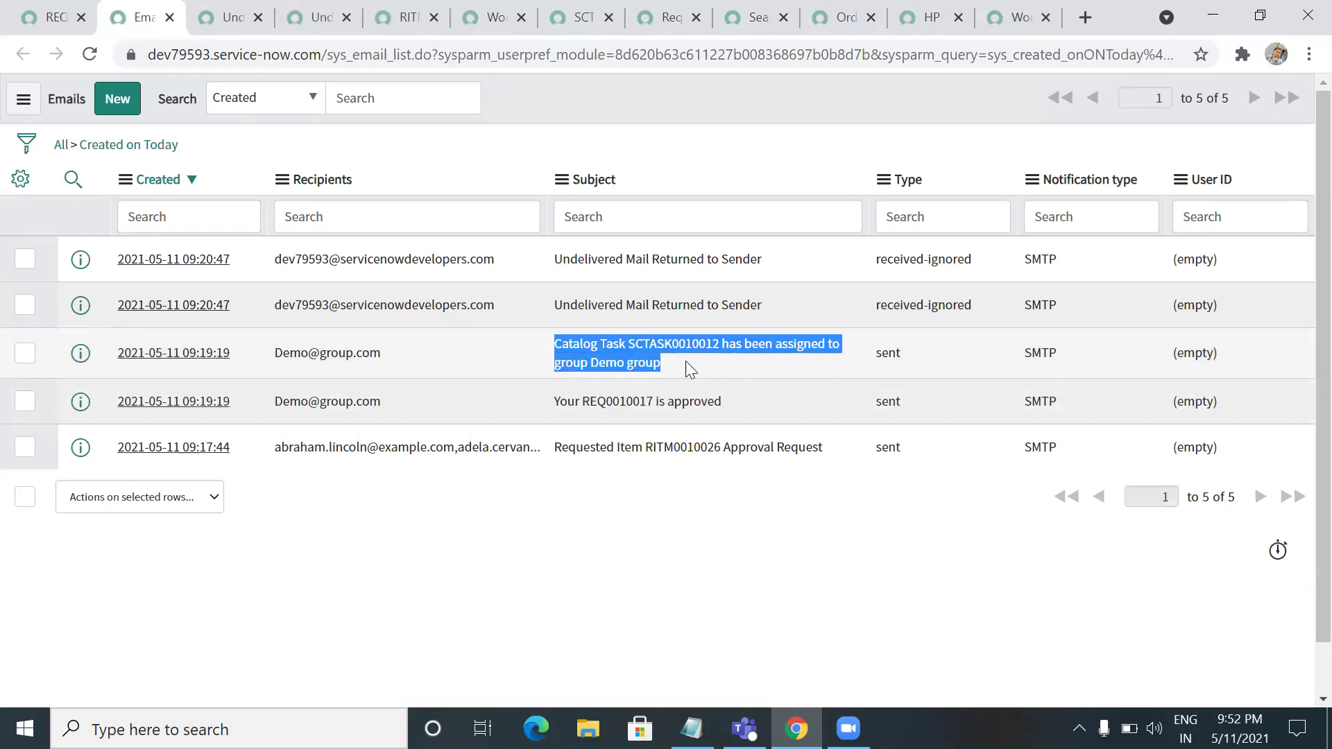
pyautogui.keyDown('ctrl'); pyautogui.click(184, 411); pyautogui.keyUp('ctrl')
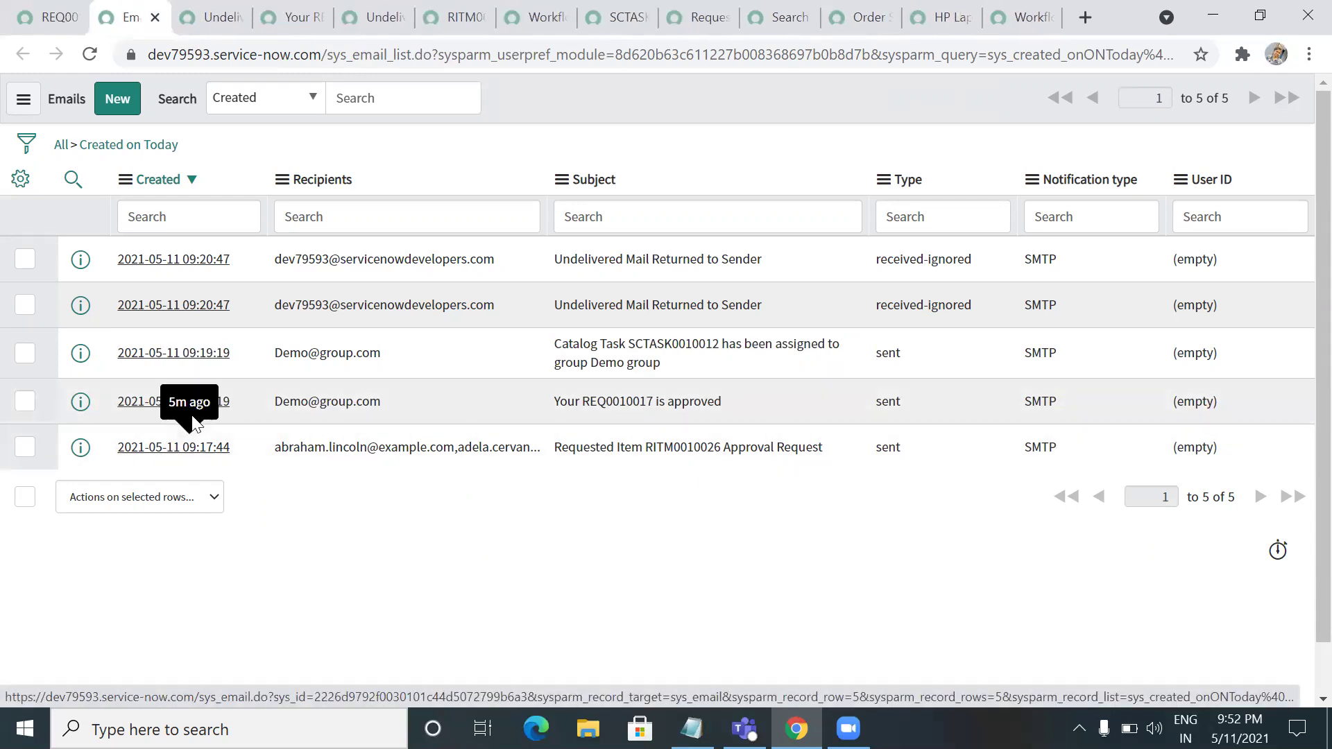
pyautogui.keyDown('ctrl'); pyautogui.click(173, 352); pyautogui.keyUp('ctrl')
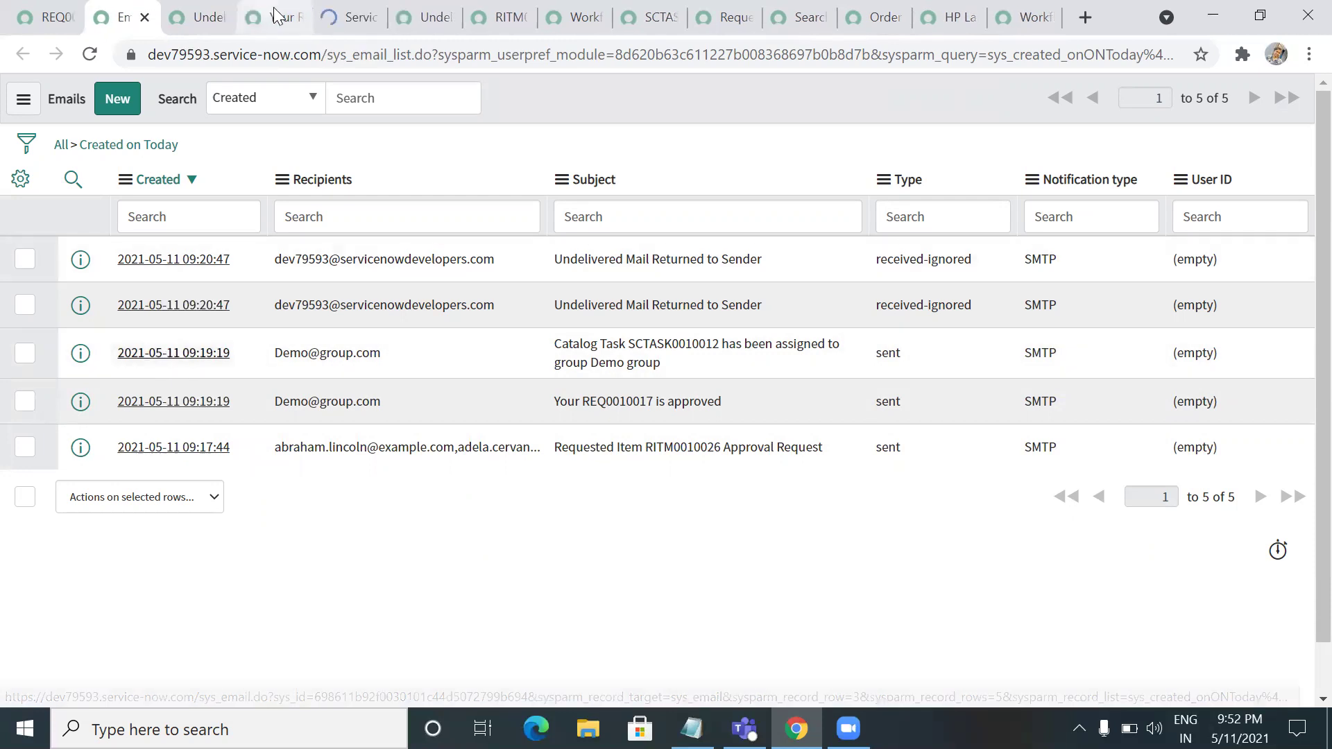
# - Preview the HTML body of the request approval email, read its message and order details, and close the preview
pyautogui.hotkey('ctrl', '4')
pyautogui.moveTo(1321, 233); pyautogui.dragTo(1321, 524)
pyautogui.click(31, 437)
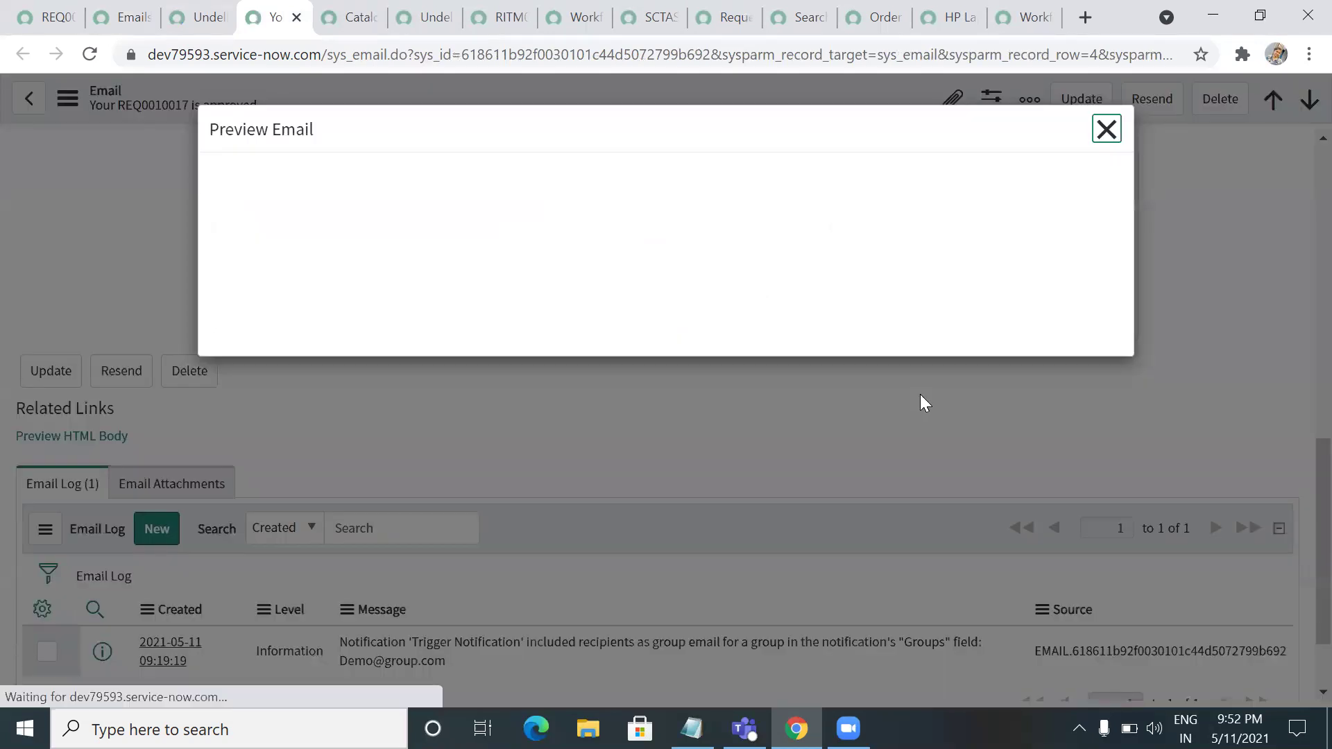
pyautogui.doubleClick(230, 184)
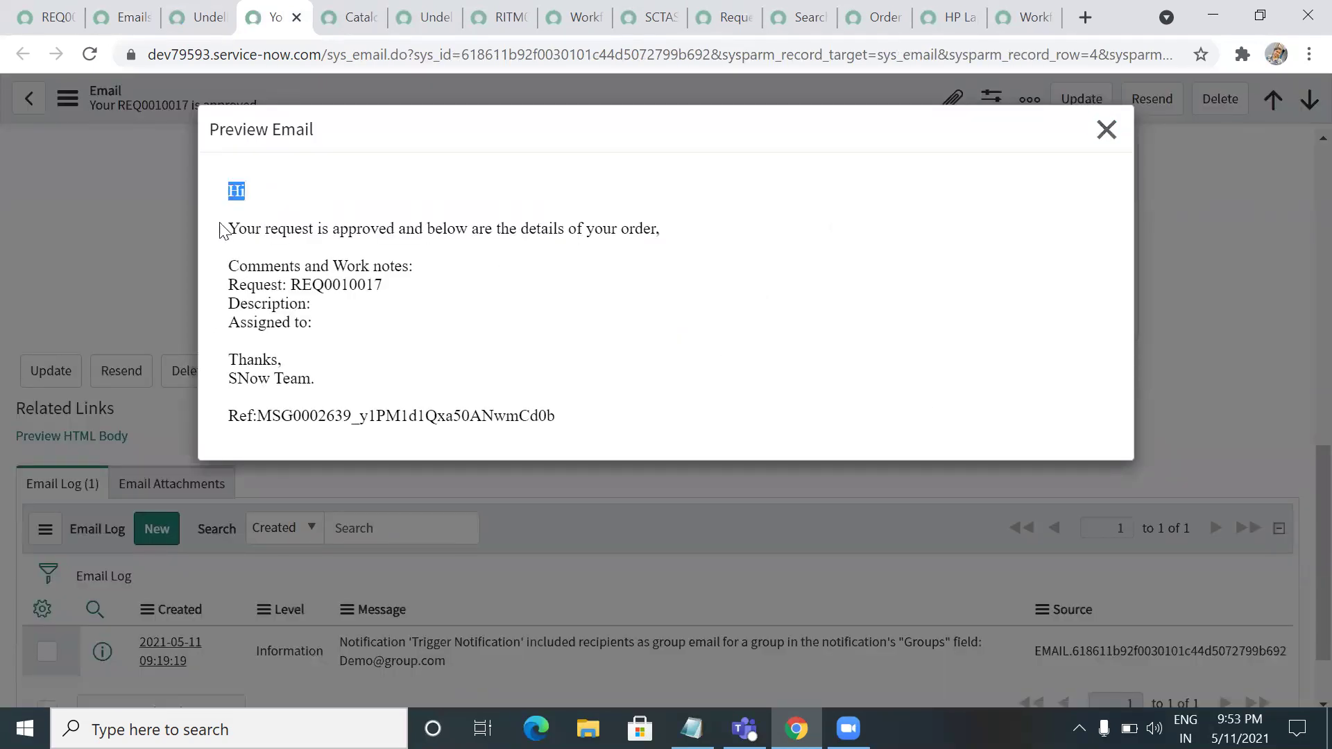
pyautogui.moveTo(255, 229); pyautogui.dragTo(415, 268)
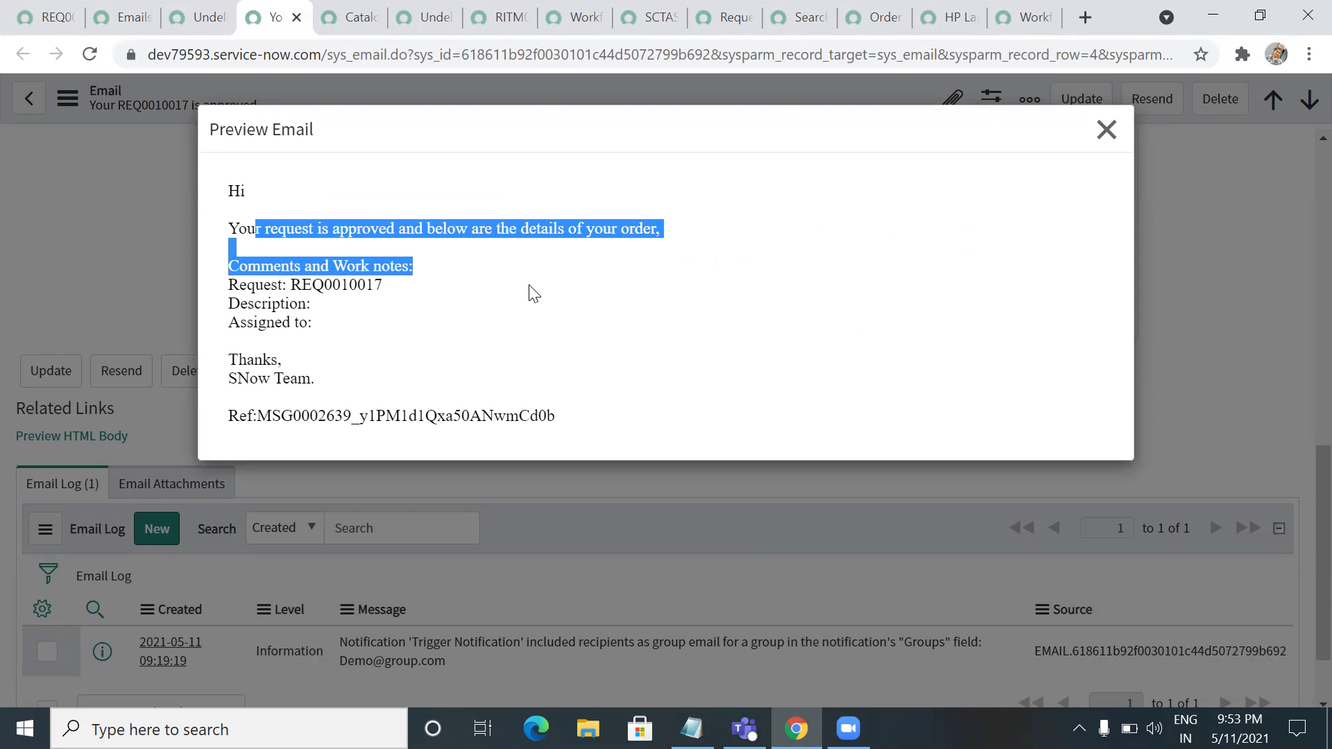
pyautogui.click(483, 346)
pyautogui.moveTo(226, 273); pyautogui.dragTo(426, 273)
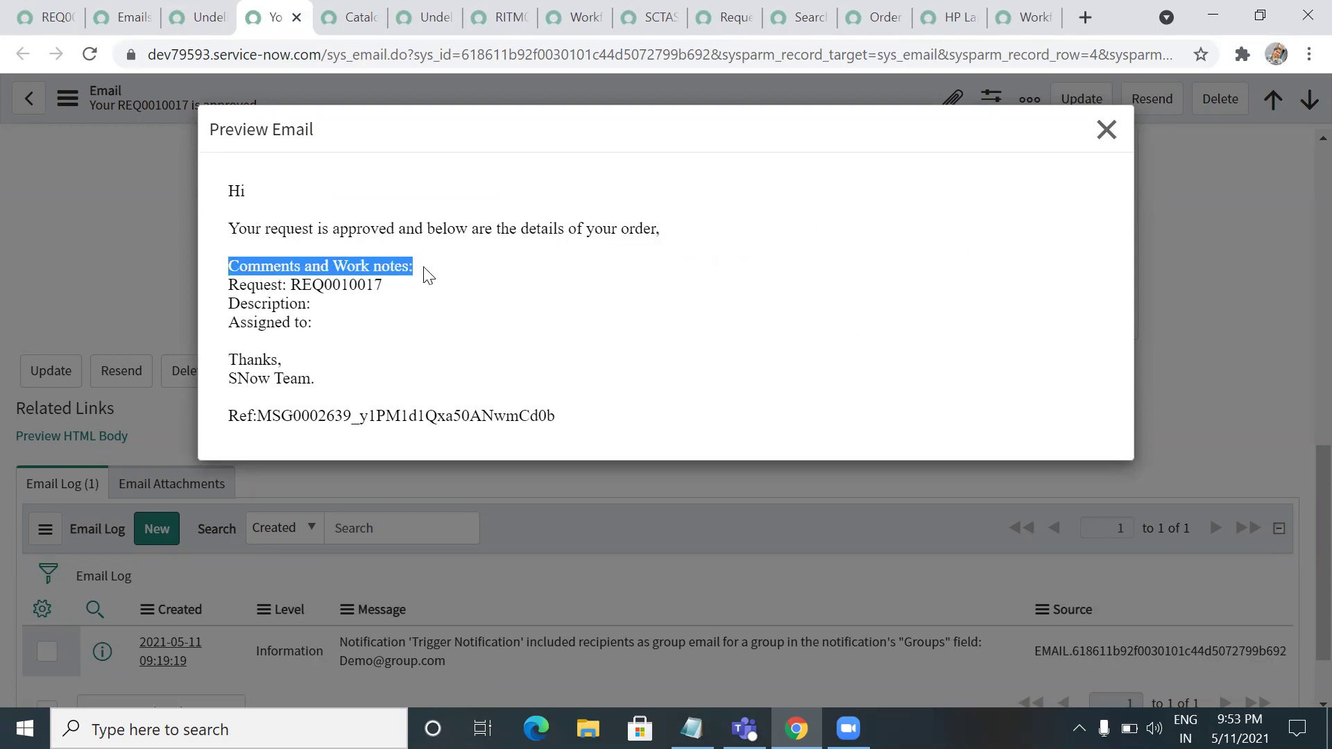
pyautogui.click(434, 273)
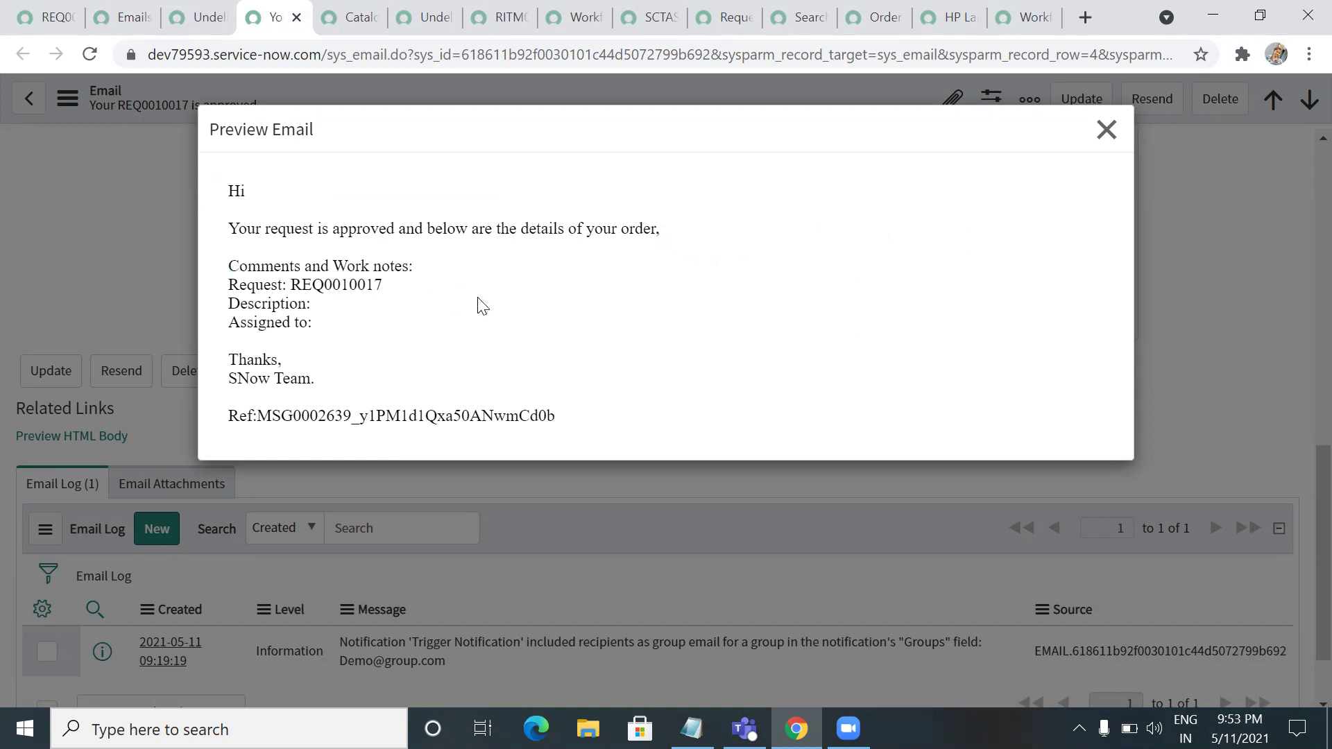
pyautogui.moveTo(227, 284); pyautogui.dragTo(406, 295)
pyautogui.click(406, 295)
pyautogui.click(1106, 129)
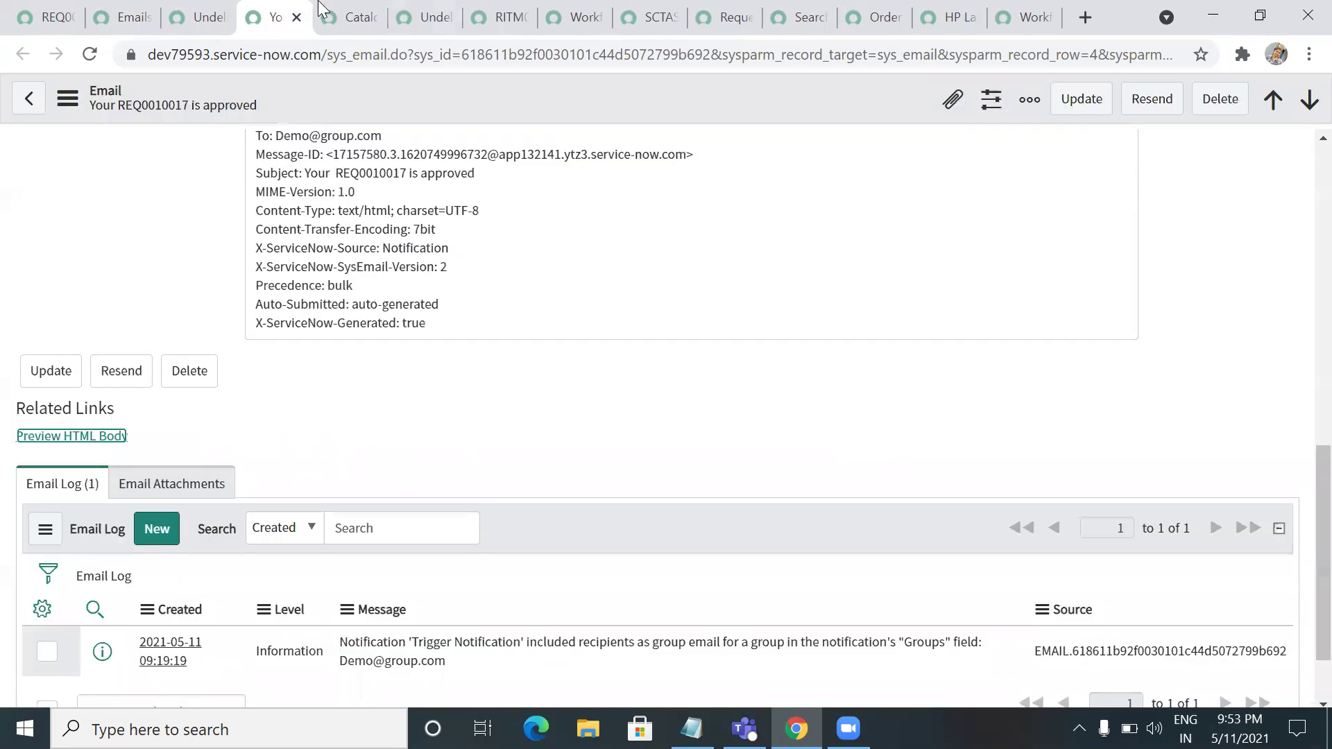
# - Open the catalog task assignment email again from the Emails list and examine the second undelivered-mail record down to its email log
pyautogui.click(197, 15)
pyautogui.click(142, 19)
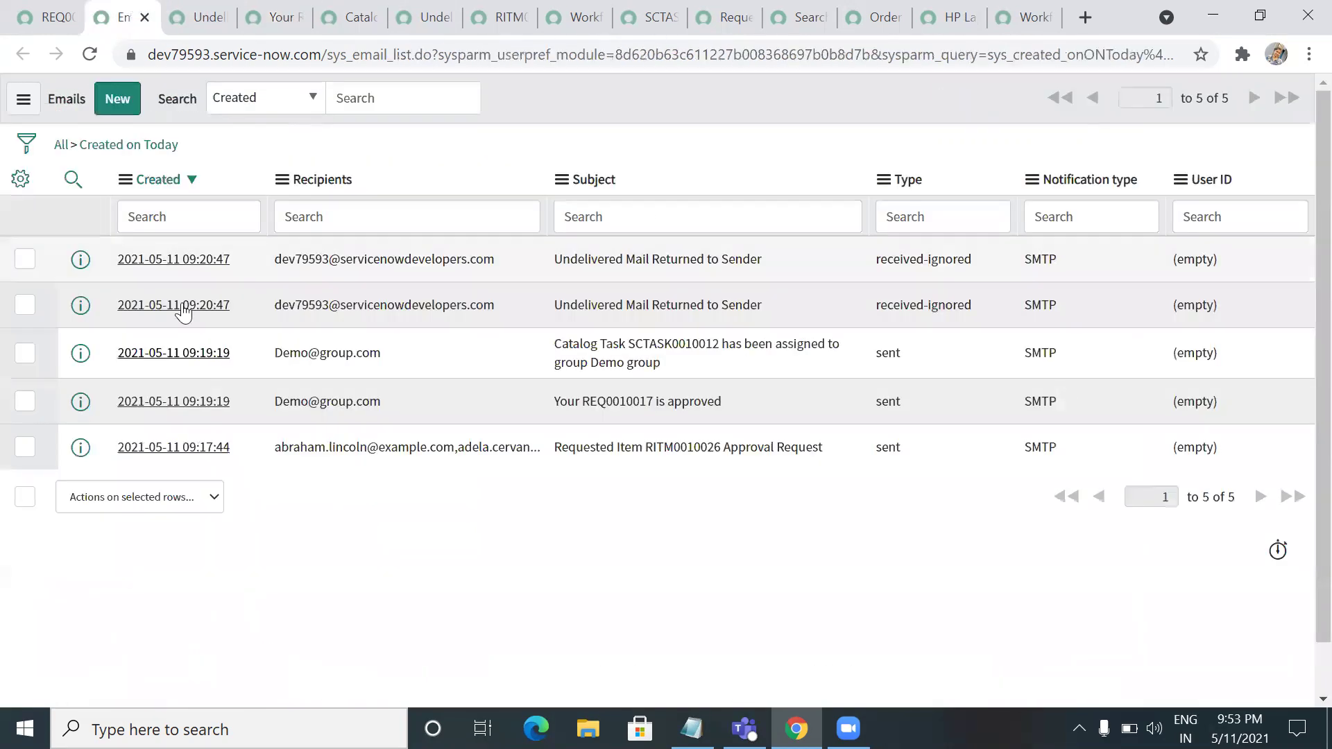
pyautogui.keyDown('ctrl'); pyautogui.click(185, 357); pyautogui.keyUp('ctrl')
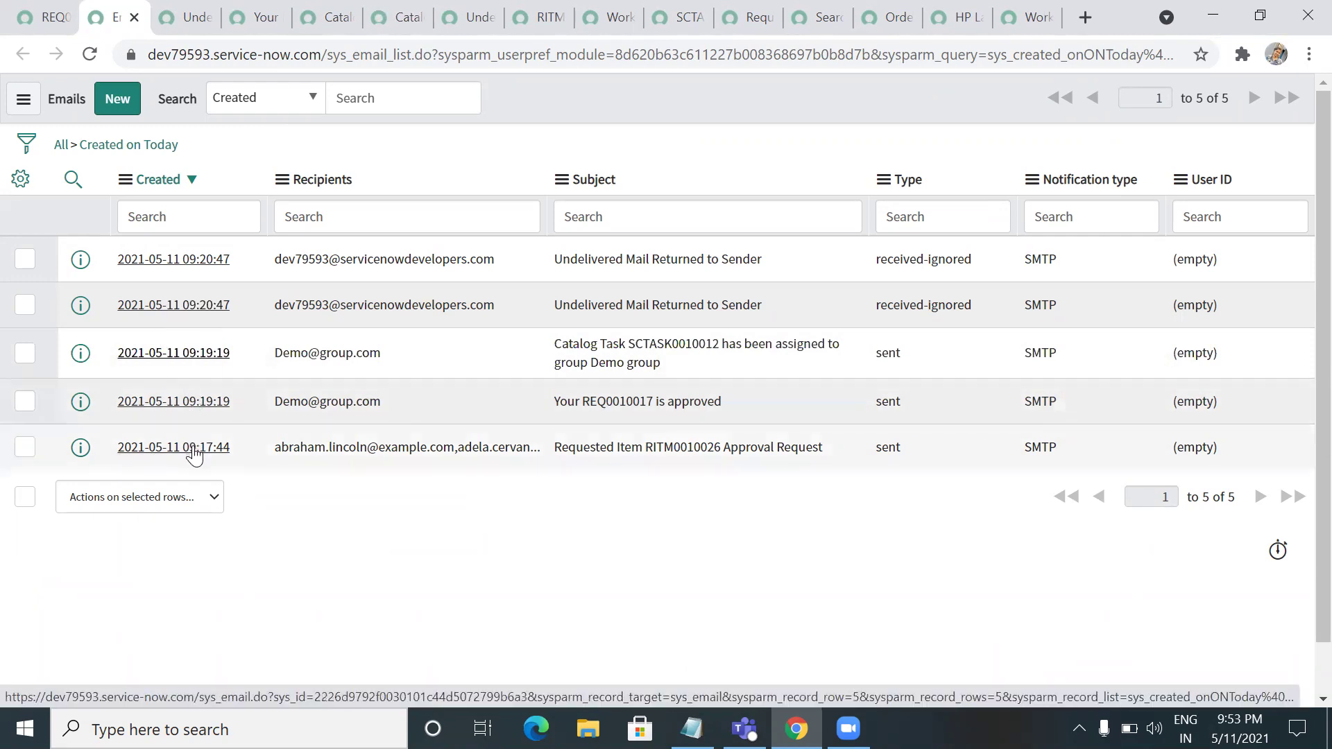
pyautogui.click(184, 17)
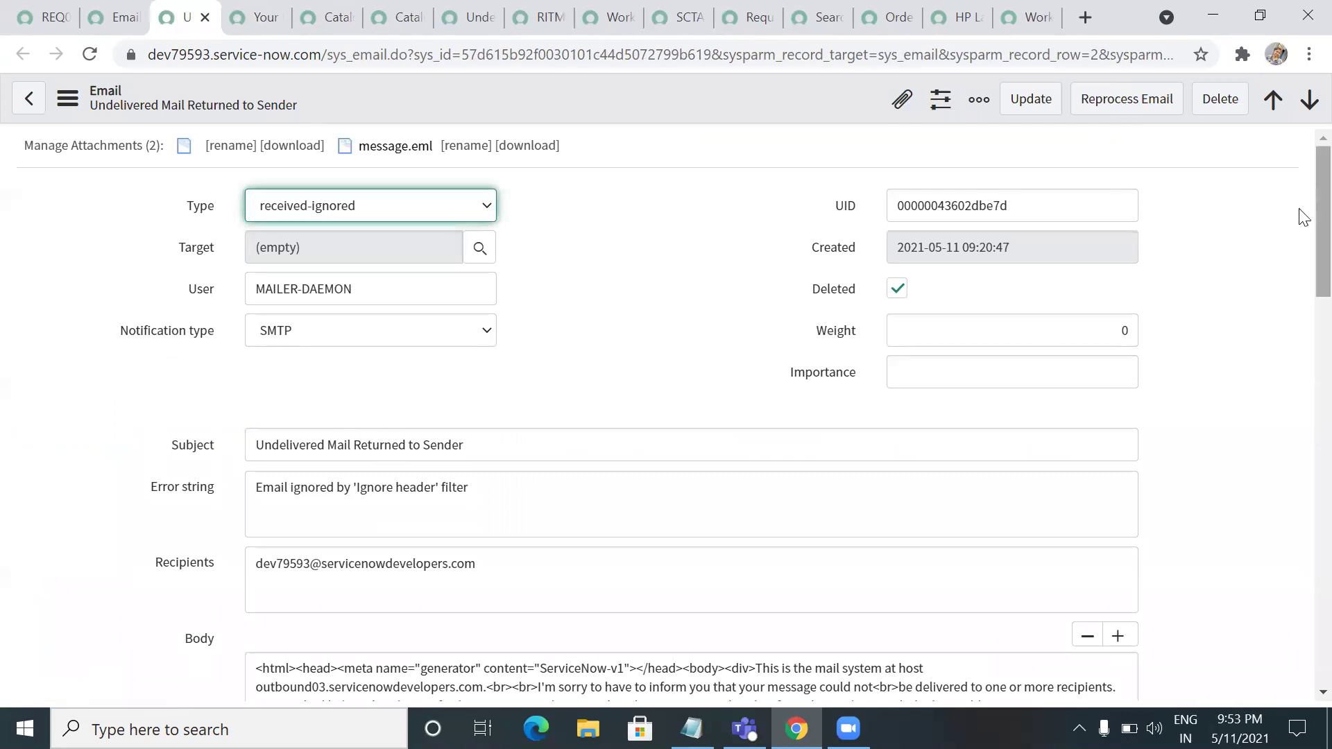
pyautogui.scroll(-8, 1300, 217)
pyautogui.scroll(-10, 1302, 472)
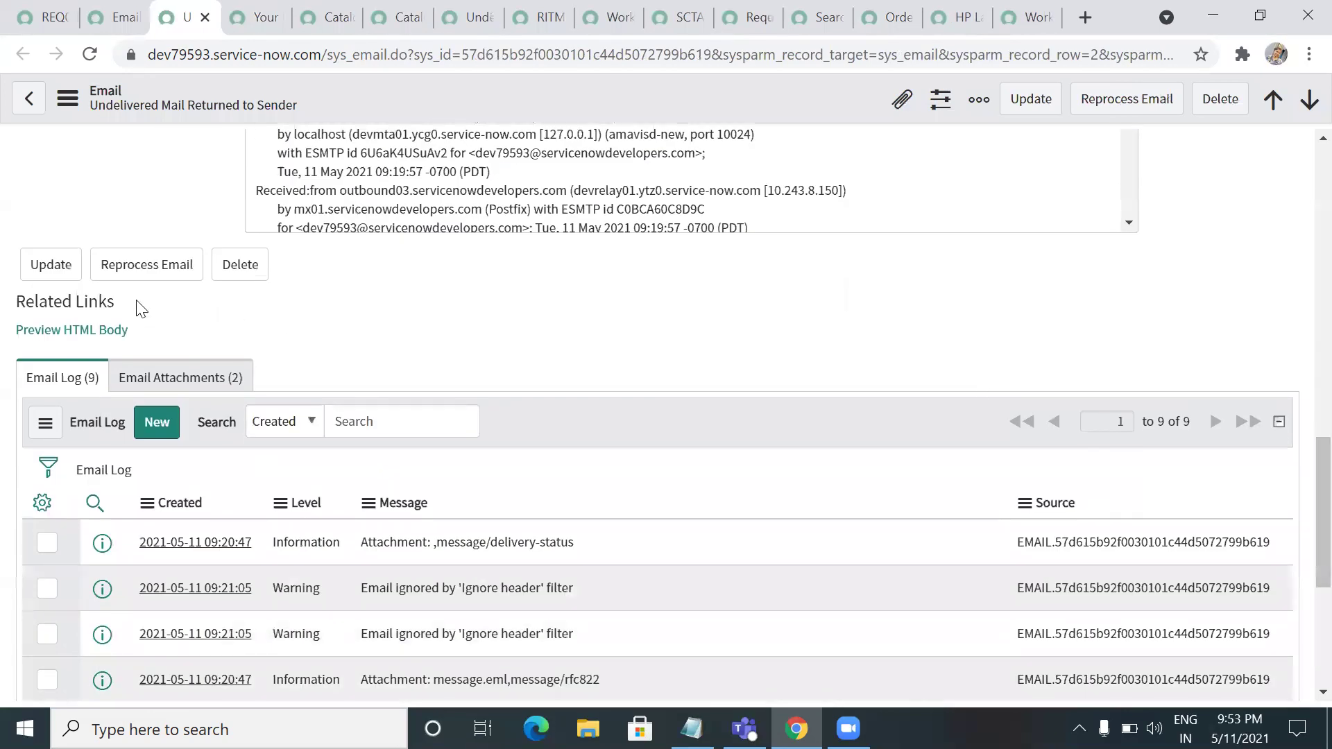
pyautogui.click(121, 17)
pyautogui.click(271, 19)
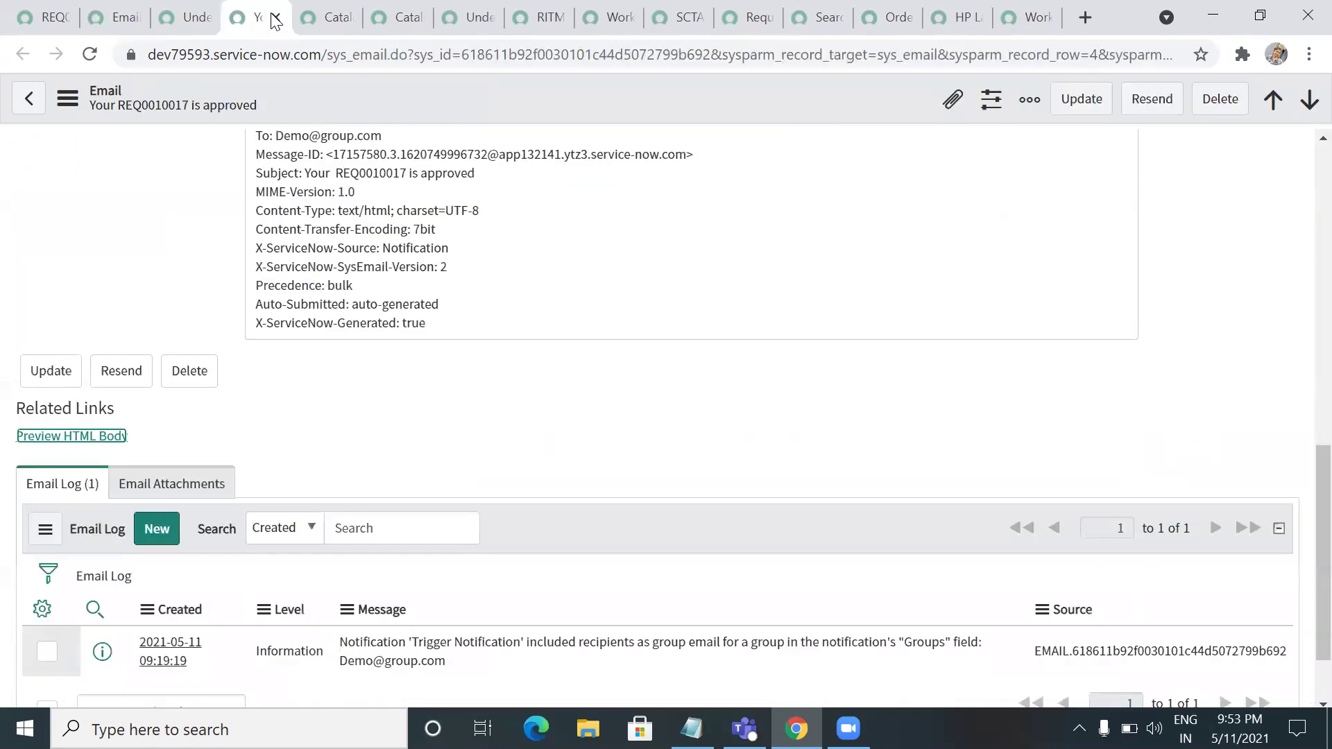
# - Preview the catalog task assignment email's HTML body and compare its task number with the catalog task record
pyautogui.click(335, 18)
pyautogui.moveTo(1299, 270); pyautogui.dragTo(1301, 600)
pyautogui.click(82, 477)
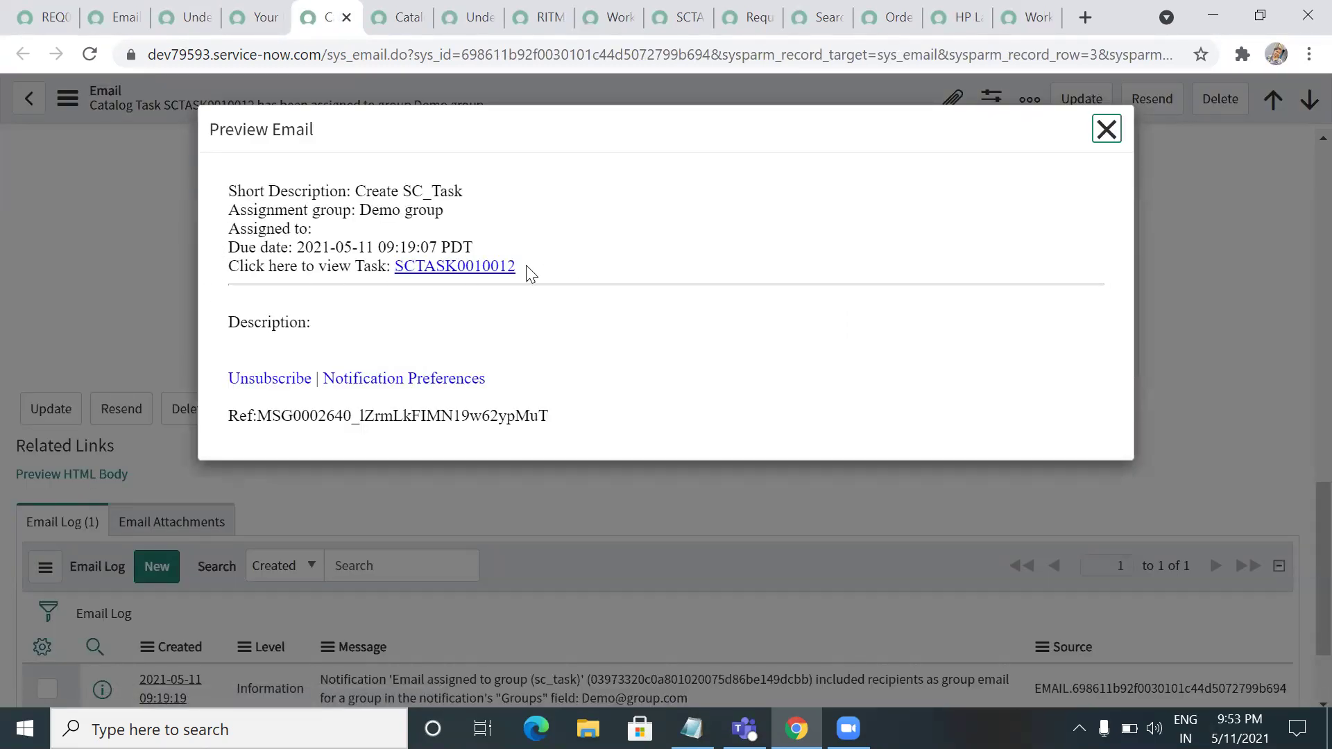
pyautogui.moveTo(517, 267); pyautogui.dragTo(389, 270)
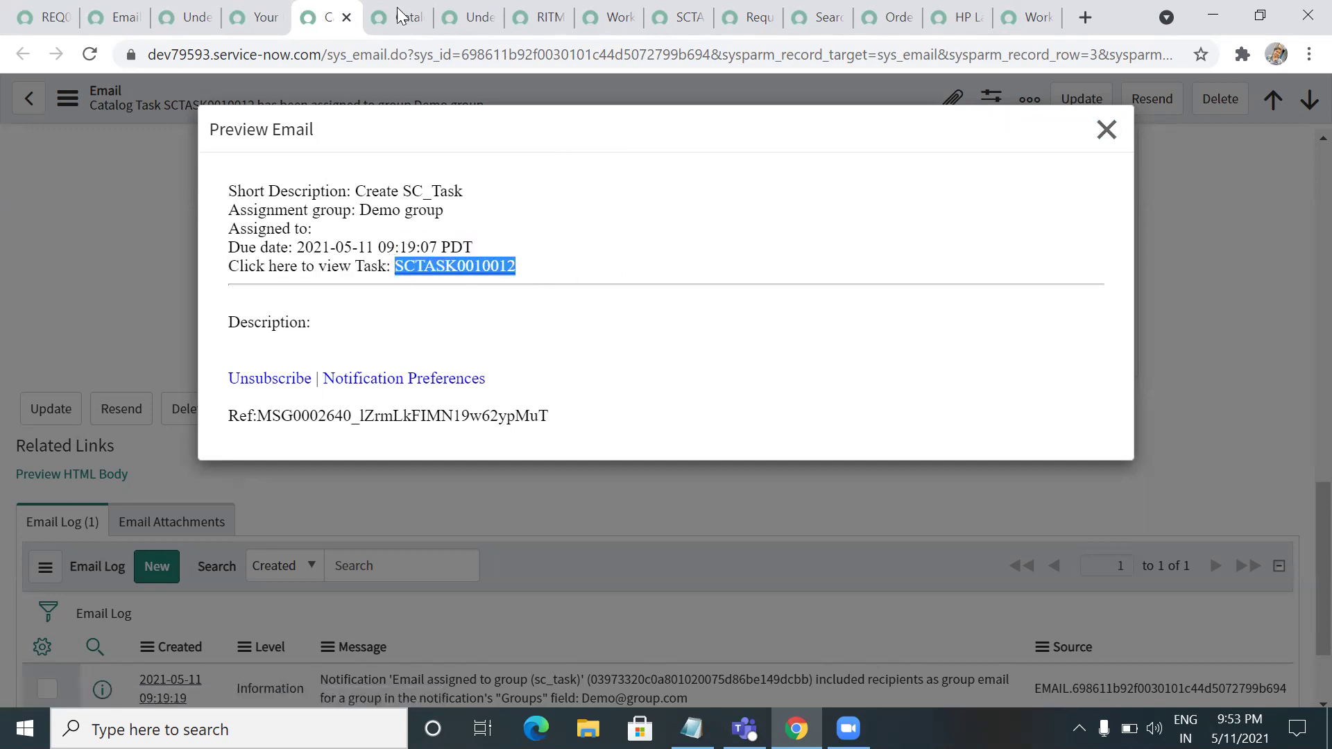
pyautogui.click(674, 18)
pyautogui.moveTo(309, 172); pyautogui.dragTo(393, 173)
pyautogui.click(392, 173)
pyautogui.click(575, 352)
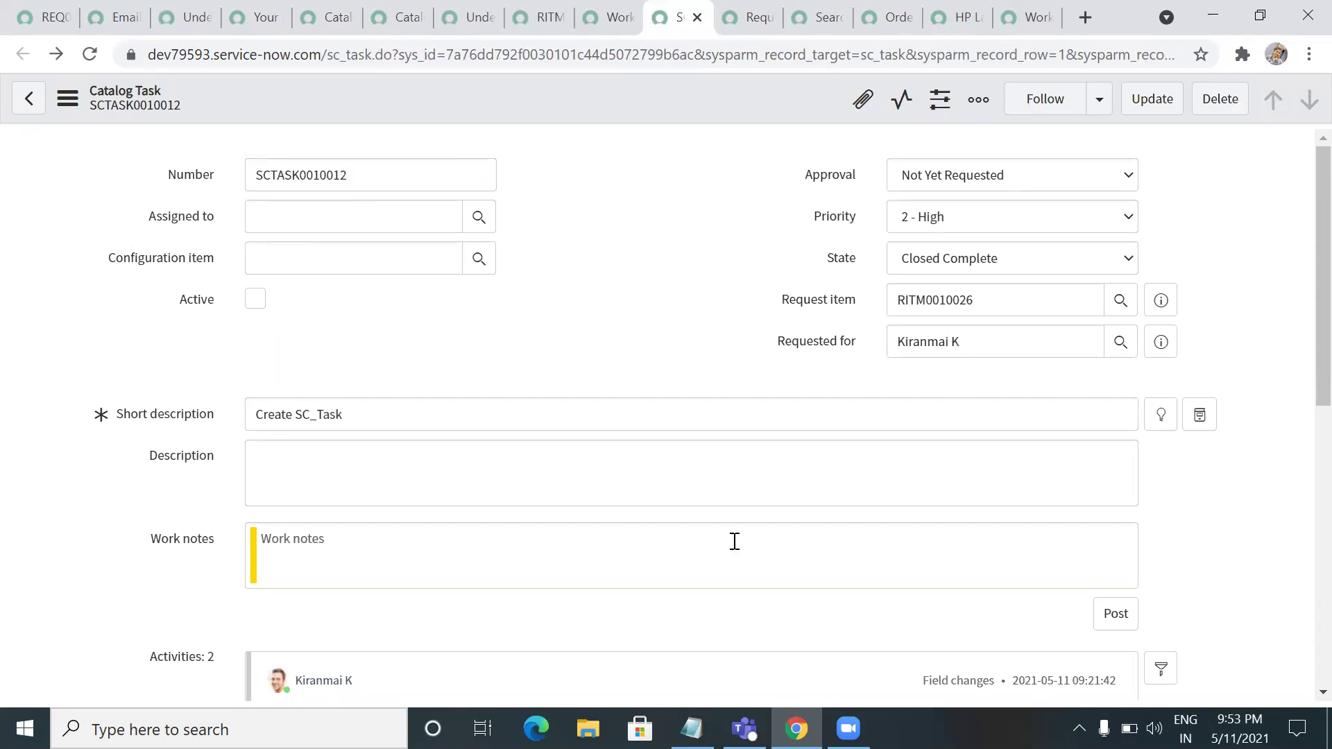
# - Switch to Notepad, review the RITM approval flow and the "not approved" note, and minimize the notes
pyautogui.hotkey('alt', 'Tab')
pyautogui.moveTo(686, 432); pyautogui.dragTo(371, 424)
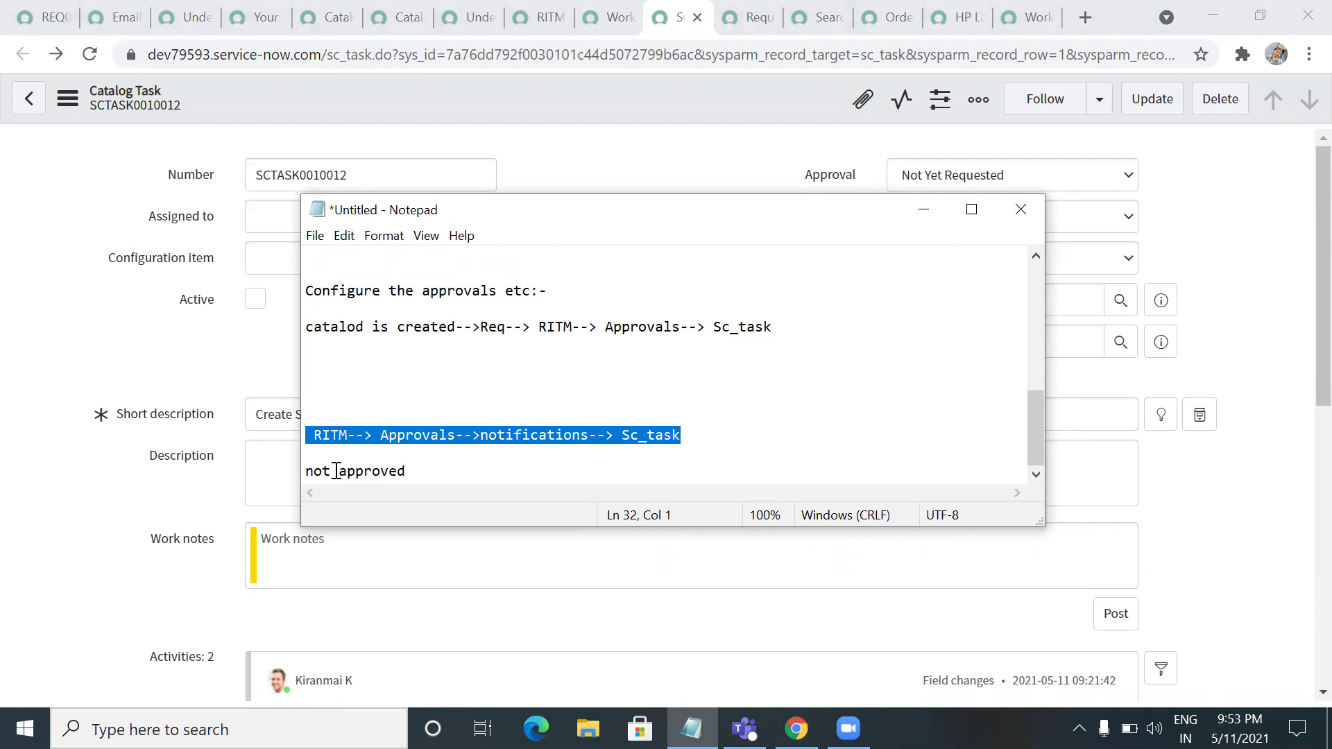
pyautogui.moveTo(310, 470); pyautogui.dragTo(428, 464)
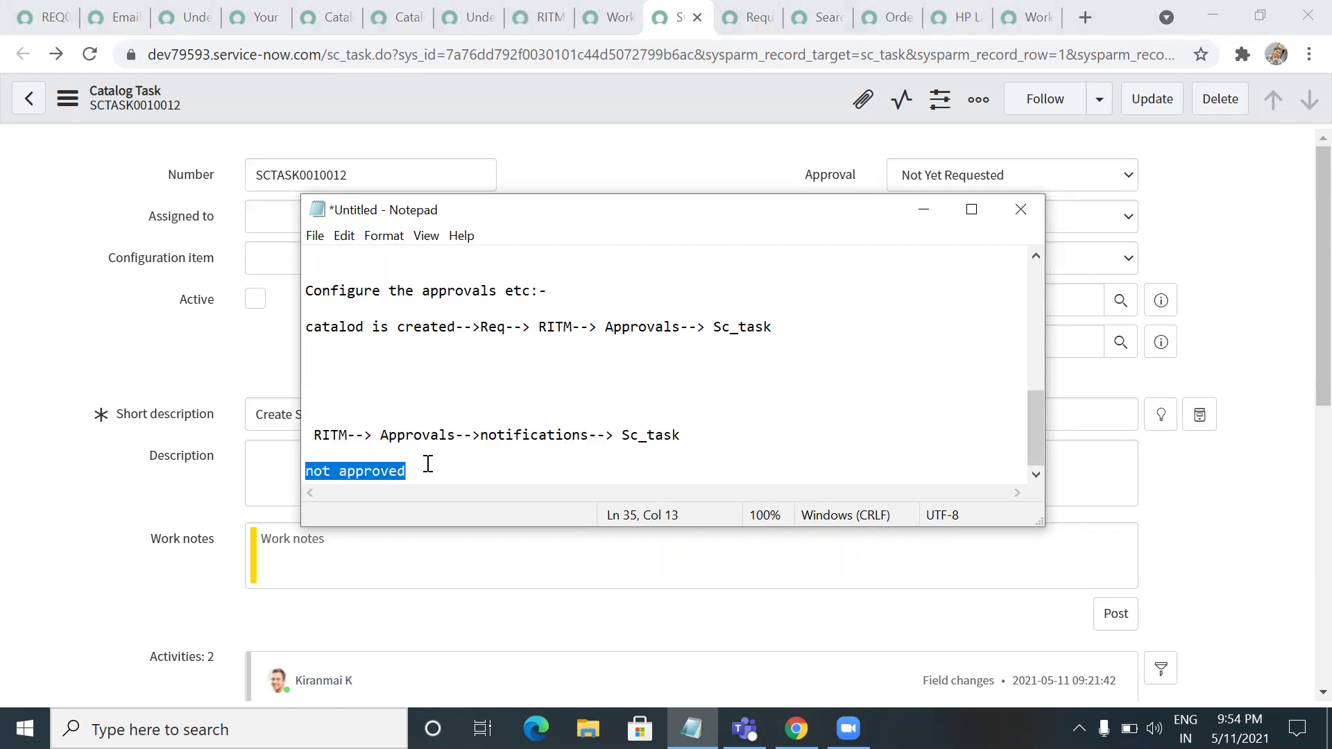
pyautogui.click(435, 464)
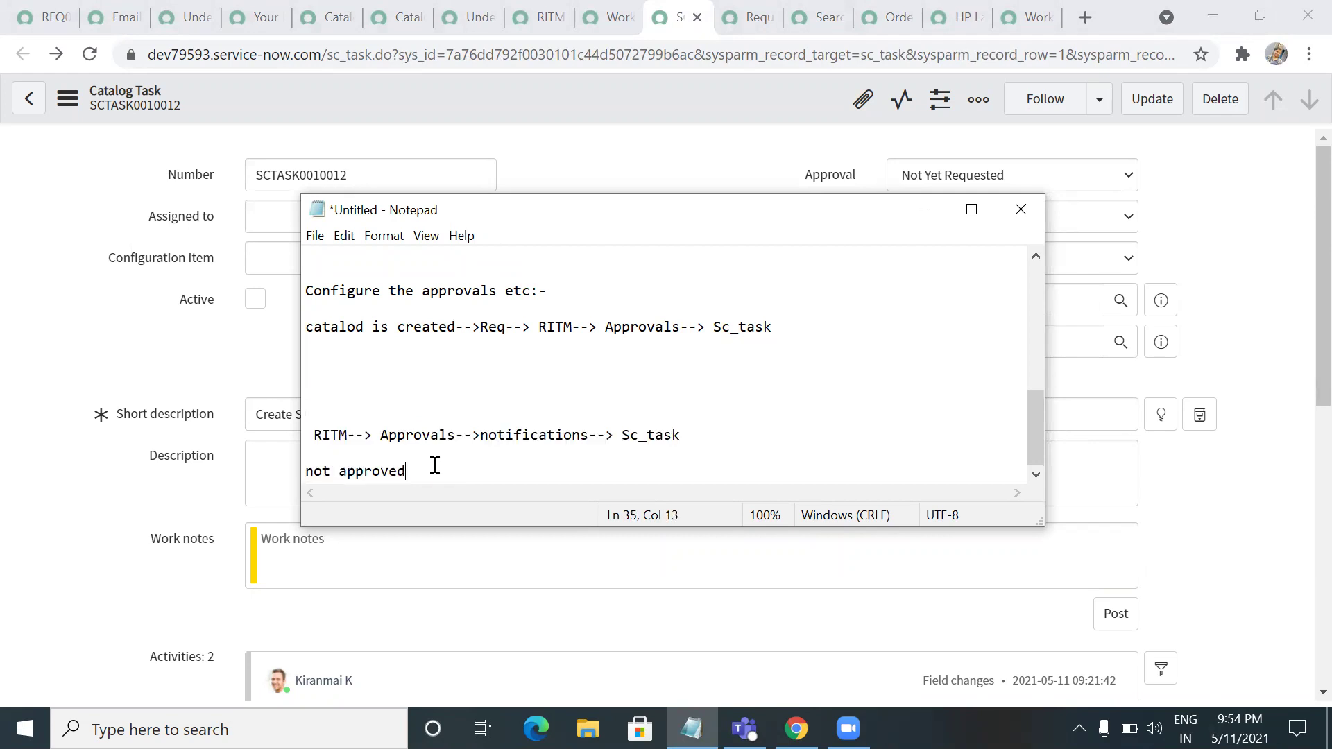
pyautogui.click(923, 209)
# - Close the leftover browser tabs between the REQ0010017 request and the portal search: emails, requested item, workflow, catalog task and approval record
pyautogui.click(125, 18)
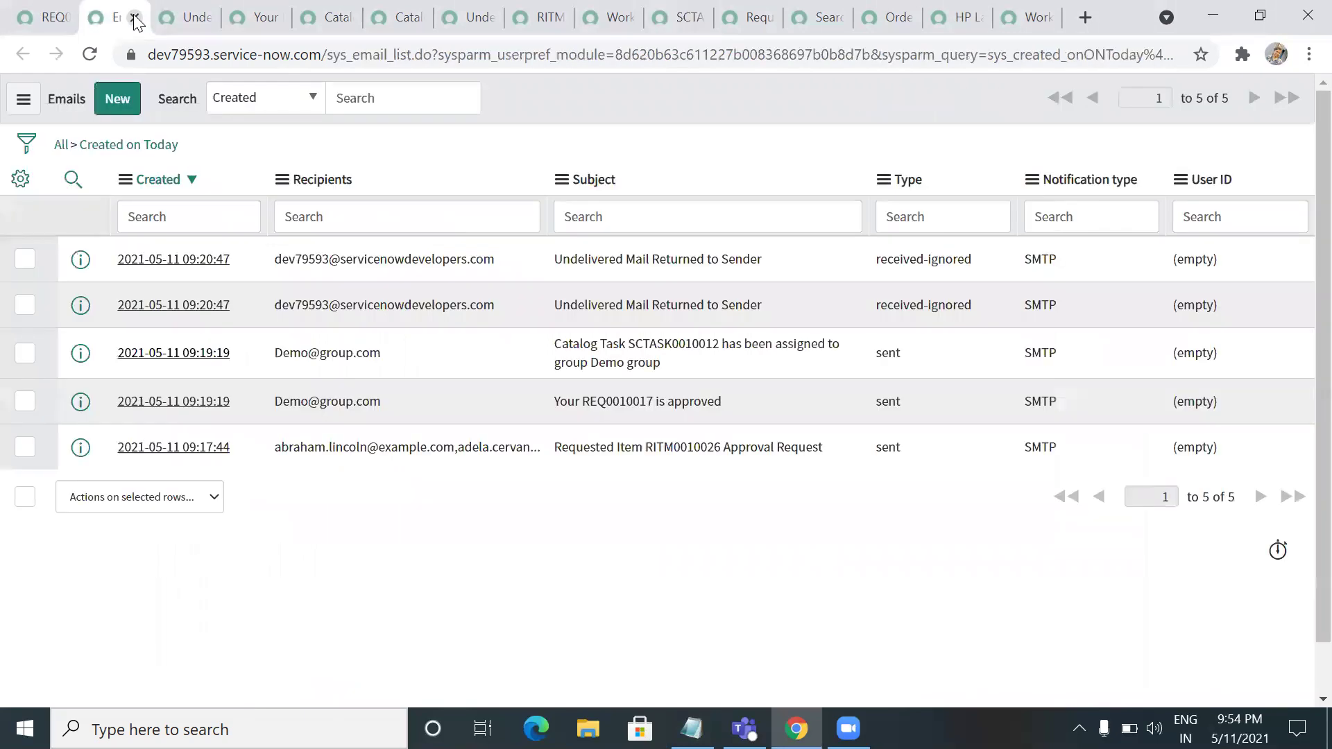
pyautogui.hotkey('ctrl', 'Tab')
pyautogui.click(134, 17)
pyautogui.click(133, 17)
pyautogui.click(133, 18)
pyautogui.click(134, 17)
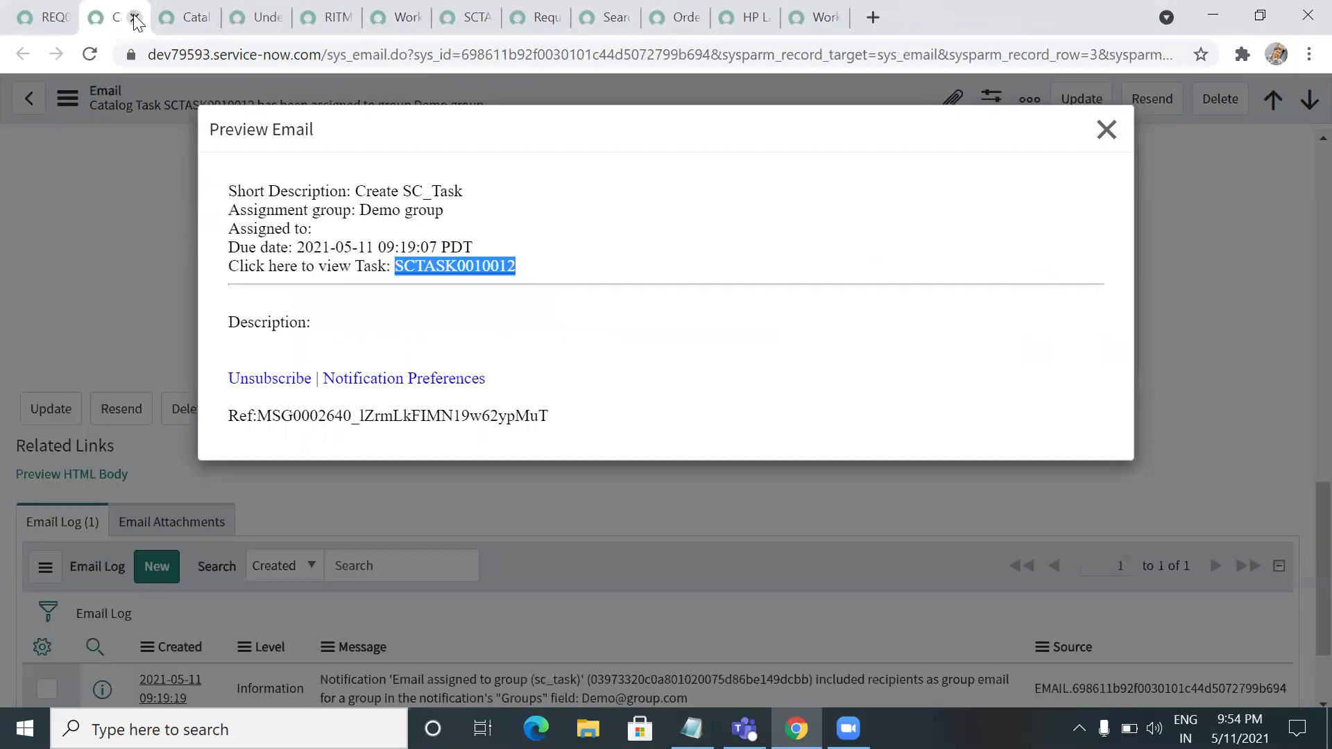
pyautogui.click(134, 18)
pyautogui.click(134, 17)
pyautogui.click(134, 18)
pyautogui.click(134, 17)
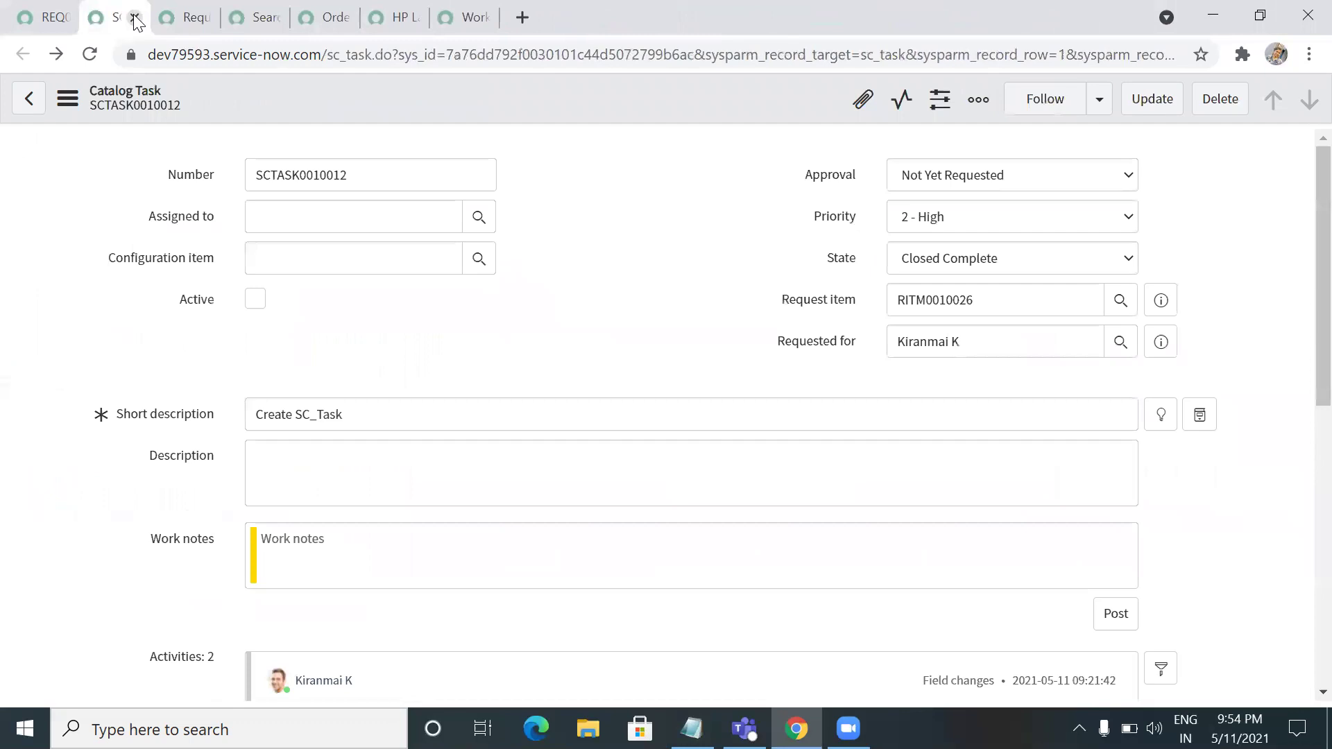
pyautogui.click(134, 17)
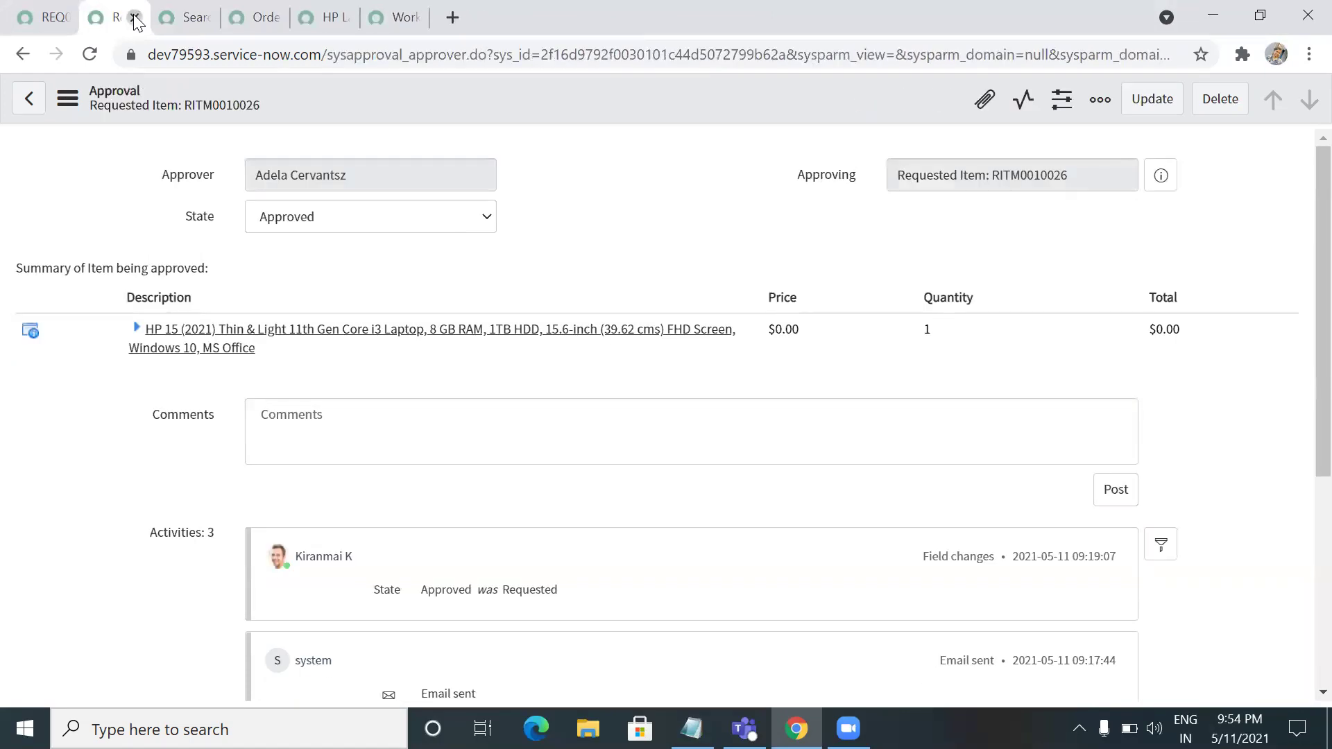
pyautogui.click(134, 17)
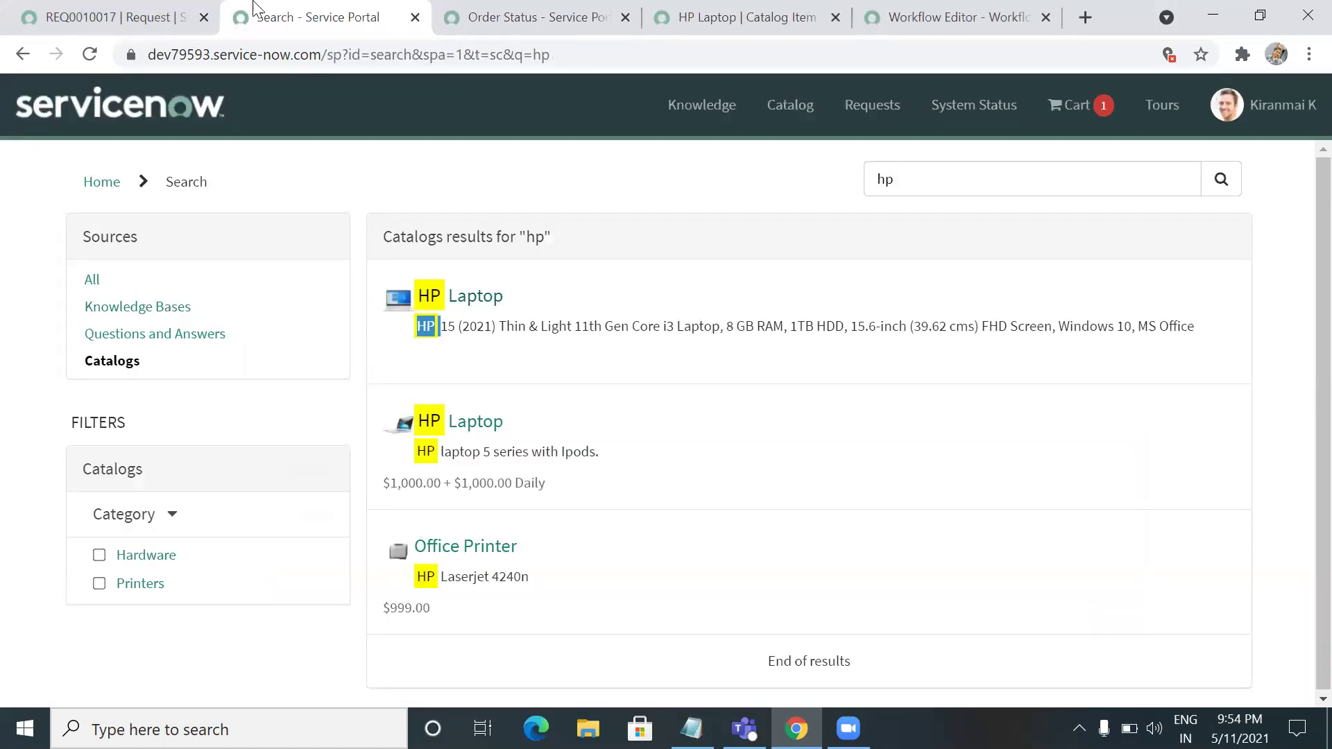
# - Open the HP 15 (2021) HP Laptop item from the portal search results in a new tab and close the search results tab
pyautogui.click(114, 13)
pyautogui.click(274, 14)
pyautogui.keyDown('ctrl'); pyautogui.click(484, 297); pyautogui.keyUp('ctrl')
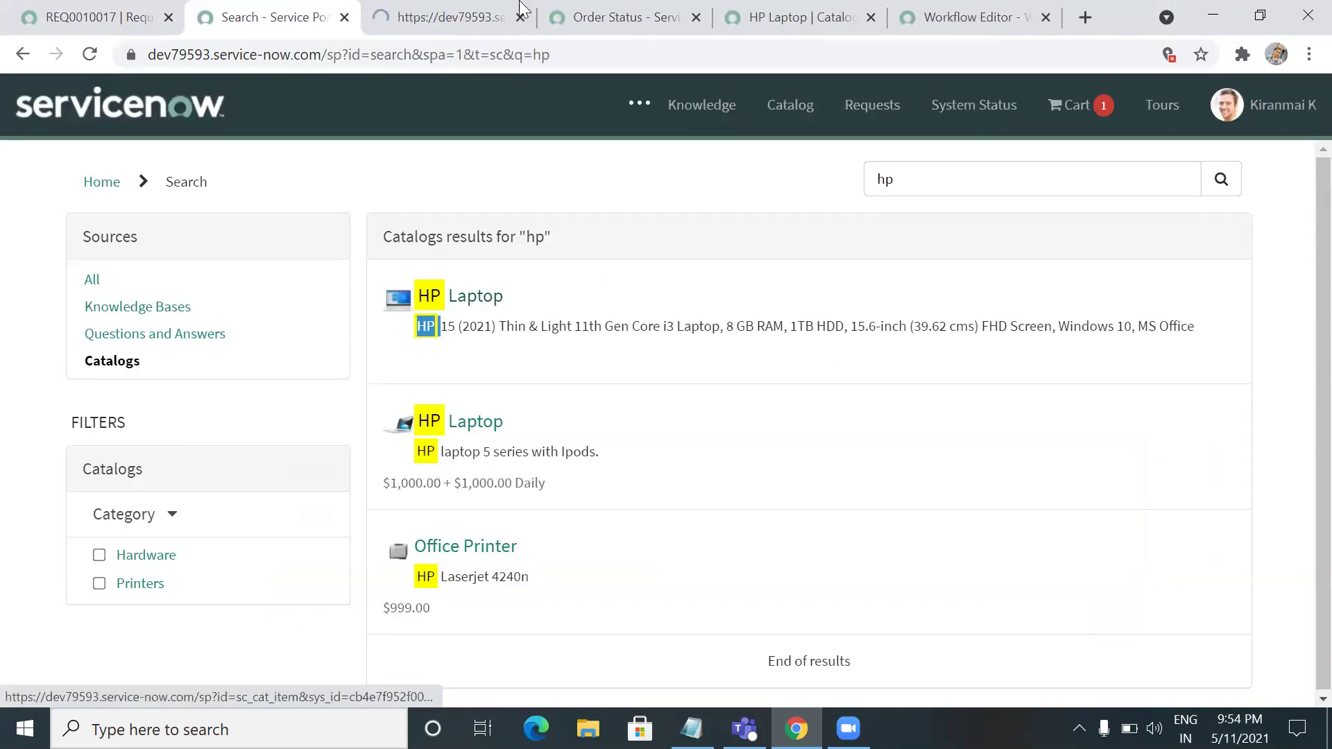
pyautogui.click(460, 15)
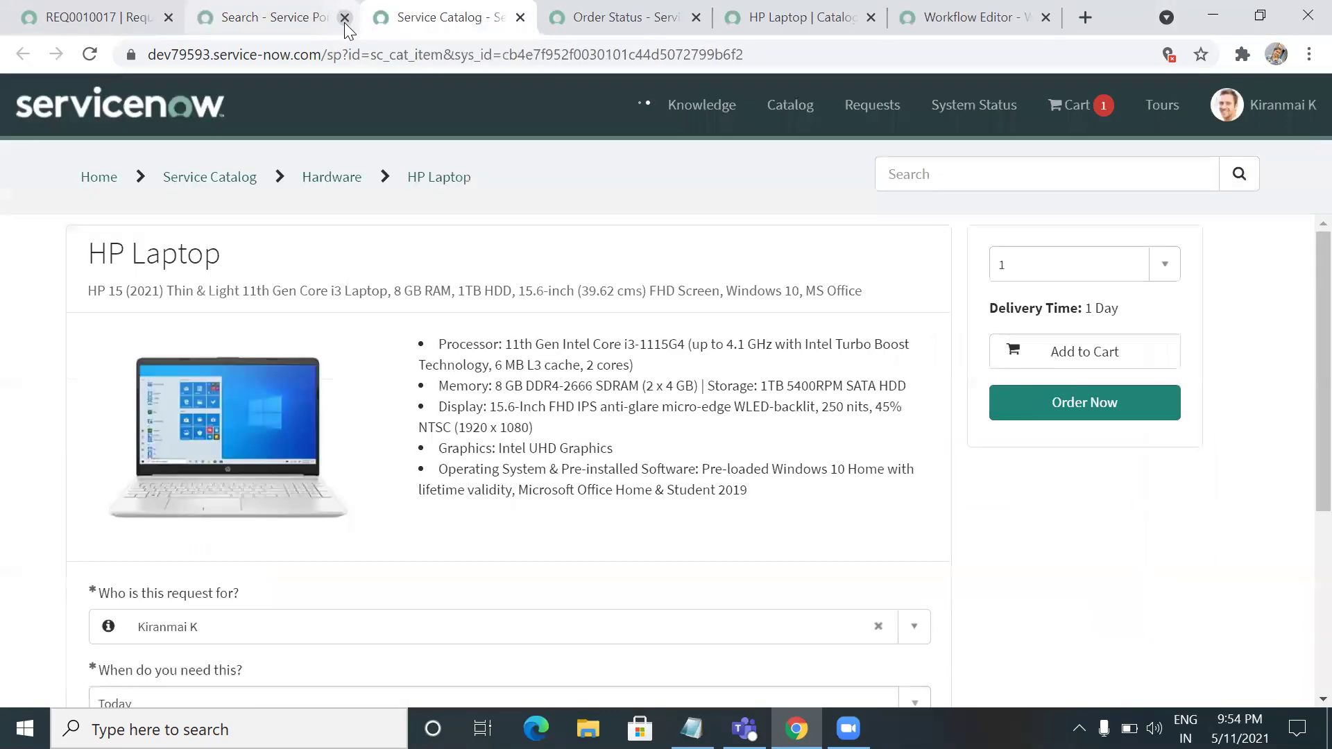
pyautogui.click(351, 18)
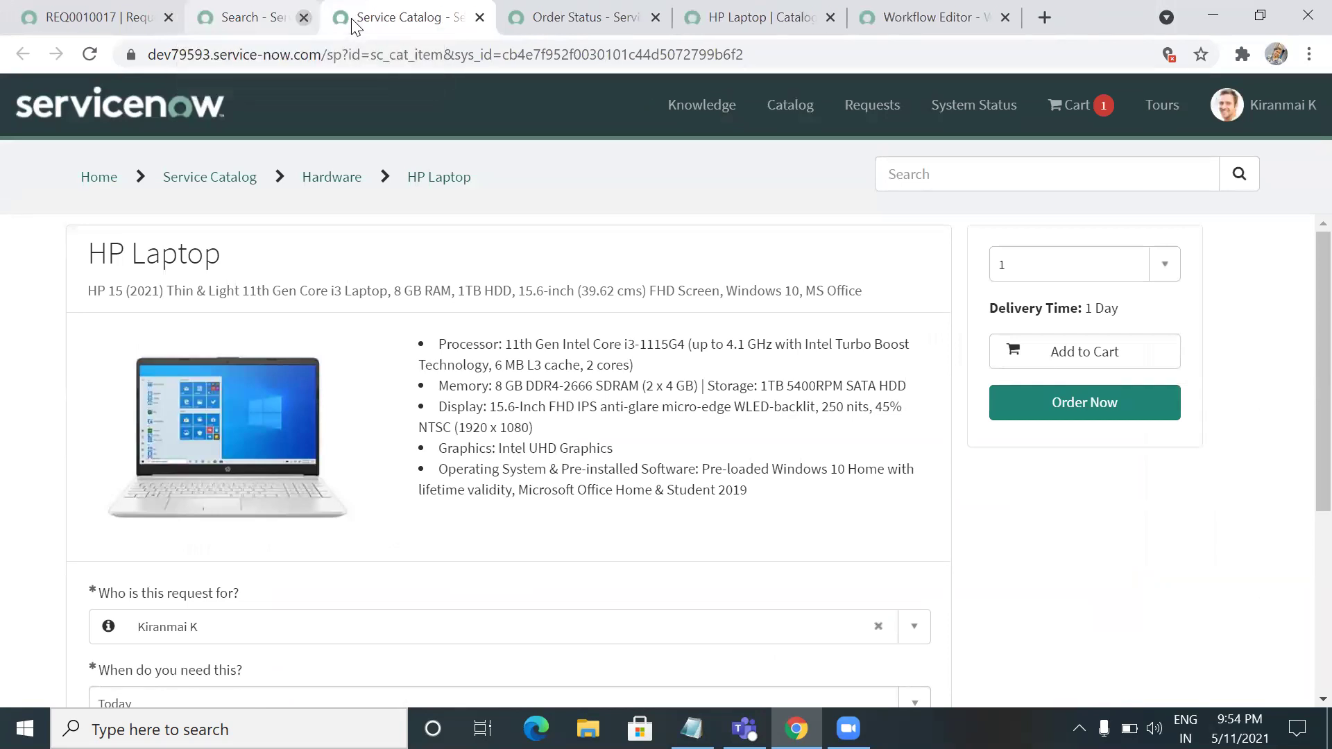
pyautogui.scroll(-3, 1303, 416)
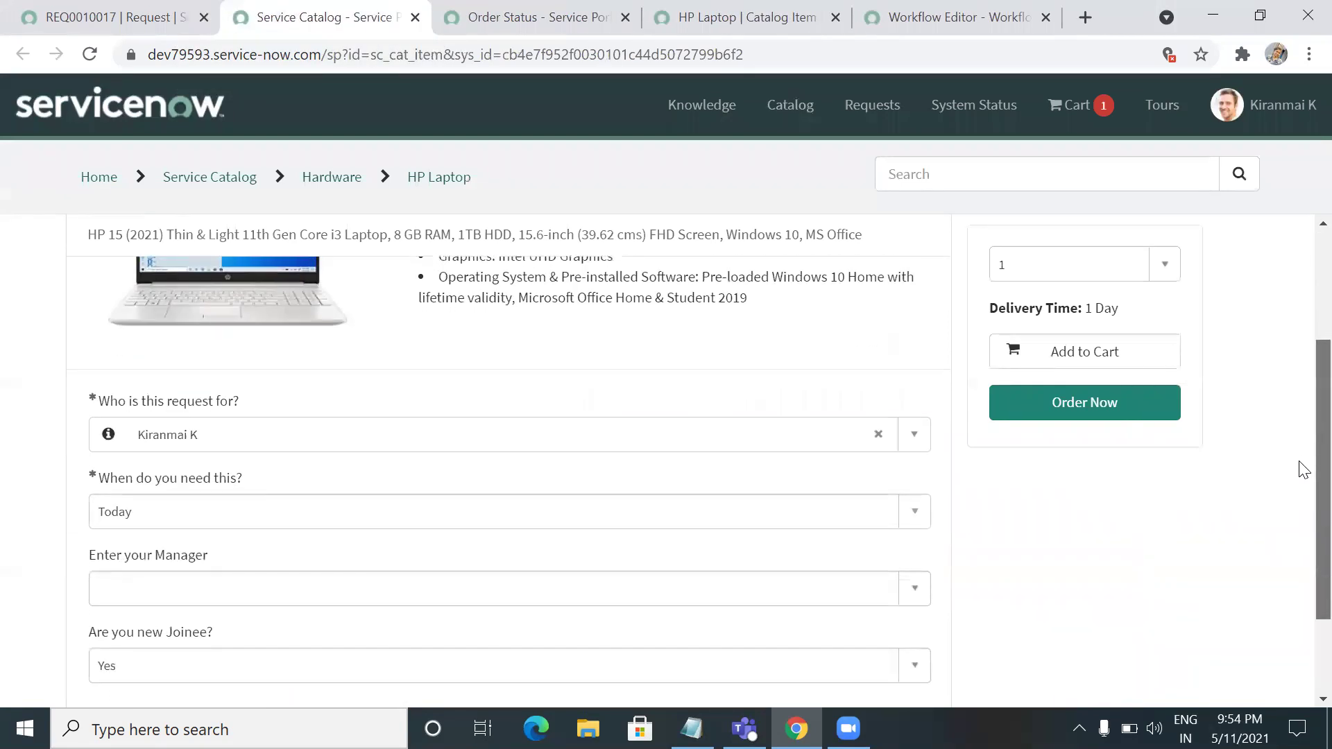